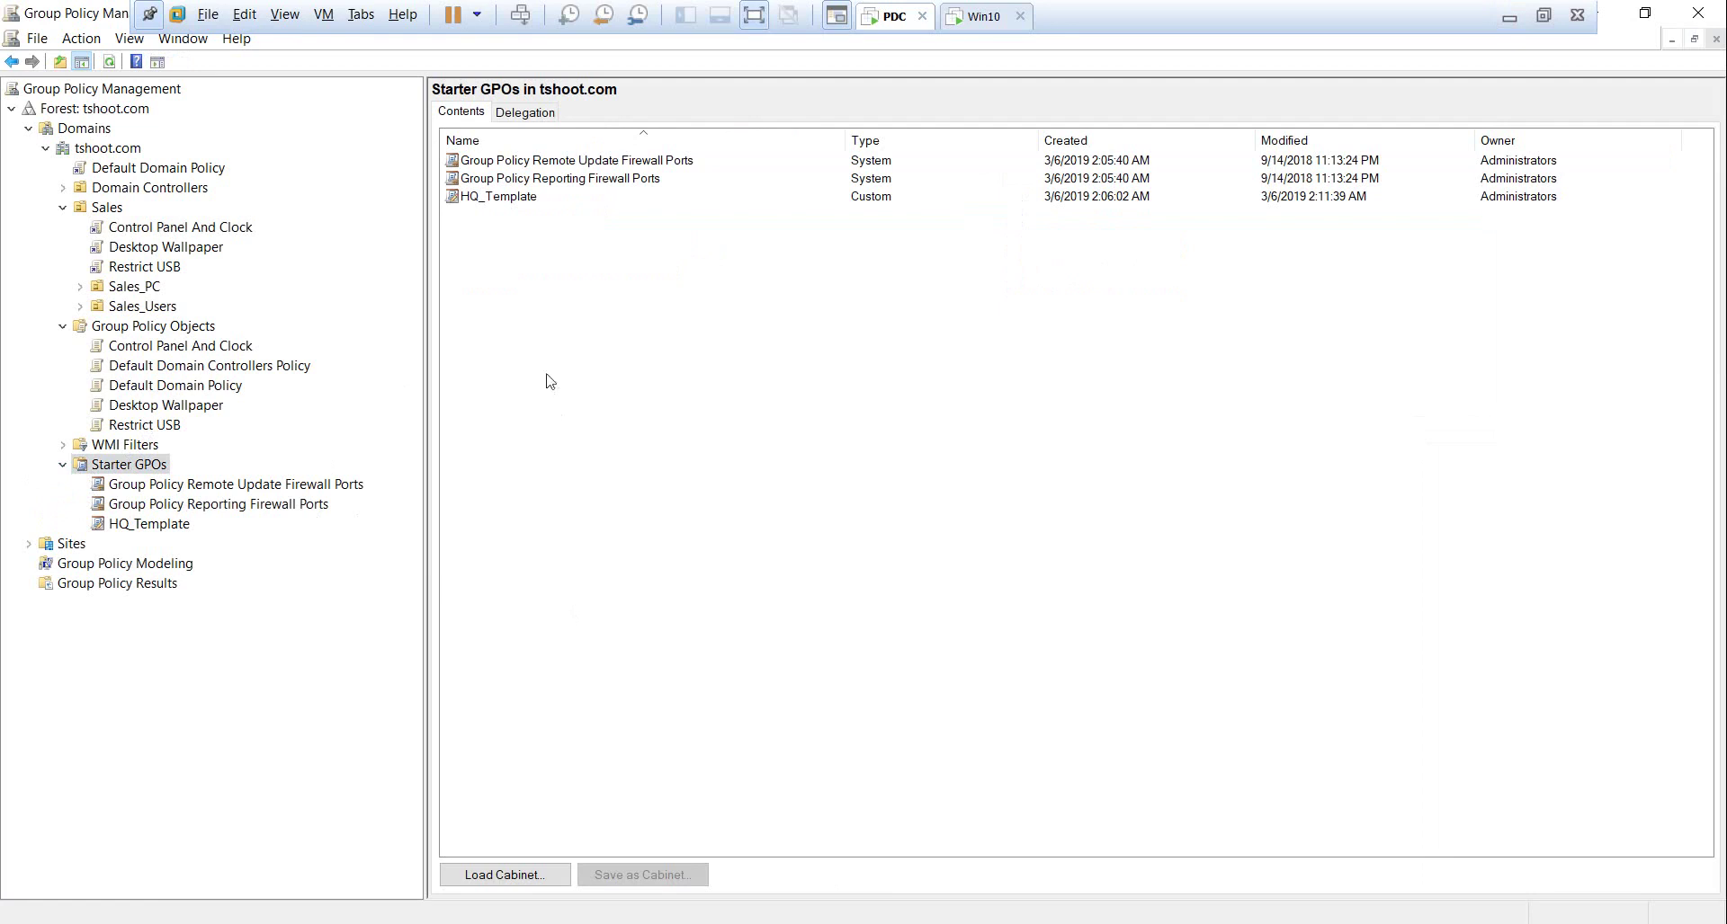
Save the HQ_Template starter GPO as the cabinet file HQ_Template.cab on the Desktop
{"action": "left_click", "coordinate": [528, 197]}
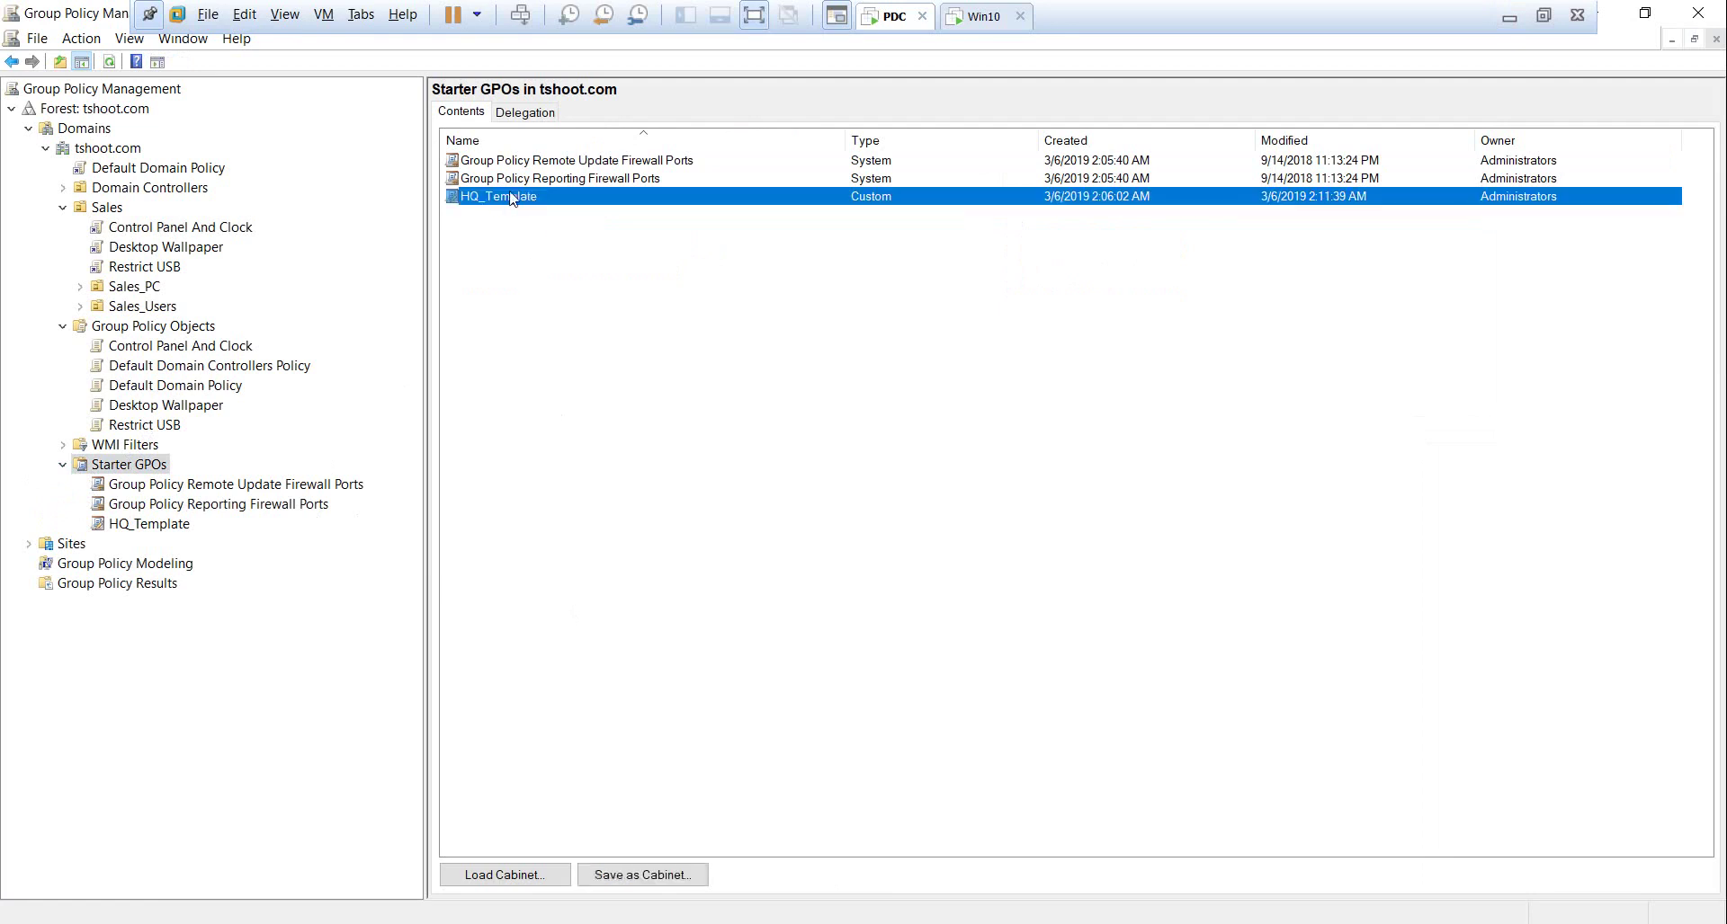
{"action": "left_click", "coordinate": [667, 884]}
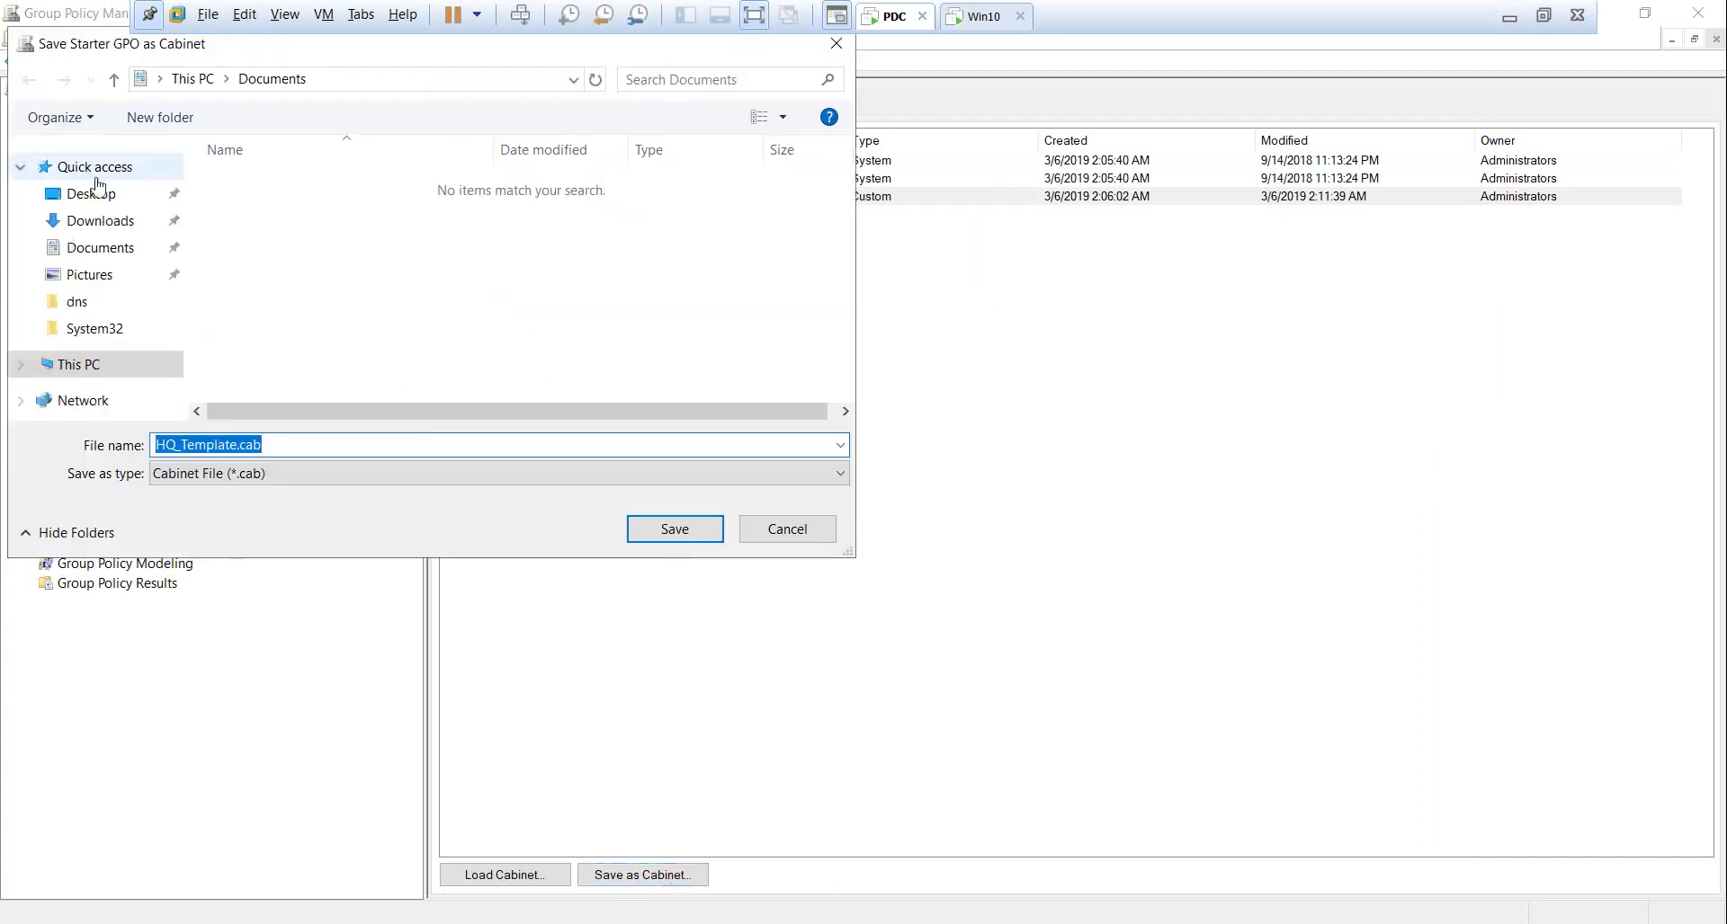
{"action": "left_click", "coordinate": [97, 190]}
{"action": "left_click", "coordinate": [303, 441]}
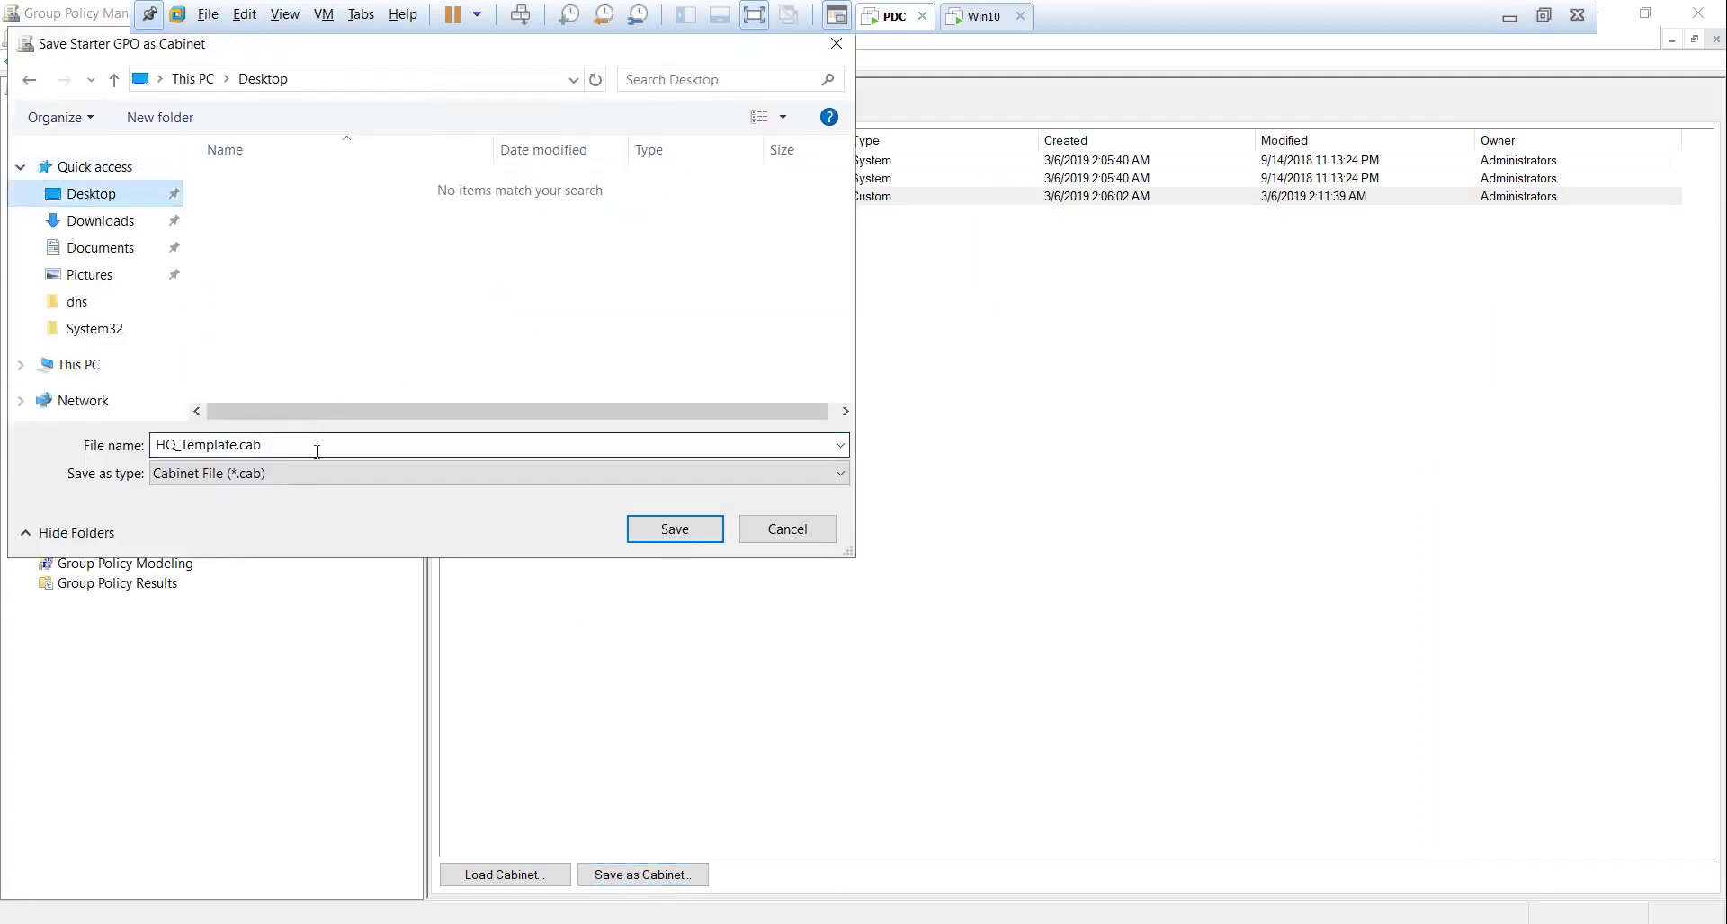
{"action": "left_click", "coordinate": [657, 531]}
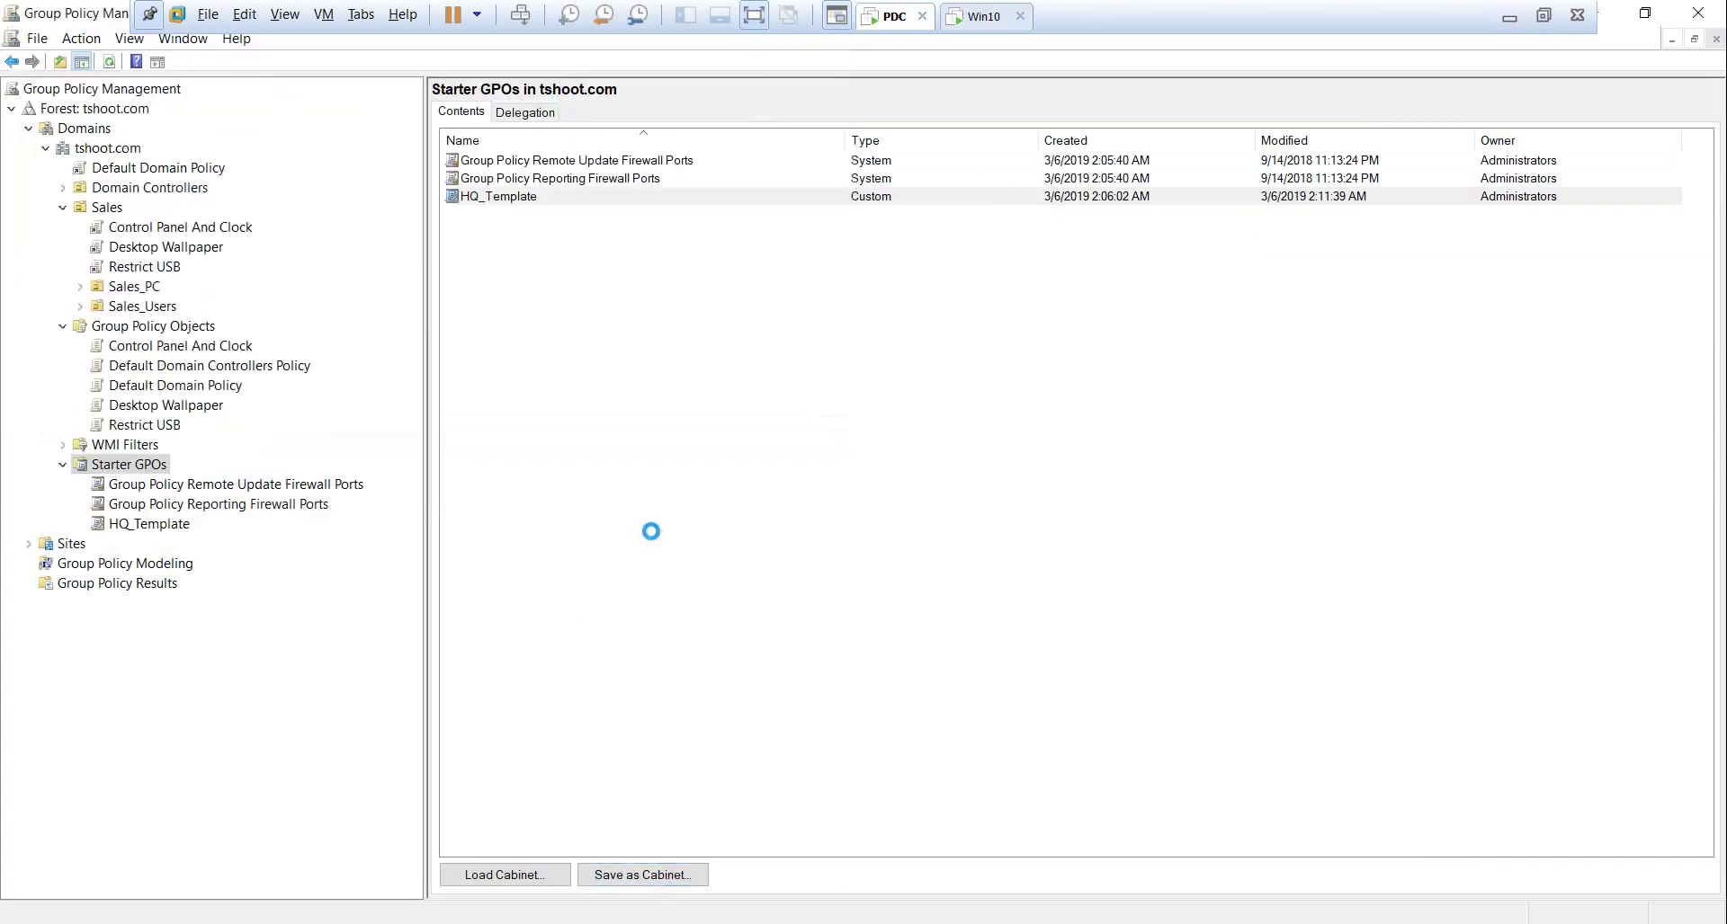
Delete the HQ_Template starter GPO from the domain's Starter GPOs
{"action": "right_click", "coordinate": [502, 197]}
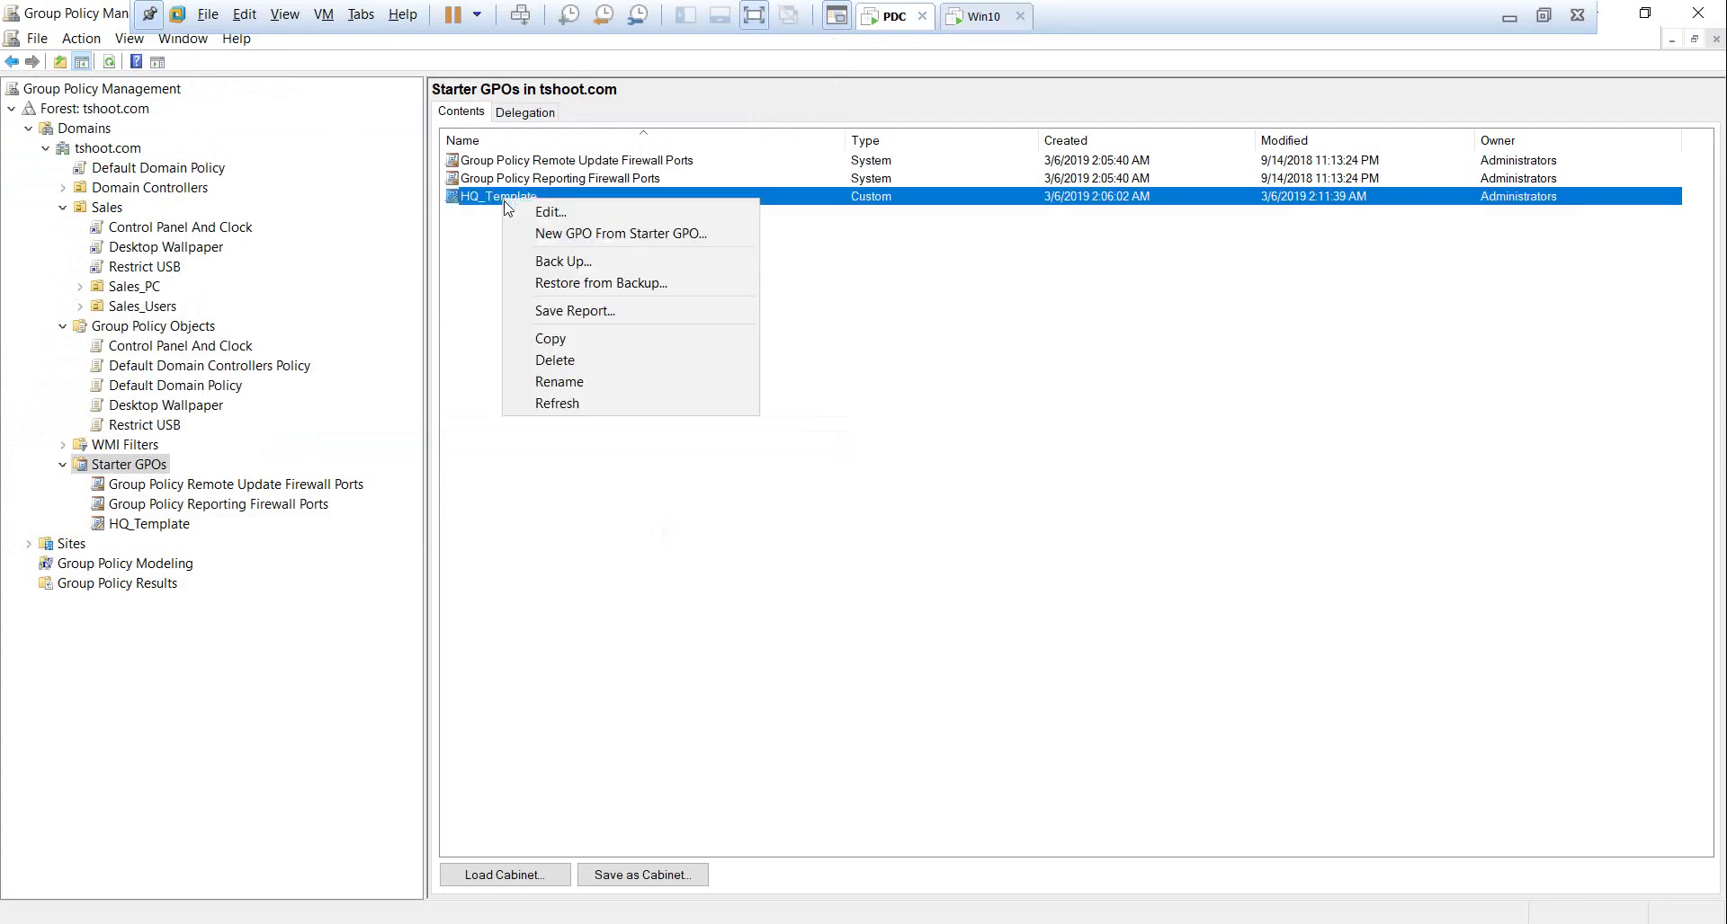
{"action": "left_click", "coordinate": [617, 360]}
{"action": "left_click", "coordinate": [859, 525]}
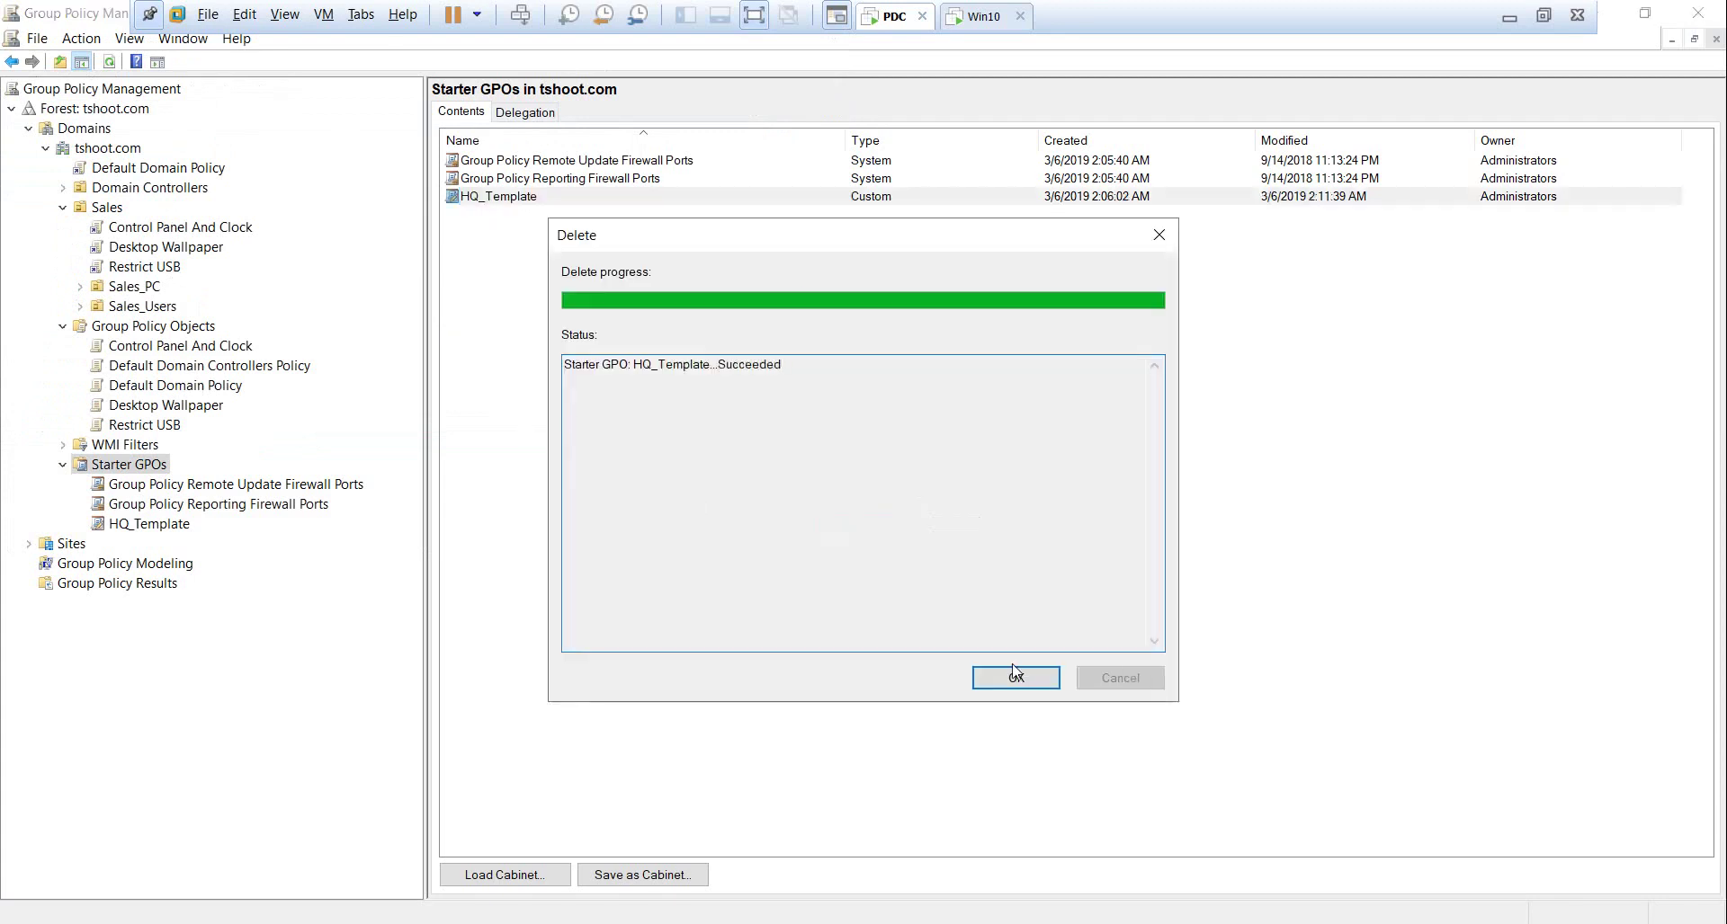
{"action": "left_click", "coordinate": [1026, 691]}
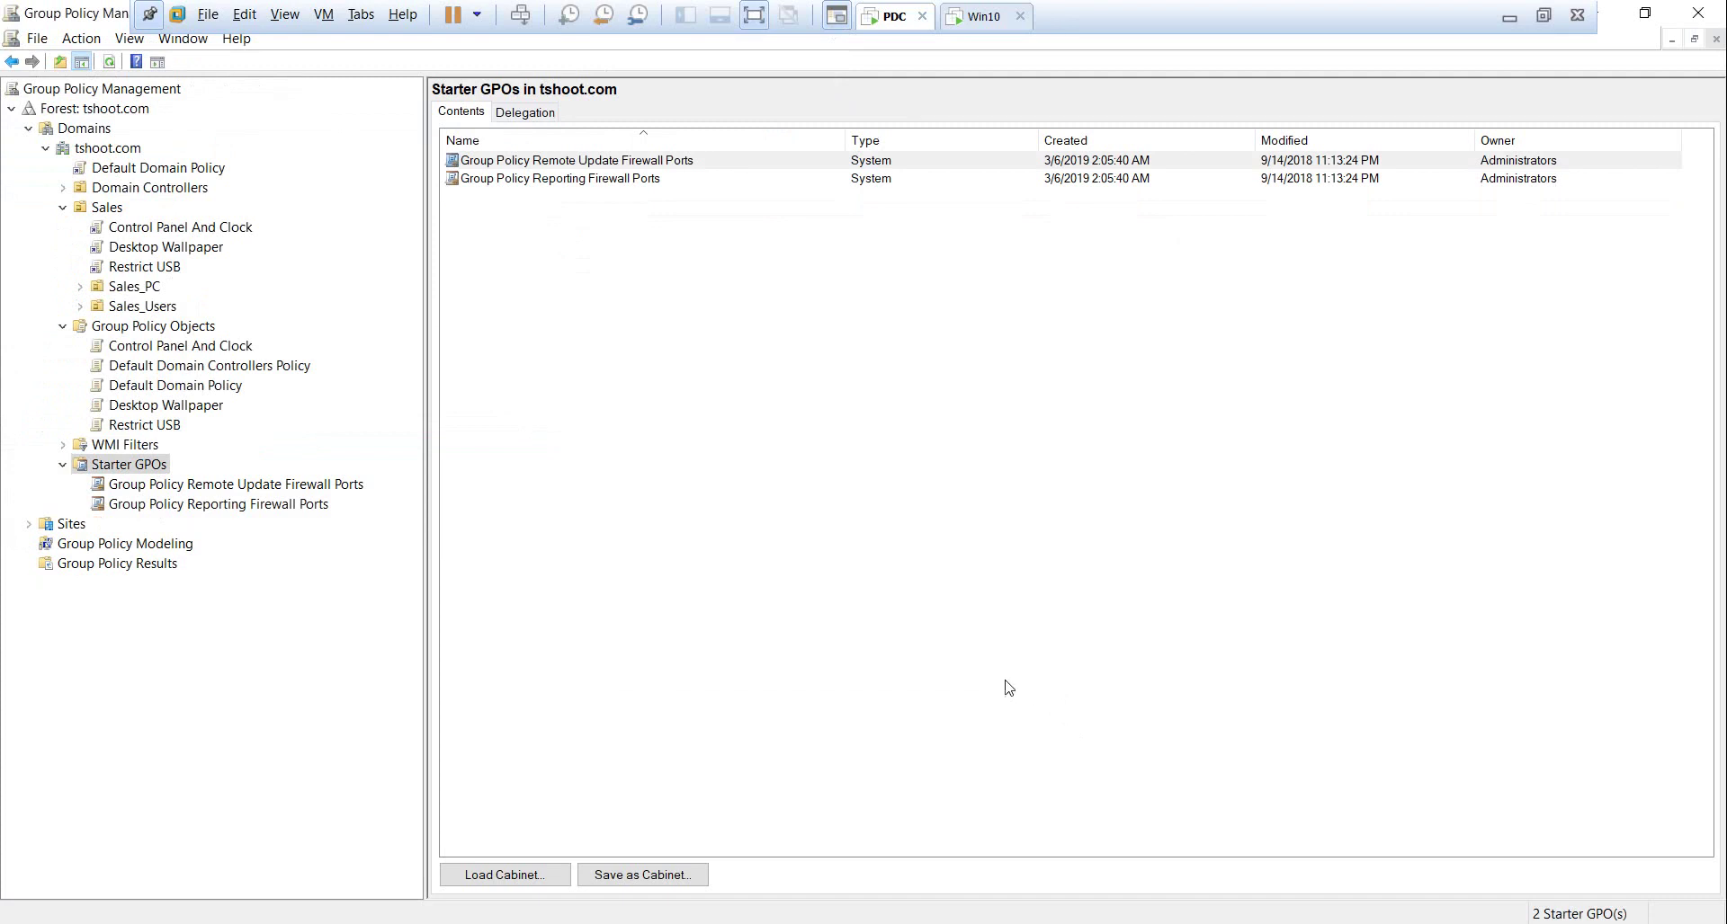
Load the HQ_Template.cab cabinet file from the Desktop into the domain's Starter GPOs
{"action": "left_click", "coordinate": [507, 875]}
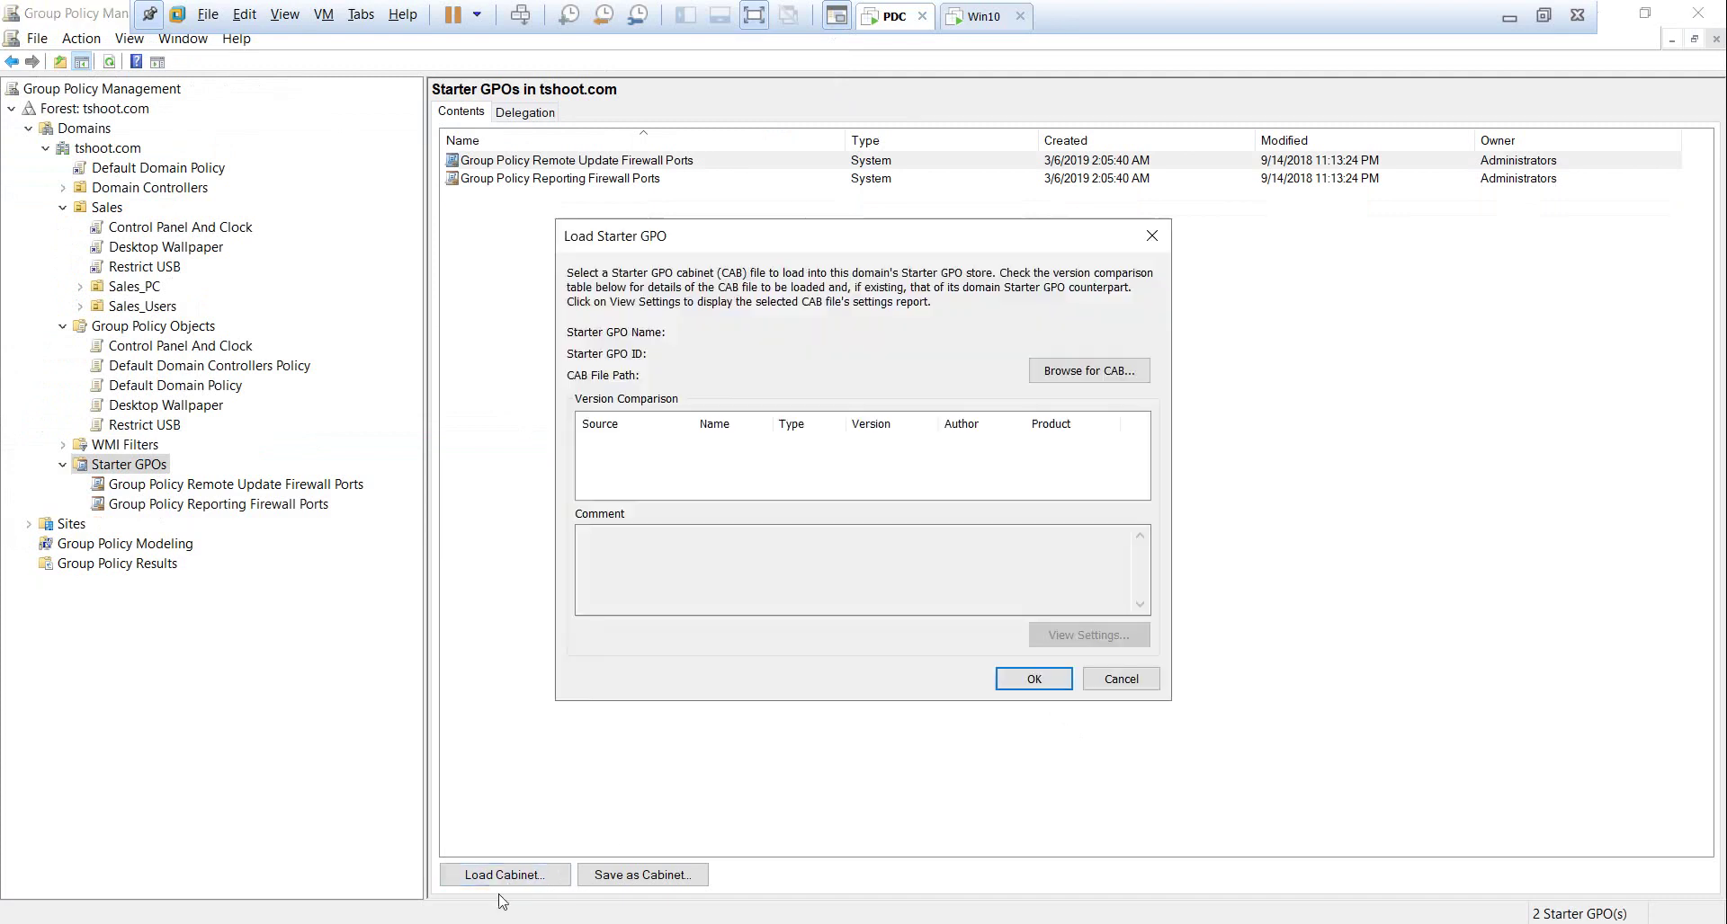
{"action": "left_click", "coordinate": [1071, 382]}
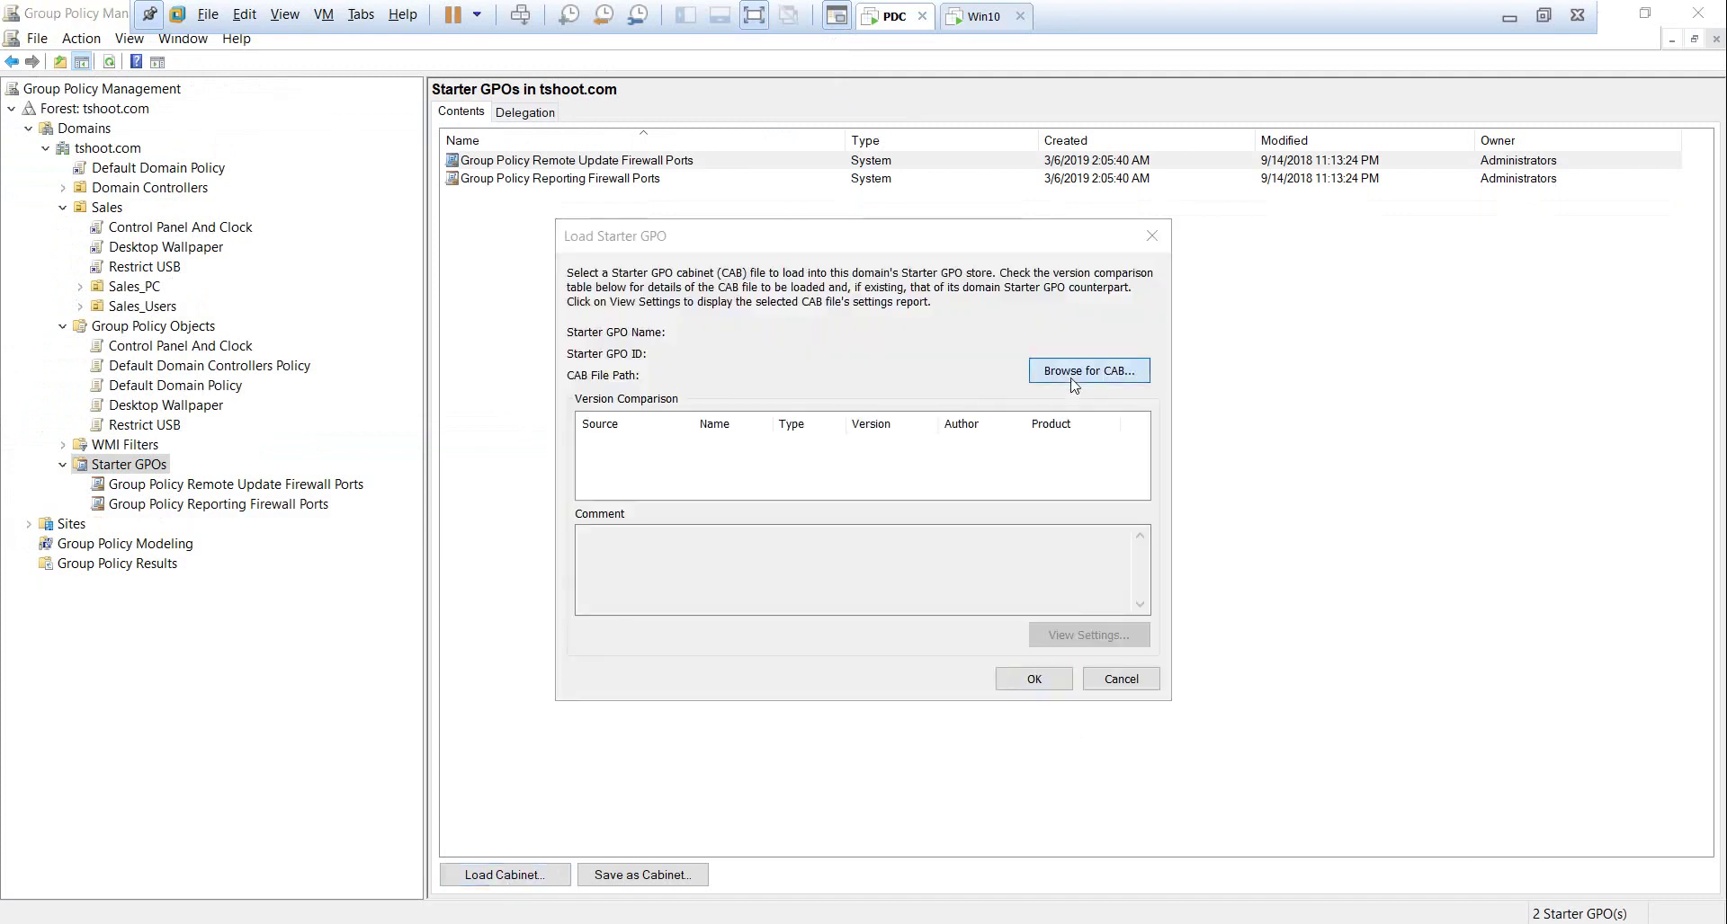
{"action": "left_click", "coordinate": [872, 417]}
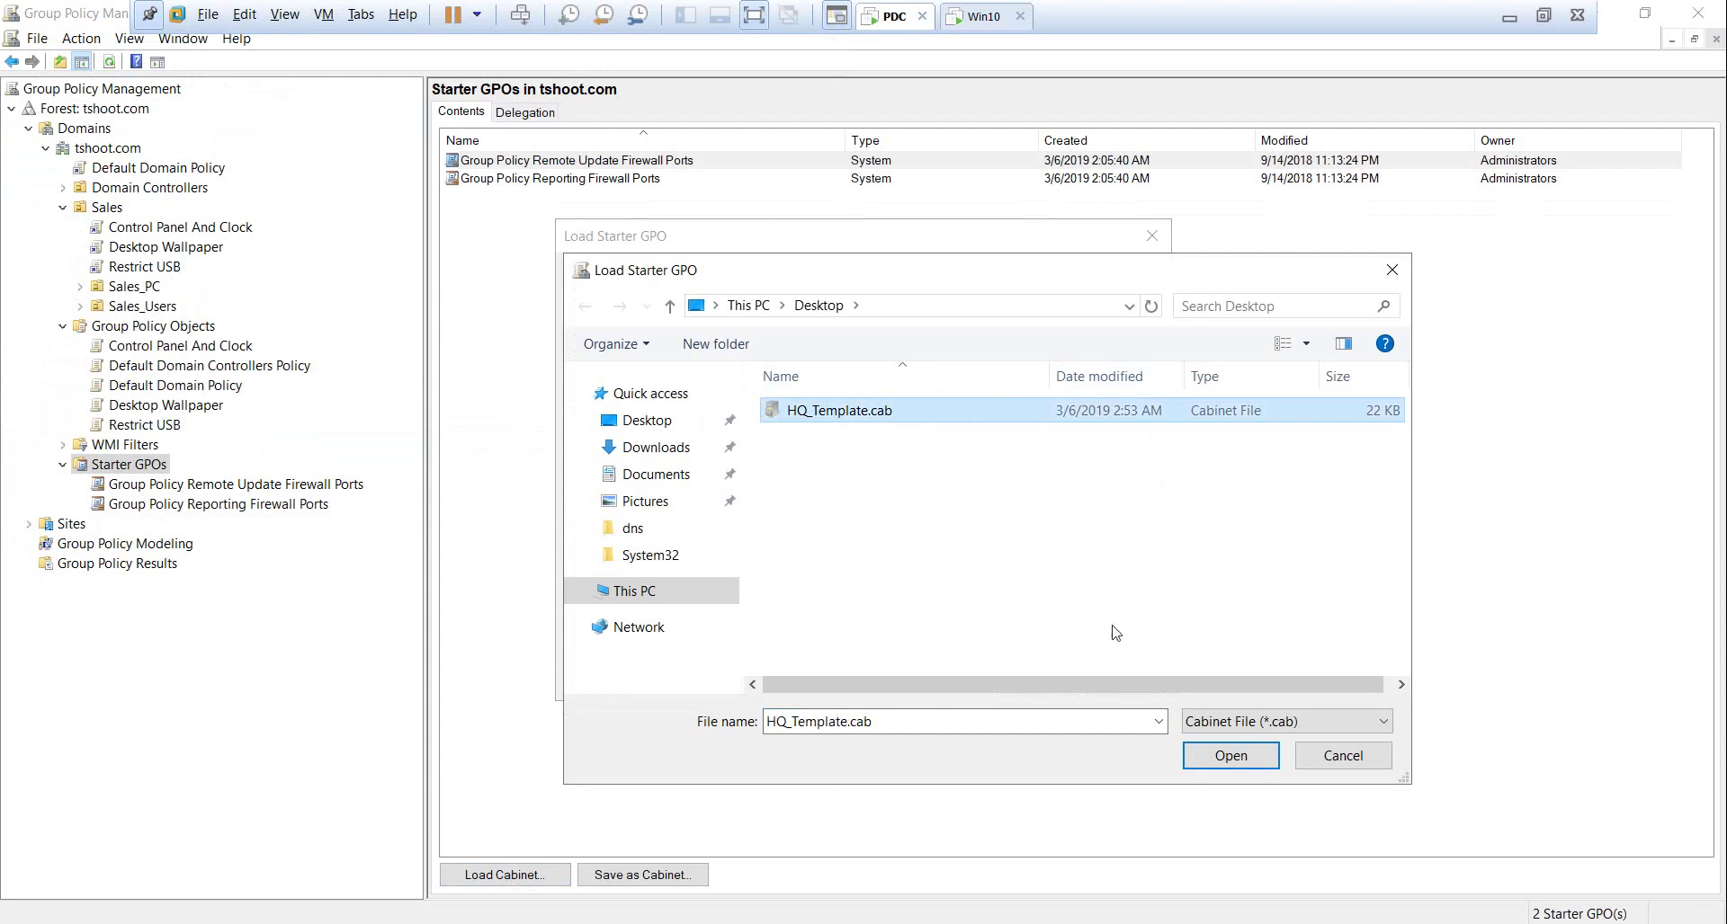
{"action": "left_click", "coordinate": [1236, 753]}
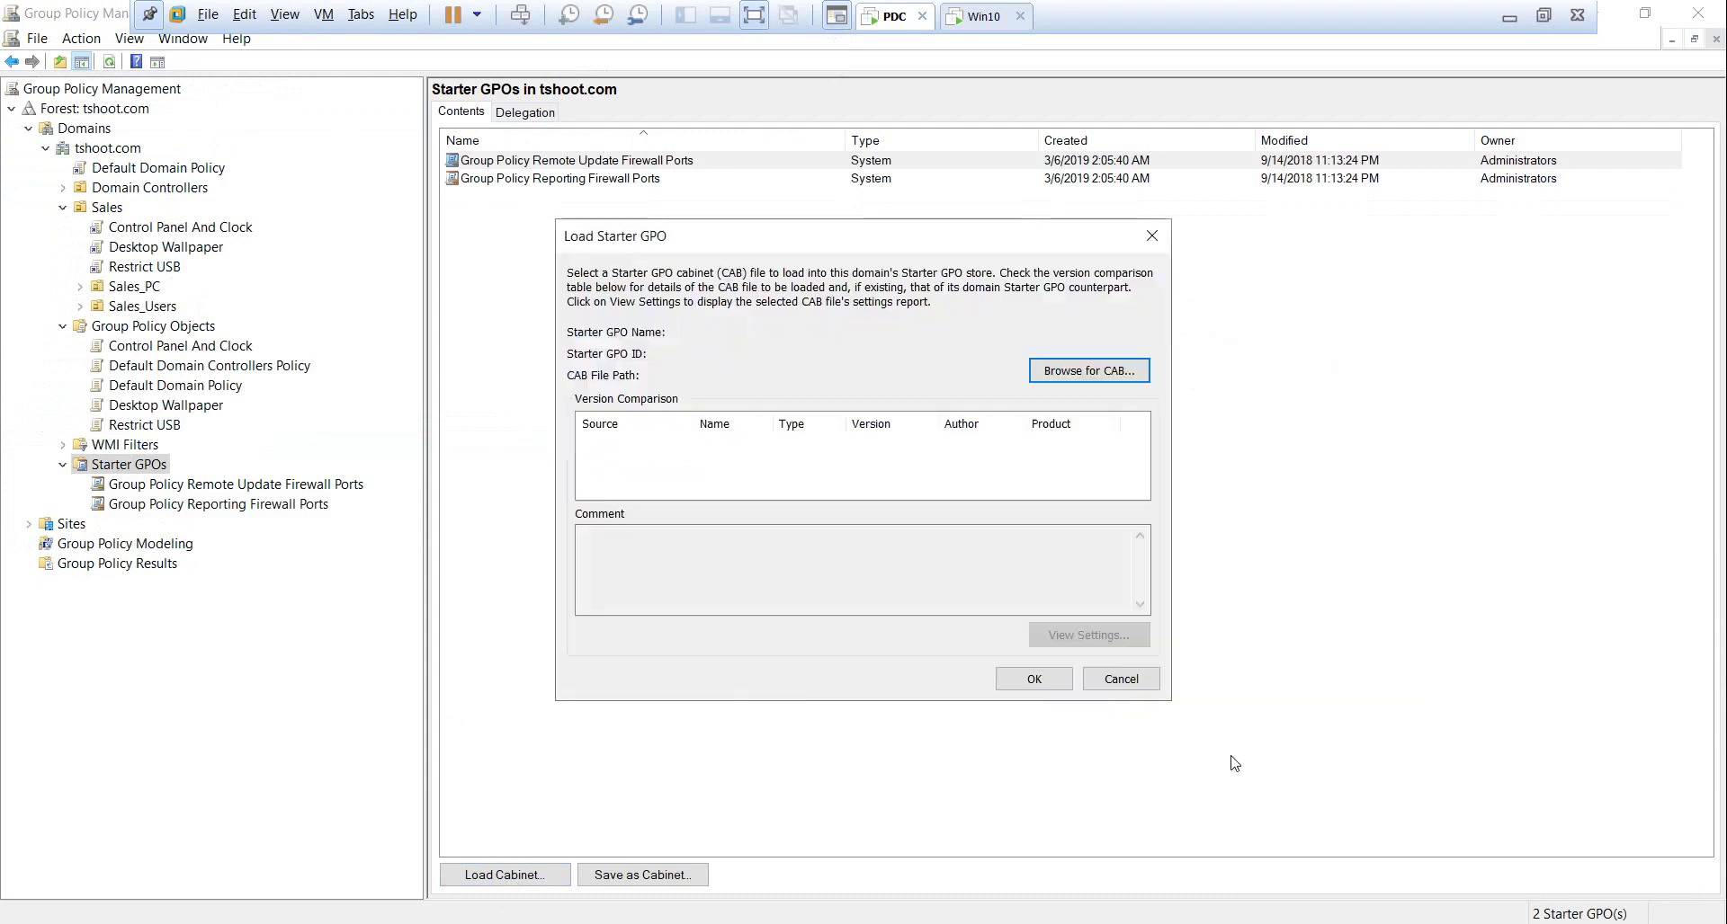
{"action": "left_click", "coordinate": [1033, 681]}
{"action": "left_click", "coordinate": [509, 210]}
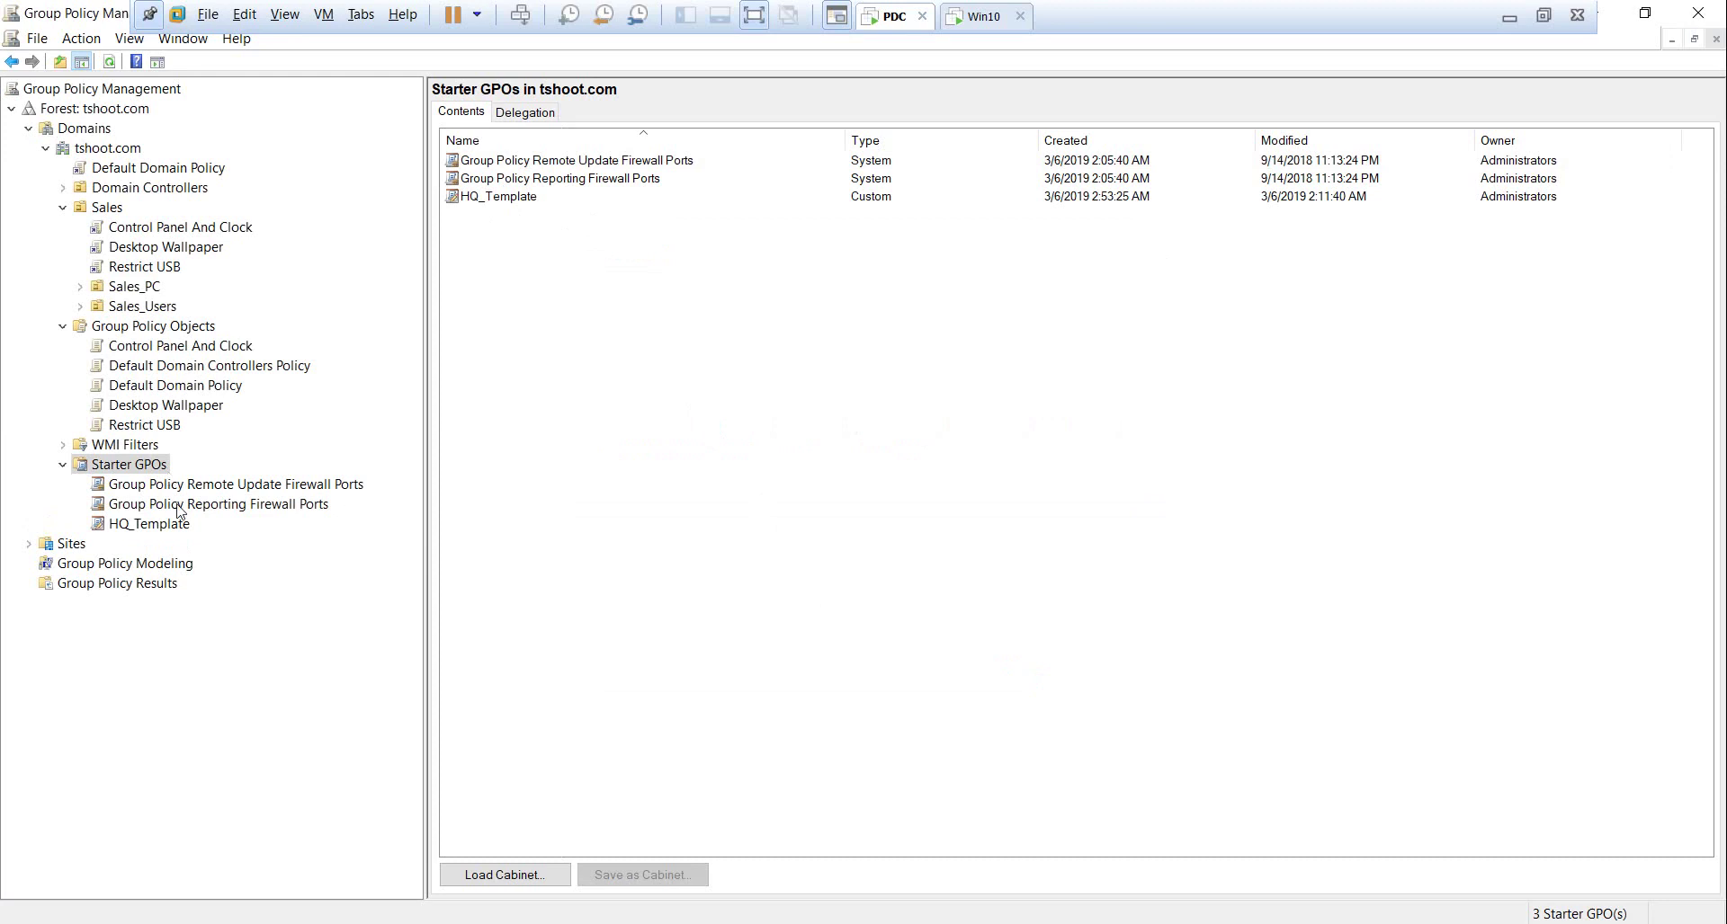
Back up all Starter GPOs to the Documents folder with the description HQ
{"action": "right_click", "coordinate": [152, 468]}
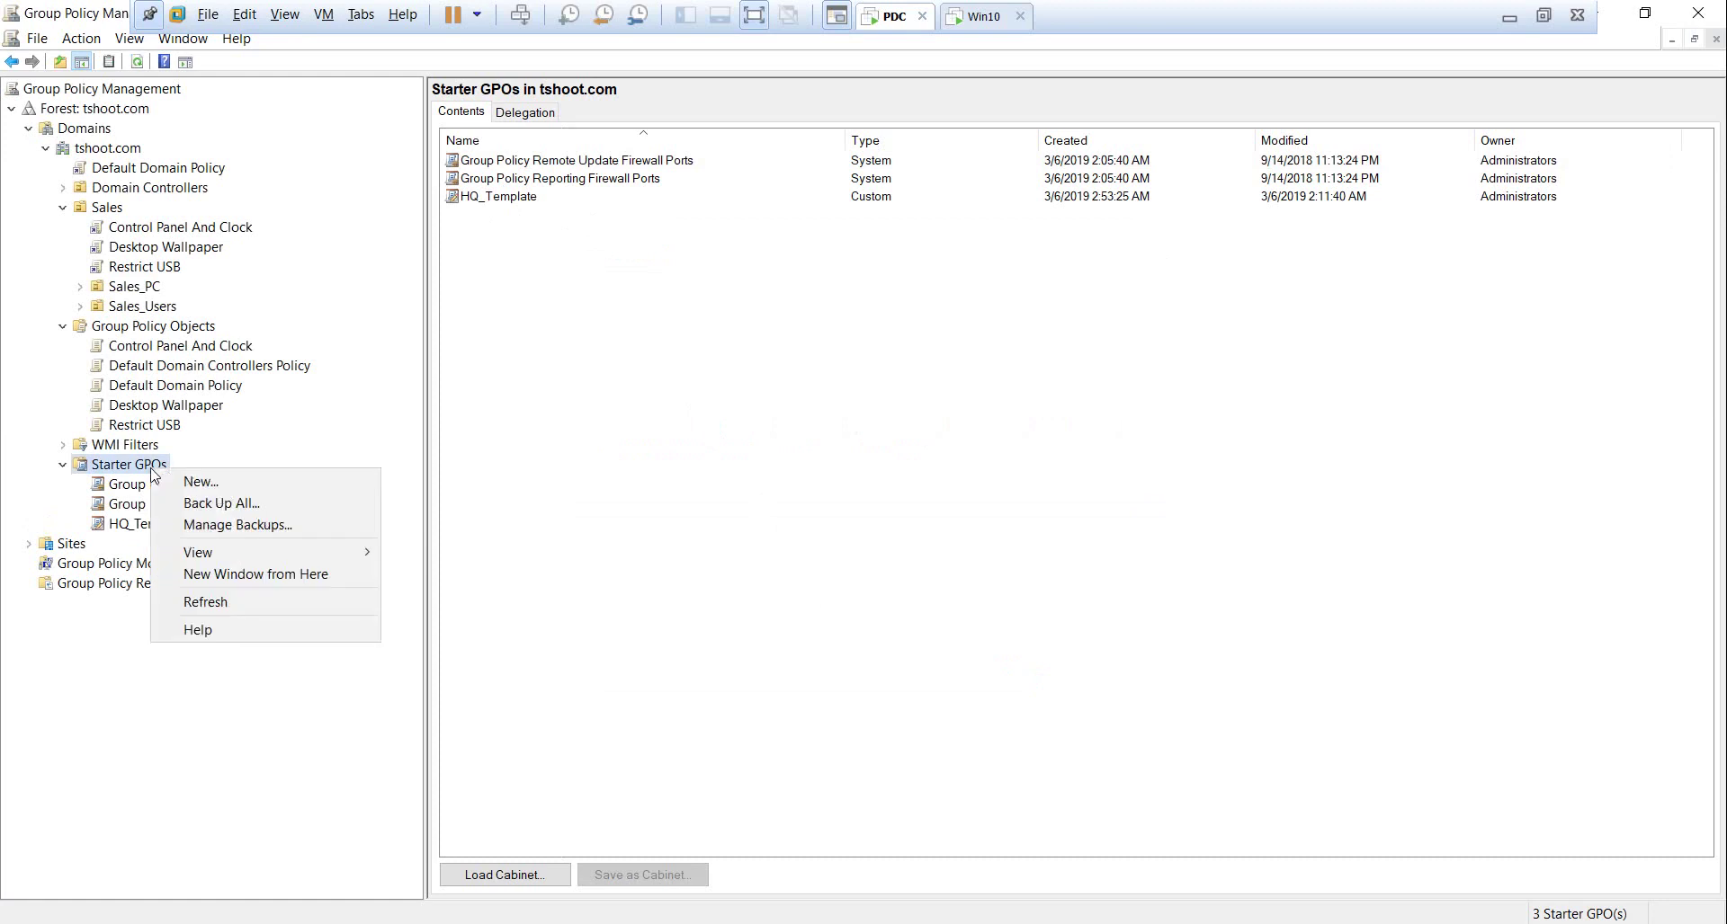
{"action": "left_click", "coordinate": [282, 508]}
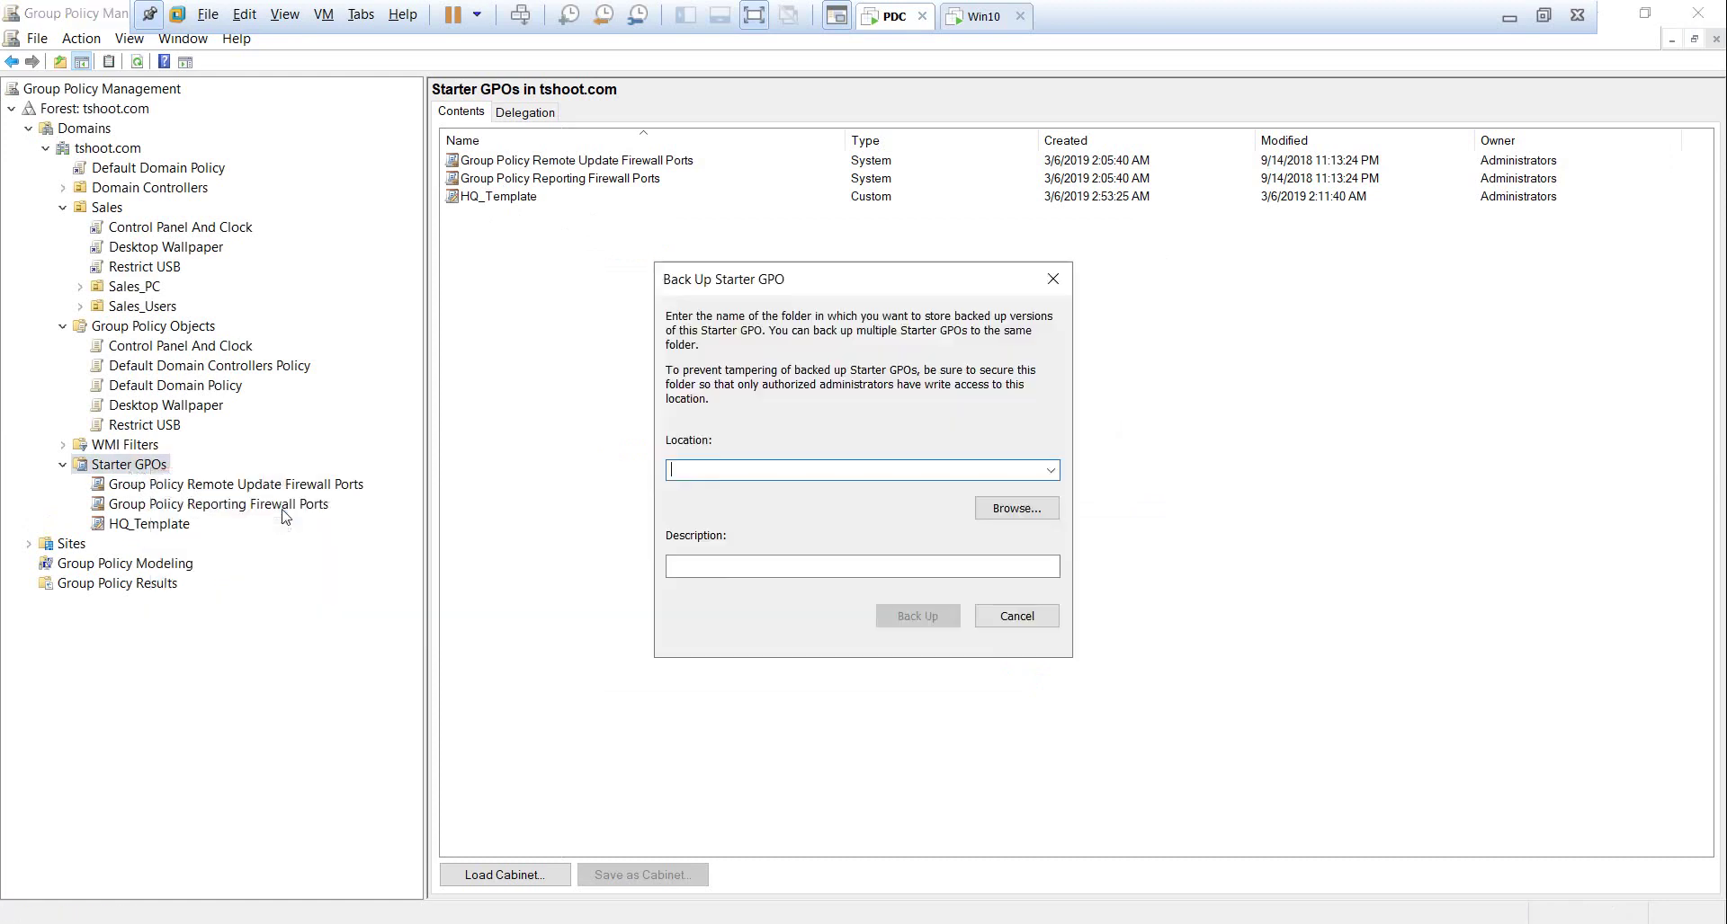
{"action": "left_click", "coordinate": [1014, 508]}
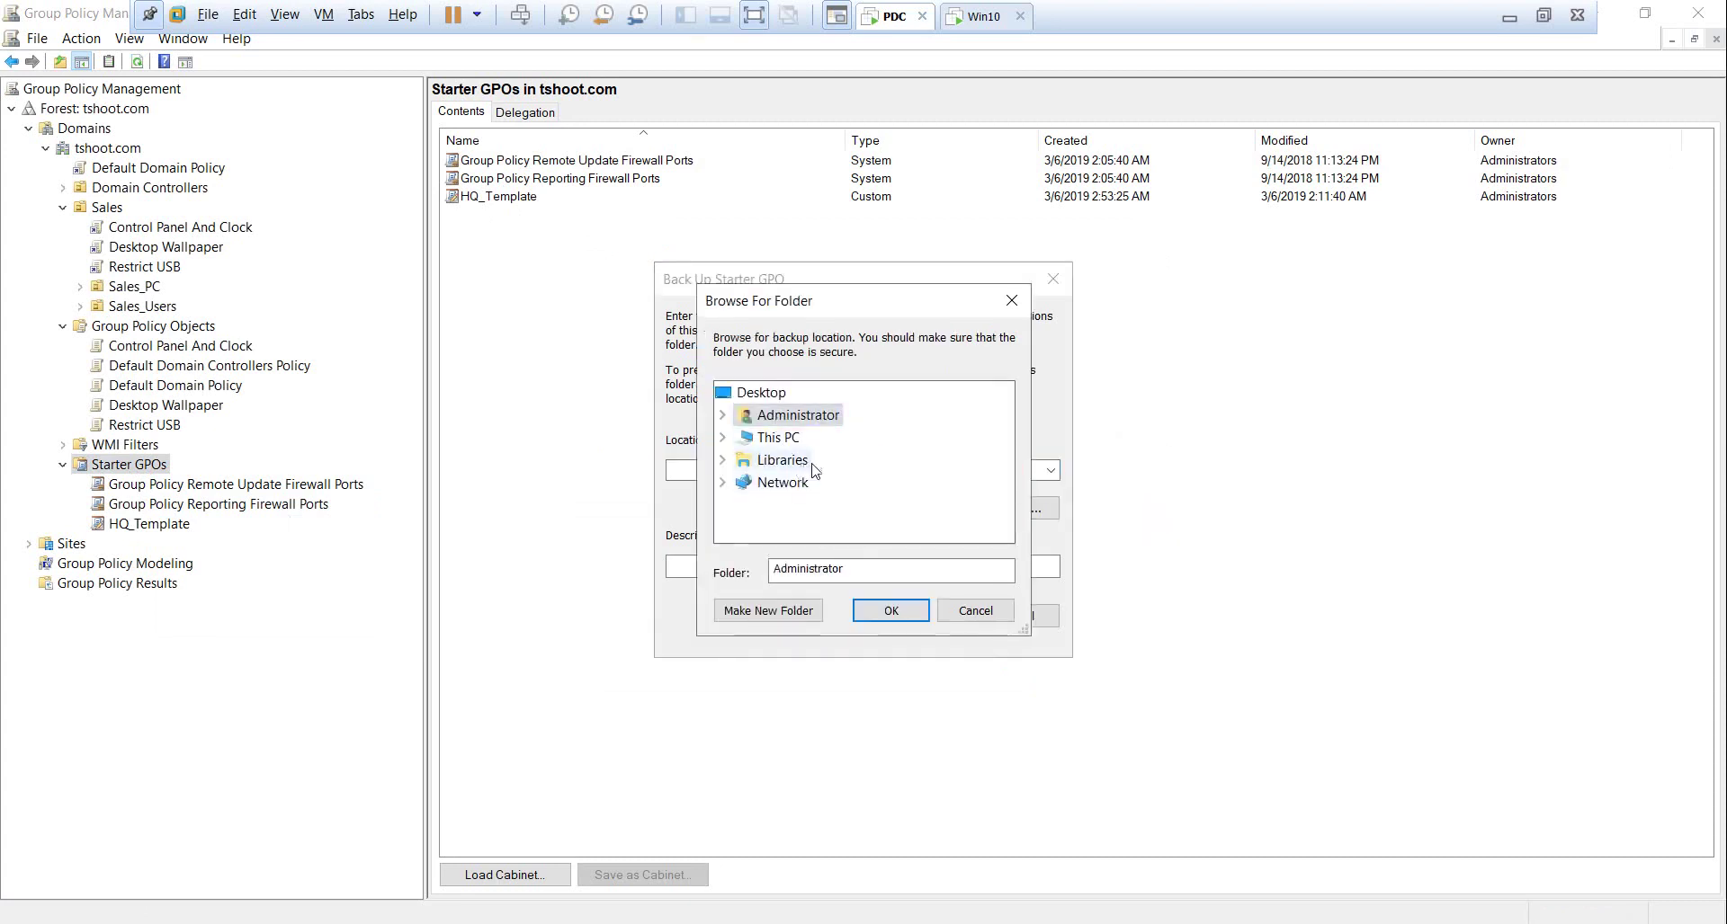
{"action": "double_click", "coordinate": [781, 438]}
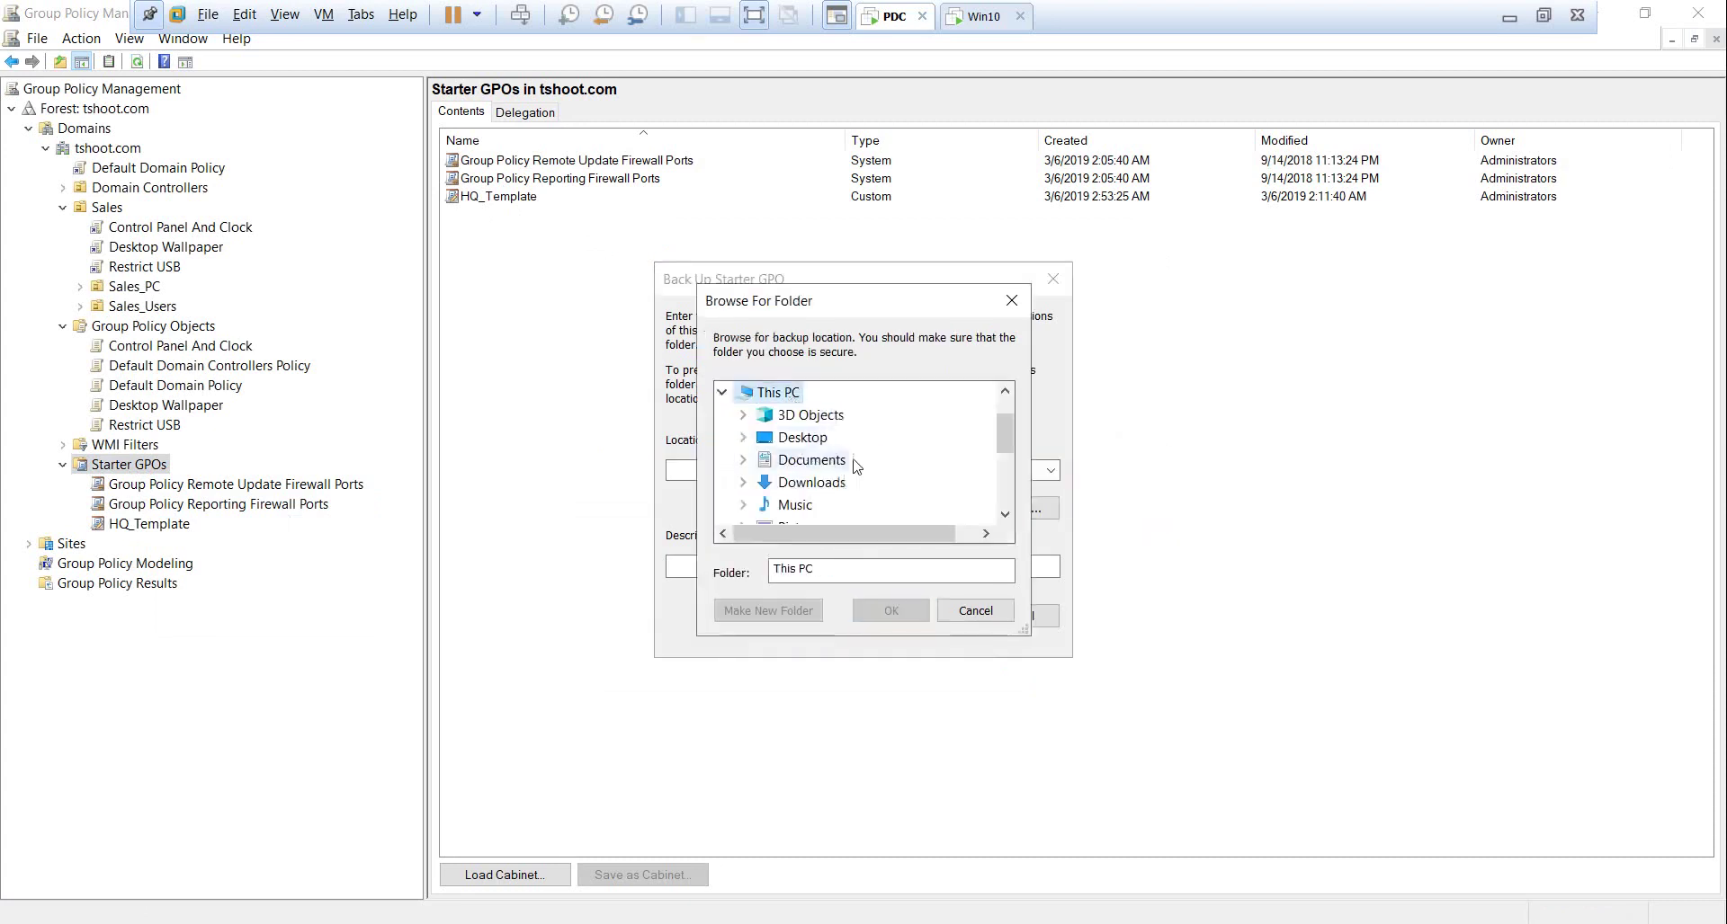
{"action": "double_click", "coordinate": [822, 462]}
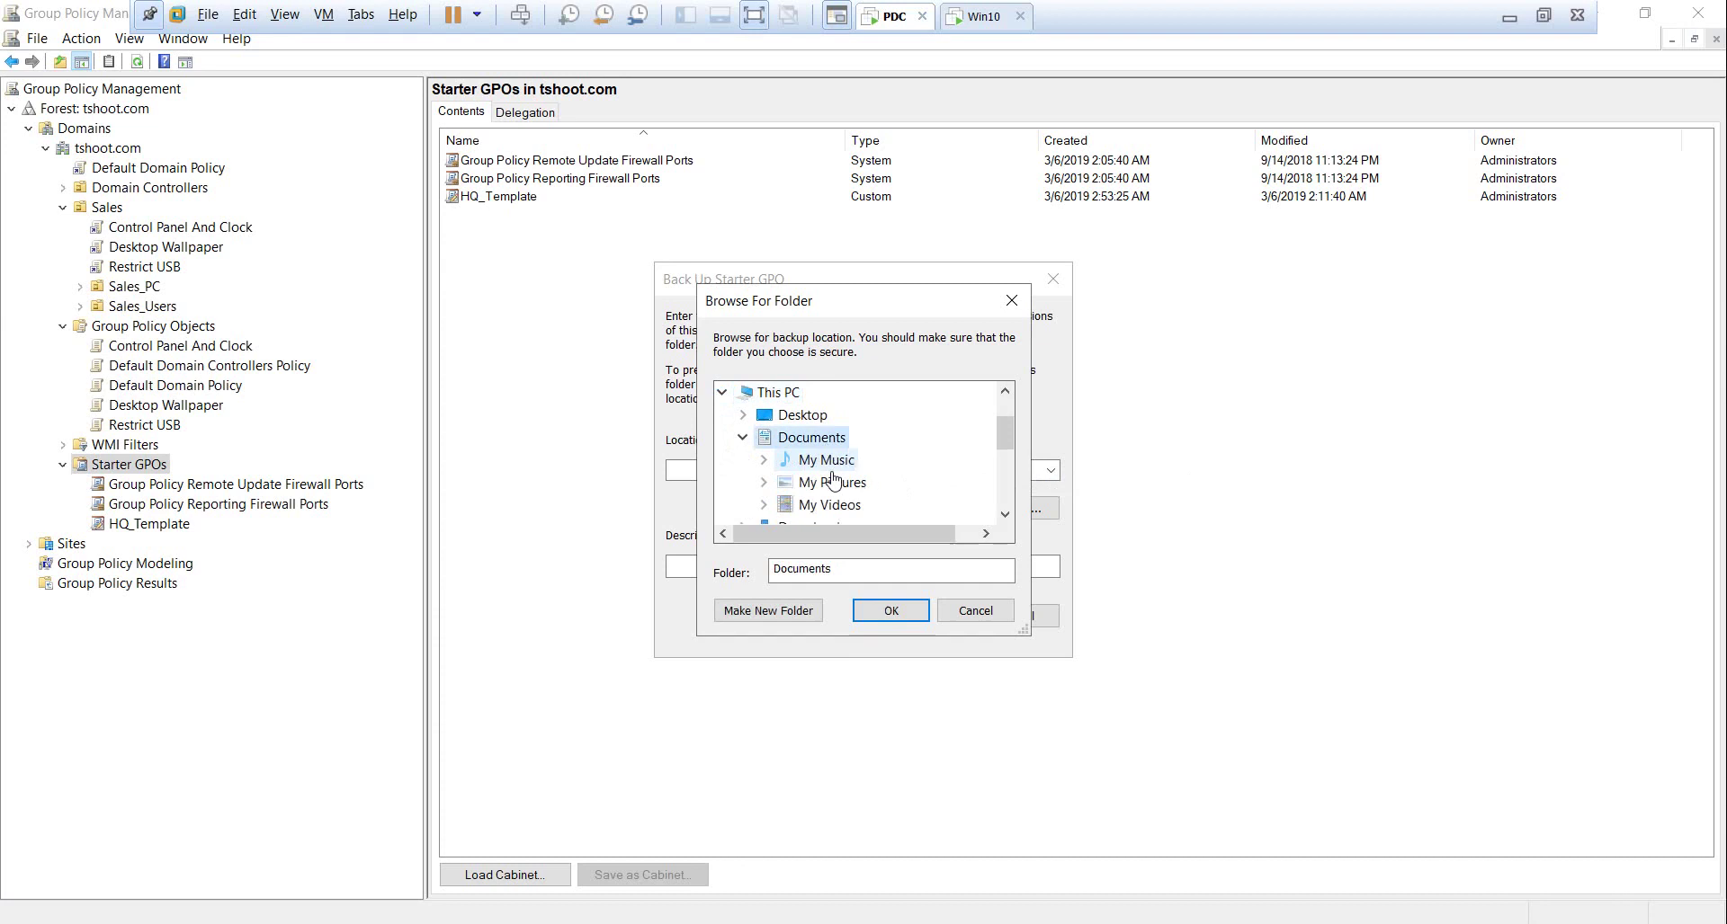
{"action": "left_click", "coordinate": [891, 613]}
{"action": "left_click", "coordinate": [781, 567]}
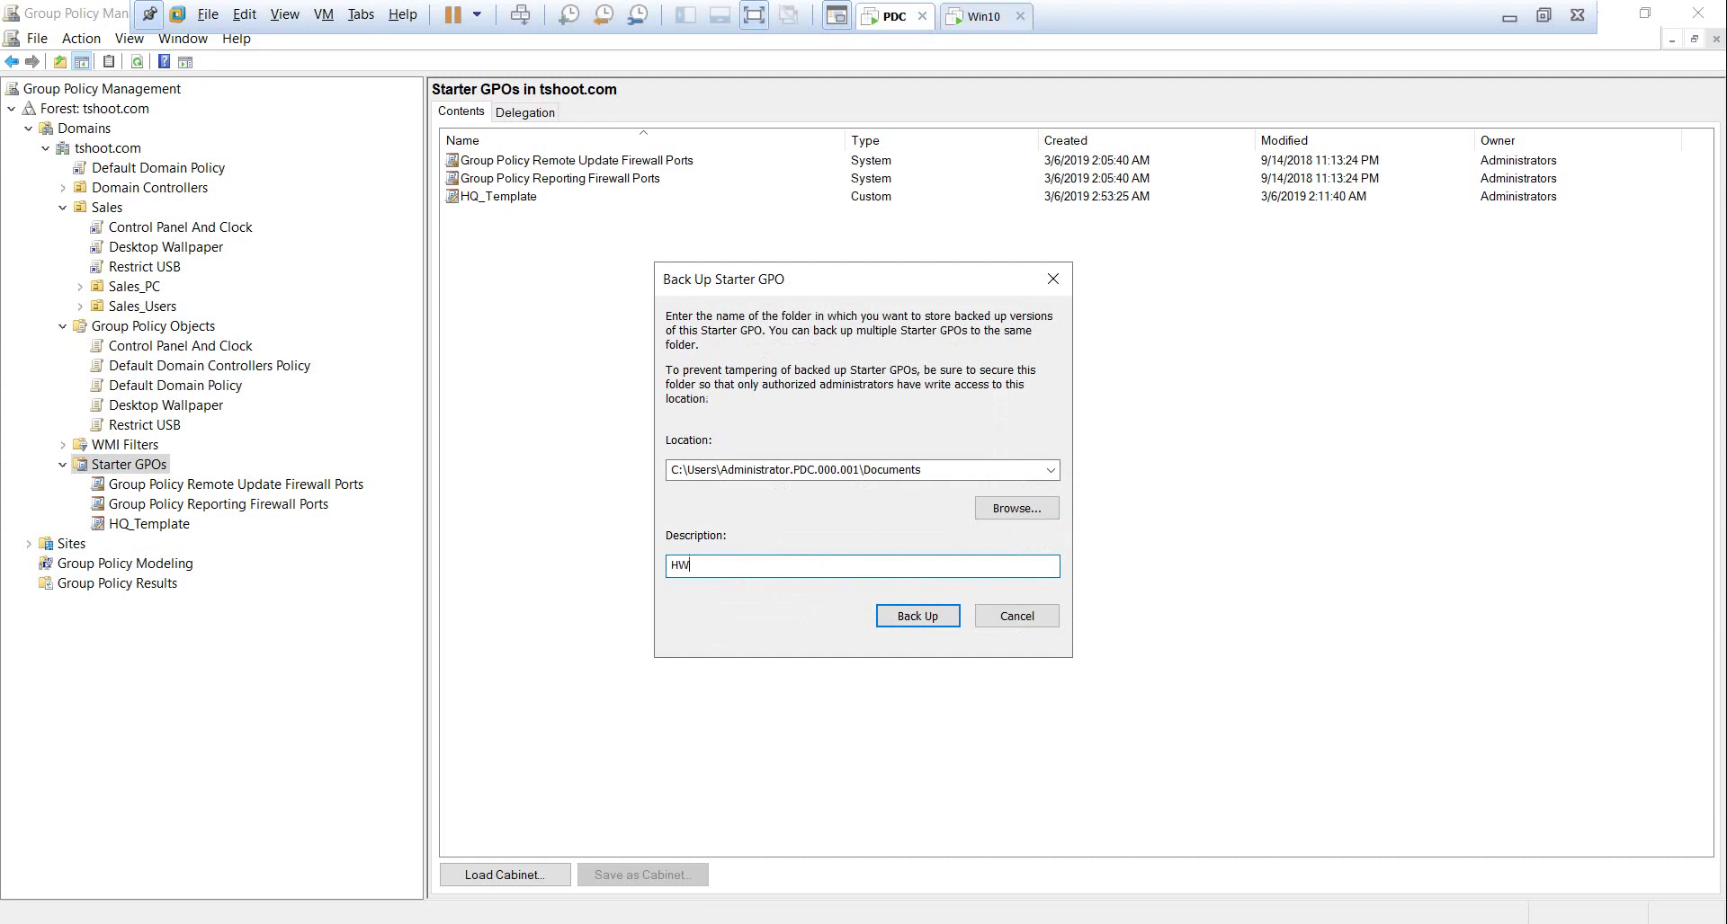
{"action": "left_click", "coordinate": [935, 617]}
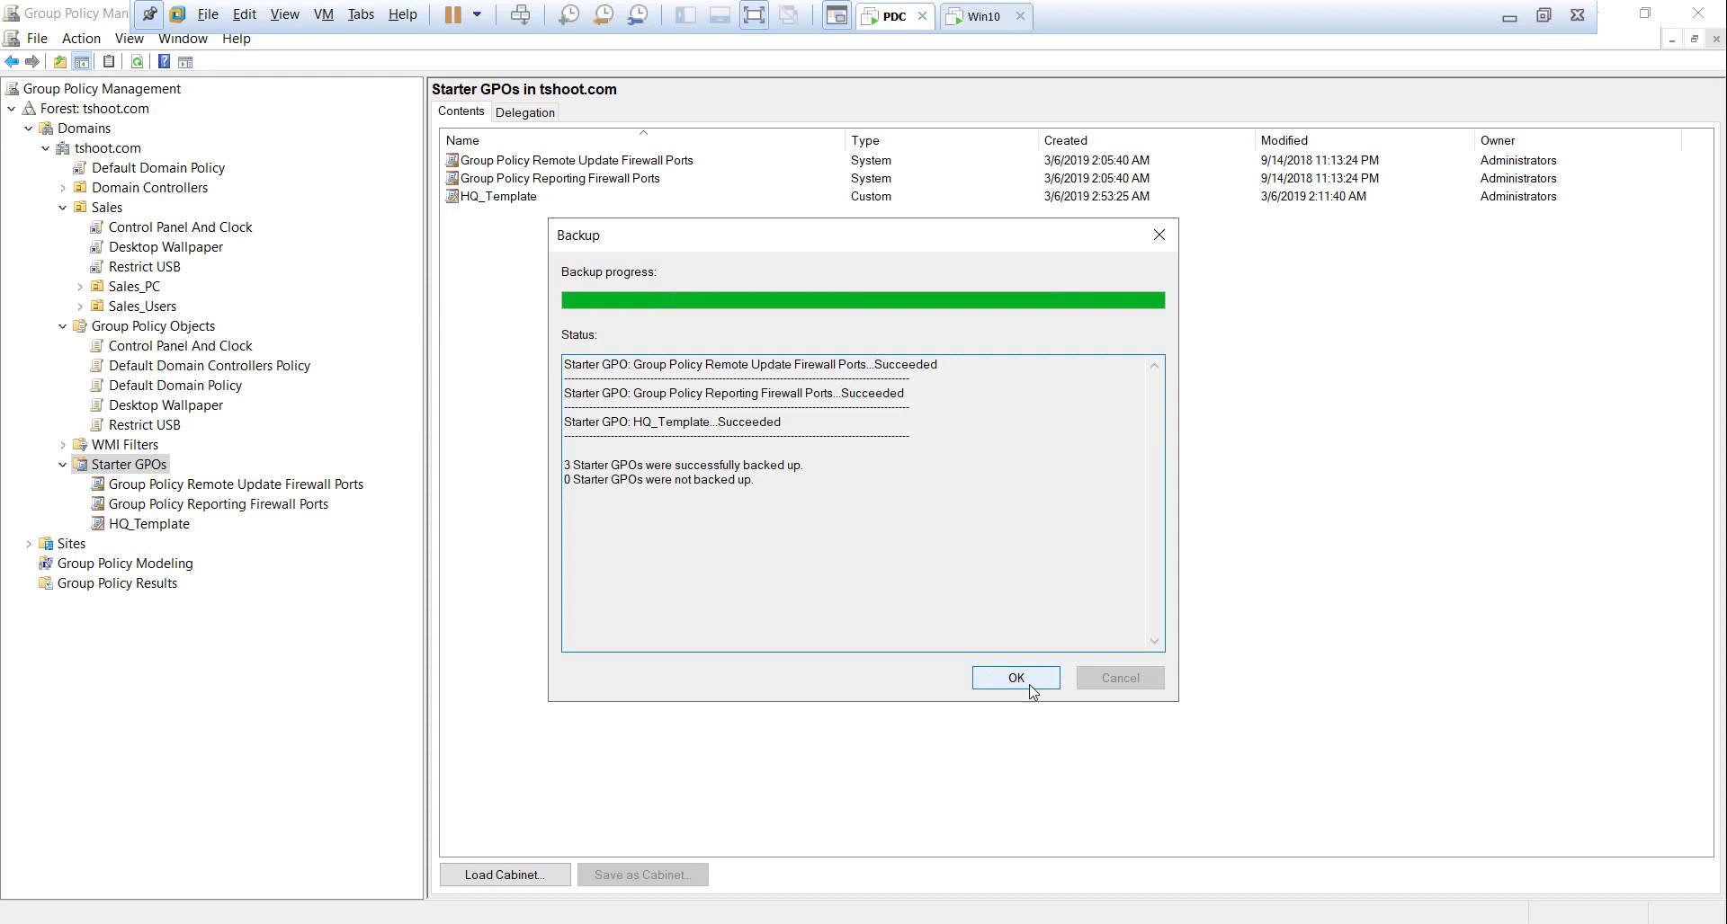
{"action": "left_click", "coordinate": [1025, 684]}
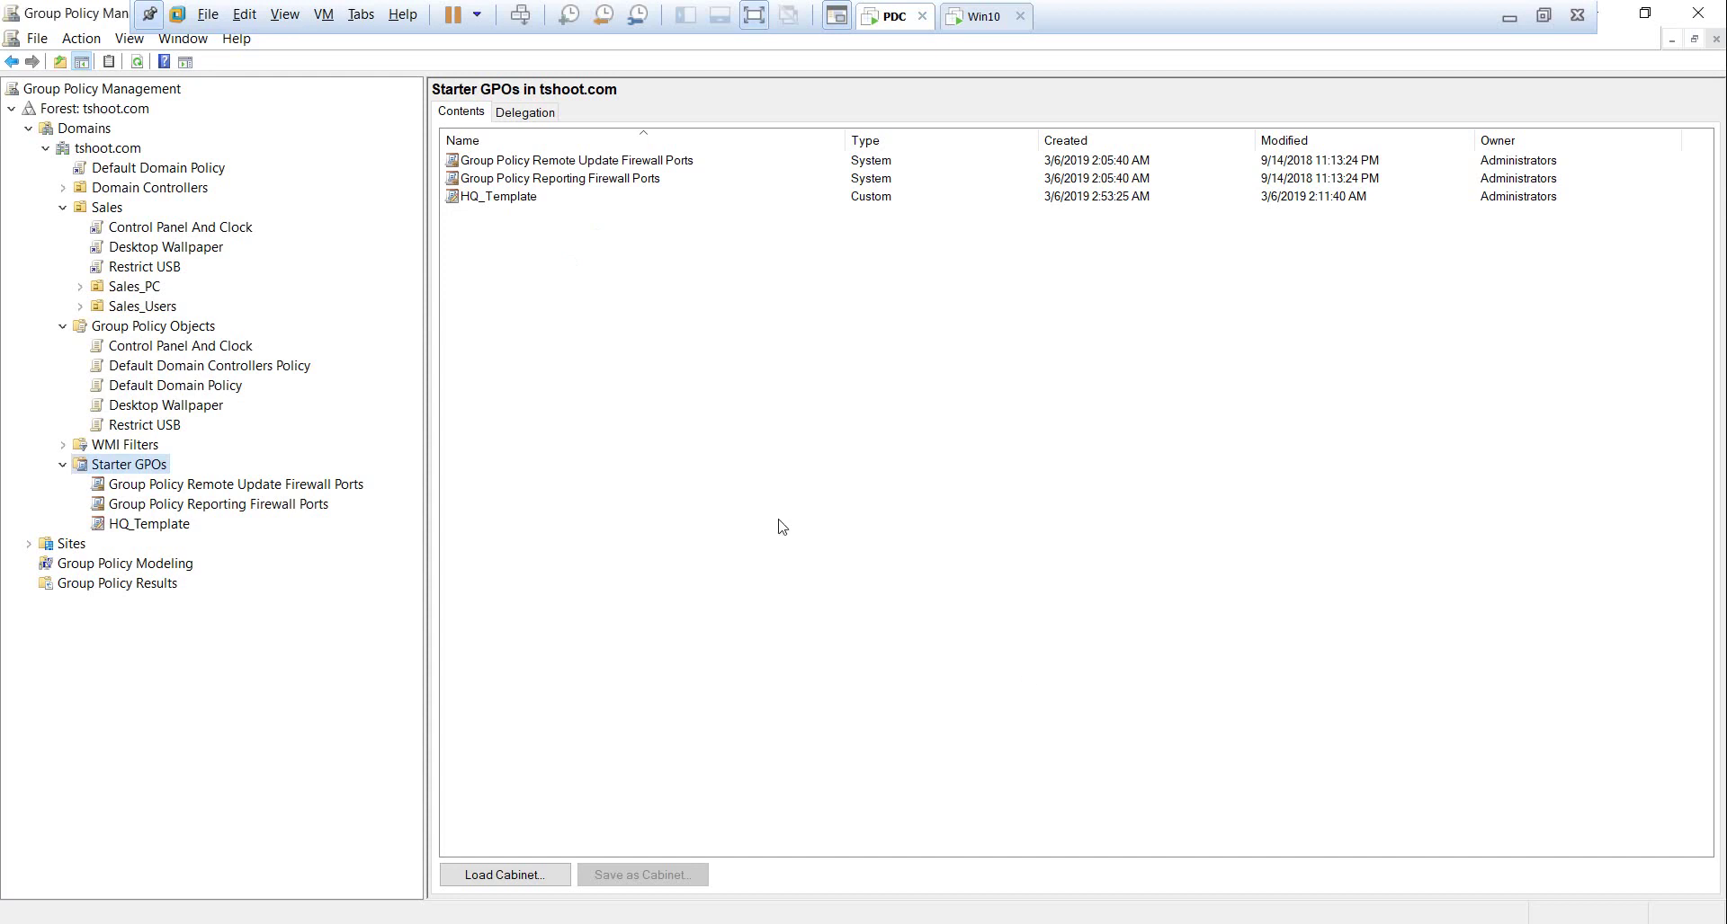
Review the backed-up Starter GPOs in Manage Backups, then close the dialog
{"action": "right_click", "coordinate": [140, 471]}
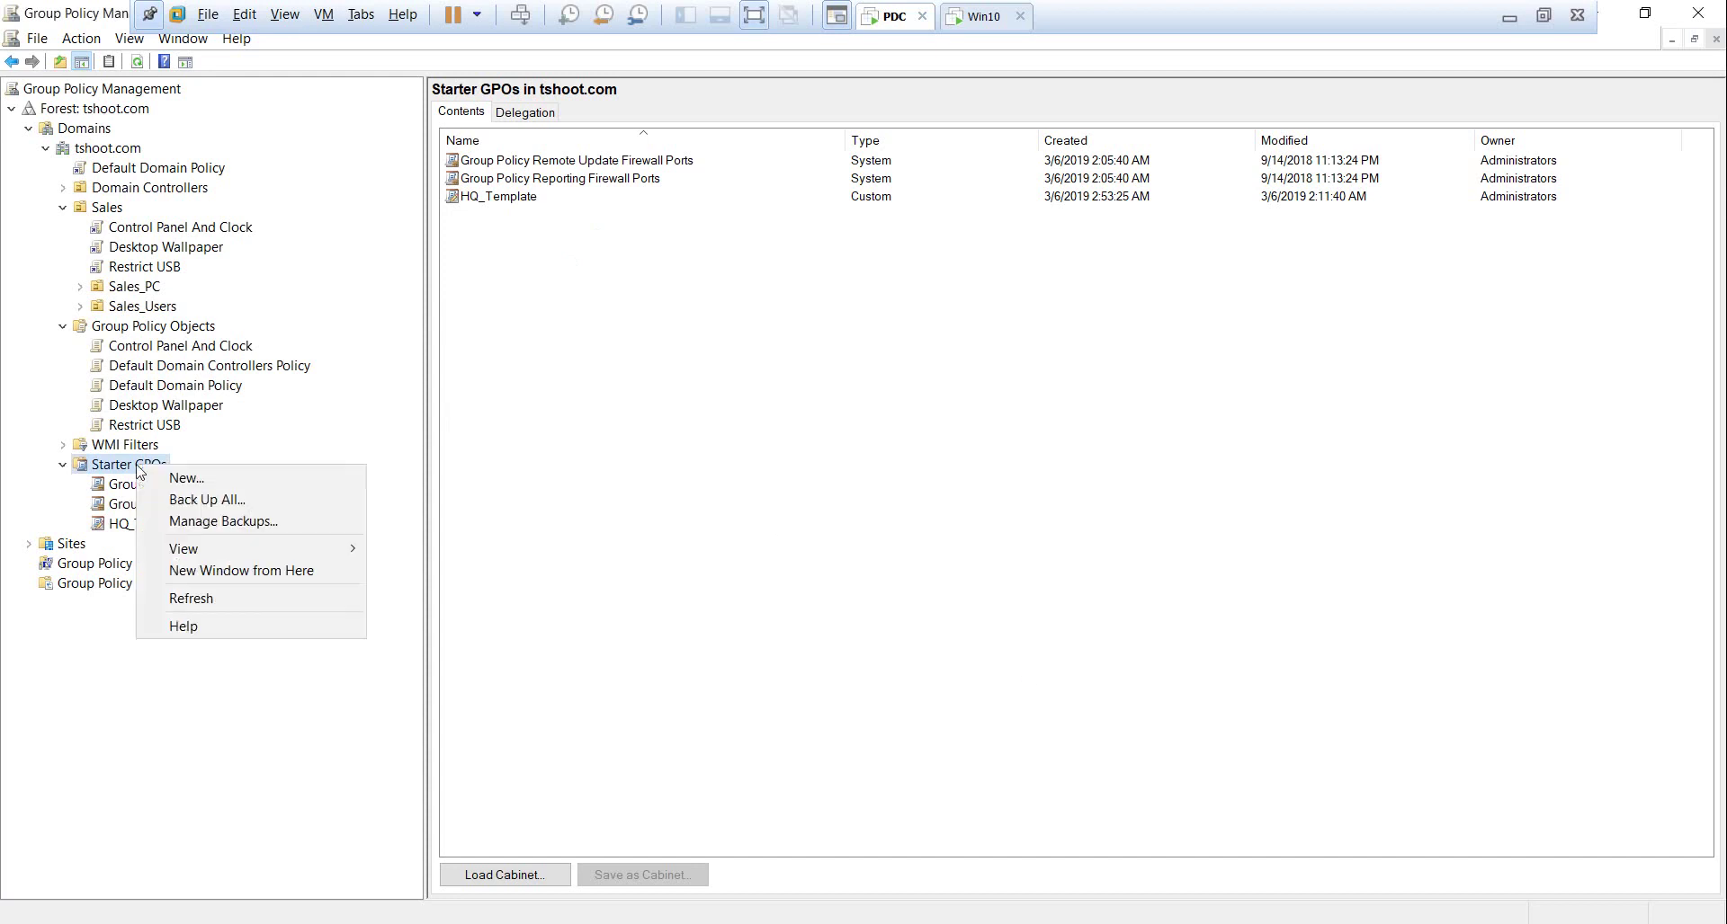
{"action": "left_click", "coordinate": [313, 520]}
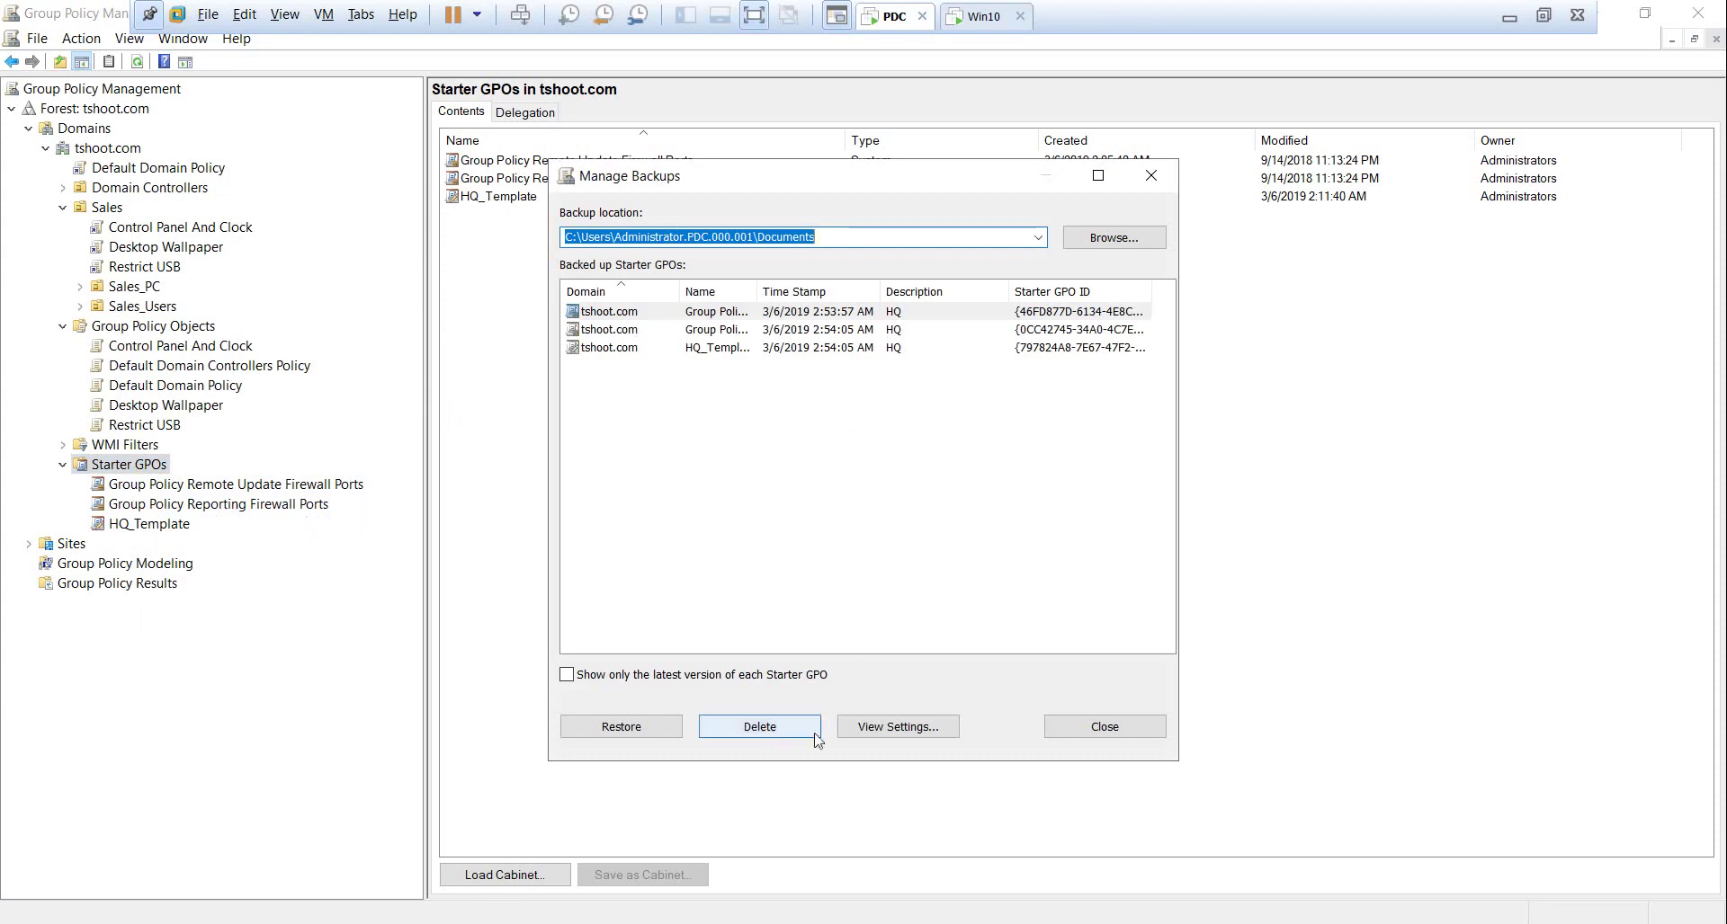
{"action": "left_click", "coordinate": [1110, 741]}
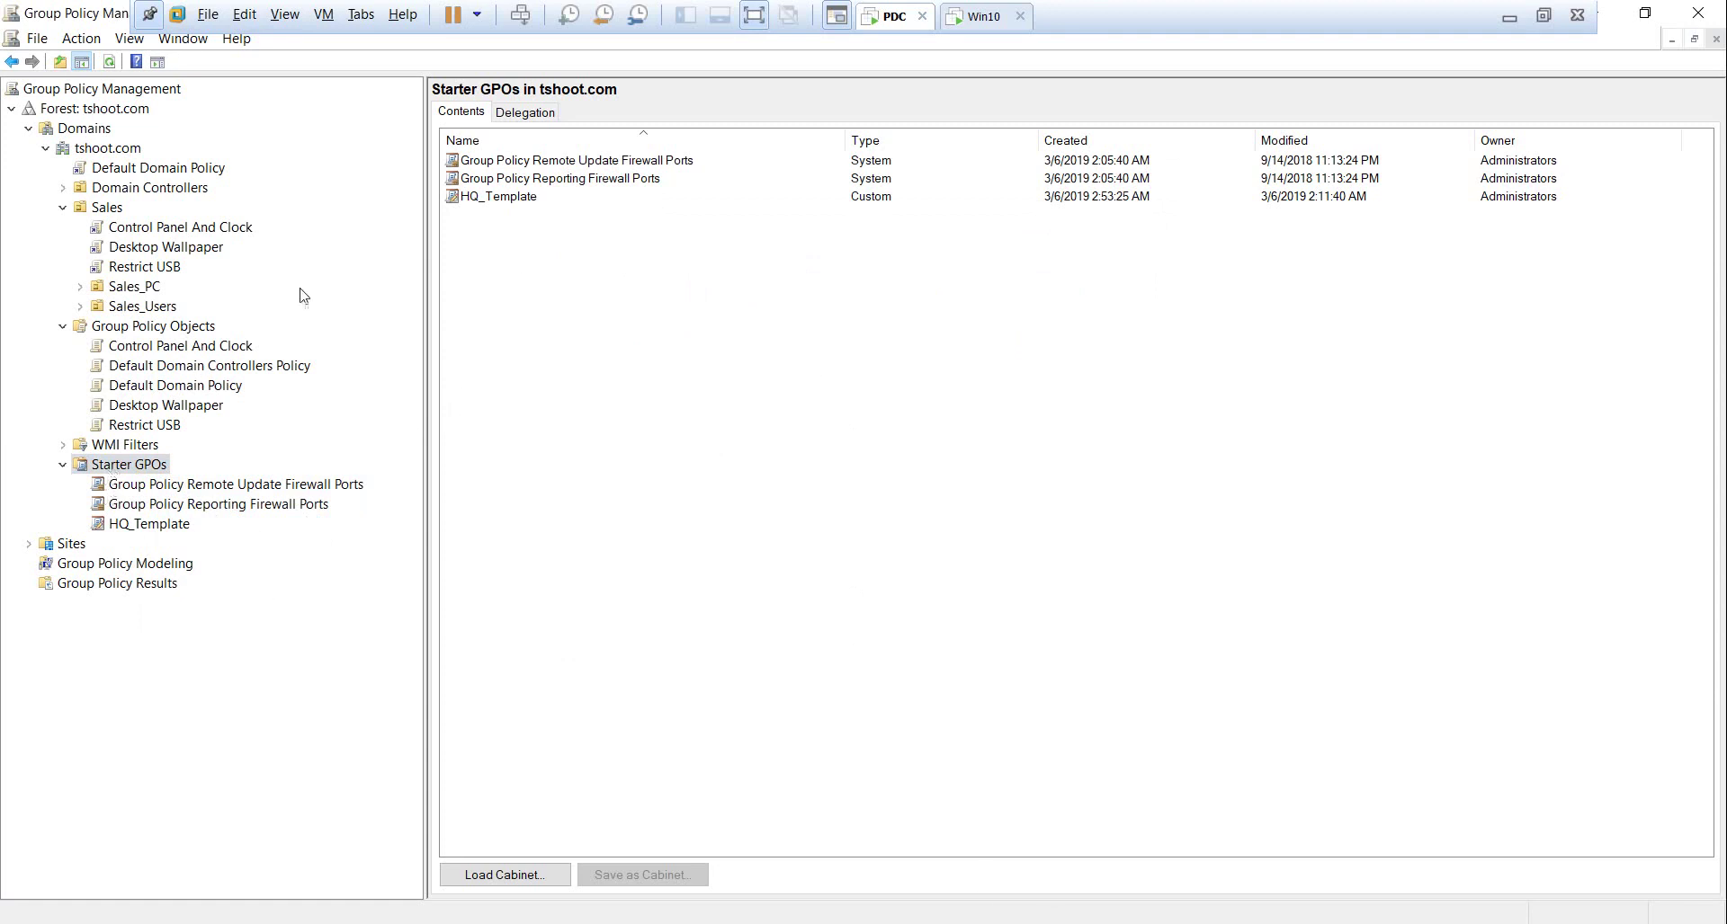
Open the Control Panel And Clock GPO under Sales for editing and display the Computer Configuration Administrative Templates
{"action": "left_click", "coordinate": [200, 229]}
{"action": "right_click", "coordinate": [203, 231]}
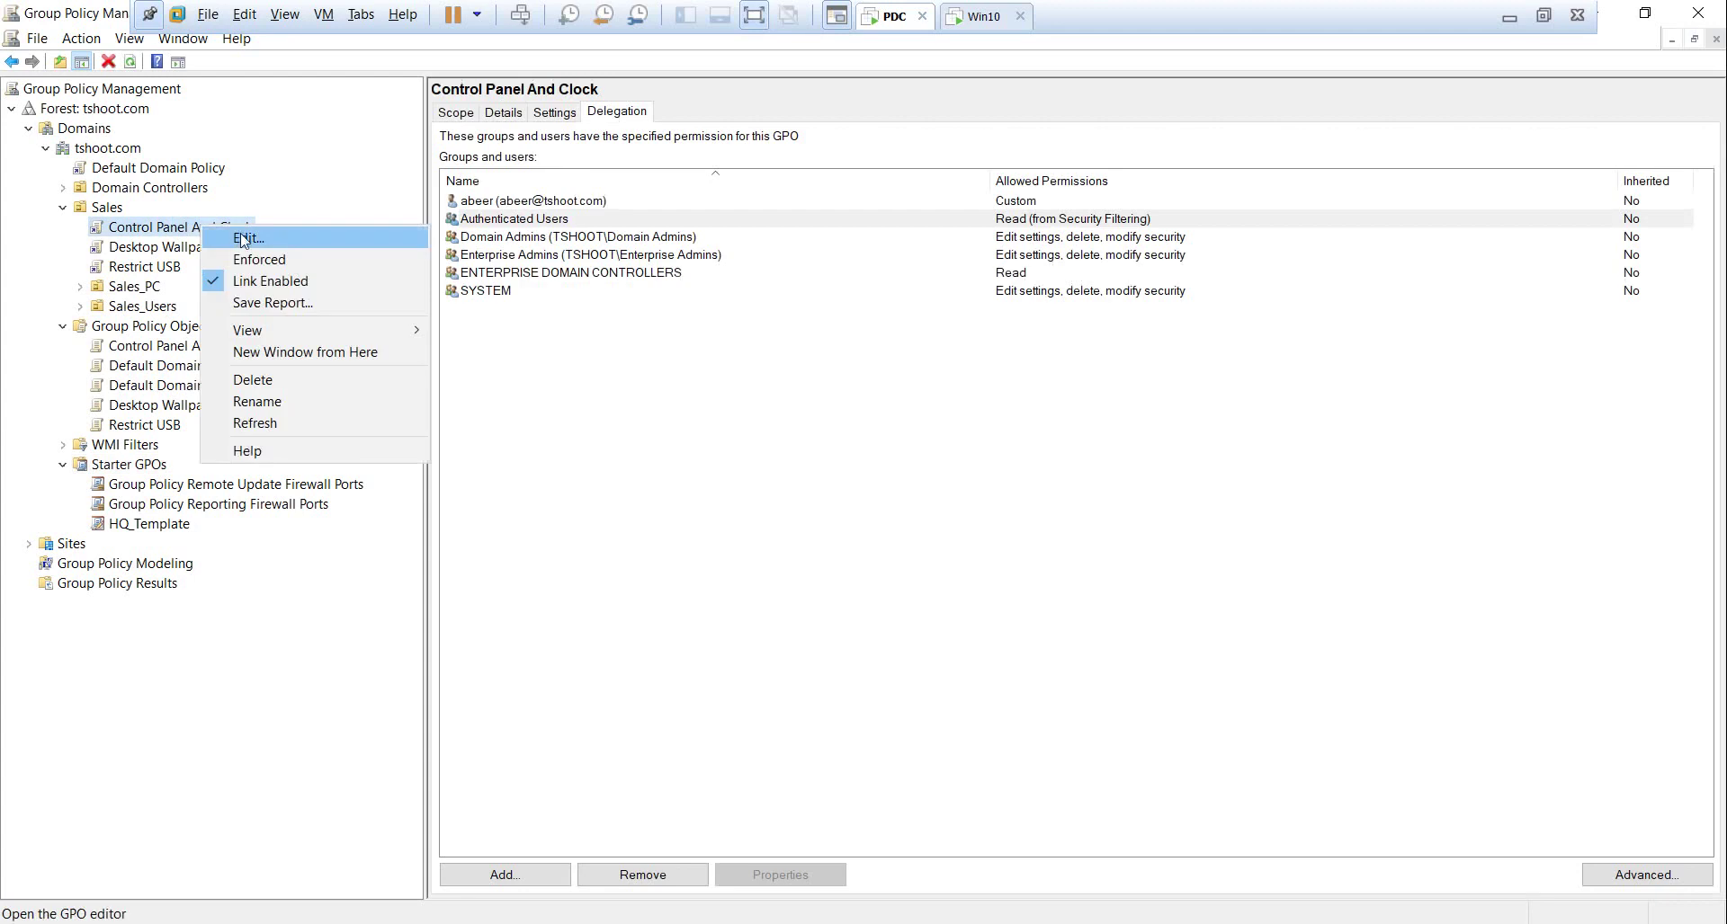
{"action": "left_click", "coordinate": [244, 239]}
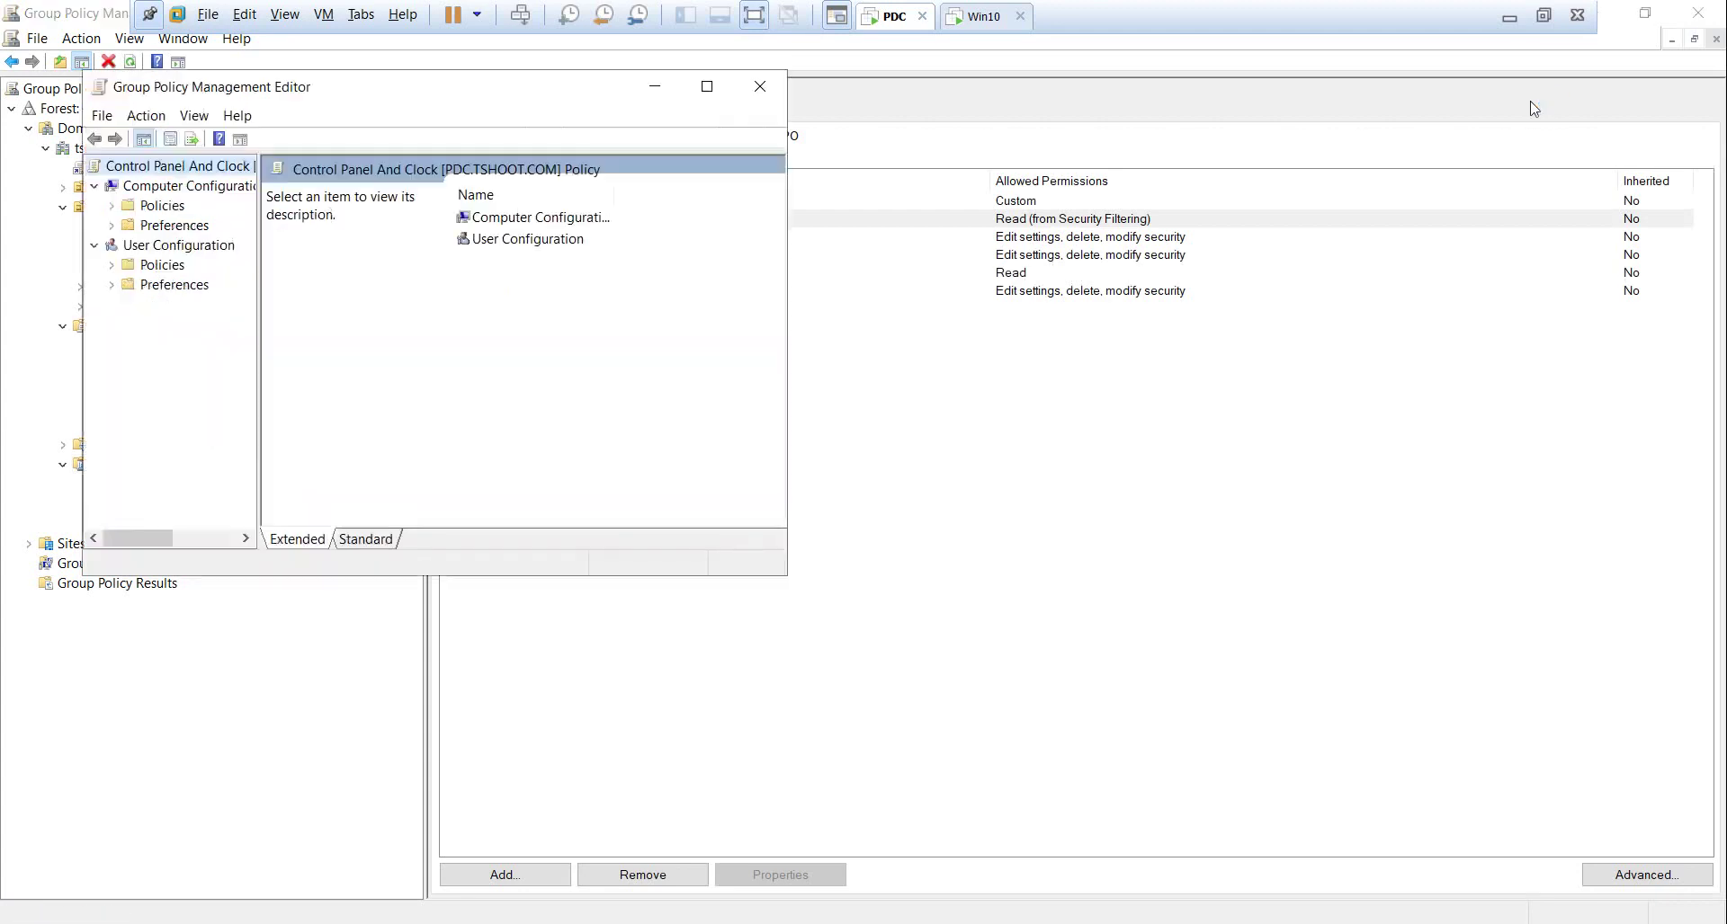
{"action": "left_click", "coordinate": [706, 86]}
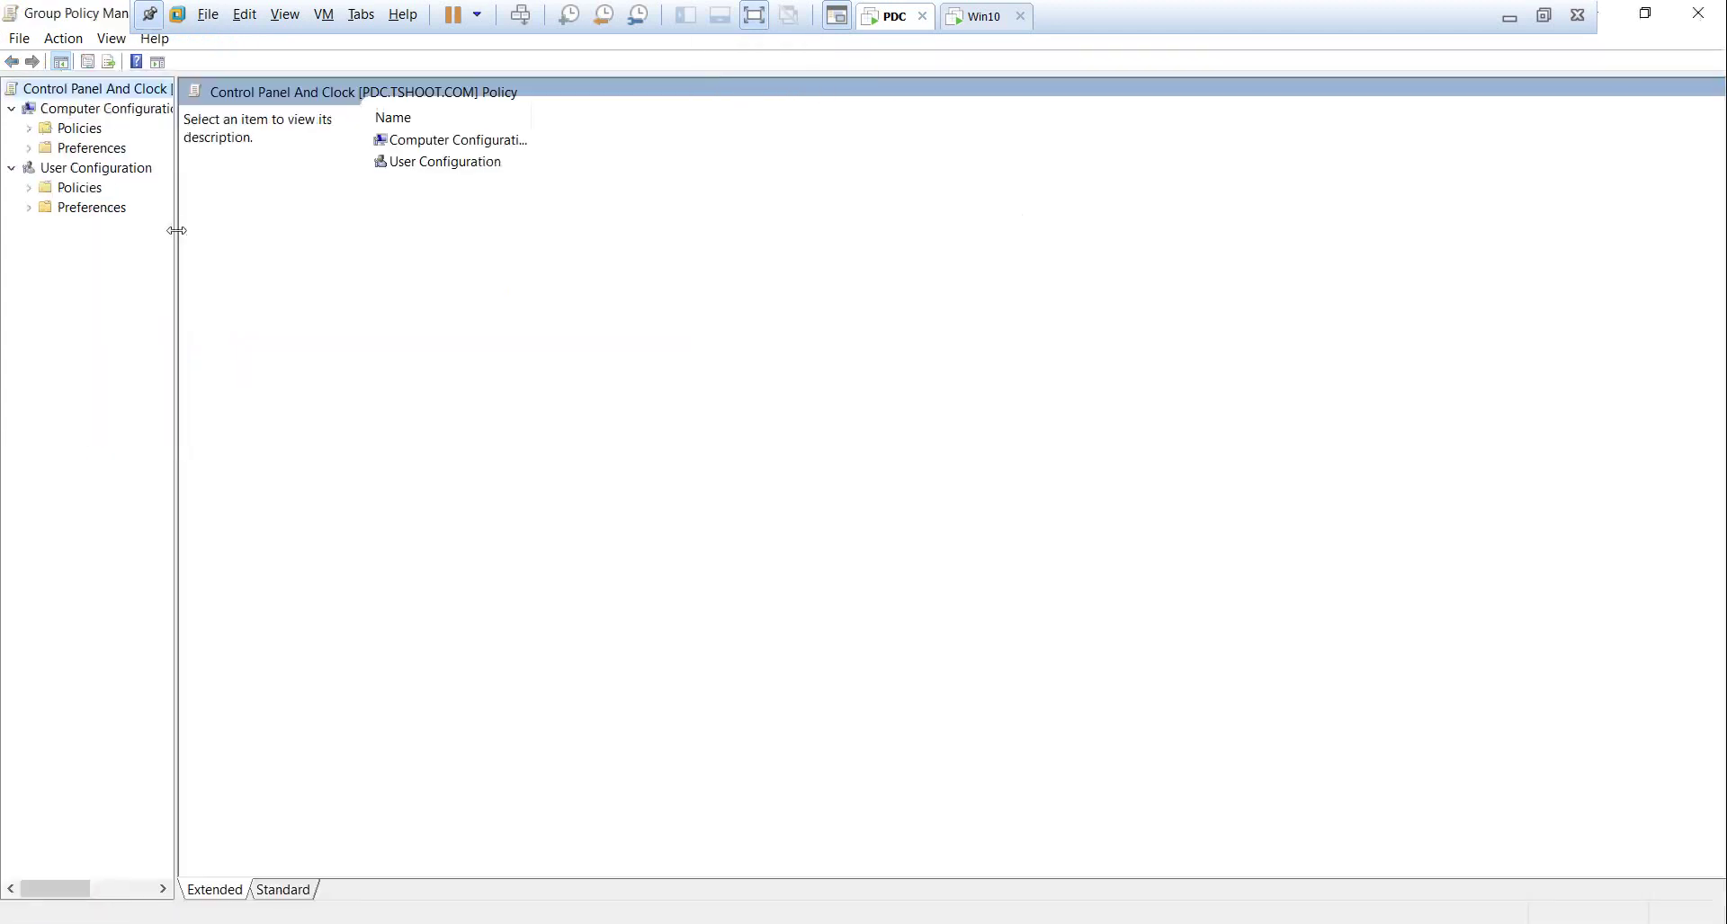
{"action": "left_click_drag", "start_coordinate": [176, 231], "coordinate": [408, 231]}
{"action": "double_click", "coordinate": [63, 131]}
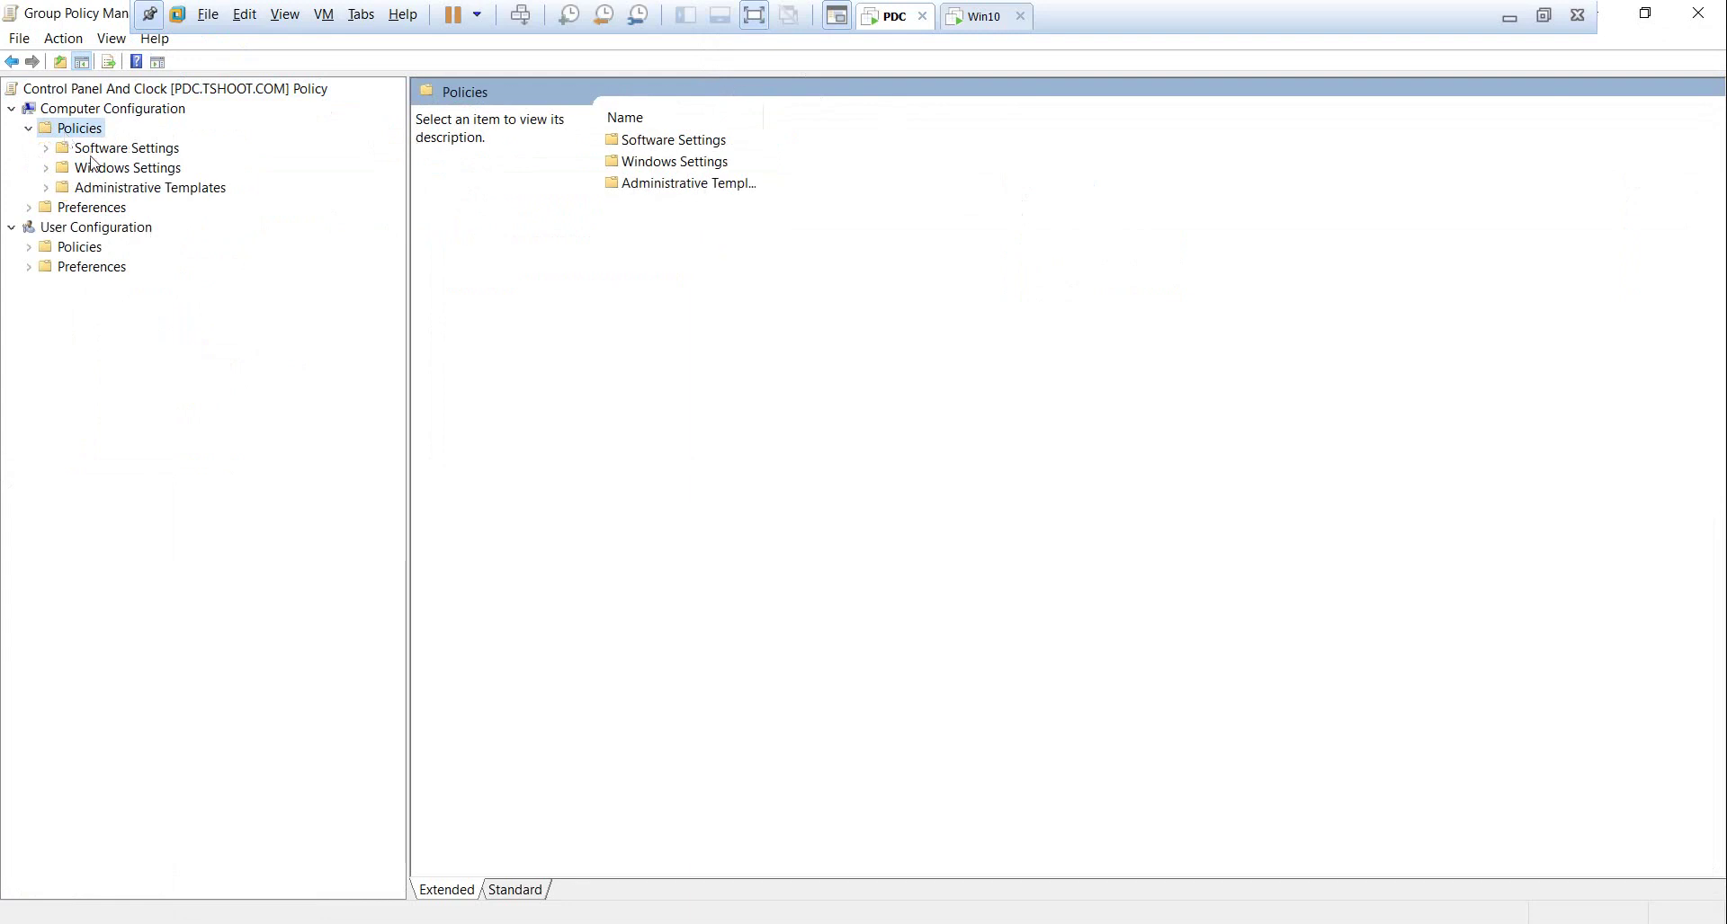
{"action": "left_click", "coordinate": [176, 195]}
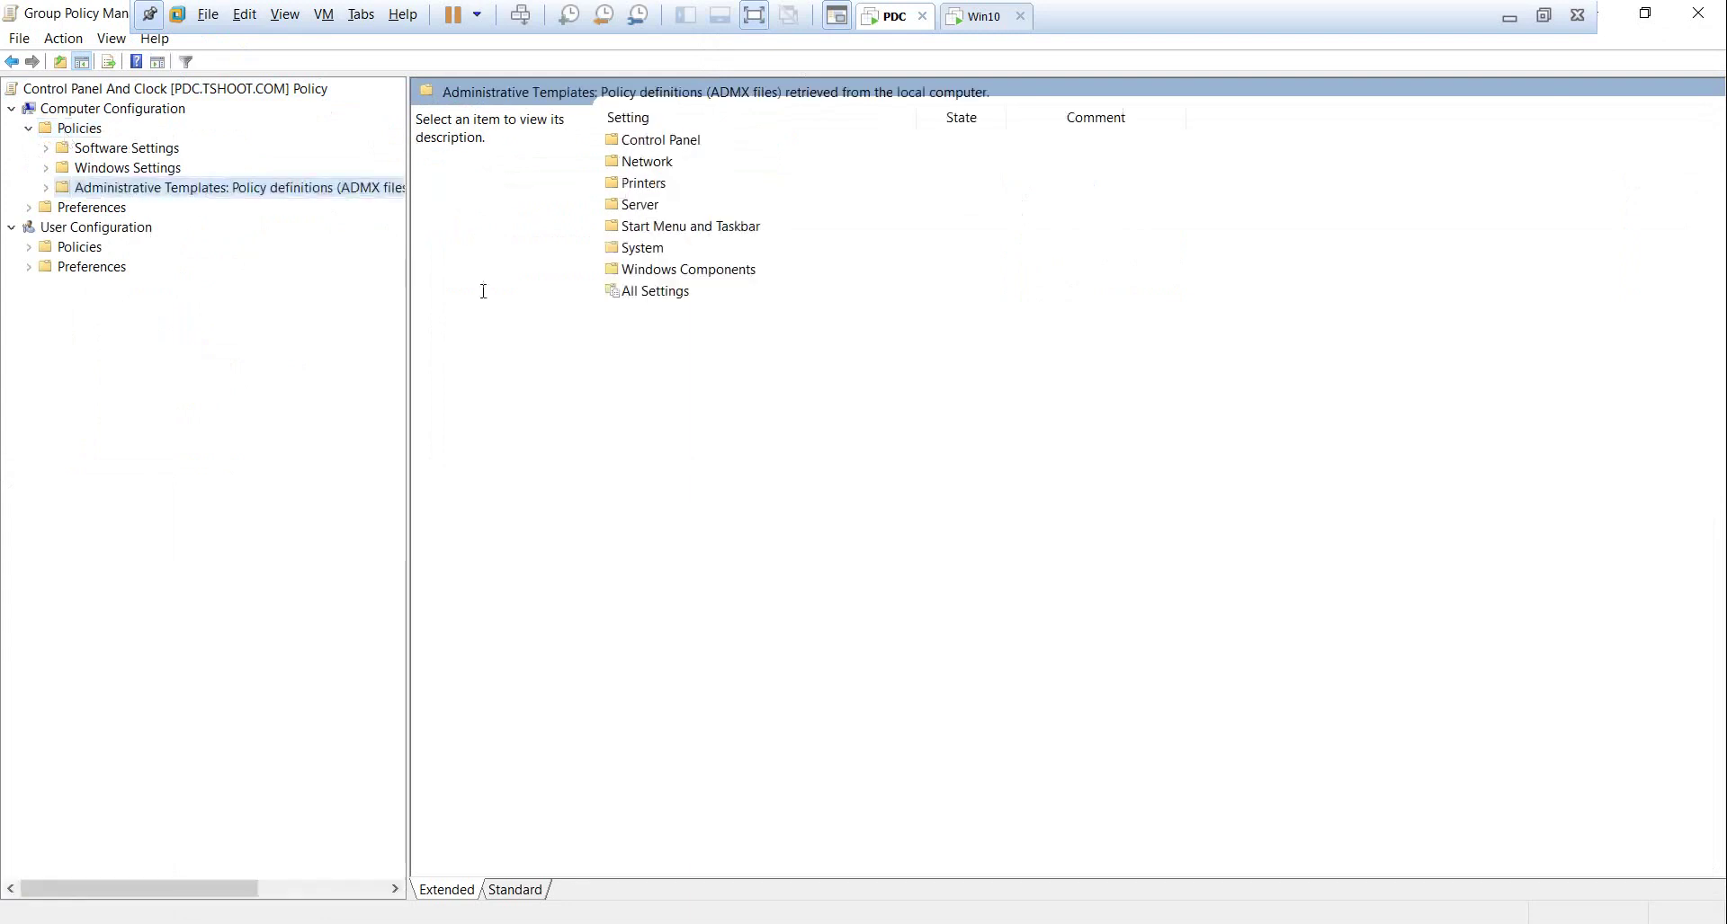
{"action": "left_click_drag", "start_coordinate": [412, 295], "coordinate": [746, 275]}
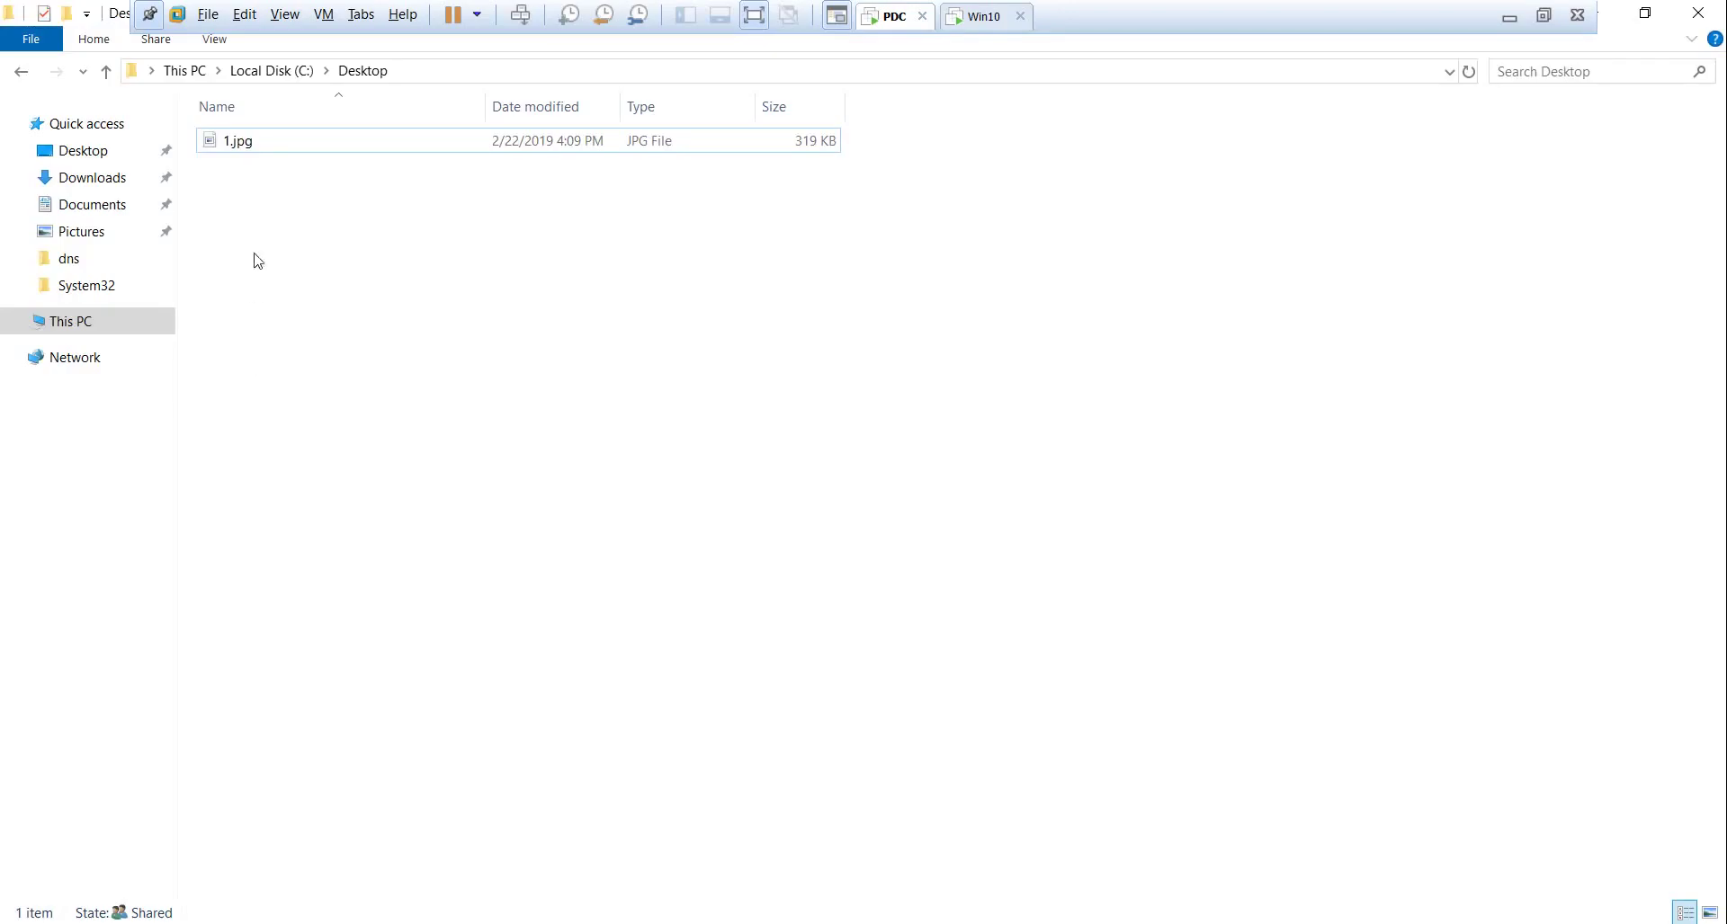
In File Explorer, open the folder C:\Windows\PolicyDefinitions that holds the ADMX files
{"action": "left_click", "coordinate": [293, 74]}
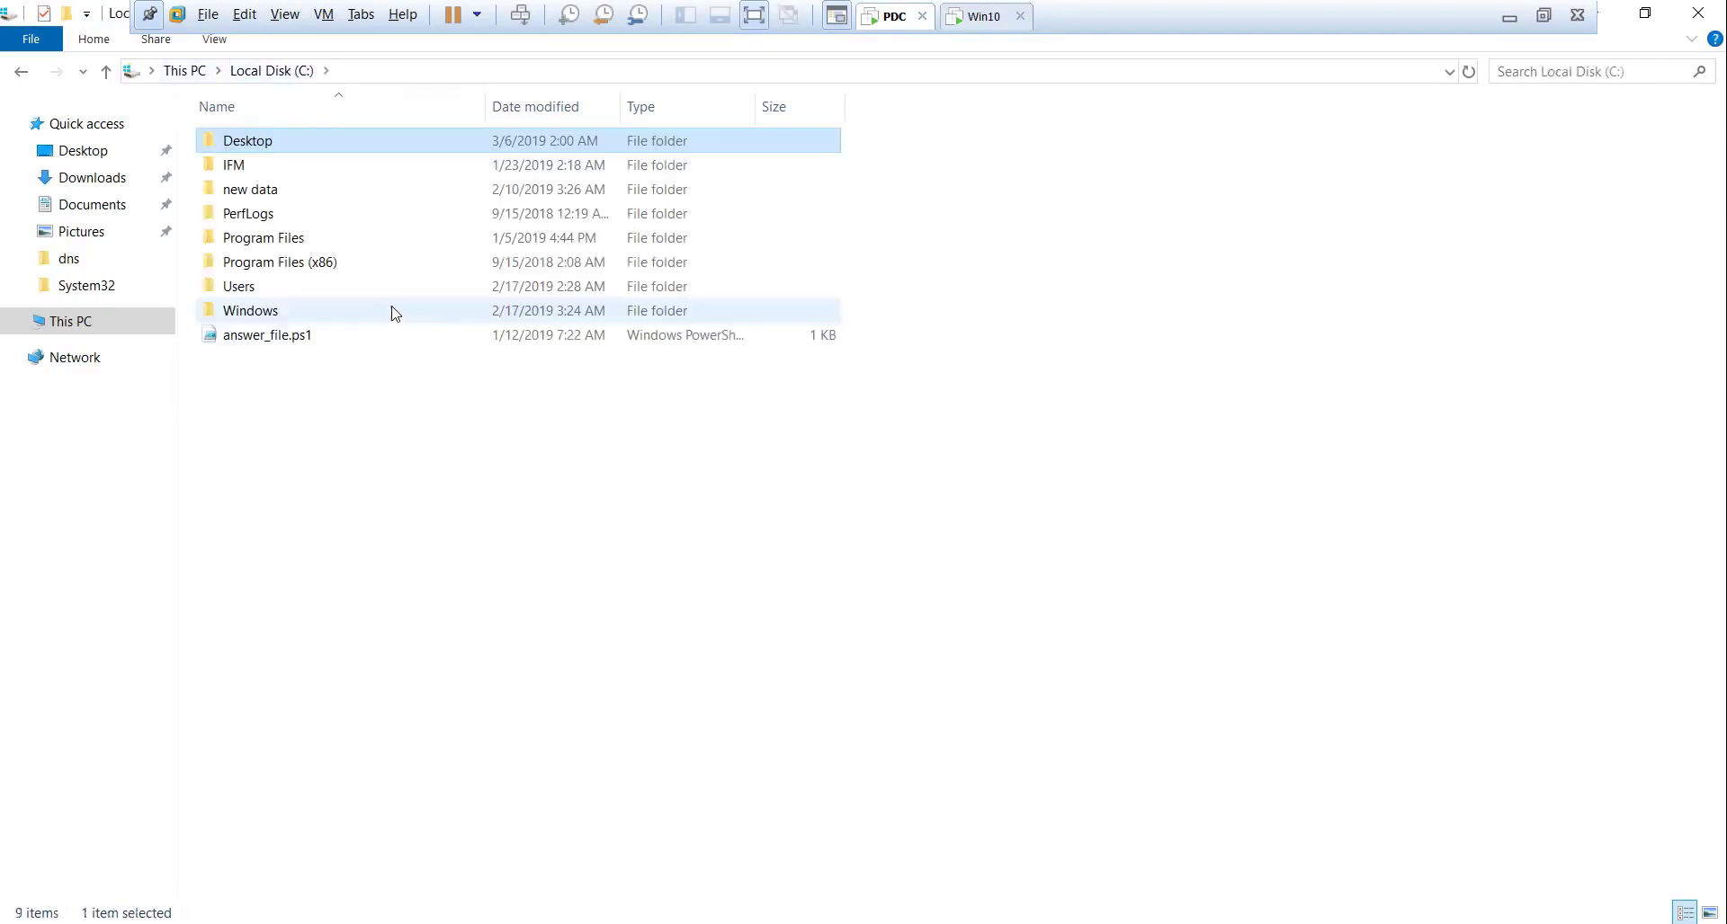
{"action": "double_click", "coordinate": [331, 313]}
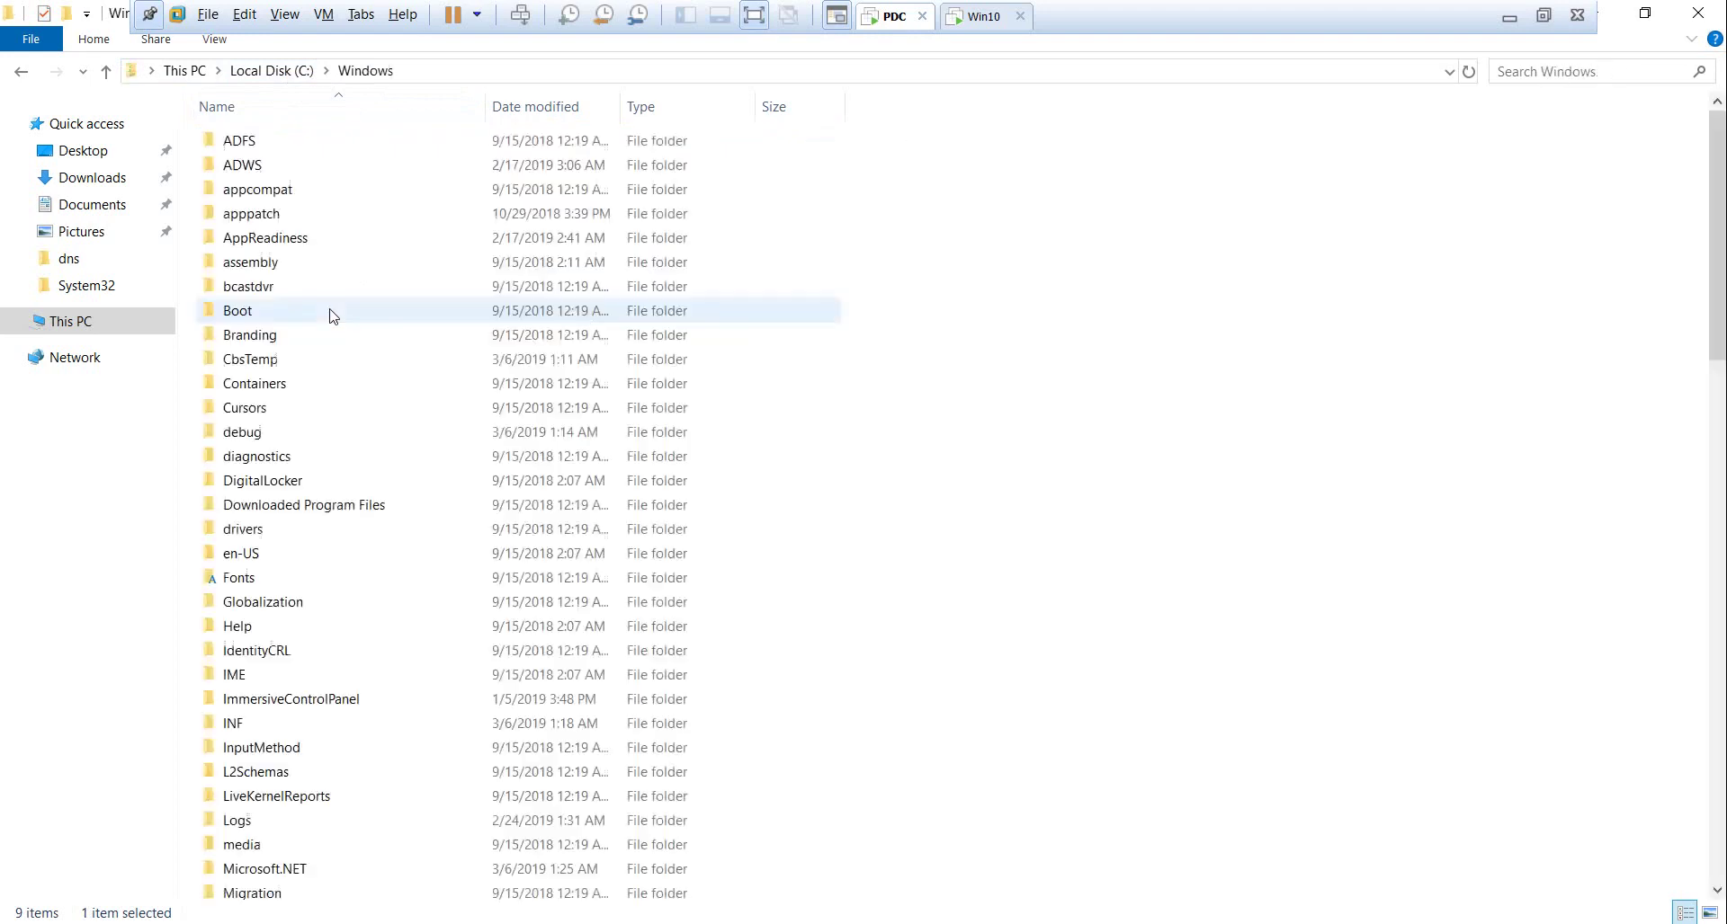
{"action": "left_click", "coordinate": [331, 314]}
{"action": "key", "text": "p"}
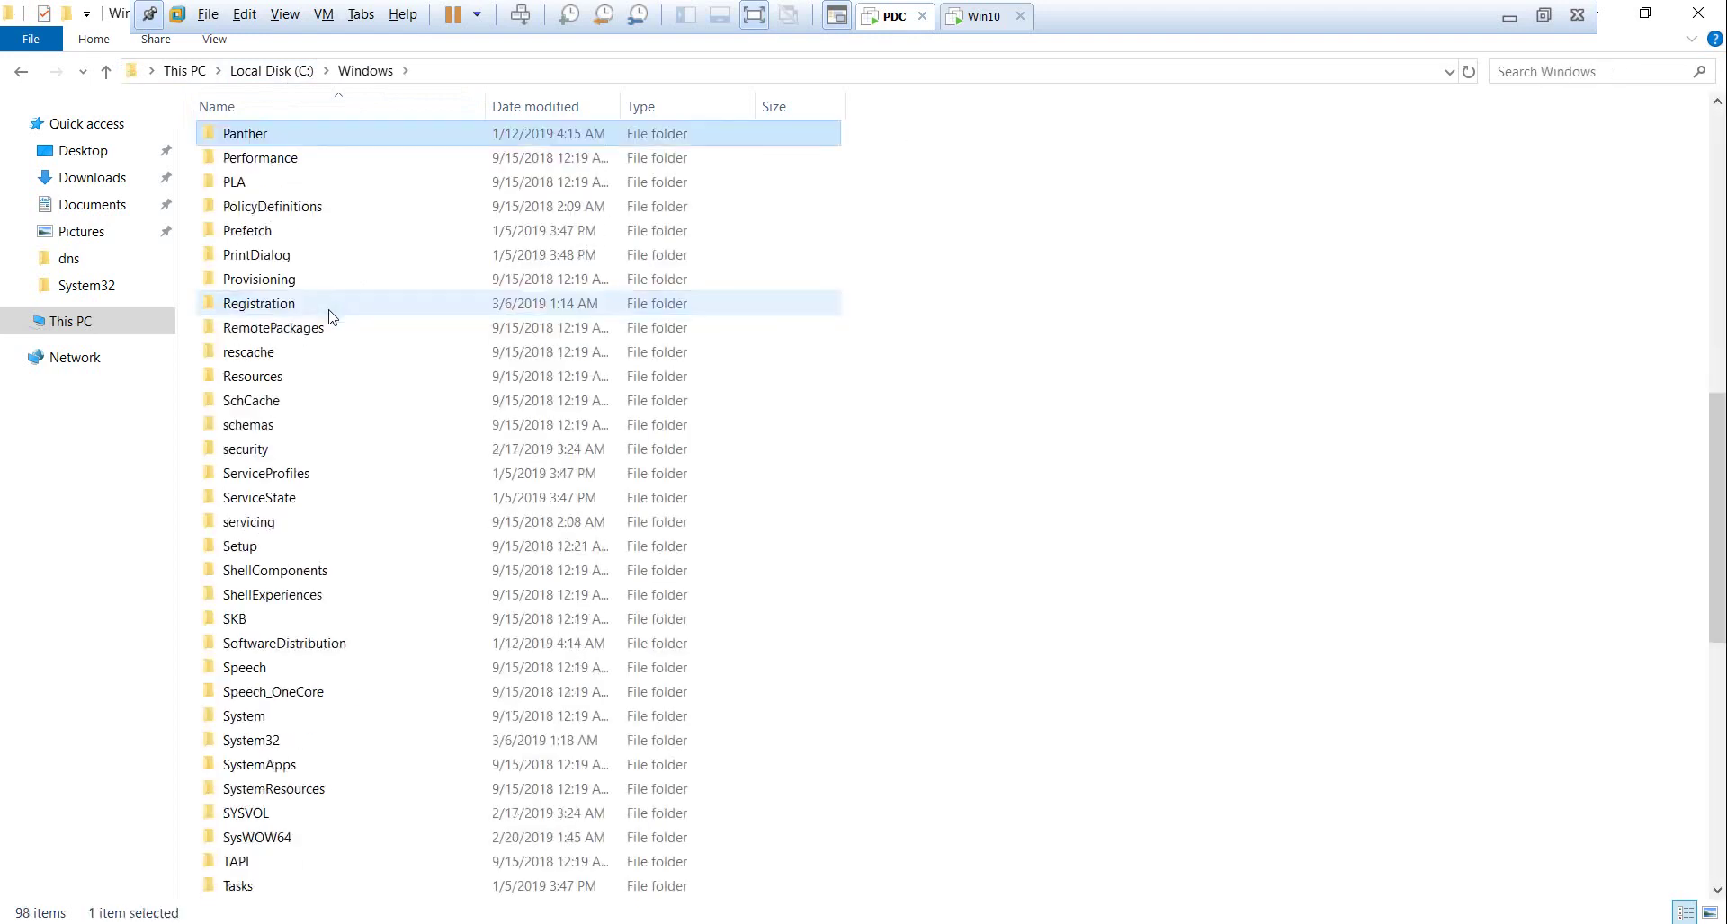
{"action": "double_click", "coordinate": [338, 209]}
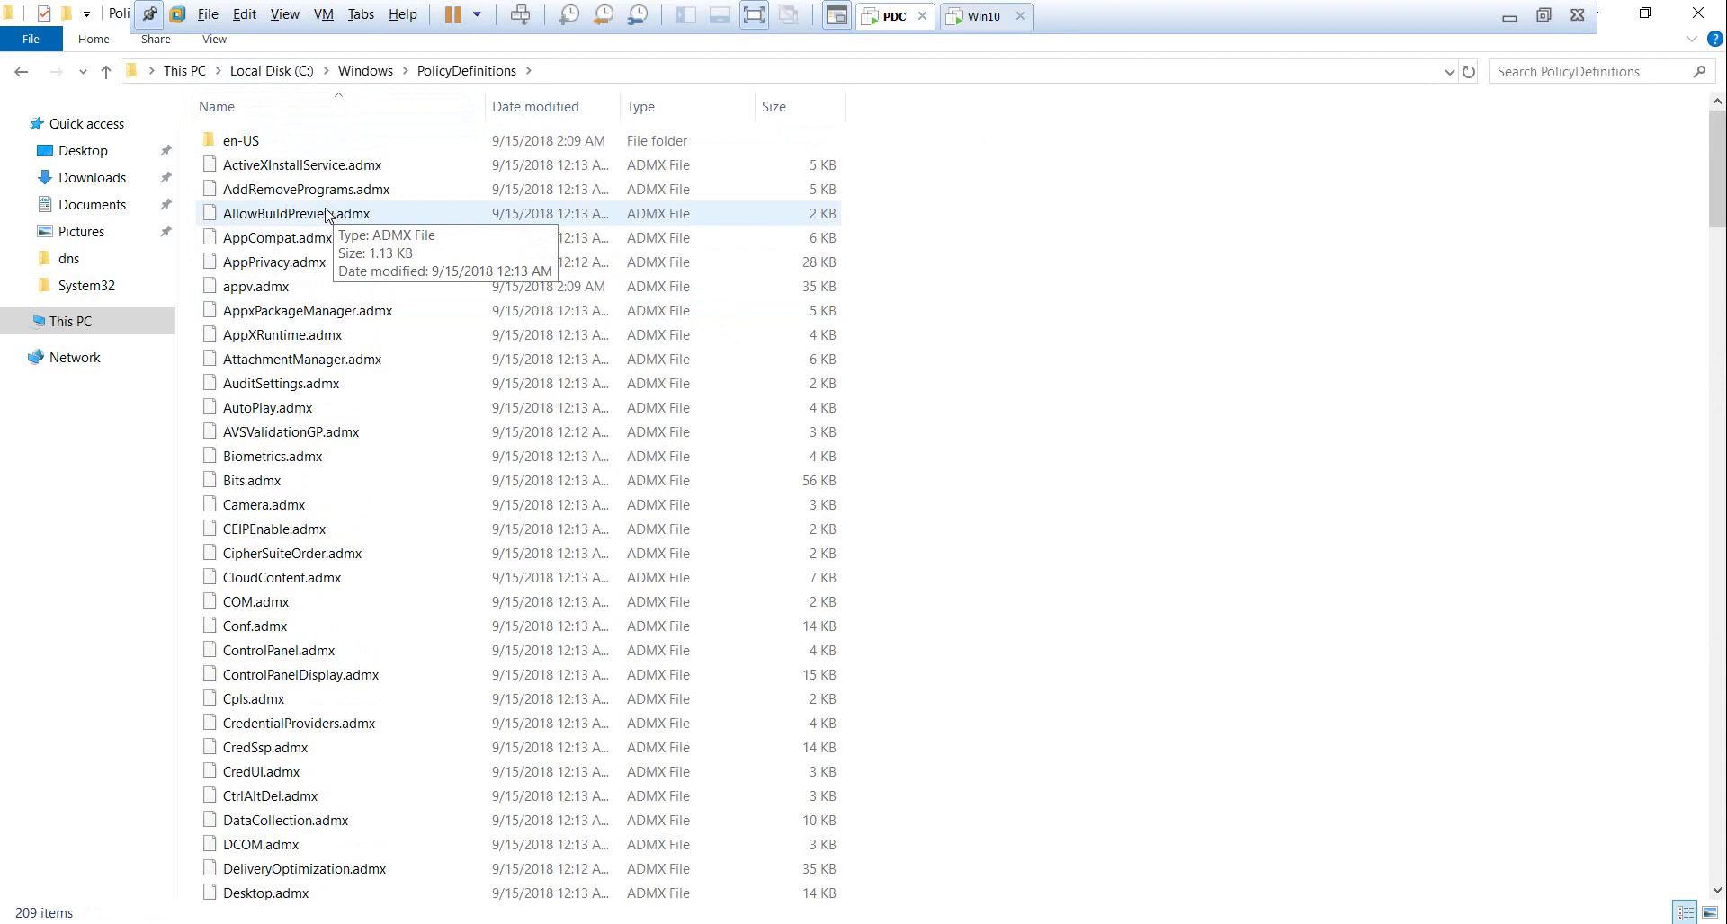
Open CloudContent.admx from the PolicyDefinitions folder in WordPad
{"action": "scroll", "coordinate": [326, 215], "scroll_direction": "down", "scroll_amount": 4}
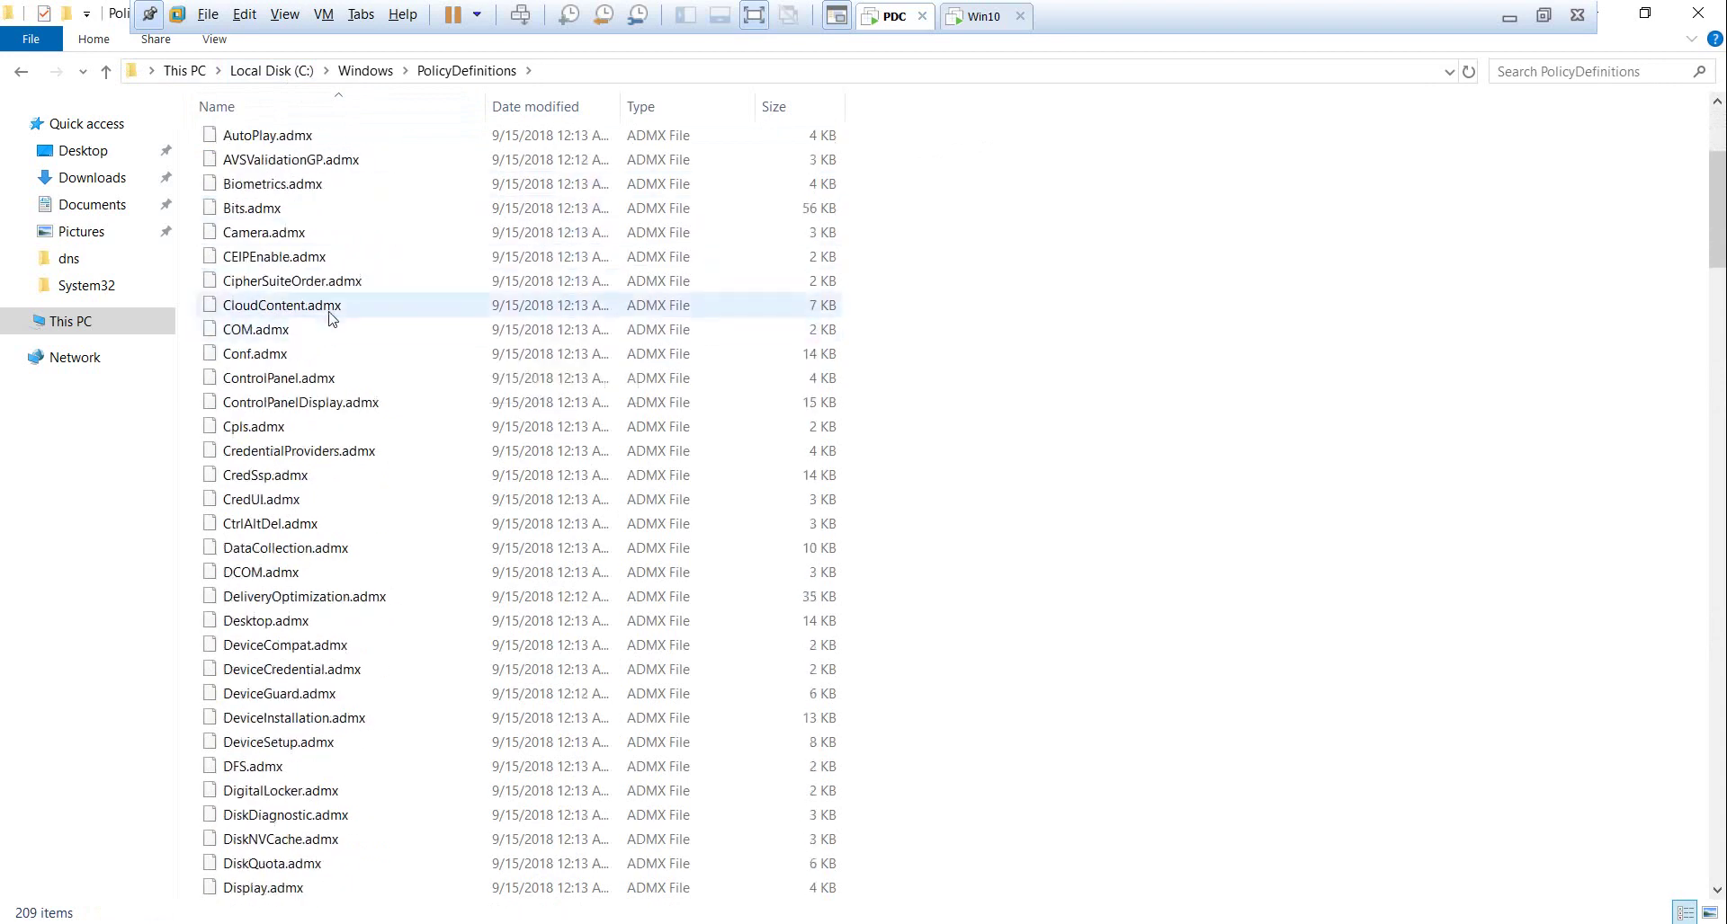
{"action": "left_click", "coordinate": [332, 318]}
{"action": "right_click", "coordinate": [331, 318]}
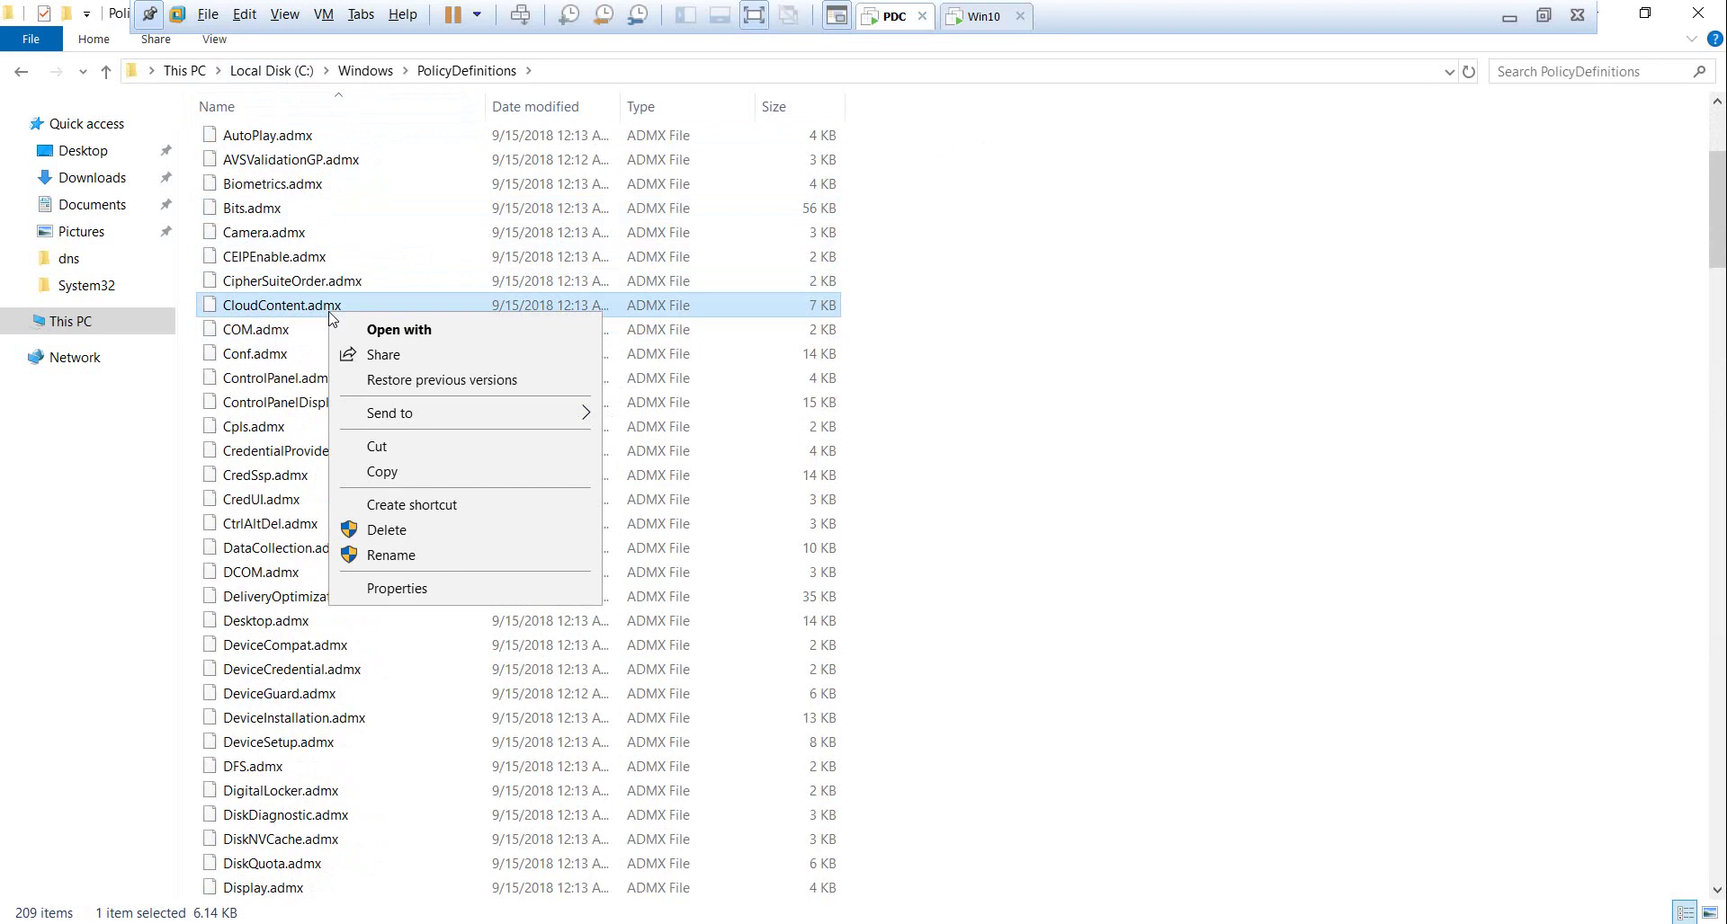
{"action": "left_click", "coordinate": [460, 327]}
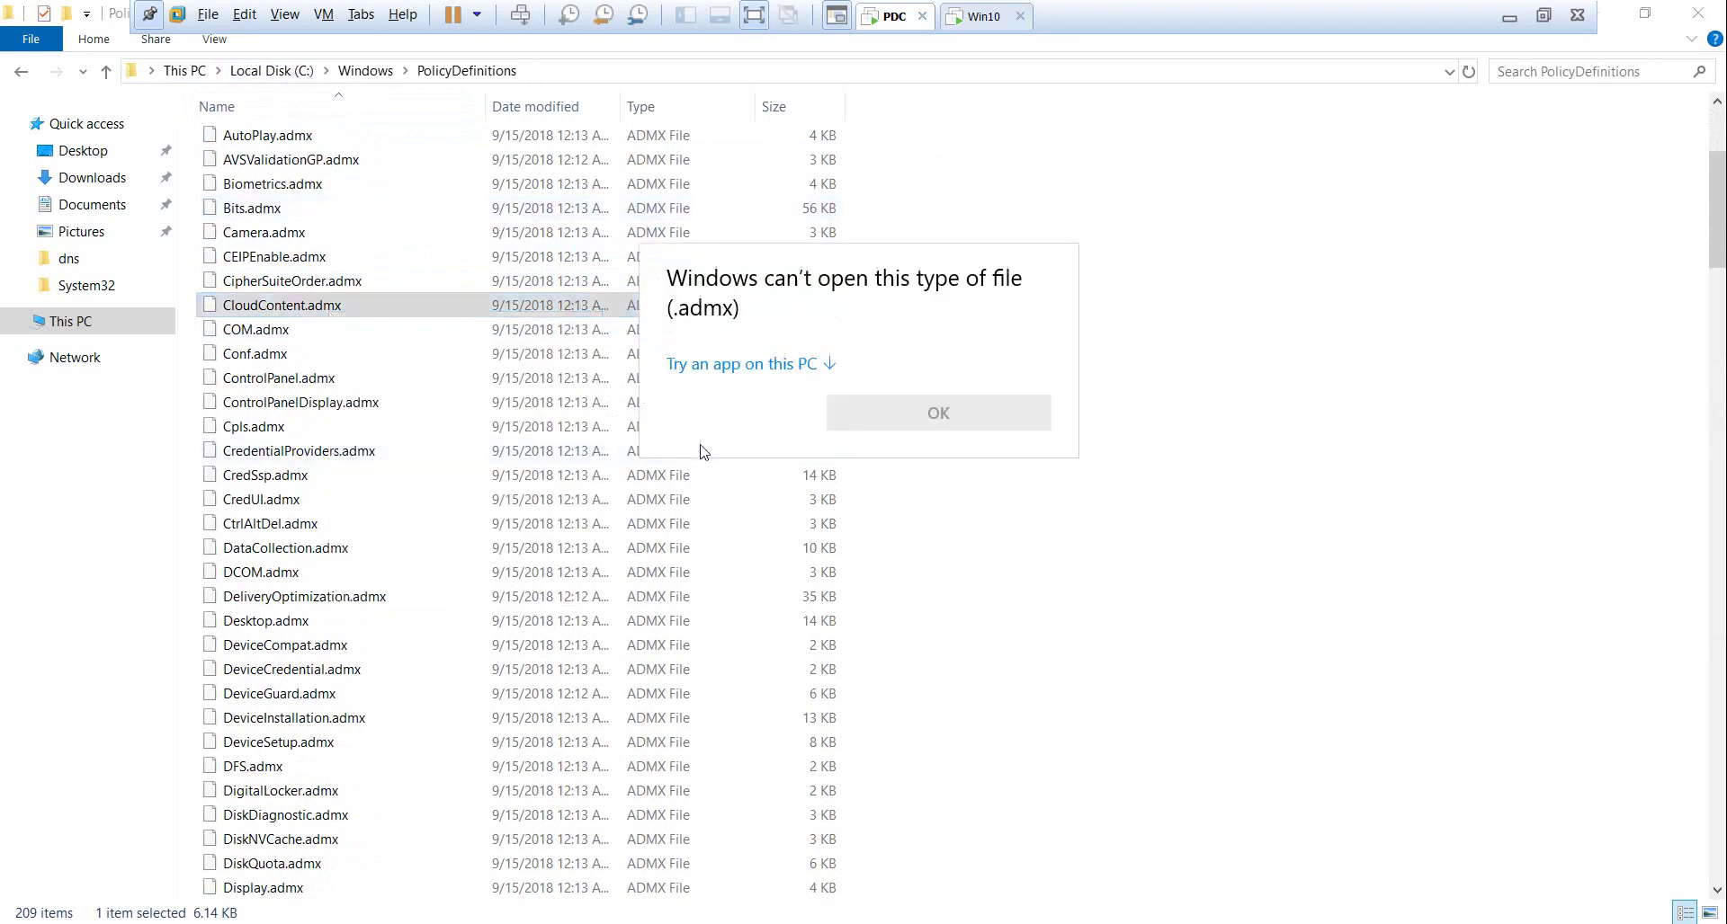
{"action": "left_click", "coordinate": [707, 369]}
{"action": "left_click", "coordinate": [770, 622]}
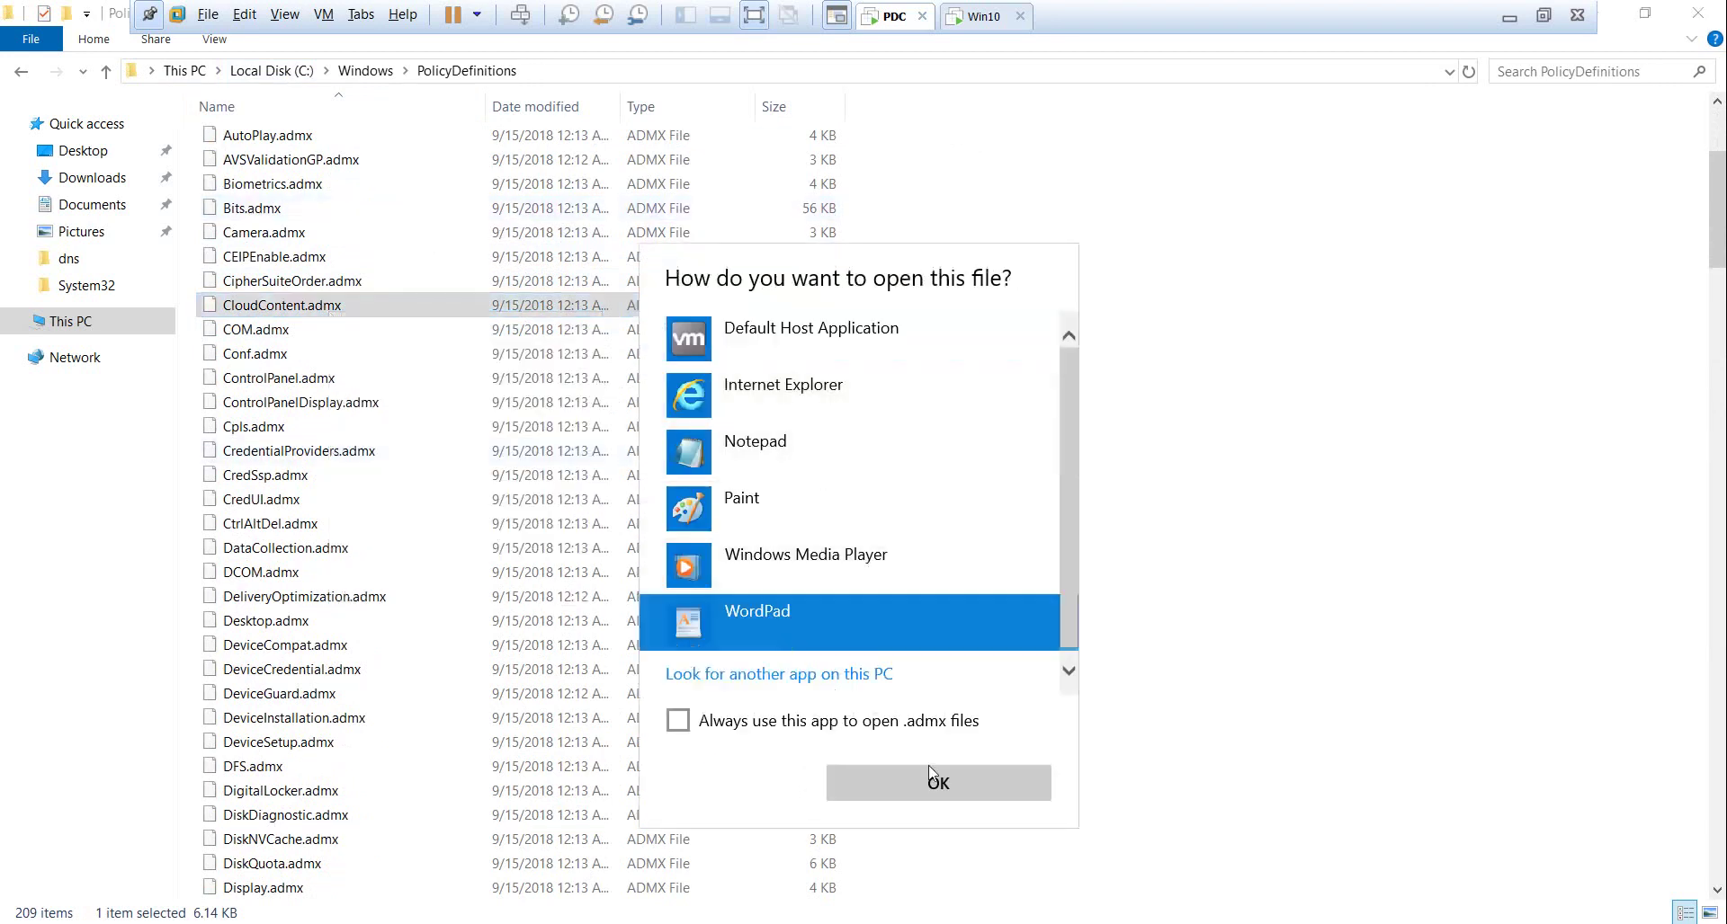
{"action": "left_click", "coordinate": [935, 780]}
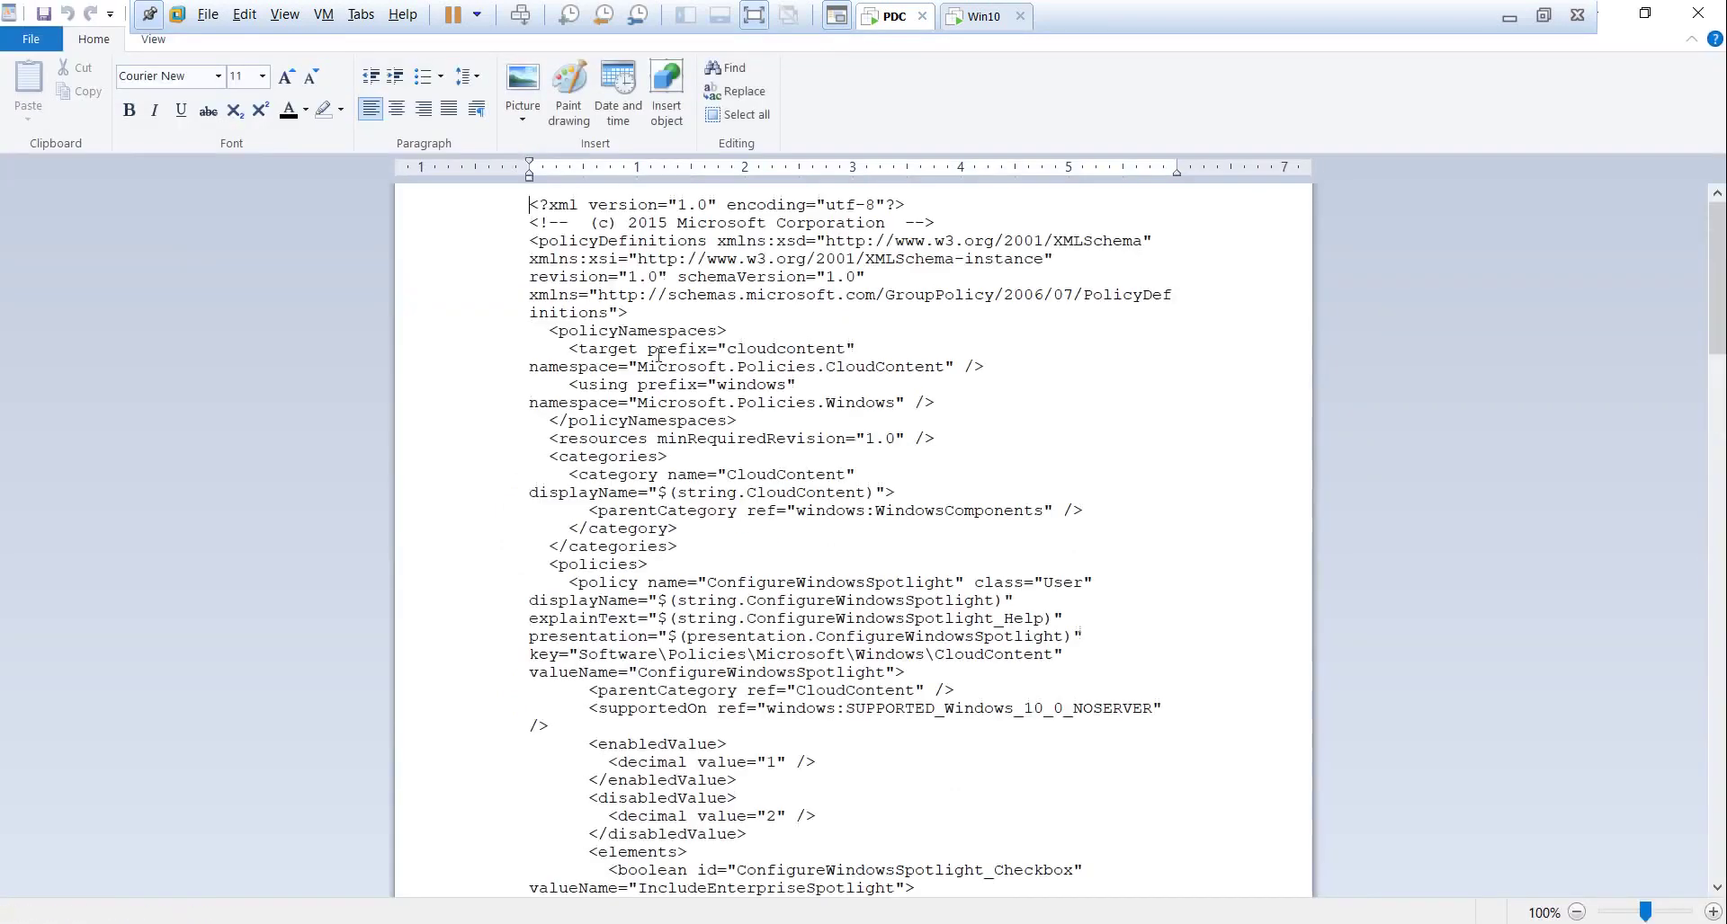
Examine the XML policy definitions in CloudContent.admx, including the categories and policies sections, and close the document
{"action": "left_click_drag", "start_coordinate": [620, 367], "coordinate": [913, 587]}
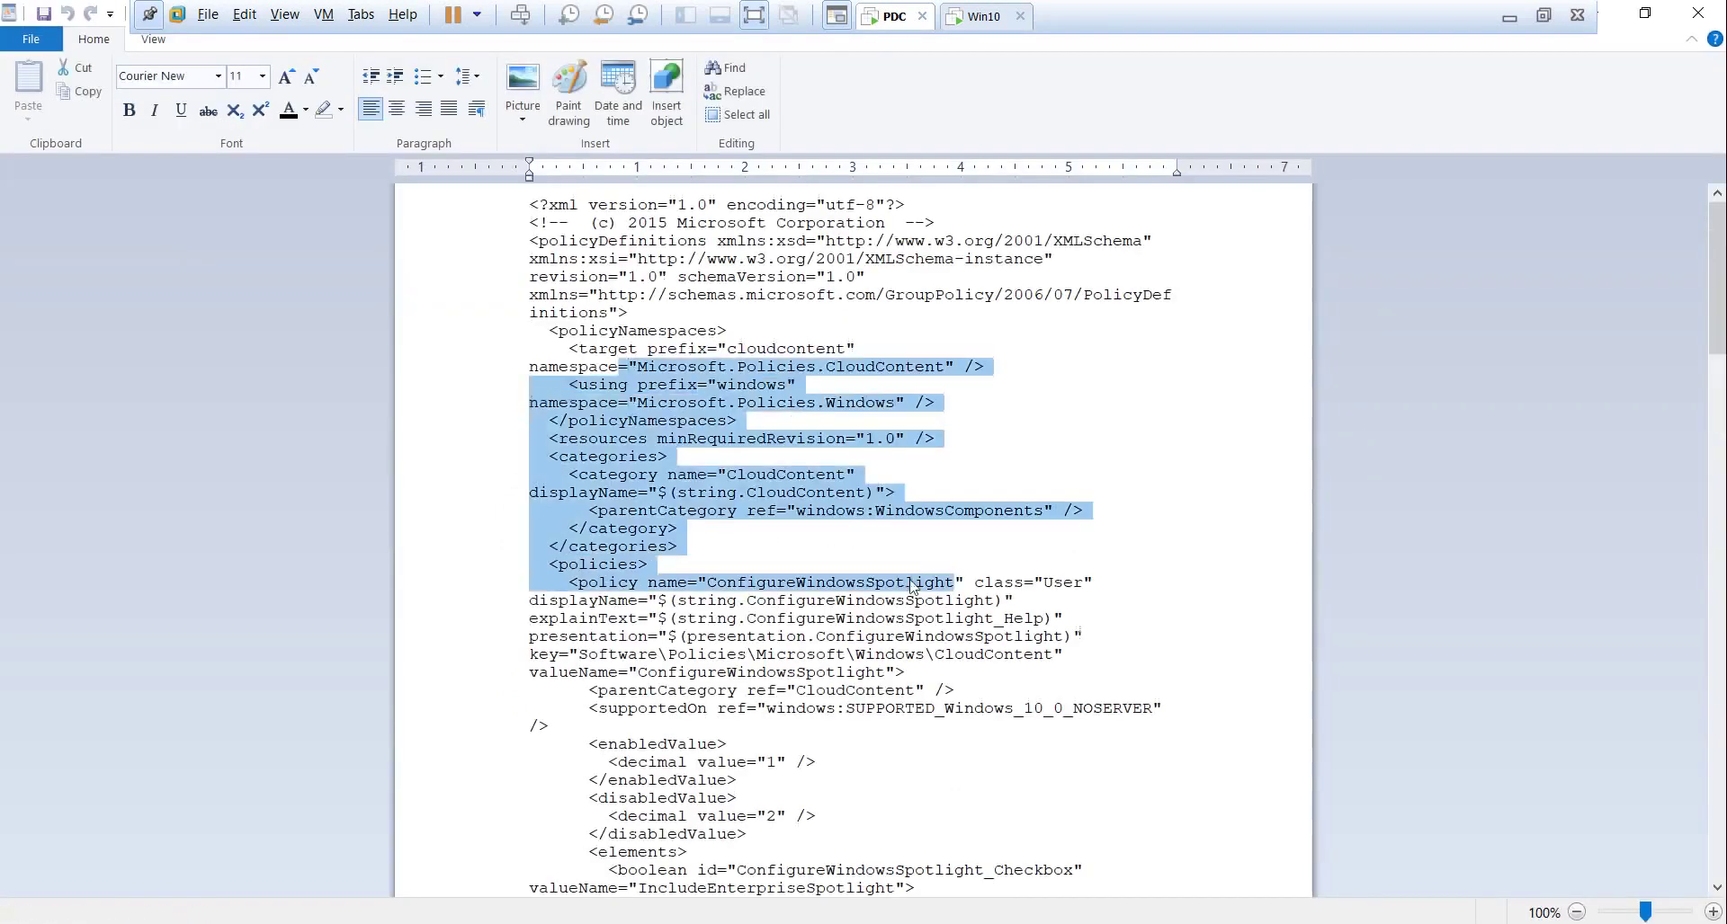
{"action": "left_click", "coordinate": [913, 586]}
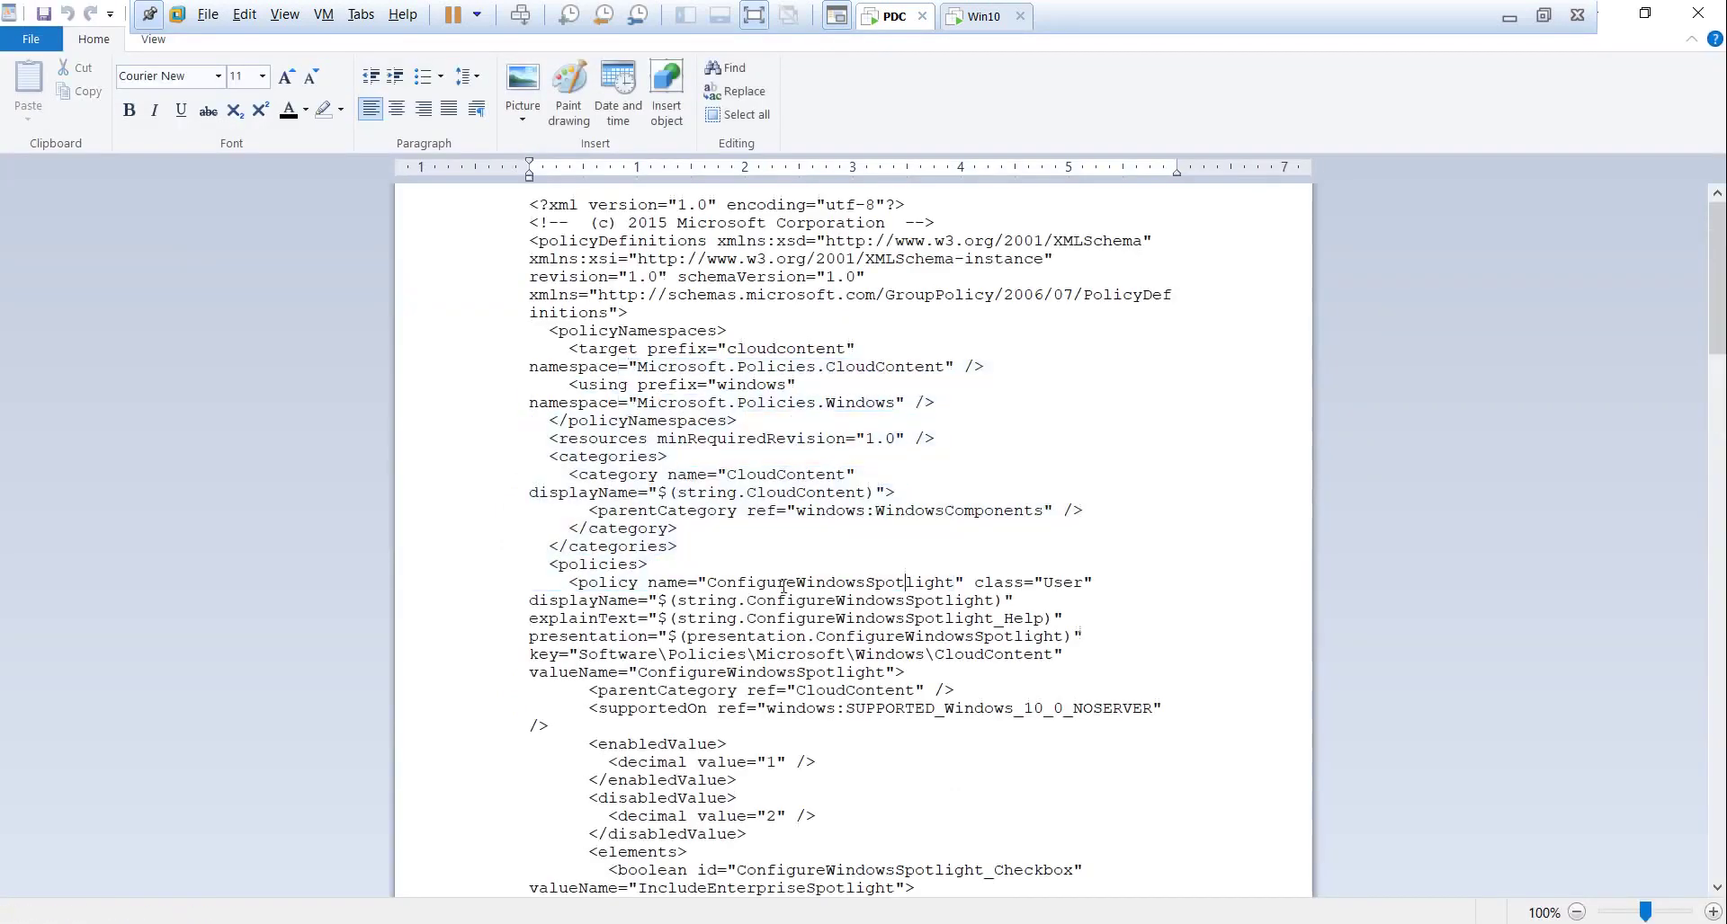
{"action": "left_click", "coordinate": [1711, 25]}
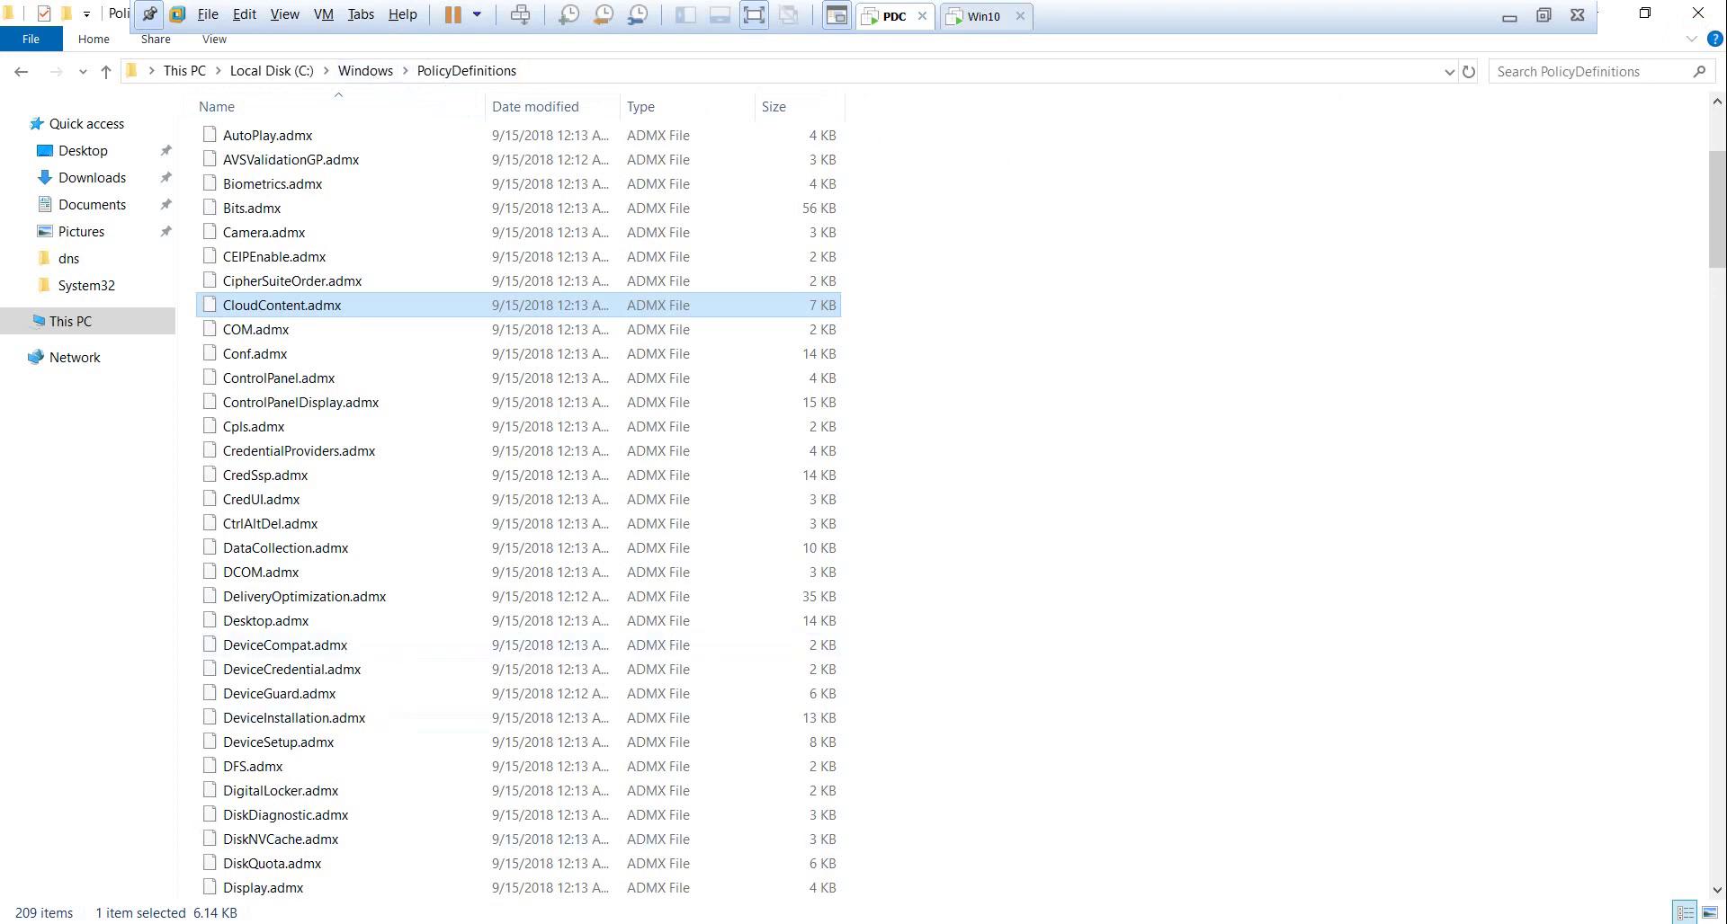
Open the domain's Policies folder on the network share at \\pdc\SYSVOL\tshoot.com\Policies
{"action": "key", "text": "alt+Tab"}
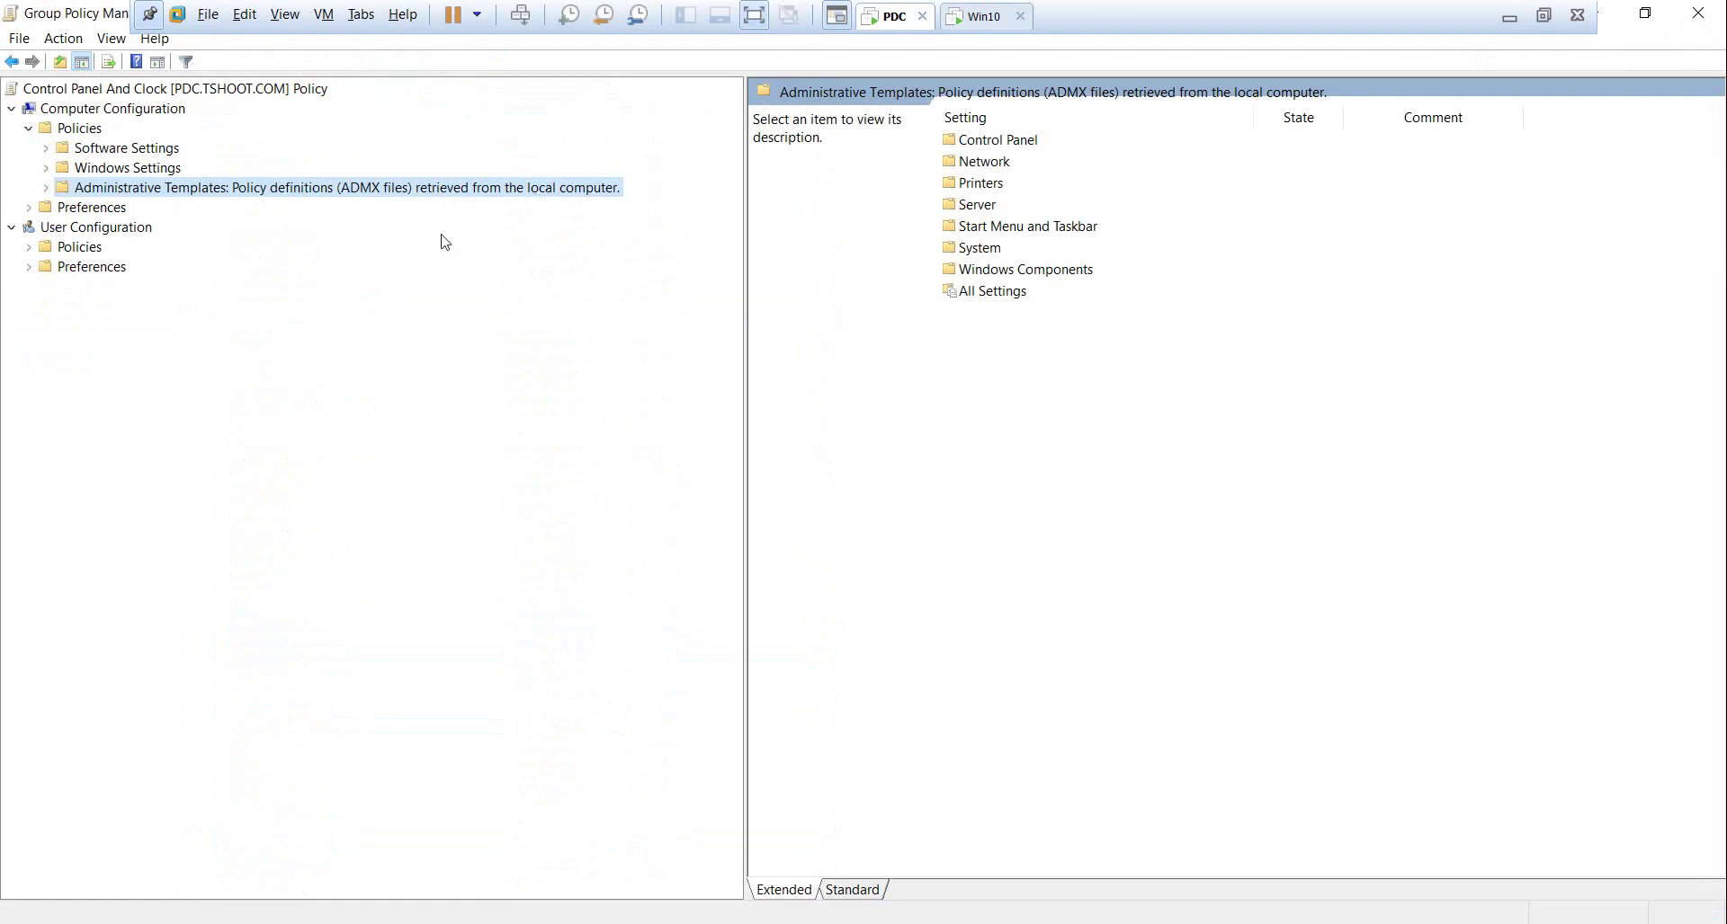
{"action": "mouse_move", "coordinate": [248, 921]}
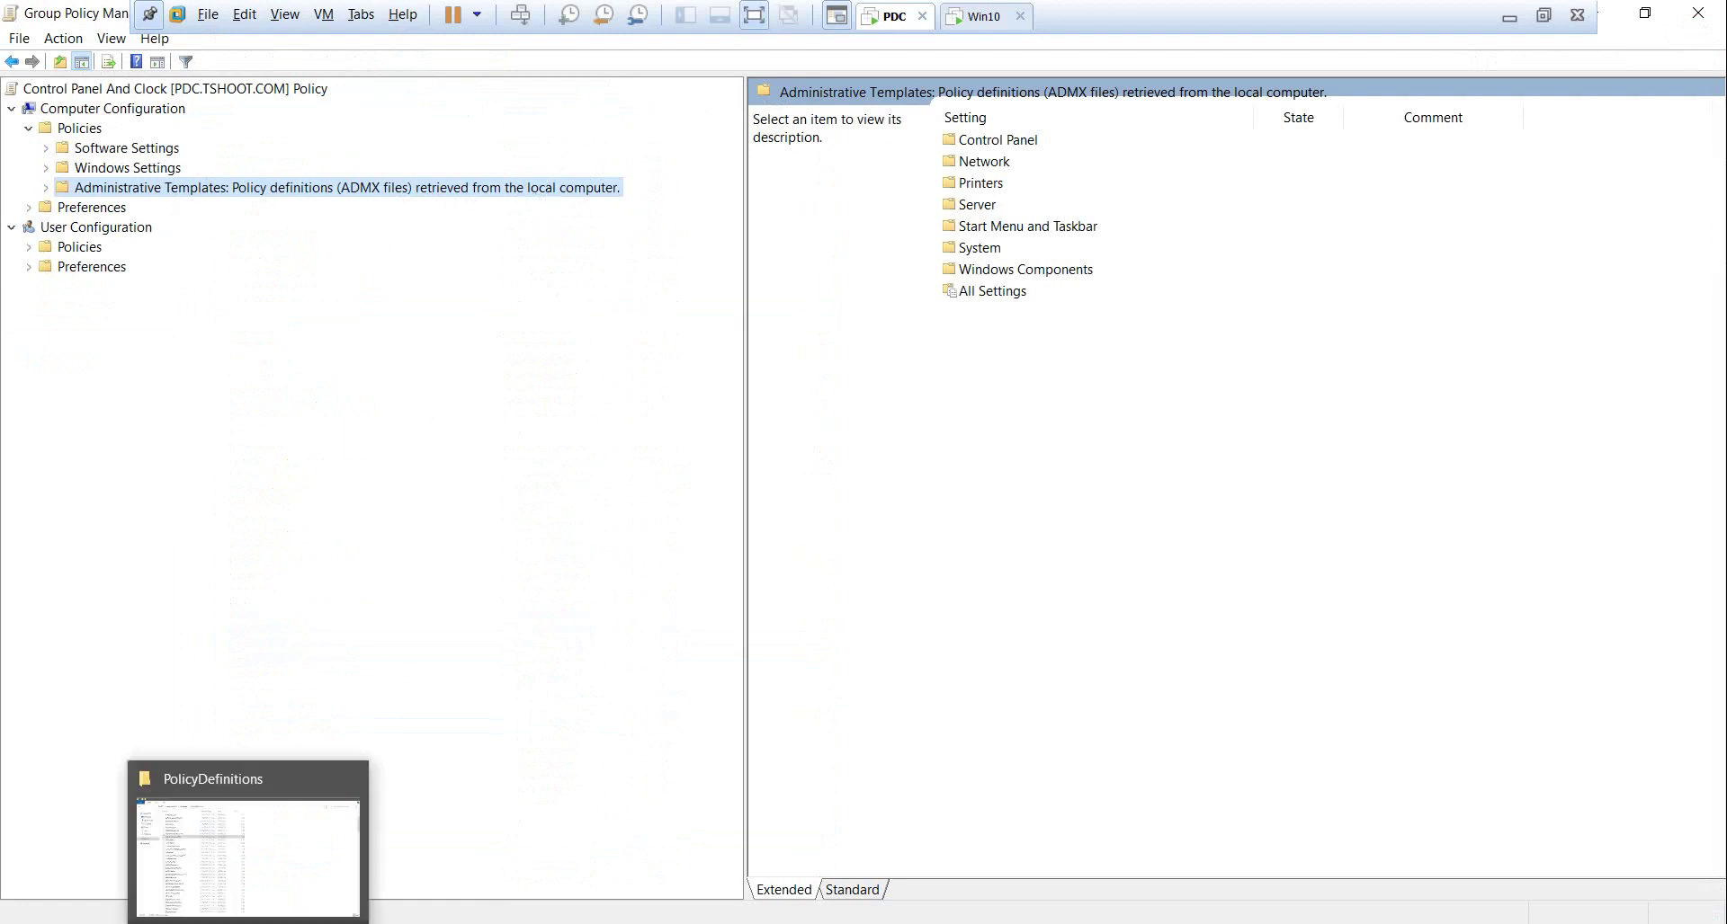
{"action": "key", "text": "super+x"}
{"action": "left_click", "coordinate": [85, 849]}
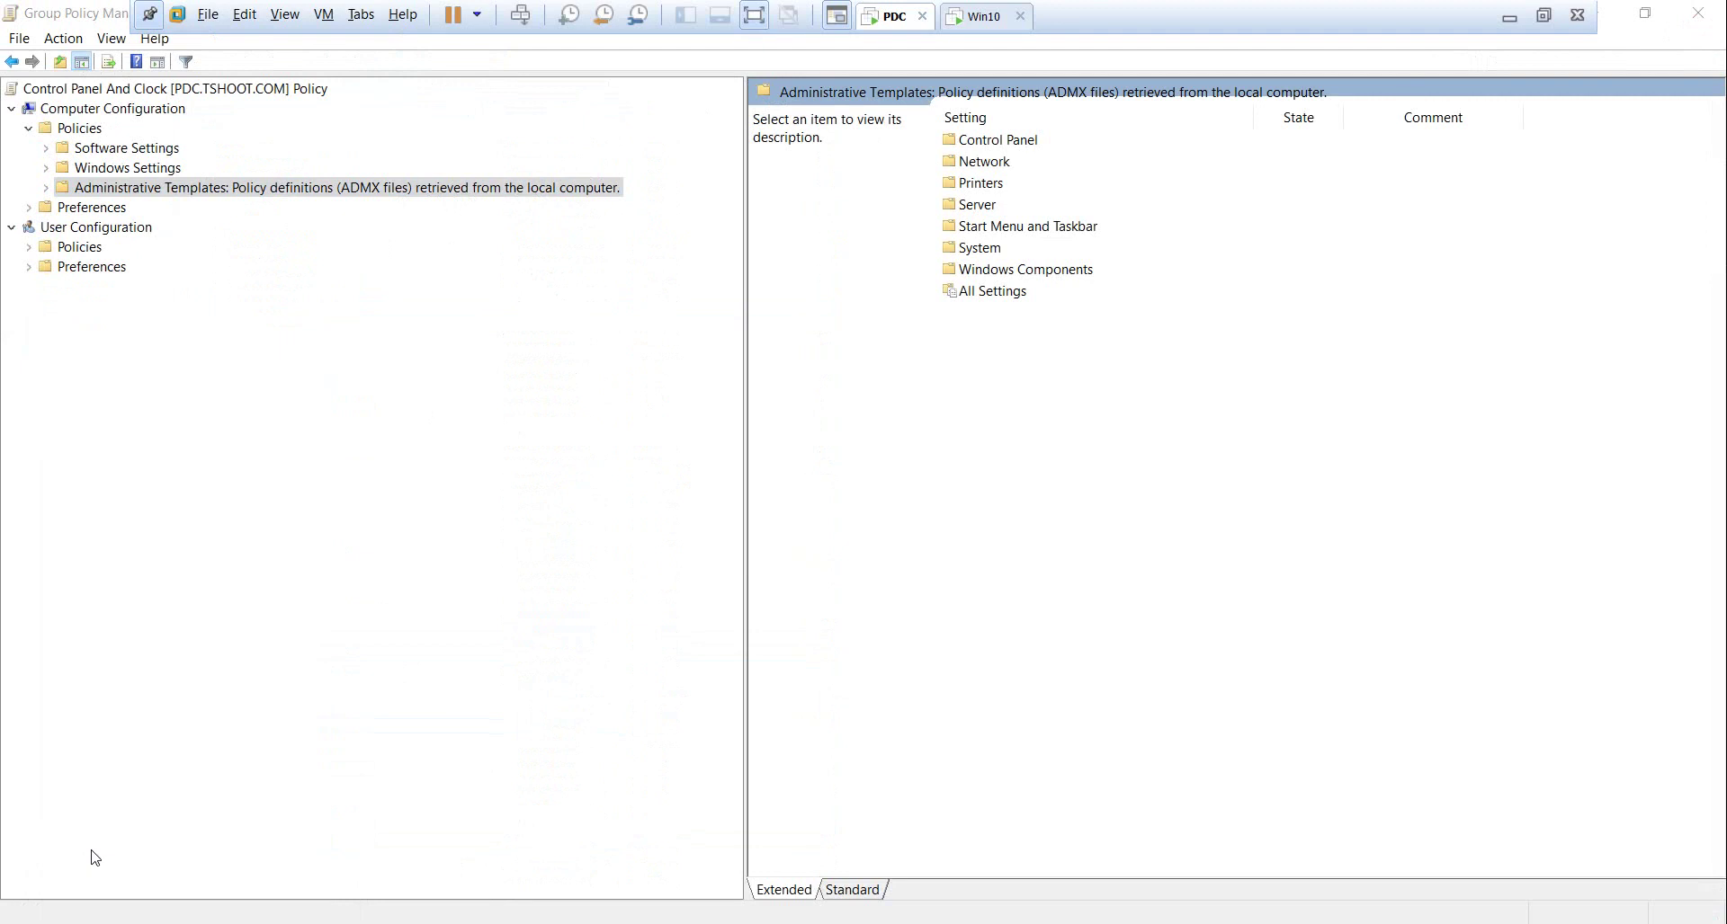
{"action": "type", "text": "\\\\pdc\\"}
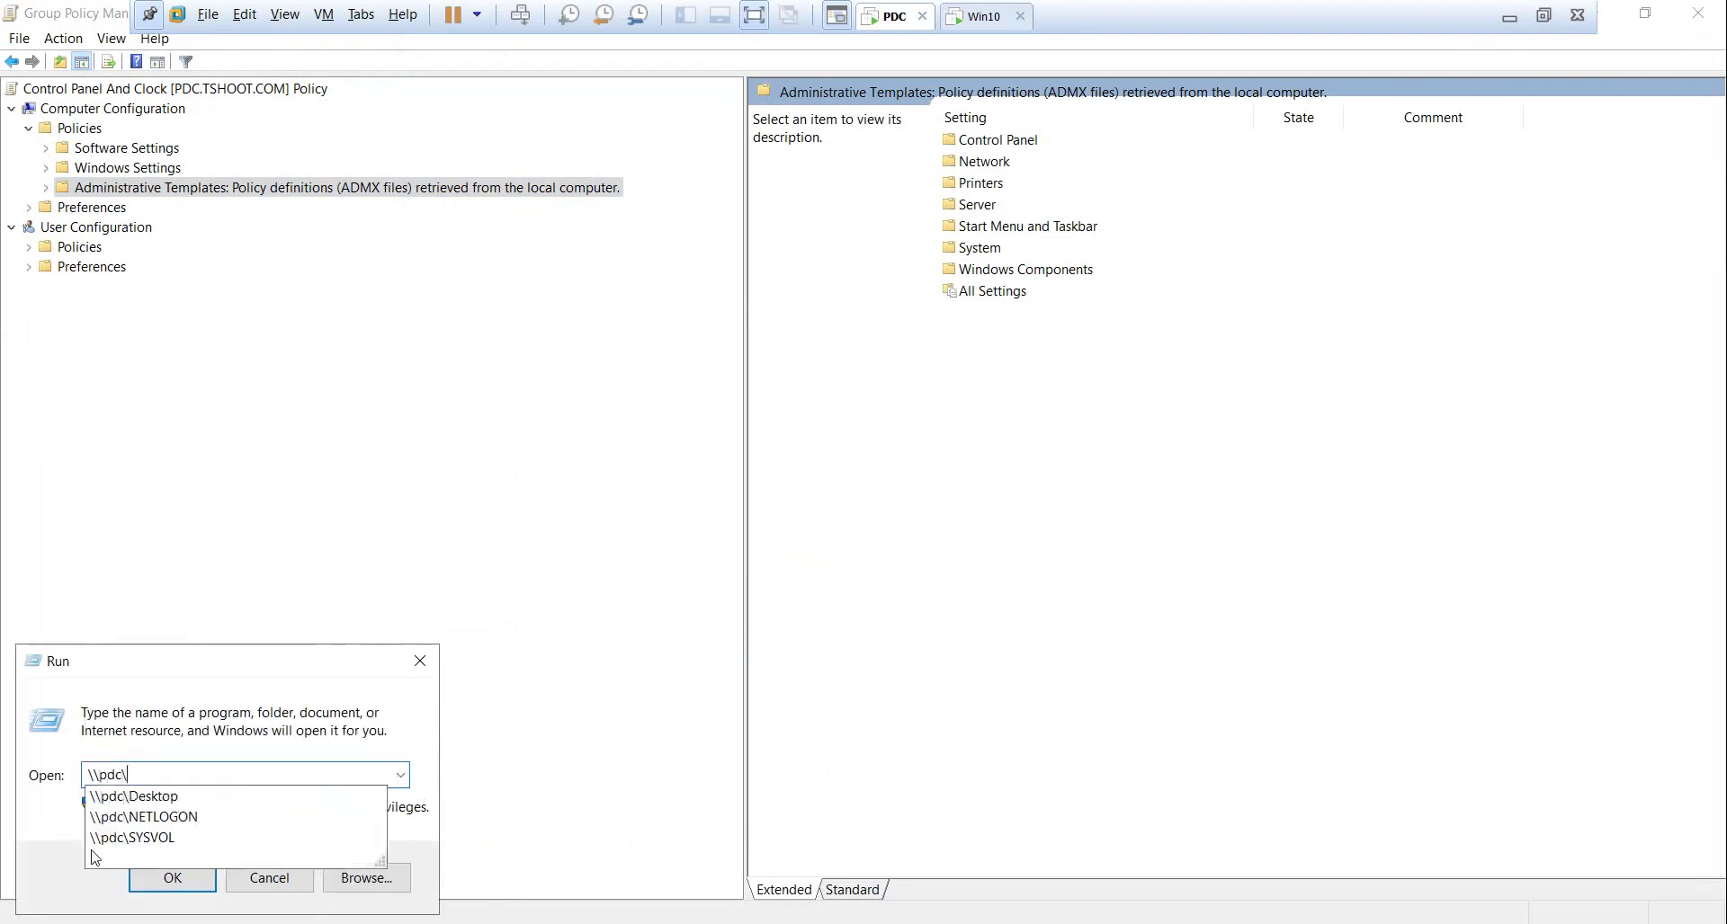
{"action": "left_click", "coordinate": [184, 837]}
{"action": "left_click", "coordinate": [184, 879]}
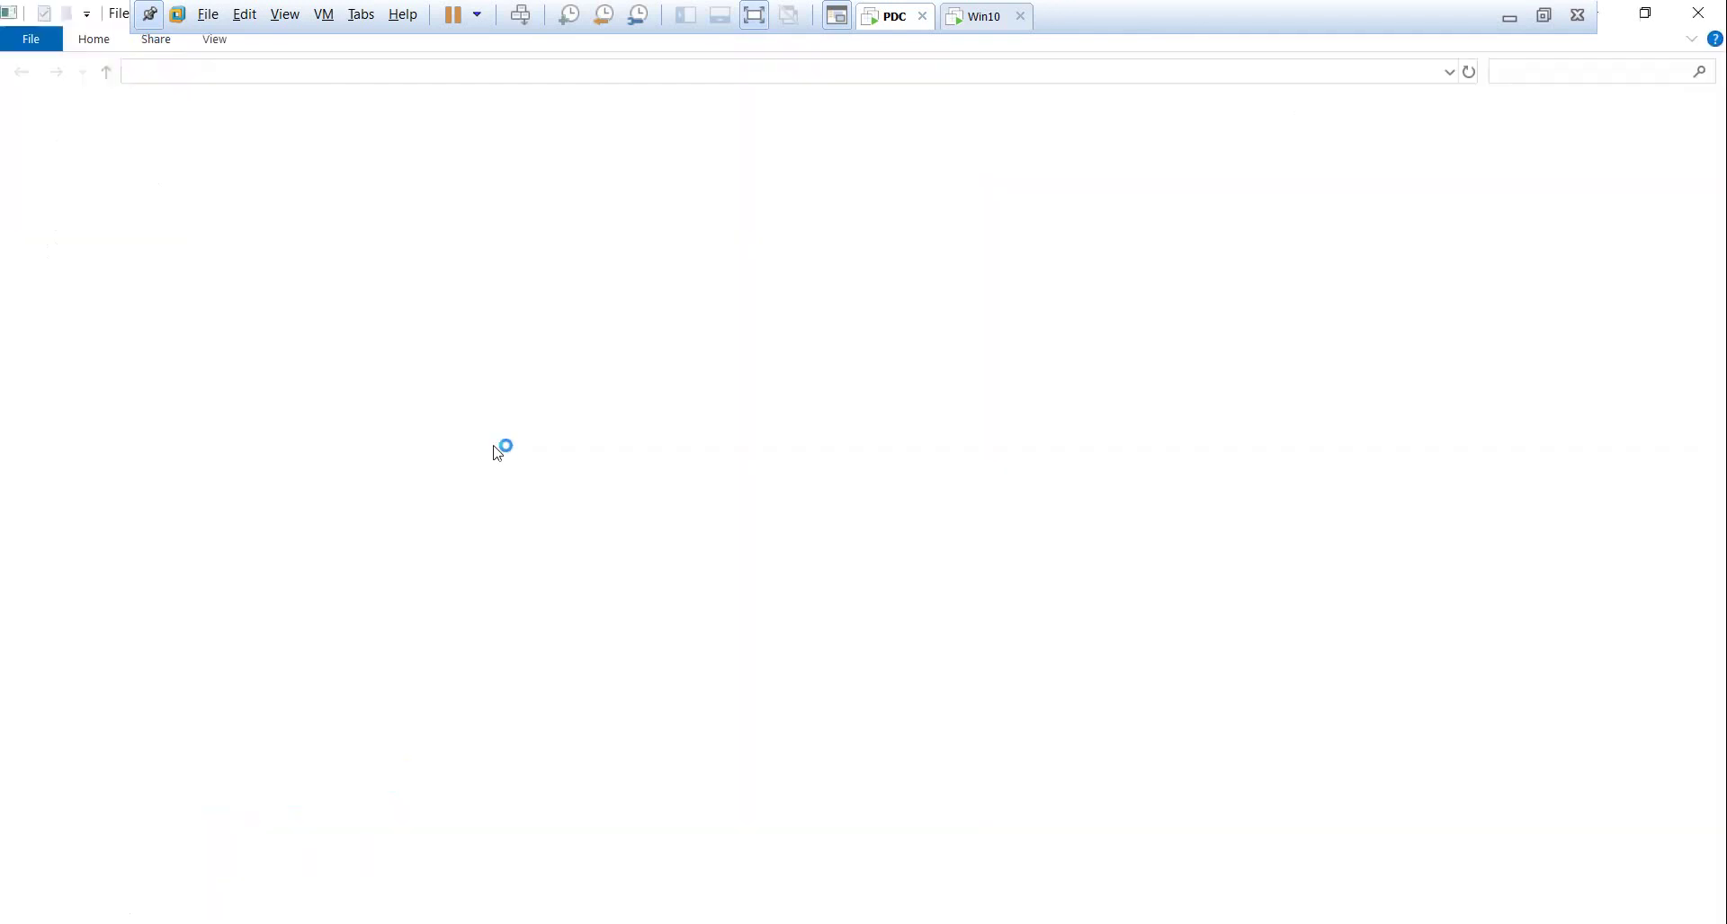
{"action": "left_click", "coordinate": [283, 143]}
{"action": "double_click", "coordinate": [283, 143]}
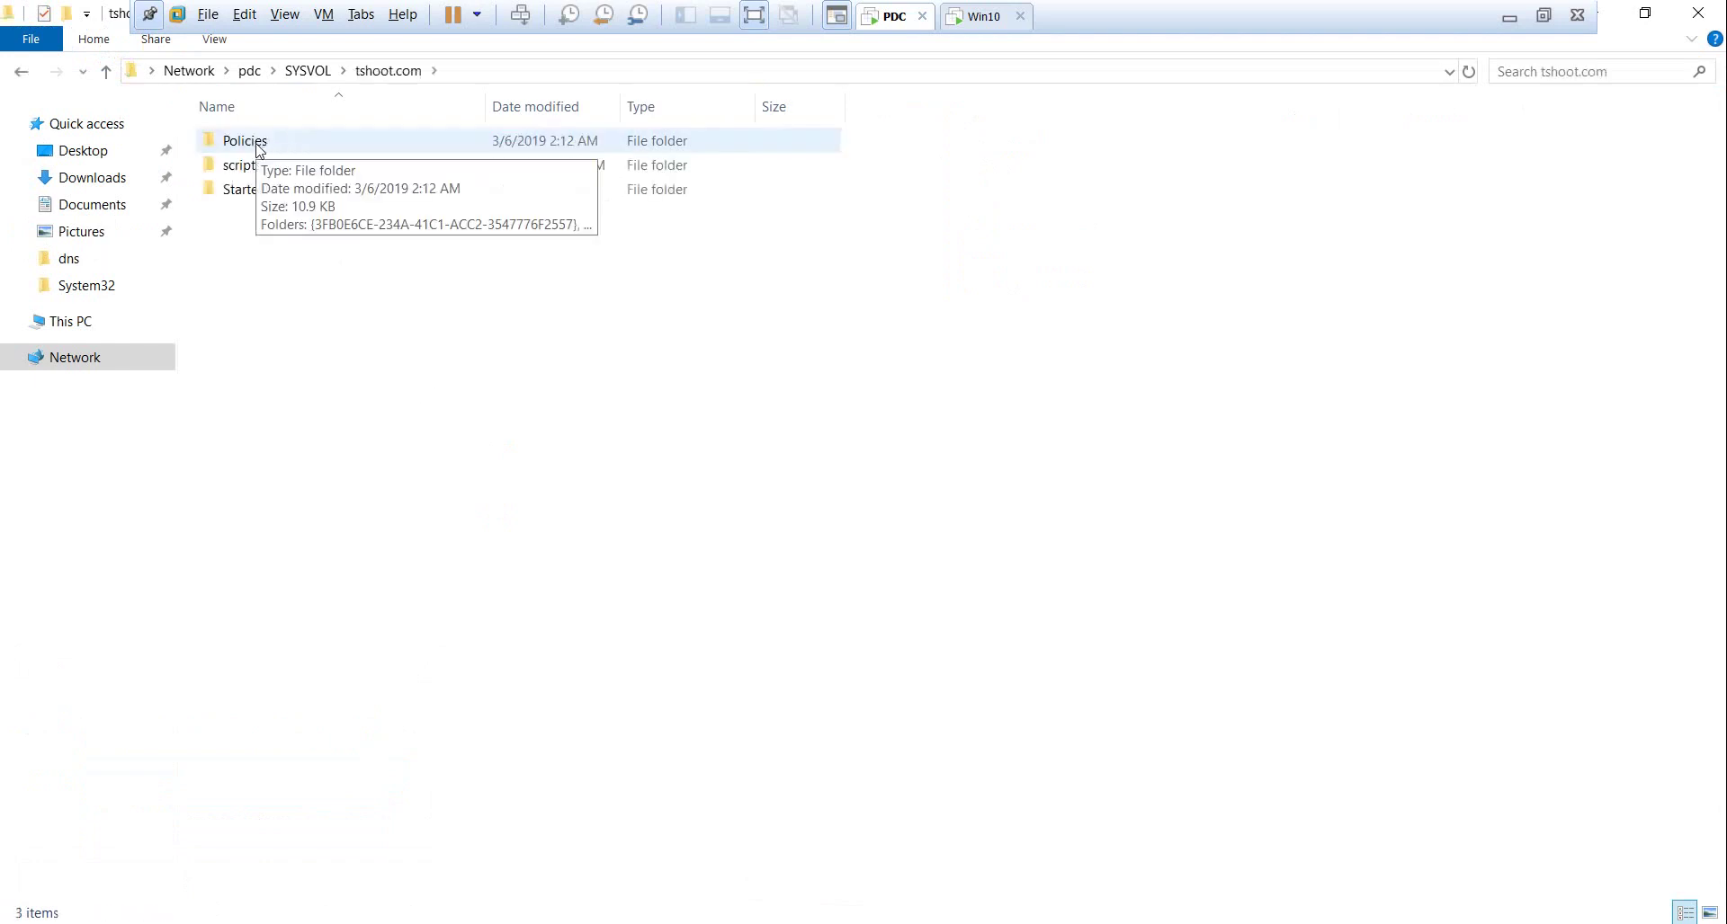
{"action": "left_click", "coordinate": [257, 149]}
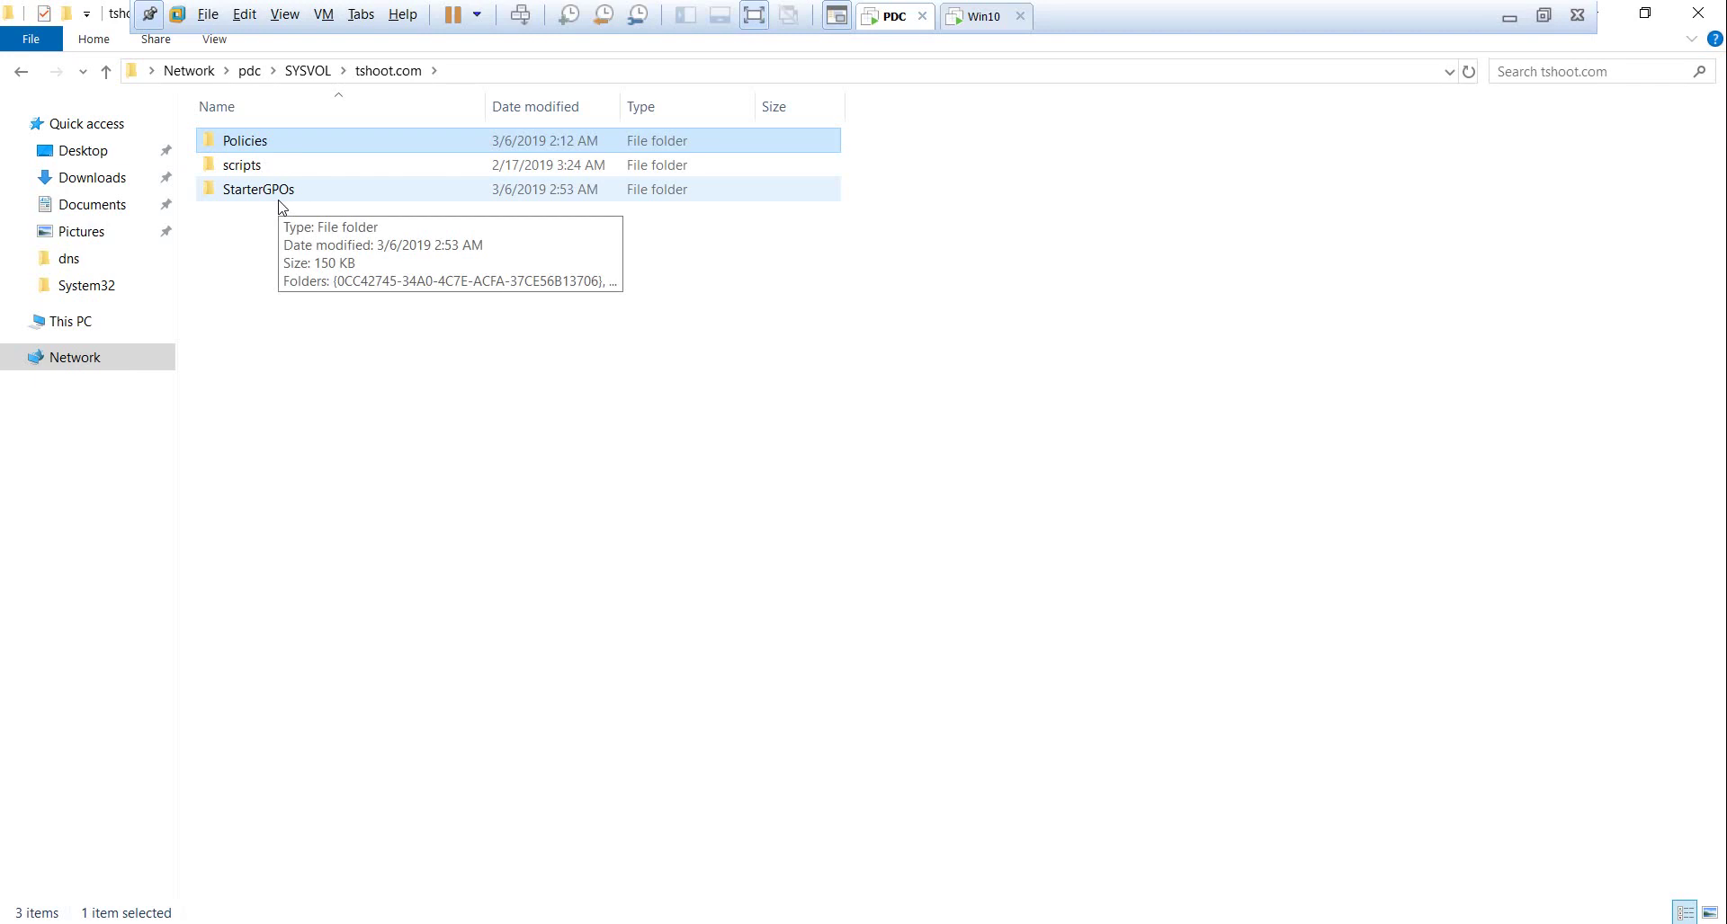
{"action": "double_click", "coordinate": [261, 142]}
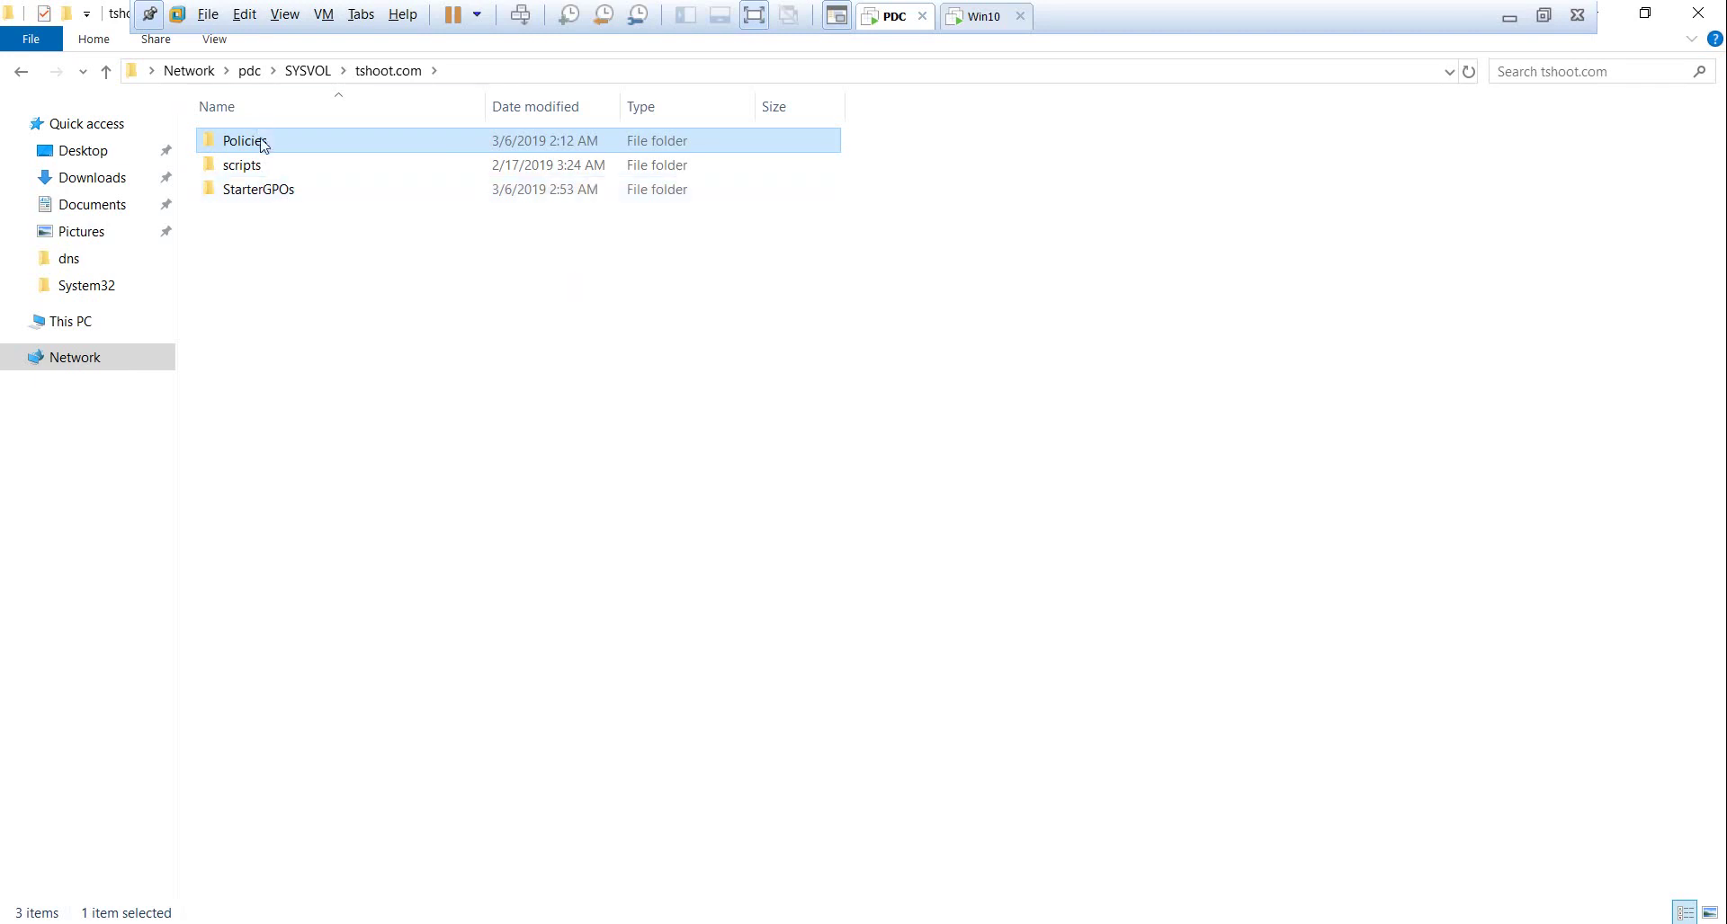
Widen the Name column to show the full folder names and look through the policy folders
{"action": "left_click_drag", "start_coordinate": [485, 106], "coordinate": [651, 106]}
{"action": "left_click", "coordinate": [466, 153]}
{"action": "left_click", "coordinate": [459, 166]}
{"action": "left_click", "coordinate": [456, 191]}
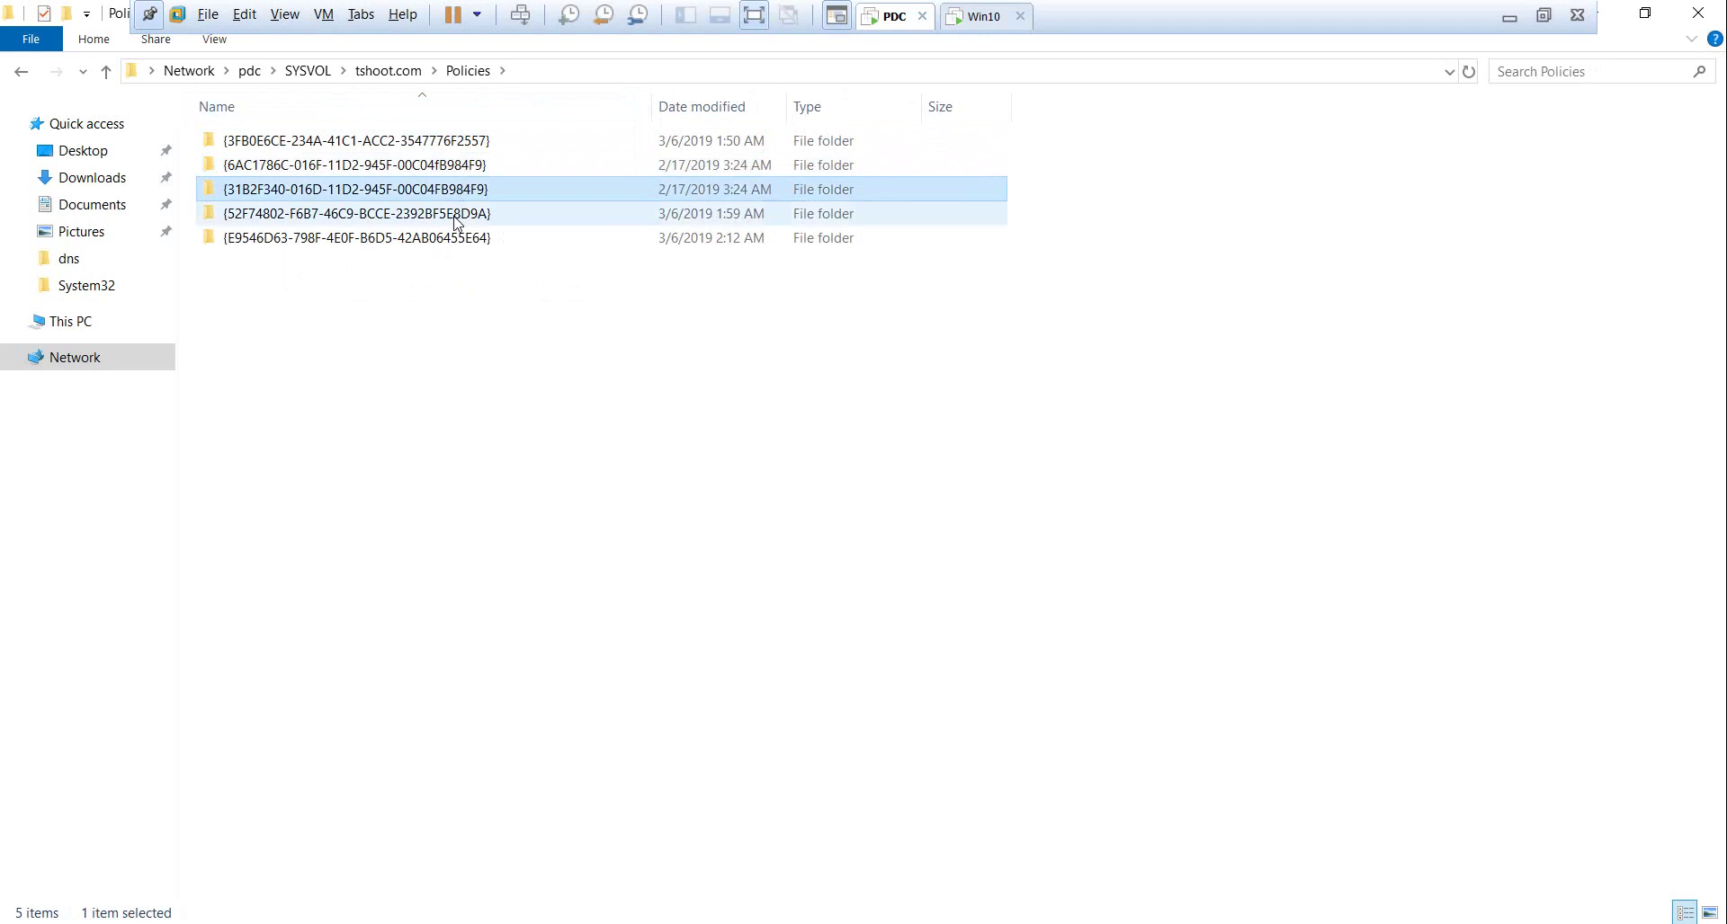
{"action": "left_click", "coordinate": [454, 214]}
{"action": "left_click", "coordinate": [422, 238]}
Switch to Group Policy Management and look through the policies under Group Policy Objects
{"action": "key", "text": "alt+Tab"}
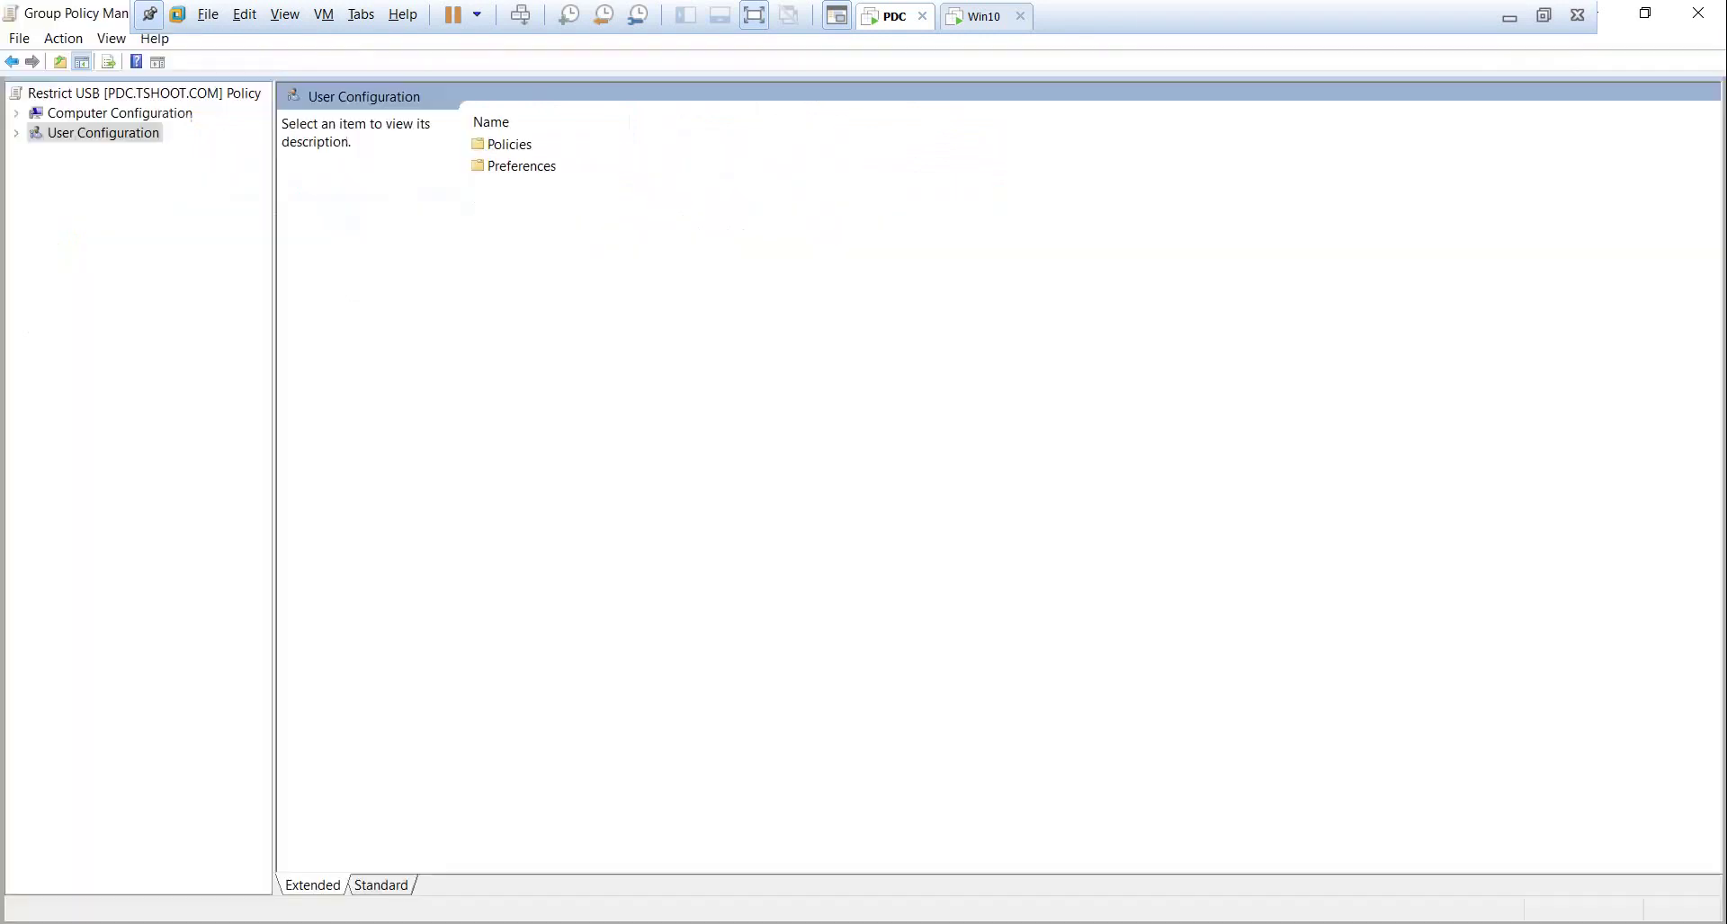
{"action": "key", "text": "alt+Tab"}
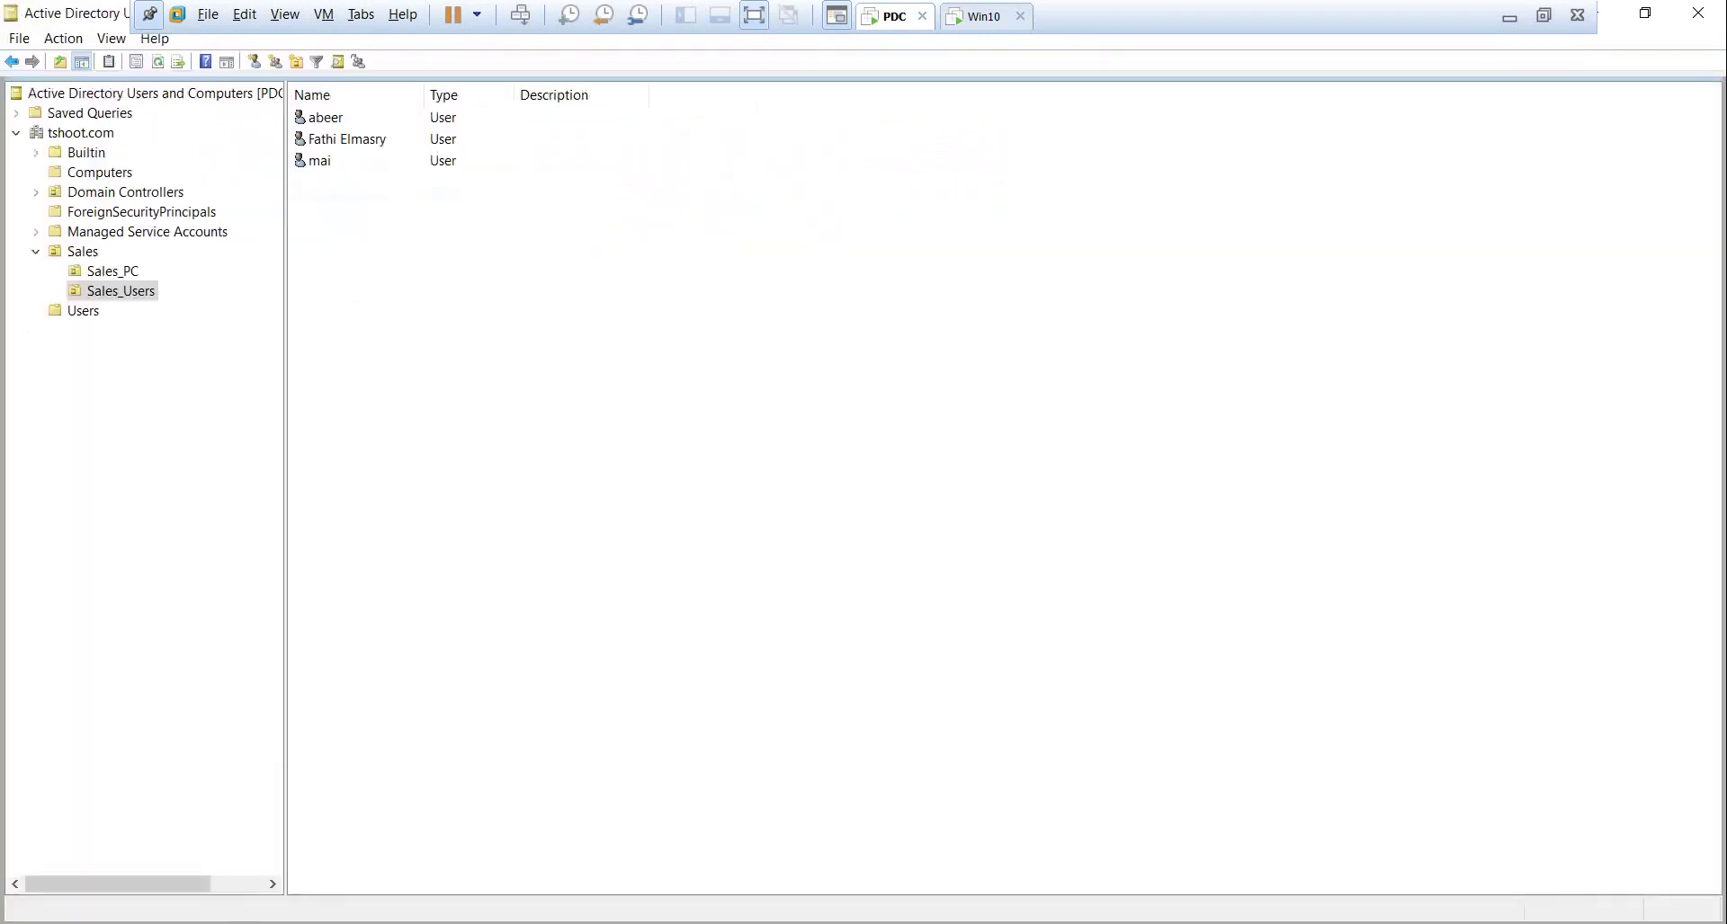
{"action": "key", "text": "alt+Tab"}
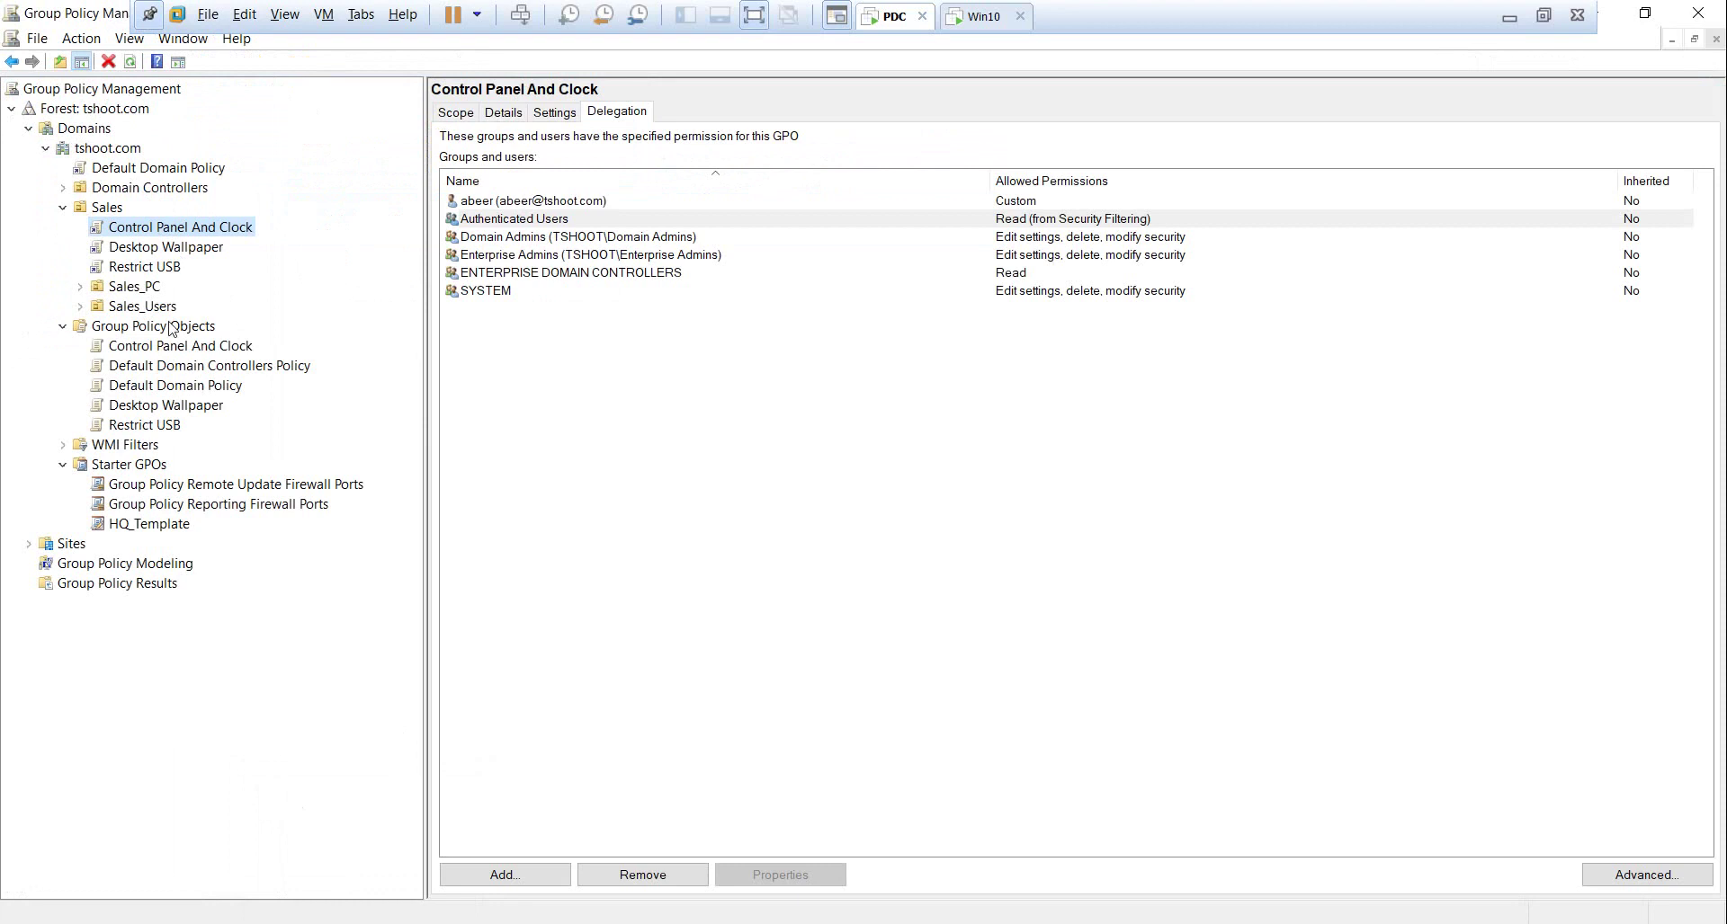
{"action": "left_click", "coordinate": [156, 350]}
{"action": "left_click", "coordinate": [162, 386]}
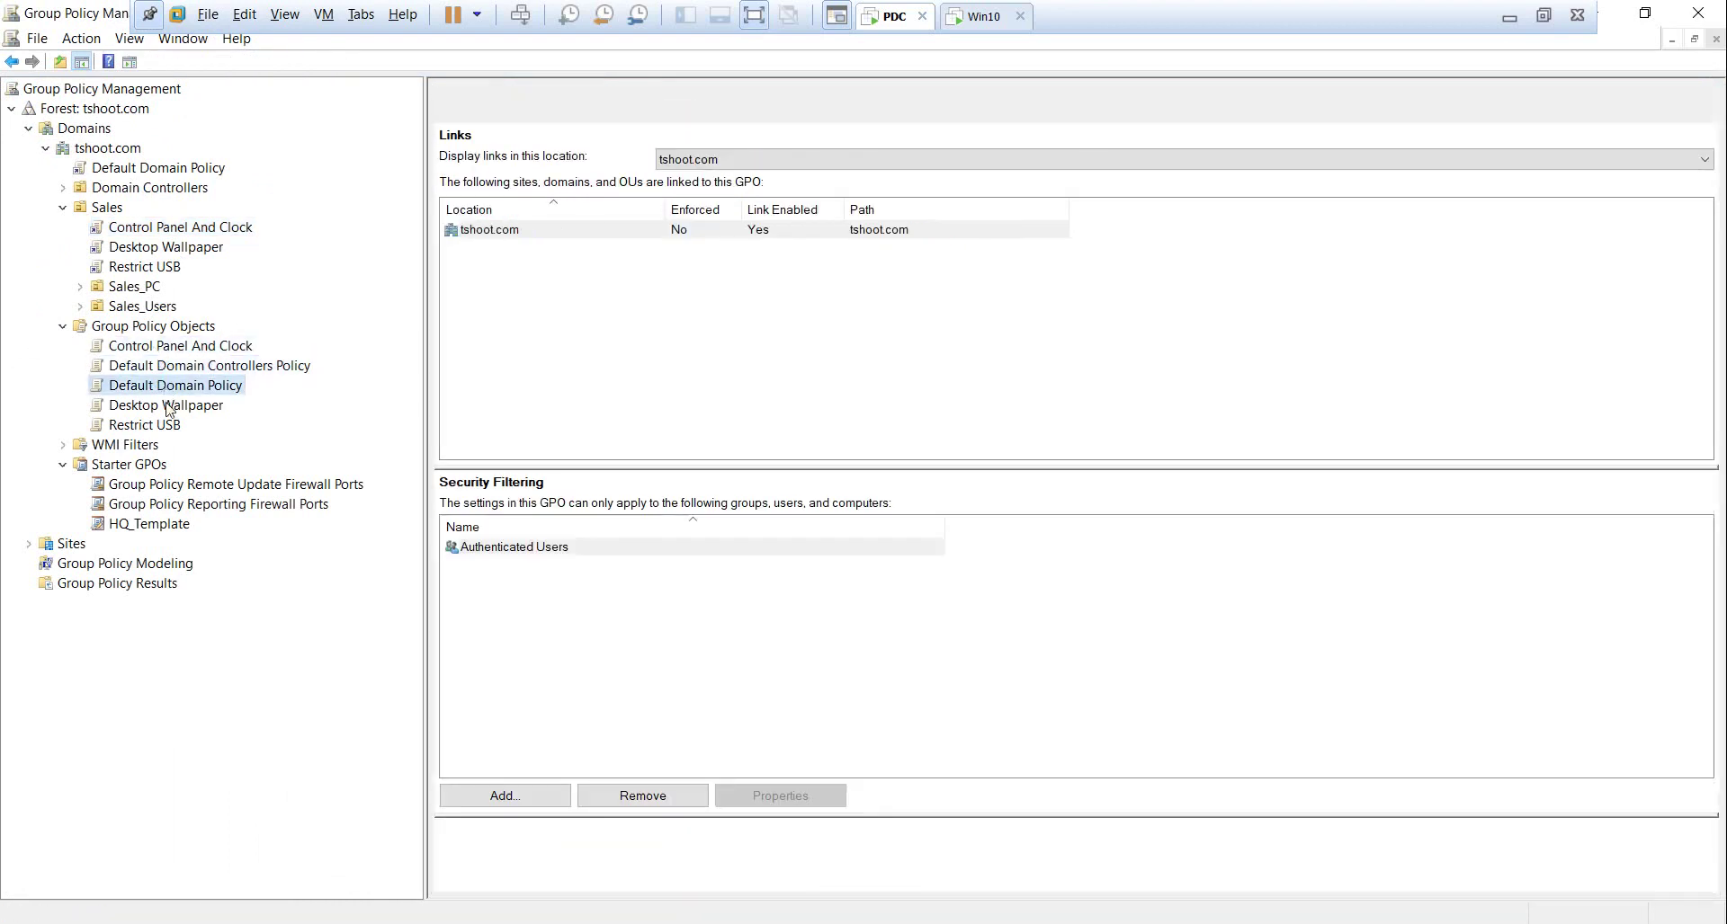
{"action": "left_click", "coordinate": [164, 405]}
Display the details of the Restrict USB GPO and highlight its Unique ID
{"action": "left_click", "coordinate": [163, 425]}
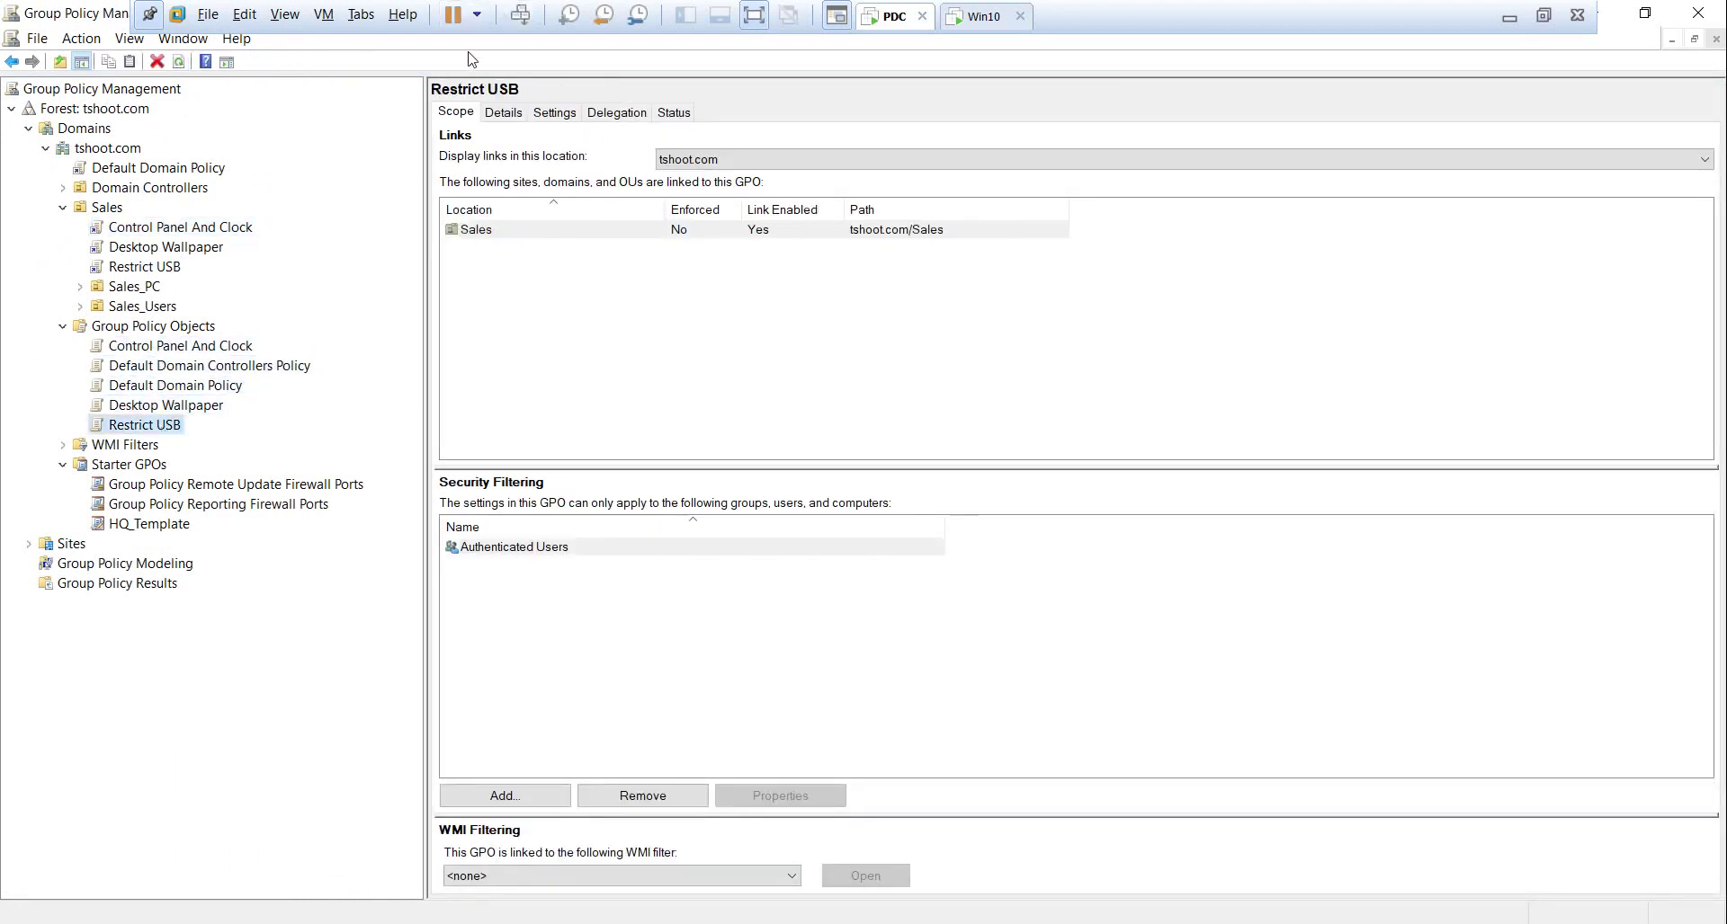
{"action": "left_click", "coordinate": [515, 111]}
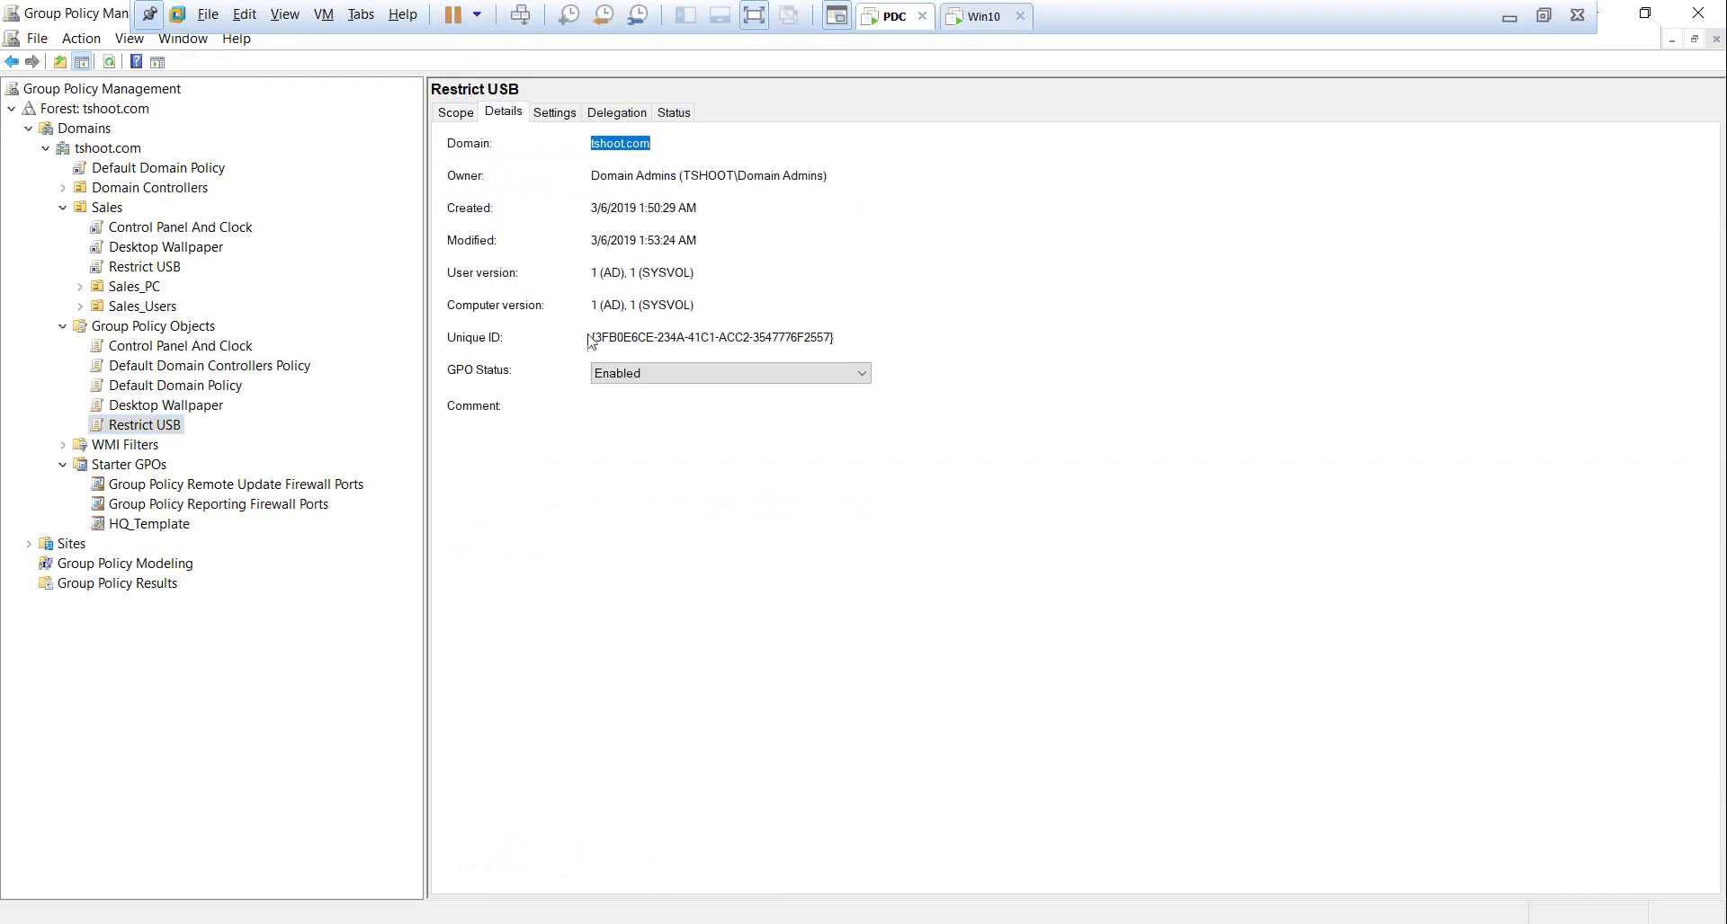
{"action": "left_click_drag", "start_coordinate": [595, 339], "coordinate": [869, 339]}
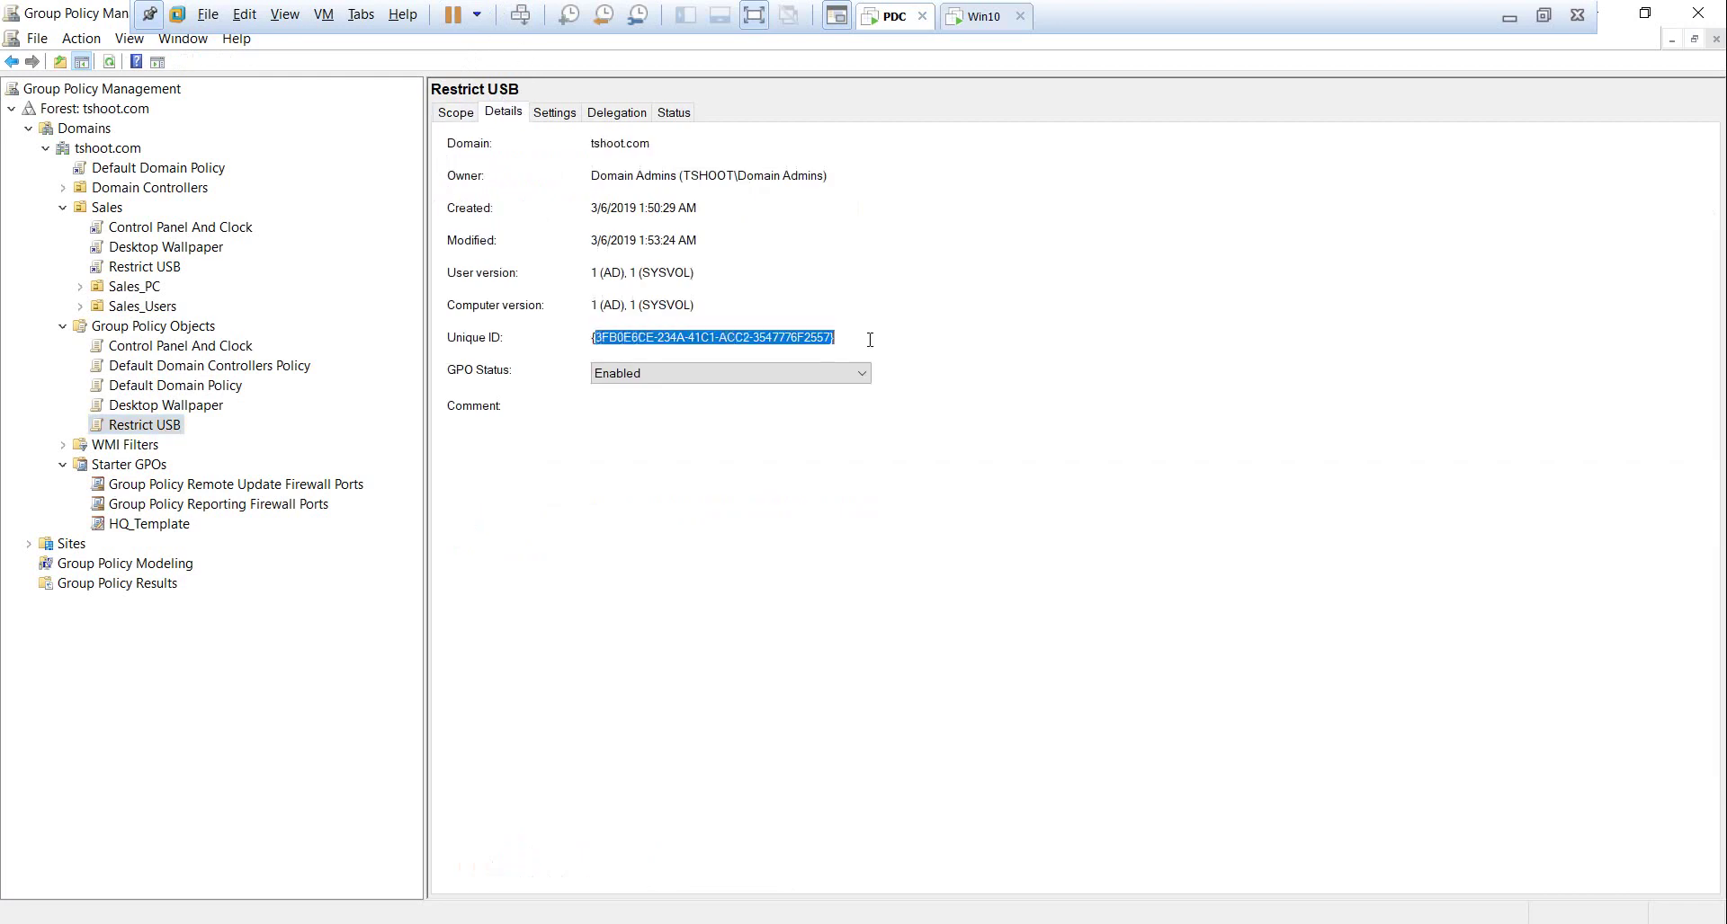
{"action": "left_click", "coordinate": [775, 338]}
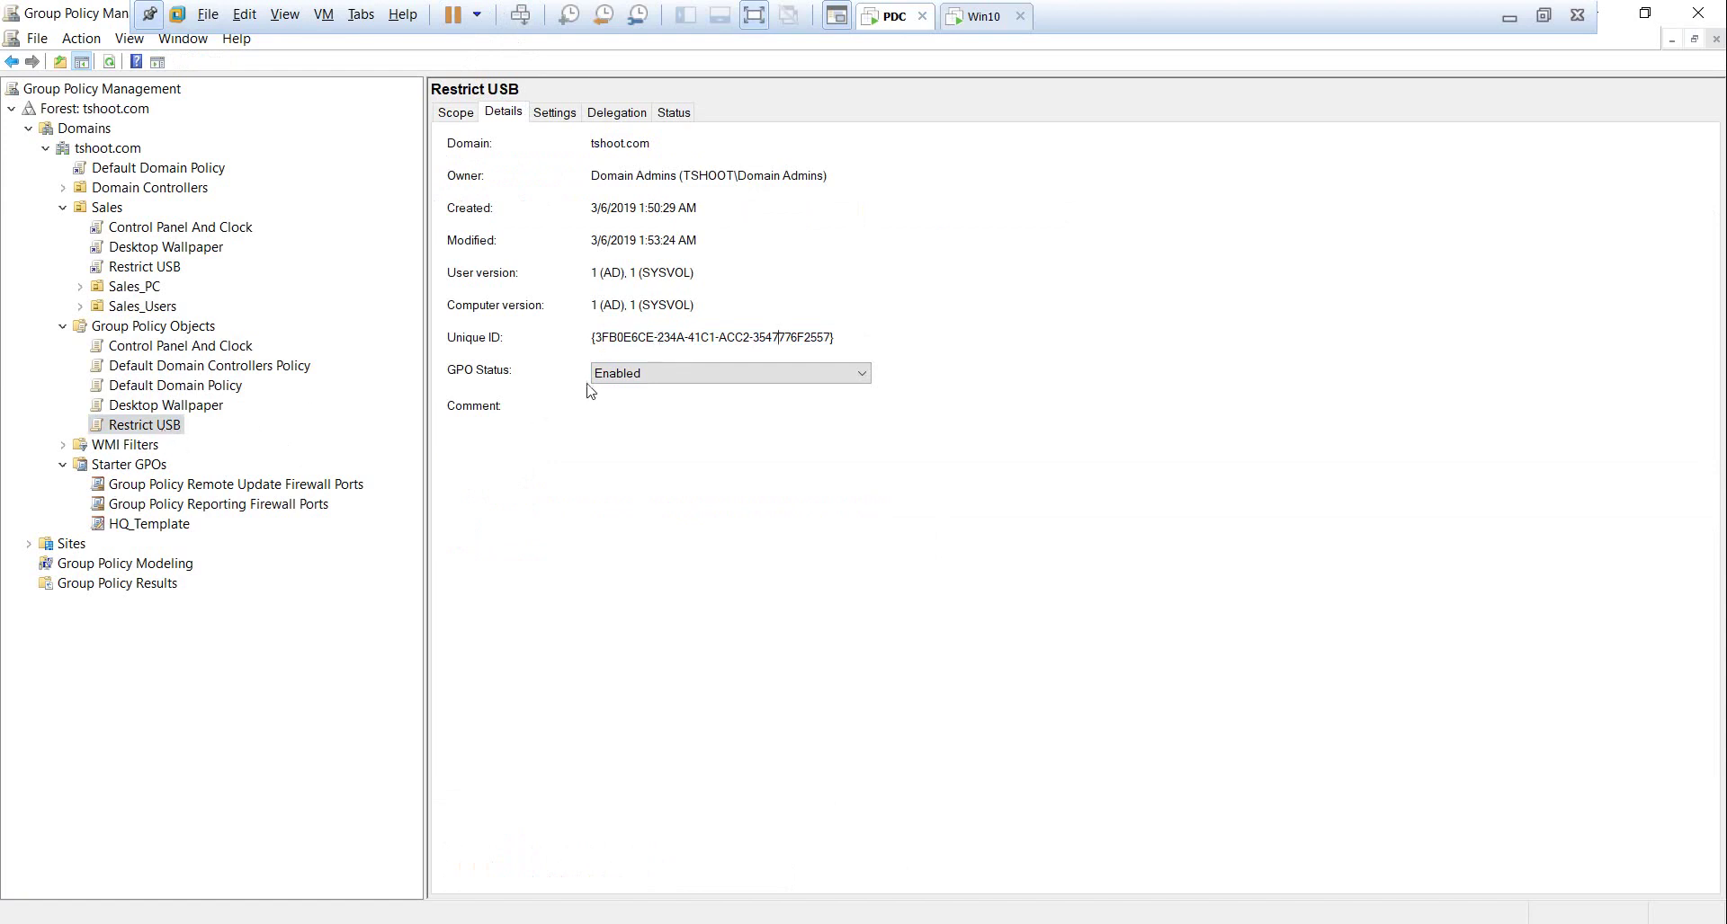
{"action": "left_click_drag", "start_coordinate": [592, 339], "coordinate": [854, 338]}
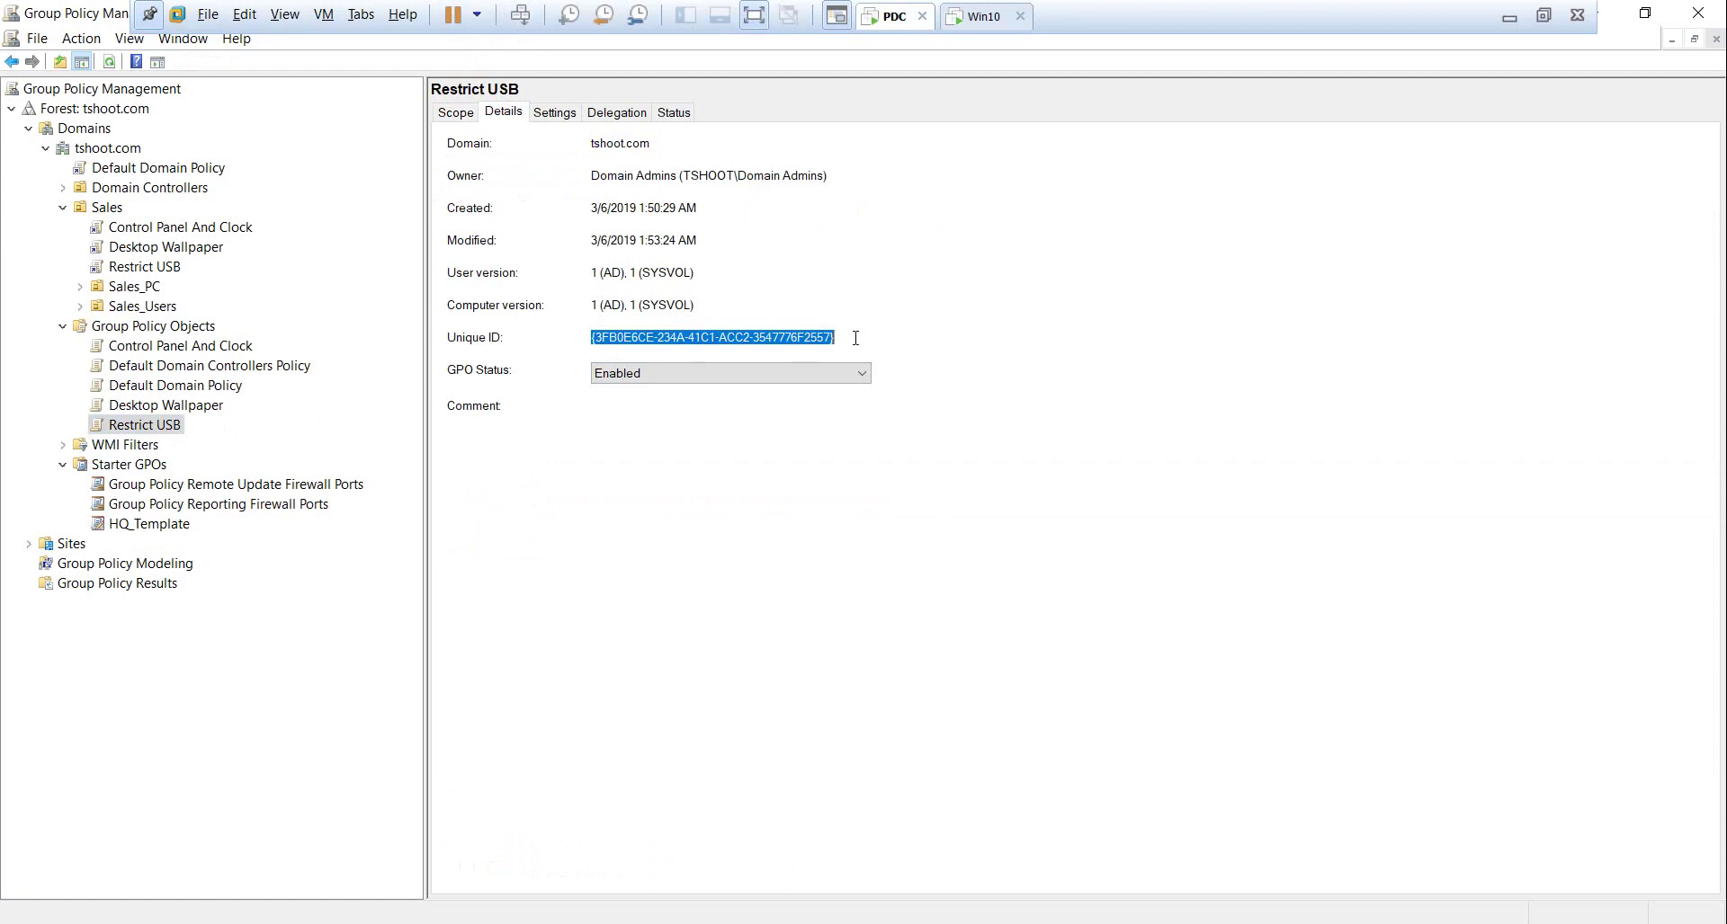
{"action": "left_click", "coordinate": [854, 338]}
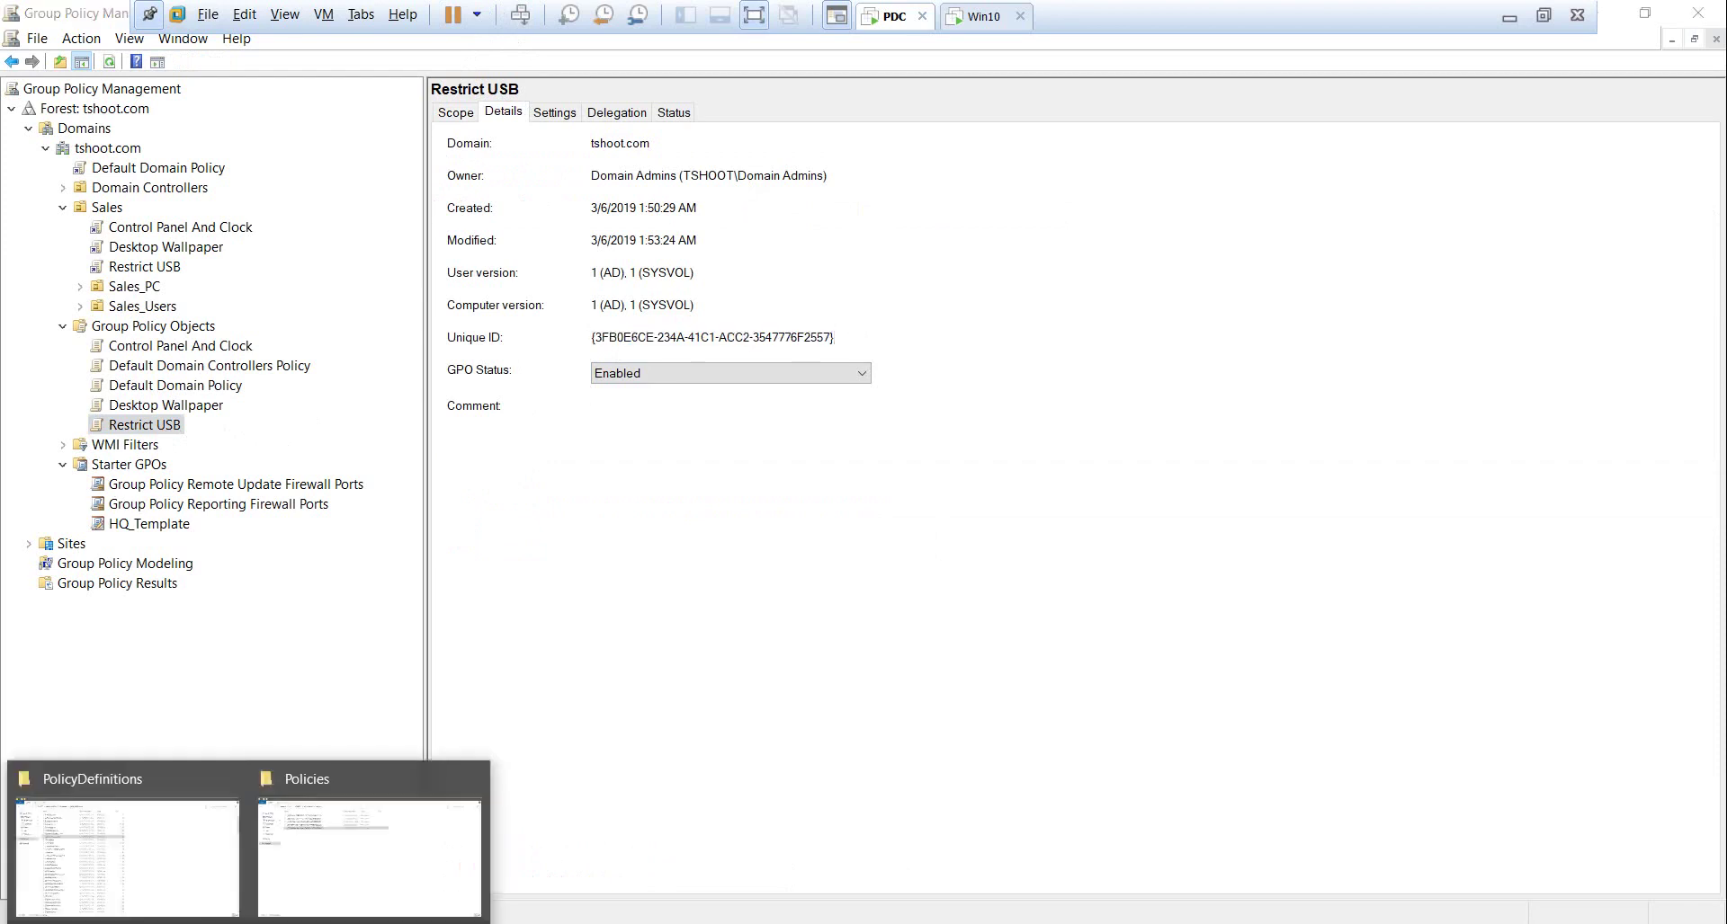
In the SYSVOL Policies folder, select the folder {3FB0E6CE-234A-41C1-ACC2-3547776F2557} that matches the Restrict USB GPO's Unique ID
{"action": "left_click", "coordinate": [320, 866]}
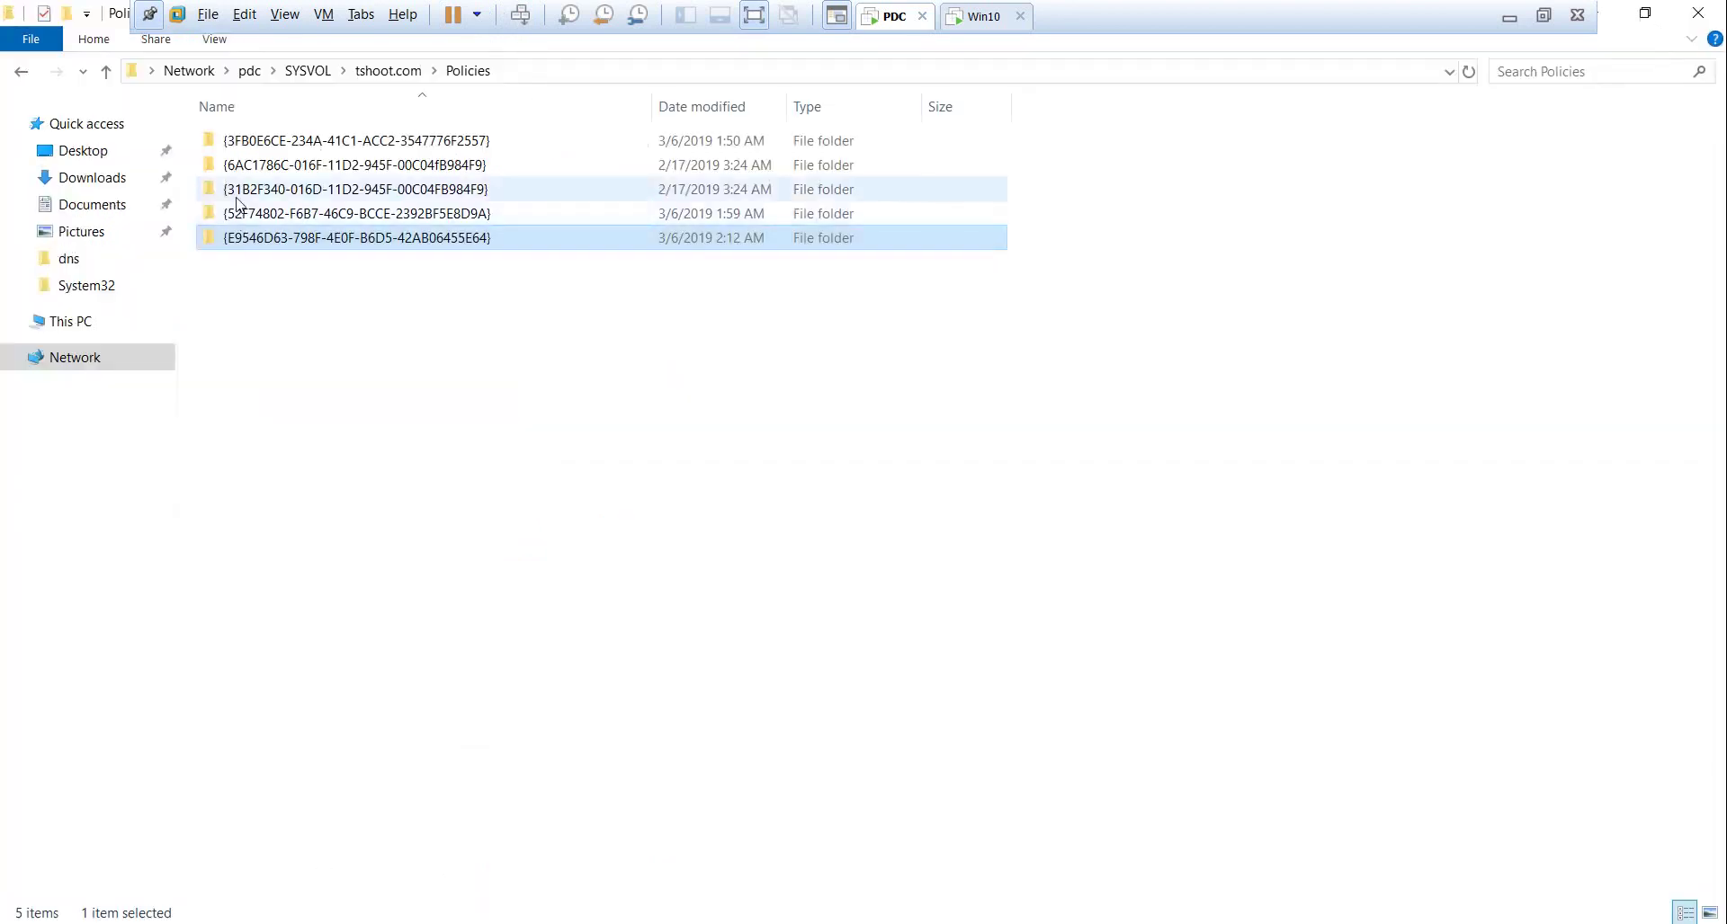
{"action": "left_click", "coordinate": [446, 190]}
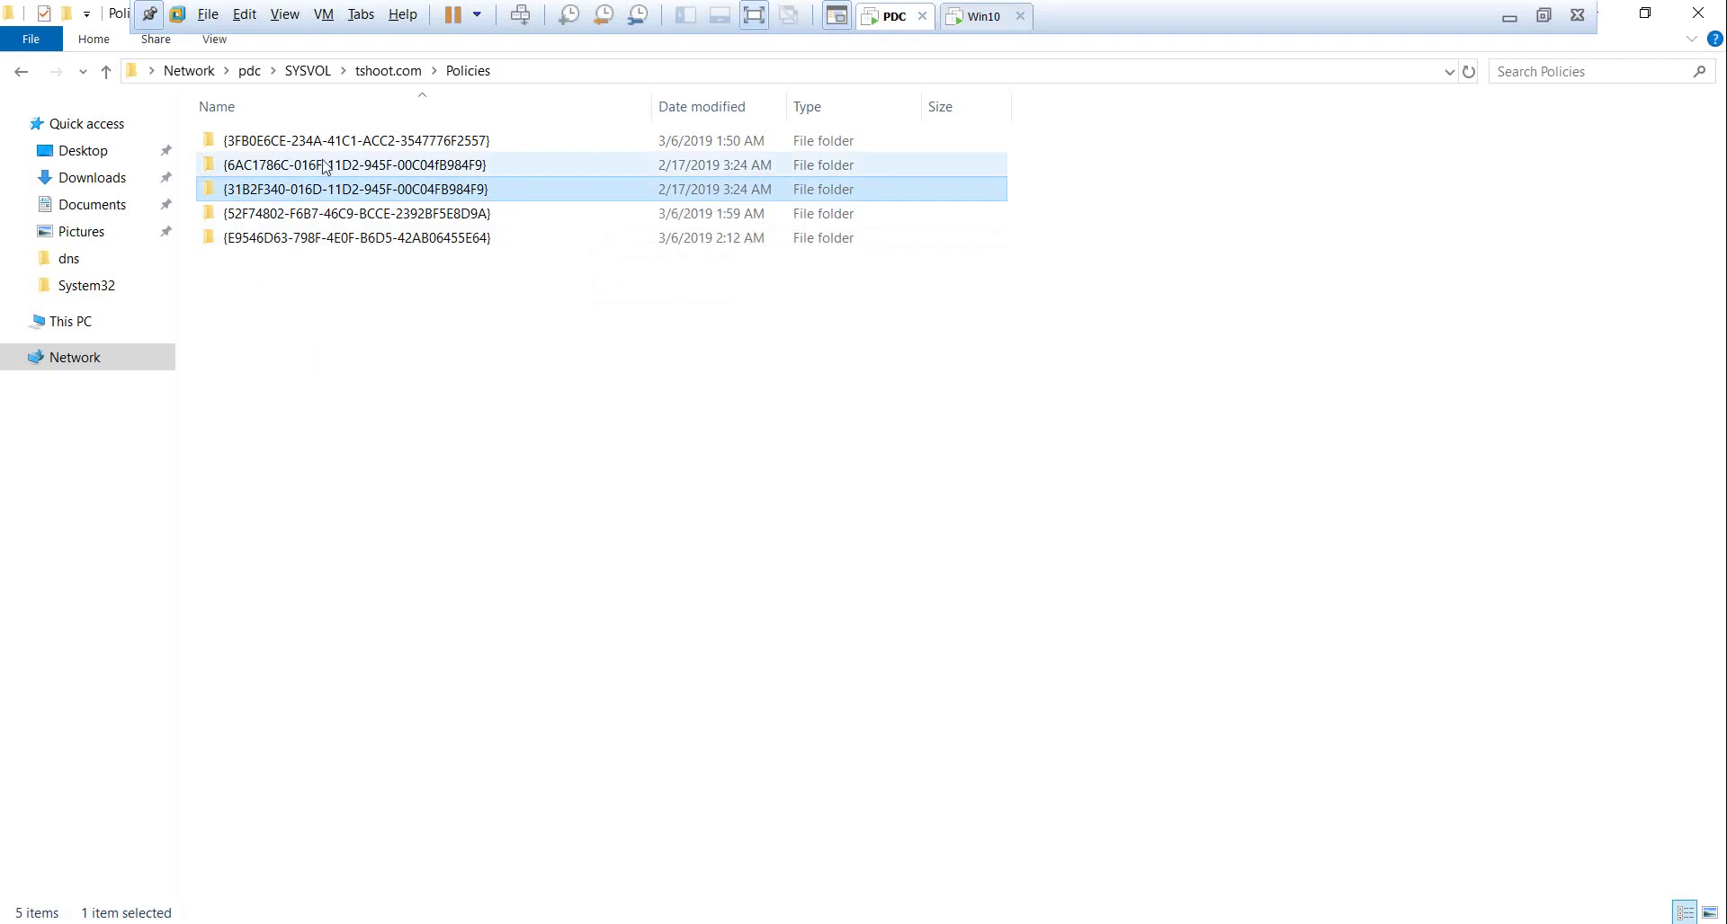
{"action": "left_click", "coordinate": [349, 146]}
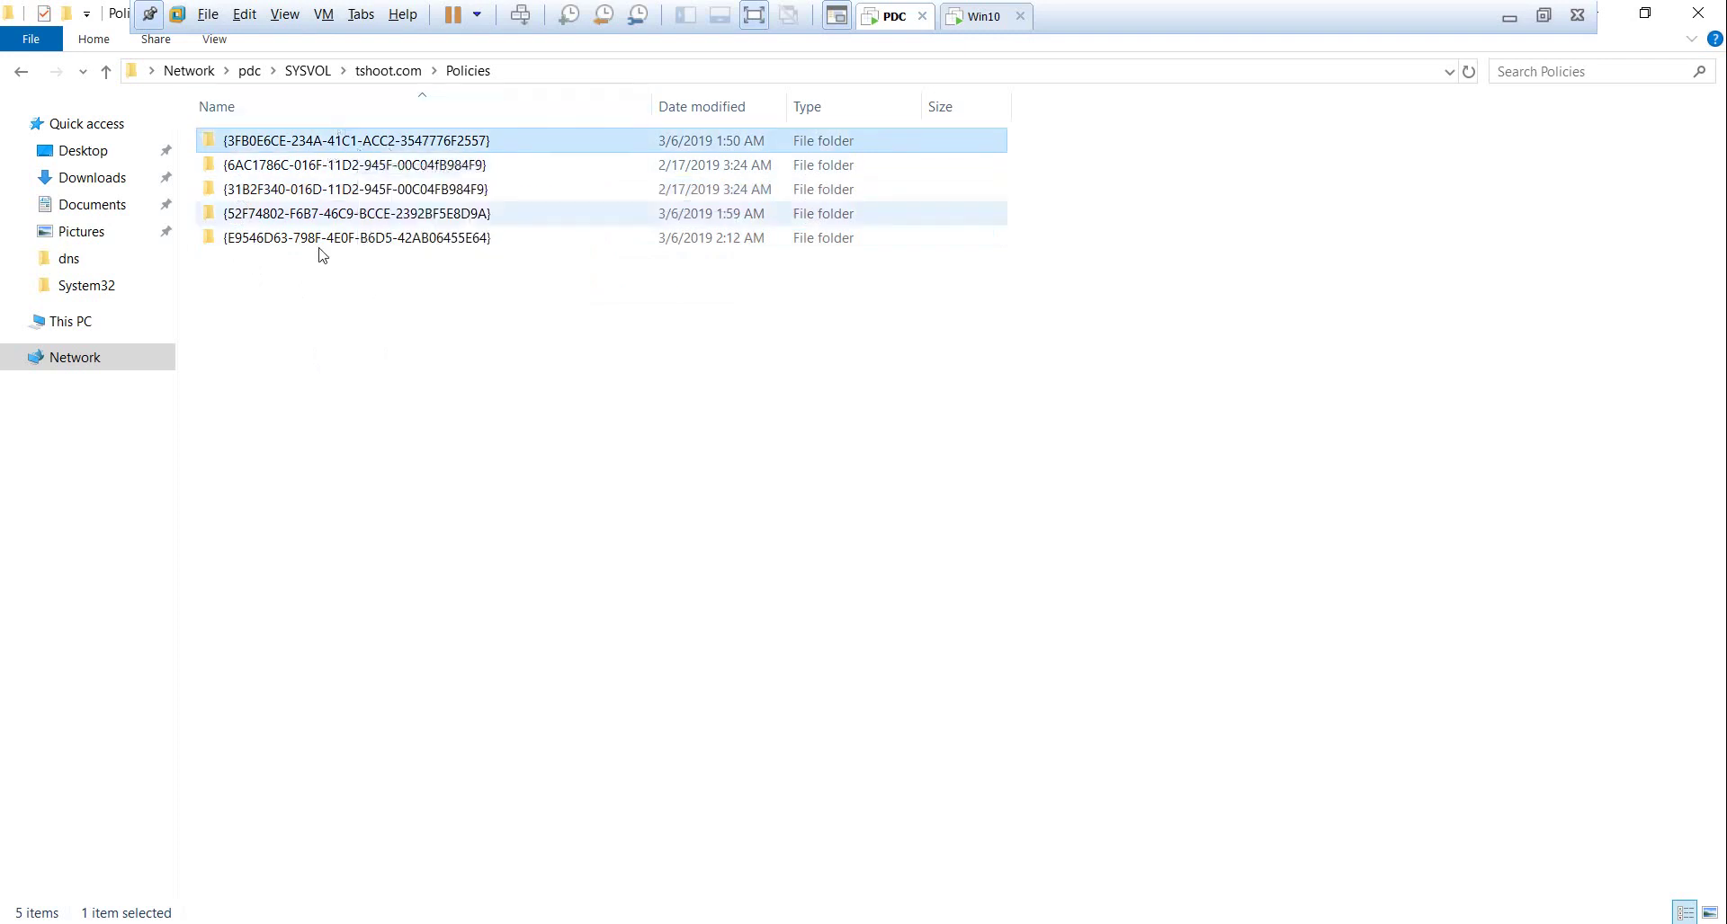
Check the Desktop Wallpaper GPO's Unique ID and select its matching folder {52F74802-F6B7-46C9-BCCE-2392BF5E8D9A} in the SYSVOL Policies folder
{"action": "left_click", "coordinate": [1602, 11]}
{"action": "left_click", "coordinate": [200, 408]}
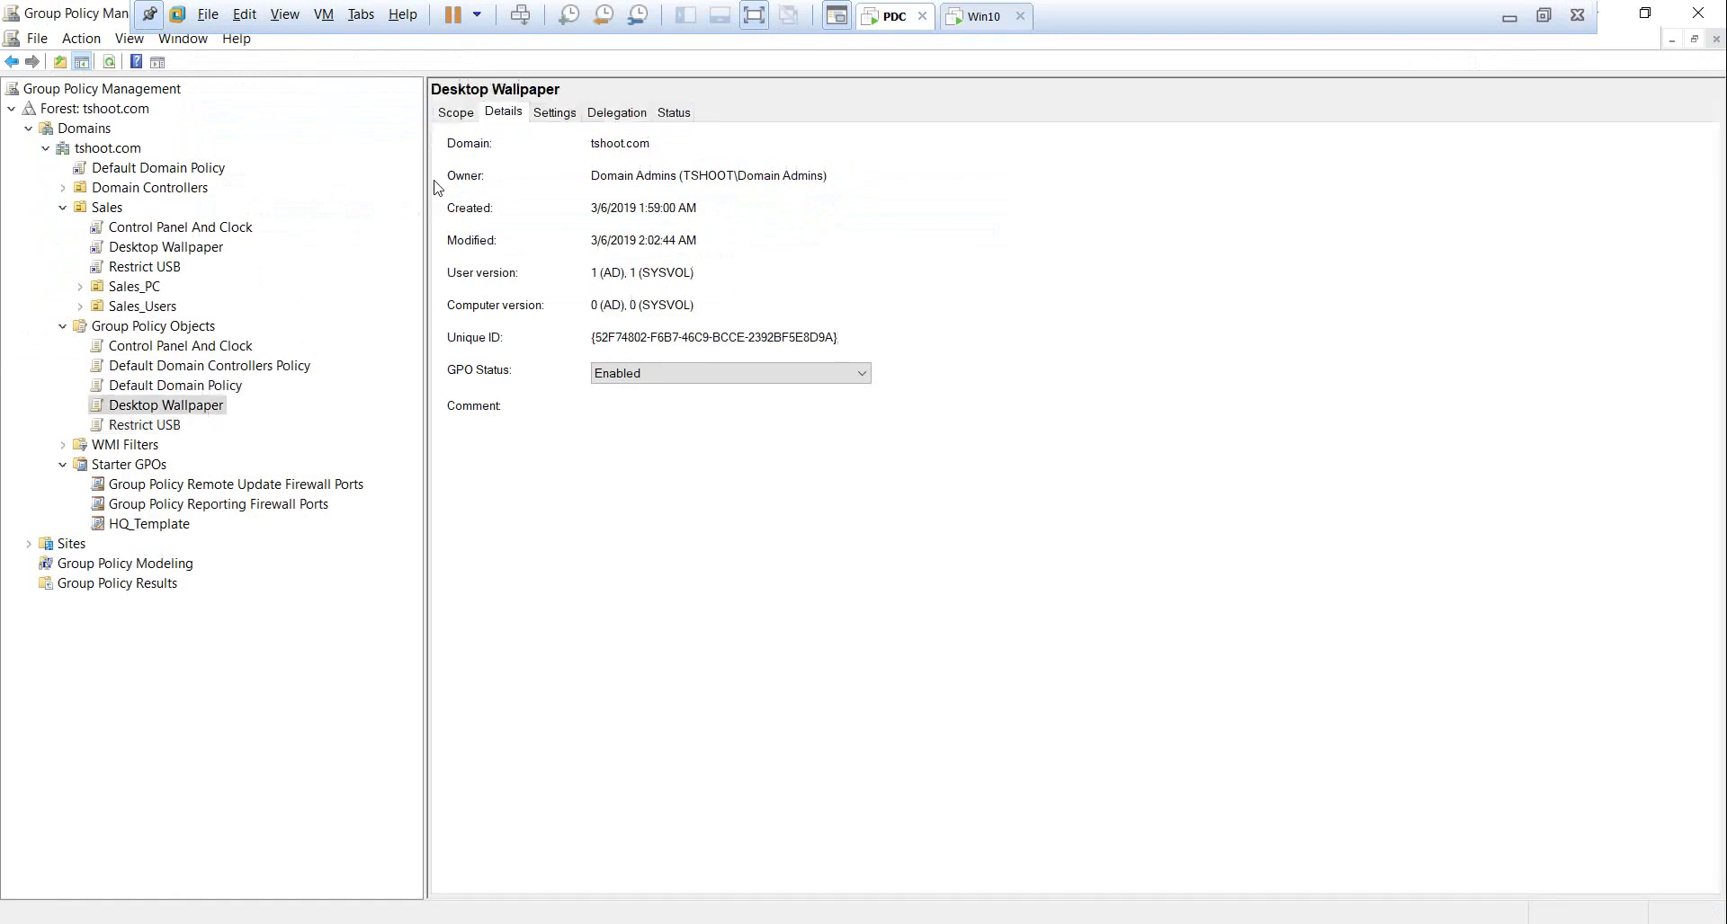
{"action": "left_click_drag", "start_coordinate": [592, 340], "coordinate": [602, 340]}
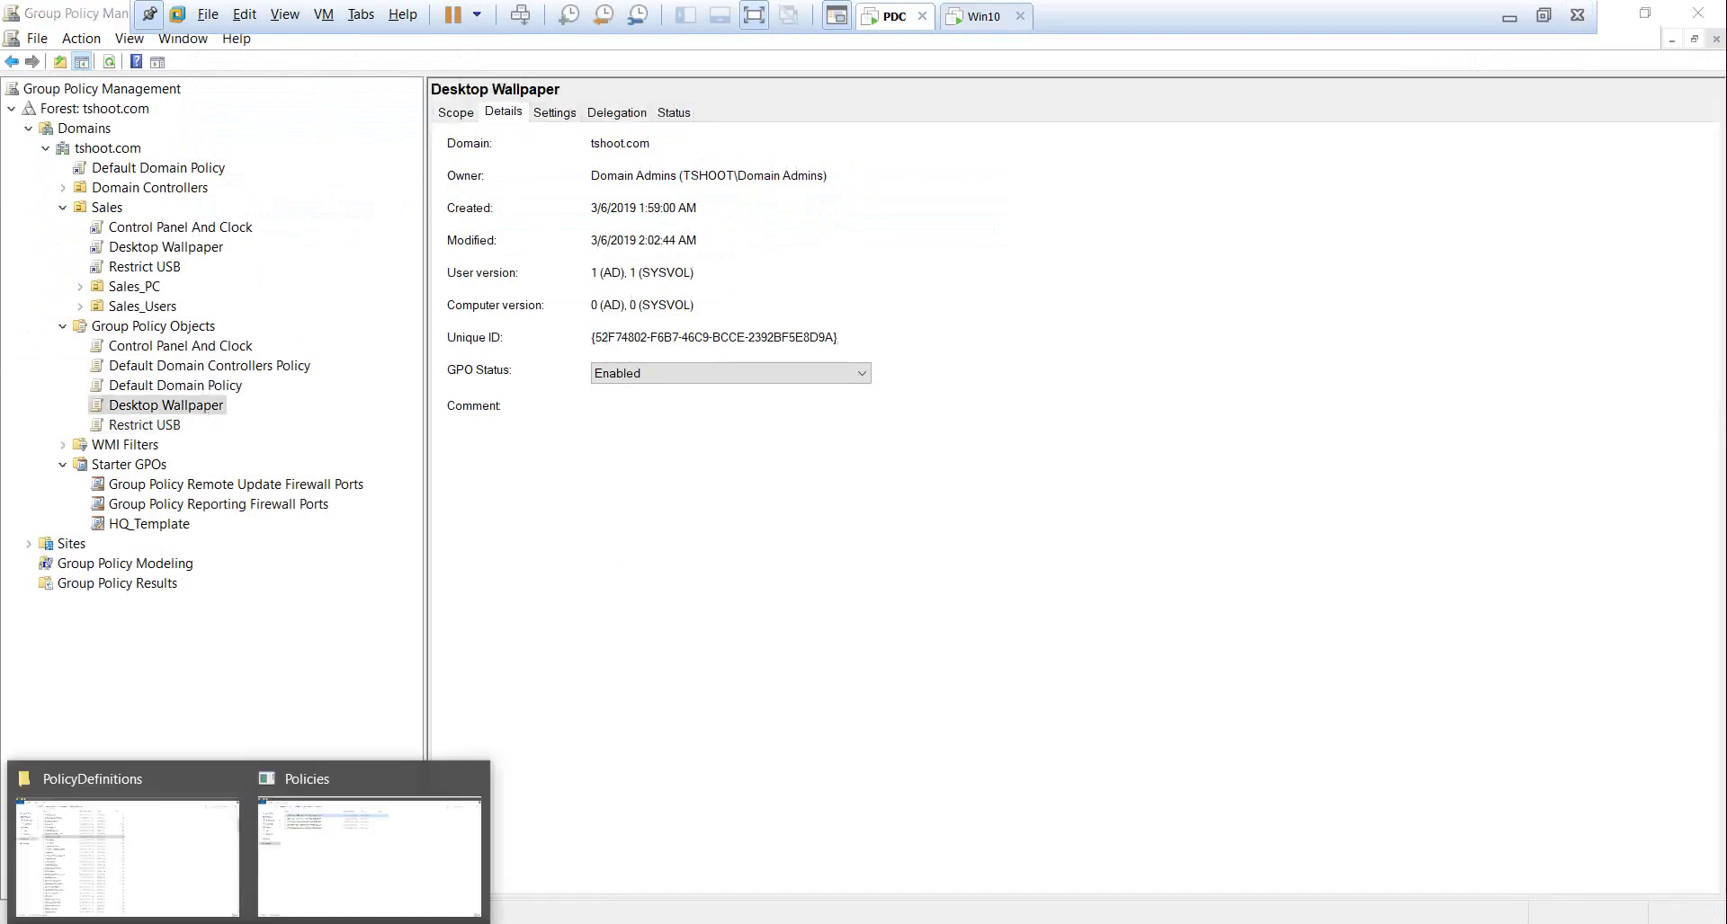
{"action": "left_click", "coordinate": [378, 859]}
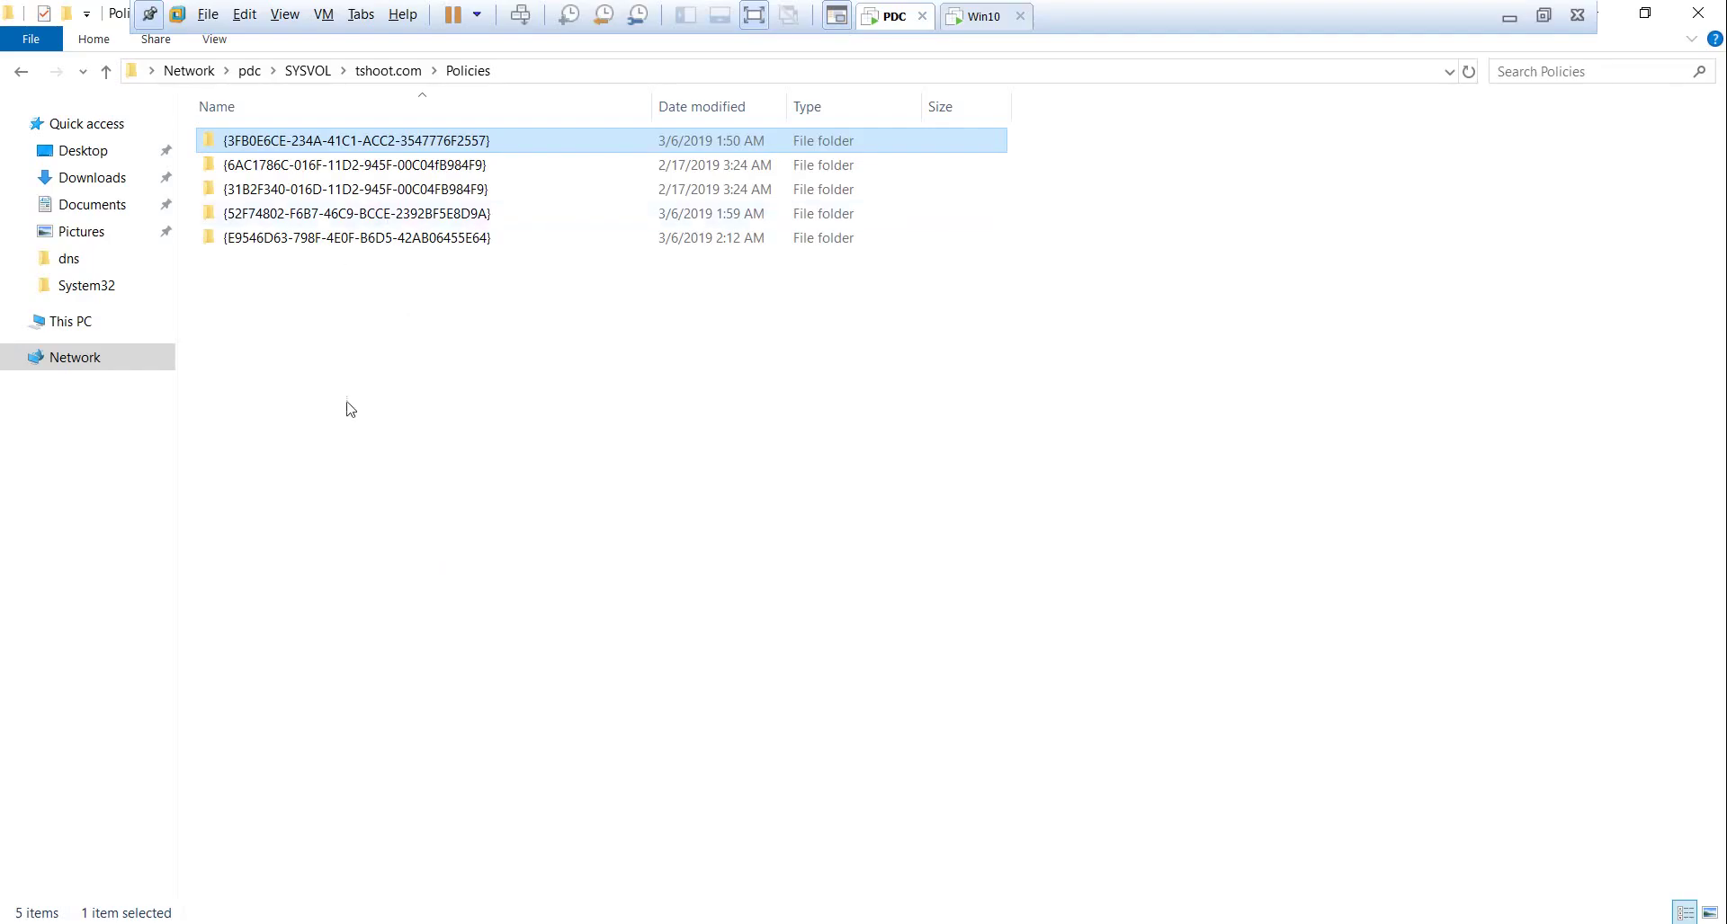
{"action": "left_click", "coordinate": [464, 216]}
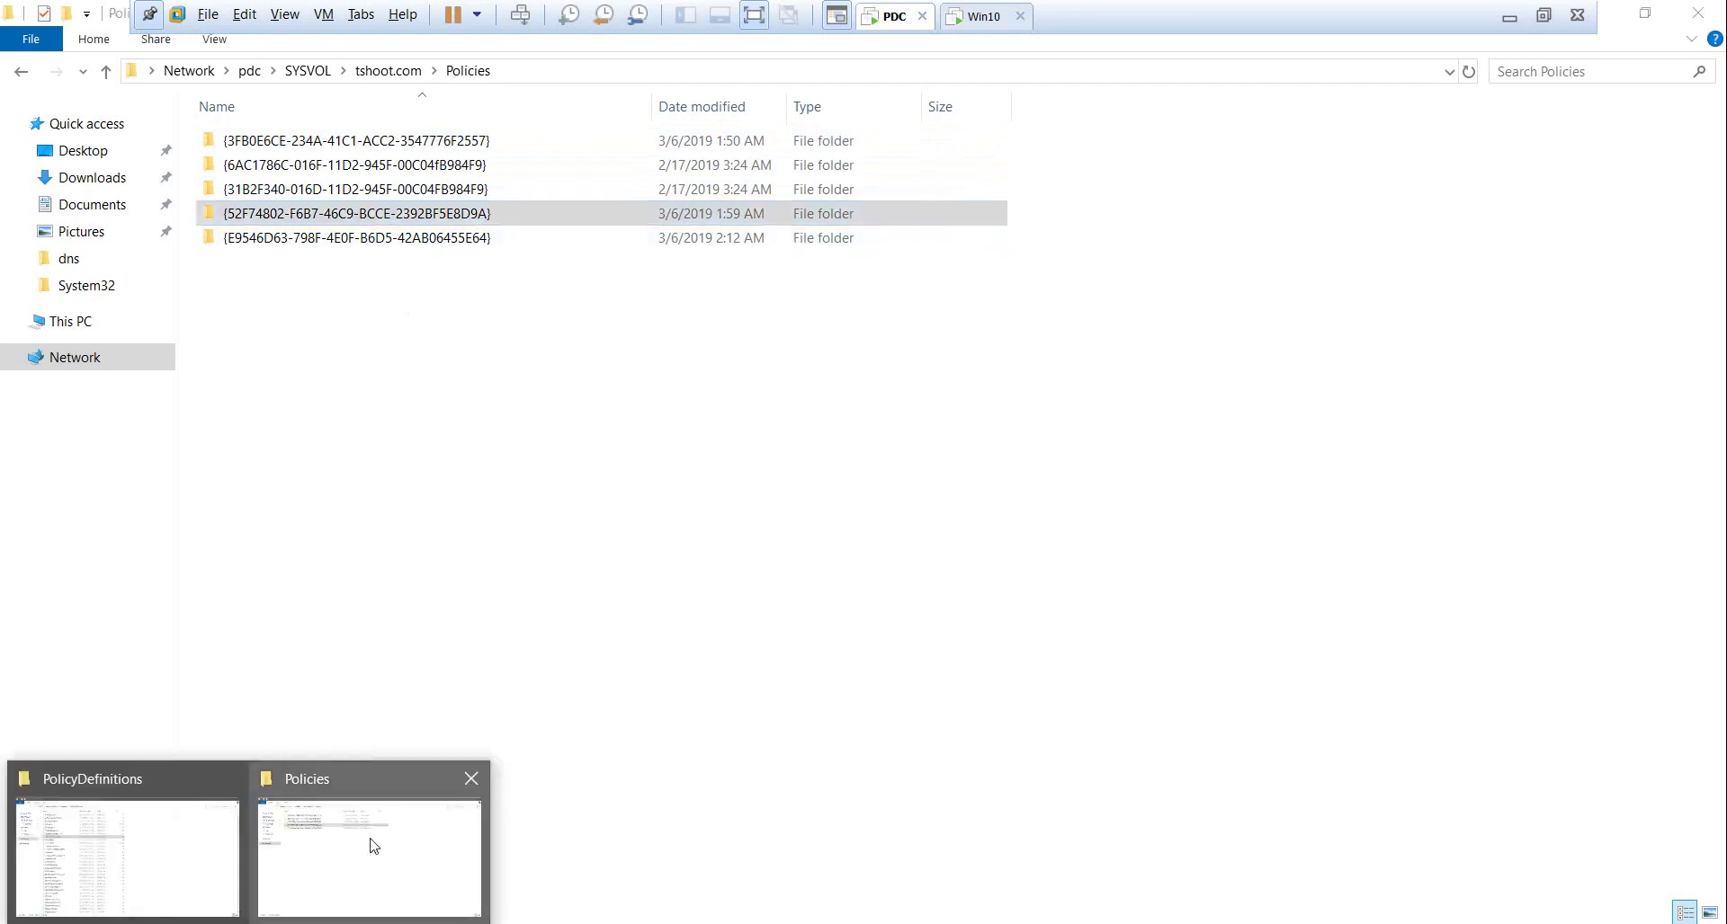
Copy the PolicyDefinitions folder from C:\Windows into the tshoot.com Policies folder in the pdc SYSVOL share
{"action": "left_click", "coordinate": [169, 832]}
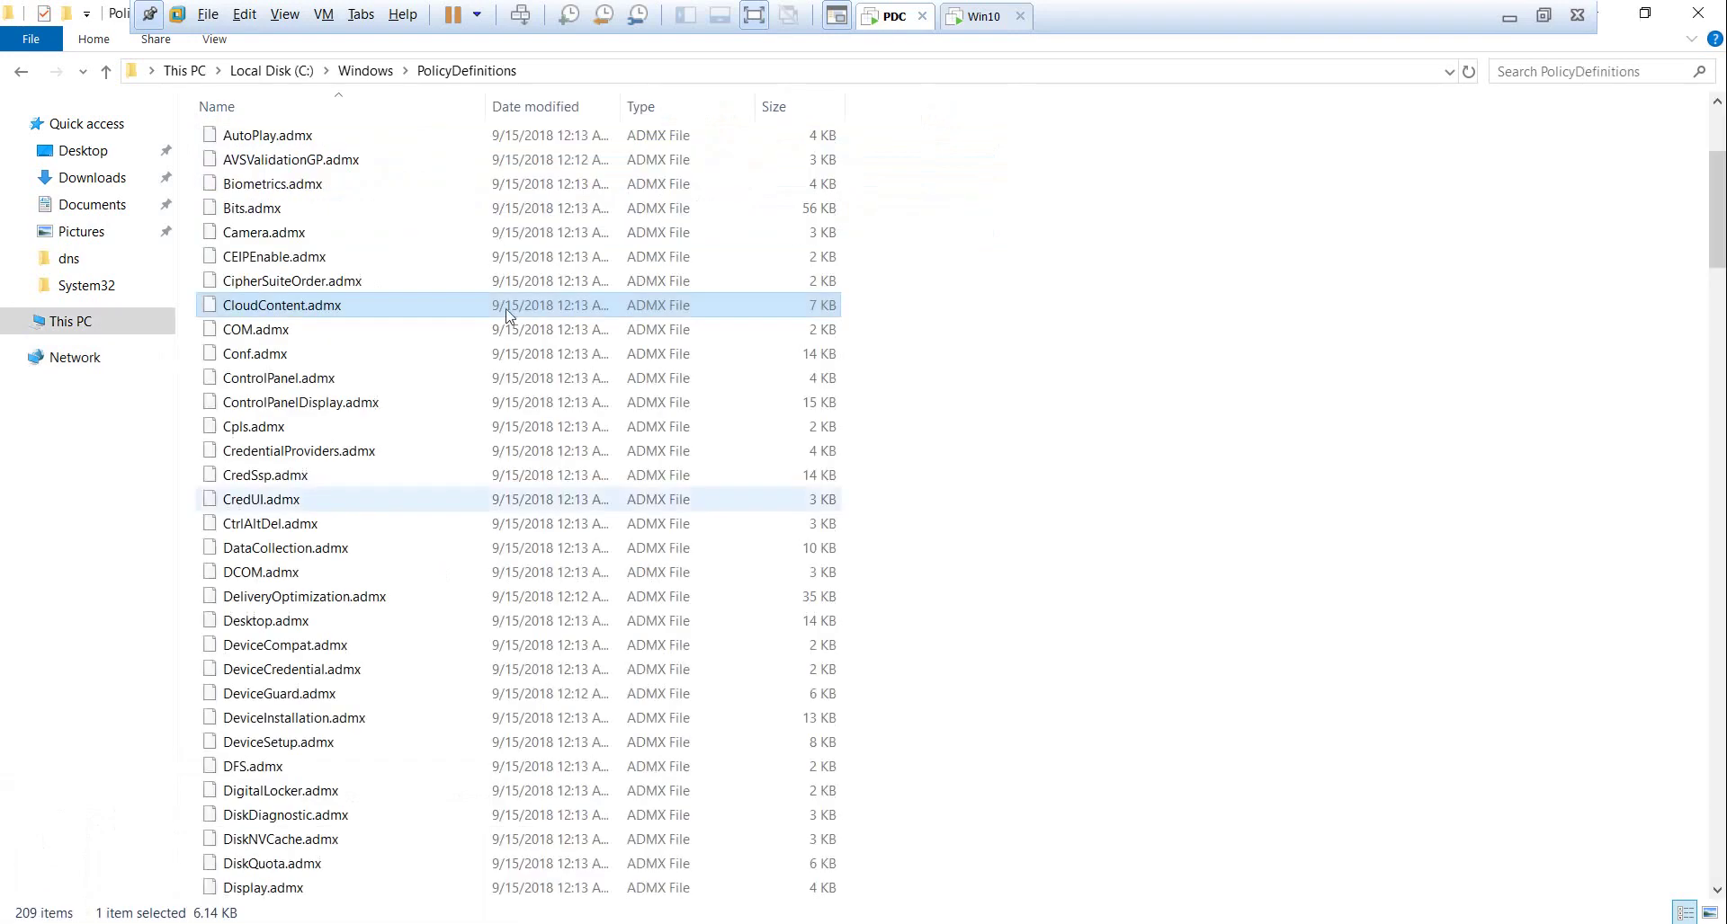
{"action": "left_click", "coordinate": [366, 71]}
{"action": "scroll", "coordinate": [243, 629], "scroll_direction": "down", "scroll_amount": 4}
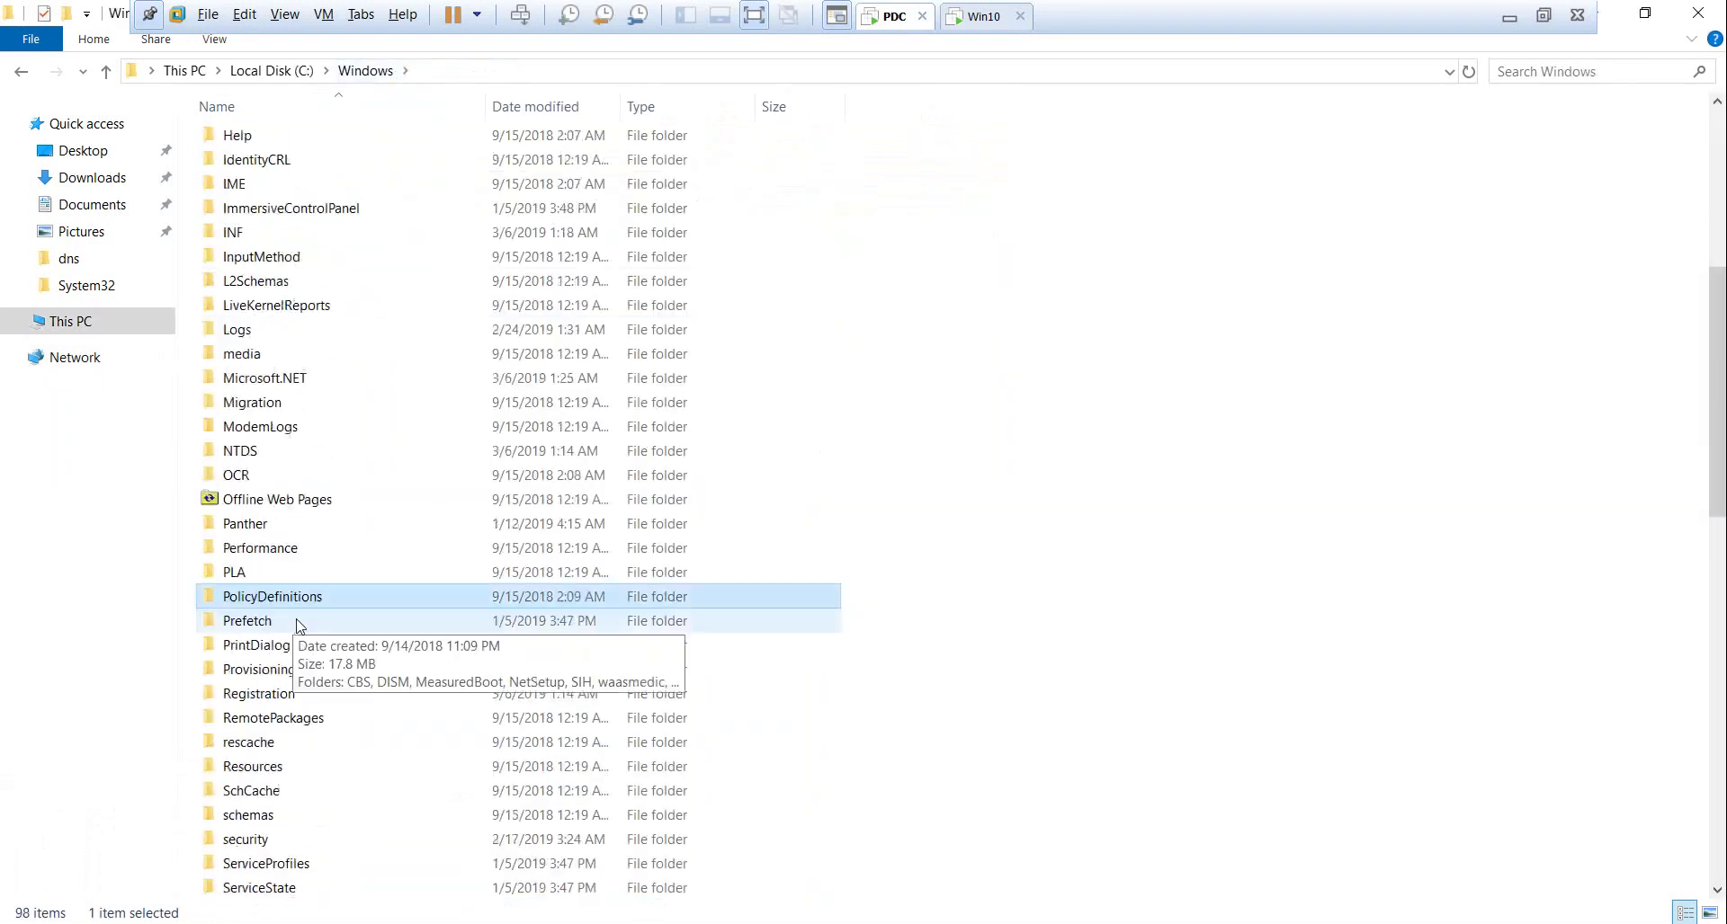
{"action": "right_click", "coordinate": [262, 598]}
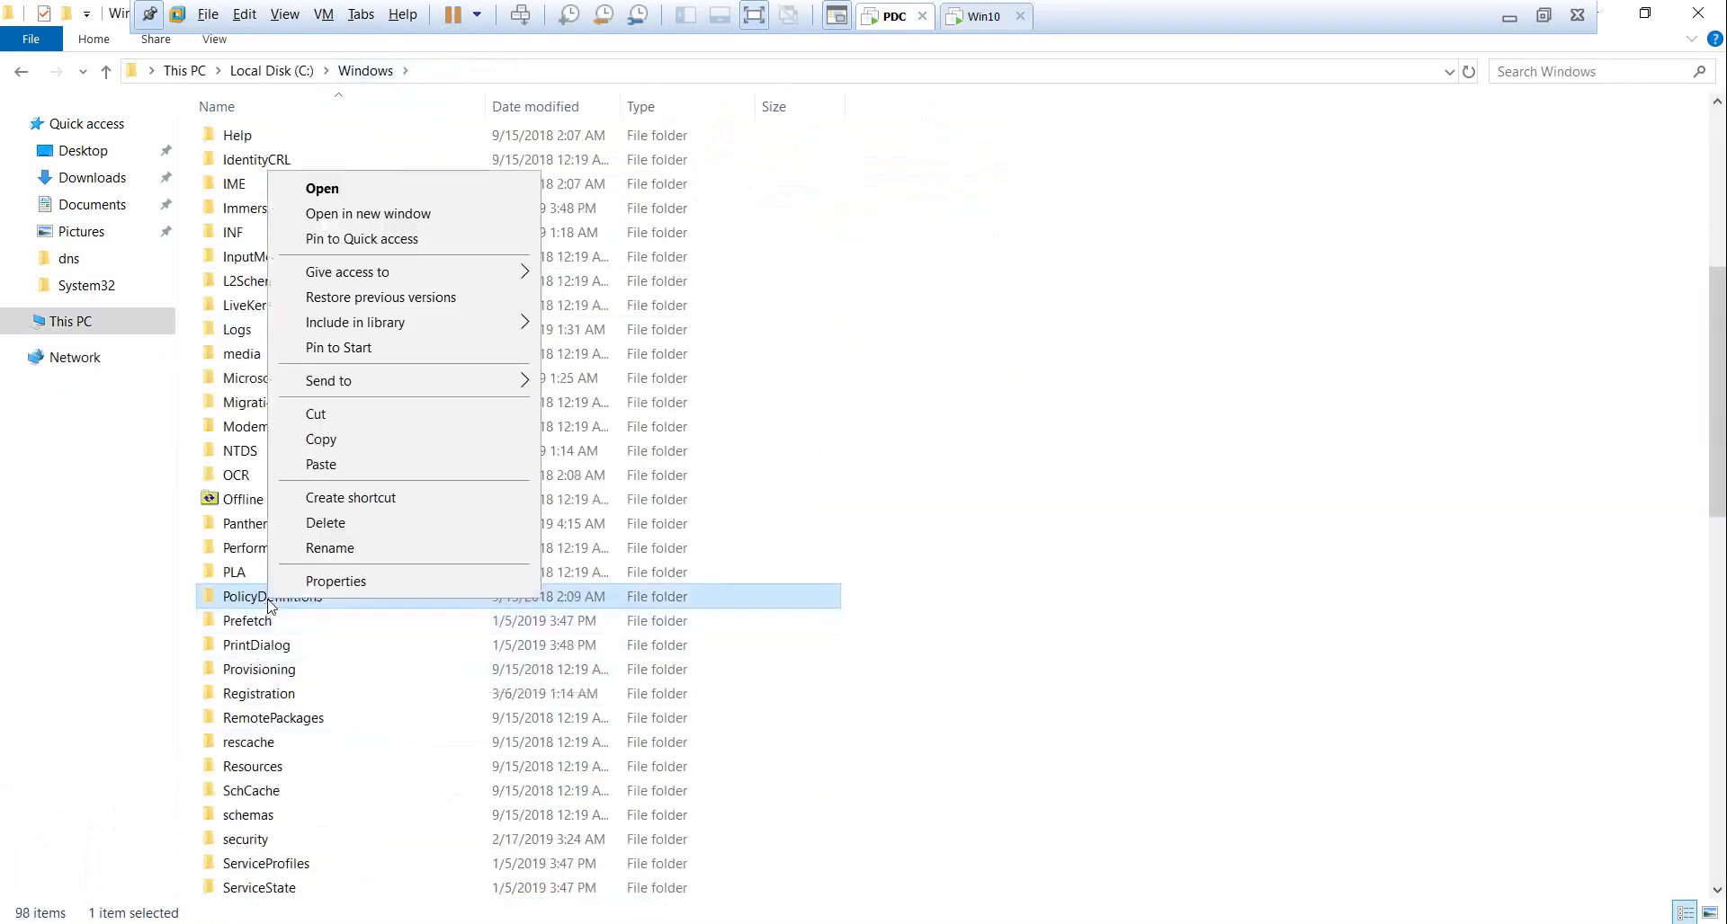
{"action": "left_click", "coordinate": [354, 433]}
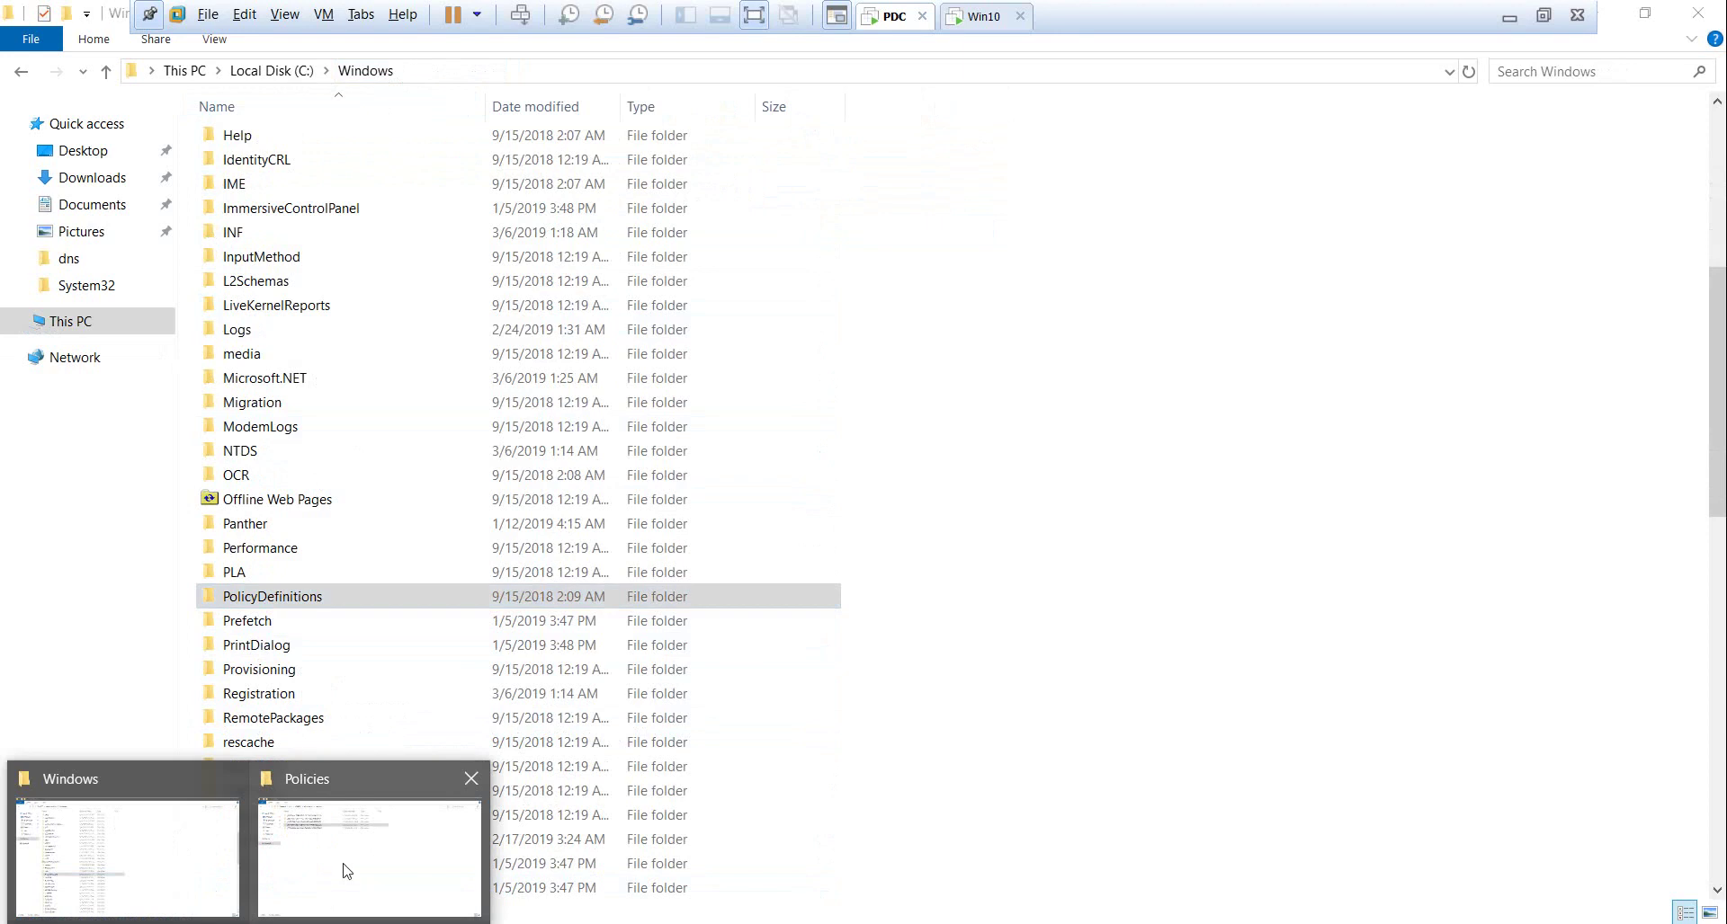
{"action": "left_click", "coordinate": [339, 871]}
{"action": "right_click", "coordinate": [304, 332]}
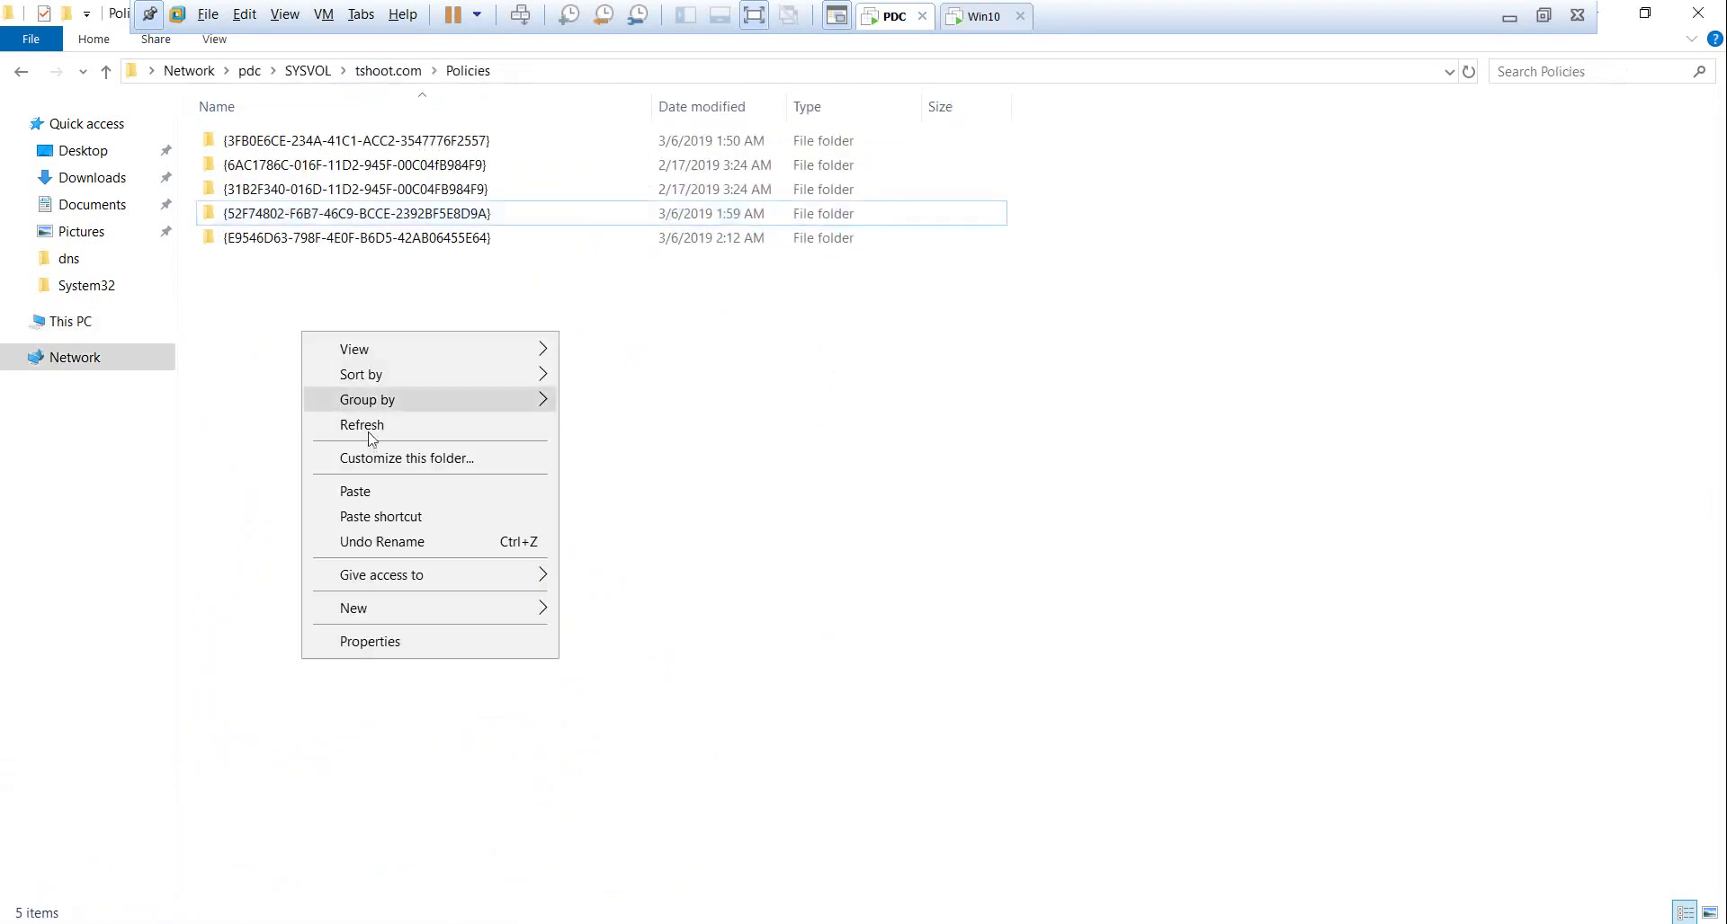
{"action": "left_click", "coordinate": [377, 495]}
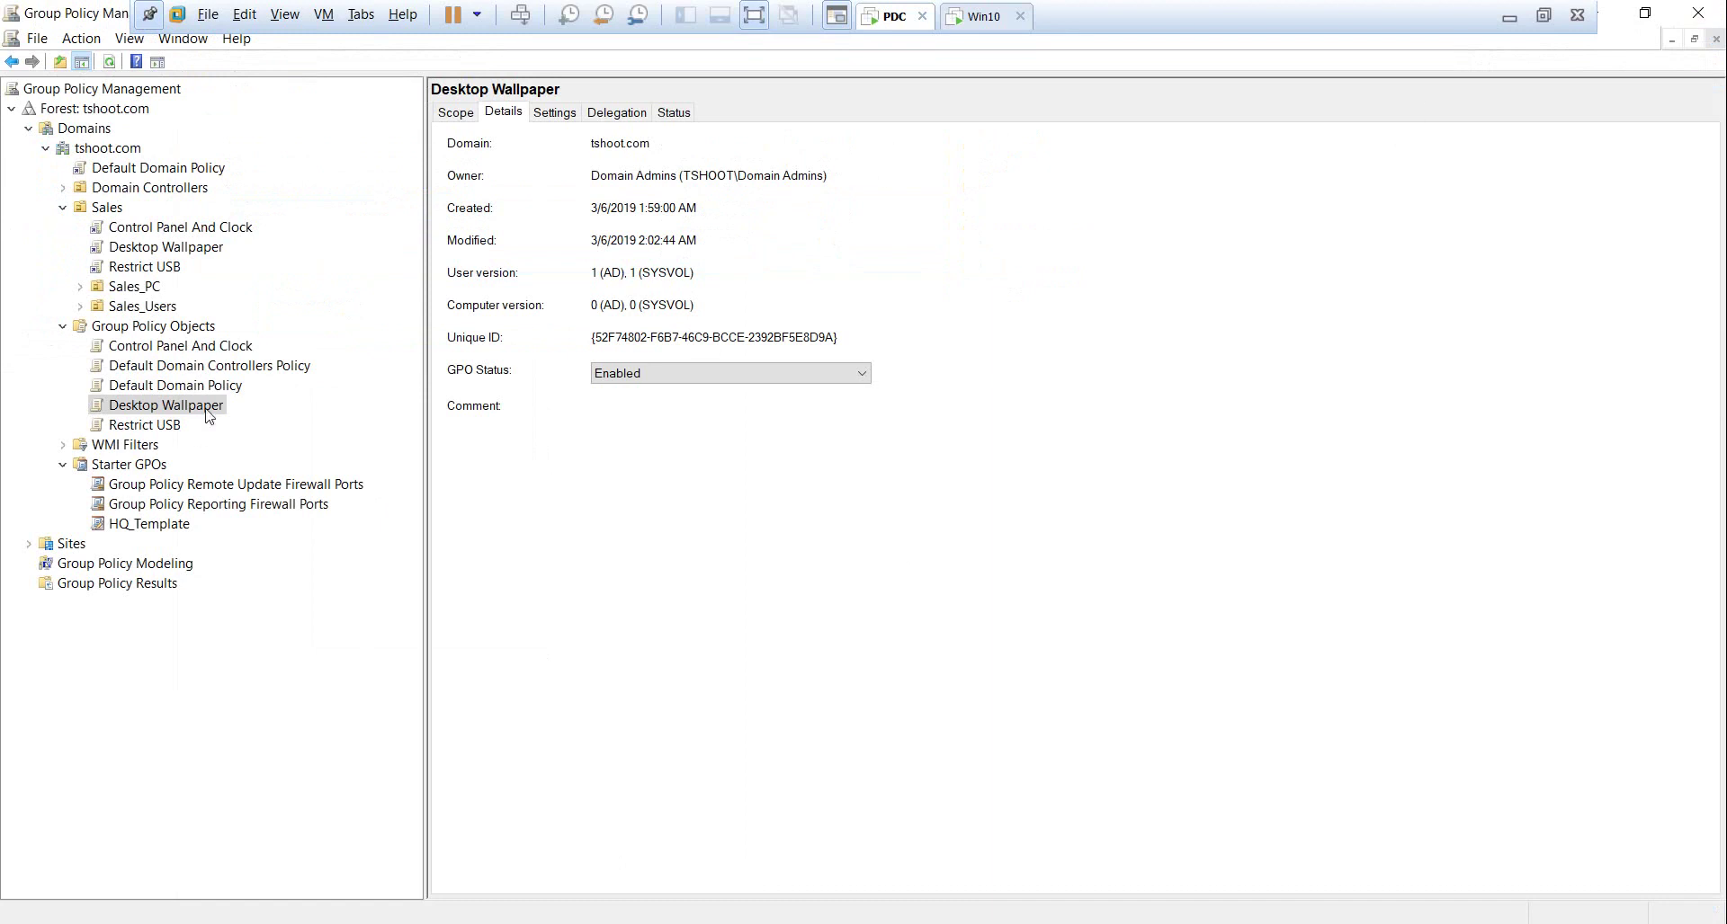
Open the Desktop Wallpaper GPO for editing and display the full Administrative Templates label under the Computer Configuration policies to see its ADMX source
{"action": "right_click", "coordinate": [206, 406]}
{"action": "left_click", "coordinate": [259, 422]}
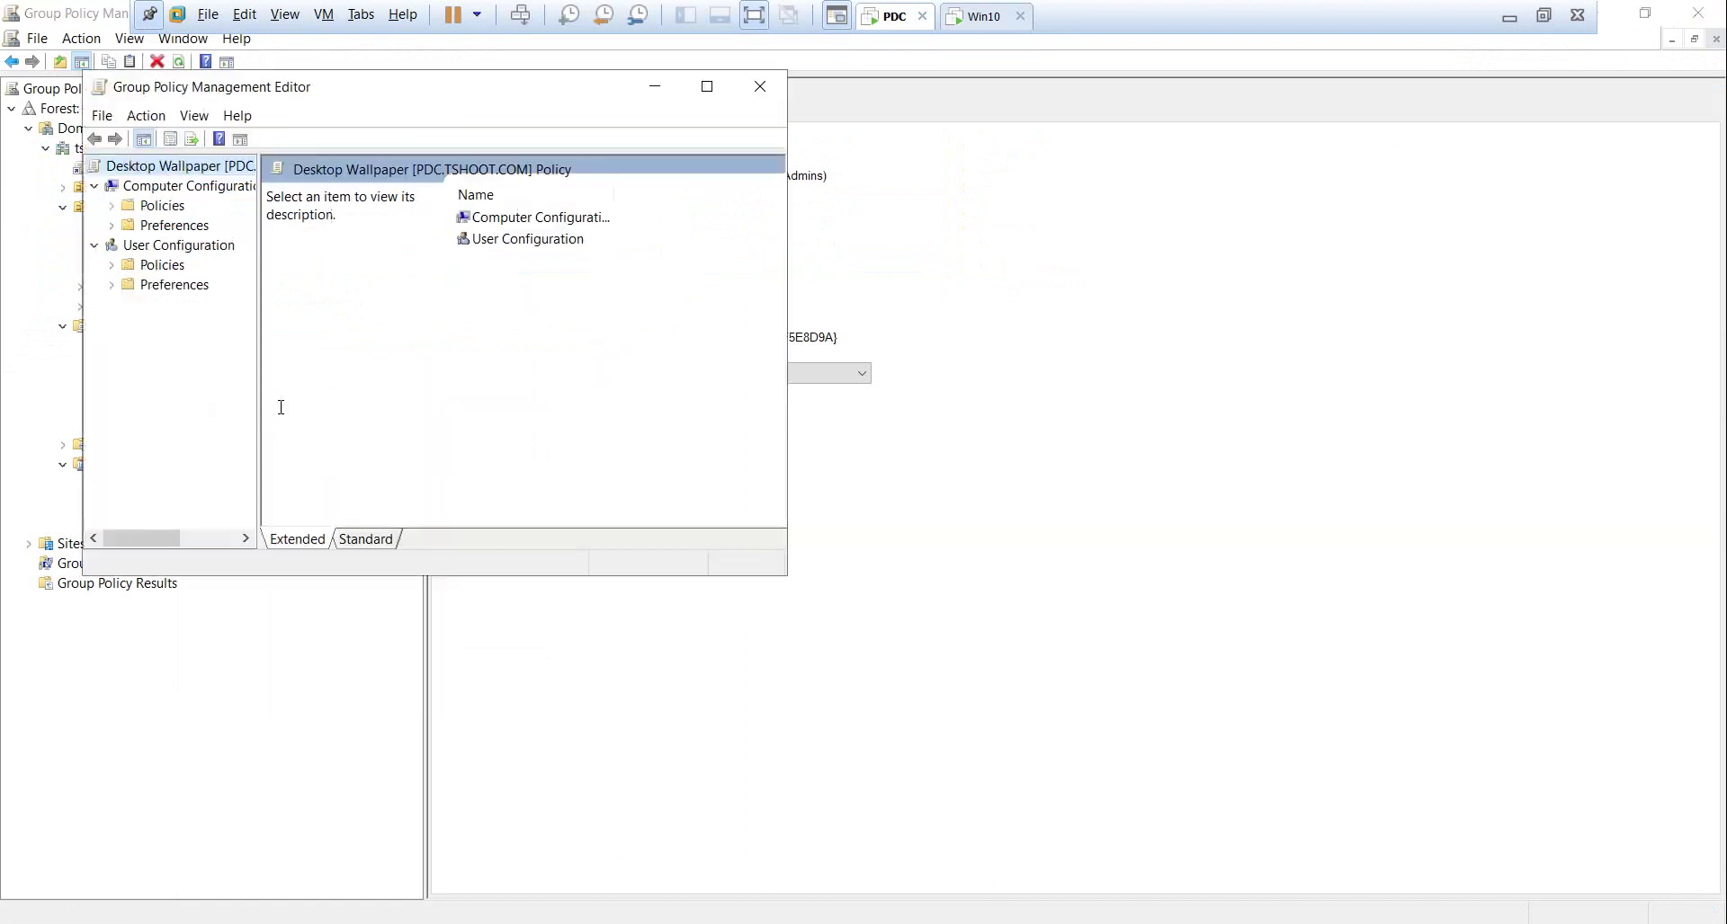
{"action": "left_click", "coordinate": [705, 86]}
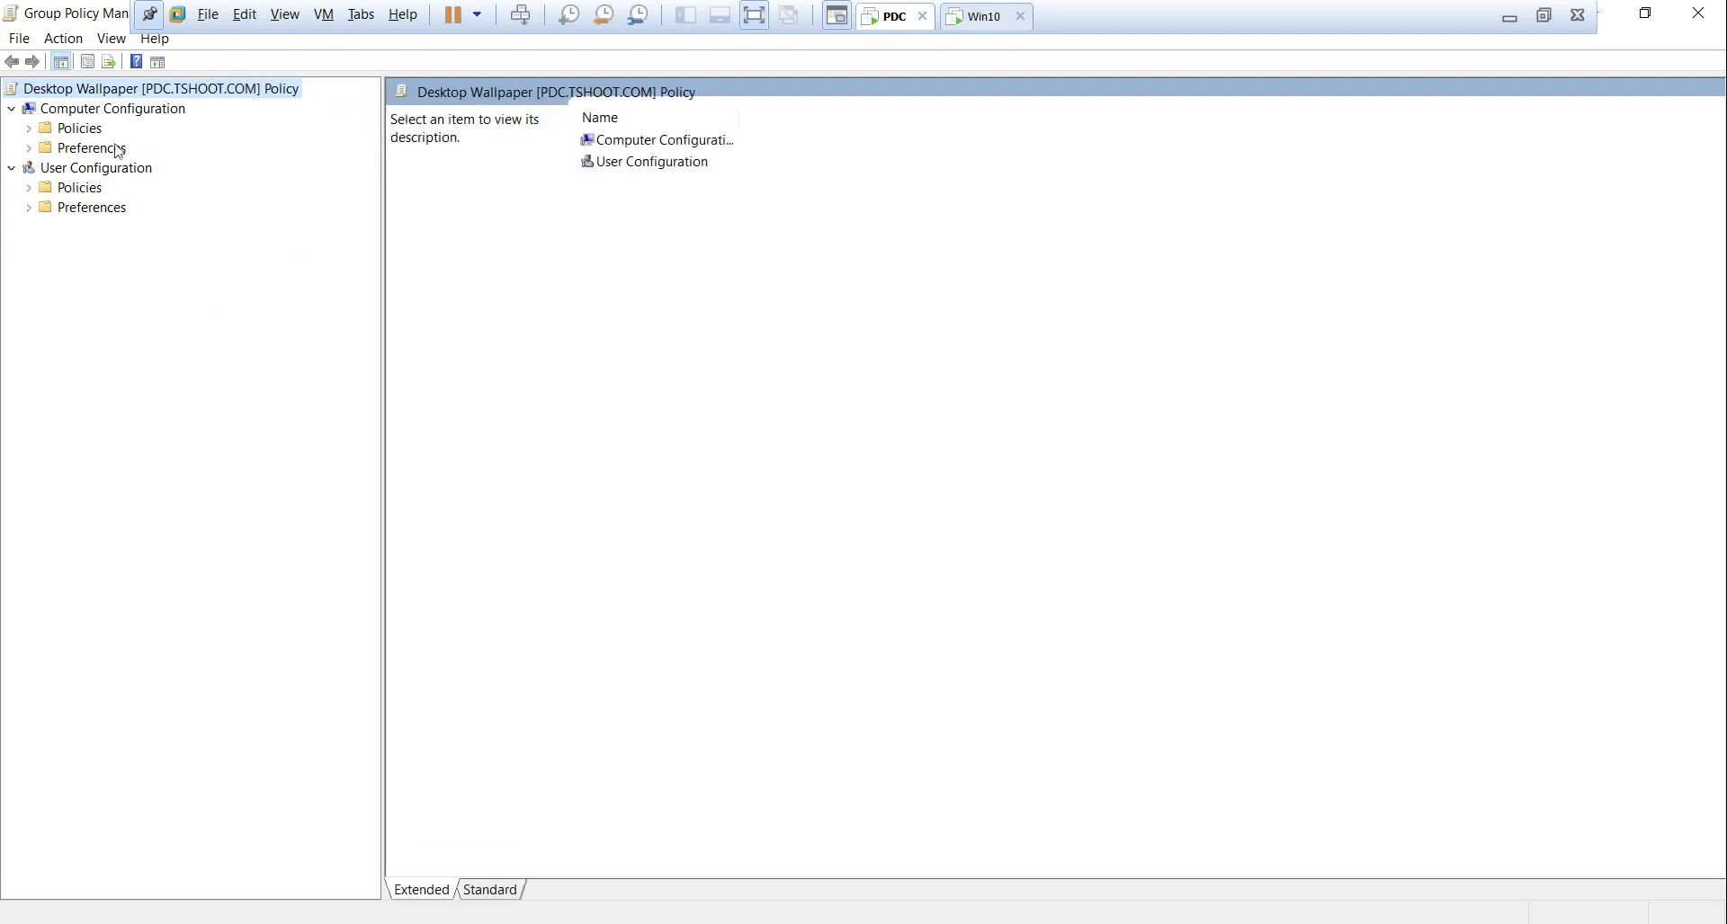
{"action": "double_click", "coordinate": [85, 129]}
{"action": "left_click", "coordinate": [203, 190]}
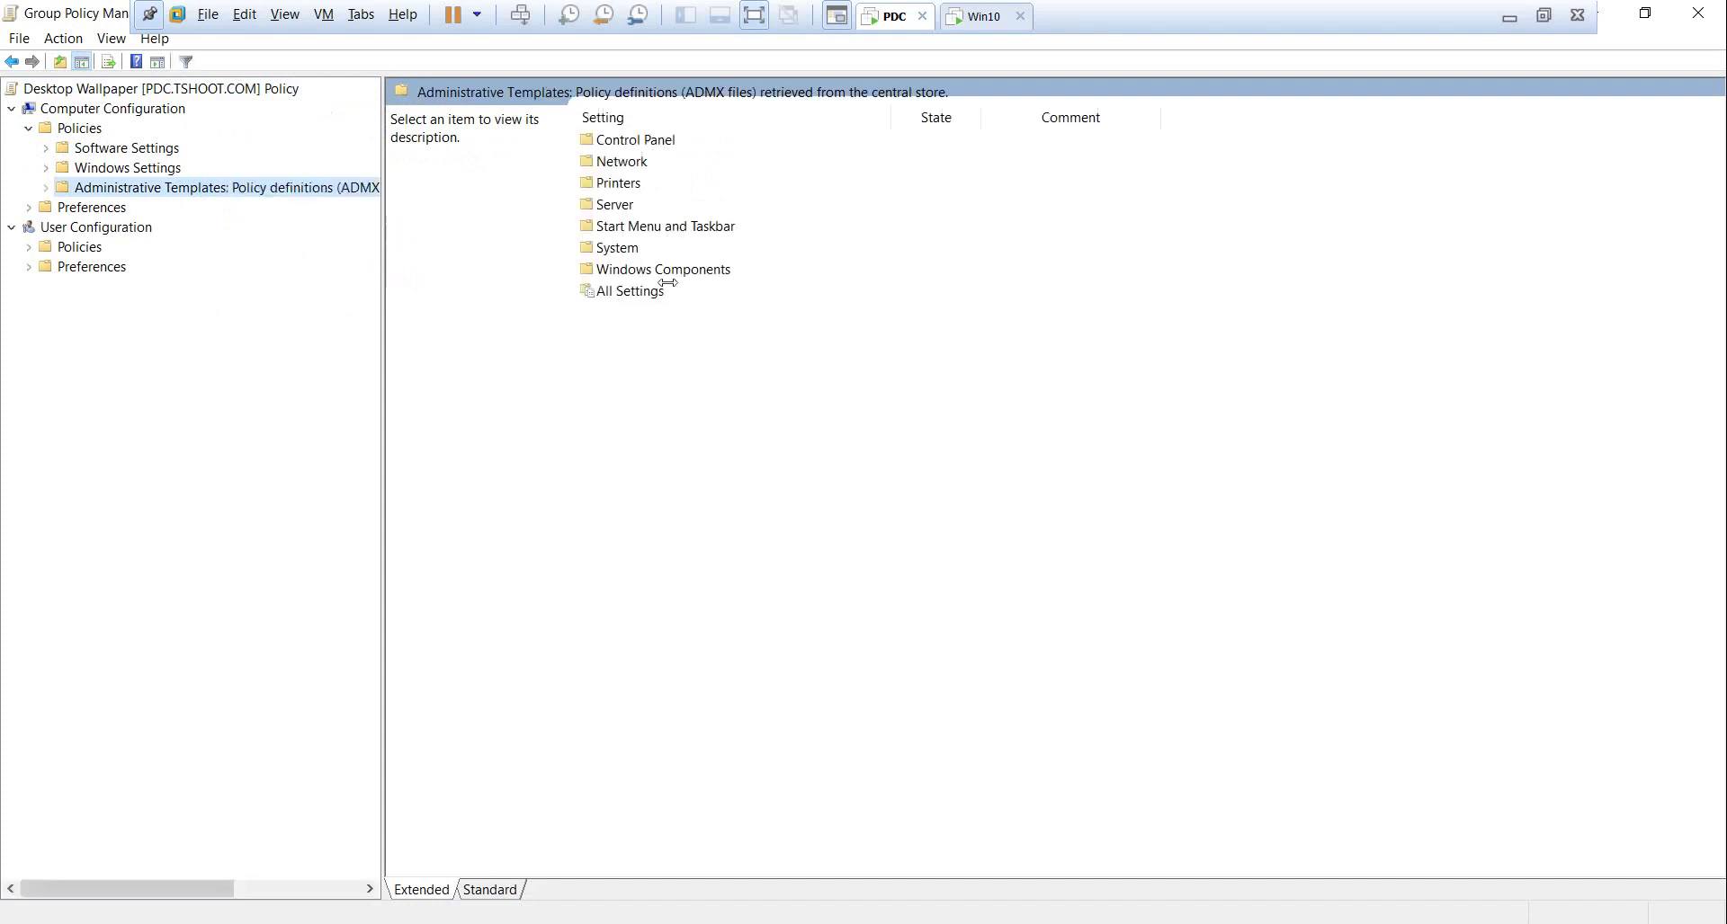
{"action": "left_click_drag", "start_coordinate": [668, 283], "coordinate": [712, 283]}
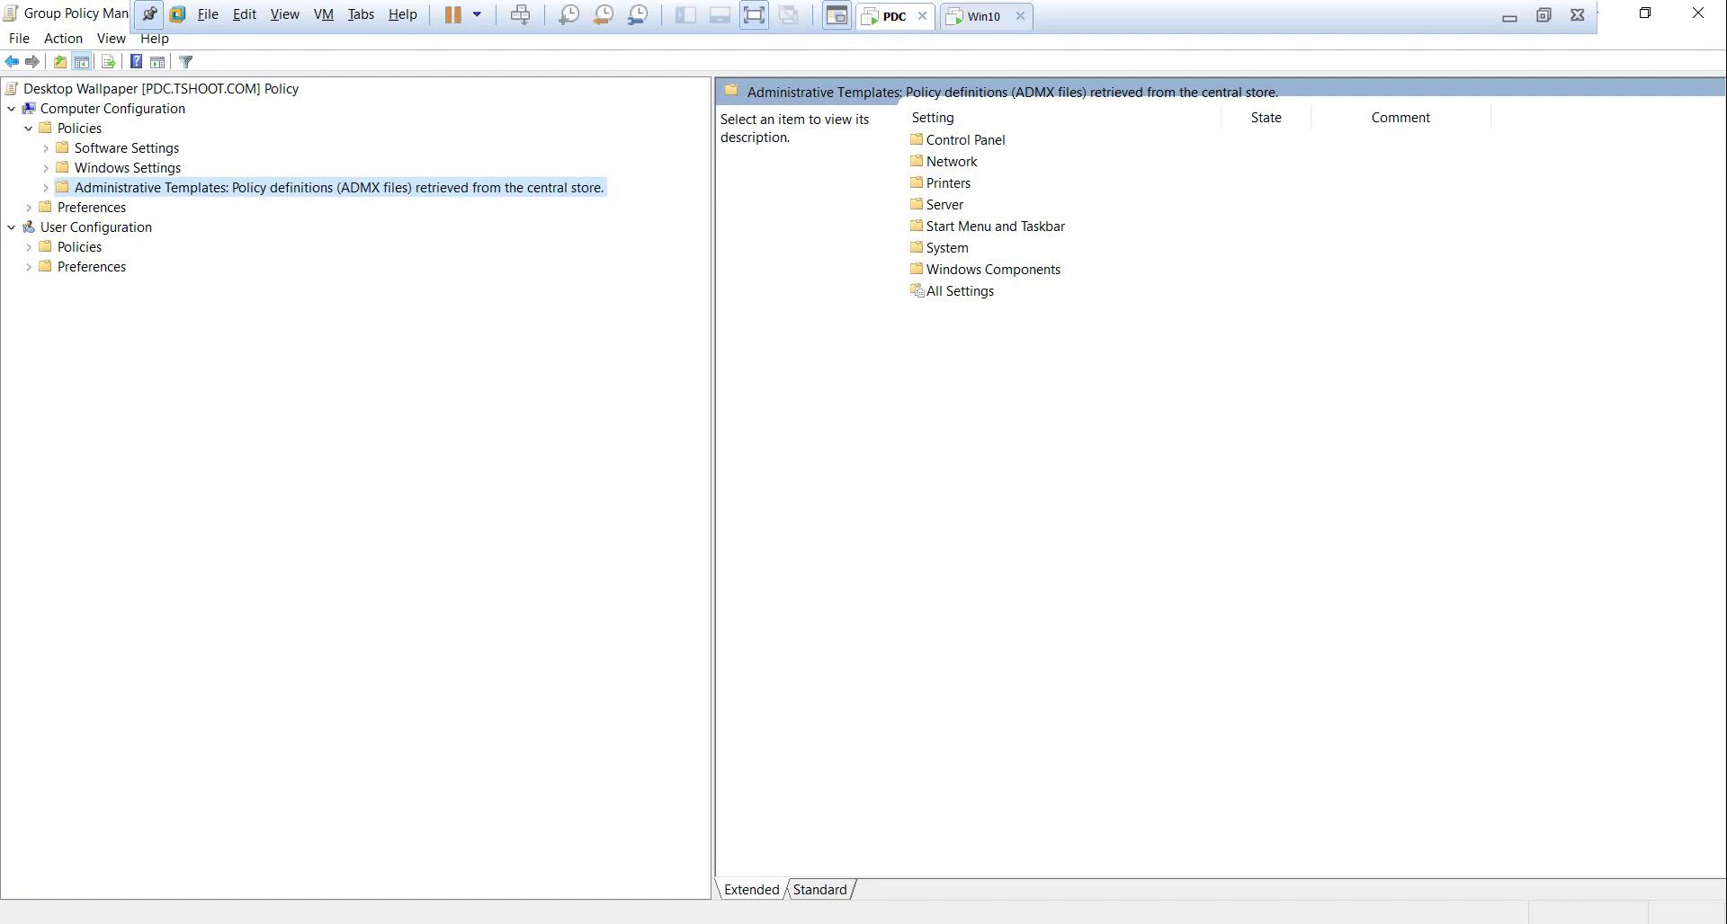
Compare the PolicyDefinitions folder in the SYSVOL Policies share with the local one in C:\Windows
{"action": "mouse_move", "coordinate": [275, 911]}
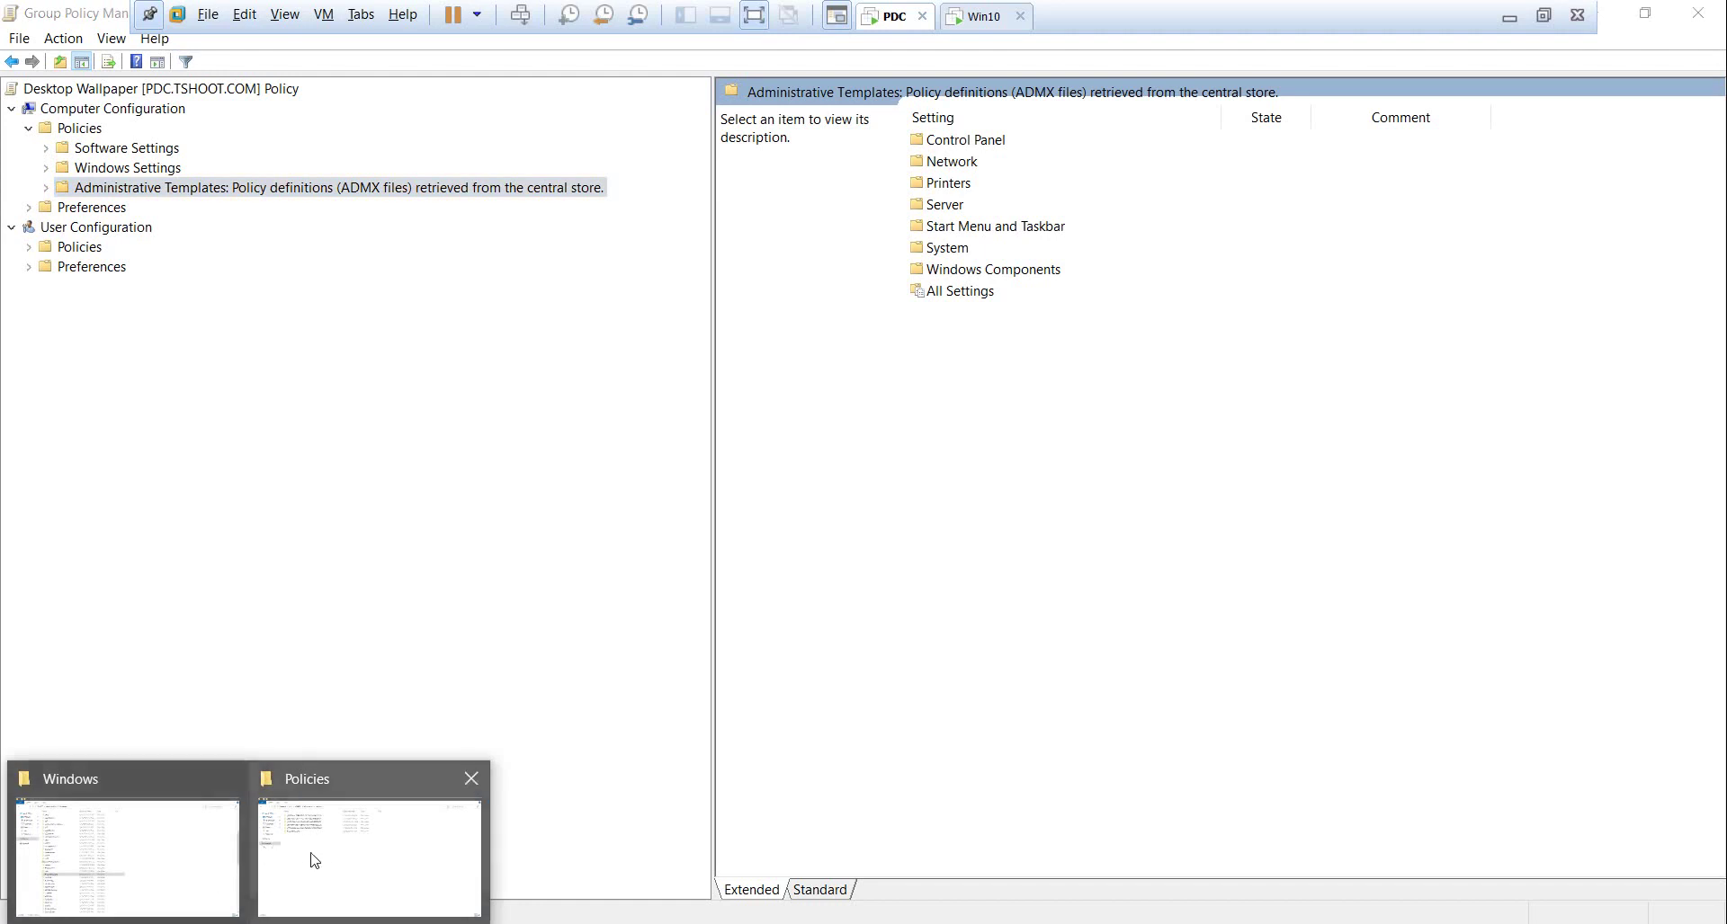
{"action": "left_click", "coordinate": [340, 864]}
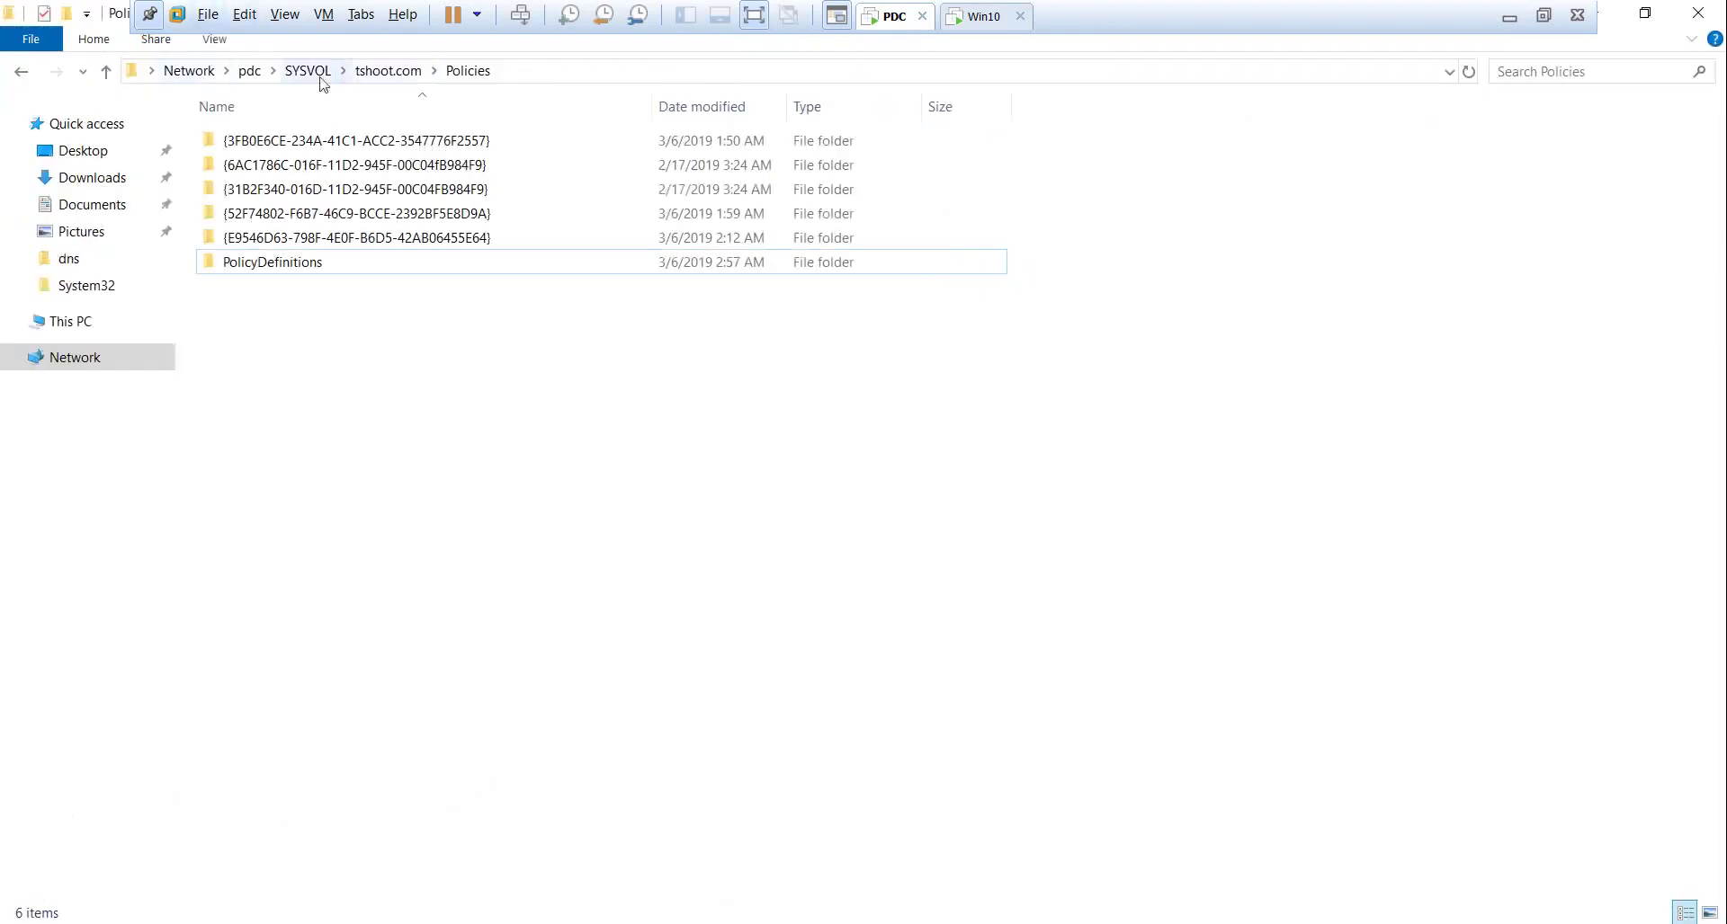
{"action": "left_click", "coordinate": [167, 921]}
{"action": "left_click", "coordinate": [165, 870]}
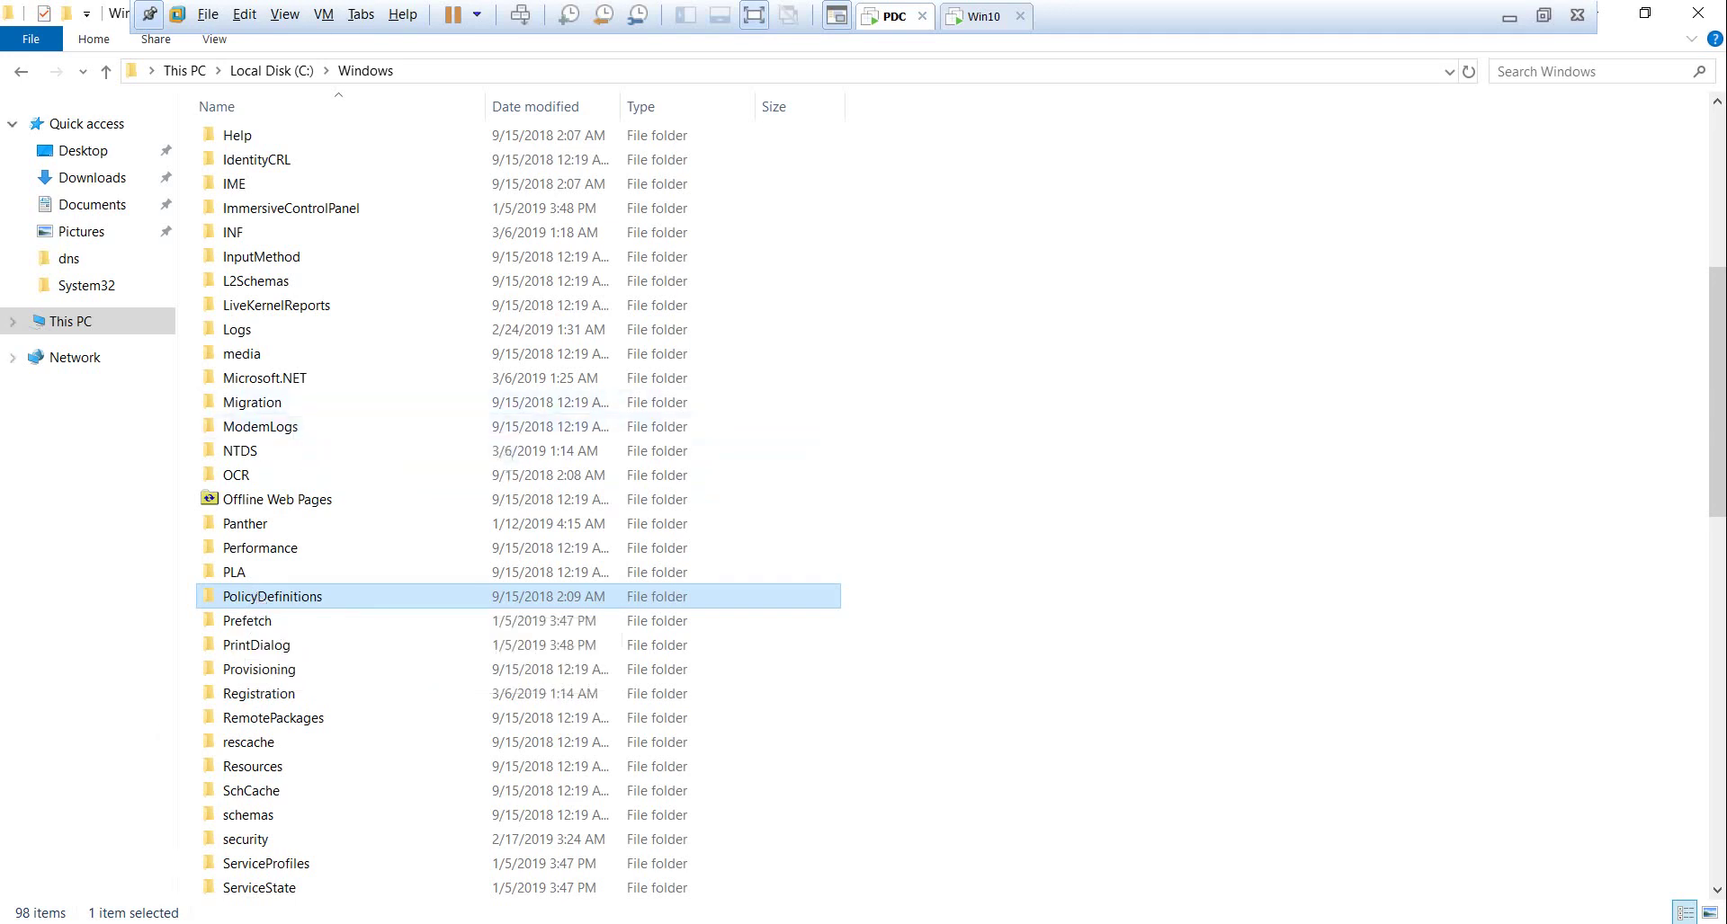
{"action": "left_click", "coordinate": [248, 922]}
{"action": "left_click", "coordinate": [343, 859]}
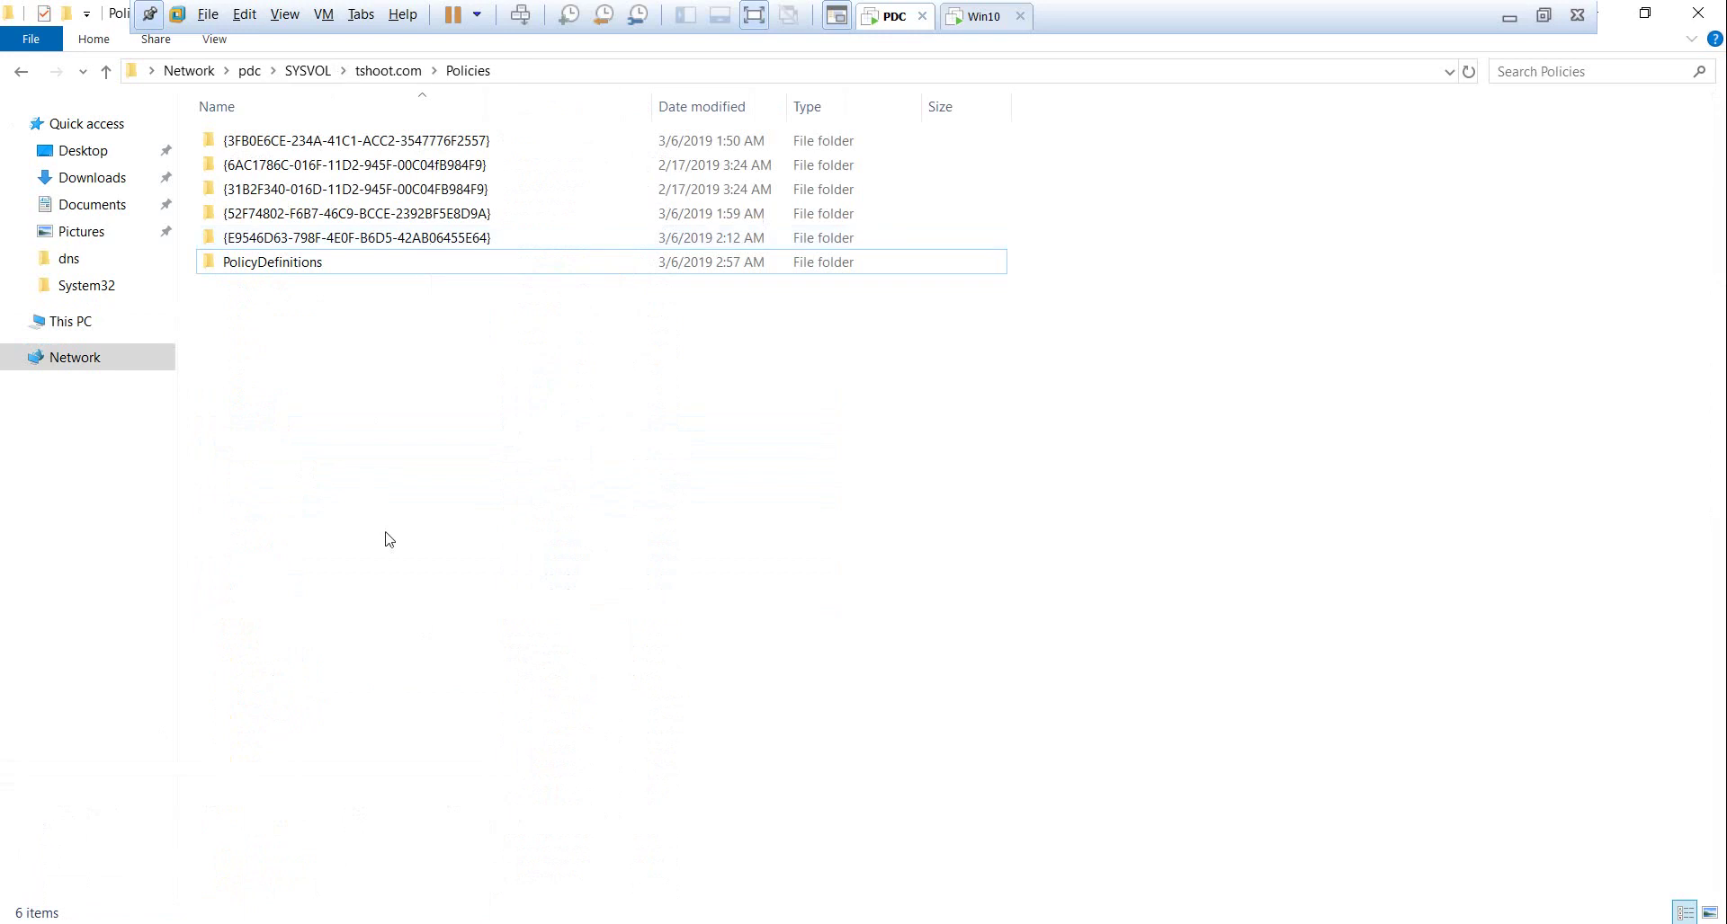
In the Desktop Wallpaper policy editor, narrow the tree and expand Administrative Templates under the User Configuration policies
{"action": "key", "text": "alt+Tab"}
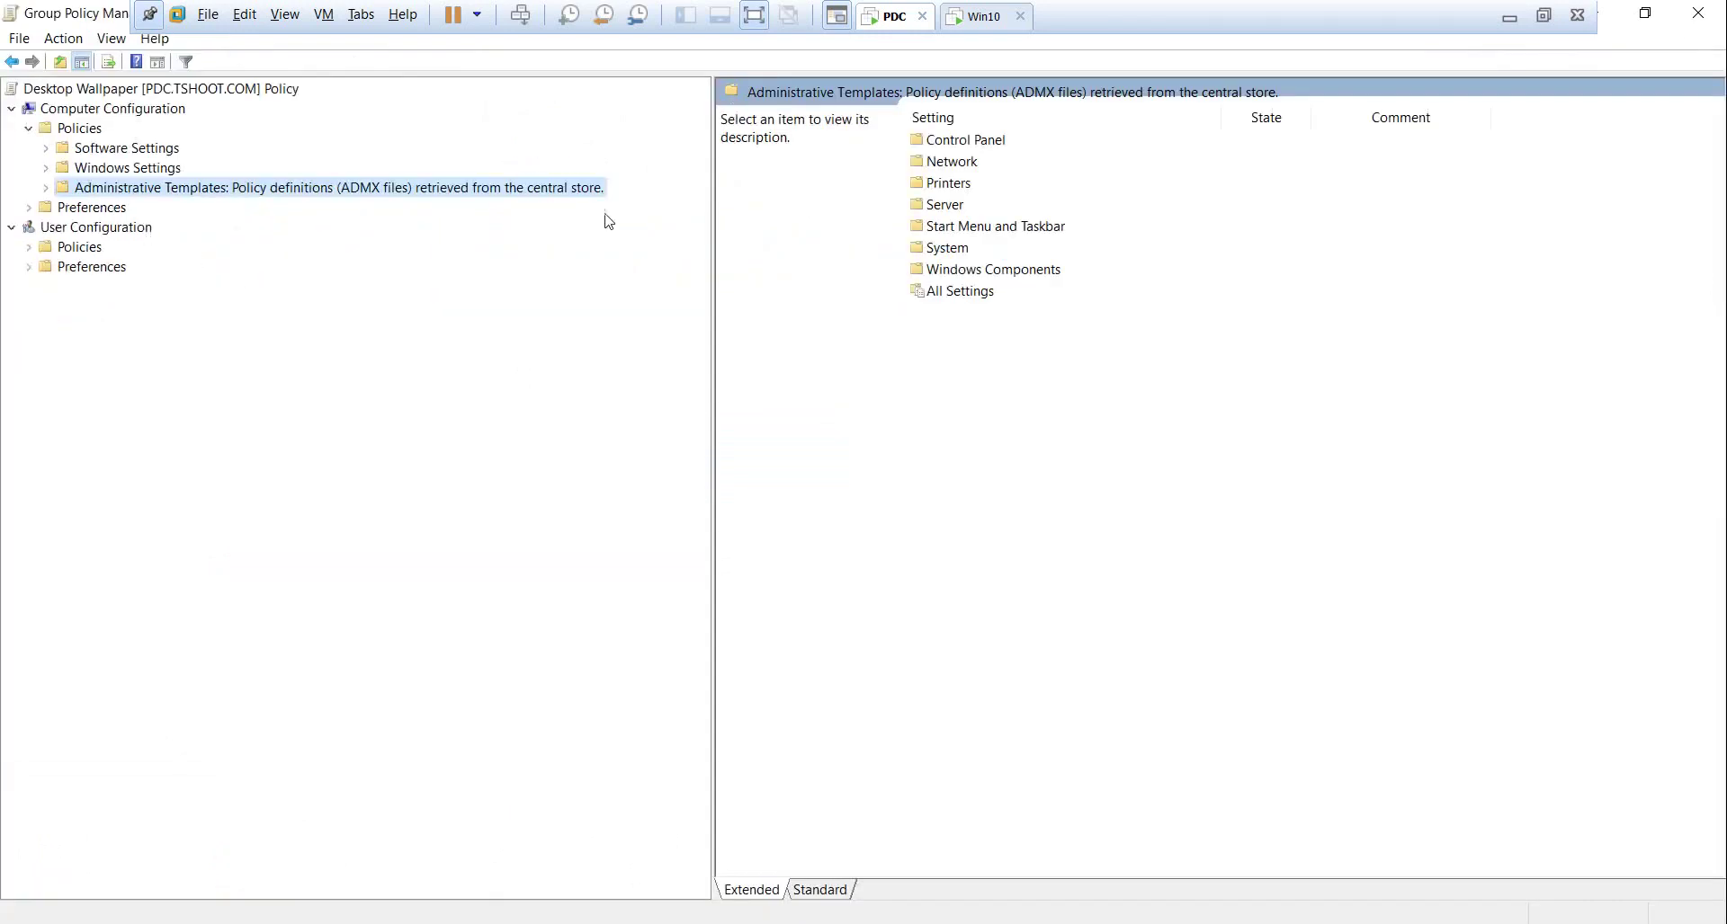
{"action": "left_click_drag", "start_coordinate": [713, 277], "coordinate": [401, 277]}
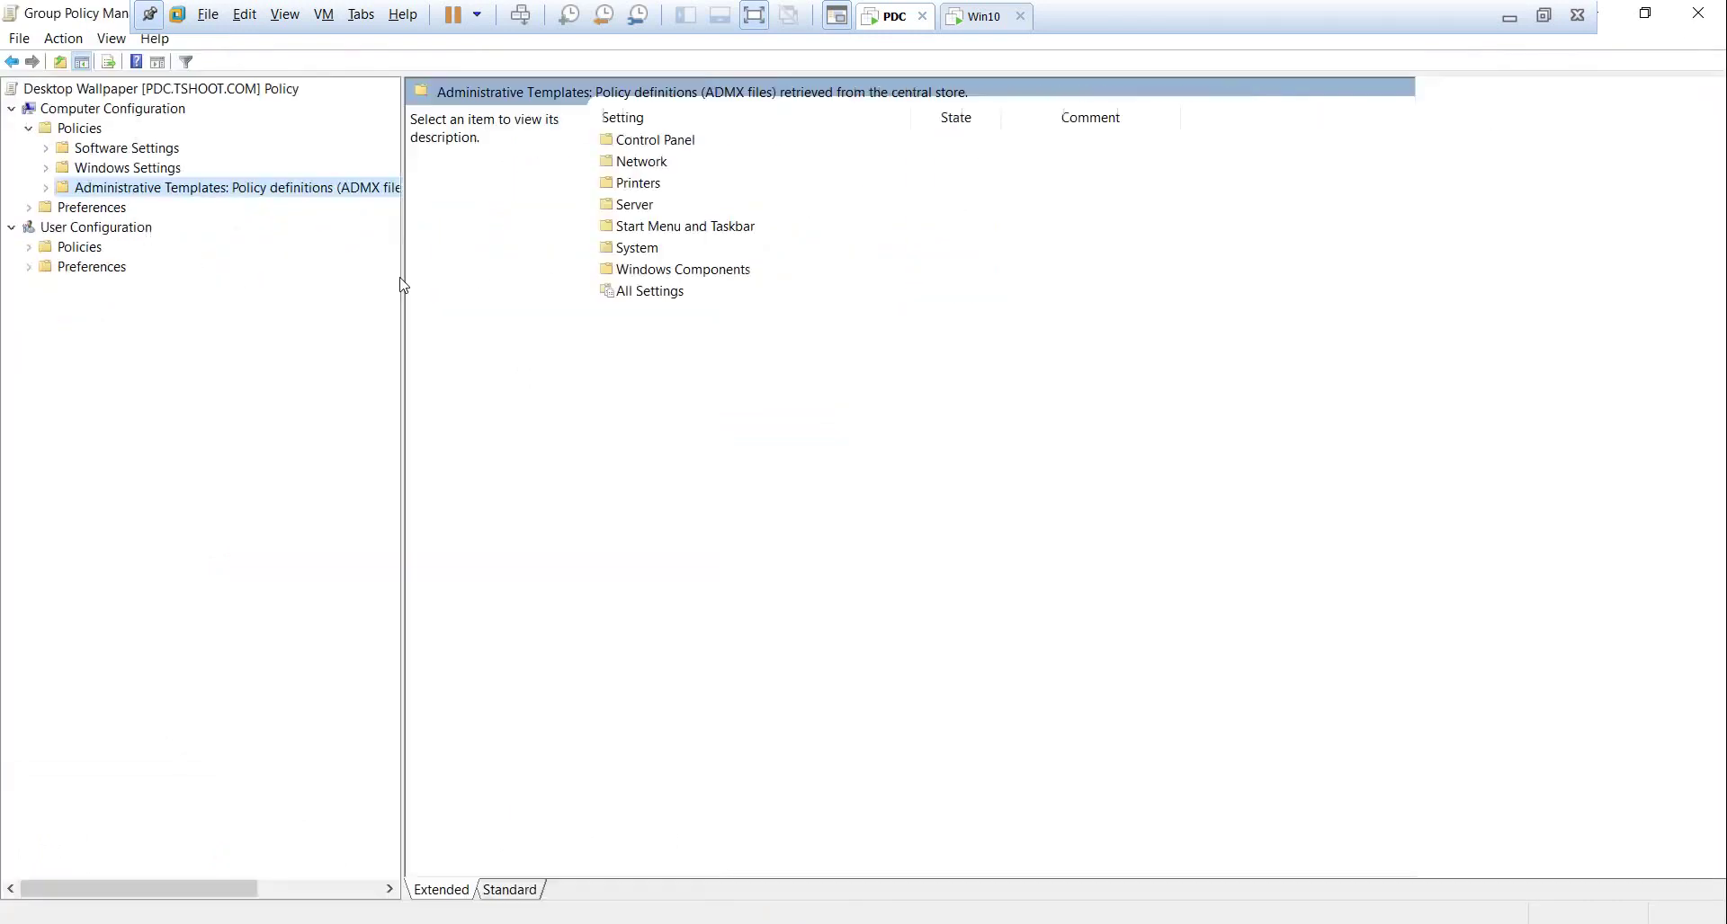
{"action": "double_click", "coordinate": [79, 248]}
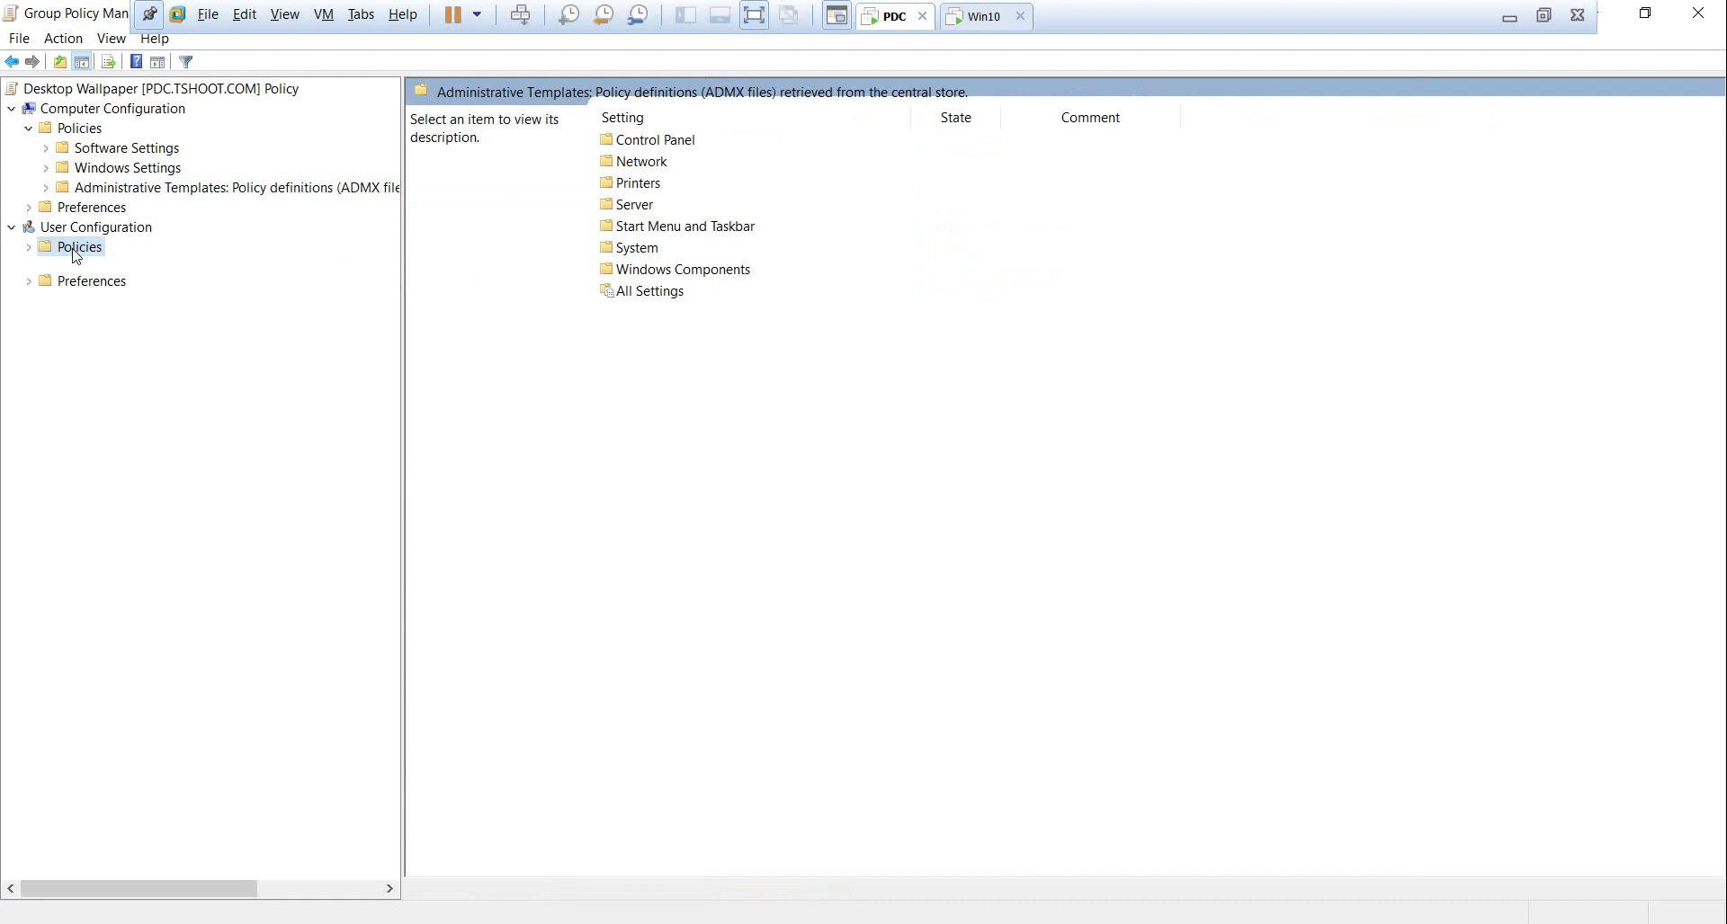
{"action": "left_click", "coordinate": [106, 308]}
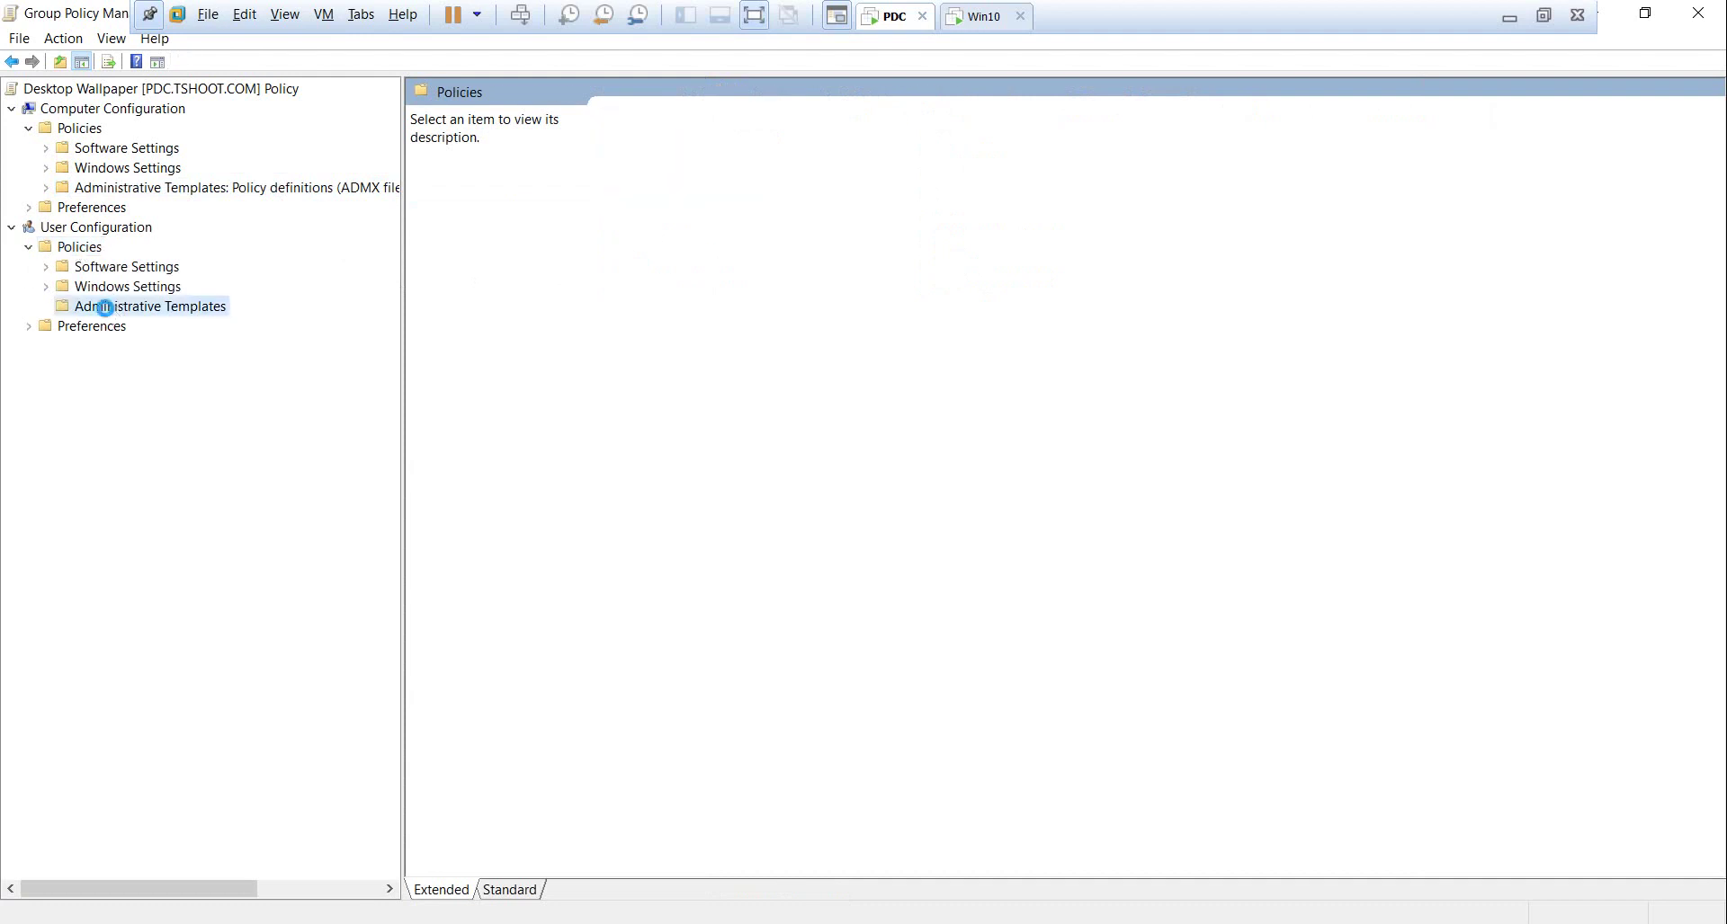
{"action": "left_click", "coordinate": [46, 307]}
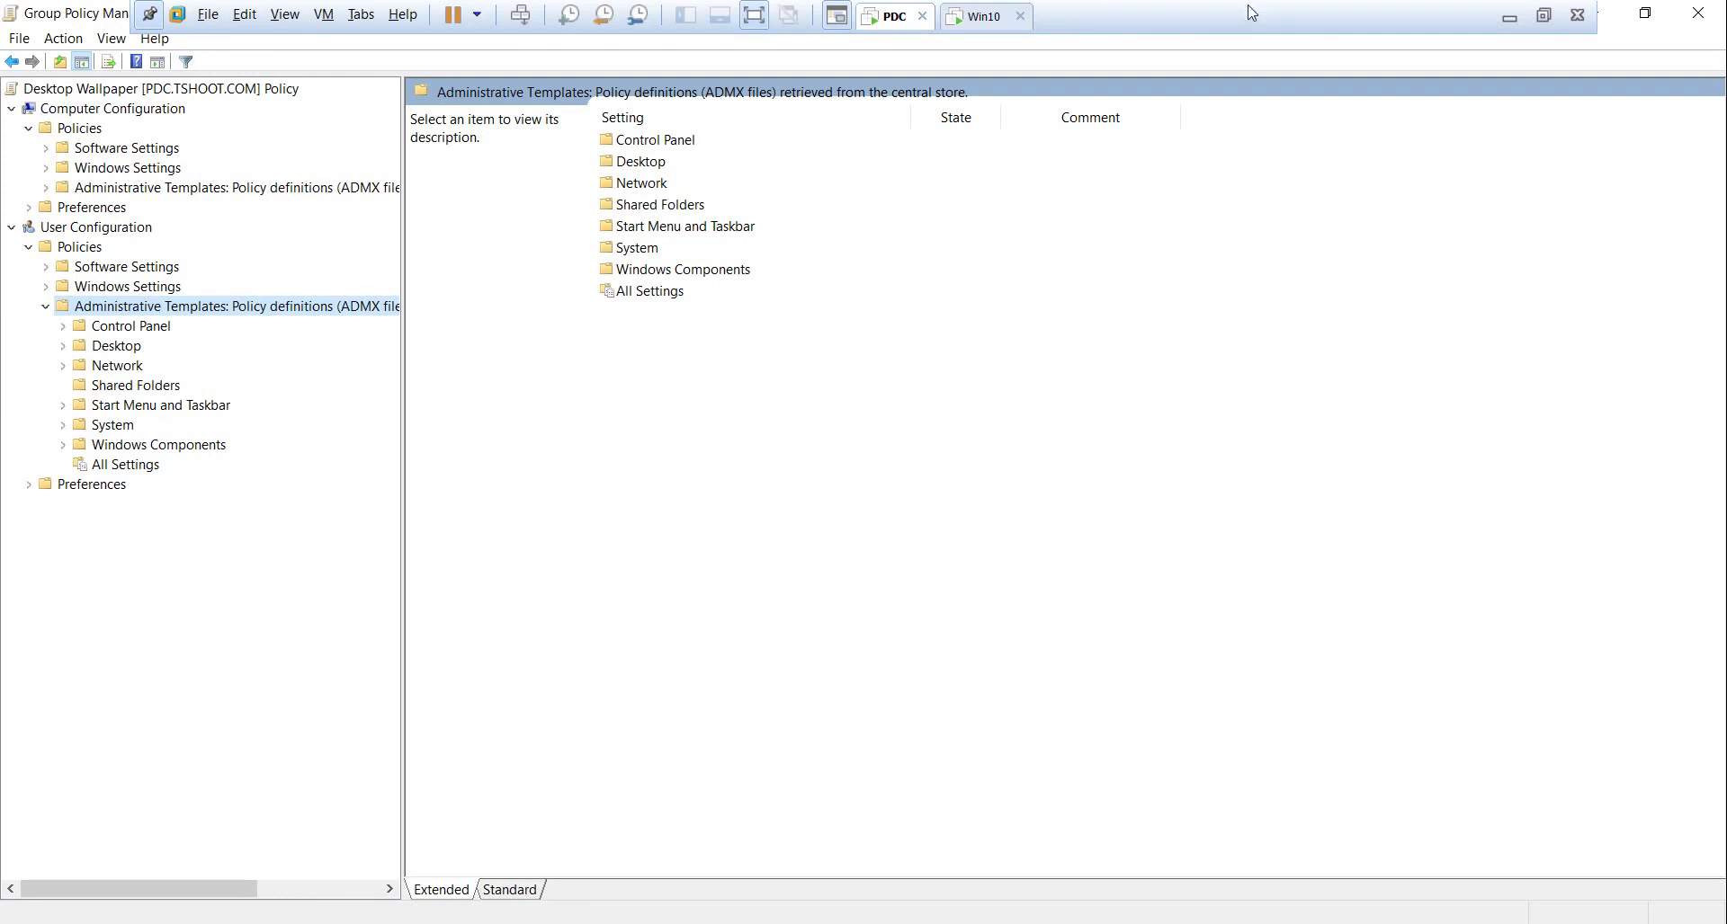
Minimize the virtual machine and open the PROGRAMS folder on the host's Local Disk (D:) in File Explorer
{"action": "left_click", "coordinate": [1510, 17]}
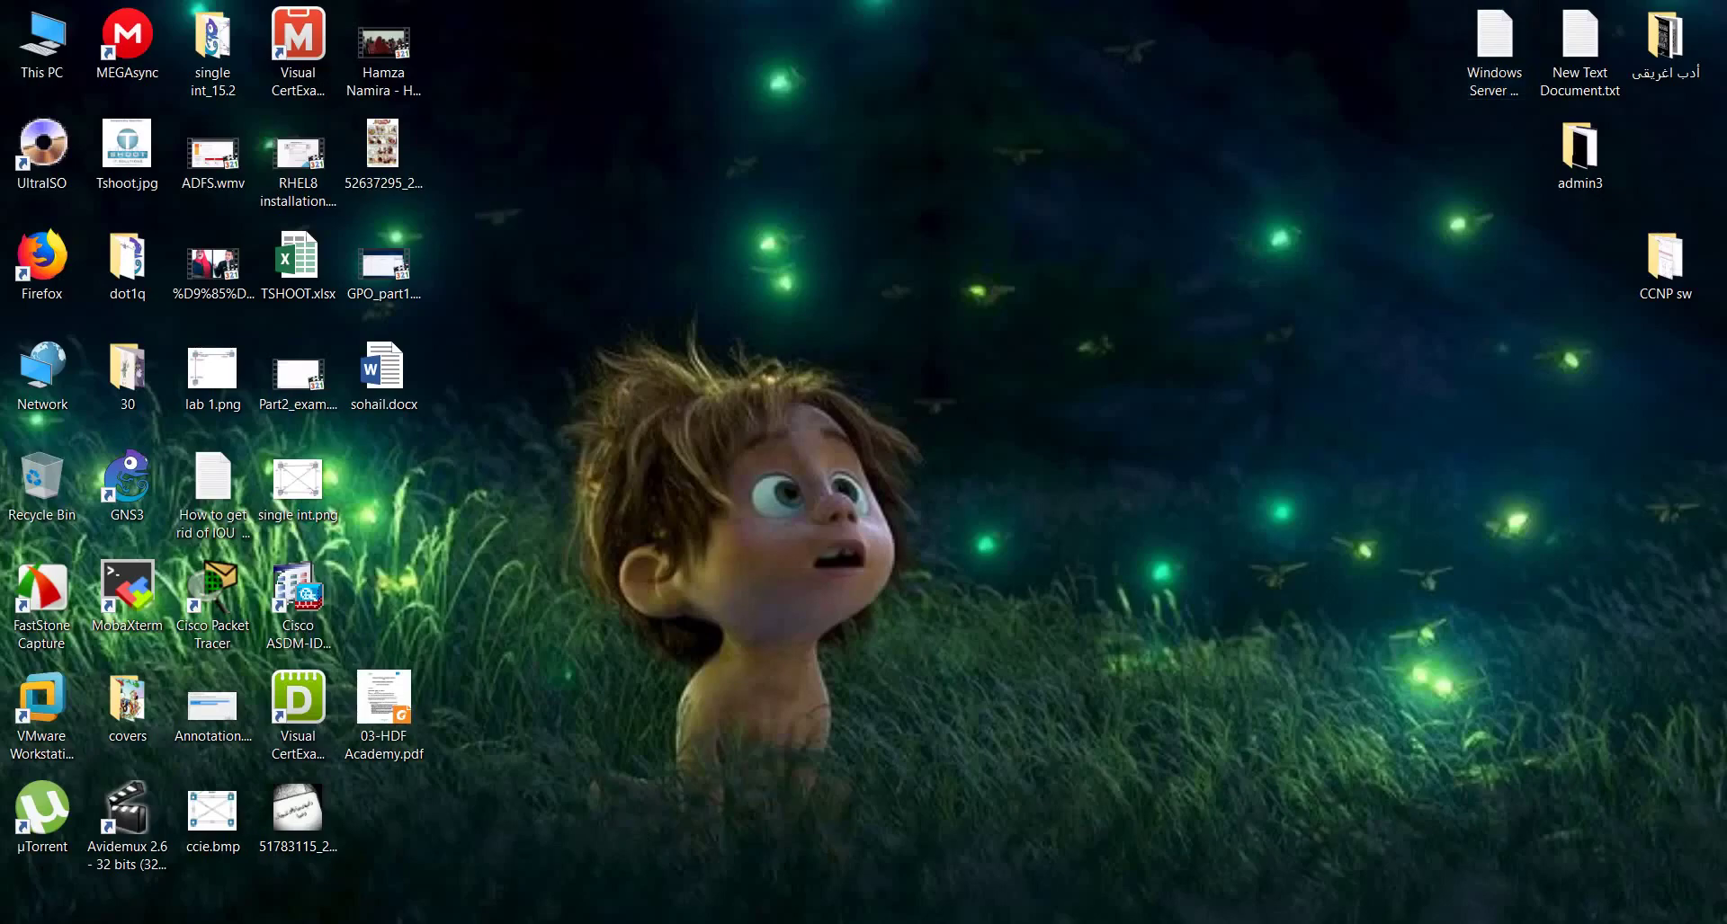
{"action": "key", "text": "super+e"}
{"action": "left_click", "coordinate": [126, 580]}
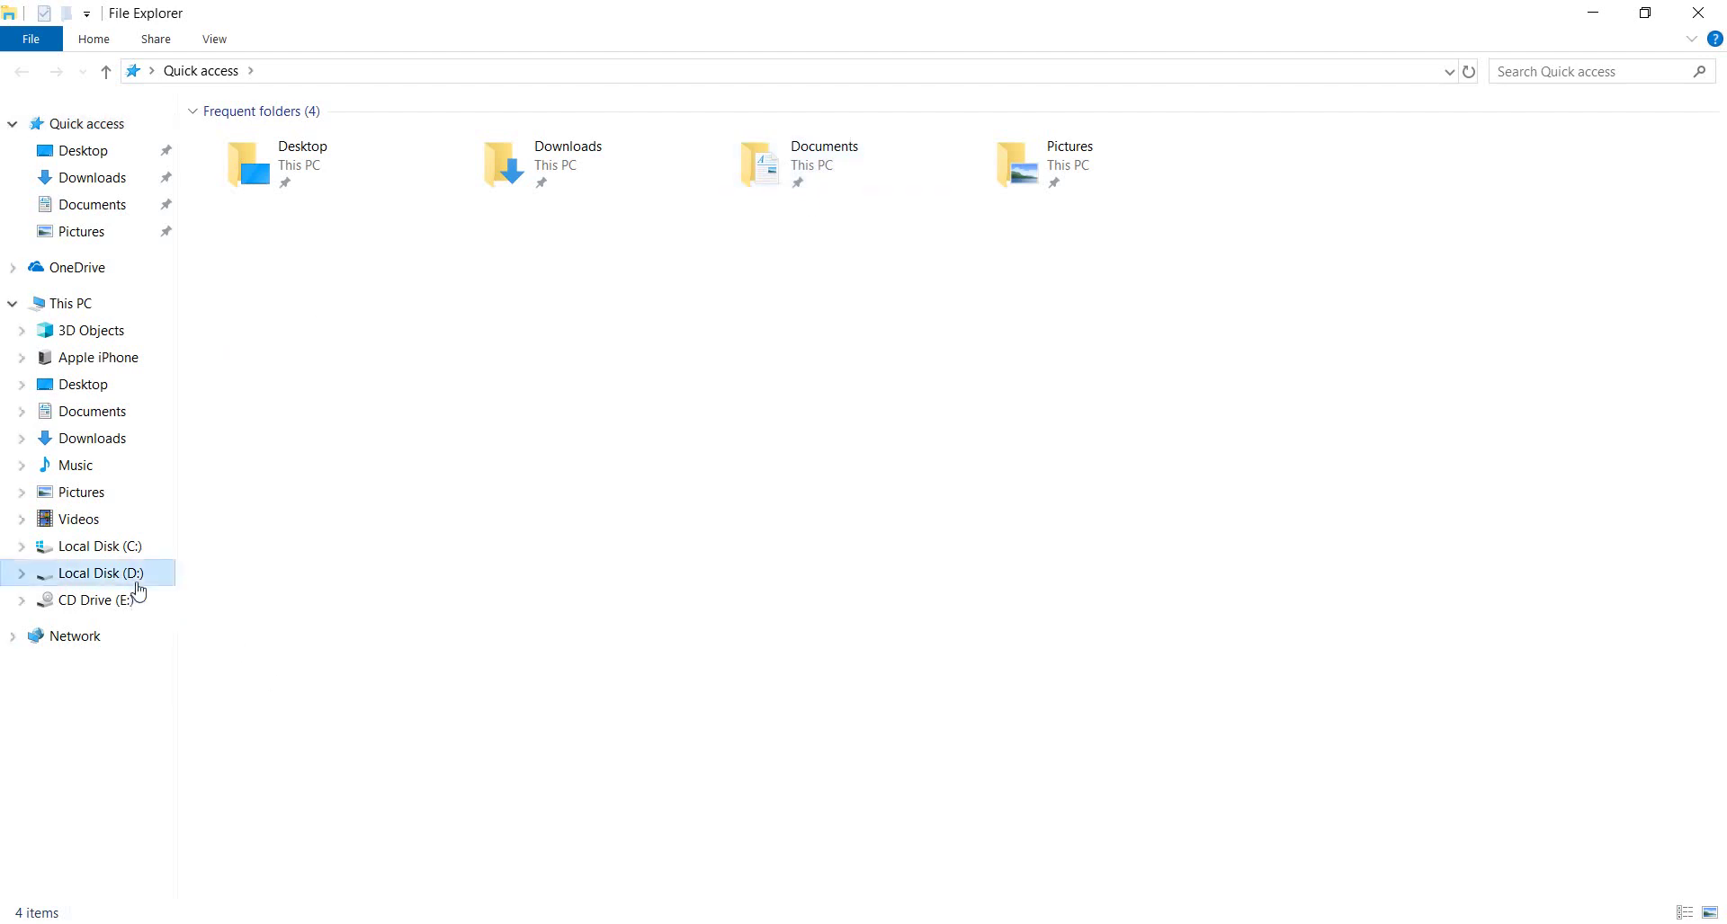
{"action": "left_click", "coordinate": [326, 580]}
{"action": "key", "text": "p"}
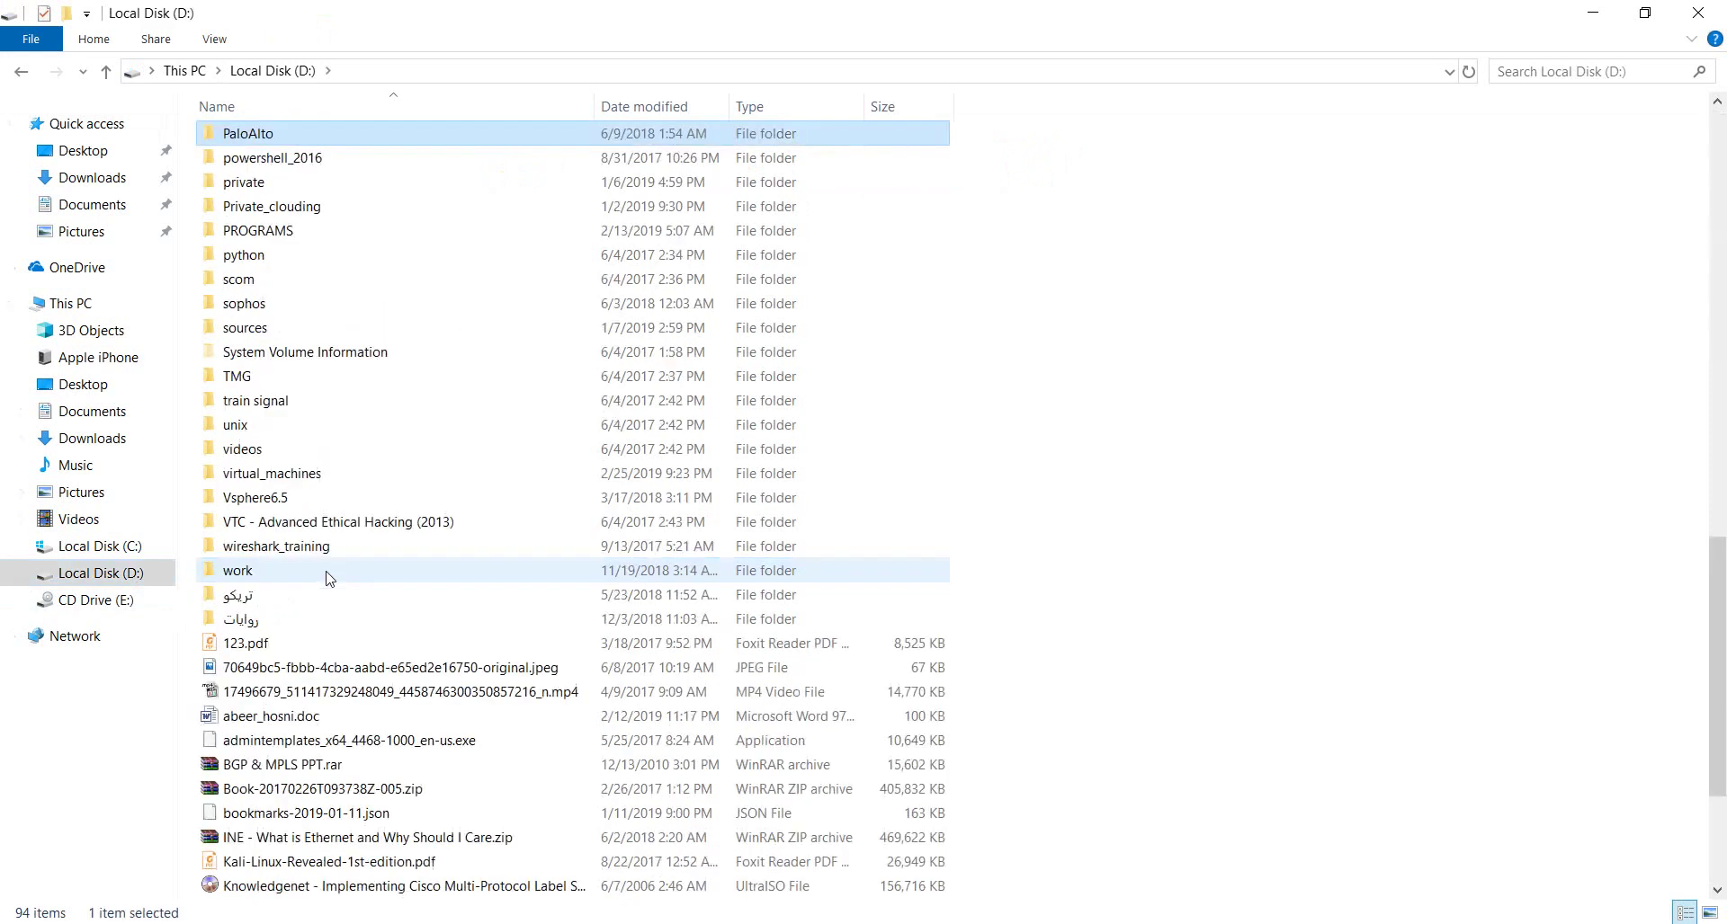
{"action": "left_click", "coordinate": [281, 236]}
{"action": "left_click", "coordinate": [307, 362]}
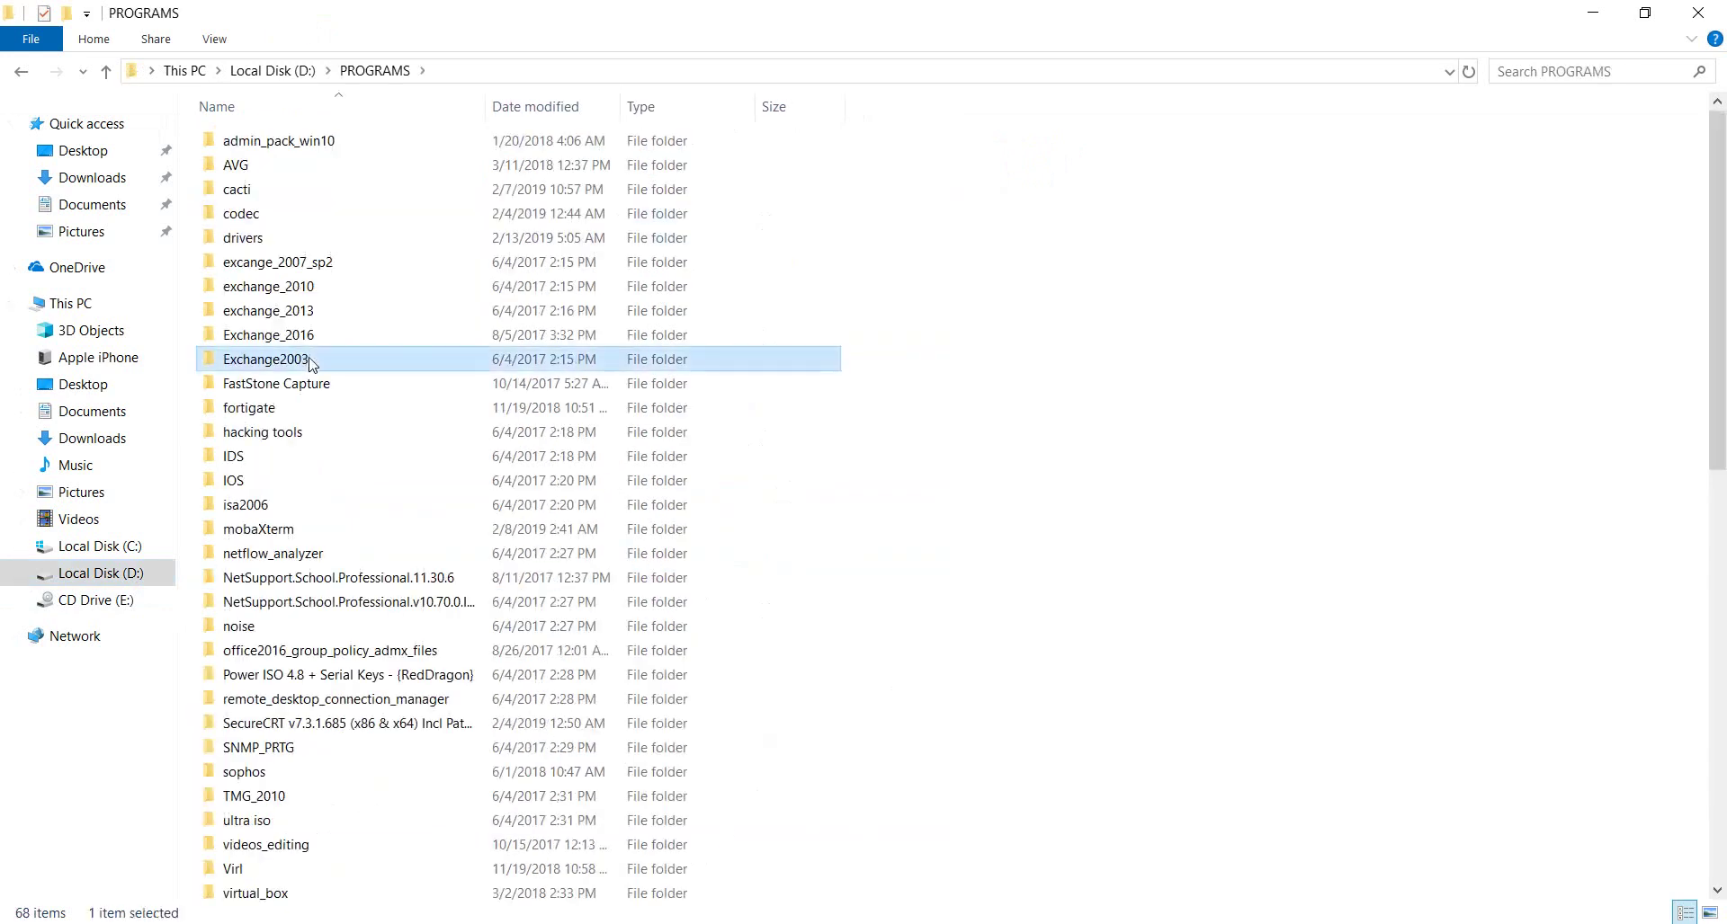
Look through the PROGRAMS folder and the root of drive D: for the Office administrative template files
{"action": "left_click", "coordinate": [291, 417]}
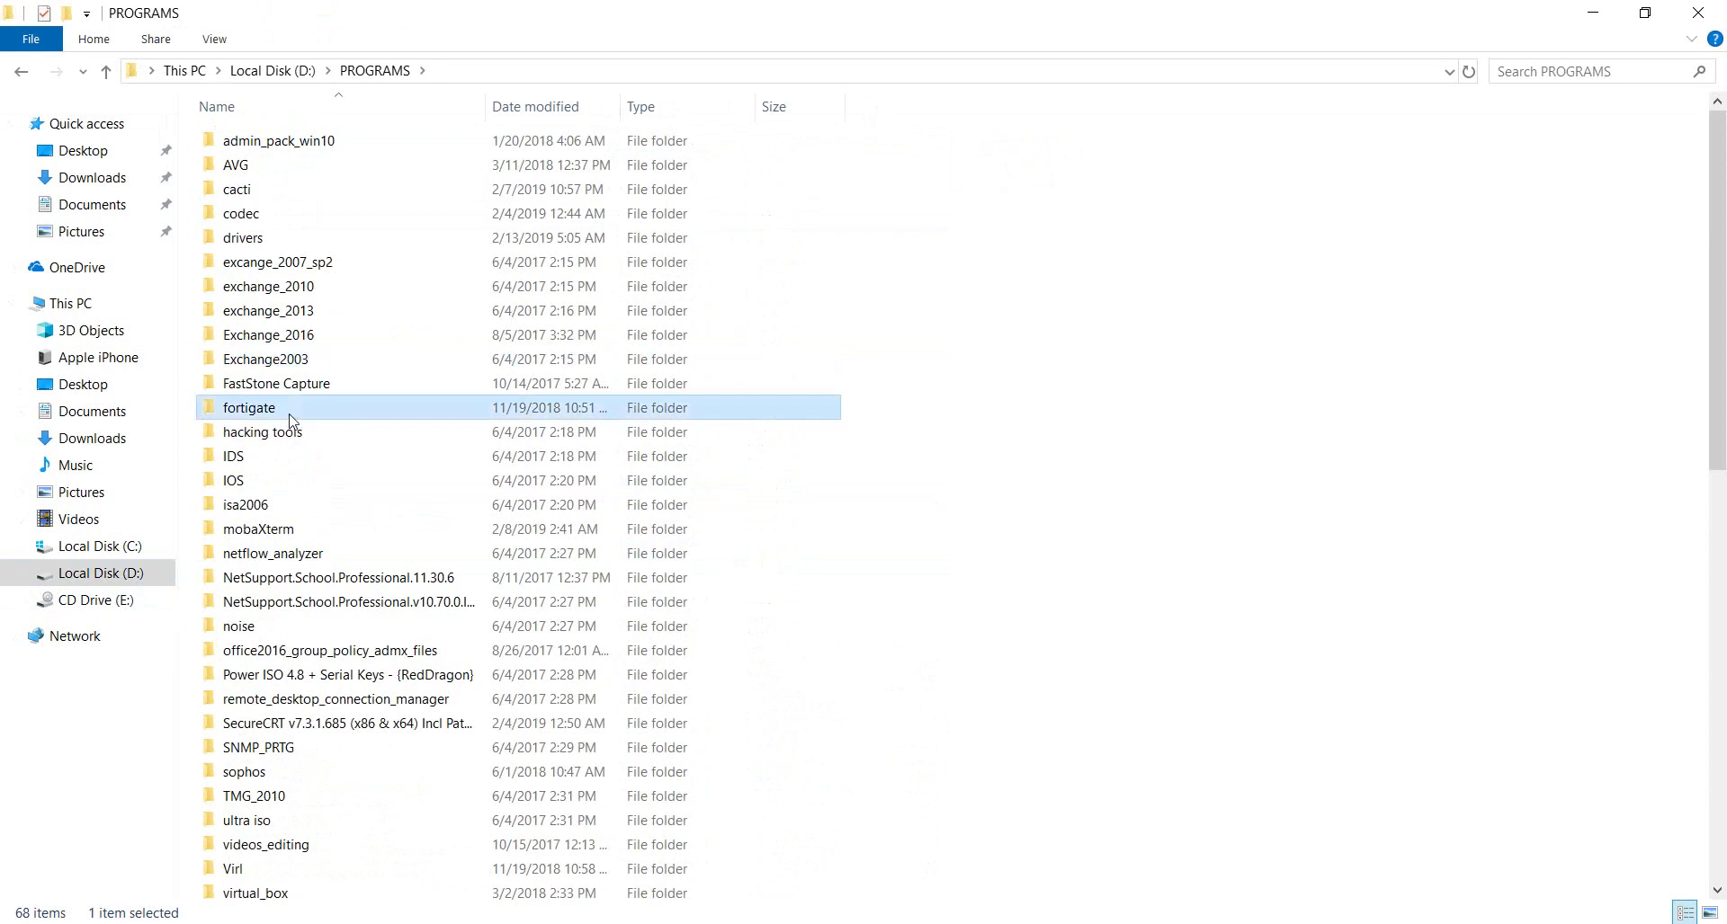
{"action": "scroll", "coordinate": [305, 450], "scroll_direction": "down", "scroll_amount": 4}
{"action": "scroll", "coordinate": [333, 584], "scroll_direction": "up", "scroll_amount": 4}
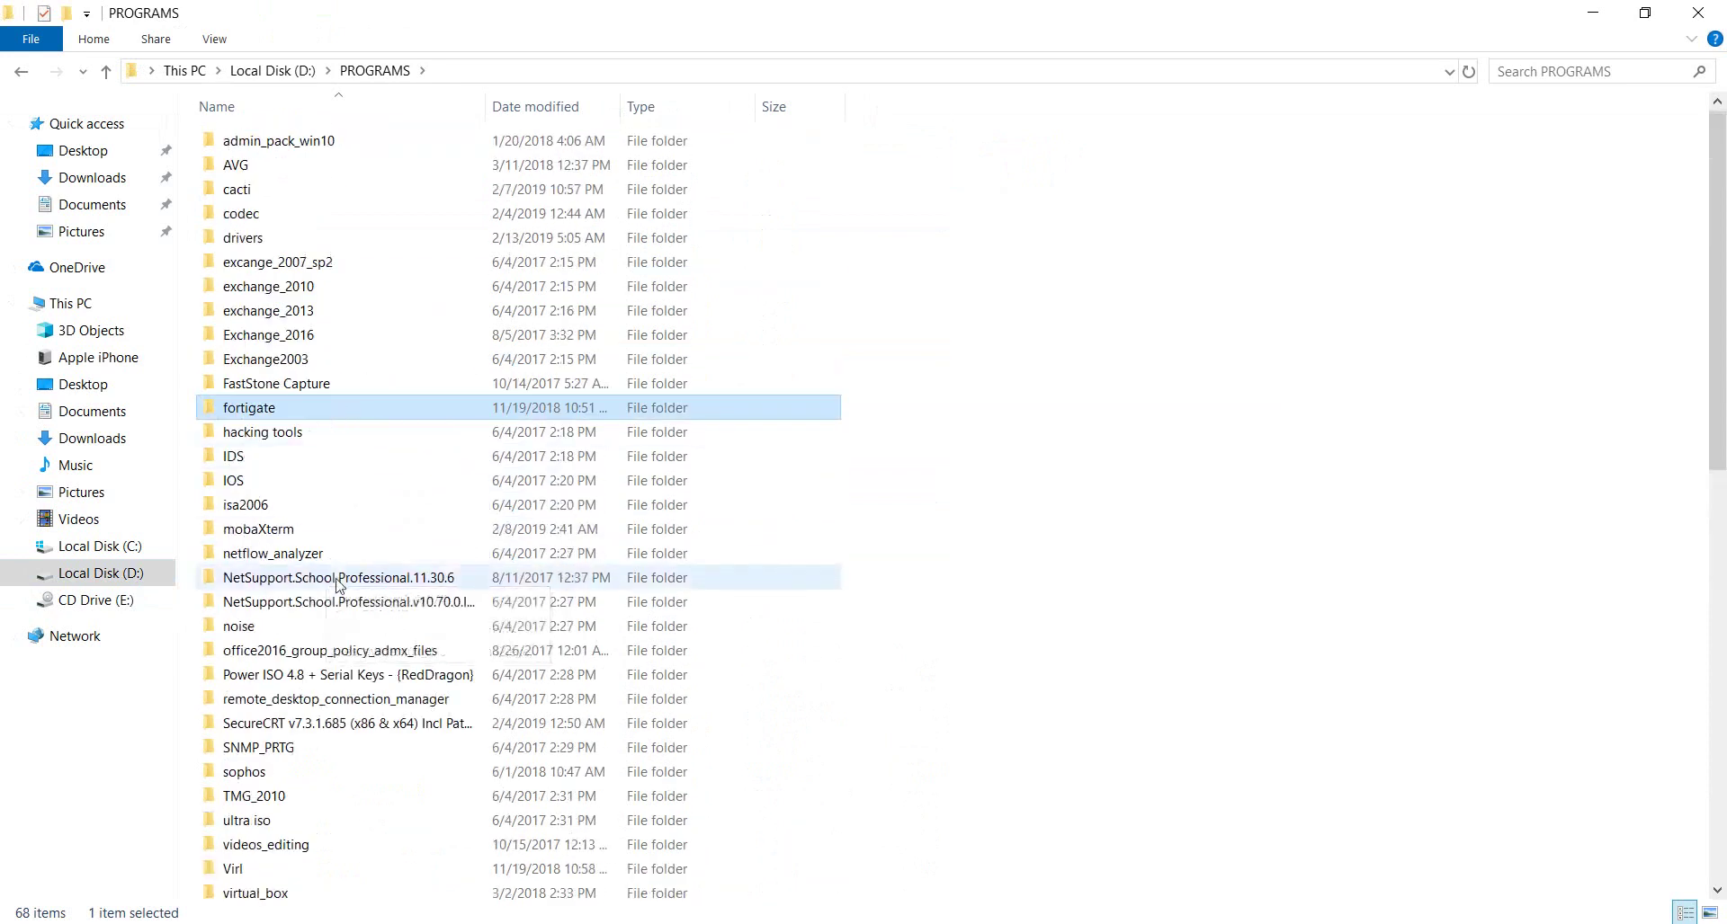
{"action": "scroll", "coordinate": [340, 585], "scroll_direction": "down", "scroll_amount": 5}
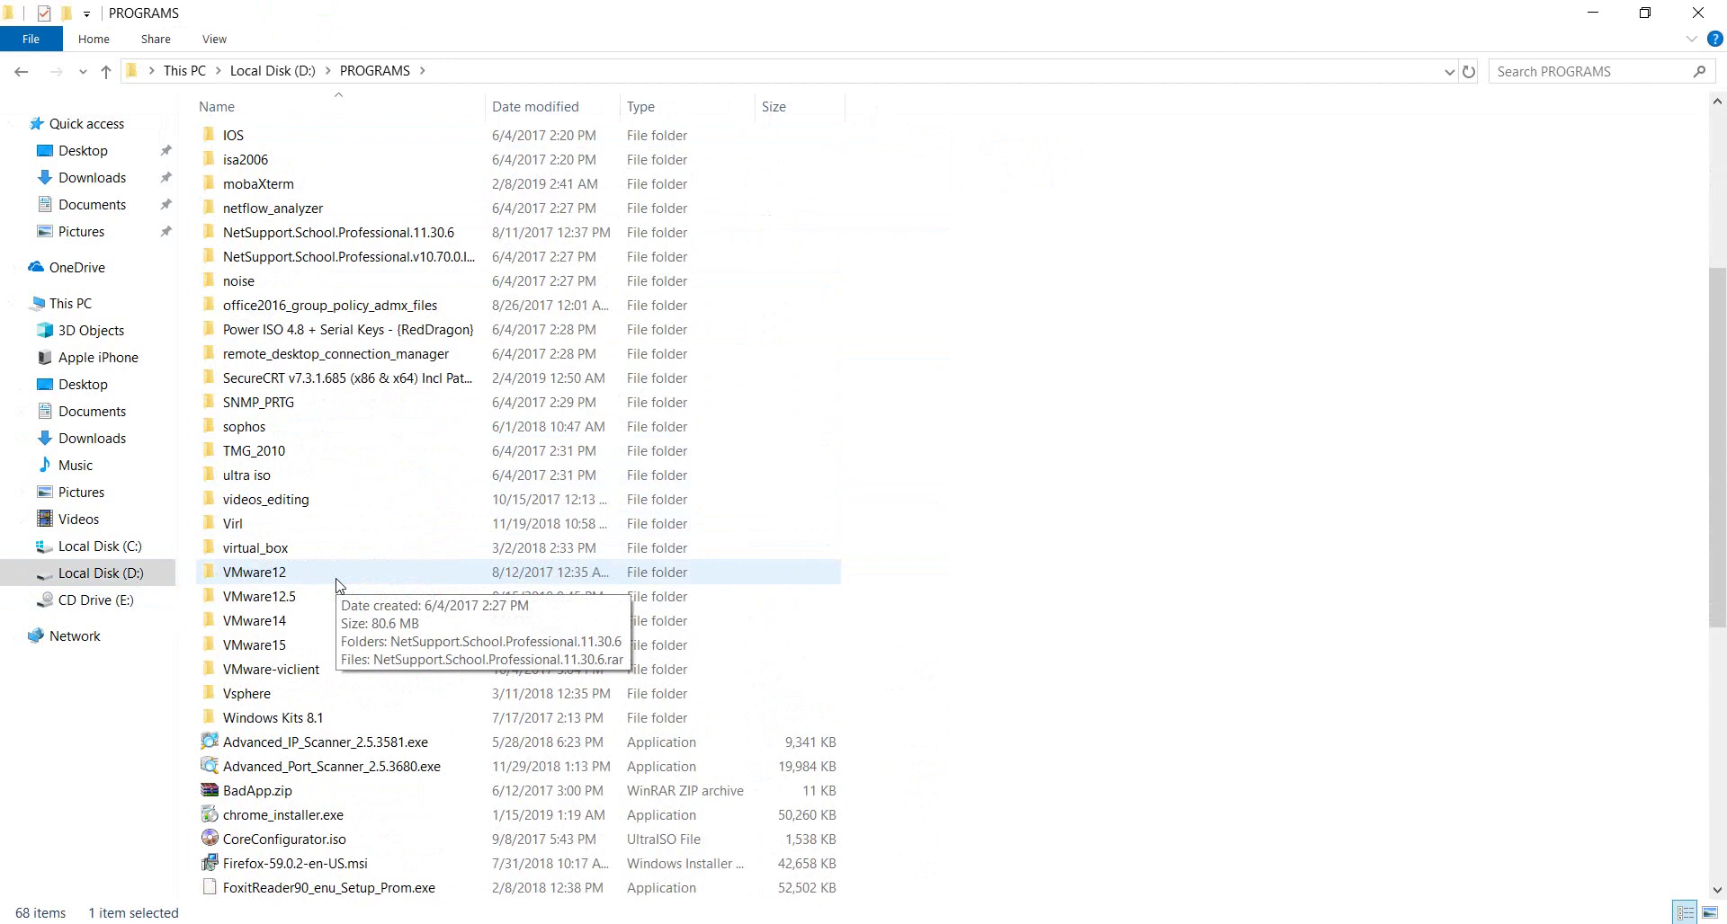
{"action": "left_click", "coordinate": [272, 70]}
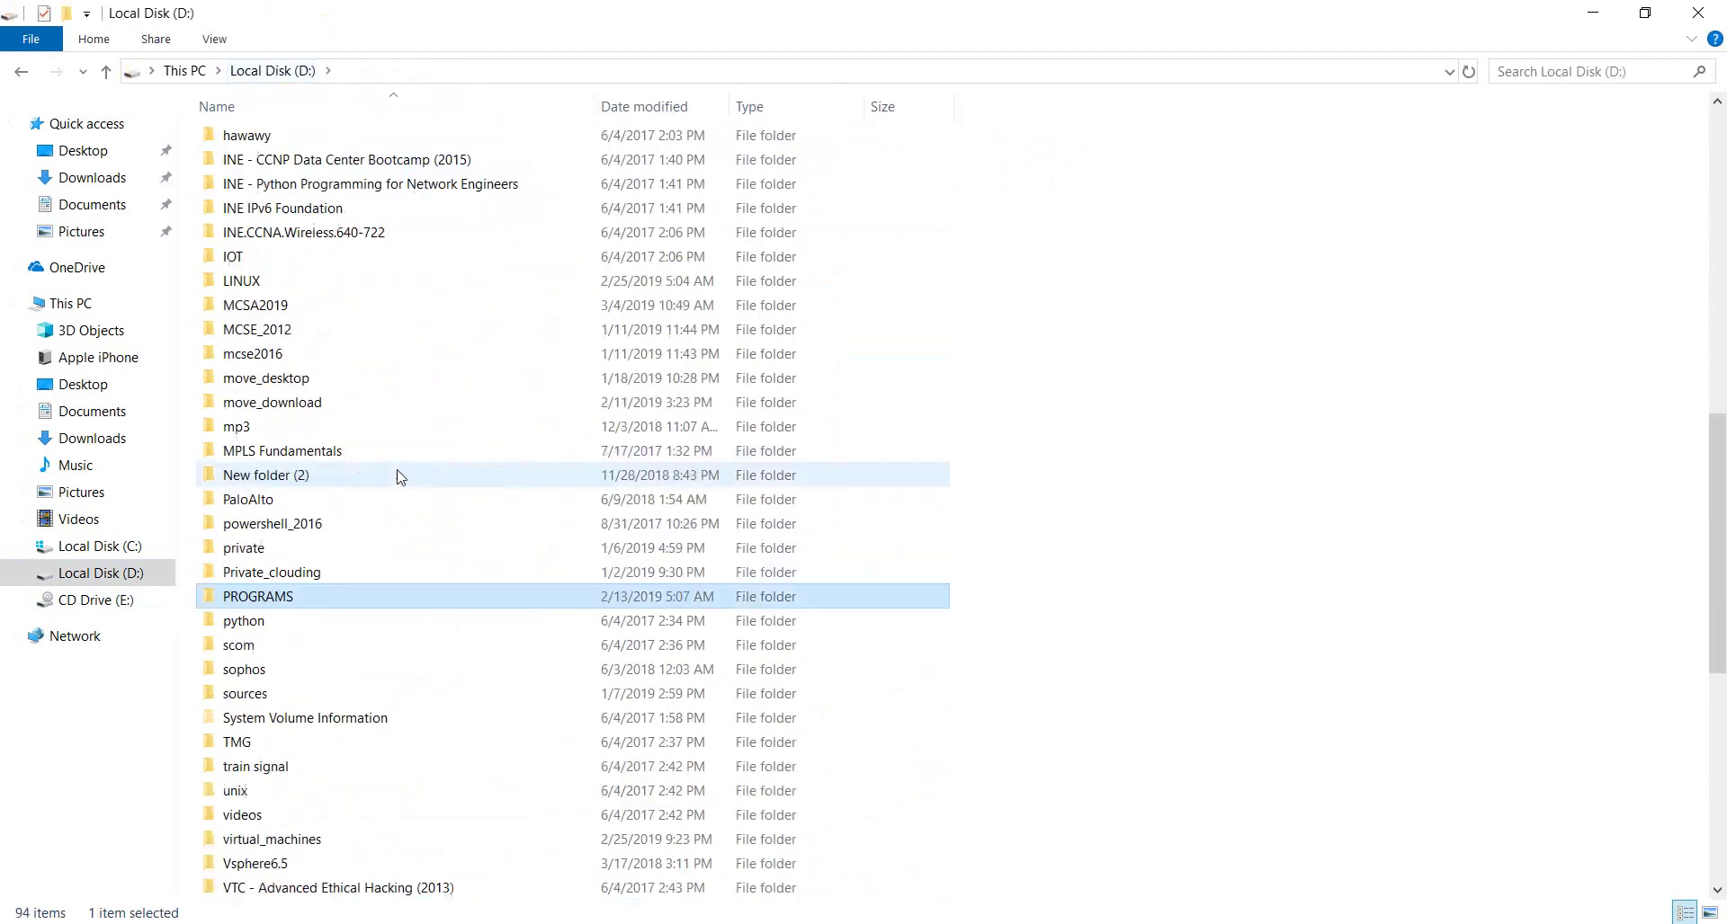
{"action": "scroll", "coordinate": [400, 477], "scroll_direction": "down", "scroll_amount": 8}
{"action": "scroll", "coordinate": [450, 720], "scroll_direction": "up", "scroll_amount": 2}
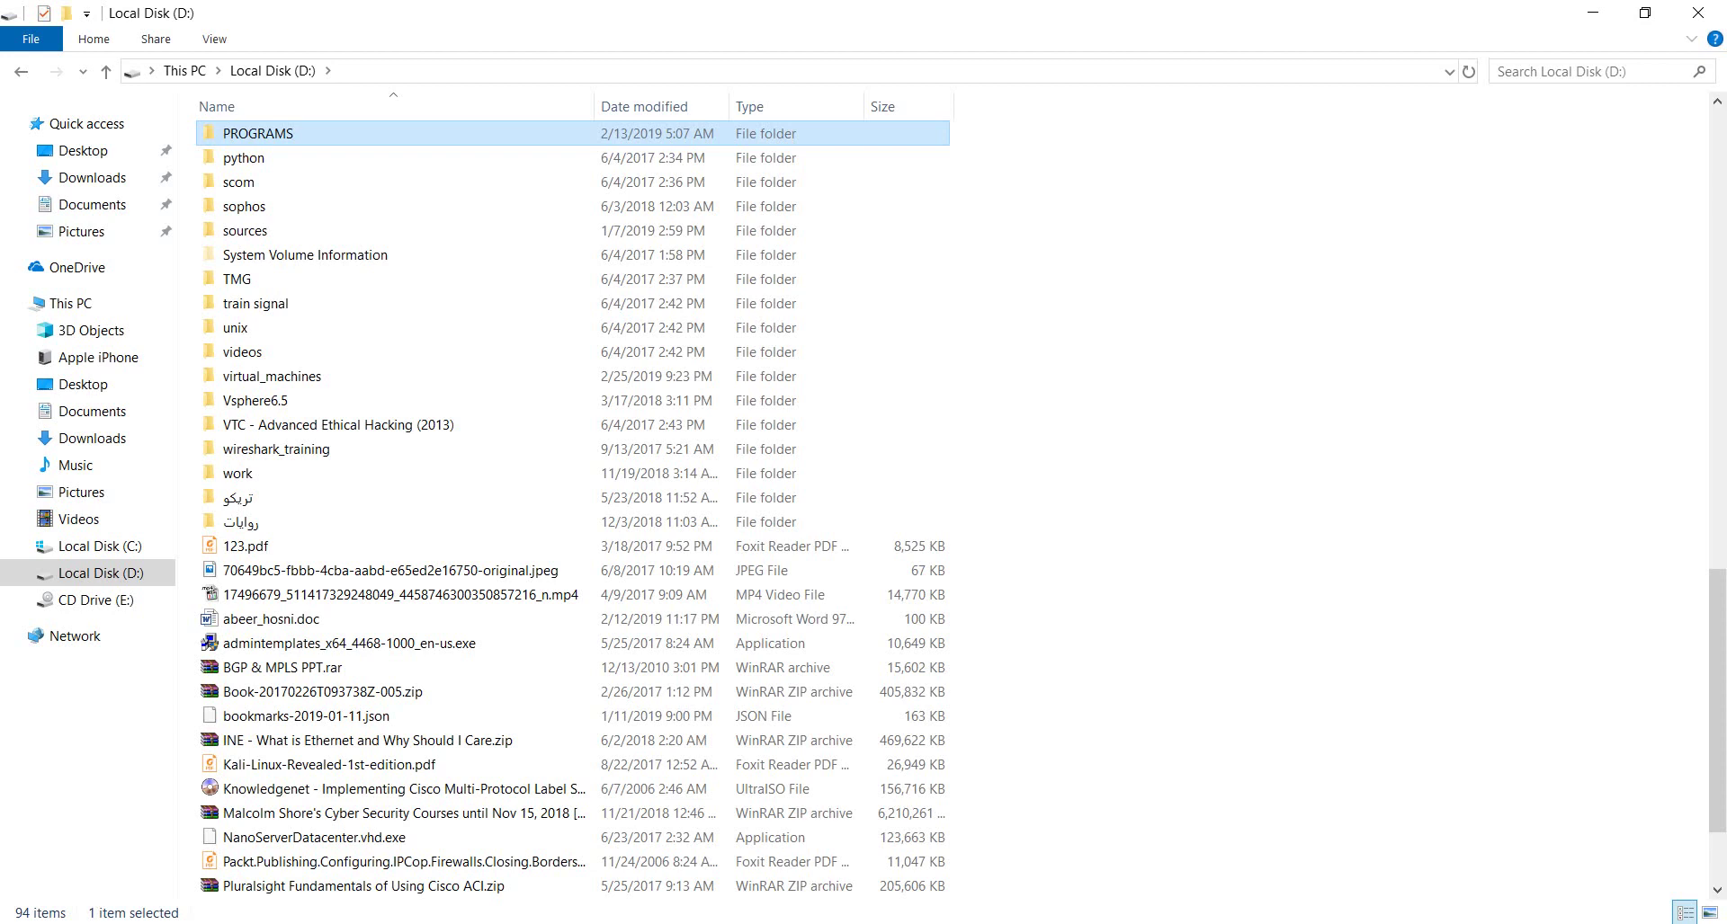
Copy admintemplates_x64_4549-1000_en-us.exe from the office2016_group_policy_admx_files folder in D:\PROGRAMS
{"action": "key", "text": "Return"}
{"action": "left_click", "coordinate": [311, 237]}
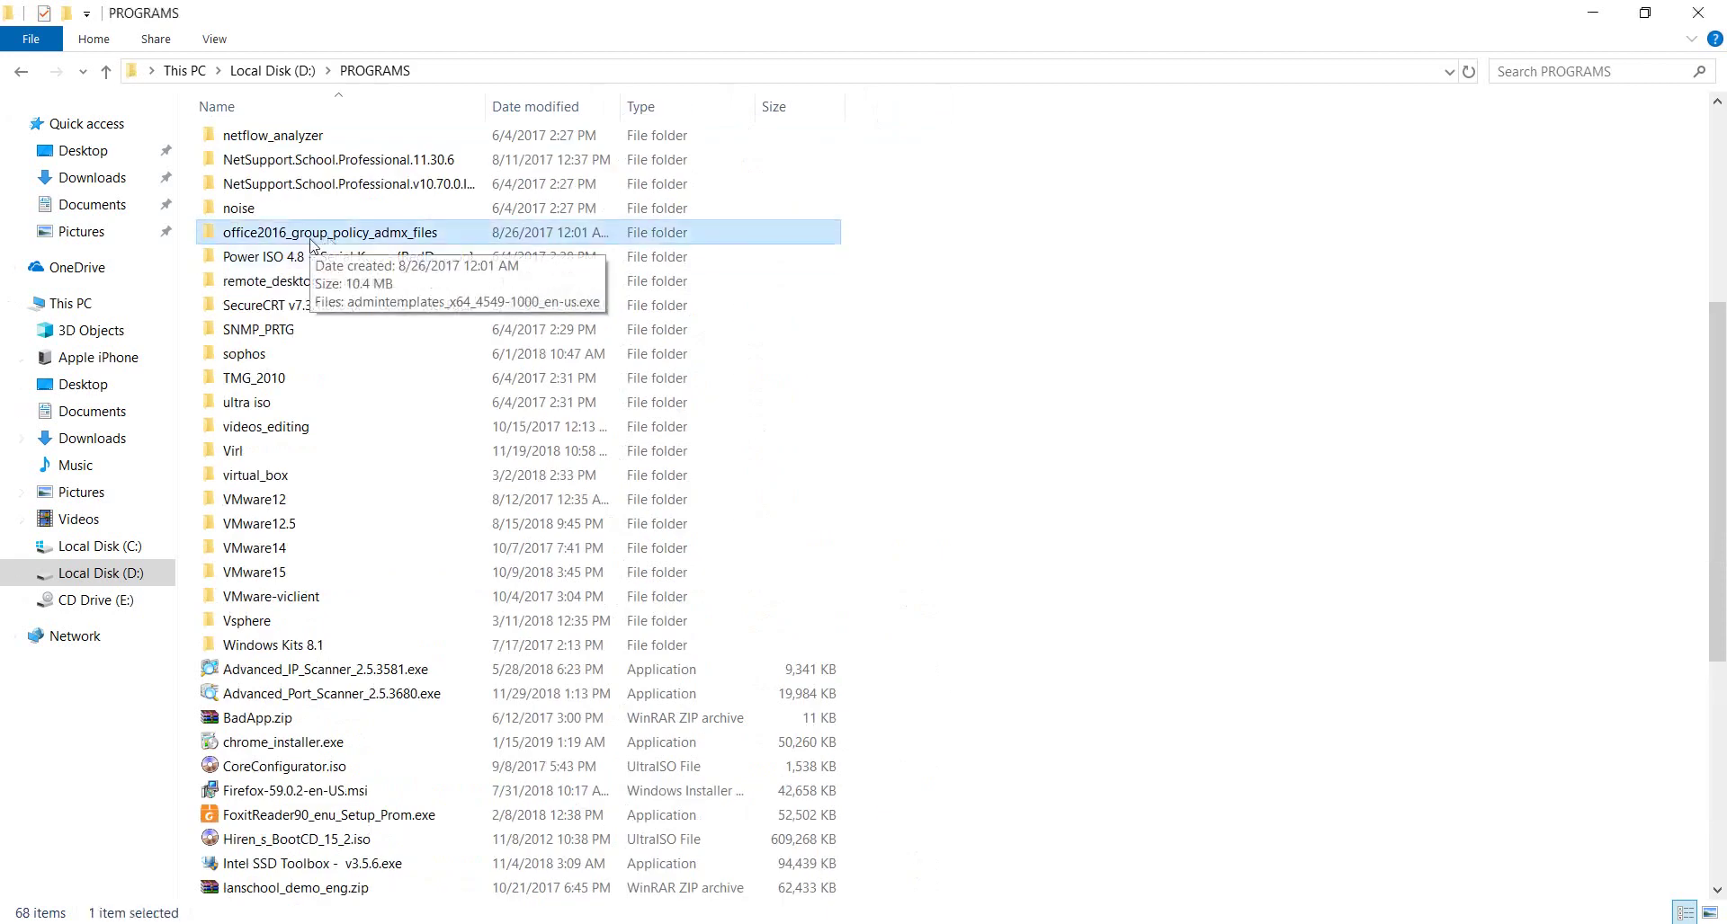
{"action": "double_click", "coordinate": [312, 236]}
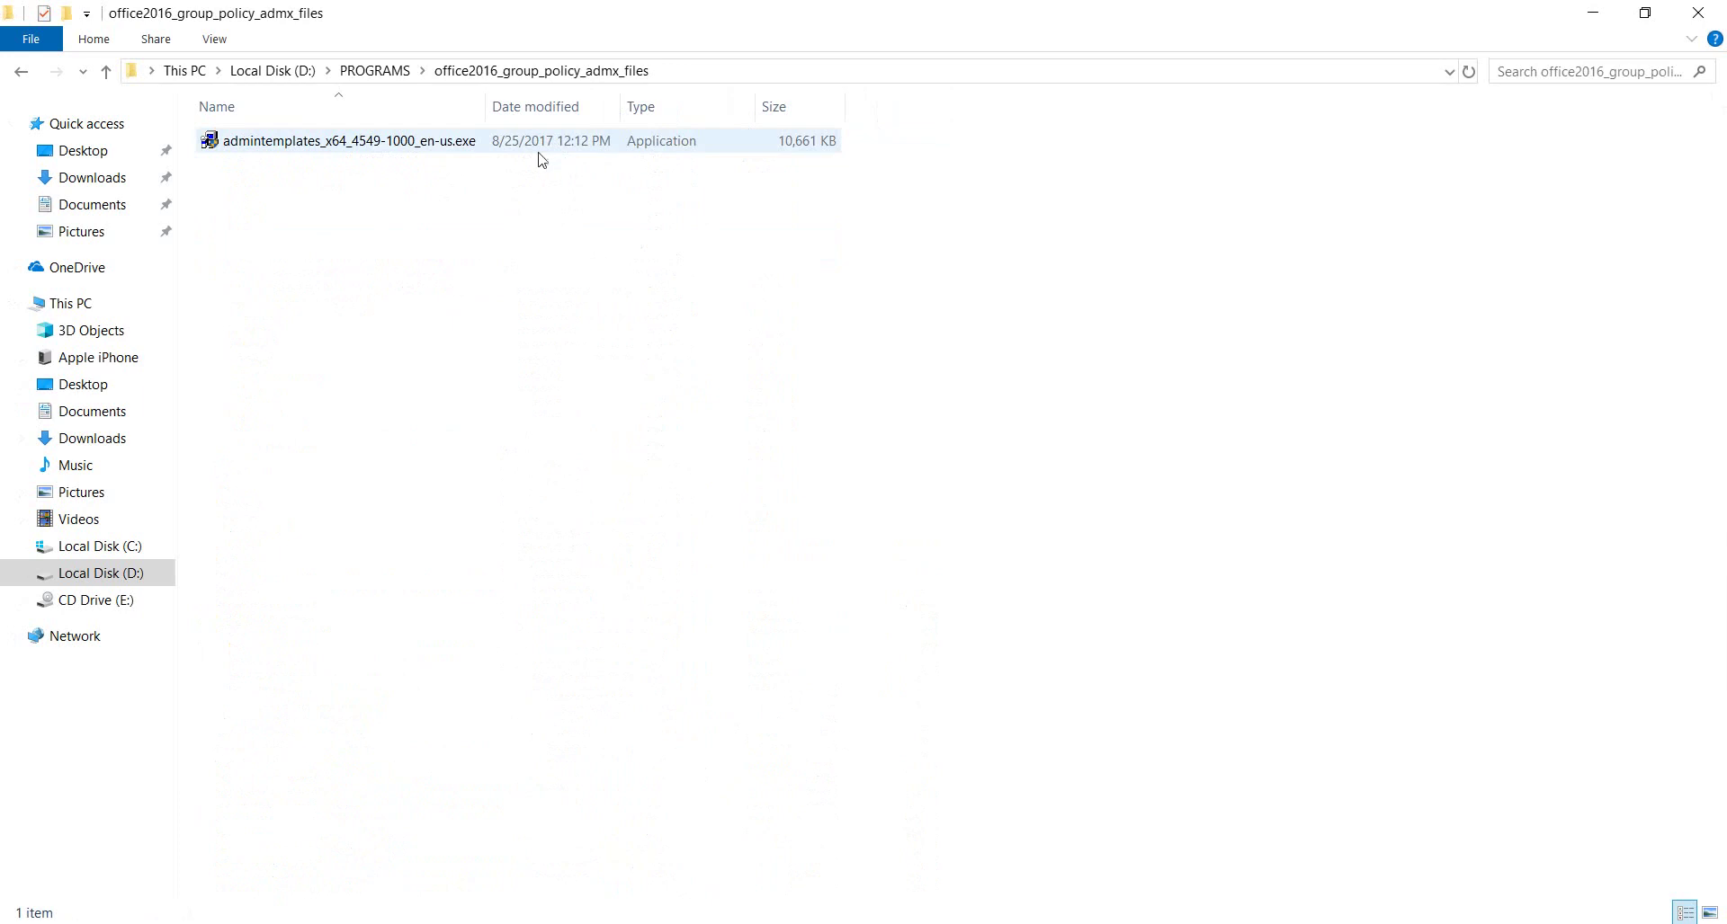
{"action": "left_click", "coordinate": [353, 142]}
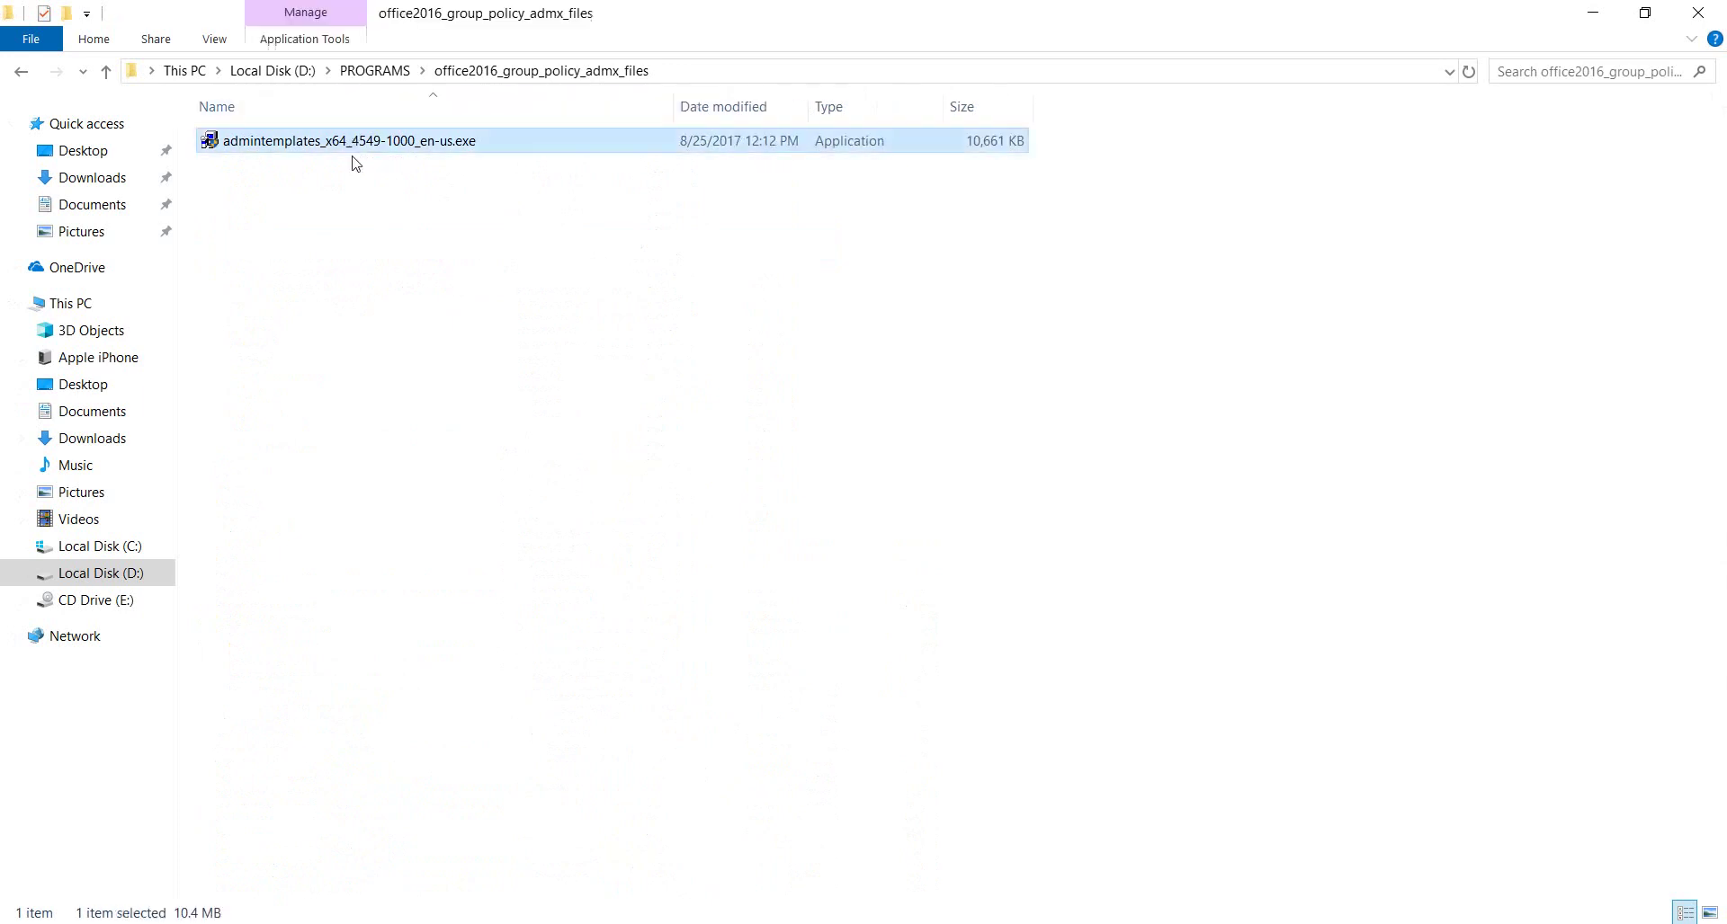
{"action": "right_click", "coordinate": [285, 153]}
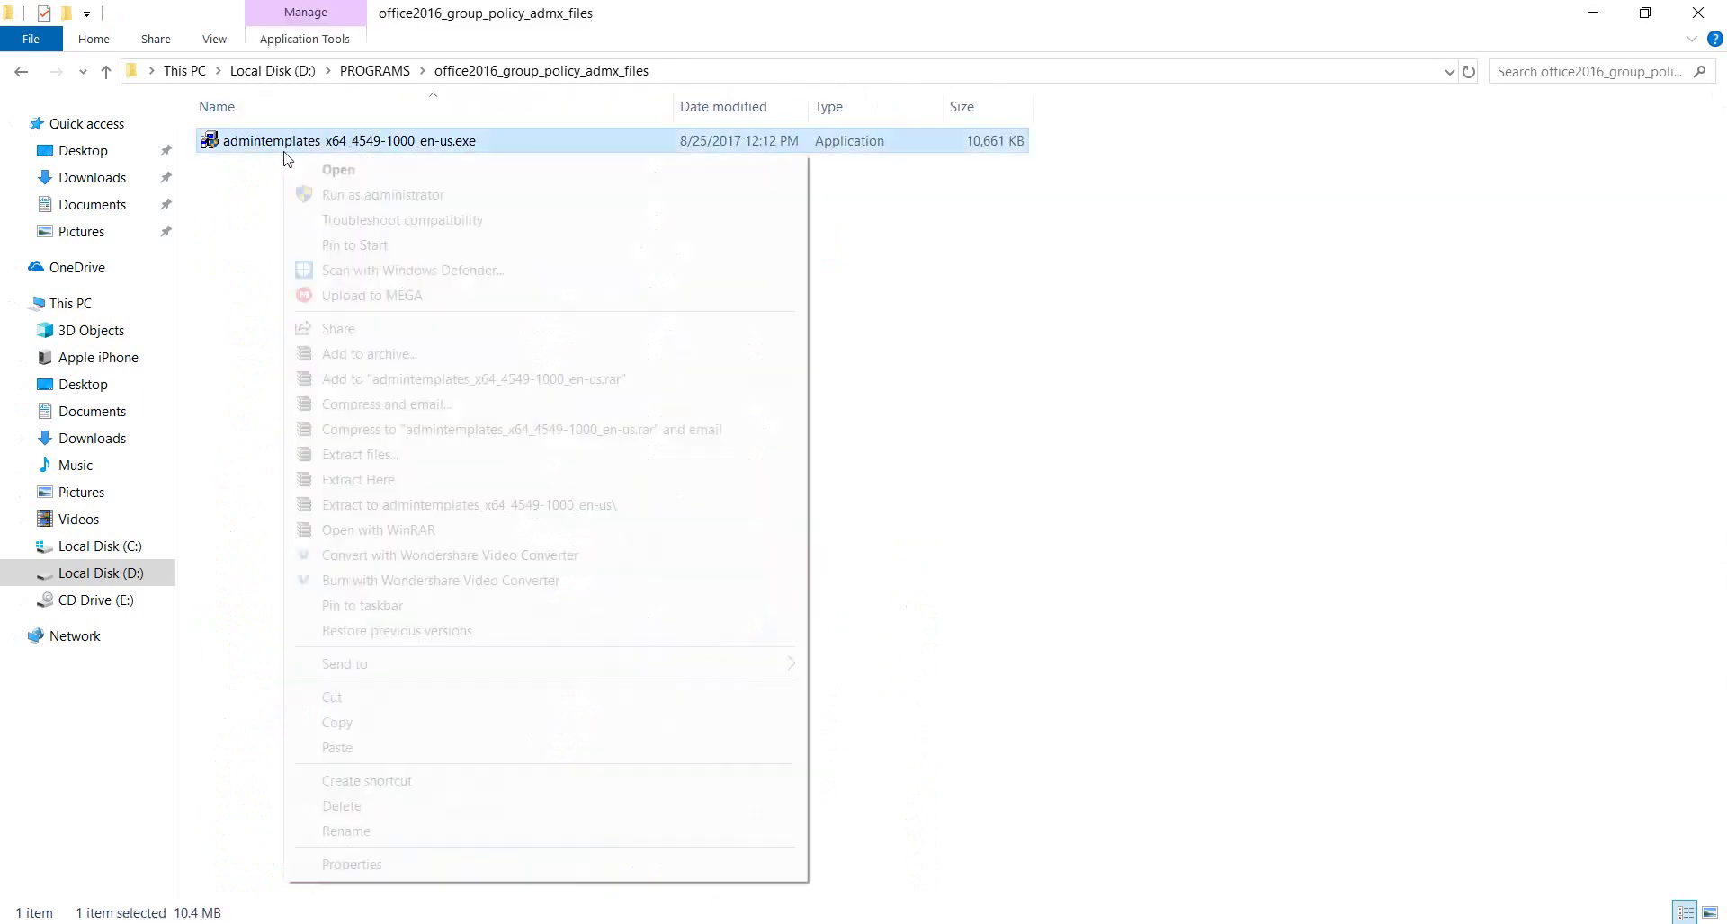
{"action": "left_click", "coordinate": [444, 722]}
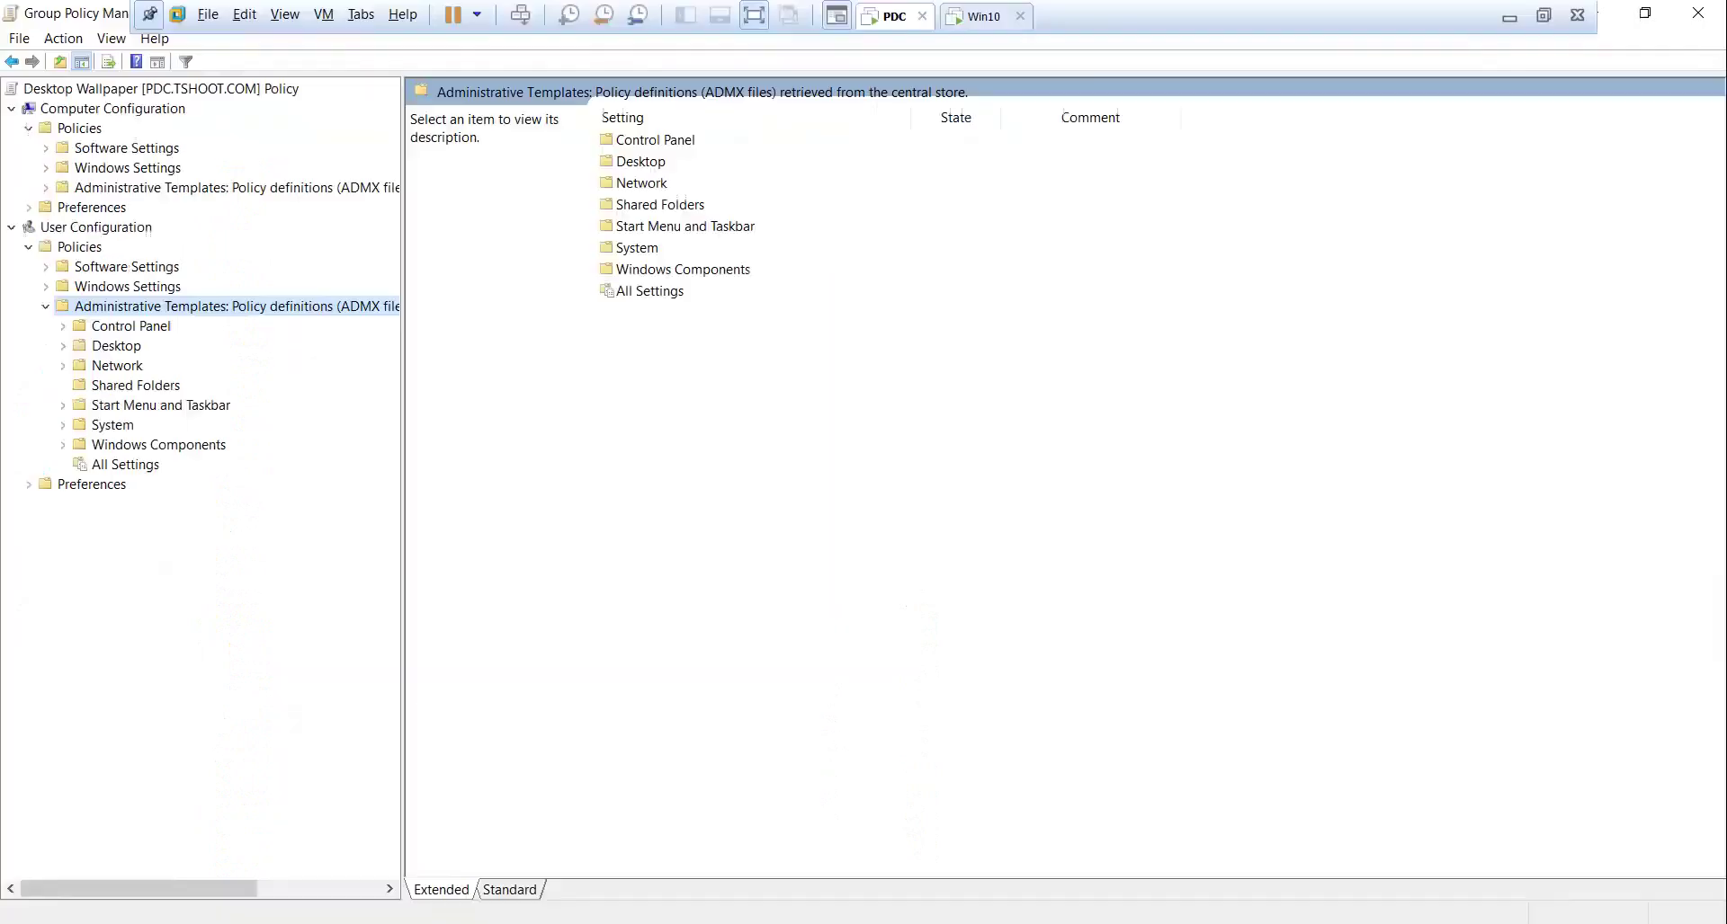
Minimize the open windows on the PDC virtual machine and paste the copied Office templates installer onto its desktop
{"action": "left_click", "coordinate": [1607, 22]}
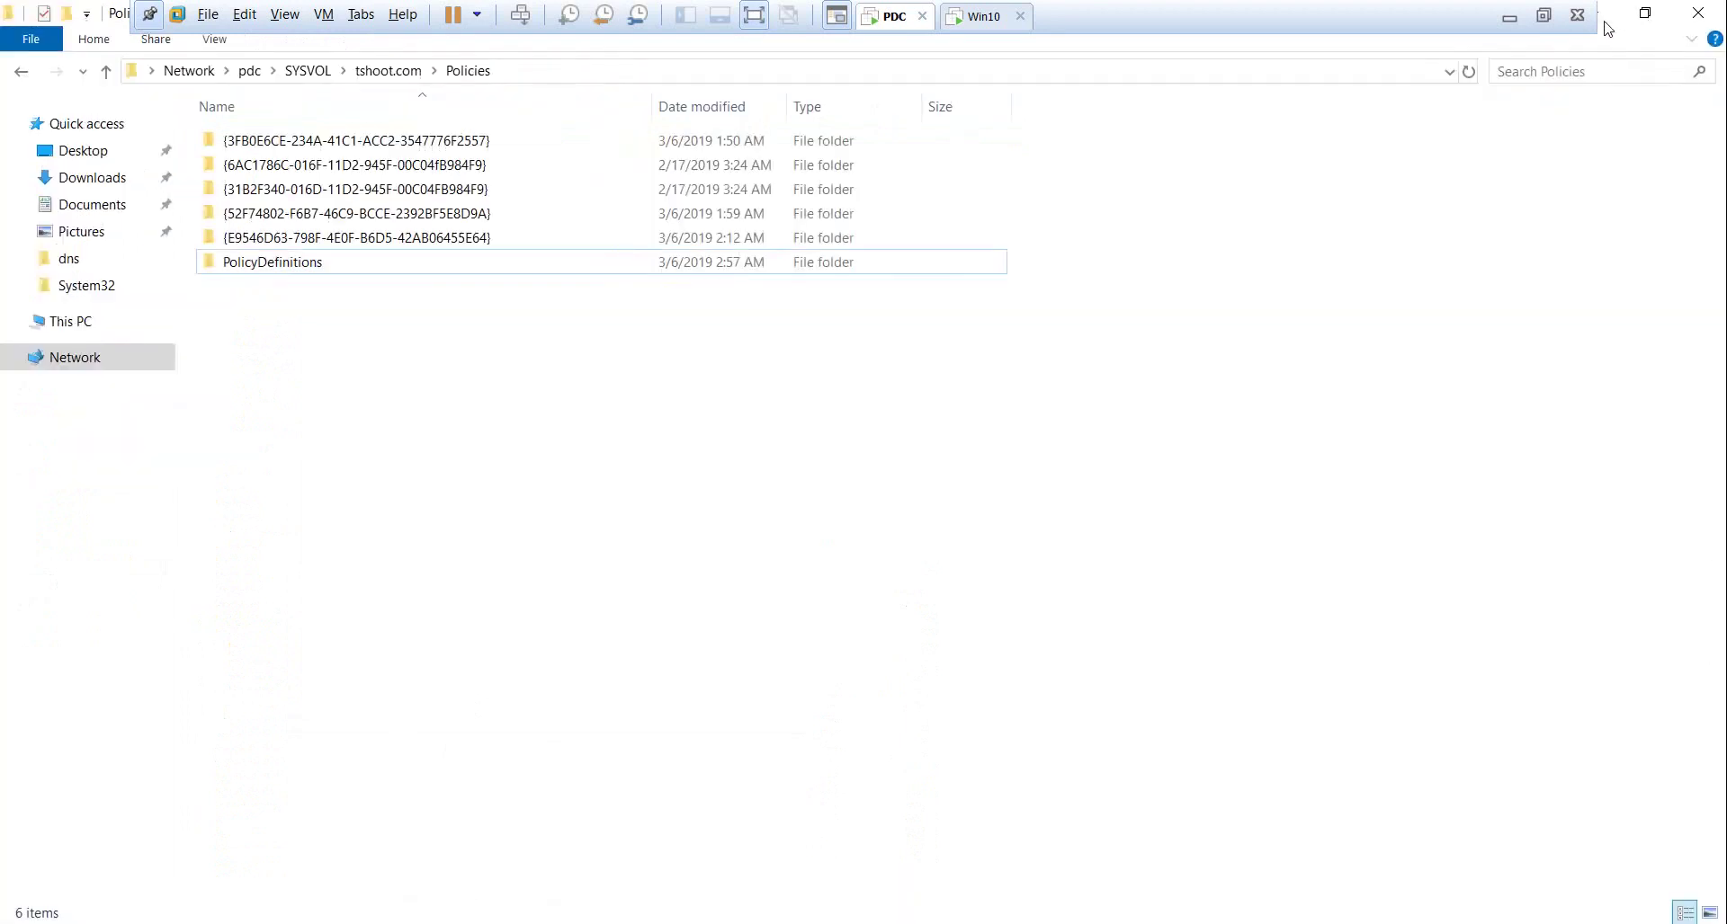
{"action": "left_click", "coordinate": [1606, 22]}
{"action": "left_click", "coordinate": [1606, 21]}
{"action": "left_click", "coordinate": [1606, 22]}
{"action": "left_click", "coordinate": [1606, 22]}
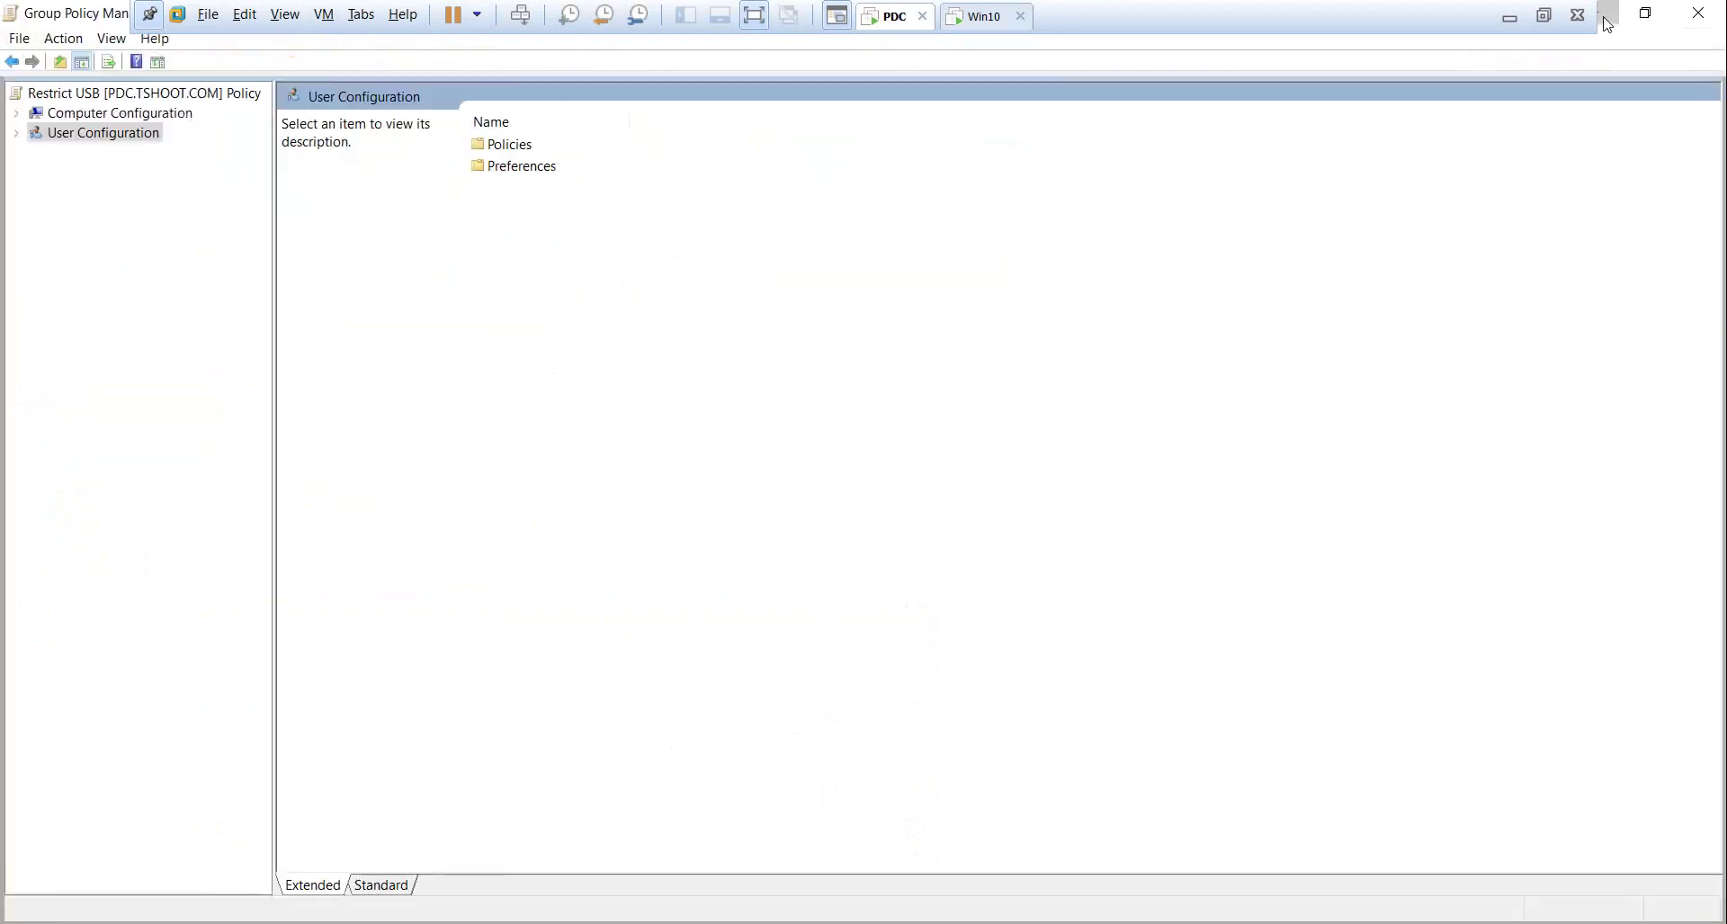
{"action": "left_click", "coordinate": [1601, 23]}
{"action": "left_click", "coordinate": [1606, 22]}
{"action": "right_click", "coordinate": [769, 233]}
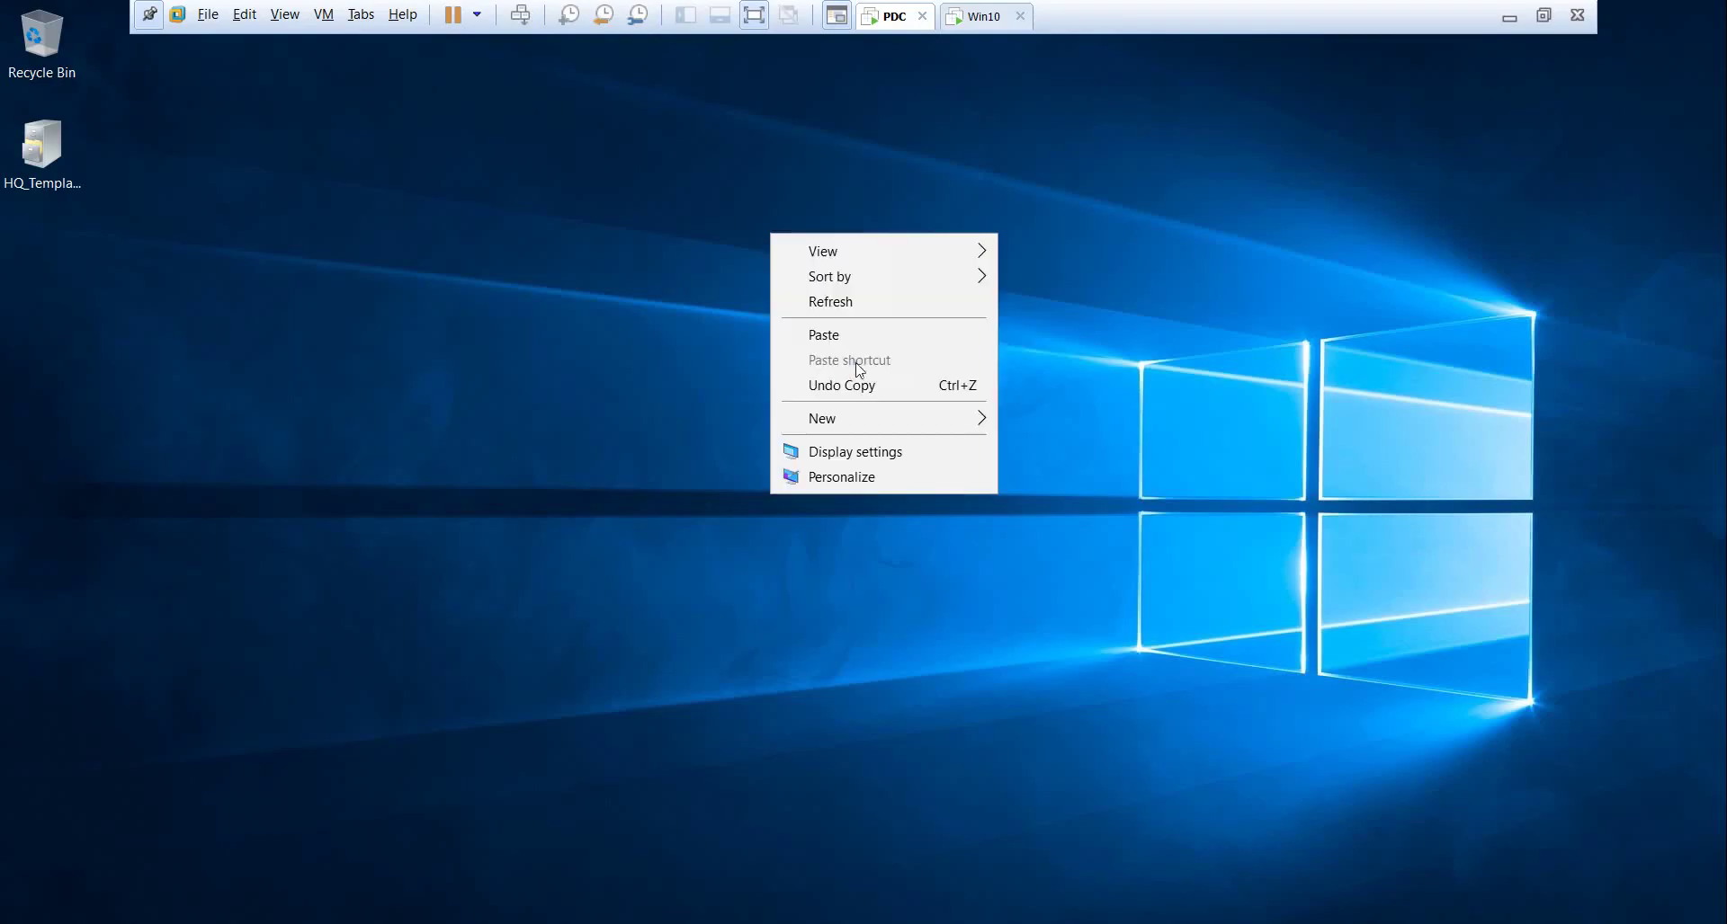
{"action": "left_click", "coordinate": [859, 339]}
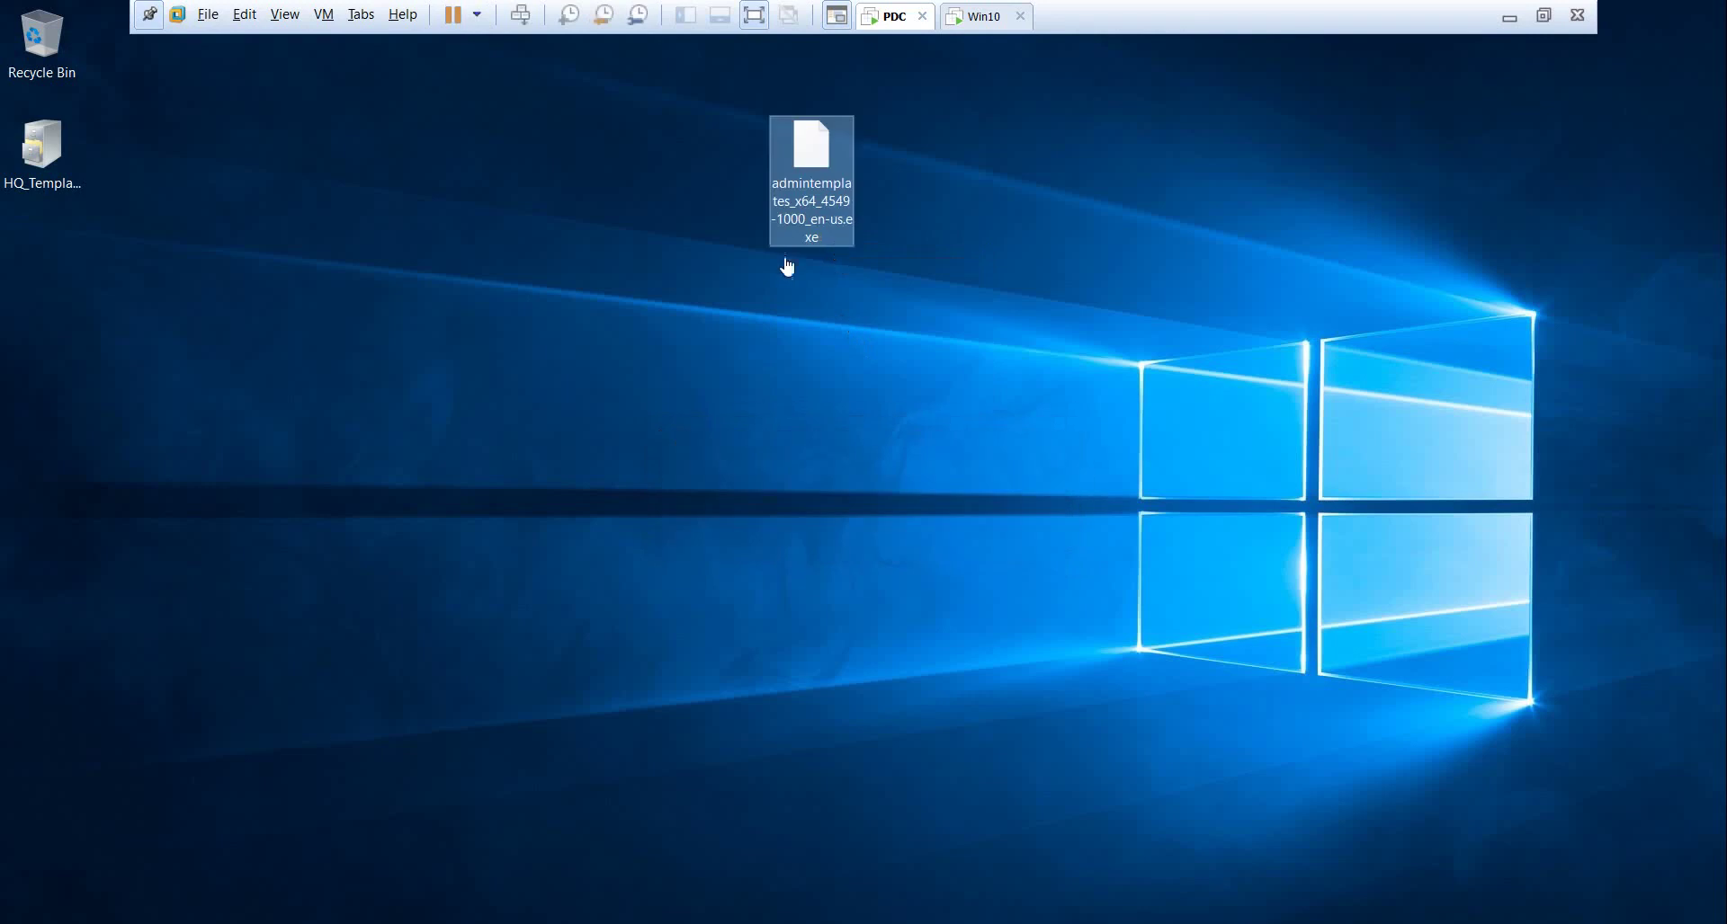
Create a desktop folder named Office GPO
{"action": "right_click", "coordinate": [604, 356]}
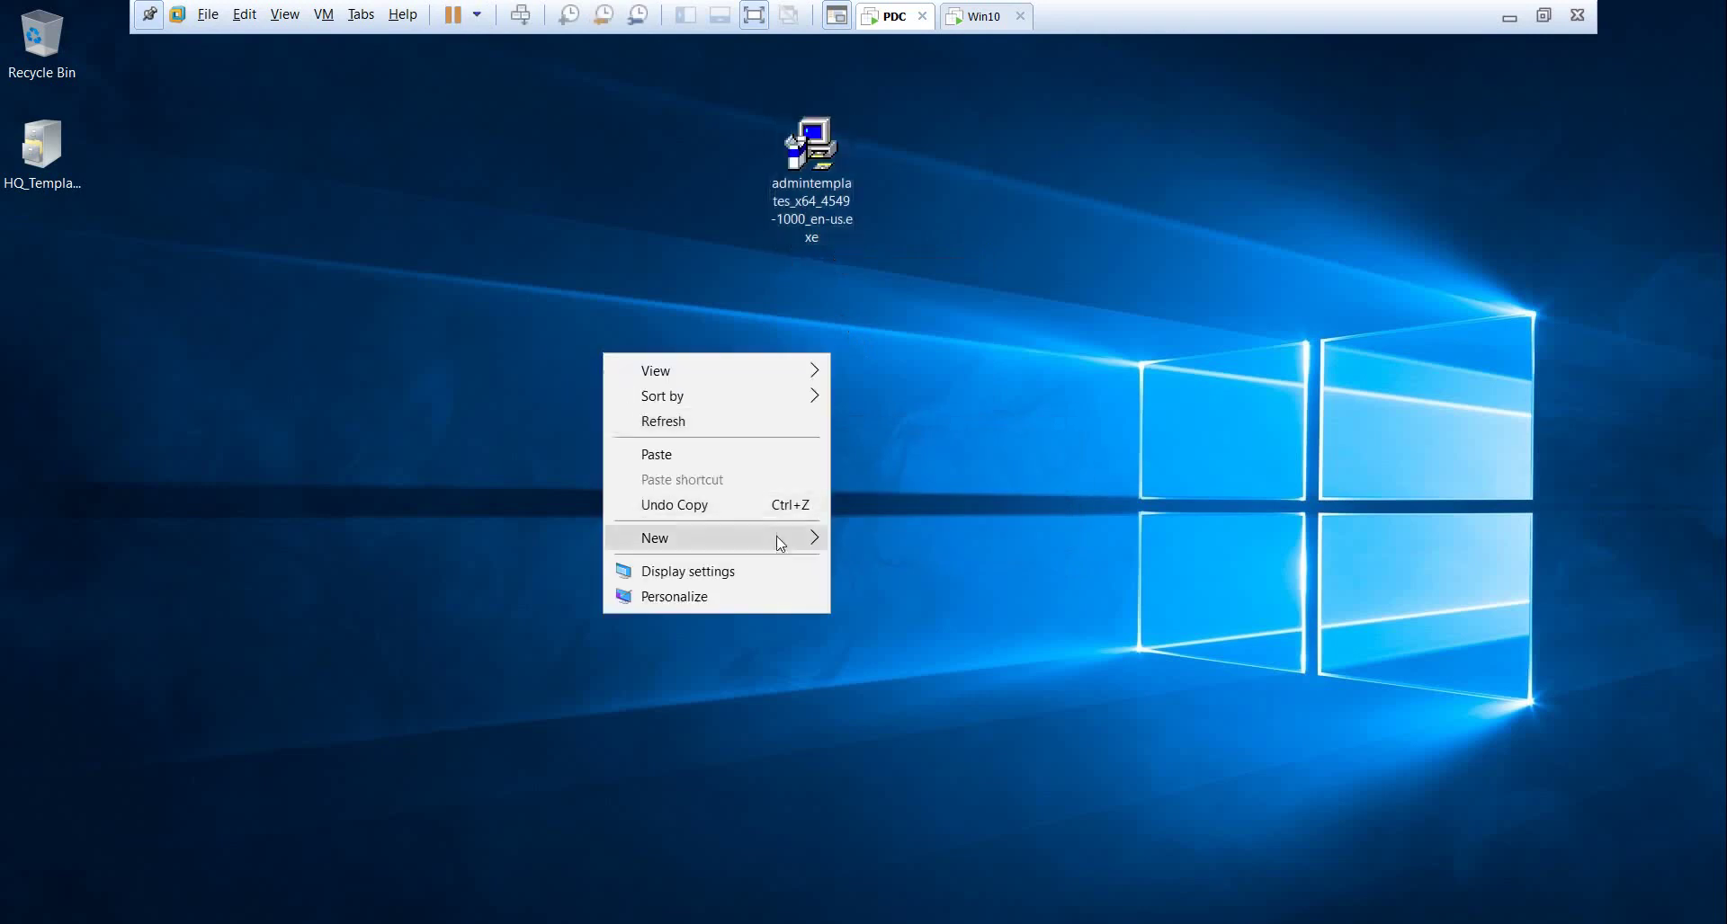
{"action": "mouse_move", "coordinate": [775, 538]}
{"action": "left_click", "coordinate": [882, 542]}
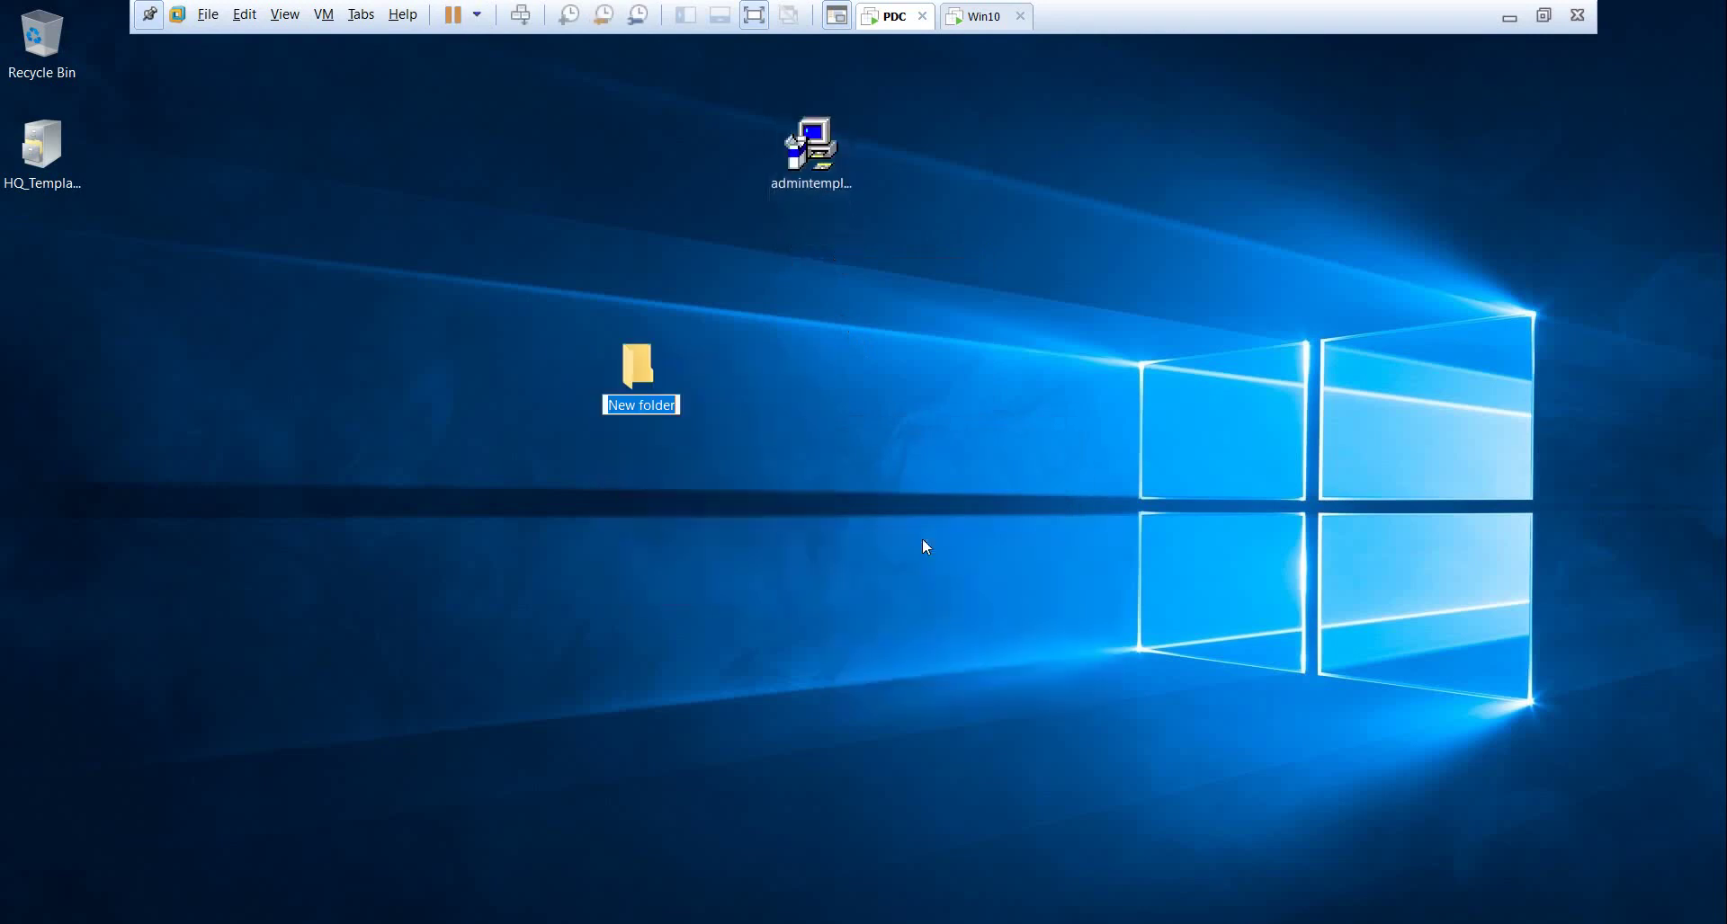
{"action": "type", "text": "Office"}
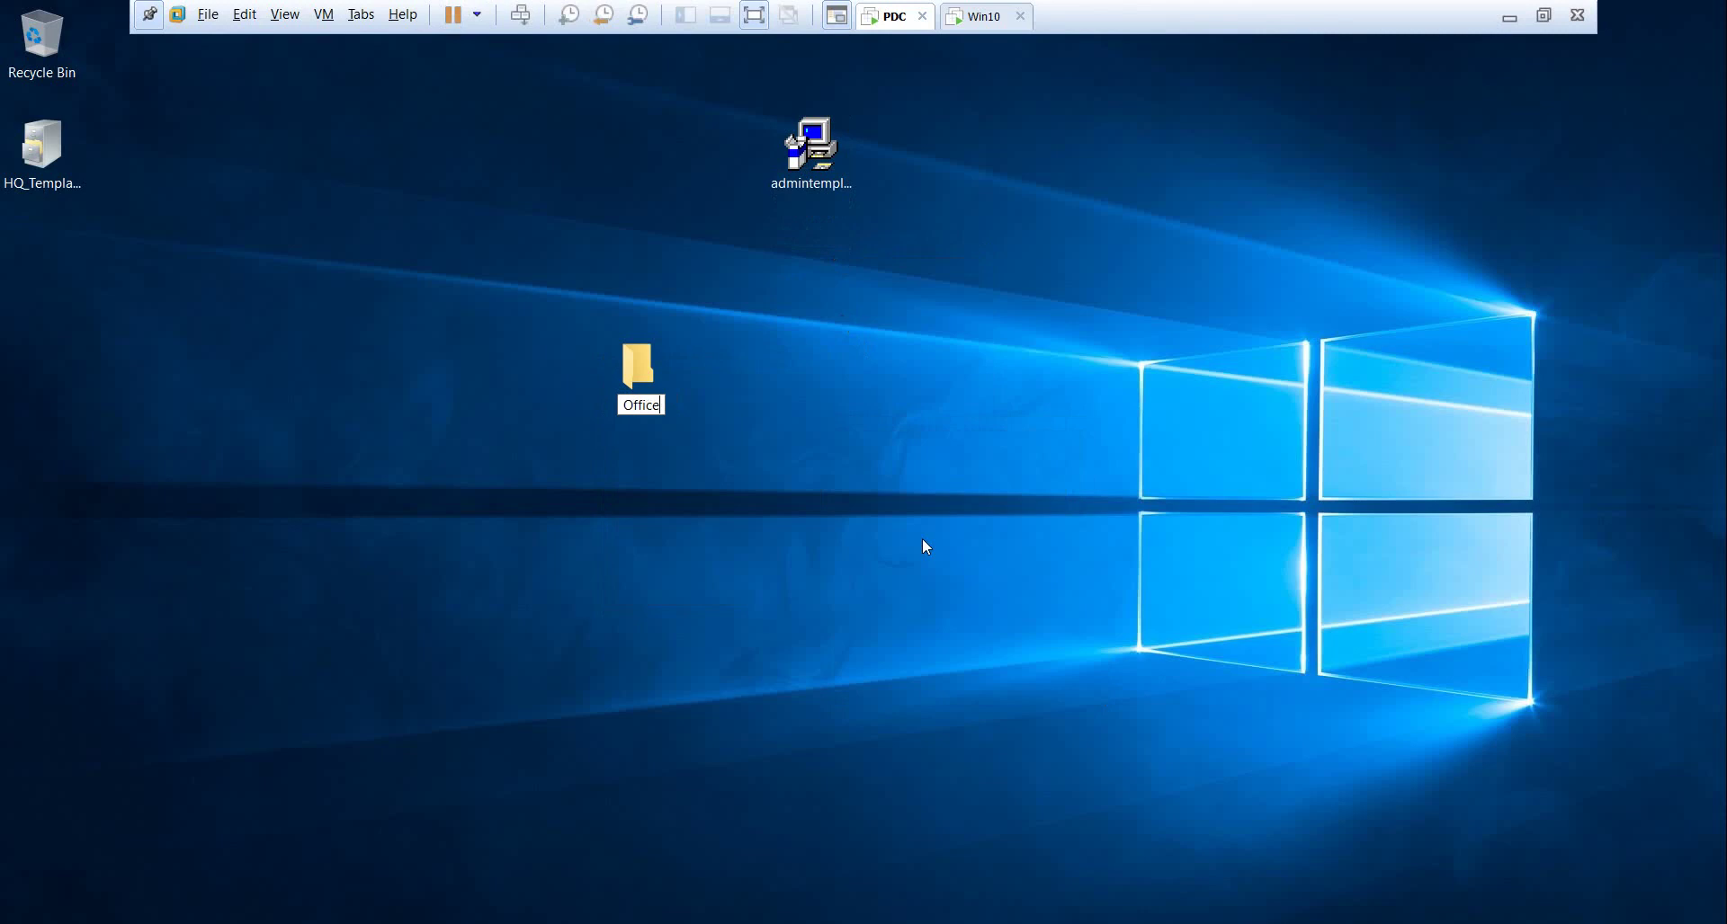
{"action": "type", "text": " GPO"}
{"action": "key", "text": "Return"}
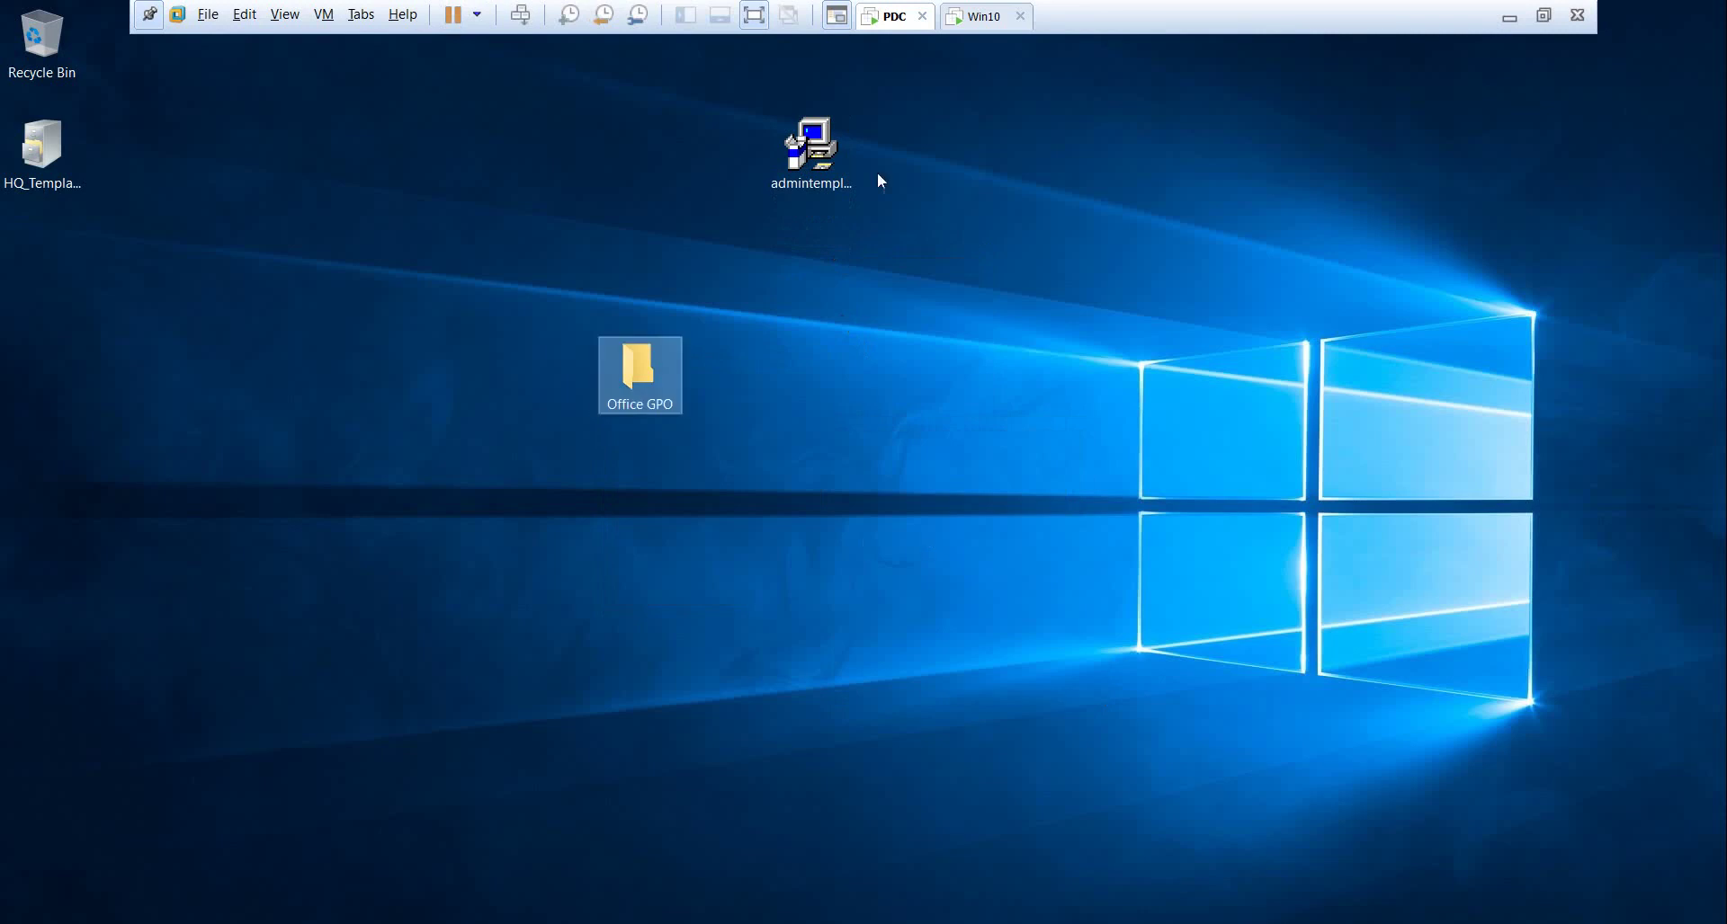
Run the Office 2016 Administrative Templates installer, accept the license terms, and extract its files to the Office GPO folder
{"action": "left_click", "coordinate": [844, 170]}
{"action": "double_click", "coordinate": [843, 170]}
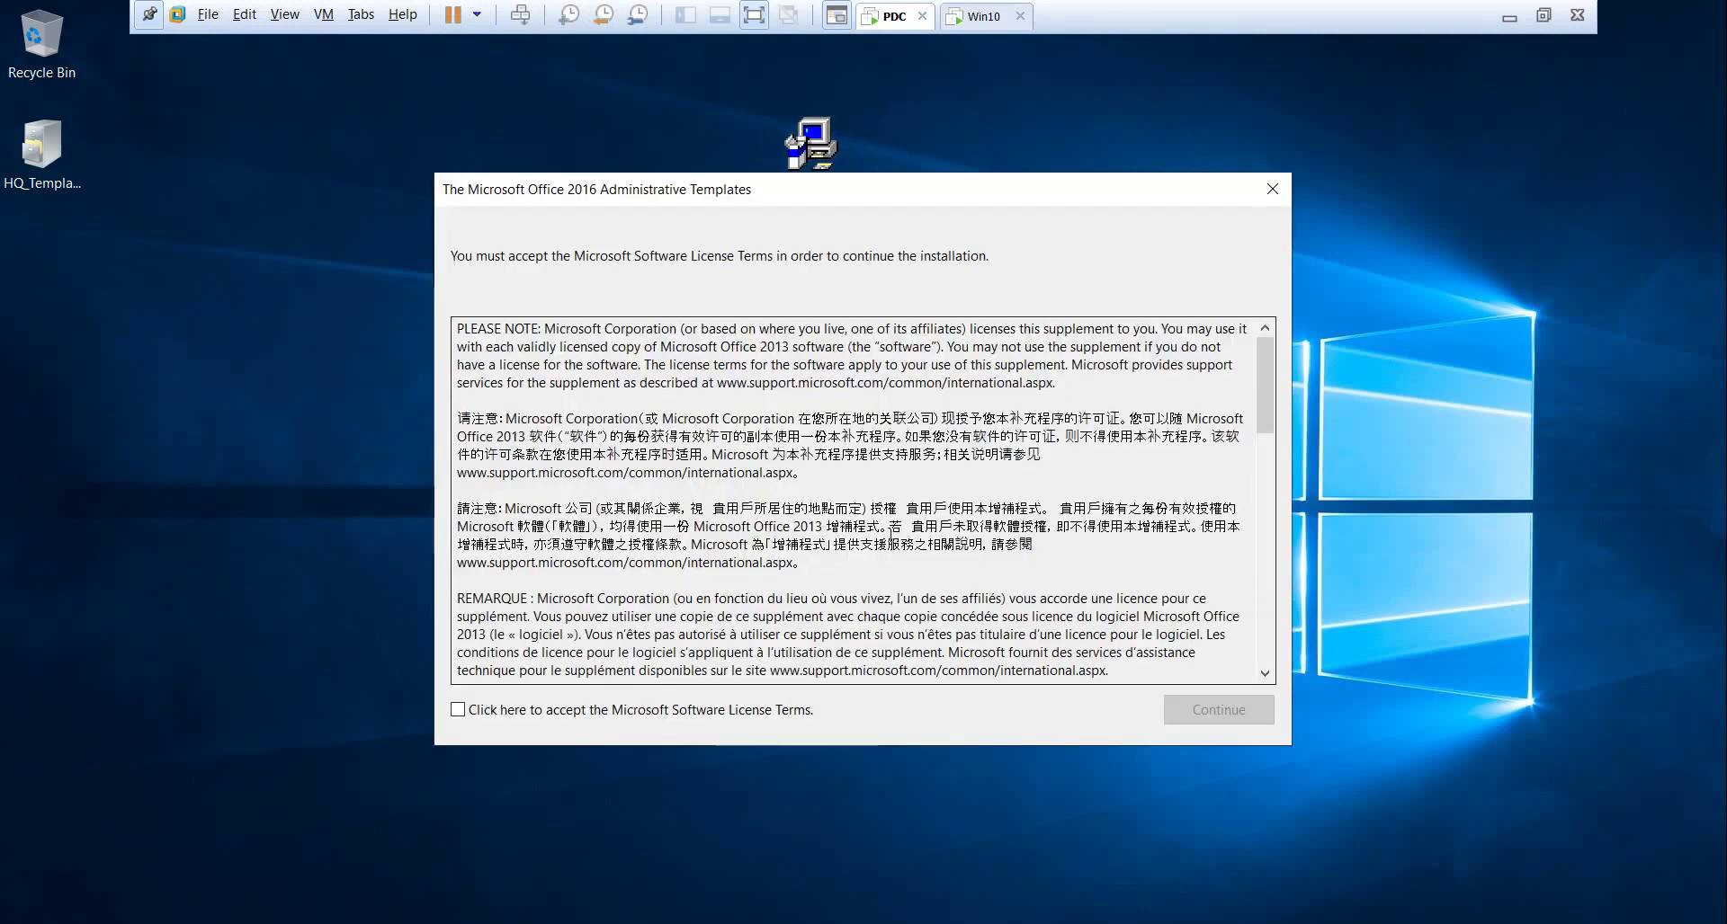
{"action": "left_click", "coordinate": [582, 715]}
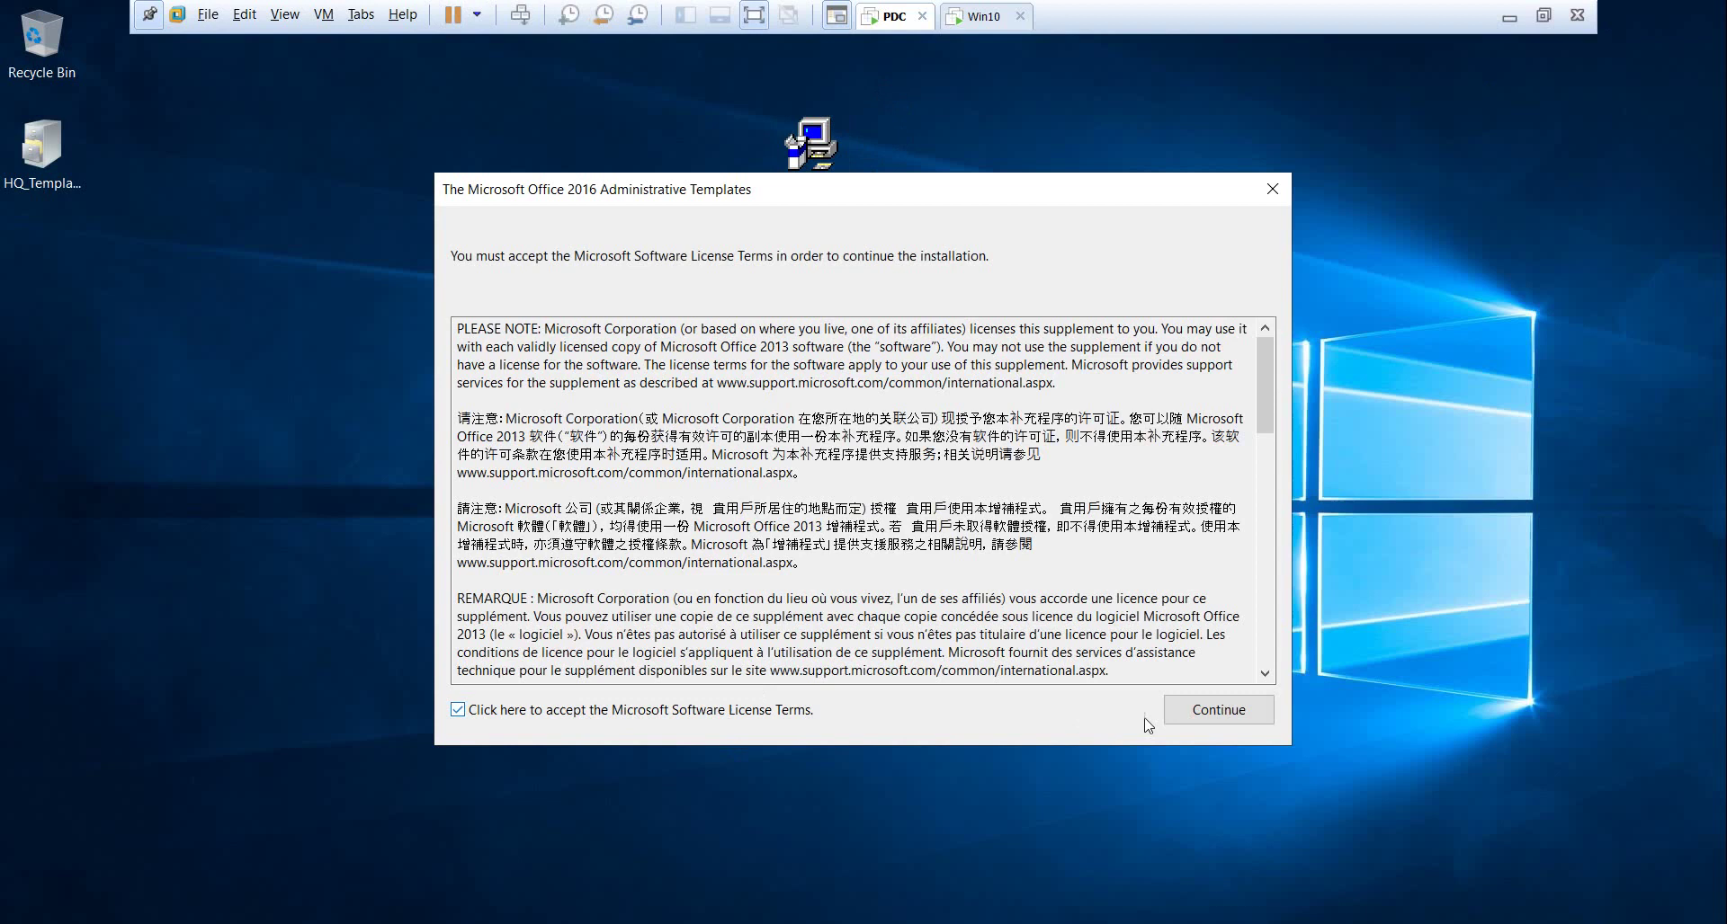
{"action": "left_click", "coordinate": [1219, 710]}
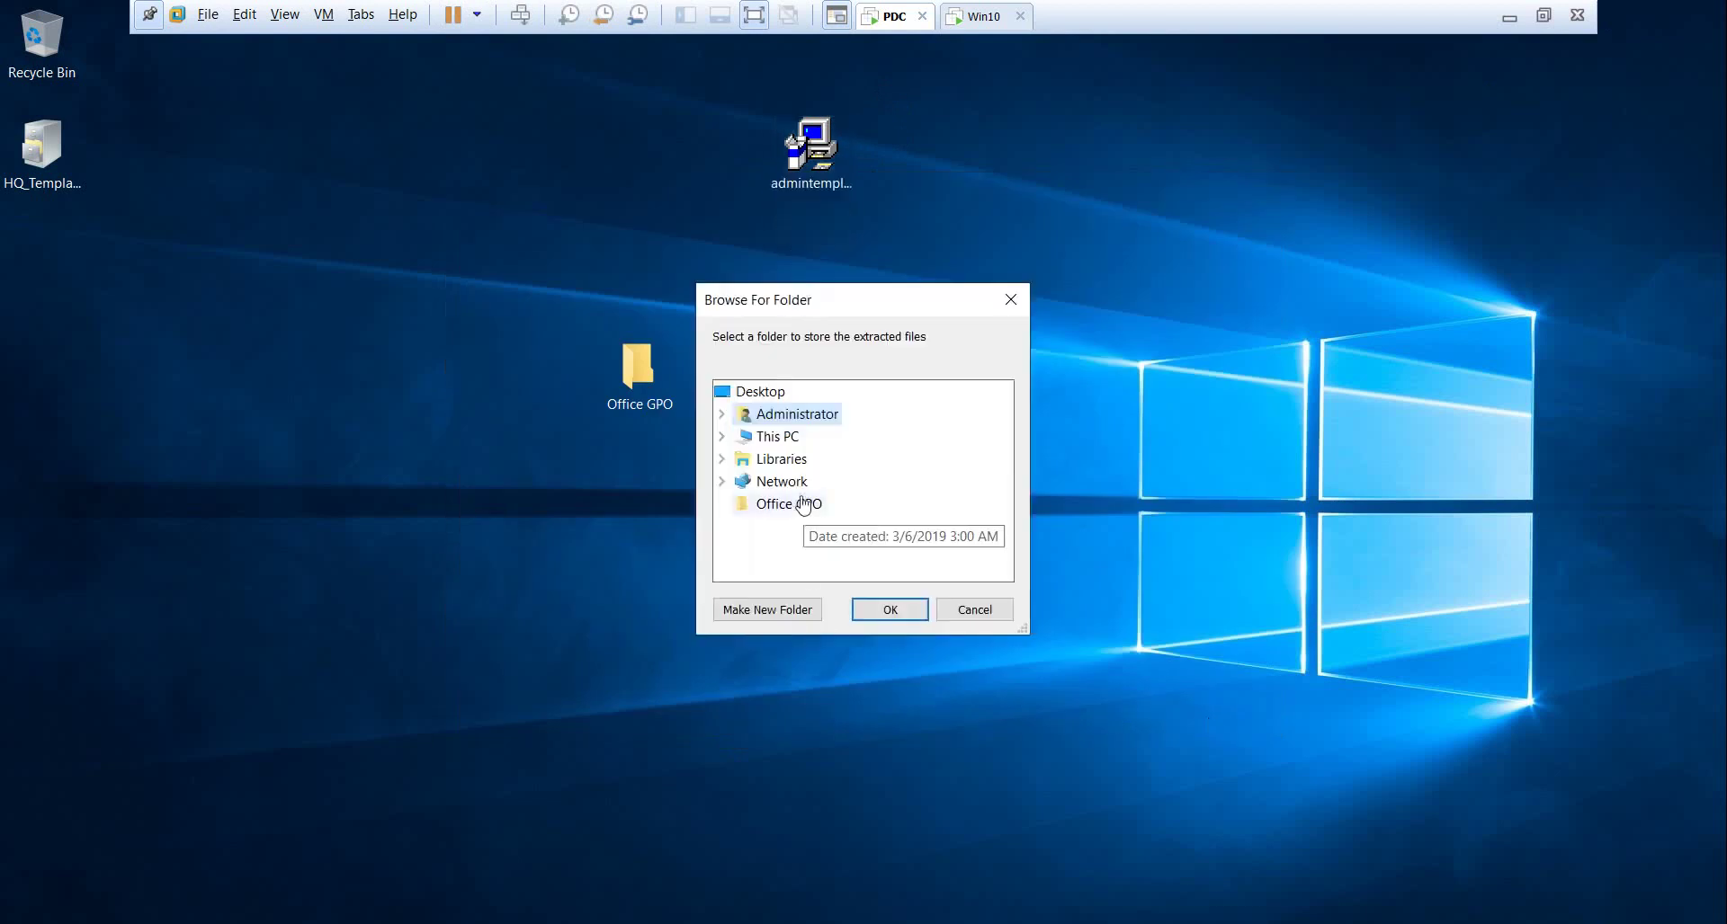
{"action": "left_click", "coordinate": [790, 510]}
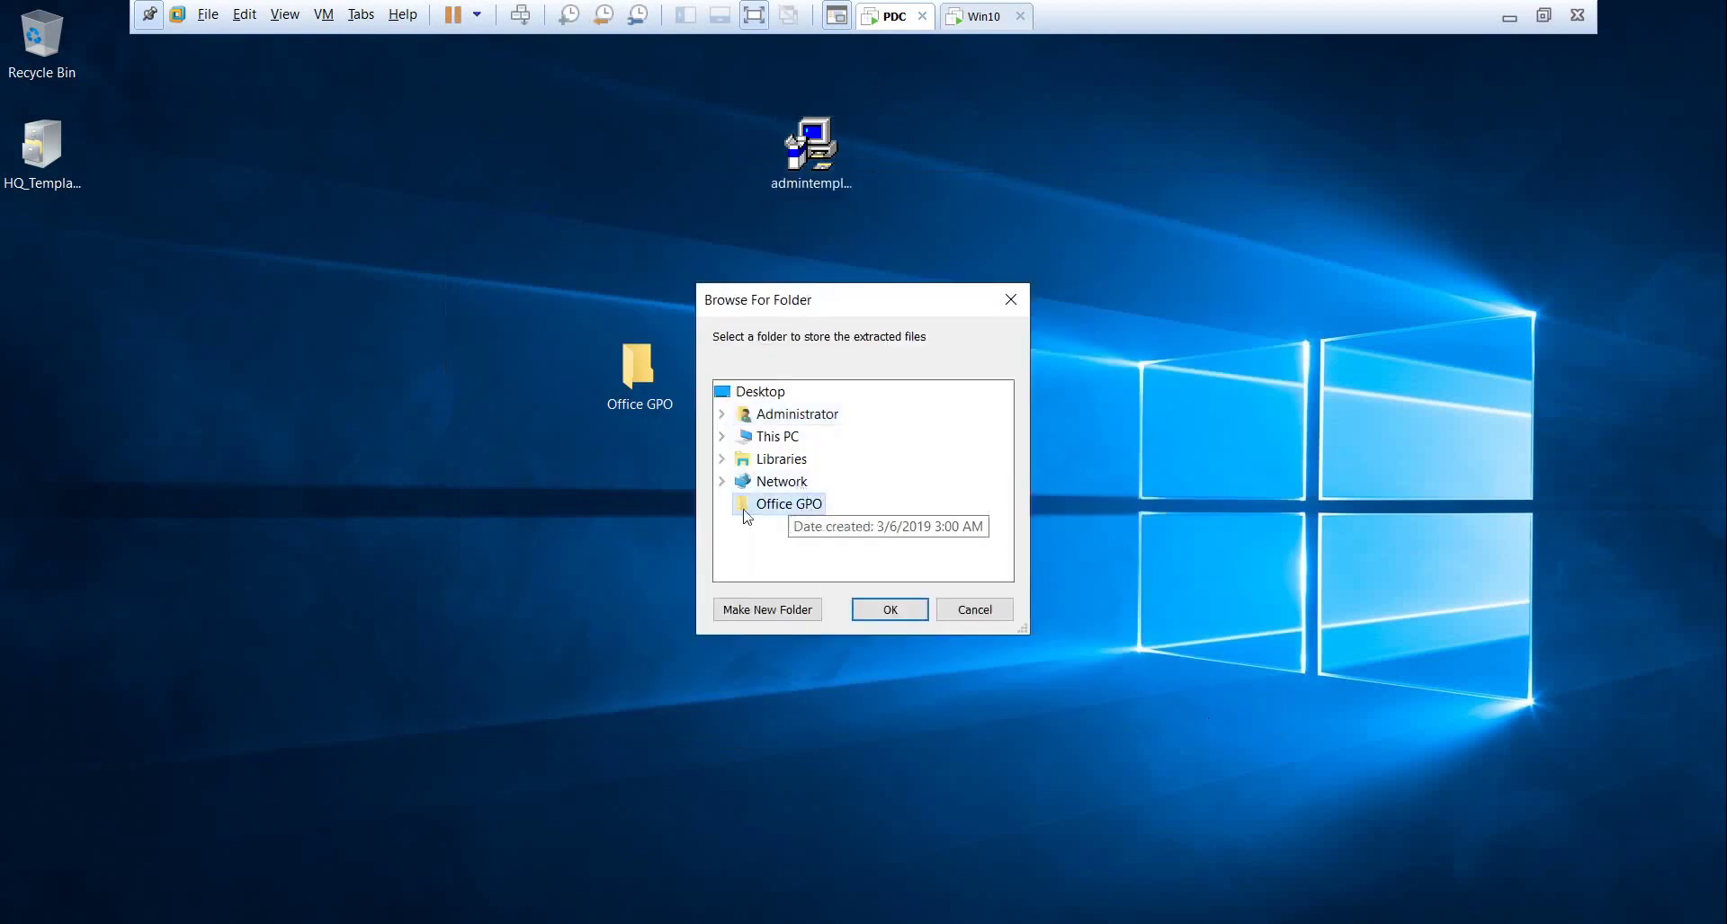
{"action": "left_click", "coordinate": [892, 612]}
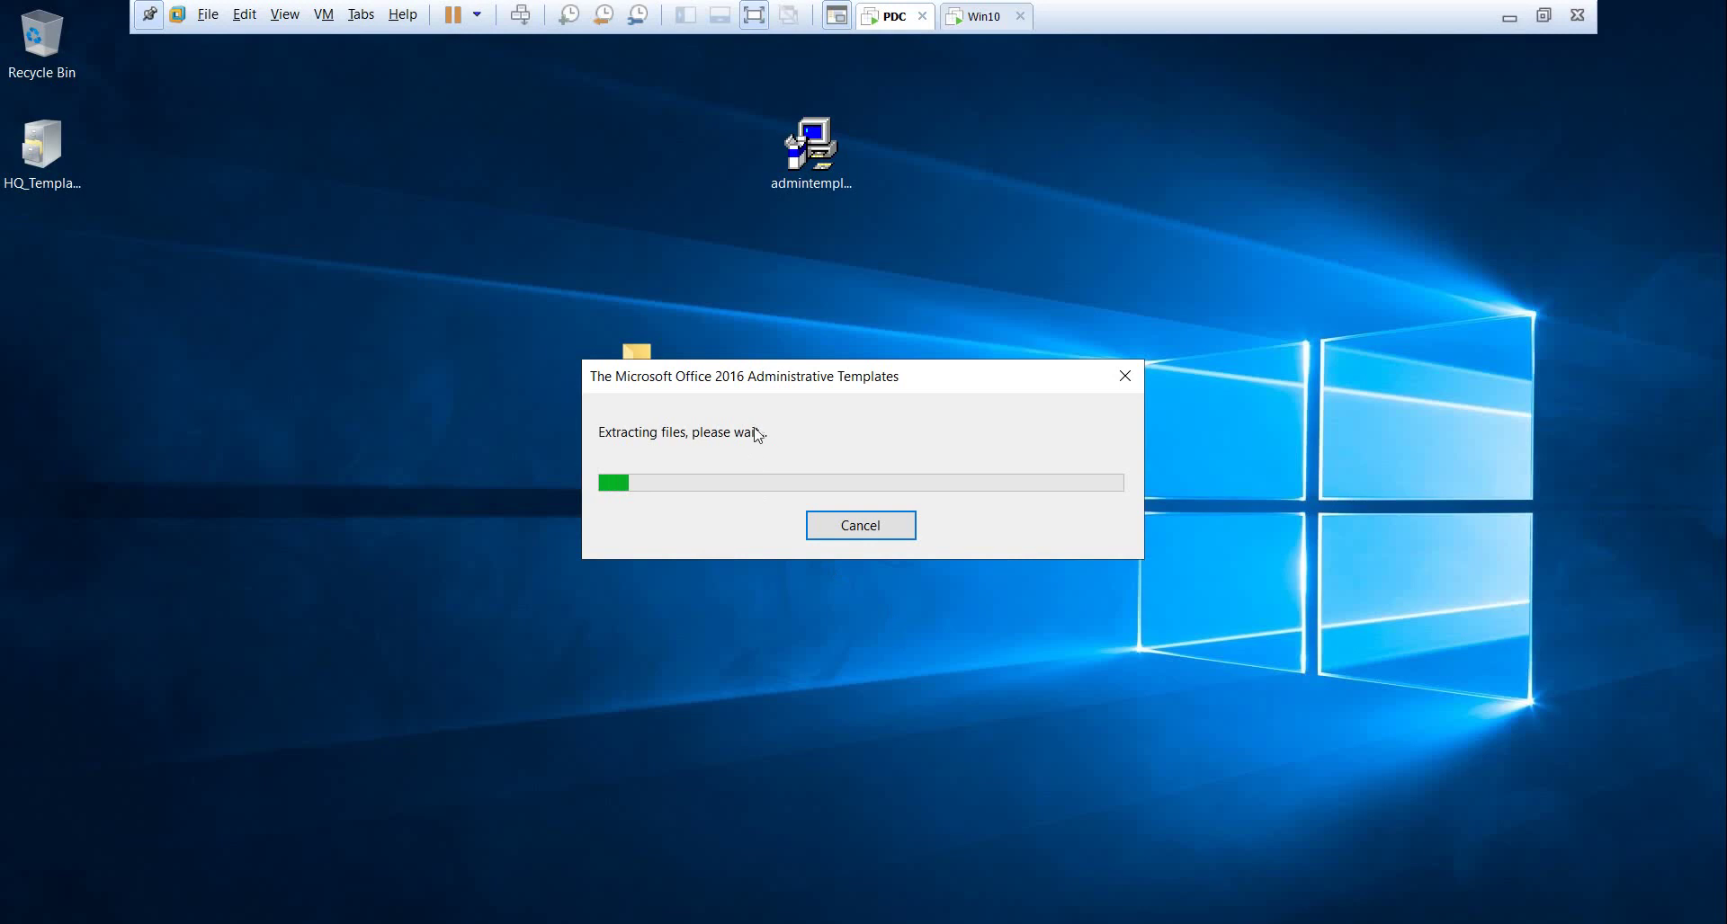
{"action": "left_click", "coordinate": [813, 162]}
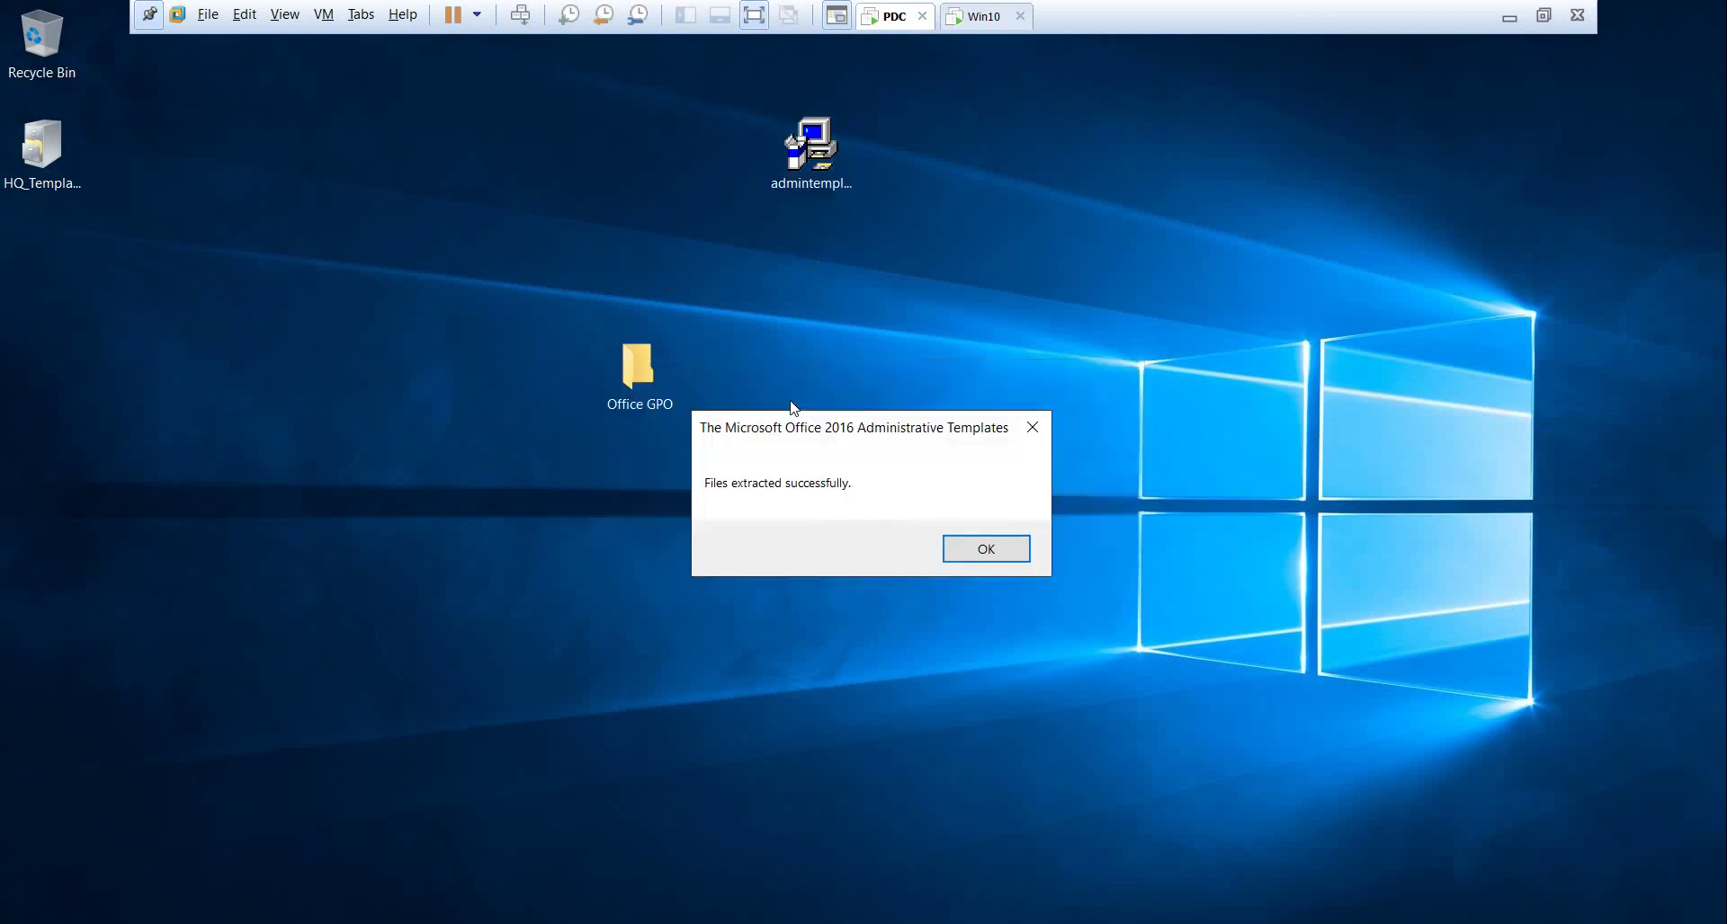
{"action": "left_click", "coordinate": [989, 548]}
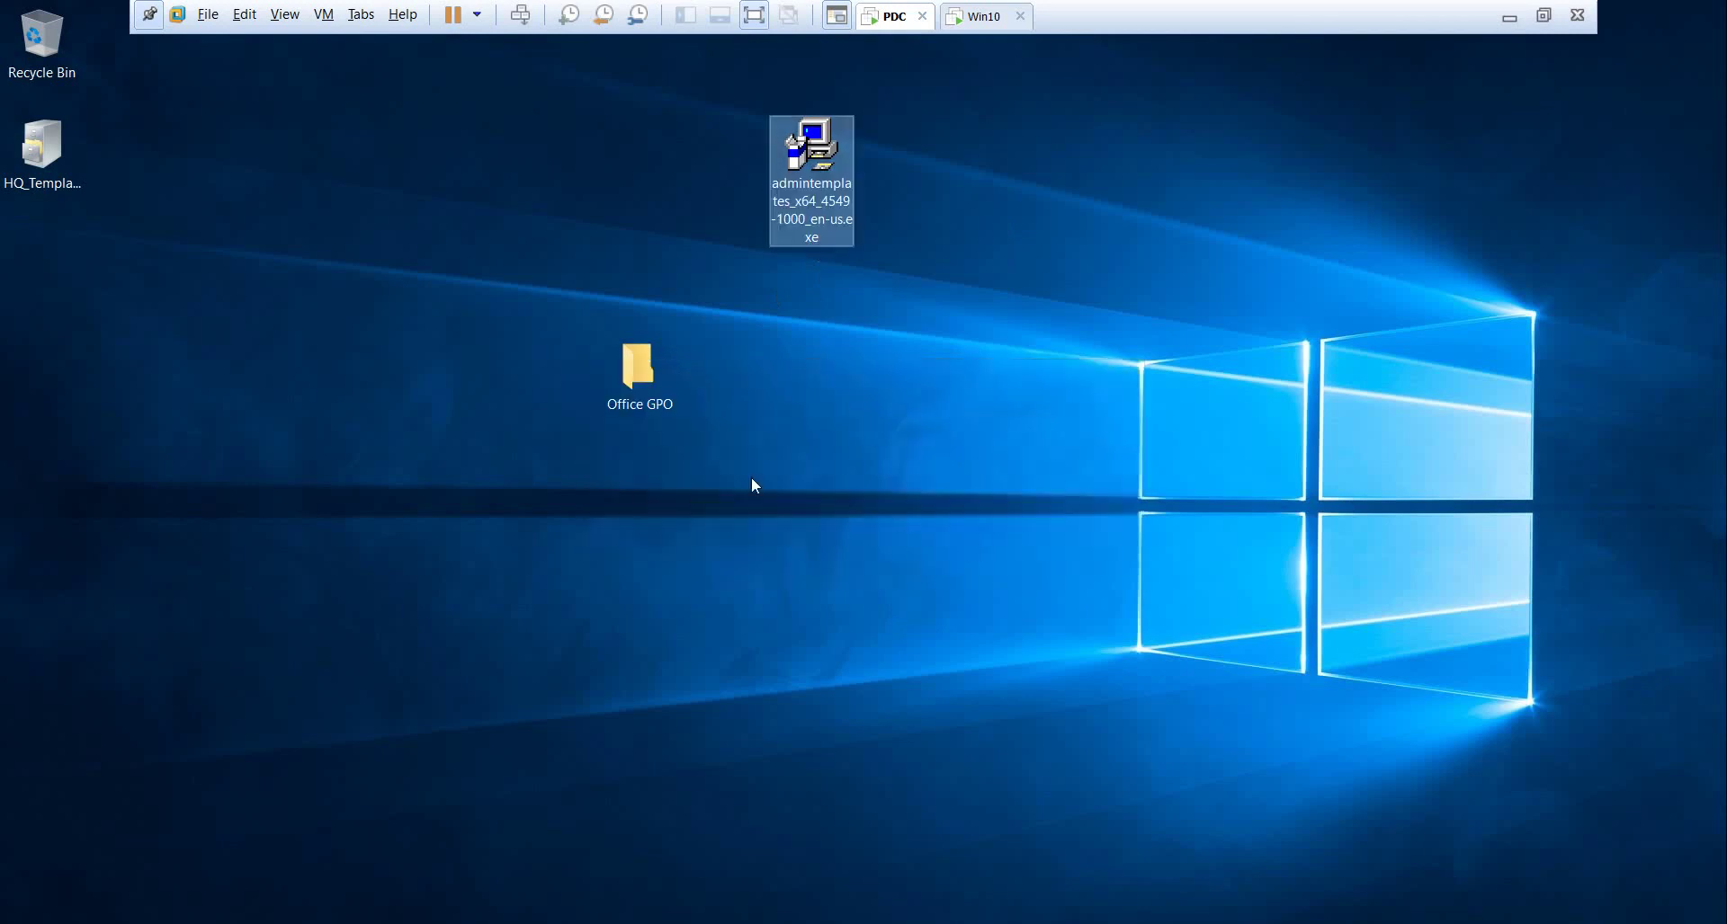
In the admx subfolder of Office GPO, permanently delete every language folder except en-us
{"action": "double_click", "coordinate": [658, 406]}
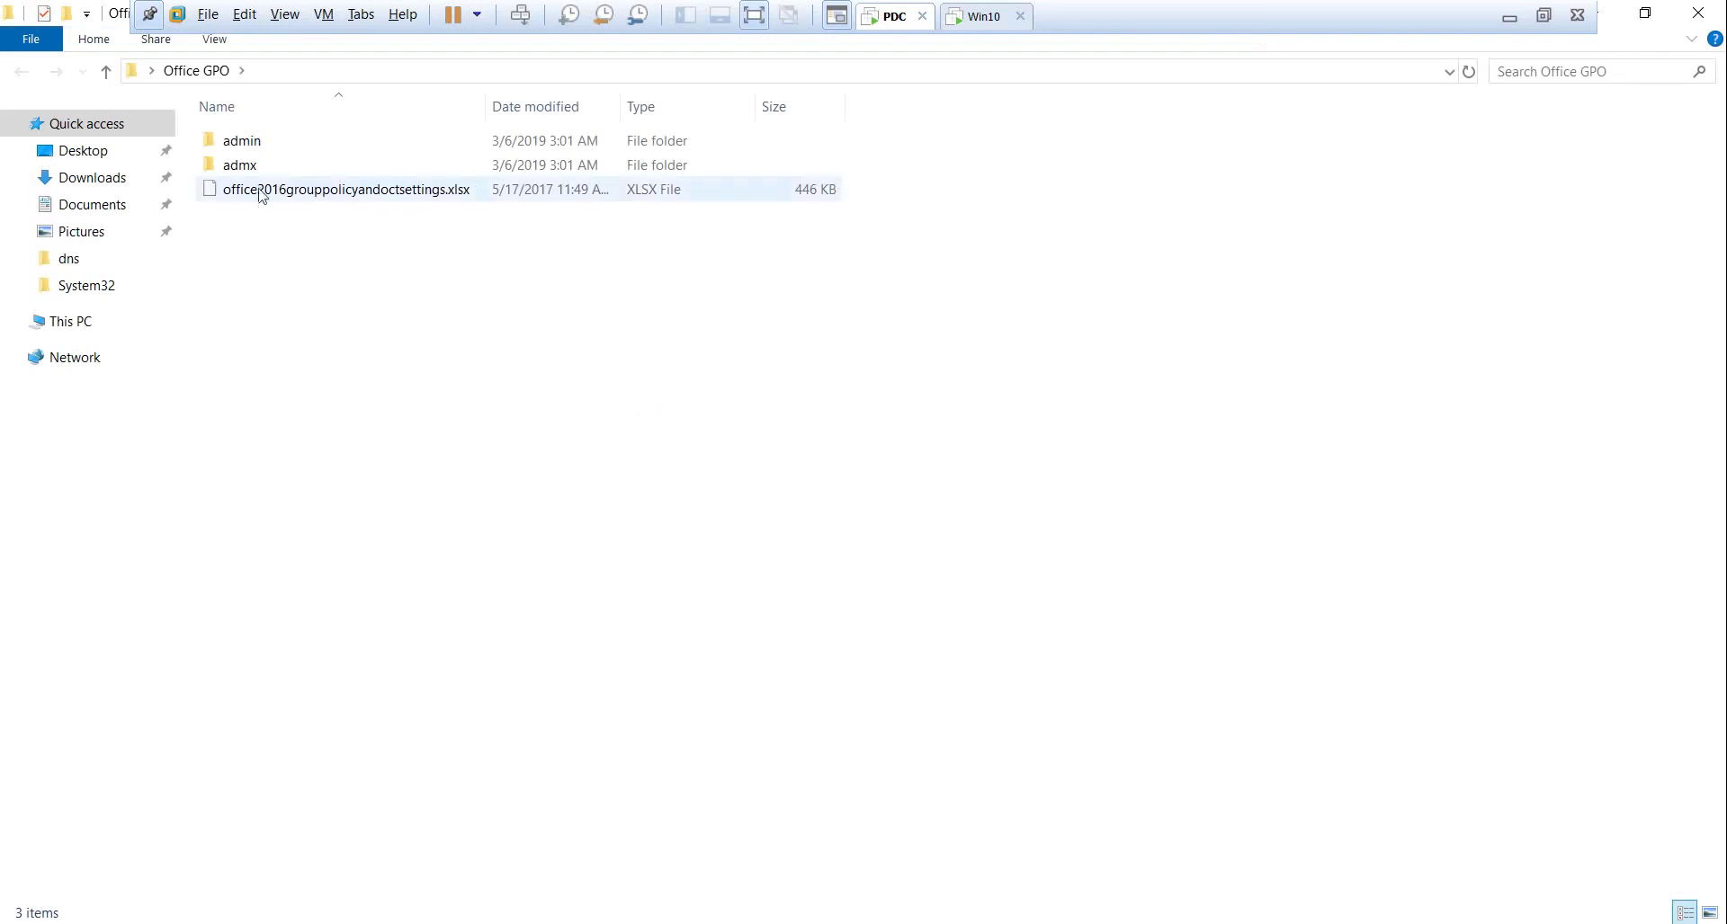
{"action": "left_click", "coordinate": [262, 173]}
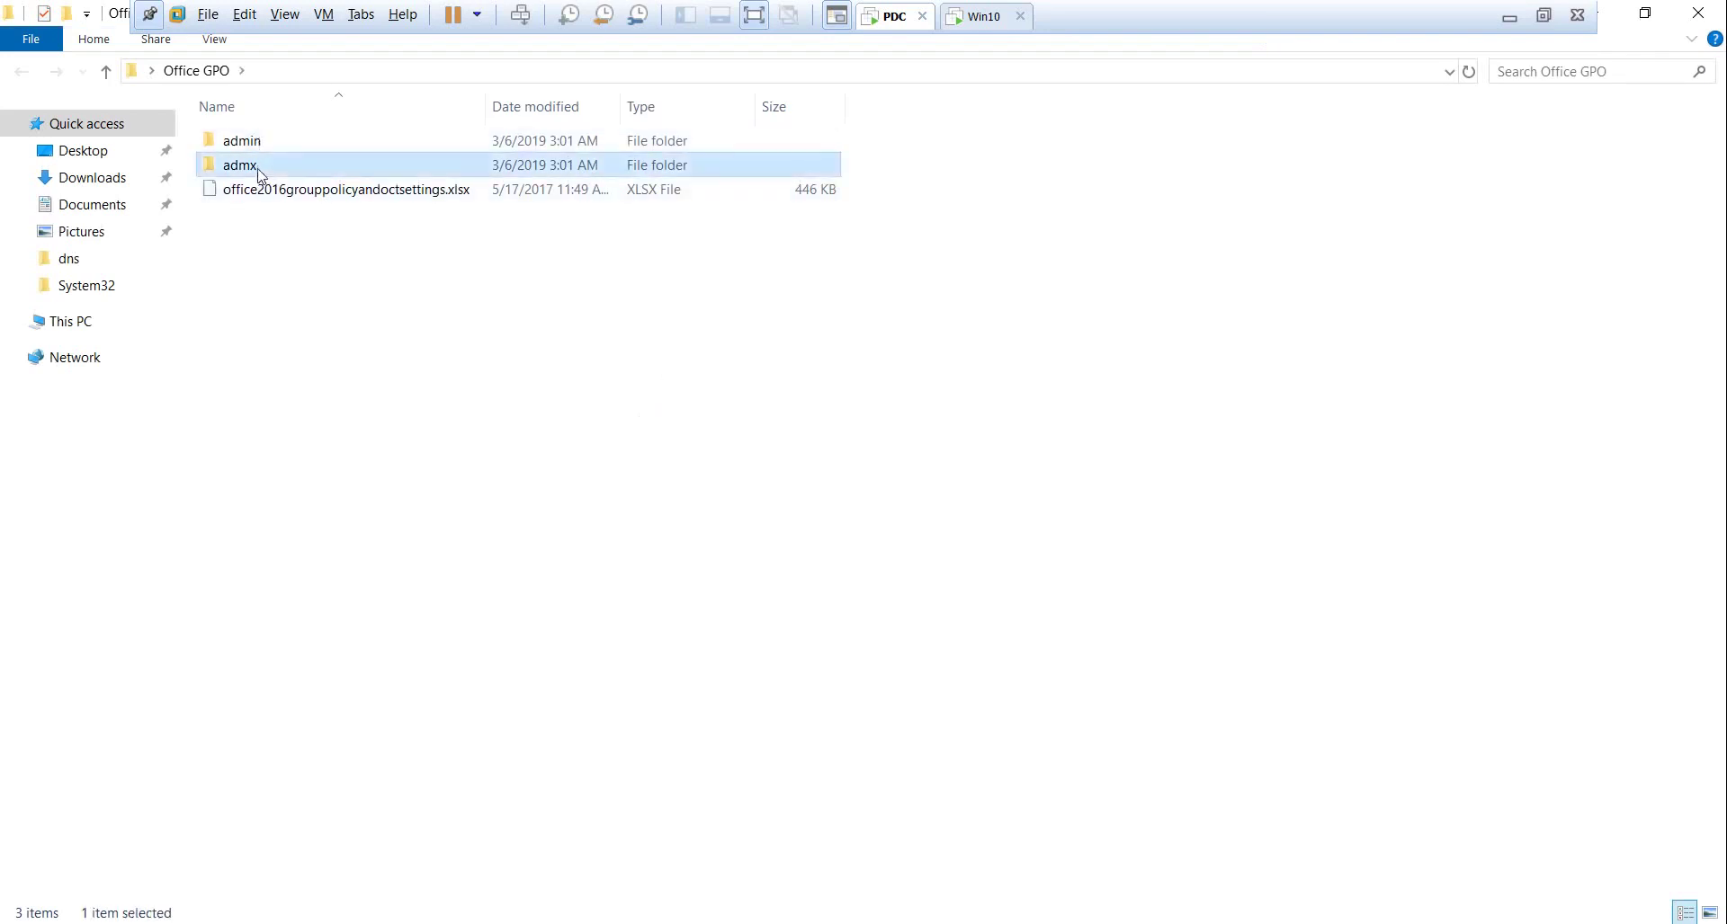
{"action": "double_click", "coordinate": [259, 173]}
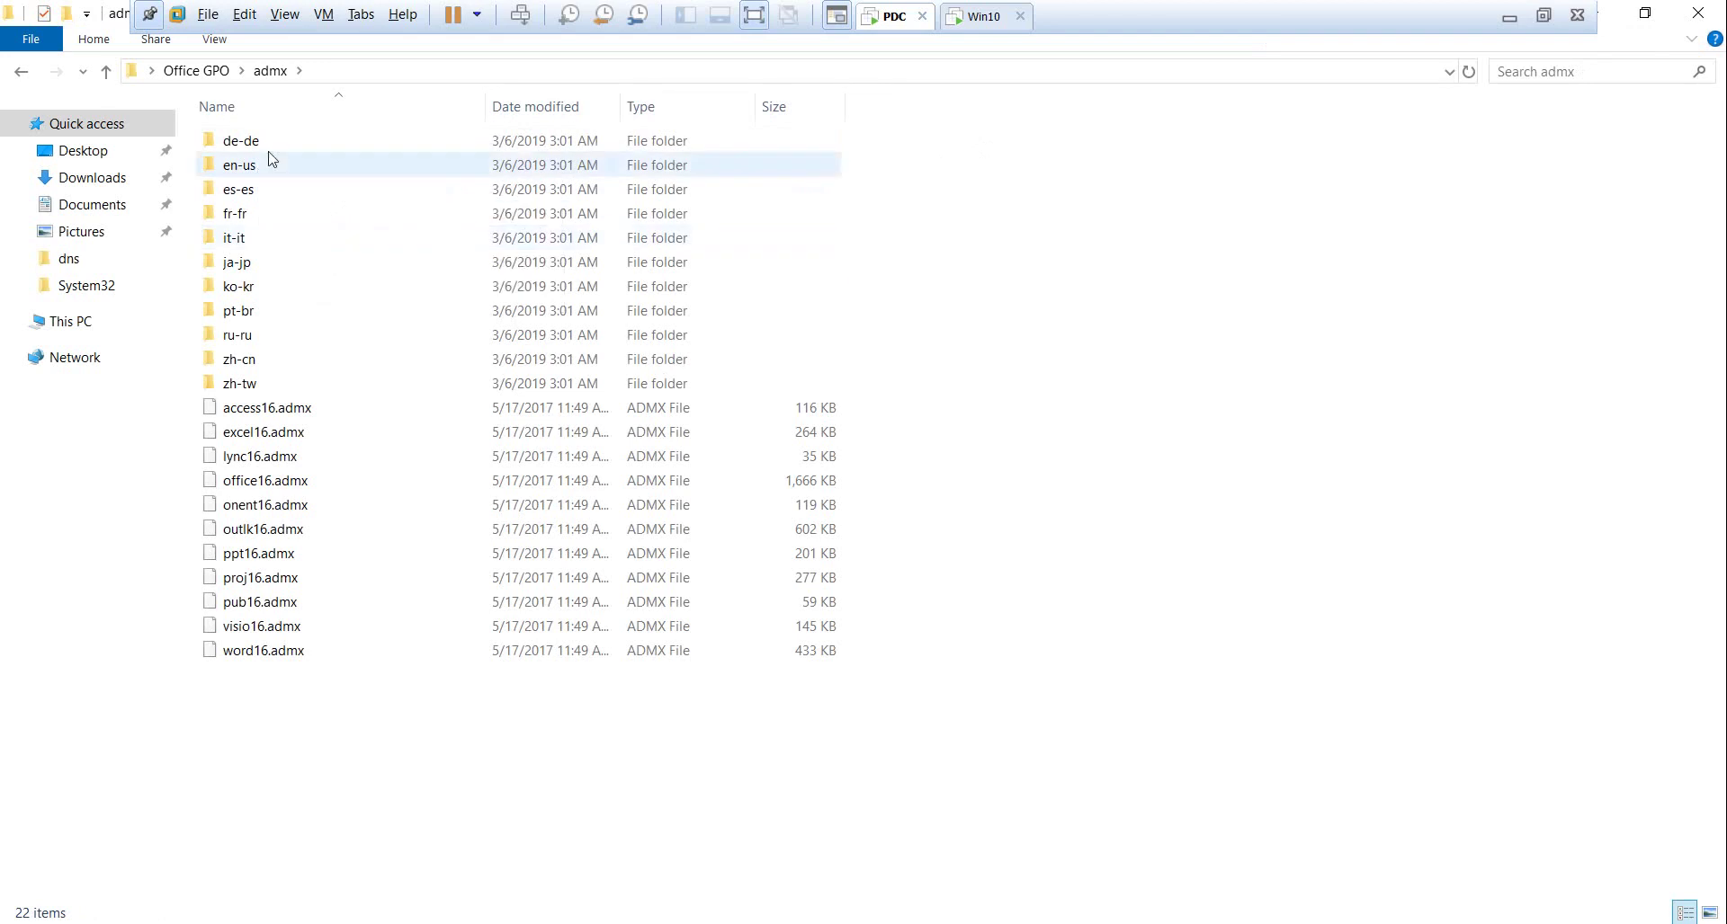
{"action": "left_click", "coordinate": [266, 151]}
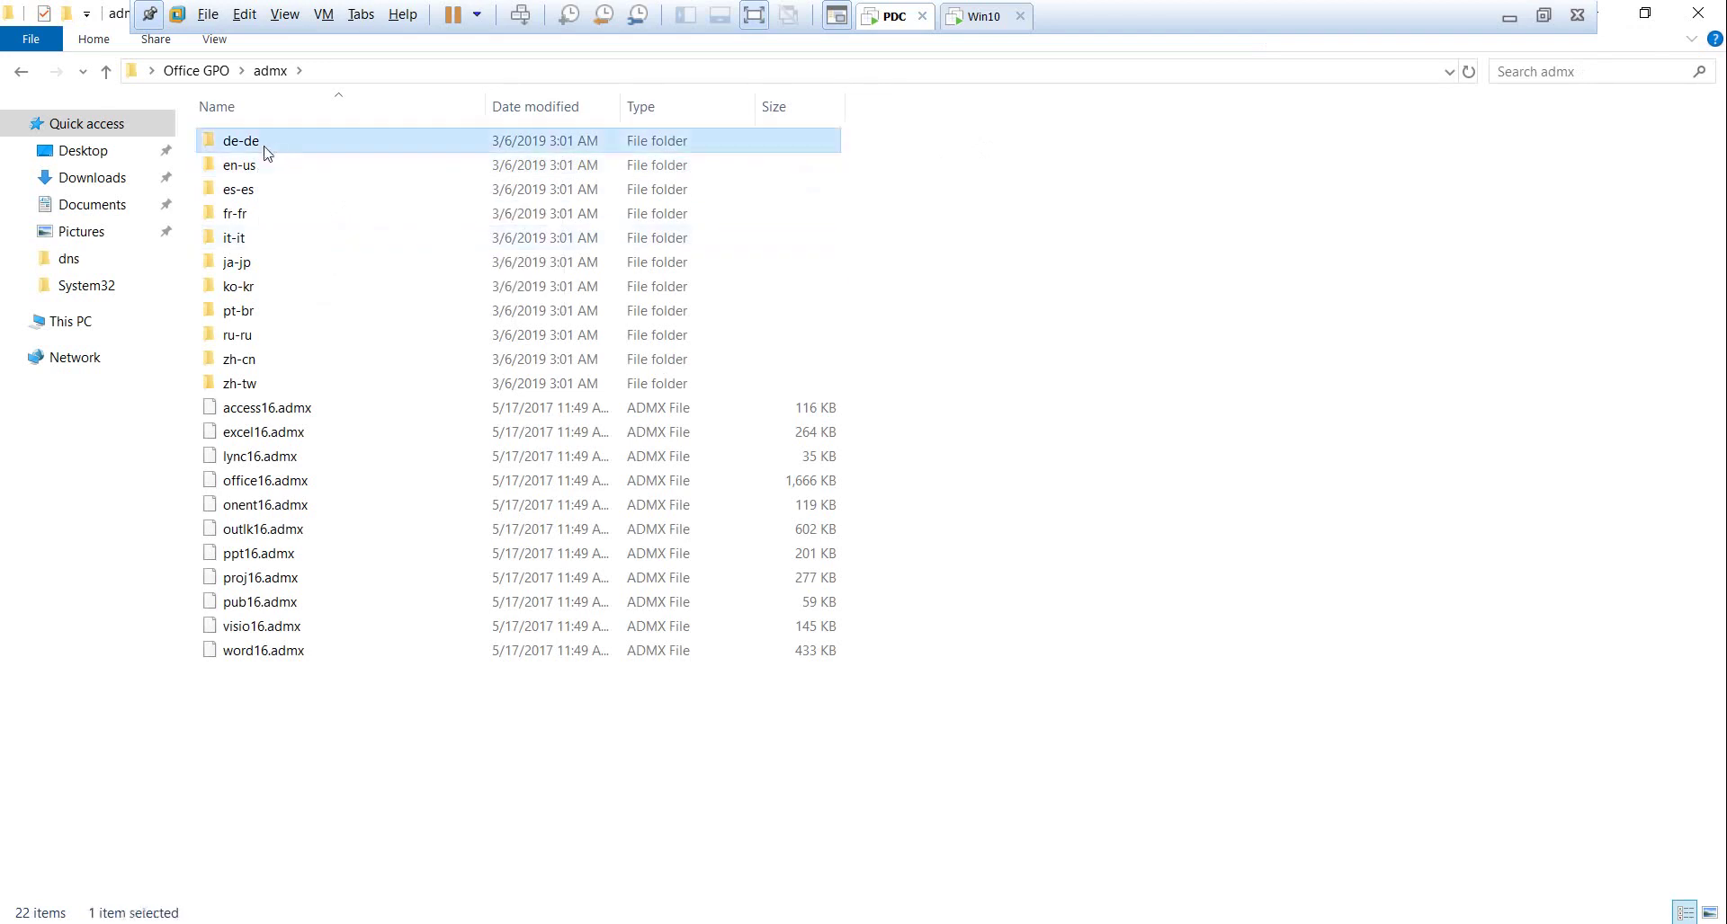
{"action": "left_click", "coordinate": [262, 385], "text": "shift"}
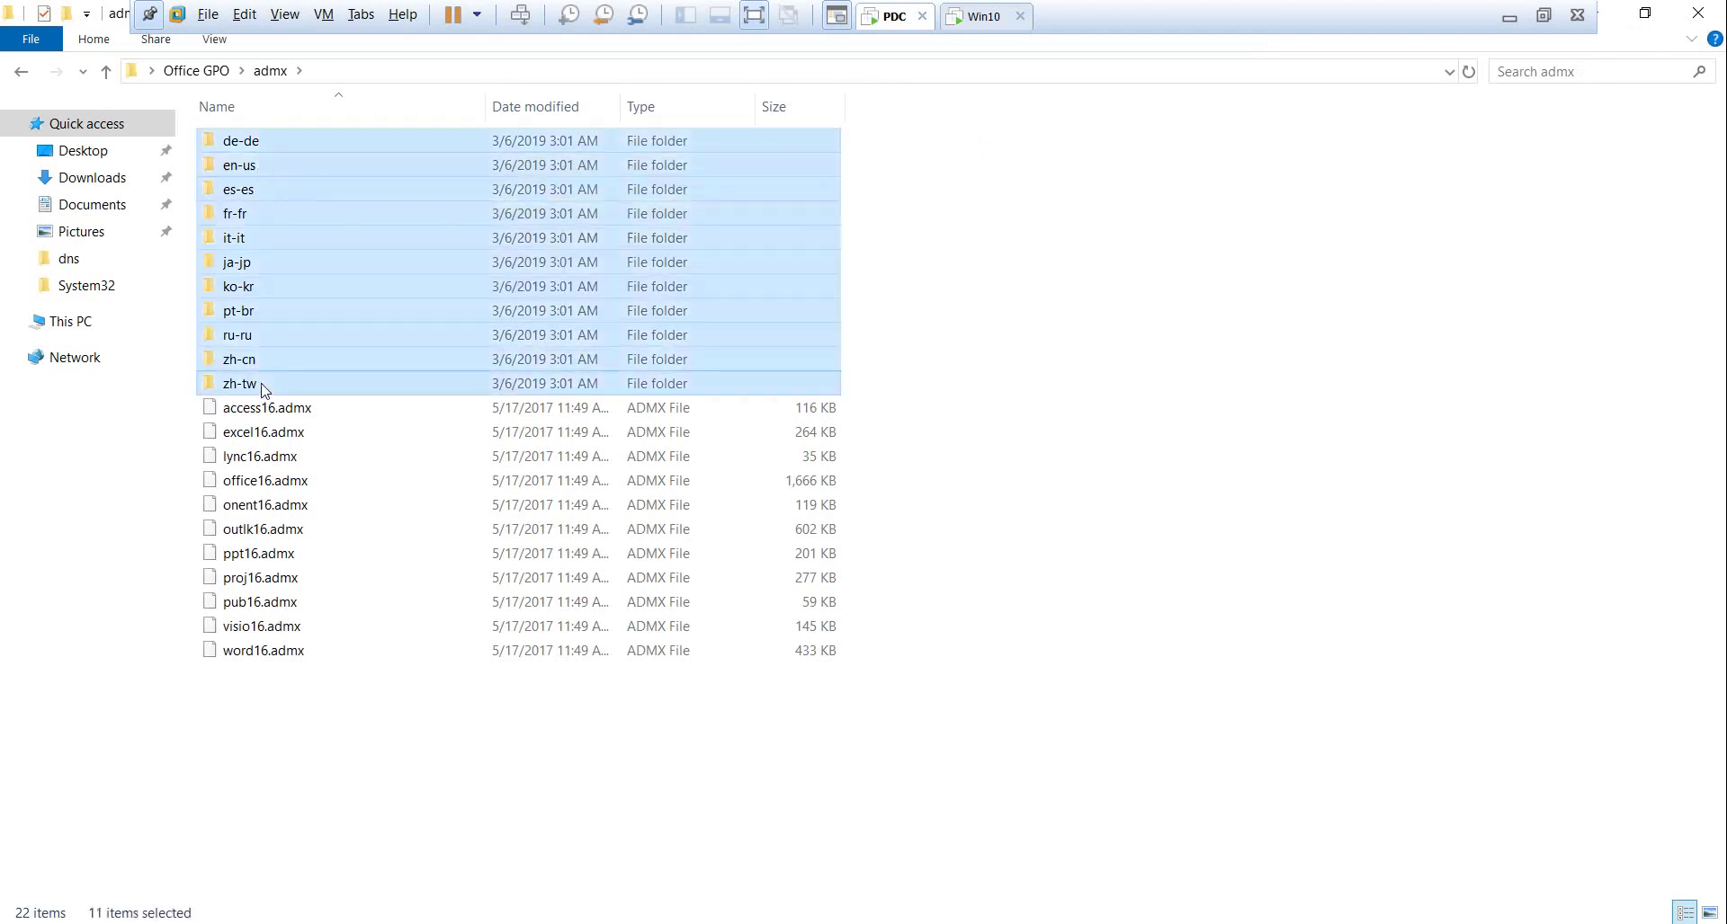
{"action": "left_click", "coordinate": [261, 167], "text": "ctrl"}
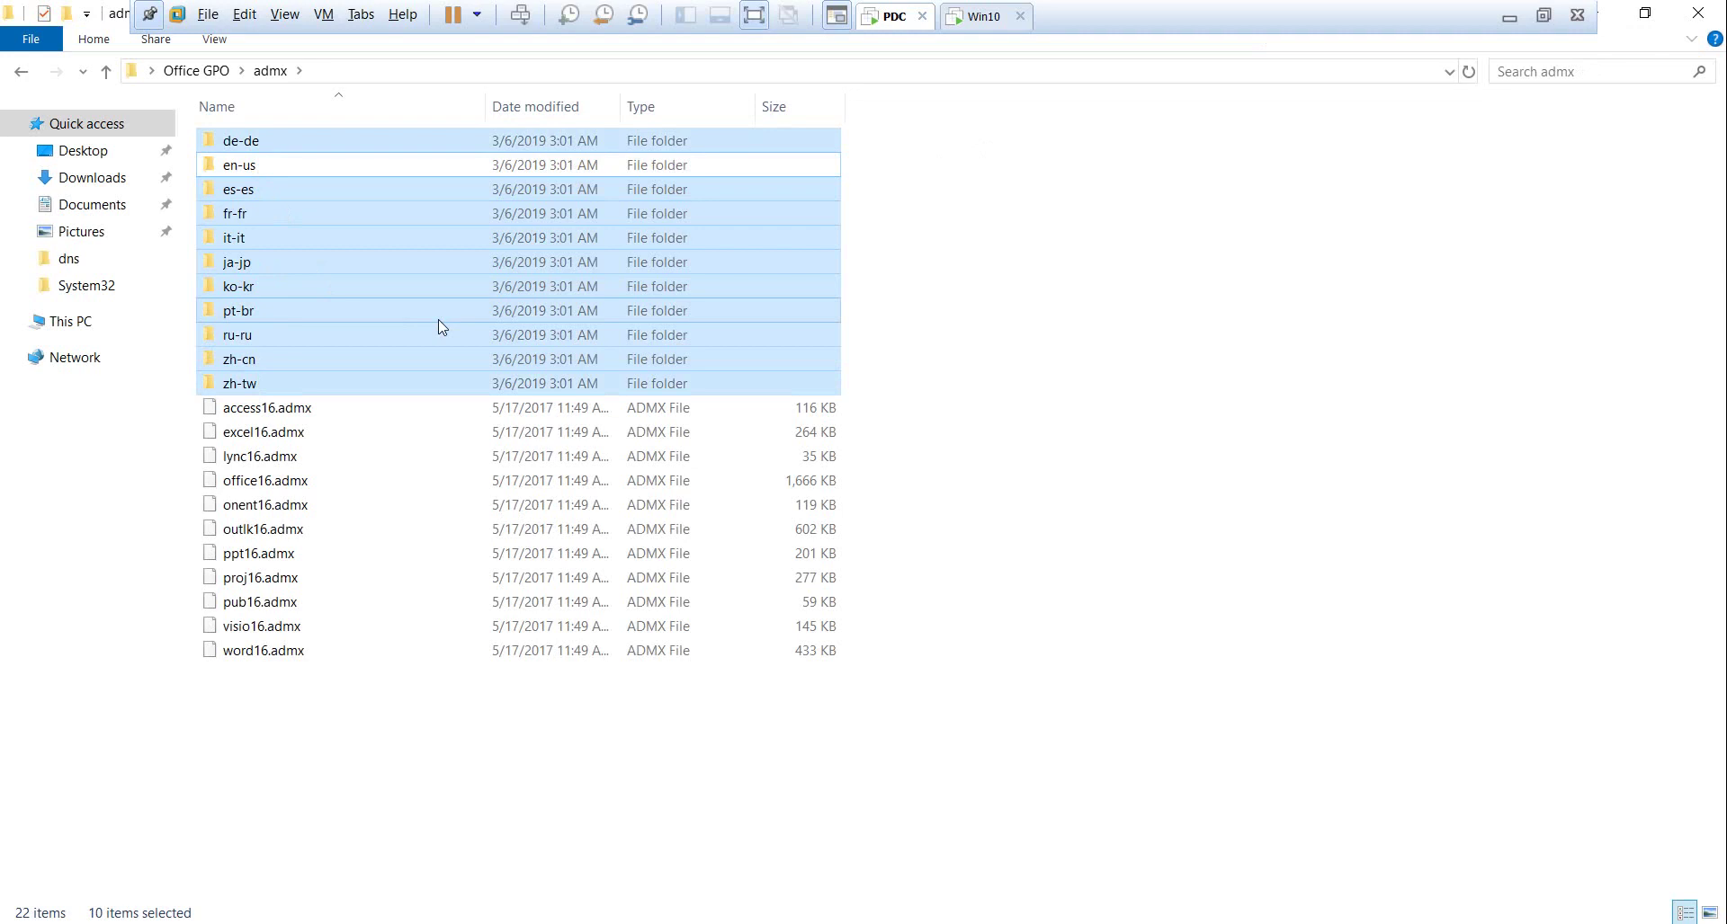
{"action": "key", "text": "shift+Delete"}
{"action": "key", "text": "Escape"}
Copy the en-us folder and all Office ADMX files into the PolicyDefinitions folder under SYSVOL\tshoot.com\Policies
{"action": "left_click_drag", "start_coordinate": [420, 609], "coordinate": [286, 148]}
{"action": "right_click", "coordinate": [302, 187]}
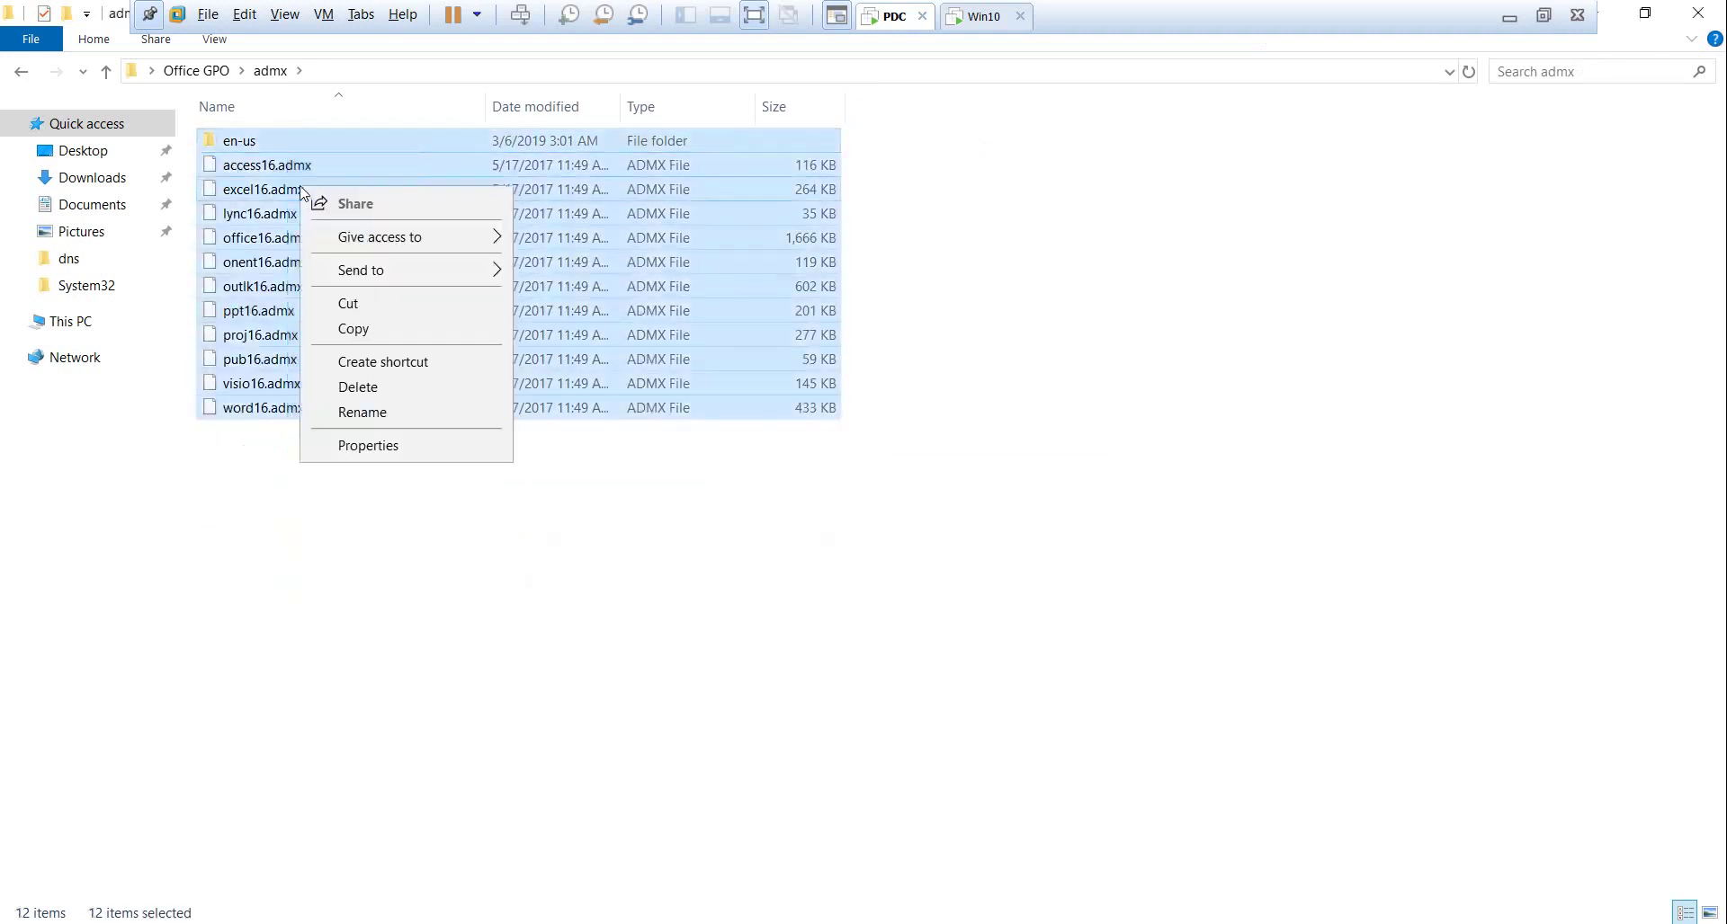
{"action": "left_click", "coordinate": [353, 329]}
{"action": "left_click", "coordinate": [363, 917]}
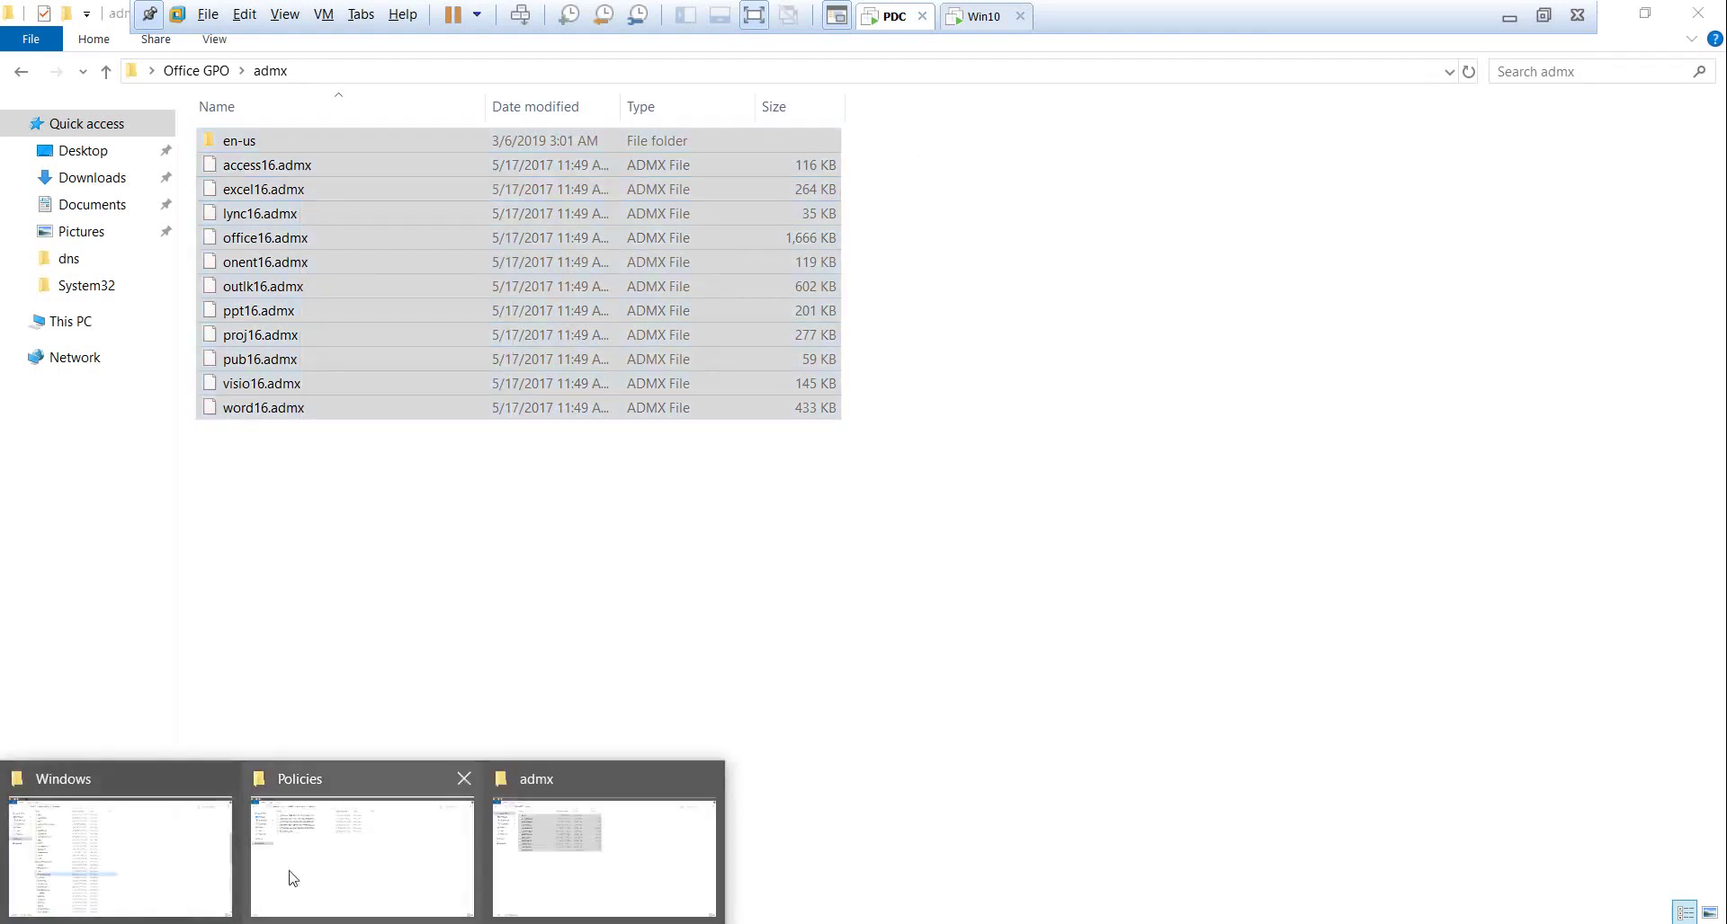
{"action": "left_click", "coordinate": [357, 880]}
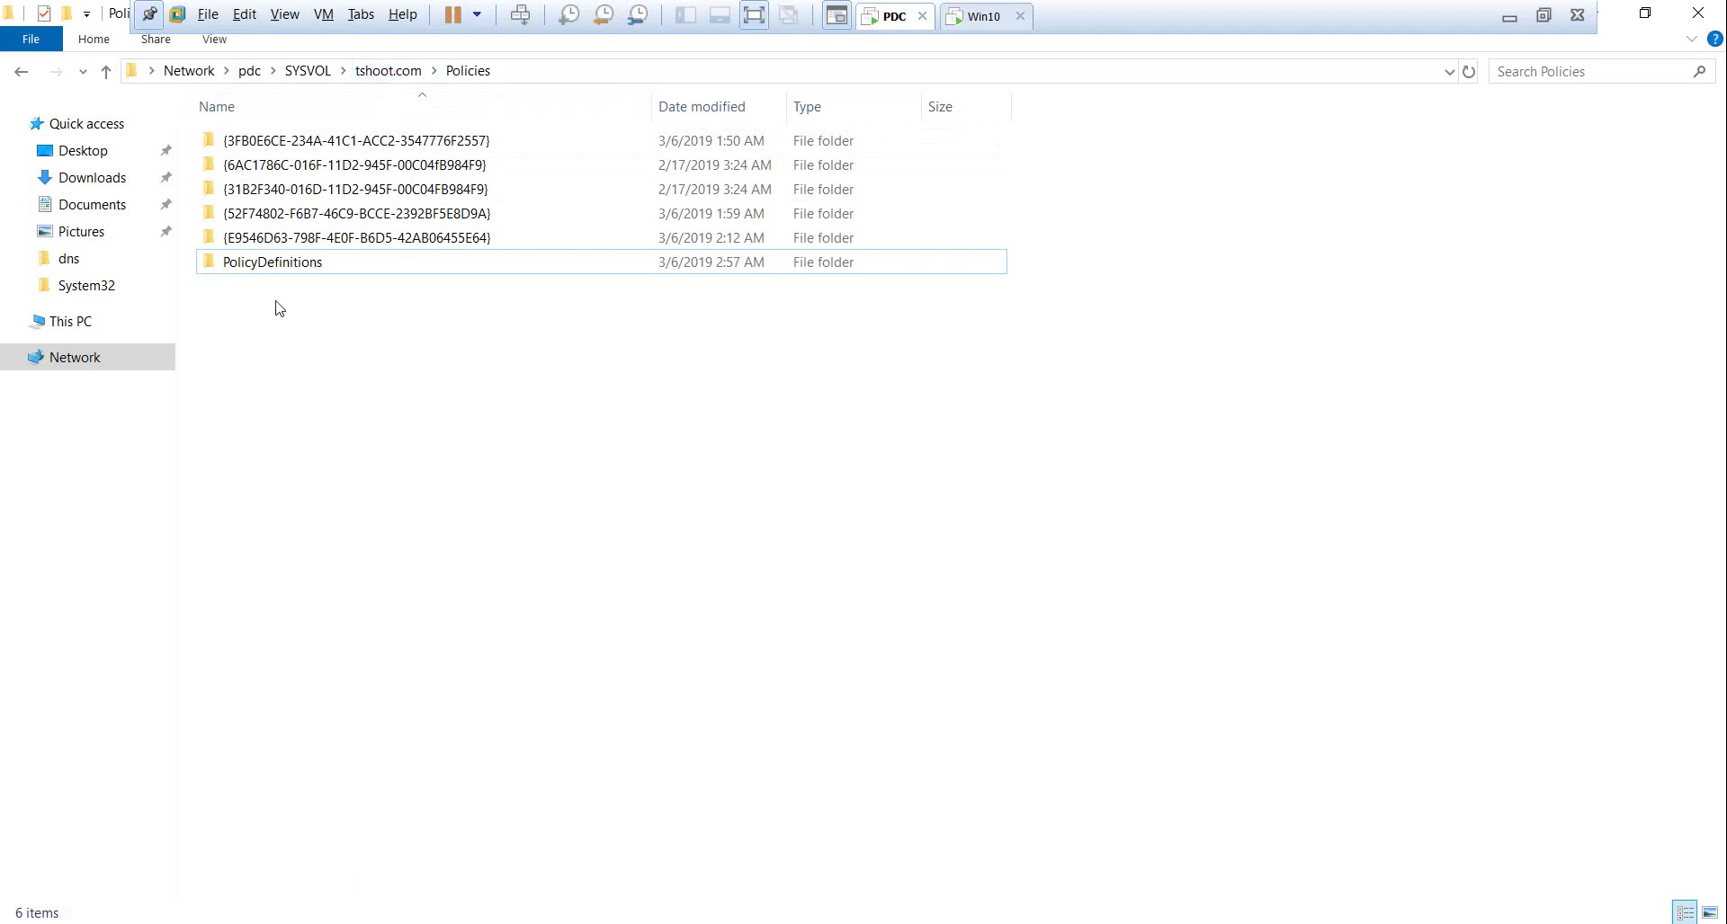
{"action": "double_click", "coordinate": [280, 269]}
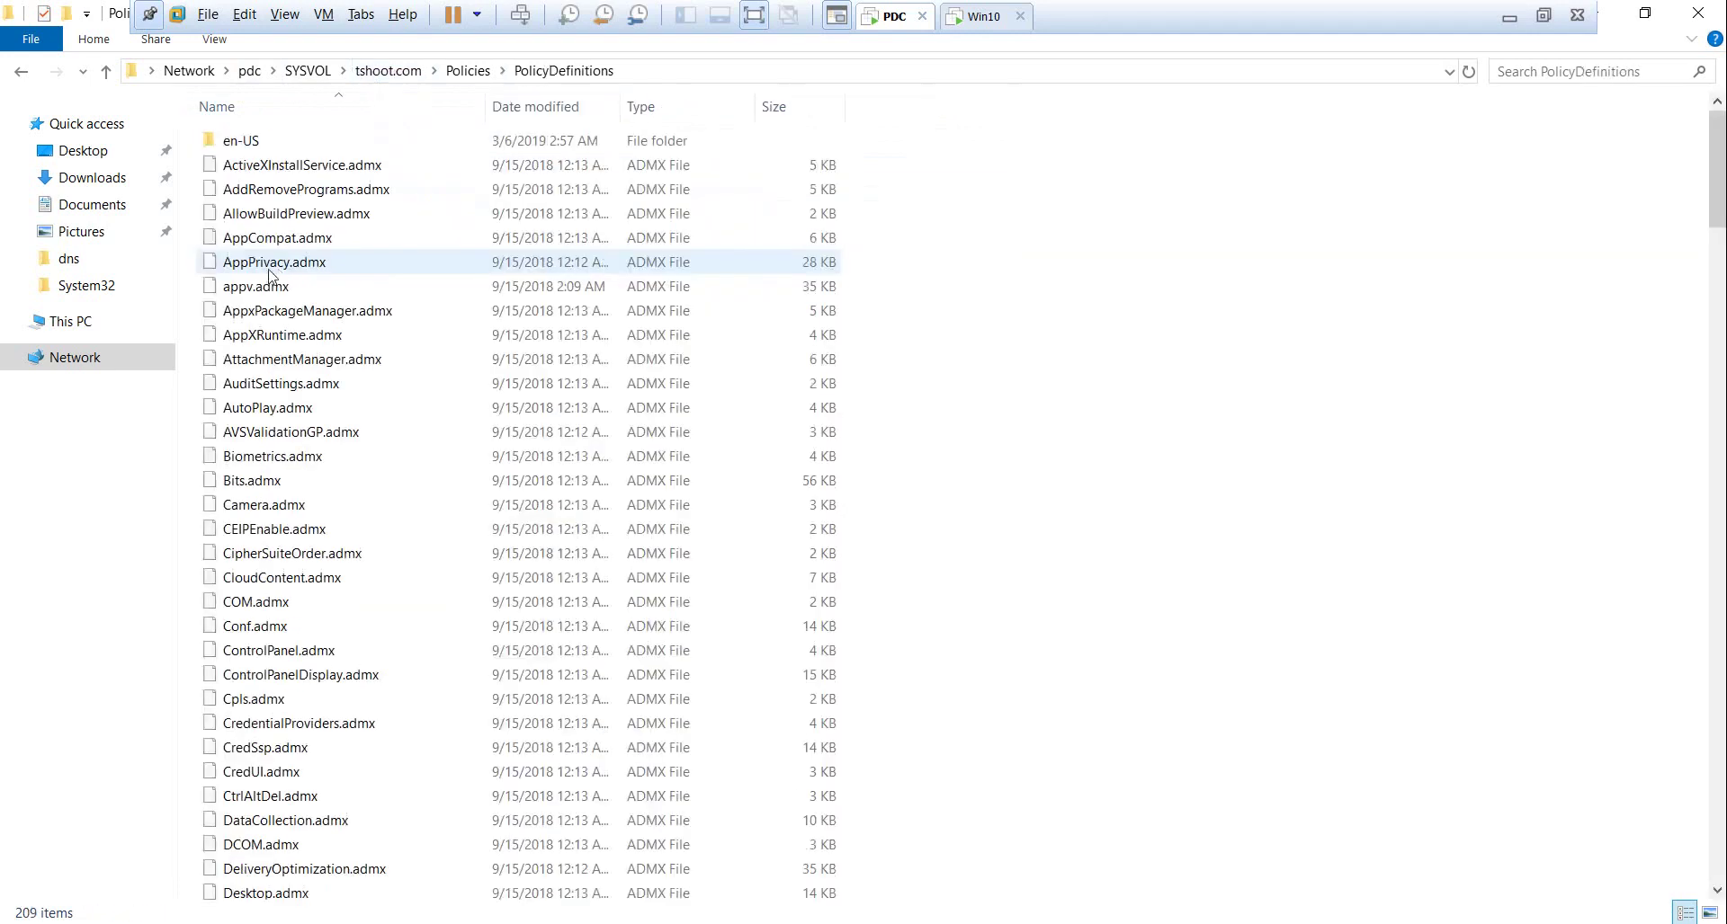
{"action": "right_click", "coordinate": [1081, 301]}
{"action": "left_click", "coordinate": [1160, 463]}
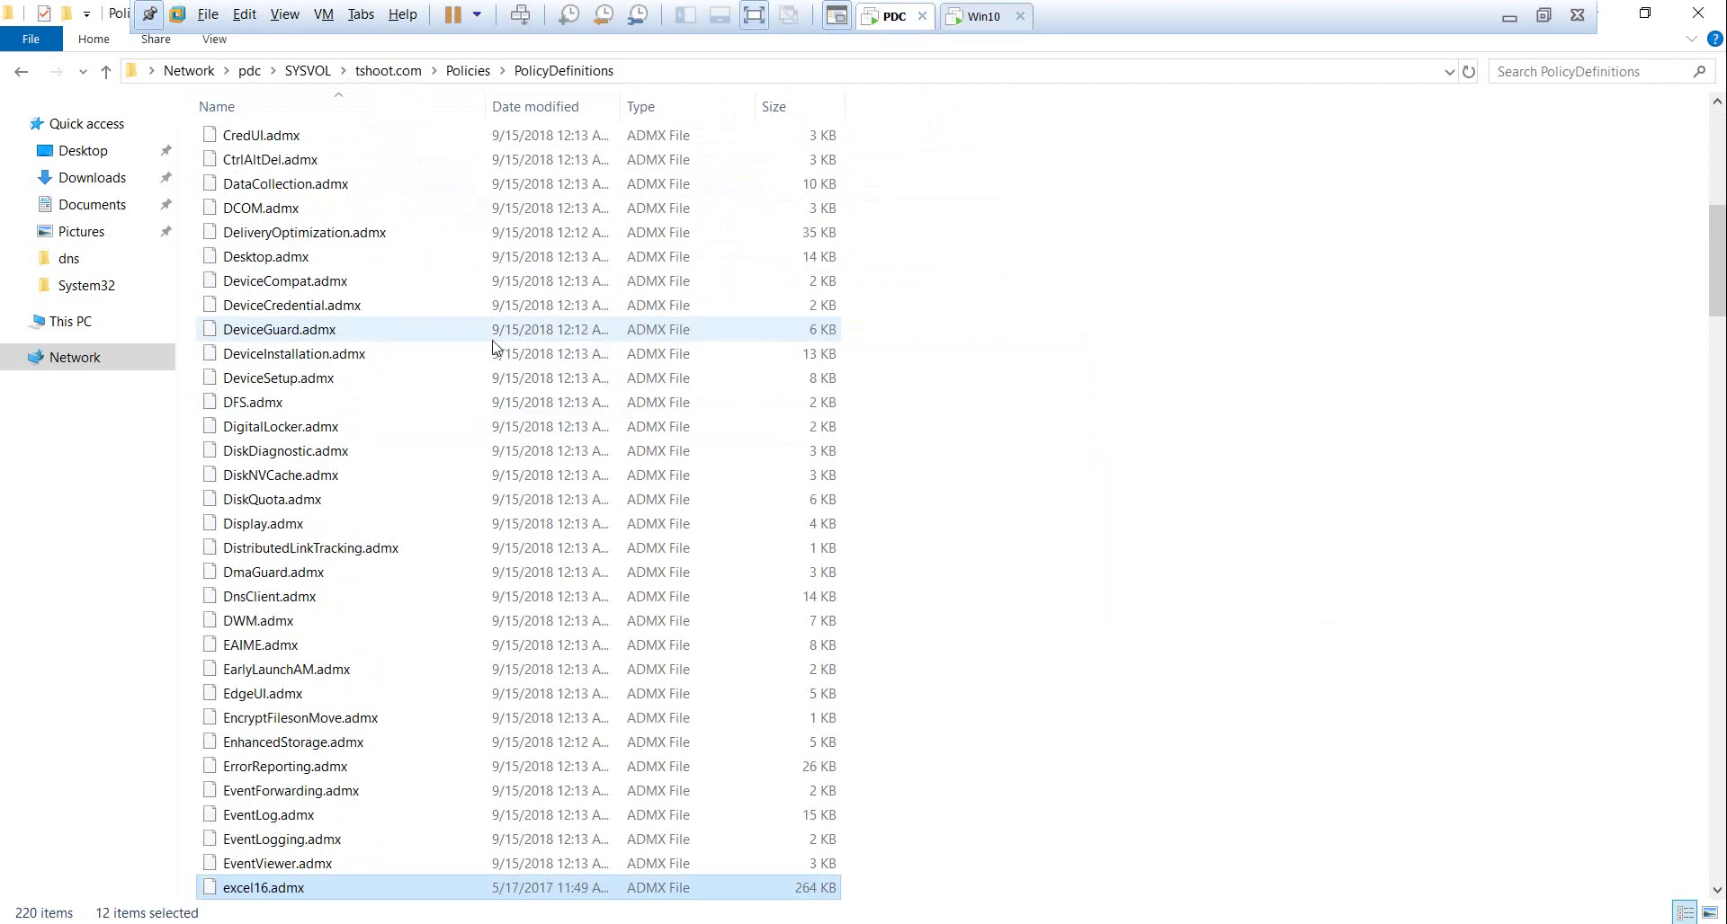
Close the finished windows and open the Control Panel And Clock GPO for editing from Group Policy Objects
{"action": "left_click", "coordinate": [1713, 13]}
{"action": "left_click", "coordinate": [1698, 12]}
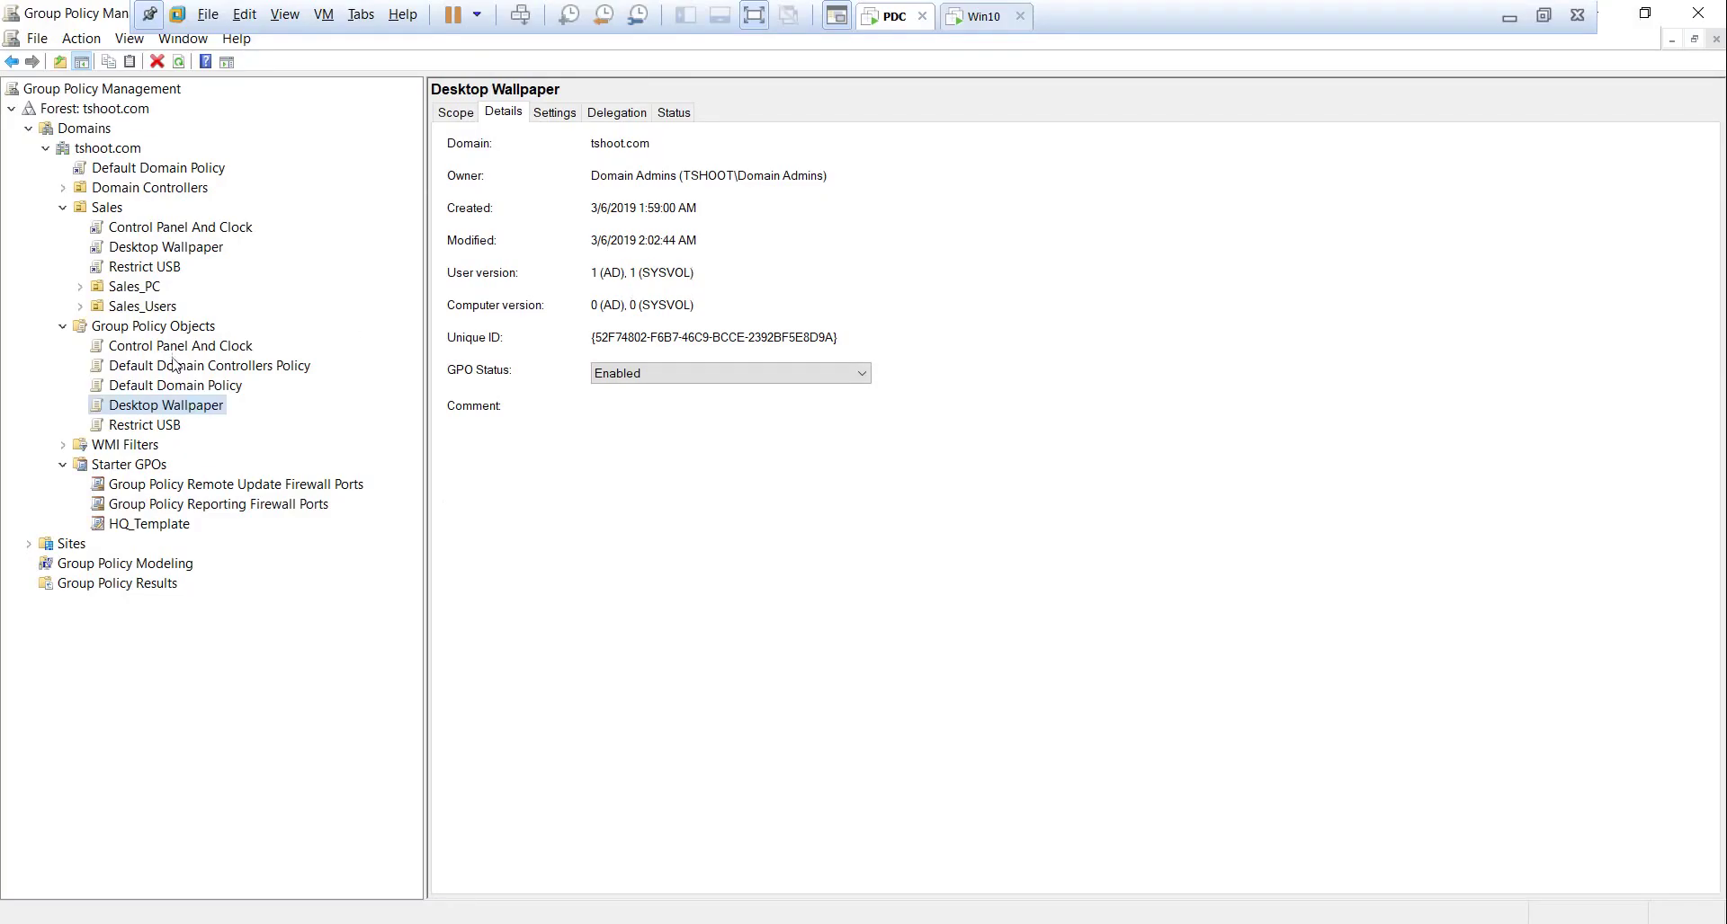
{"action": "left_click", "coordinate": [191, 350]}
{"action": "right_click", "coordinate": [194, 351]}
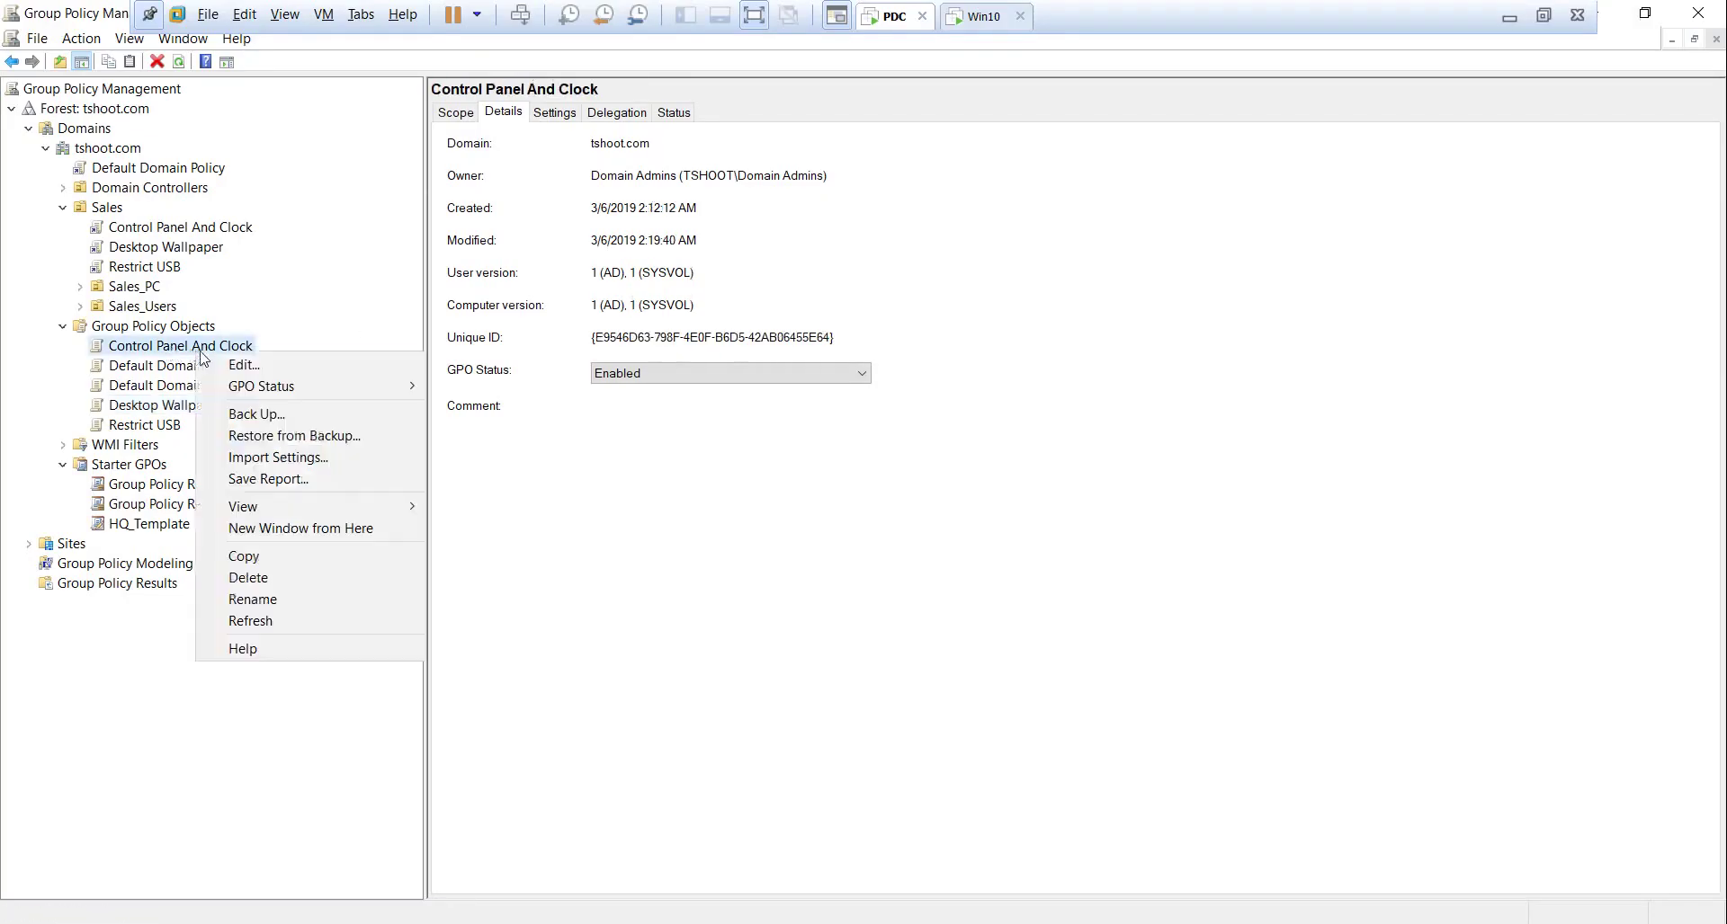
{"action": "left_click", "coordinate": [246, 364]}
{"action": "left_click", "coordinate": [706, 87]}
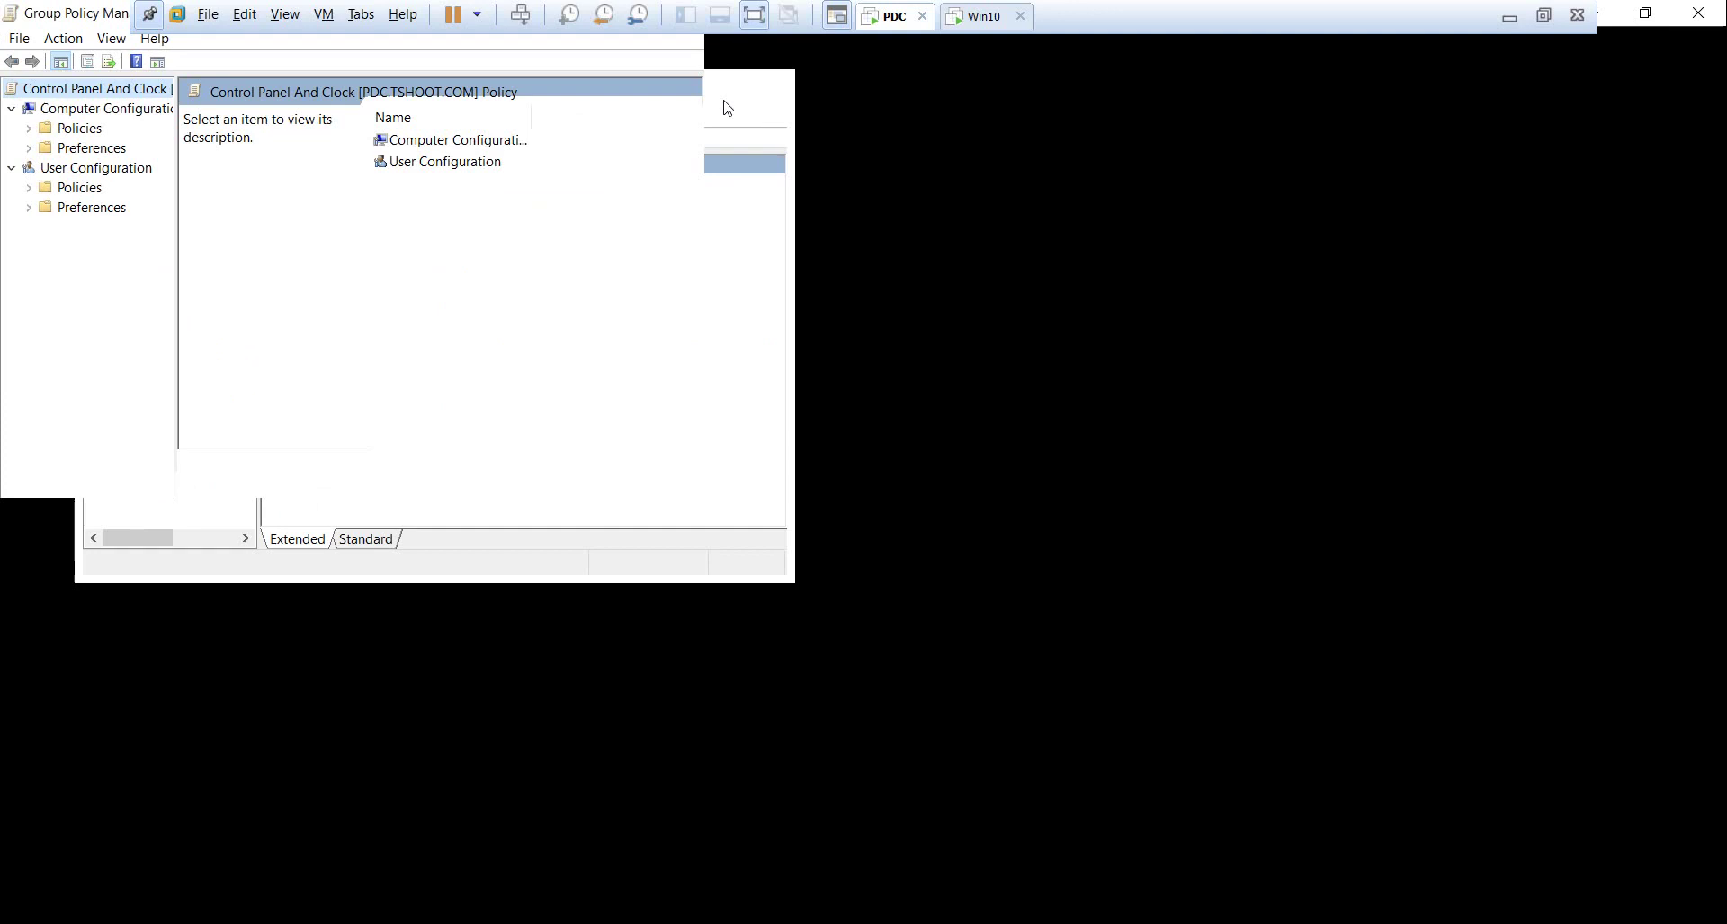
Expand Administrative Templates under the User Configuration policies and widen the tree to examine the Office 2016 policy folders
{"action": "double_click", "coordinate": [79, 187]}
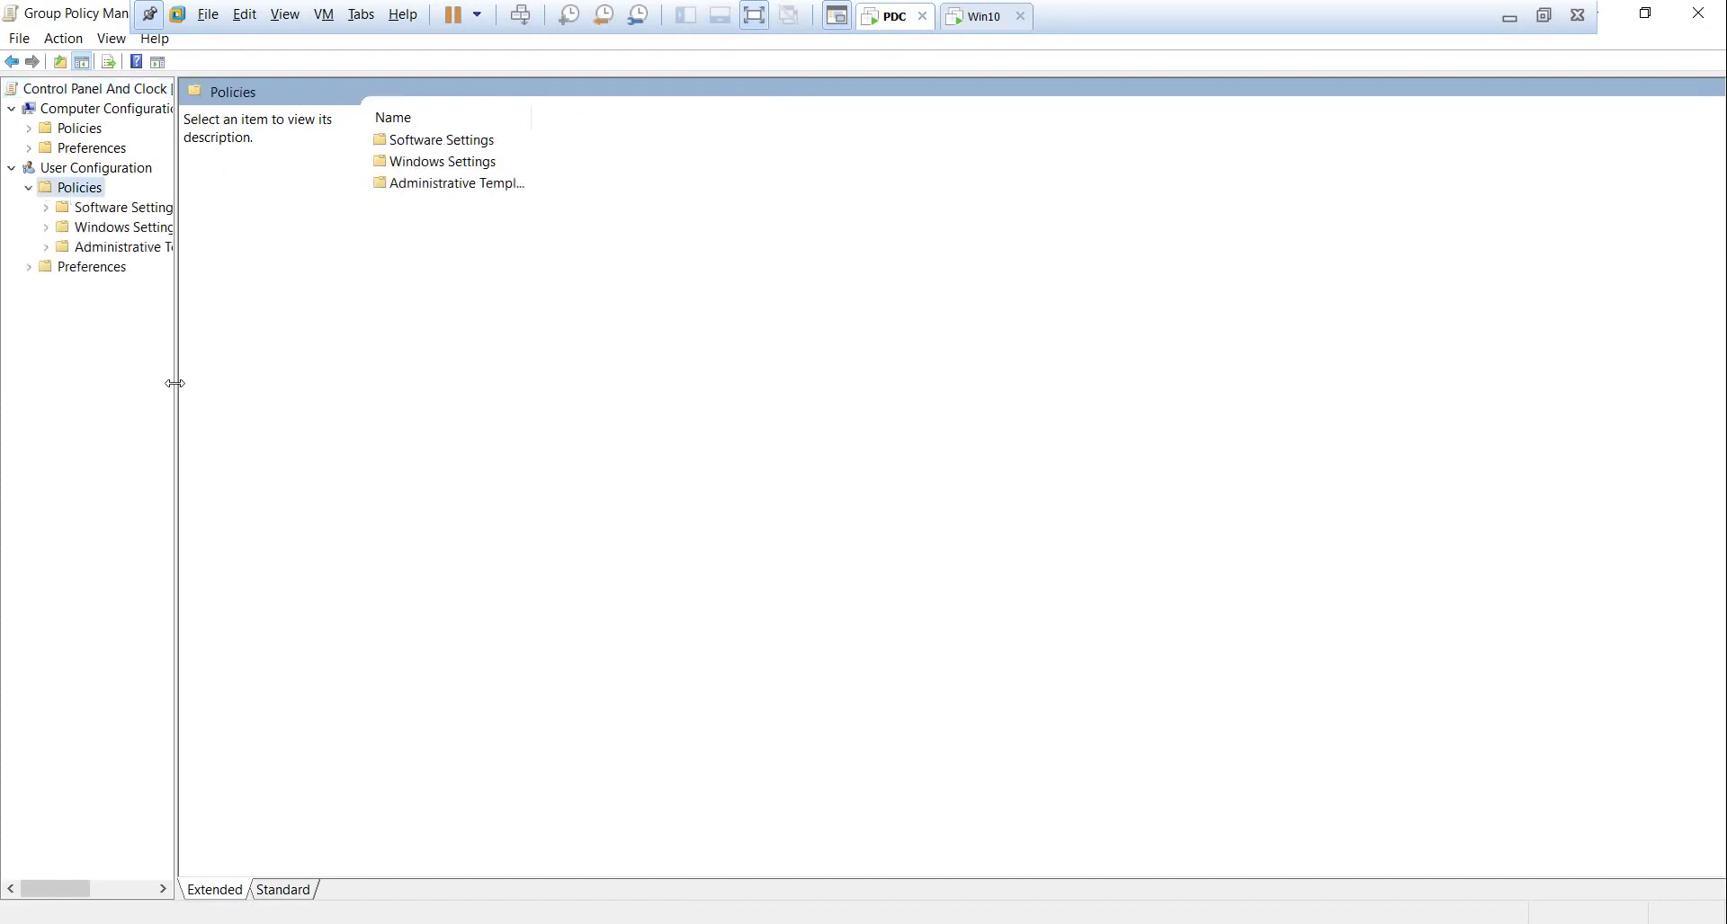
{"action": "left_click_drag", "start_coordinate": [175, 381], "coordinate": [268, 381]}
{"action": "left_click", "coordinate": [144, 247]}
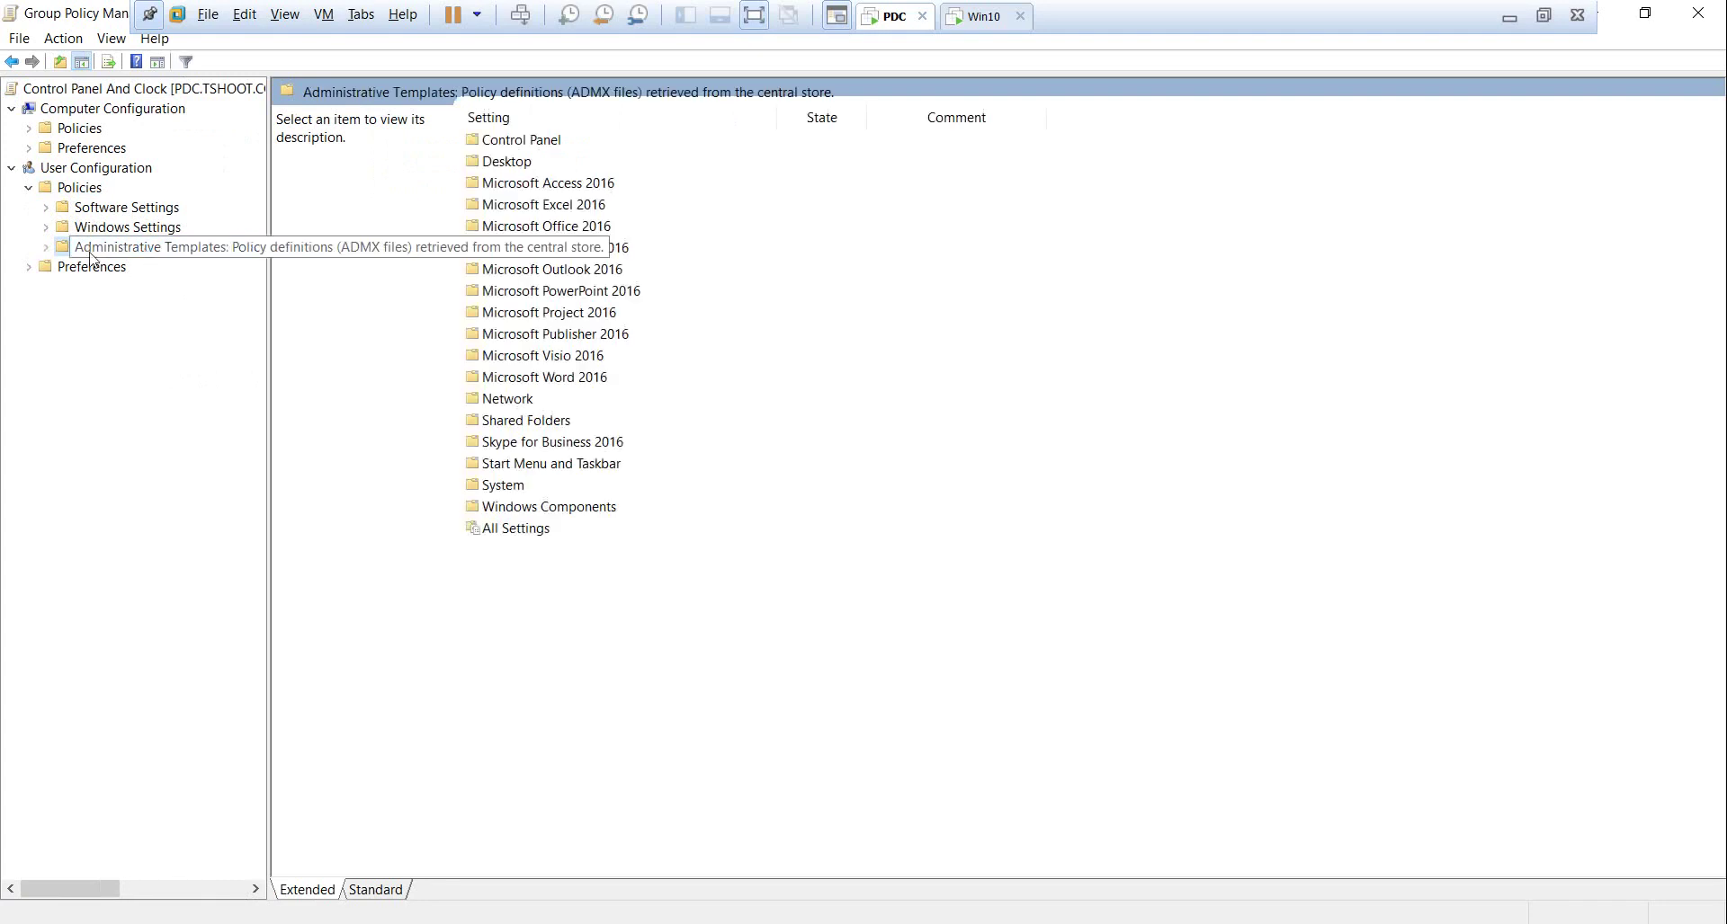
{"action": "left_click", "coordinate": [46, 249]}
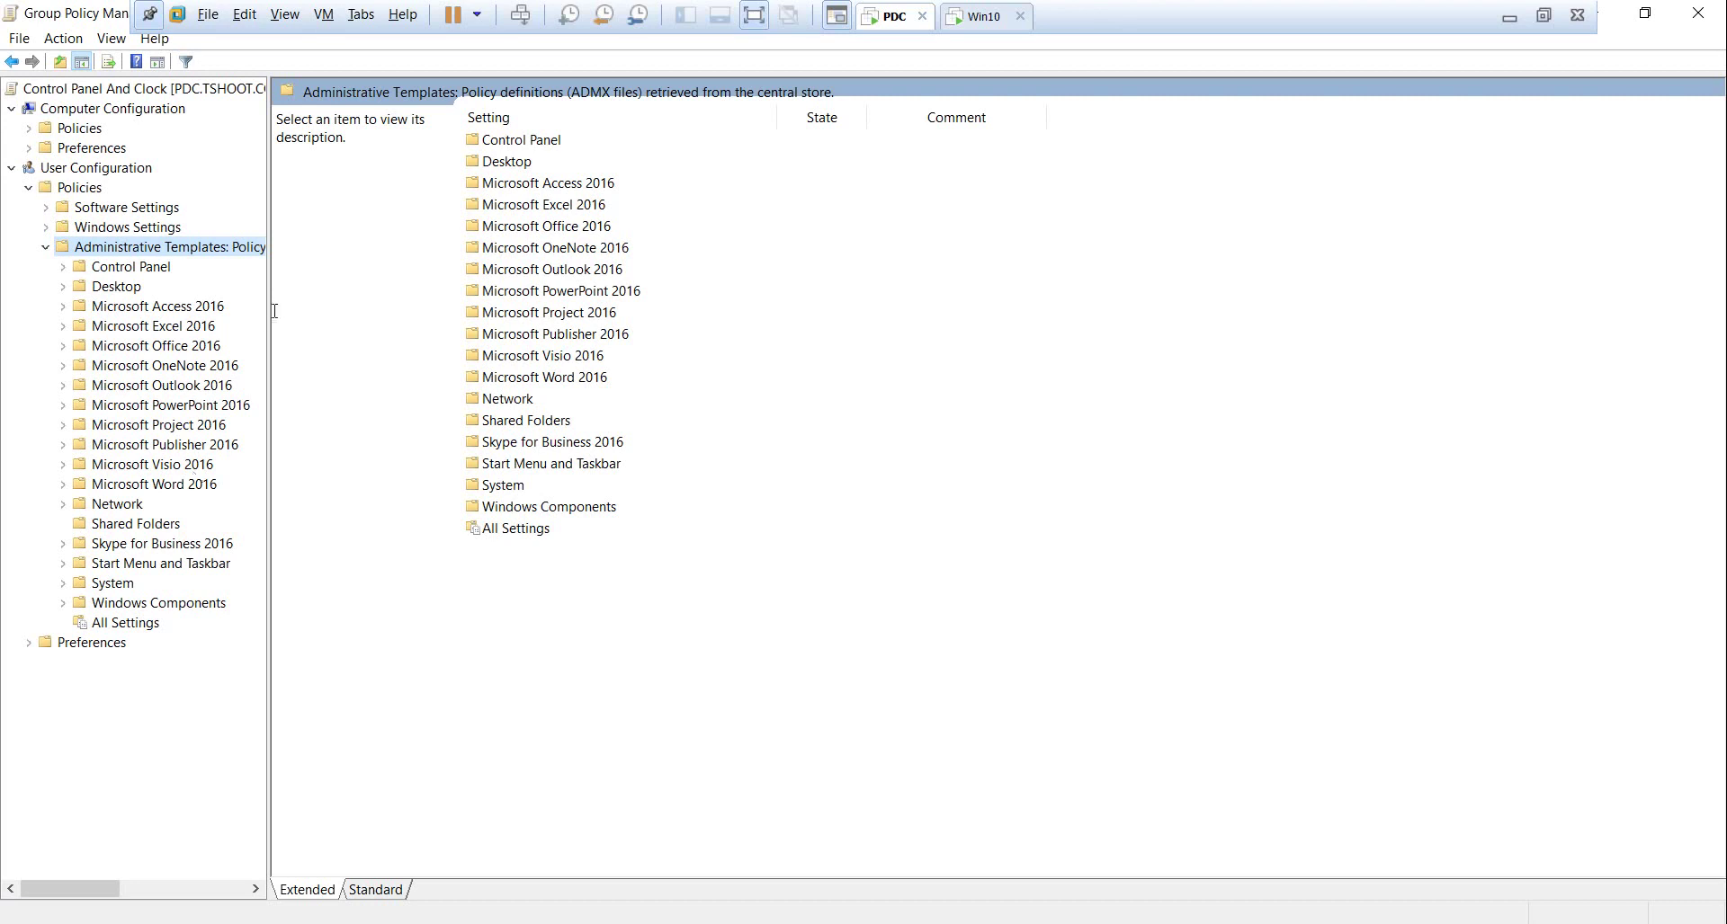
{"action": "left_click_drag", "start_coordinate": [268, 317], "coordinate": [560, 316]}
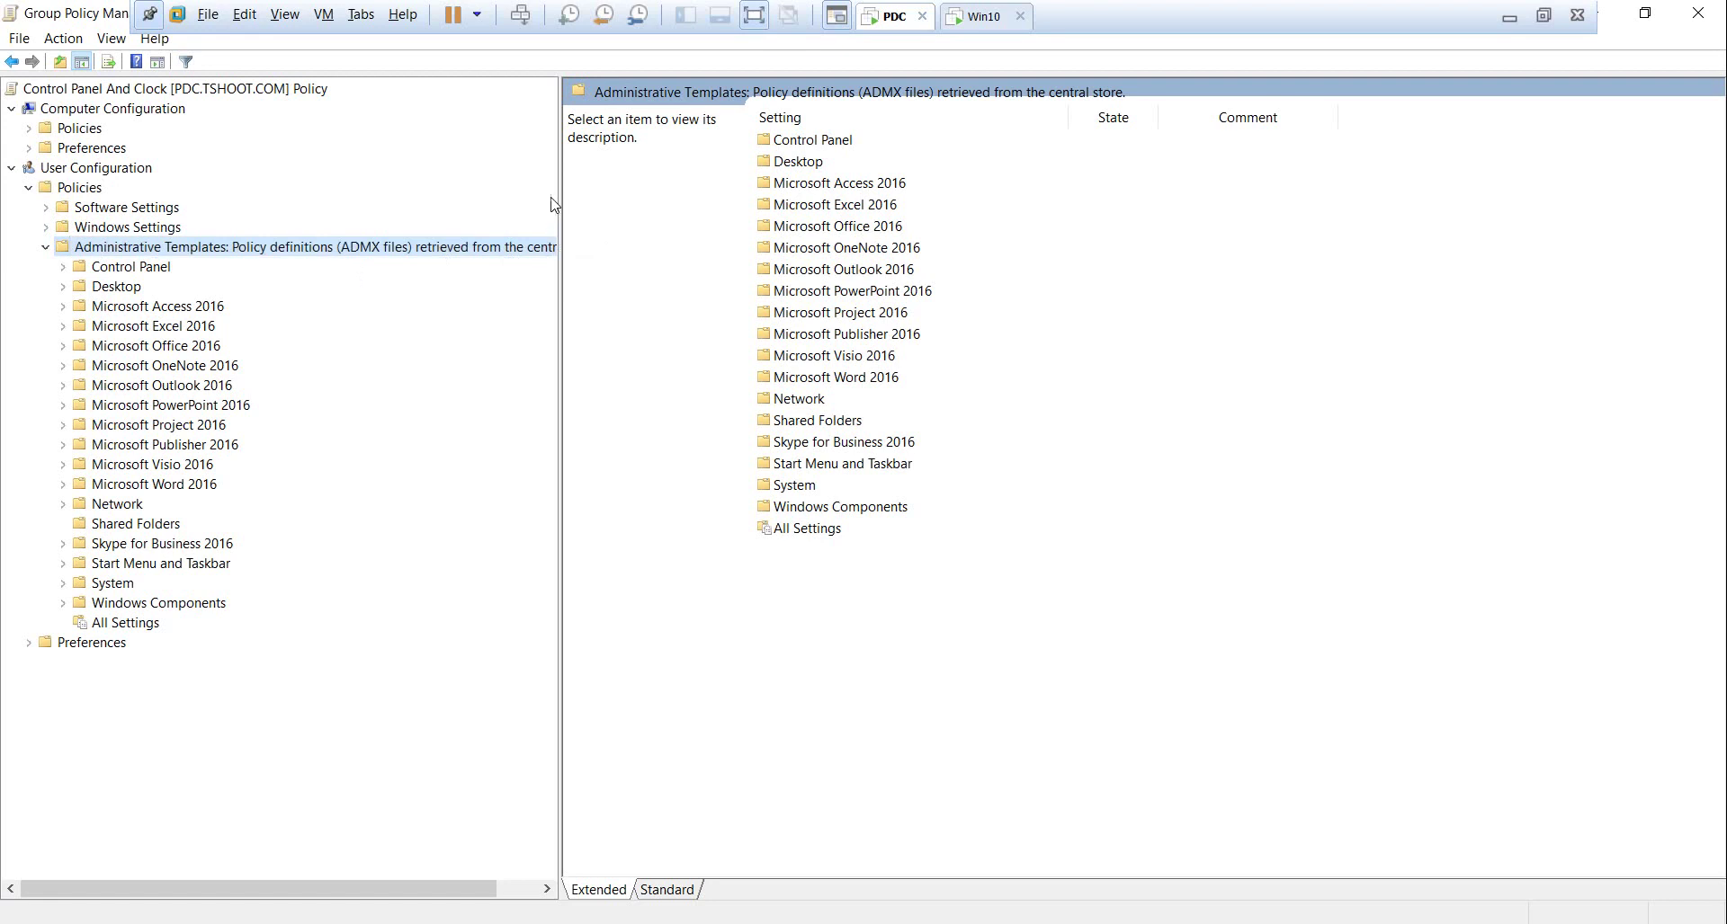
Close the policy editor and view the contents of the Sites node in the tshoot.com forest
{"action": "left_click", "coordinate": [1697, 12]}
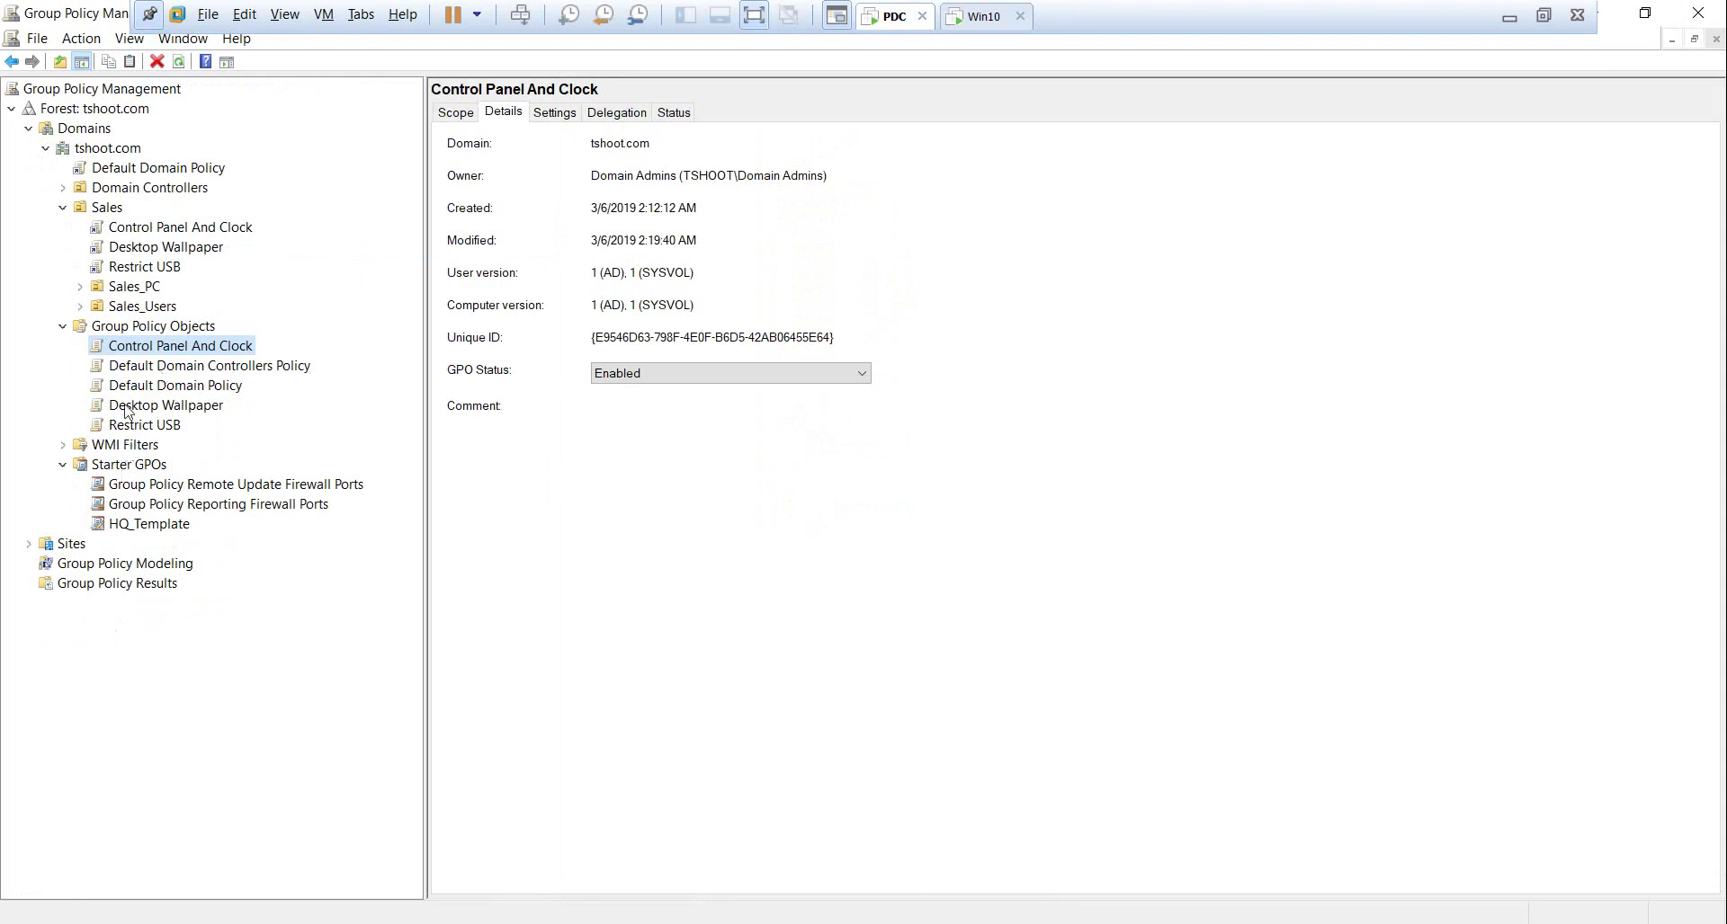
{"action": "left_click", "coordinate": [29, 544]}
{"action": "left_click", "coordinate": [70, 545]}
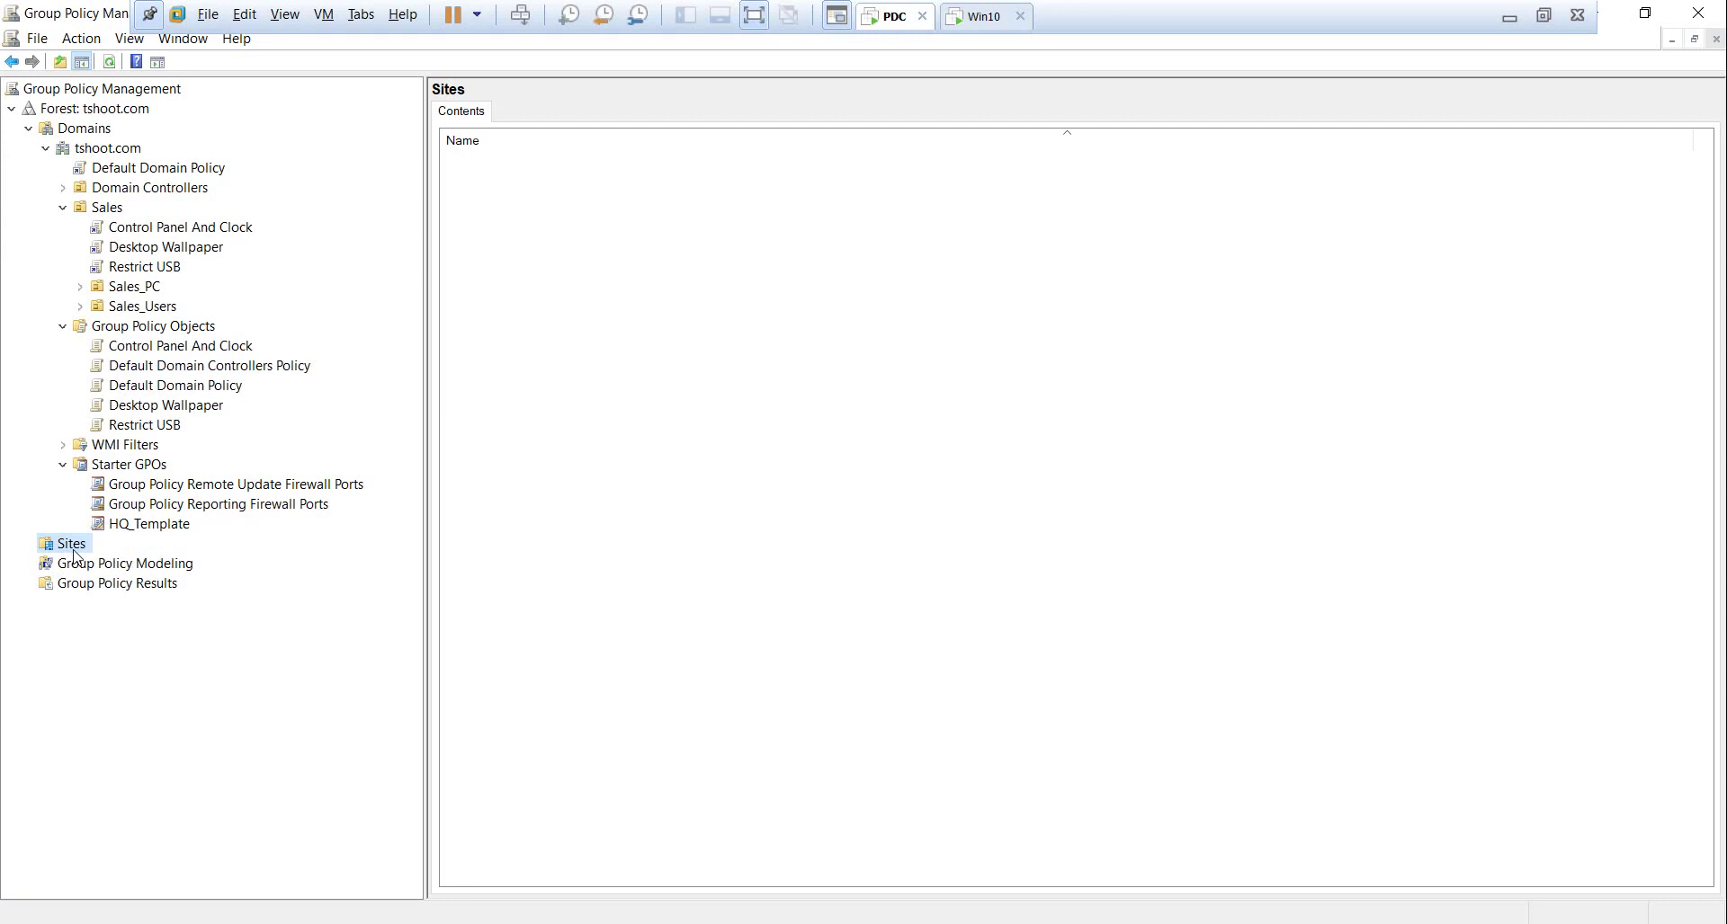
Show the Maadi and Zagazig sites under the Sites node of the tshoot.com forest
{"action": "right_click", "coordinate": [75, 555]}
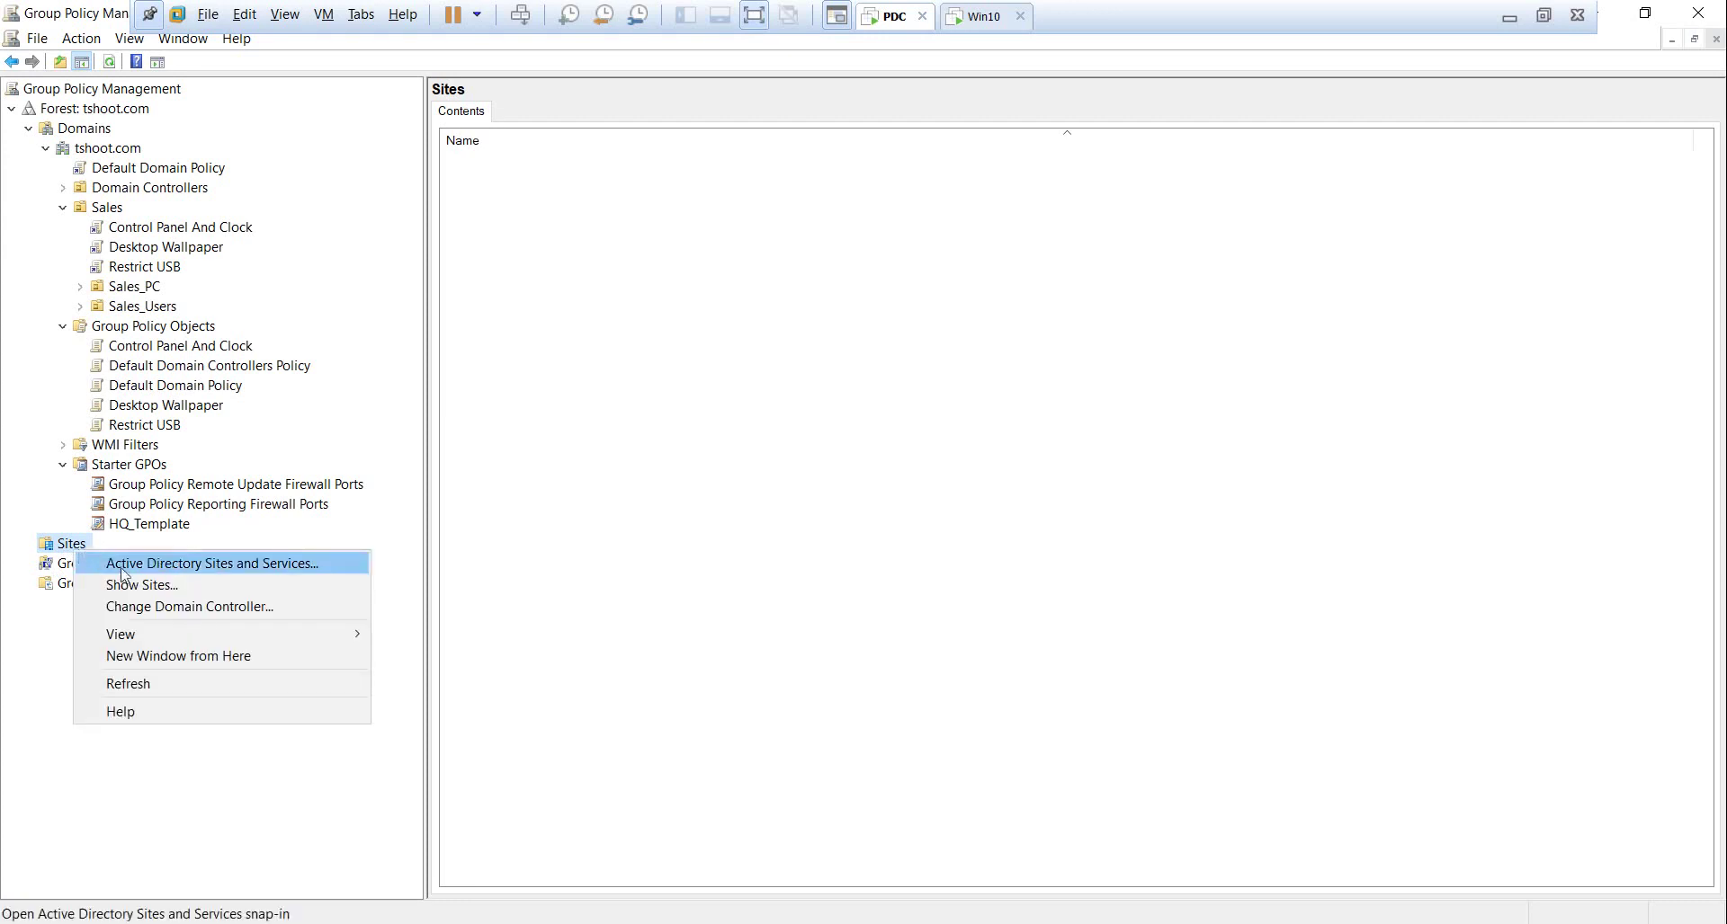
{"action": "left_click", "coordinate": [186, 593]}
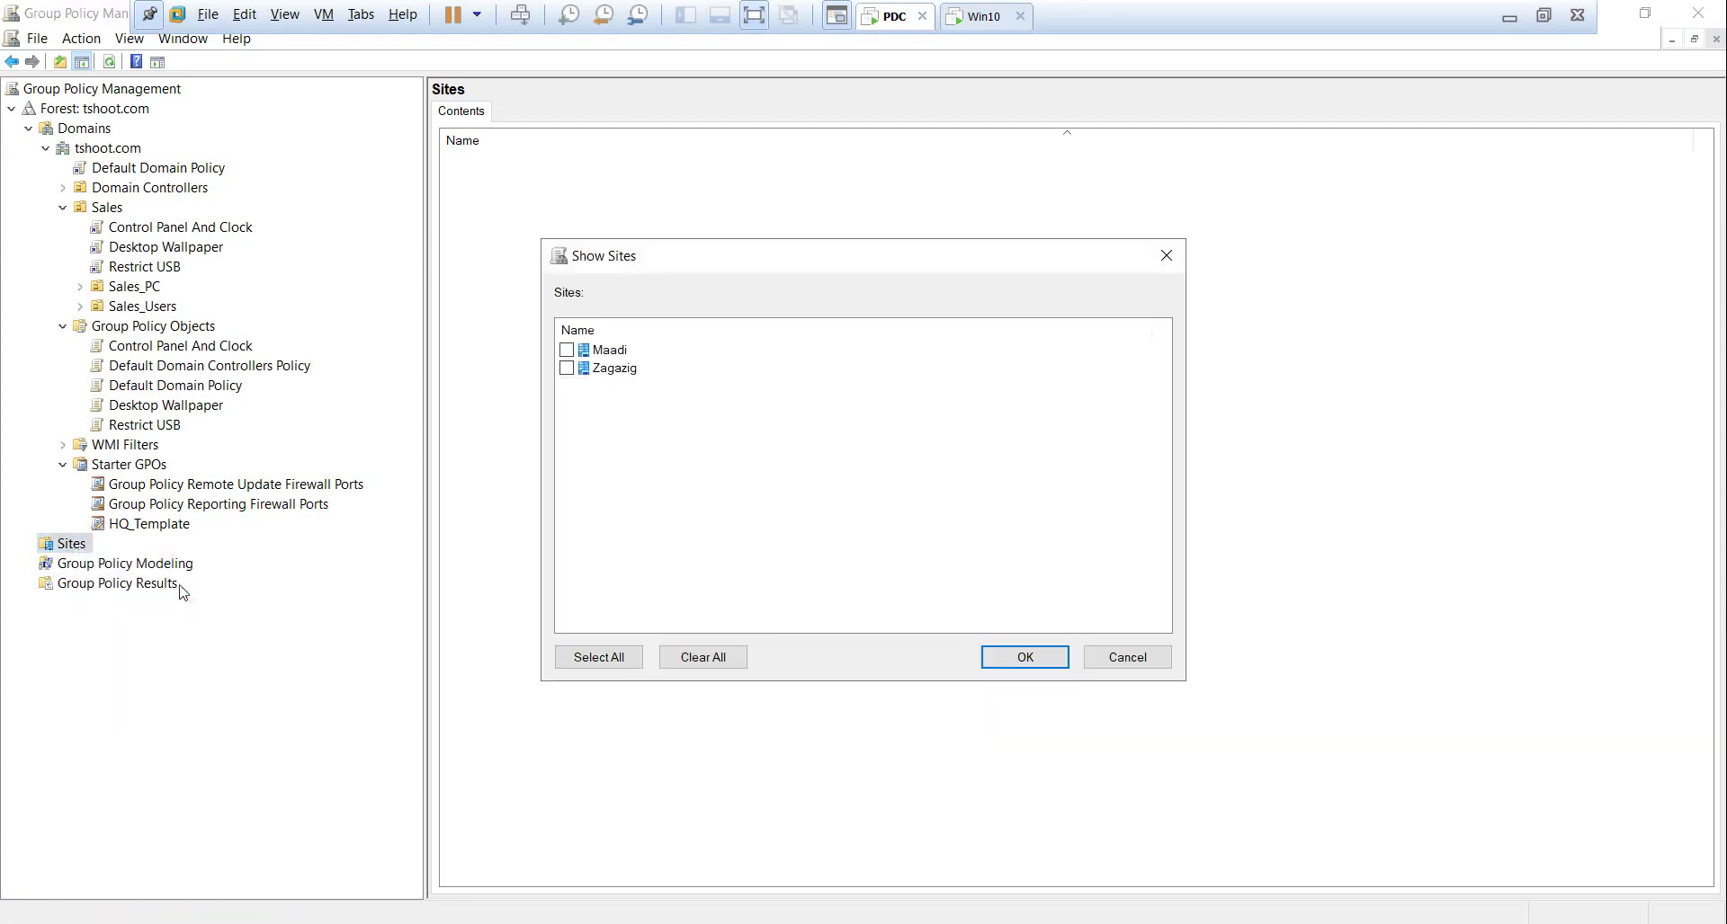
{"action": "left_click", "coordinate": [567, 349]}
{"action": "left_click", "coordinate": [563, 371]}
{"action": "left_click", "coordinate": [567, 368]}
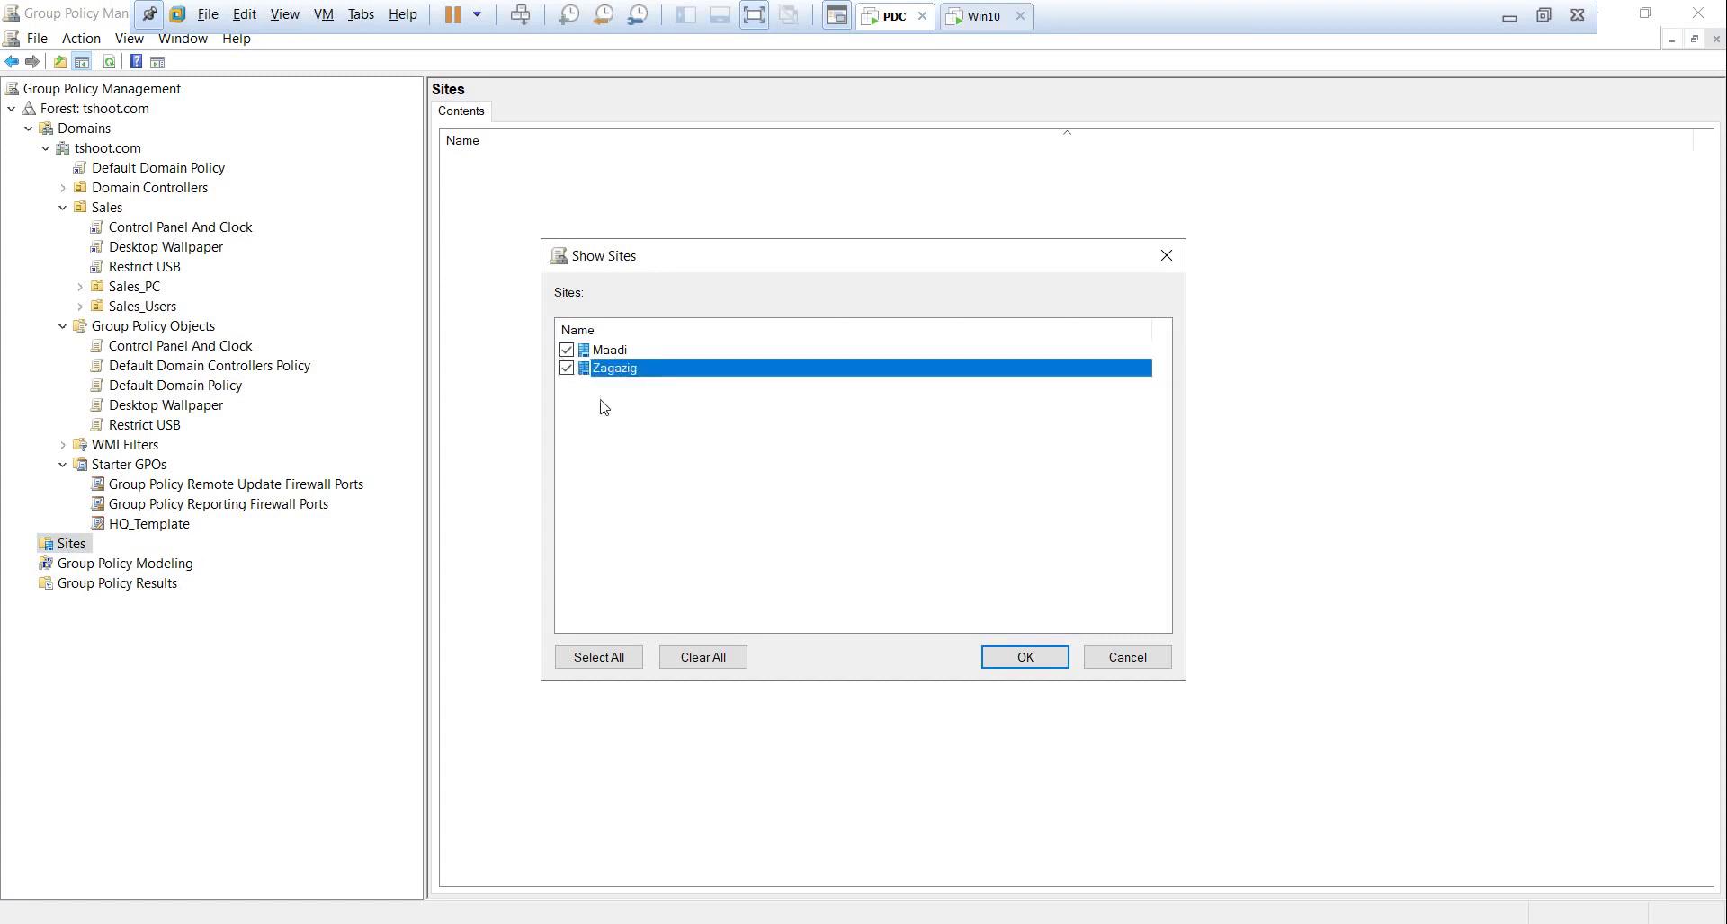
{"action": "left_click", "coordinate": [1024, 658]}
View the existing GPOs of tshoot.com that can be linked to the Maadi site, without linking any
{"action": "left_click", "coordinate": [95, 565]}
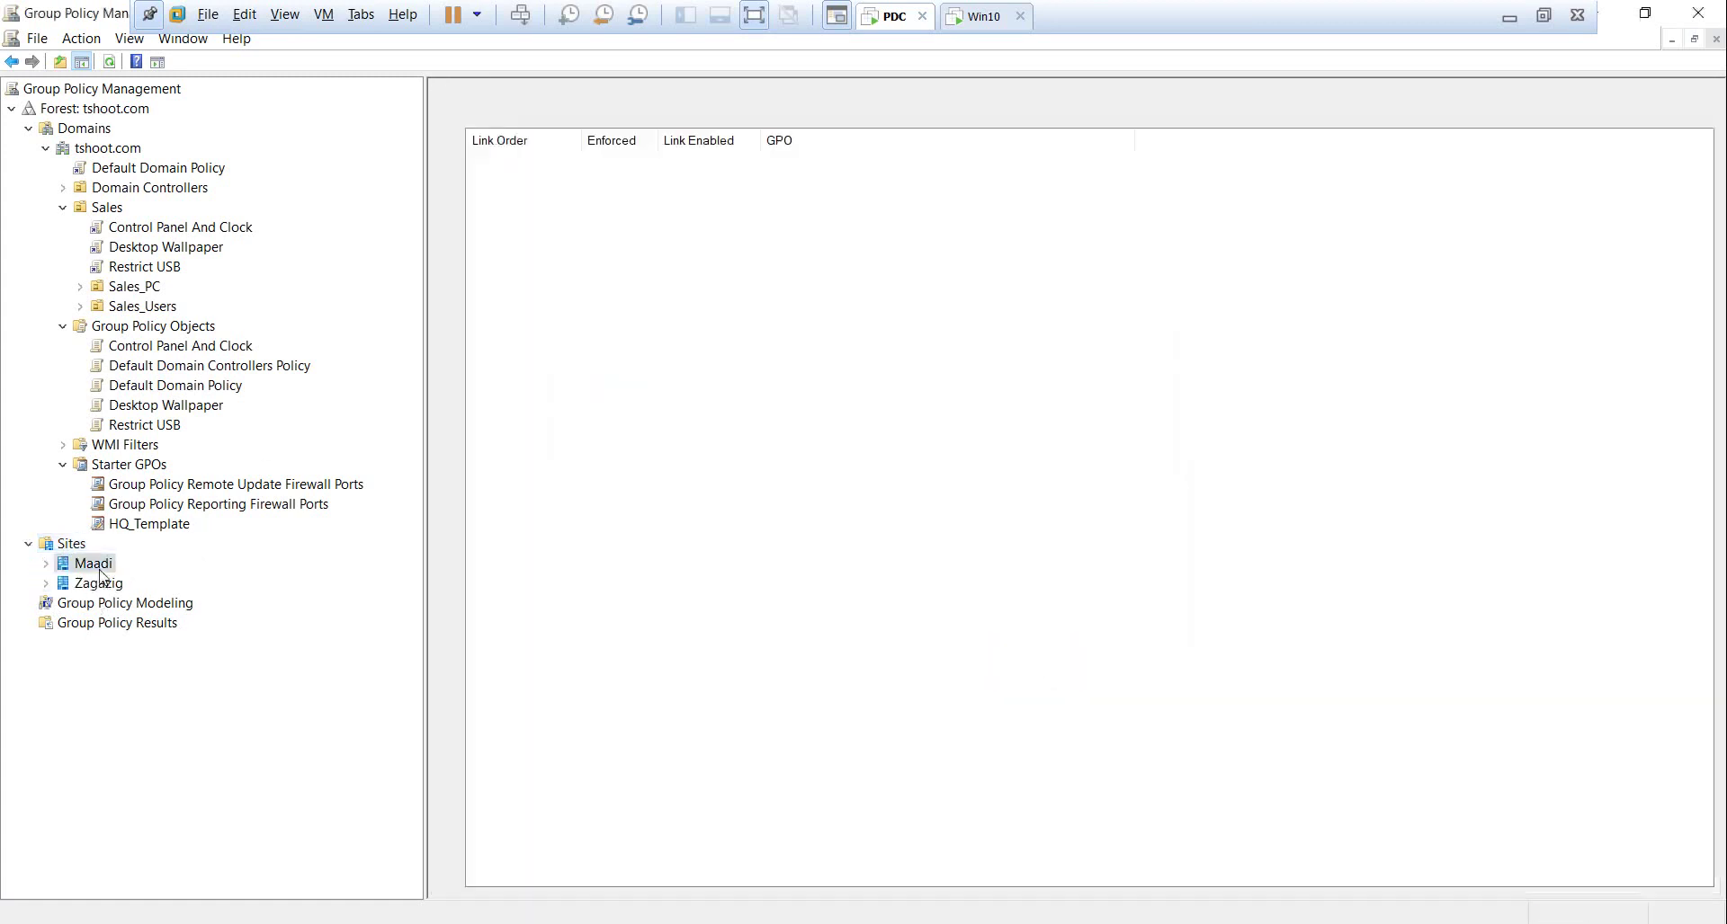
{"action": "right_click", "coordinate": [94, 569]}
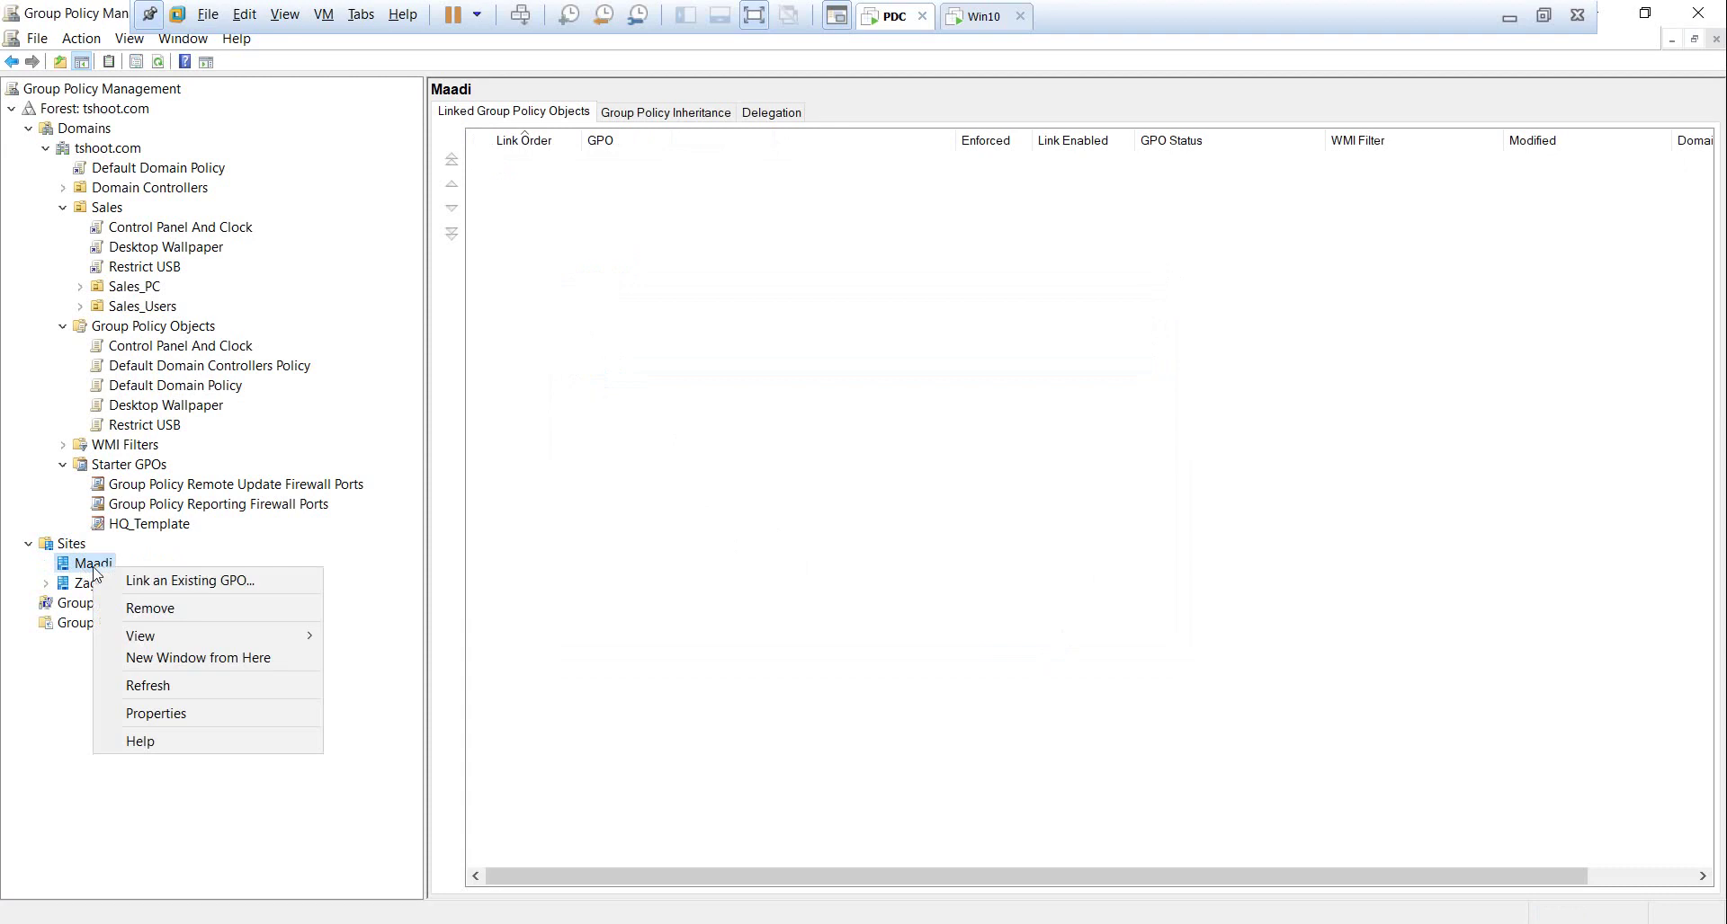
{"action": "left_click", "coordinate": [244, 583]}
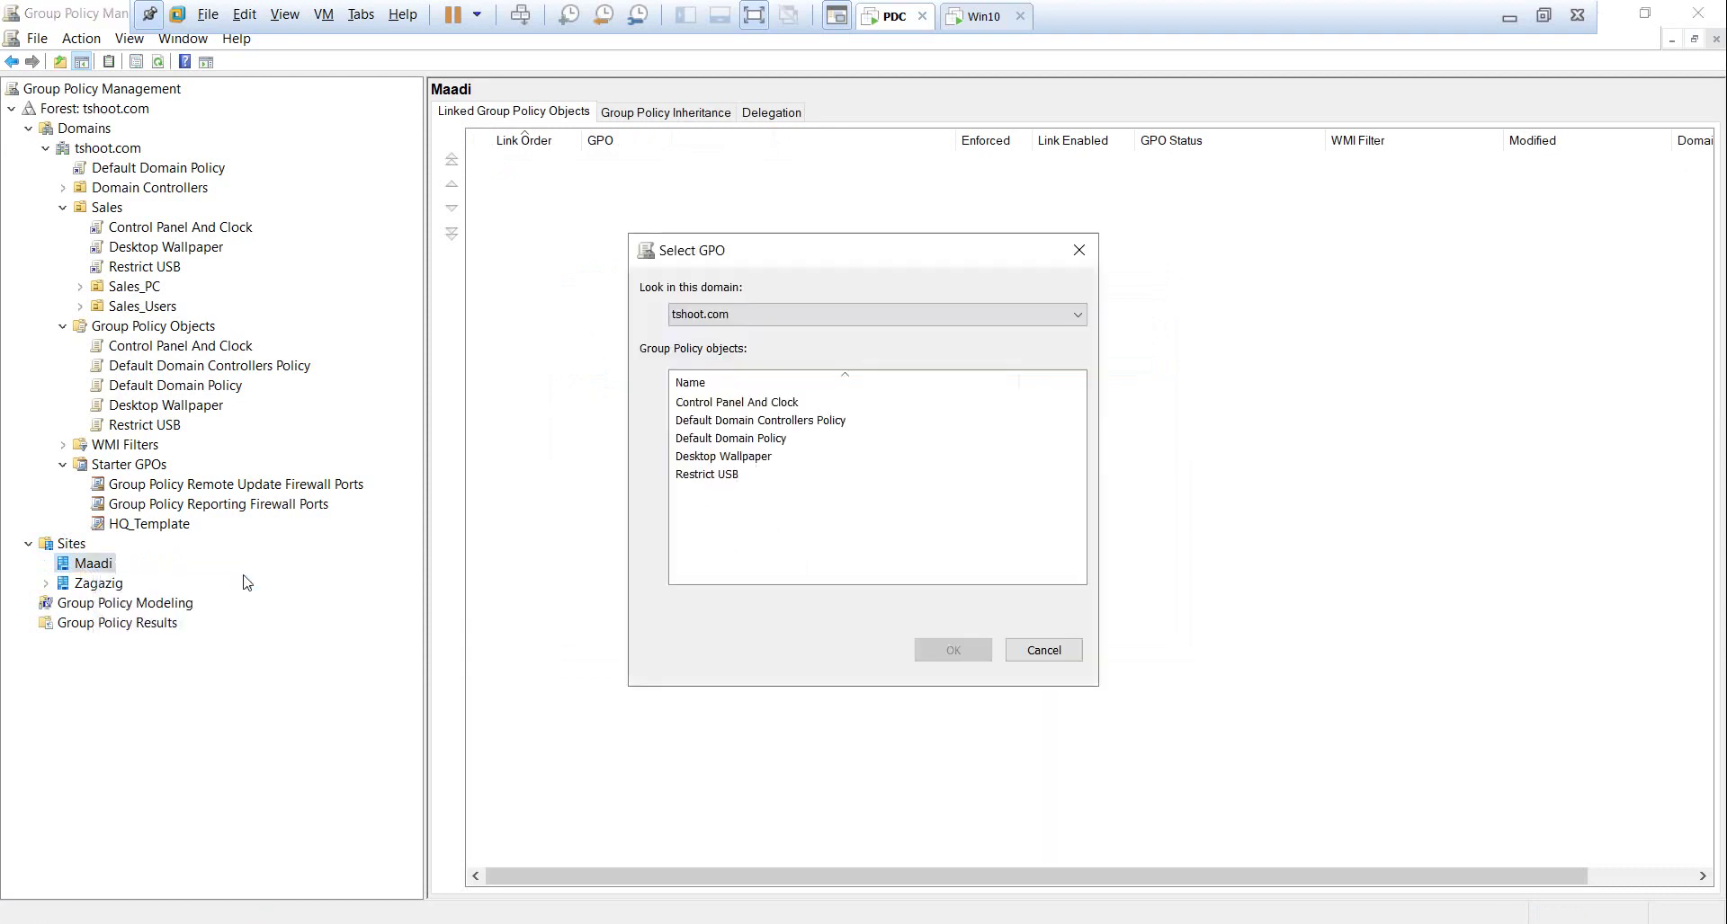
{"action": "left_click", "coordinate": [1046, 651]}
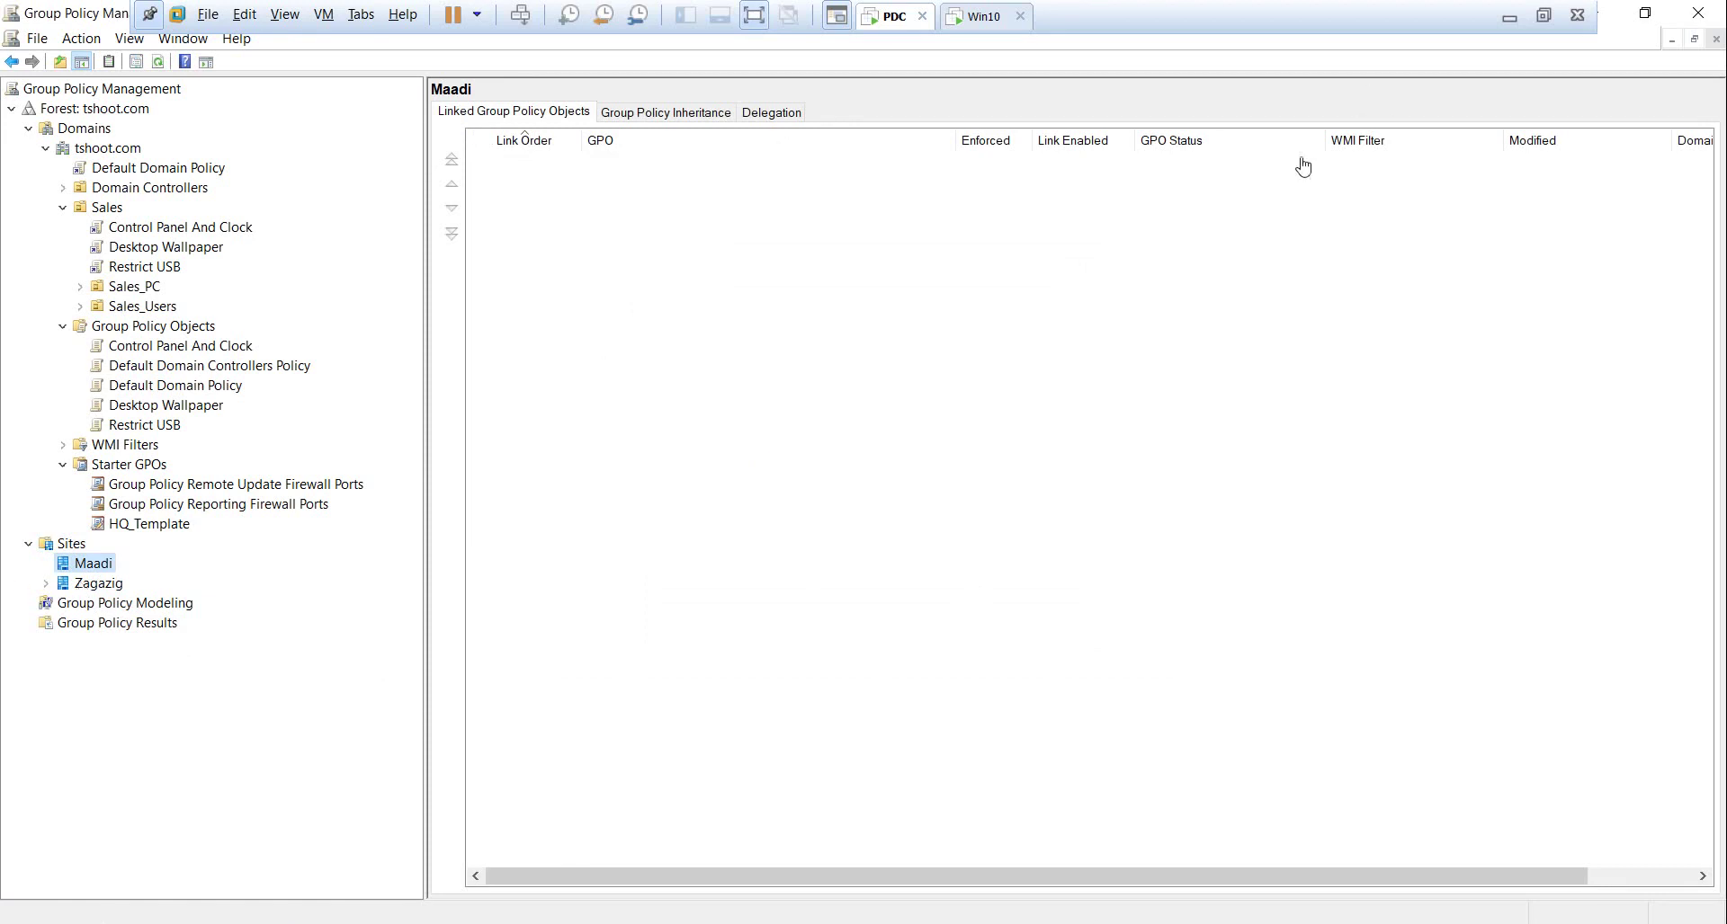
Switch to Paint and add the text "L S D OU", with spaces between the parts, below "group policy object"
{"action": "left_click", "coordinate": [1509, 17]}
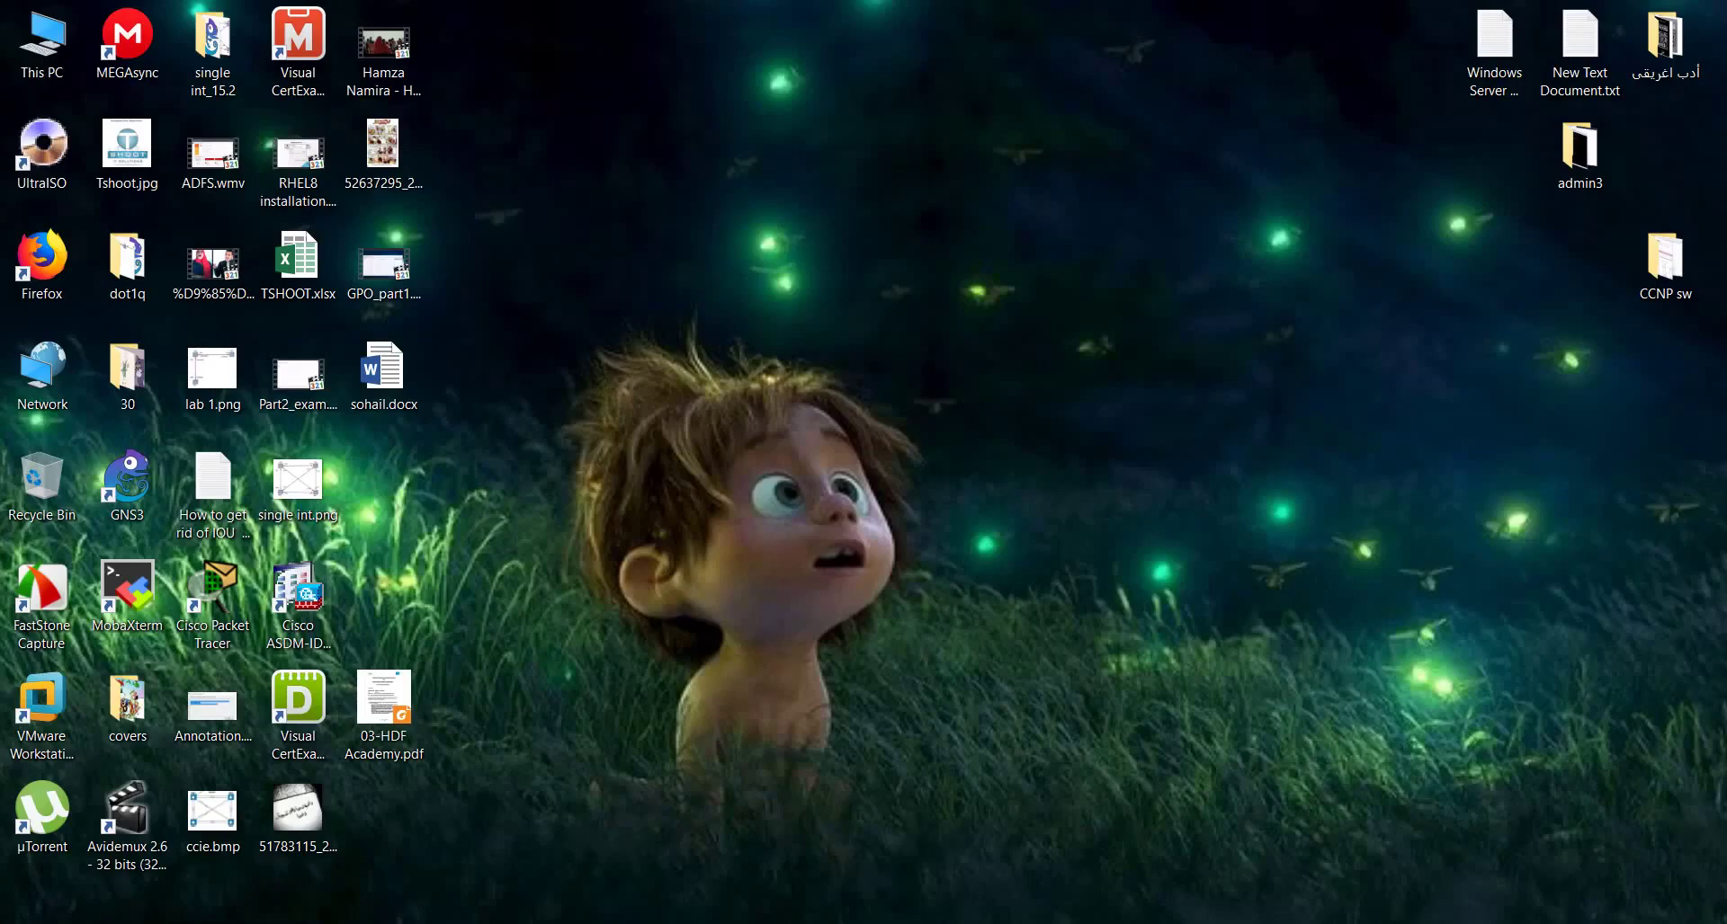
{"action": "key", "text": "alt+Tab"}
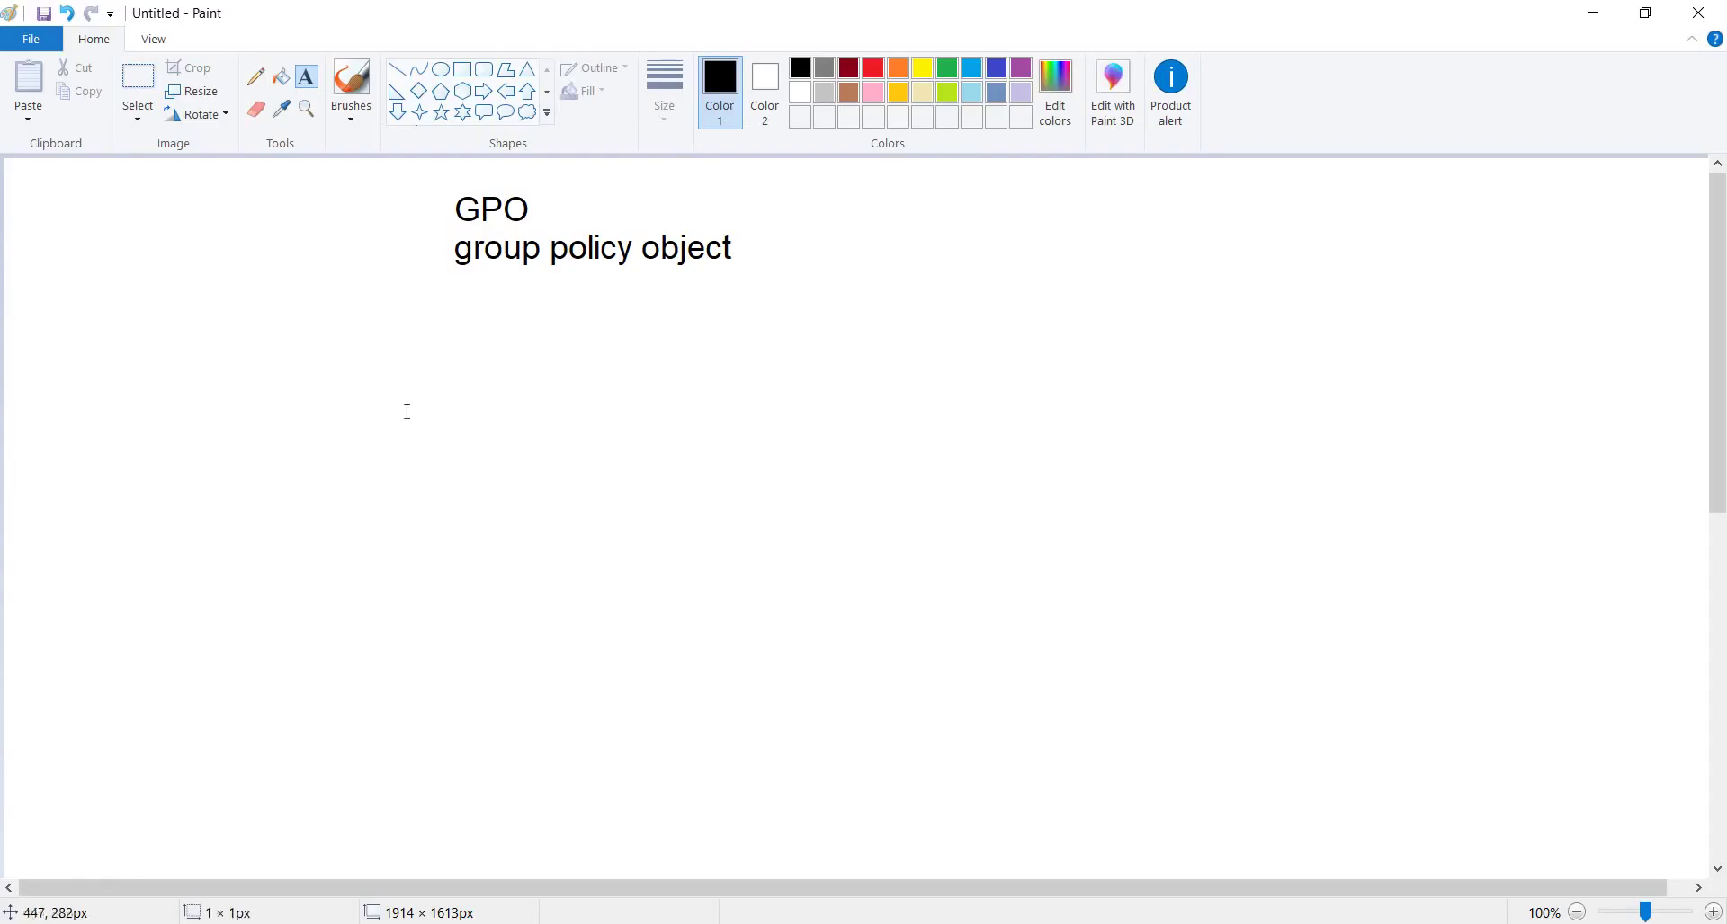
{"action": "left_click", "coordinate": [406, 410]}
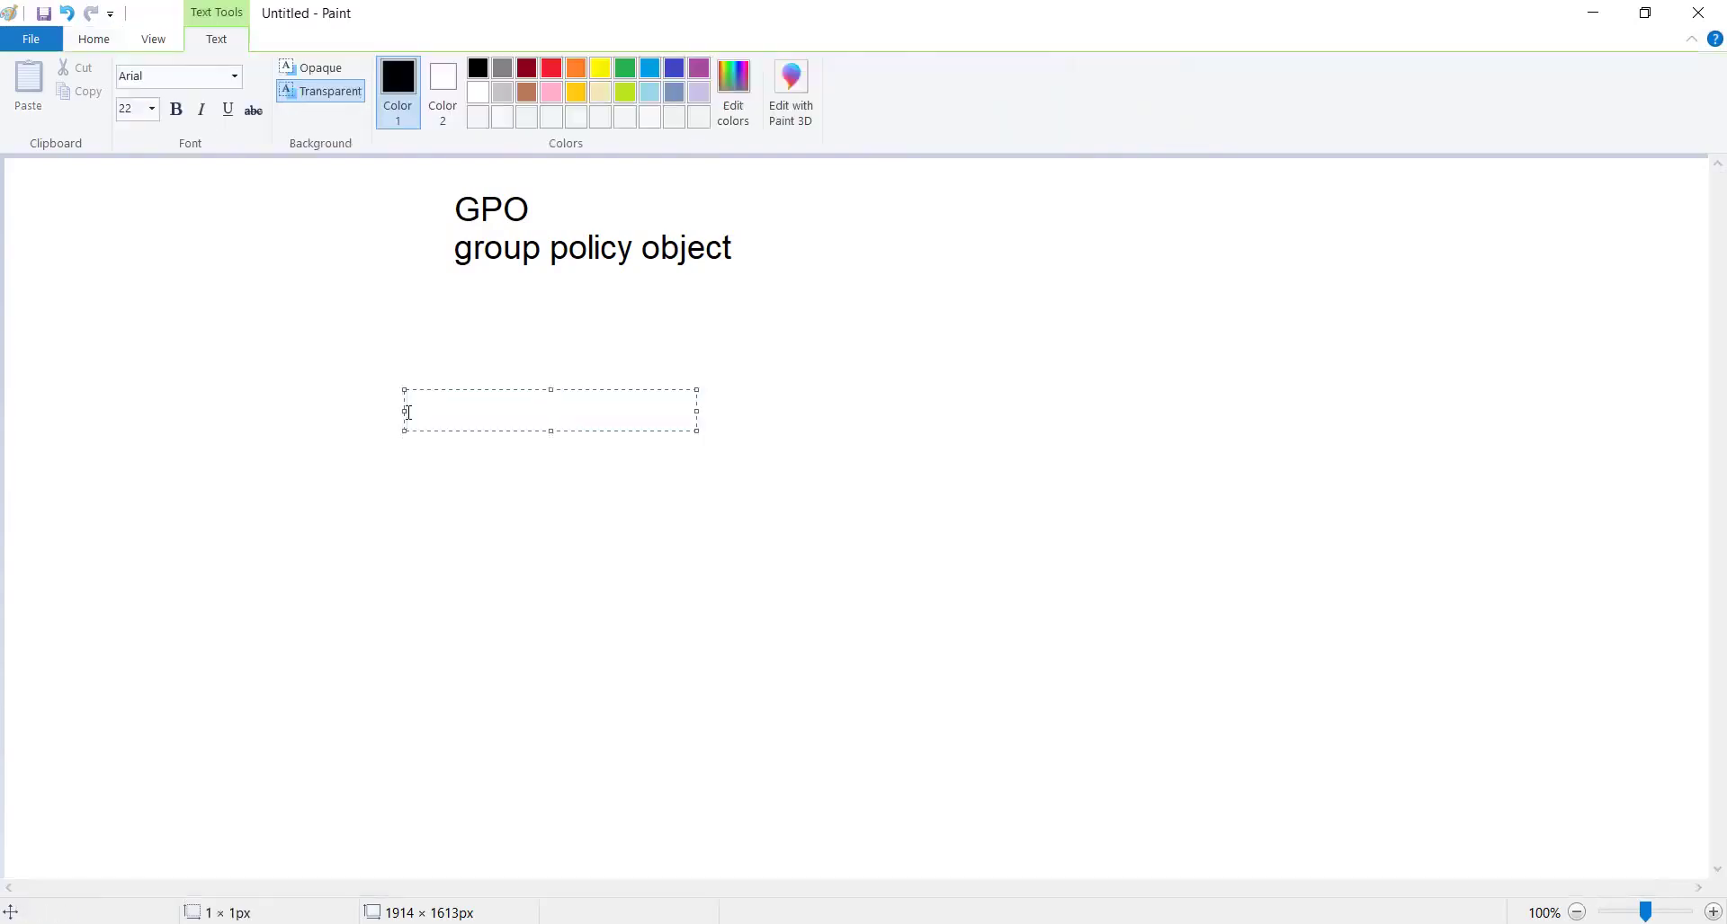
{"action": "type", "text": "LSDOU"}
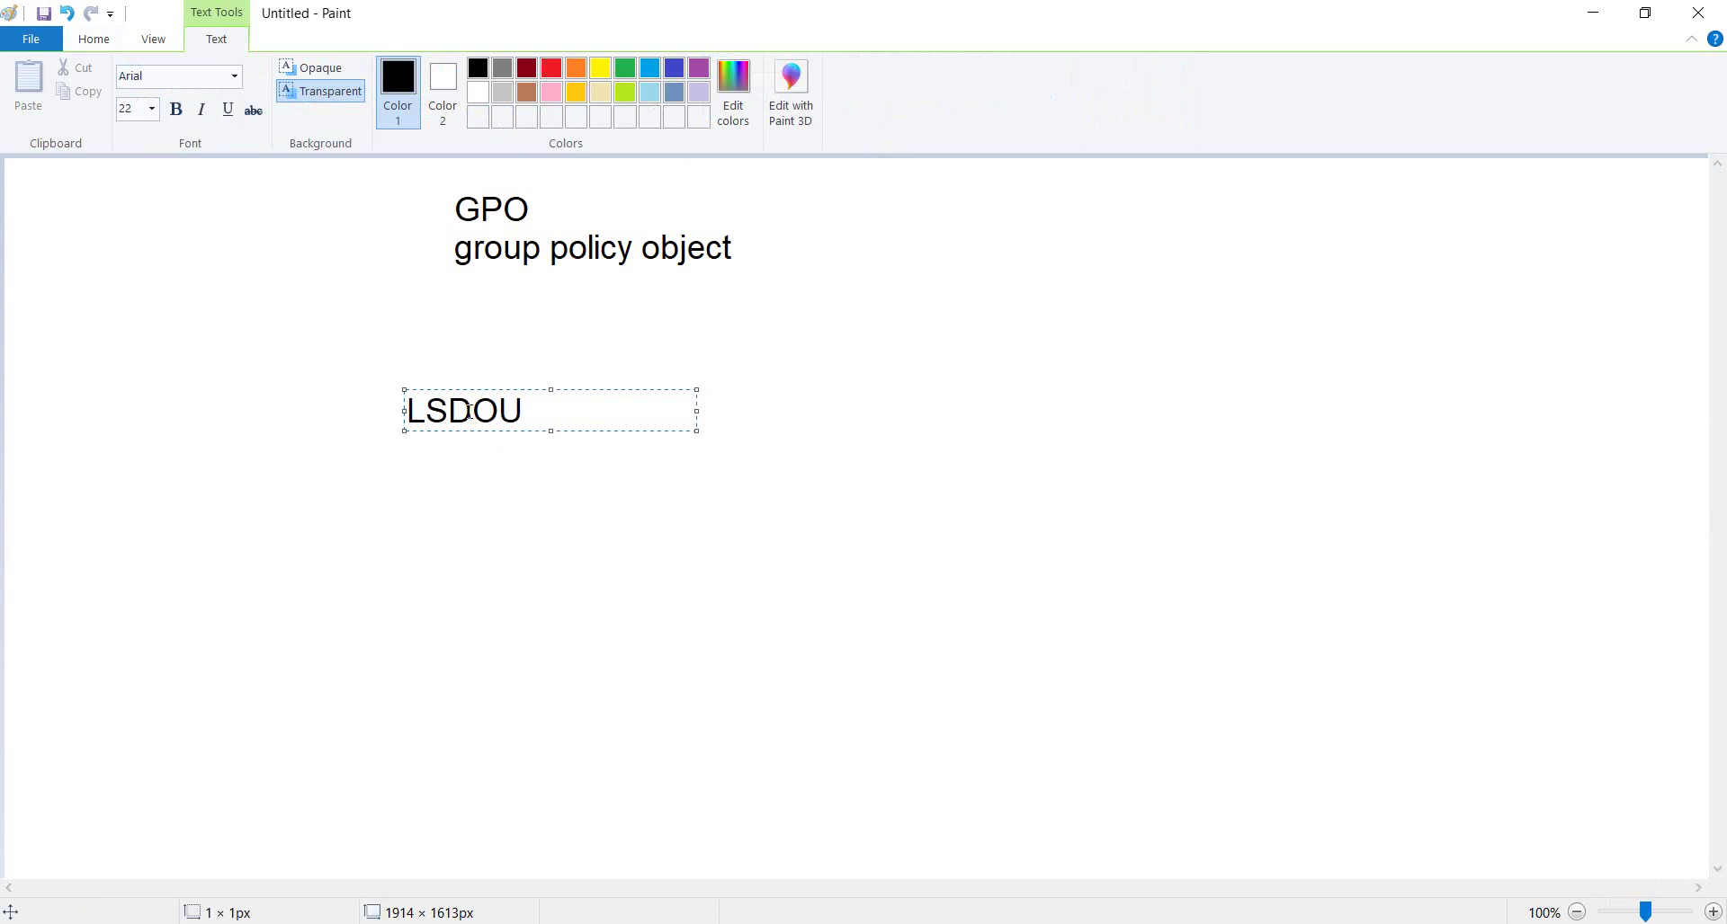
{"action": "left_click", "coordinate": [424, 411]}
{"action": "left_click", "coordinate": [456, 411]}
{"action": "left_click", "coordinate": [490, 411]}
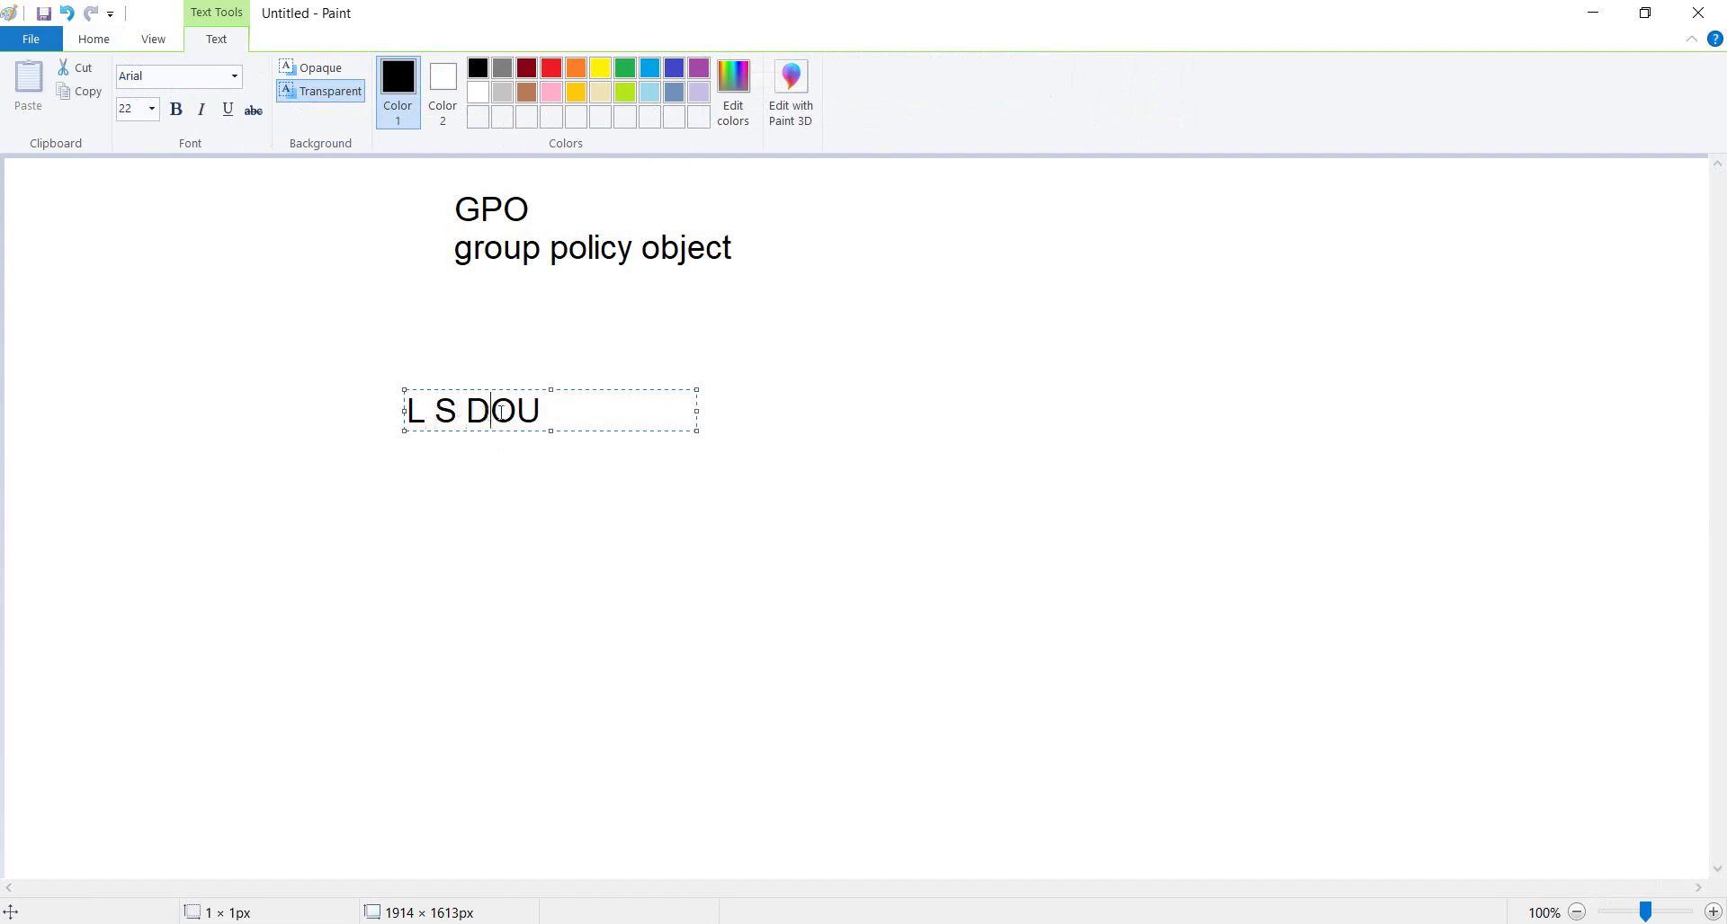
{"action": "left_click", "coordinate": [498, 494]}
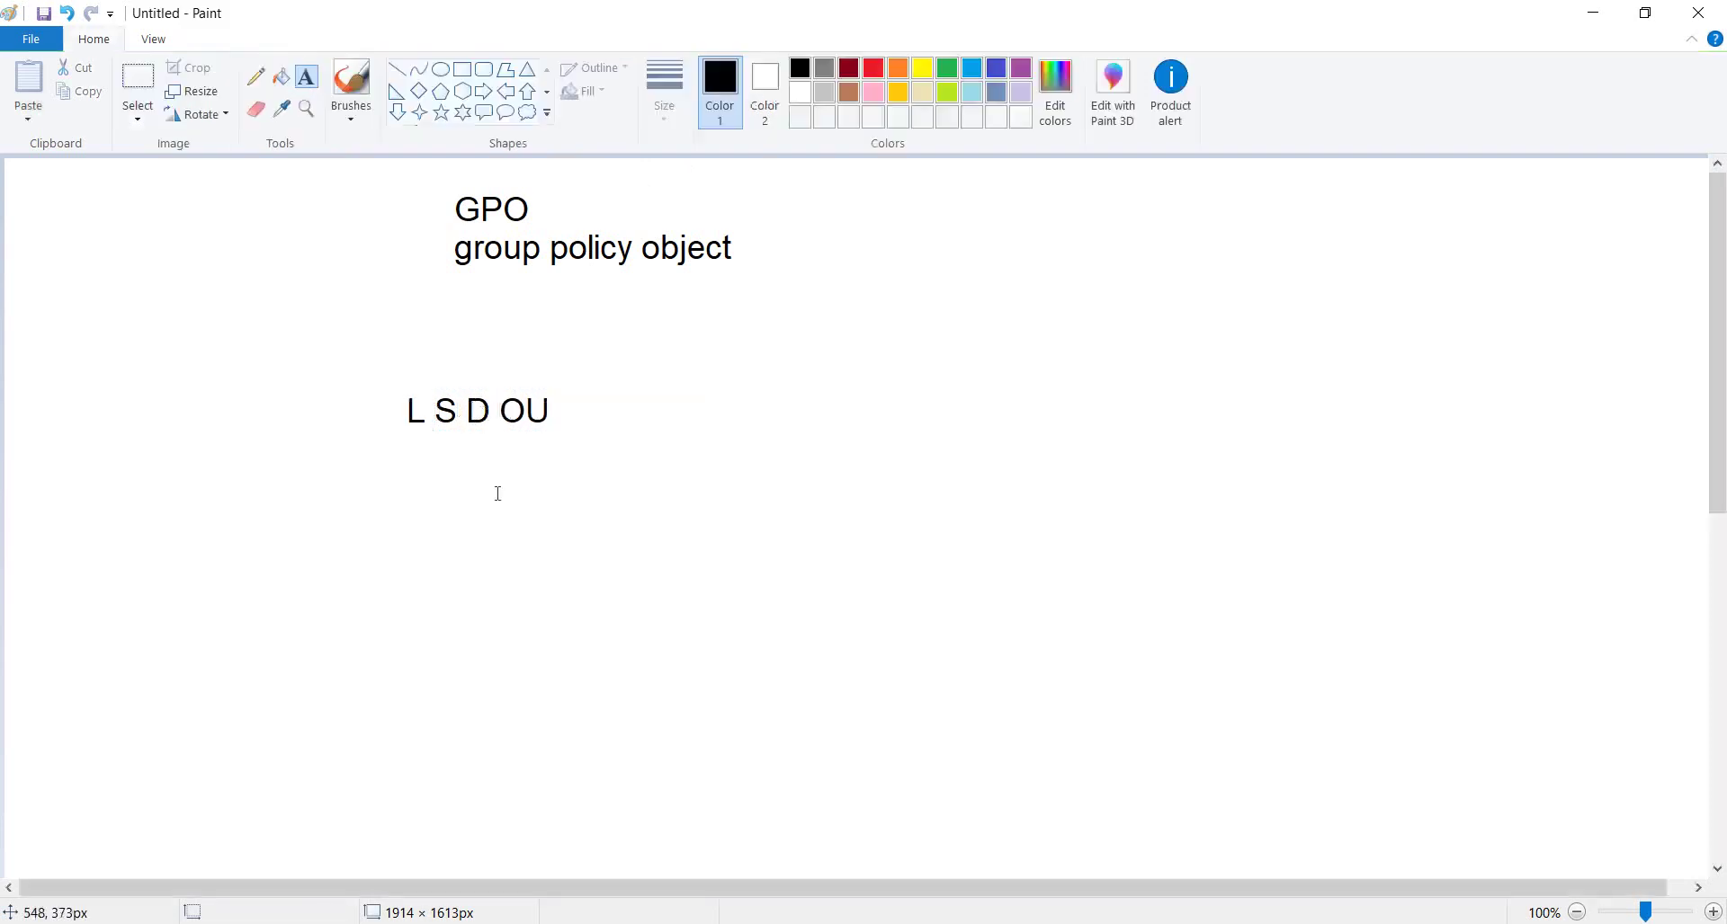
Draw Pencil arrows from L, S, D and OU, keeping hand-drawn circles around L, S and D only
{"action": "left_click", "coordinate": [255, 76]}
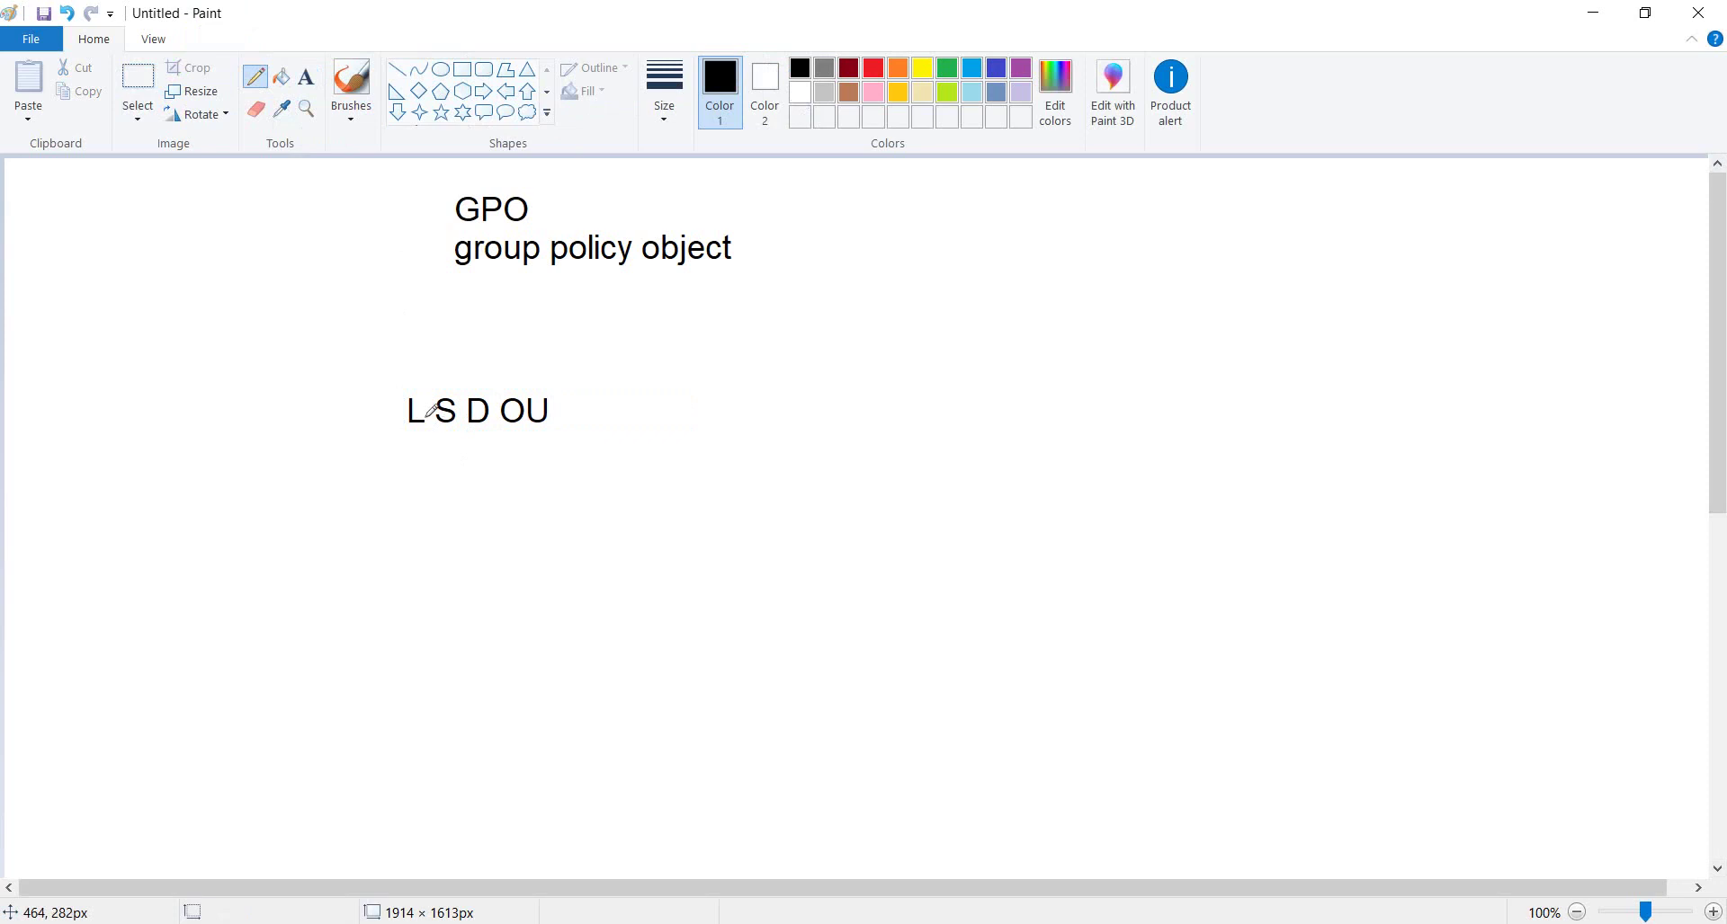
{"action": "left_click_drag", "start_coordinate": [410, 388], "coordinate": [340, 384]}
{"action": "mouse_move", "coordinate": [438, 403]}
{"action": "left_mouse_down"}
{"action": "mouse_move", "coordinate": [438, 363]}
{"action": "mouse_move", "coordinate": [539, 387]}
{"action": "mouse_move", "coordinate": [545, 362]}
{"action": "left_mouse_up"}
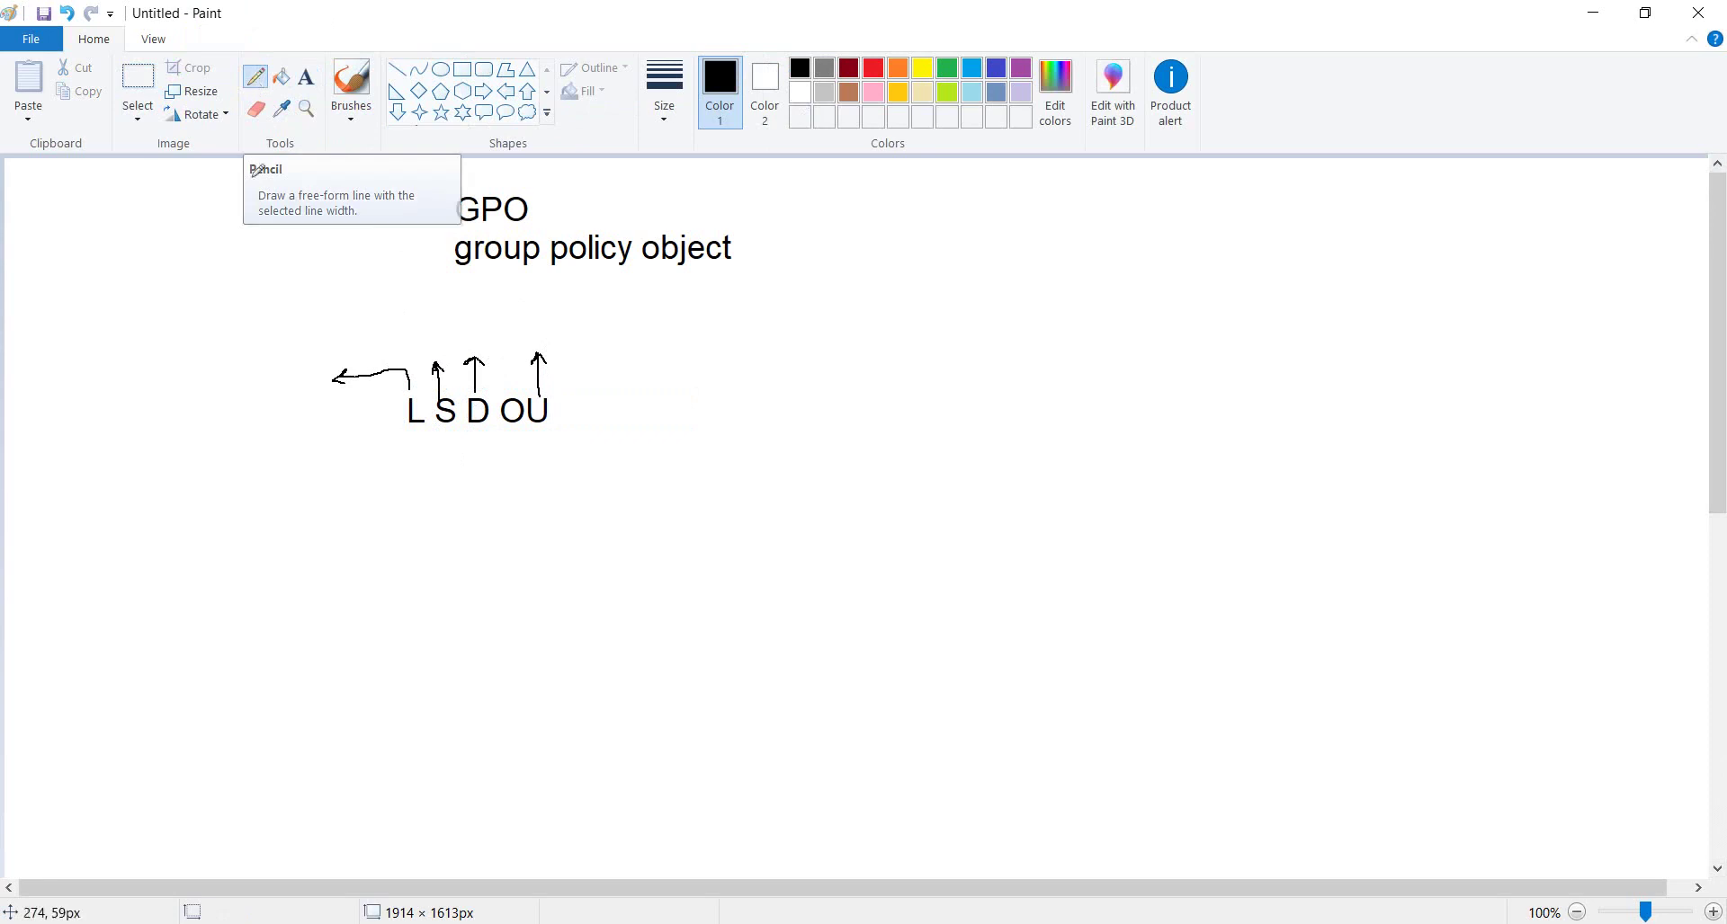
{"action": "mouse_move", "coordinate": [422, 398]}
{"action": "left_mouse_down"}
{"action": "mouse_move", "coordinate": [397, 414]}
{"action": "mouse_move", "coordinate": [423, 407]}
{"action": "left_mouse_up"}
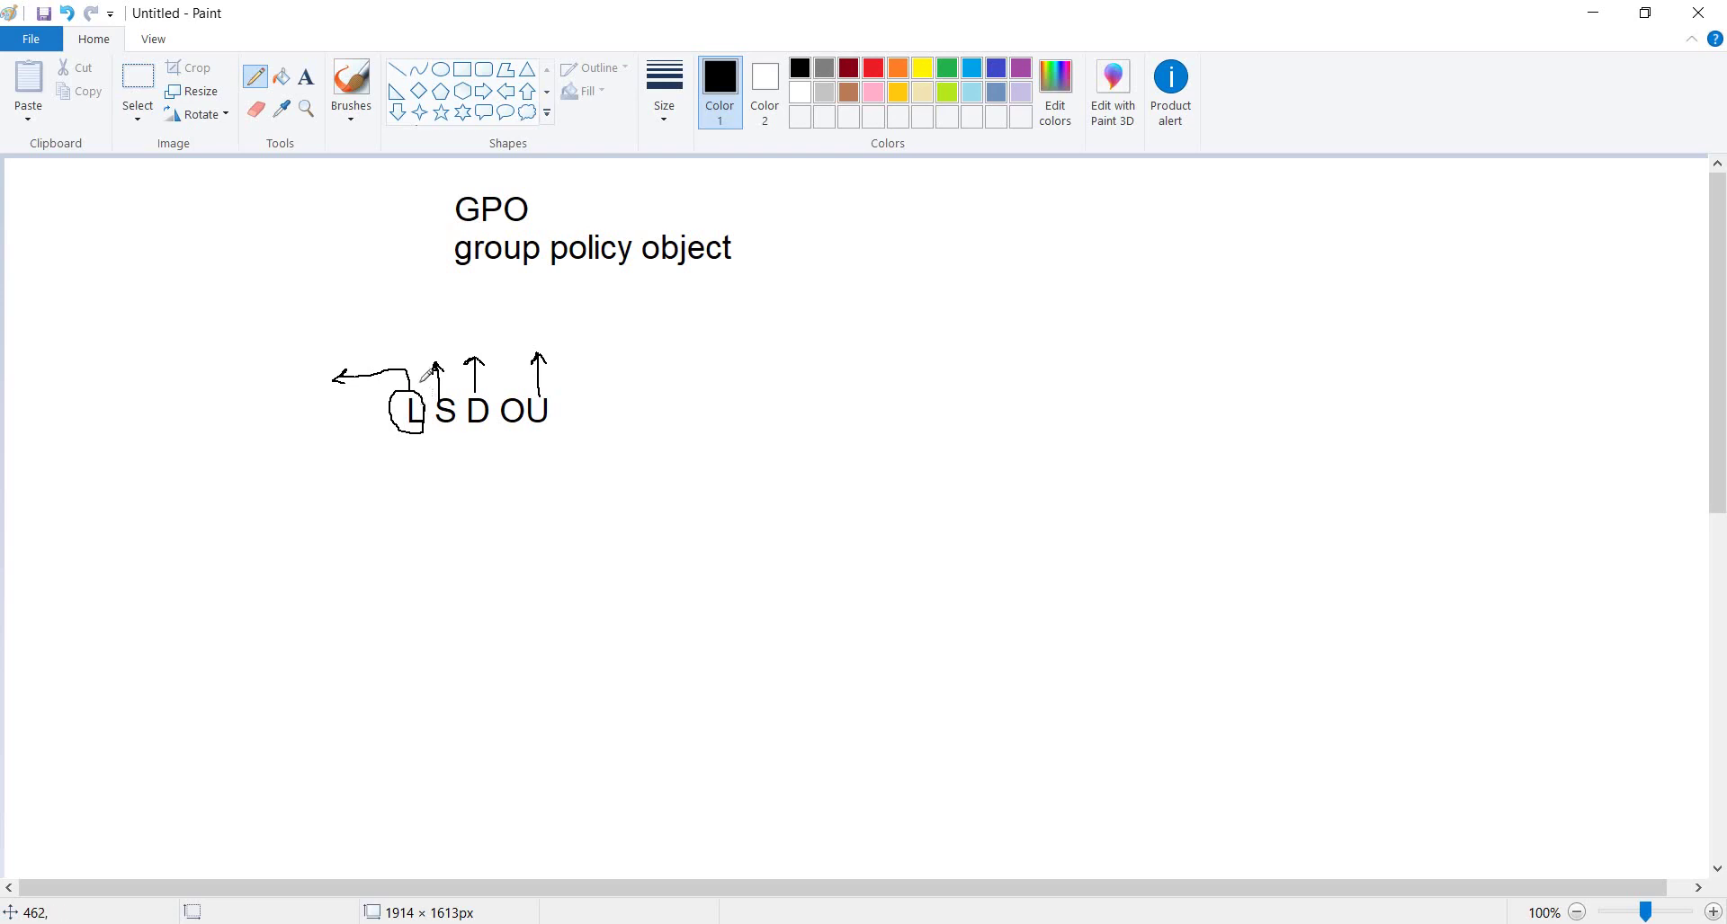
{"action": "mouse_move", "coordinate": [457, 400]}
{"action": "left_mouse_down"}
{"action": "mouse_move", "coordinate": [434, 397]}
{"action": "mouse_move", "coordinate": [460, 422]}
{"action": "mouse_move", "coordinate": [485, 385]}
{"action": "mouse_move", "coordinate": [469, 416]}
{"action": "mouse_move", "coordinate": [493, 425]}
{"action": "mouse_move", "coordinate": [540, 394]}
{"action": "mouse_move", "coordinate": [556, 420]}
{"action": "left_mouse_up"}
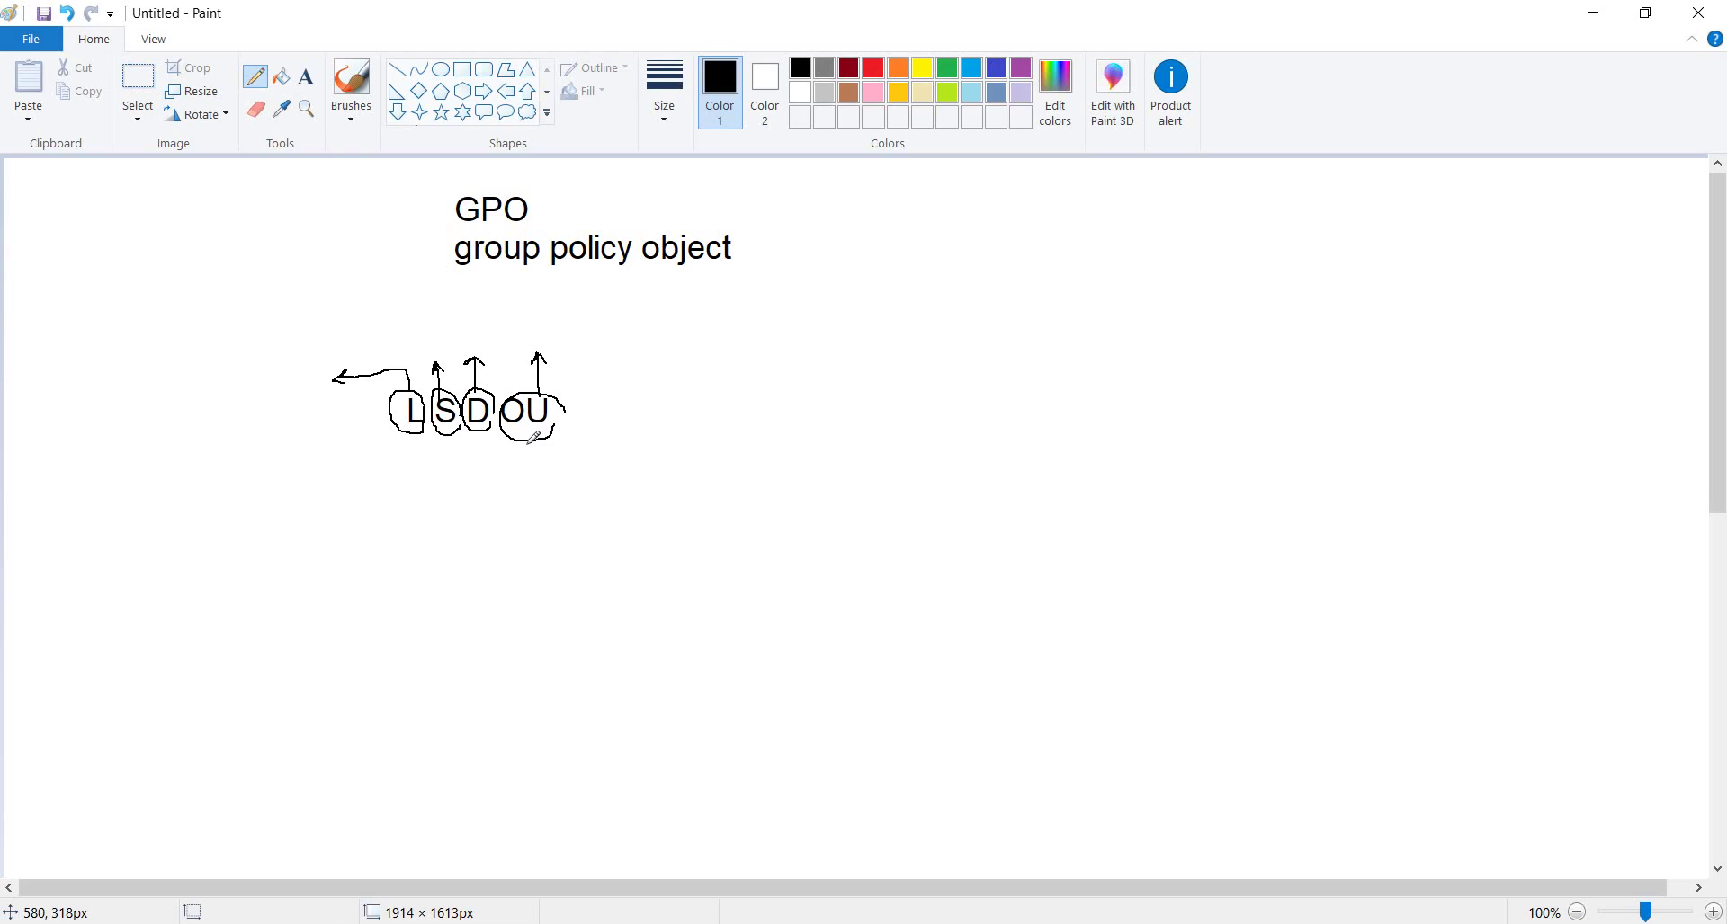
{"action": "key", "text": "ctrl+z"}
Add the text "parent (OU child)" directly after OU on the same line
{"action": "left_click", "coordinate": [306, 76]}
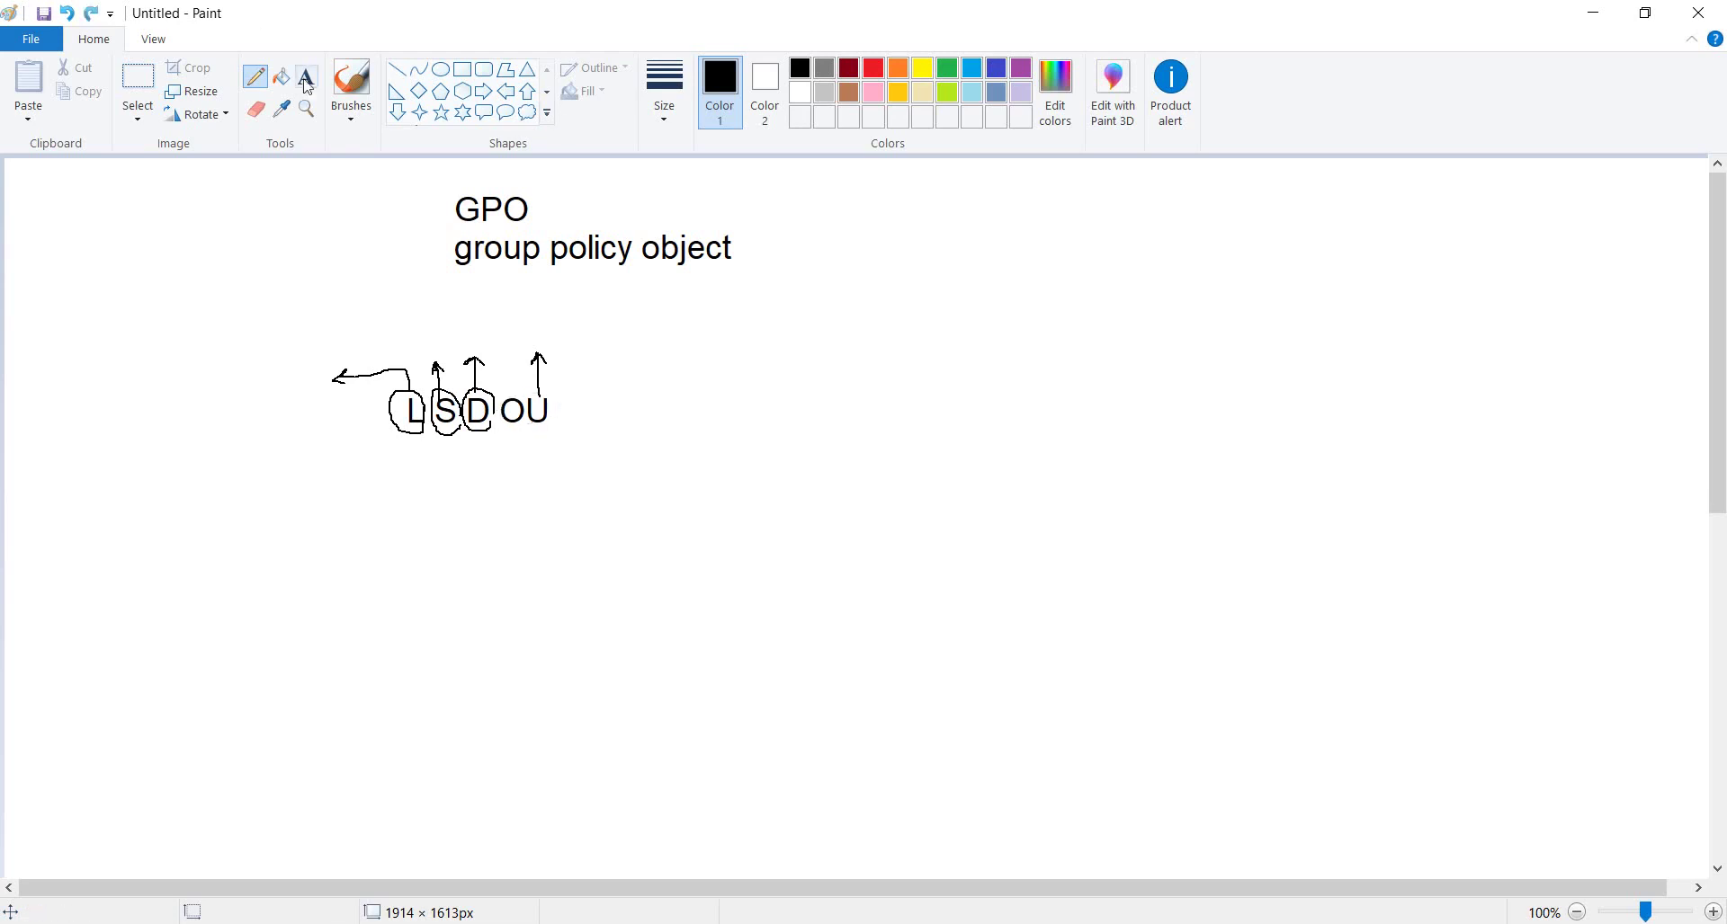
{"action": "left_click", "coordinate": [572, 413]}
{"action": "type", "text": "p"}
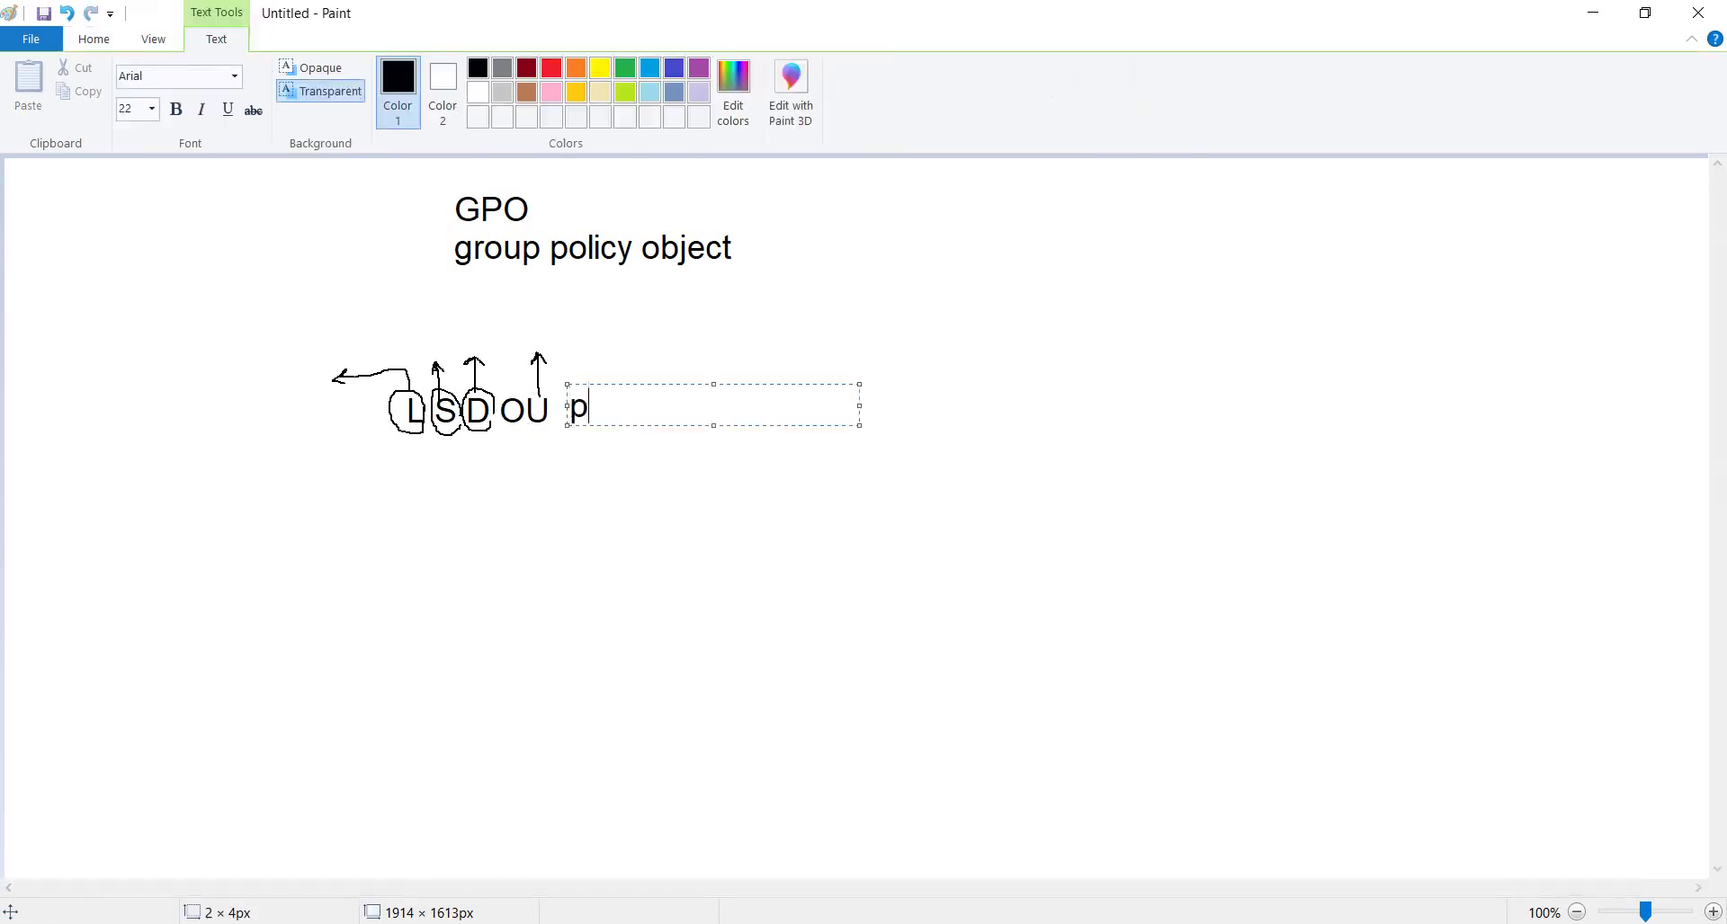
{"action": "type", "text": "arent (OU child)"}
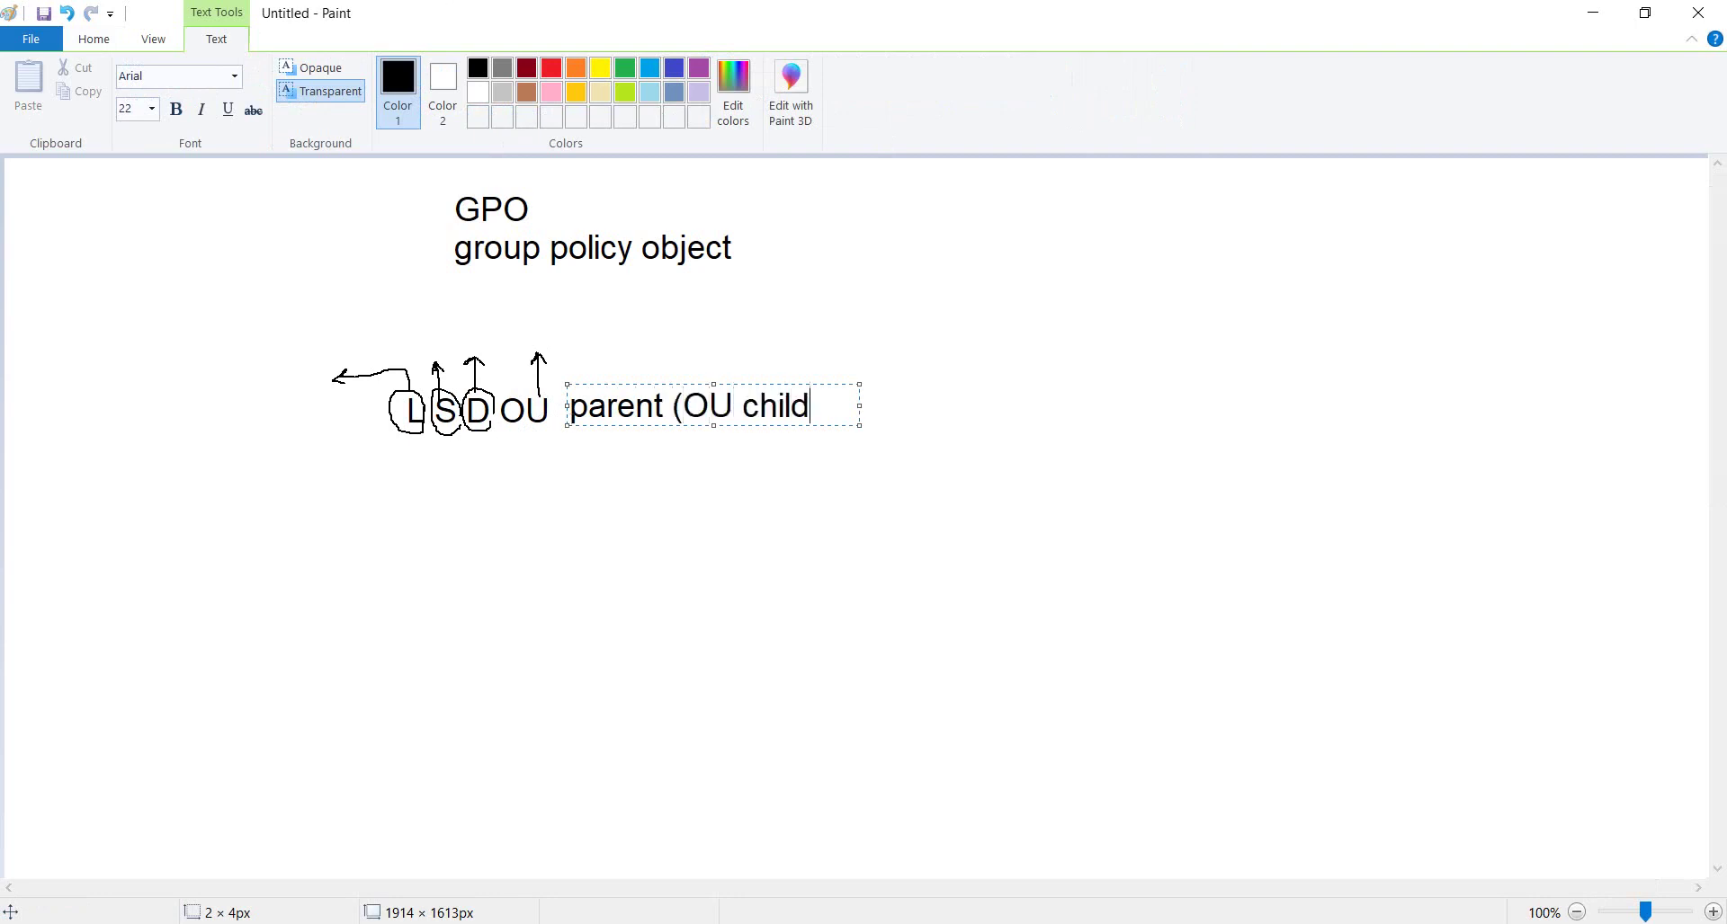
{"action": "left_click", "coordinate": [563, 513]}
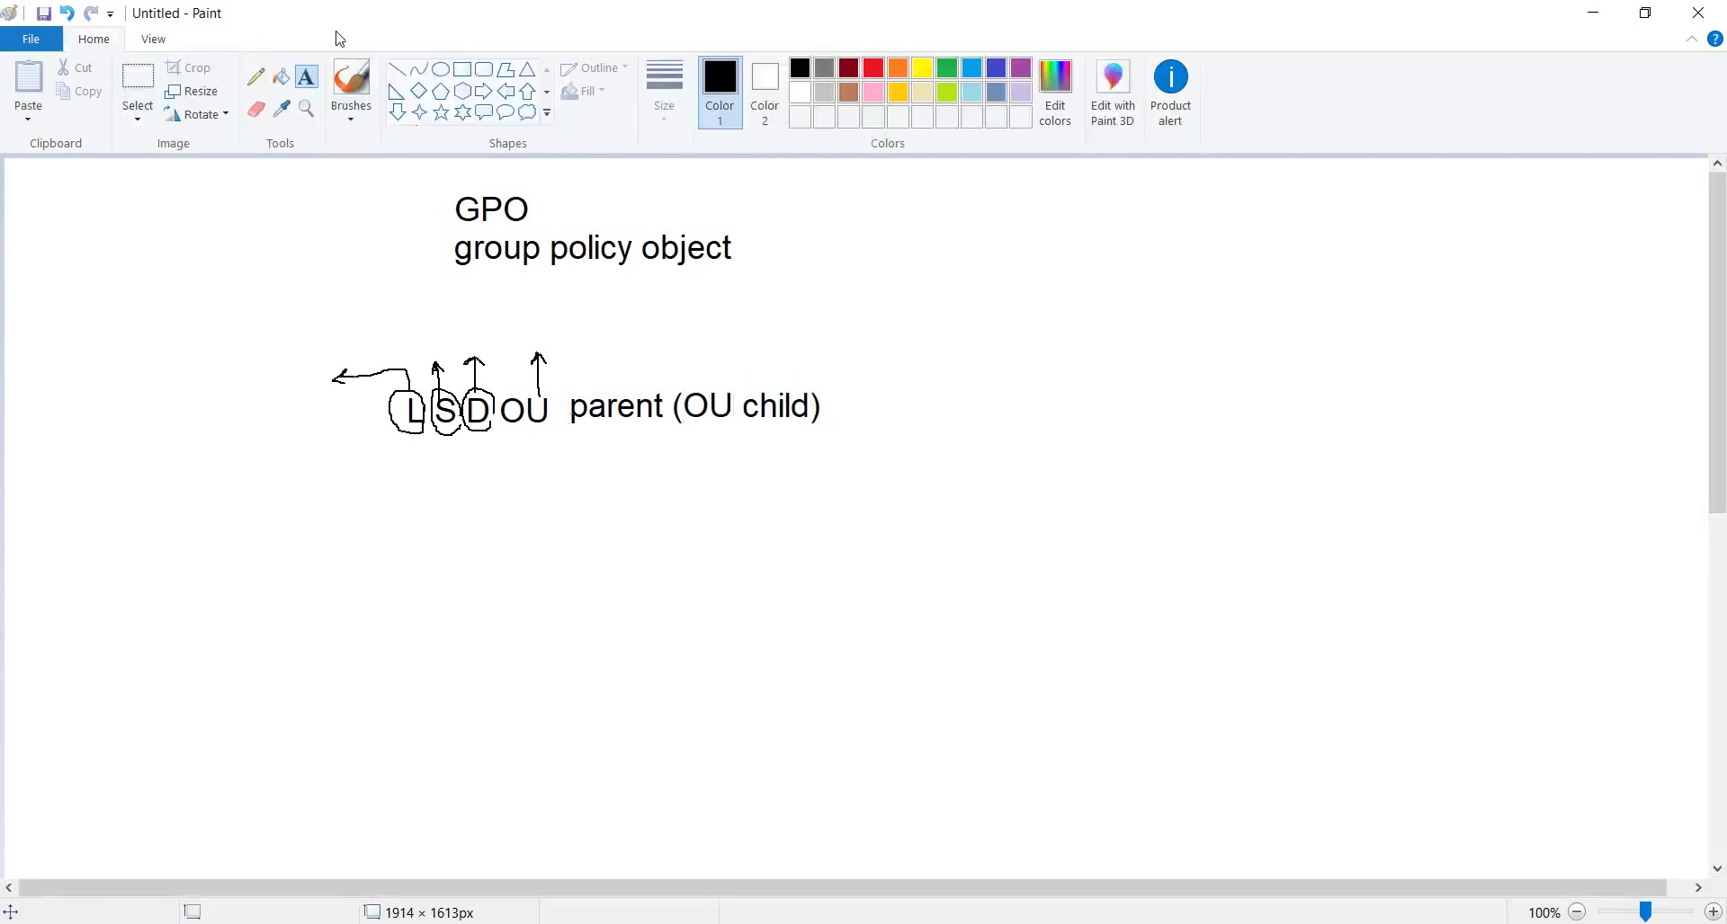
Underline the OU child wording with the Pencil and mark it and the parent wording with further strokes
{"action": "left_click", "coordinate": [256, 76]}
{"action": "left_click_drag", "start_coordinate": [693, 444], "coordinate": [763, 443]}
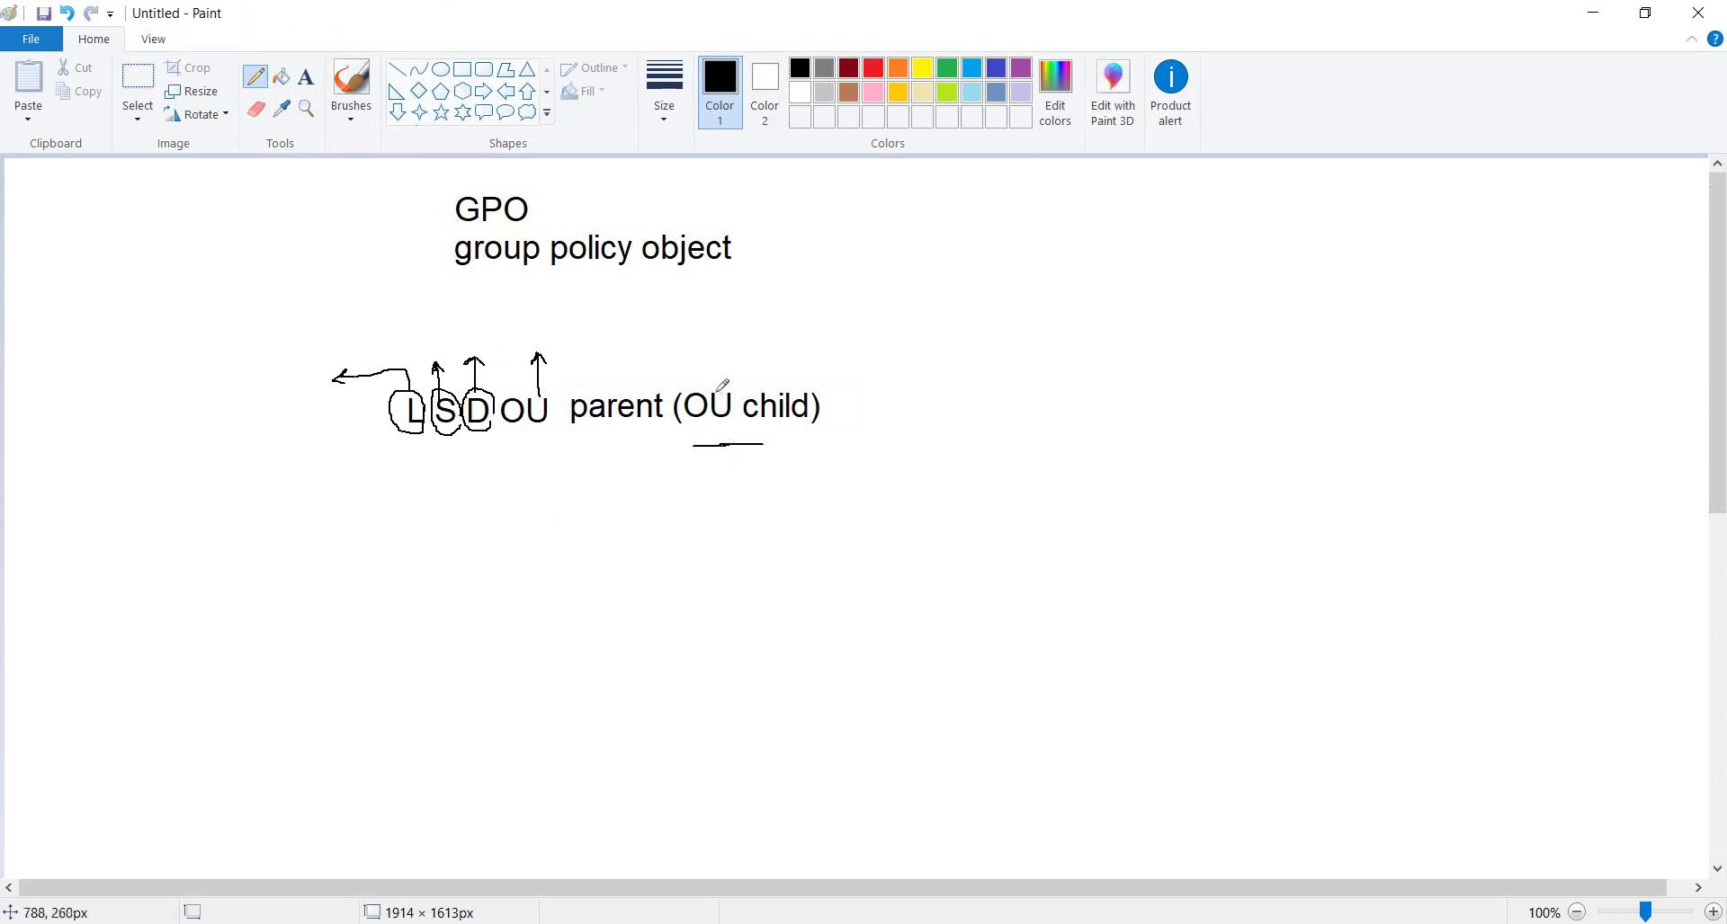
{"action": "left_click_drag", "start_coordinate": [697, 389], "coordinate": [802, 409]}
{"action": "mouse_move", "coordinate": [550, 429]}
{"action": "left_mouse_down"}
{"action": "mouse_move", "coordinate": [526, 392]}
{"action": "mouse_move", "coordinate": [644, 420]}
{"action": "left_mouse_up"}
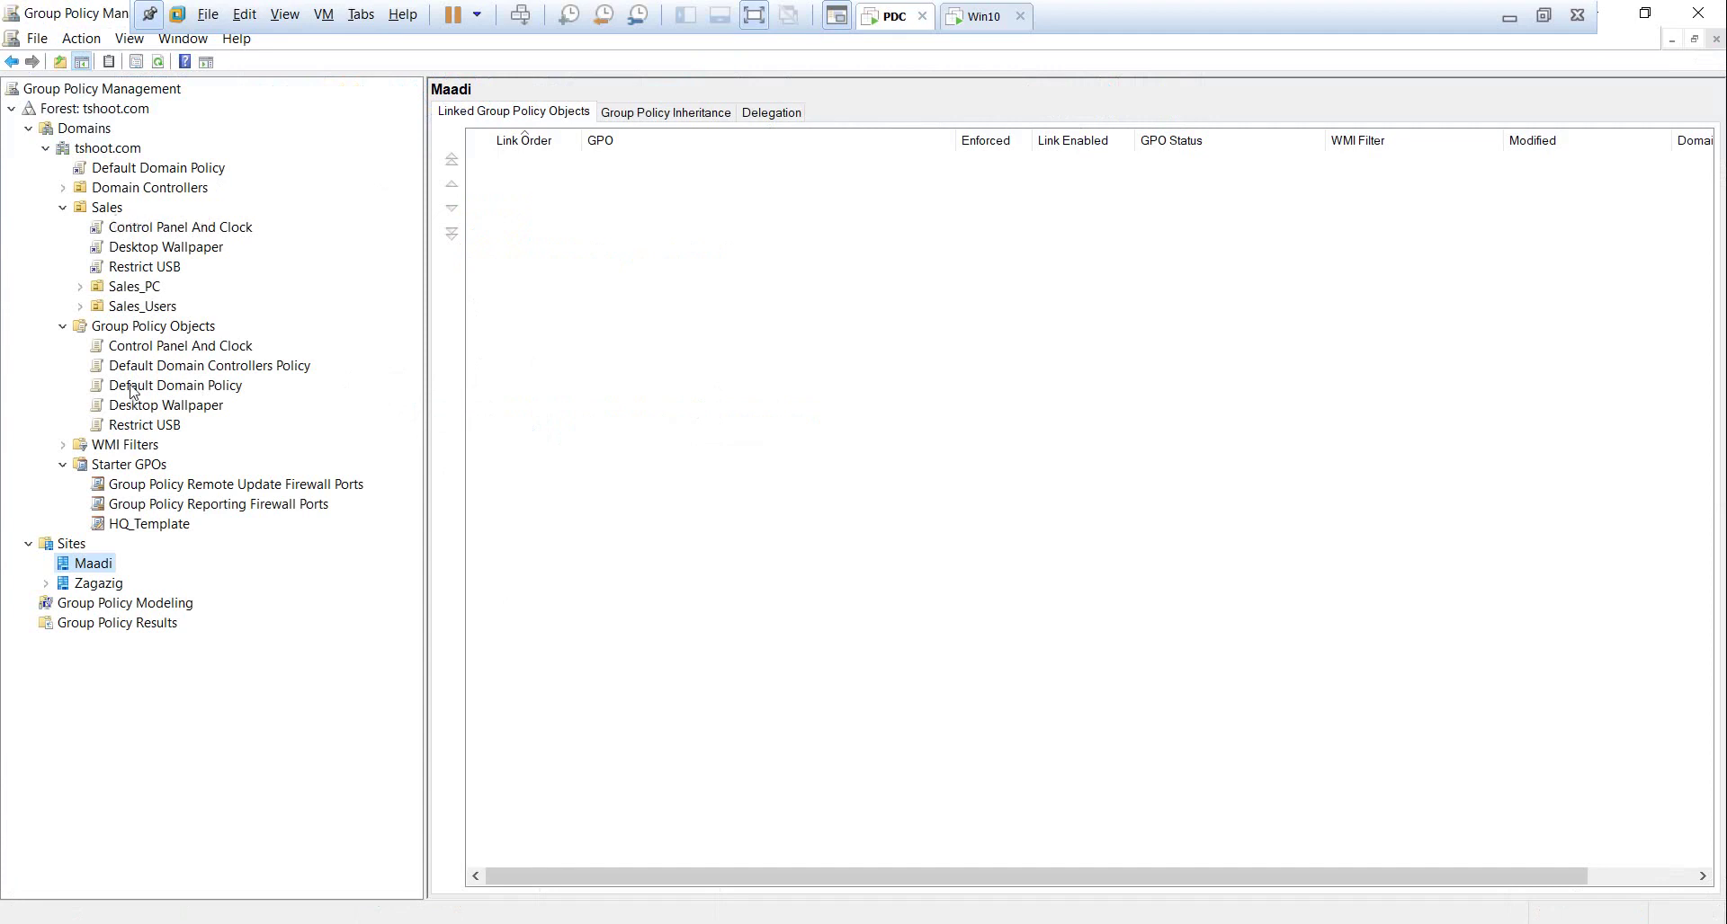
Switch back to Group Policy Management and compare the domain's Default Domain Policy with the Control Panel And Clock GPO linked to Sales
{"action": "left_click", "coordinate": [135, 176]}
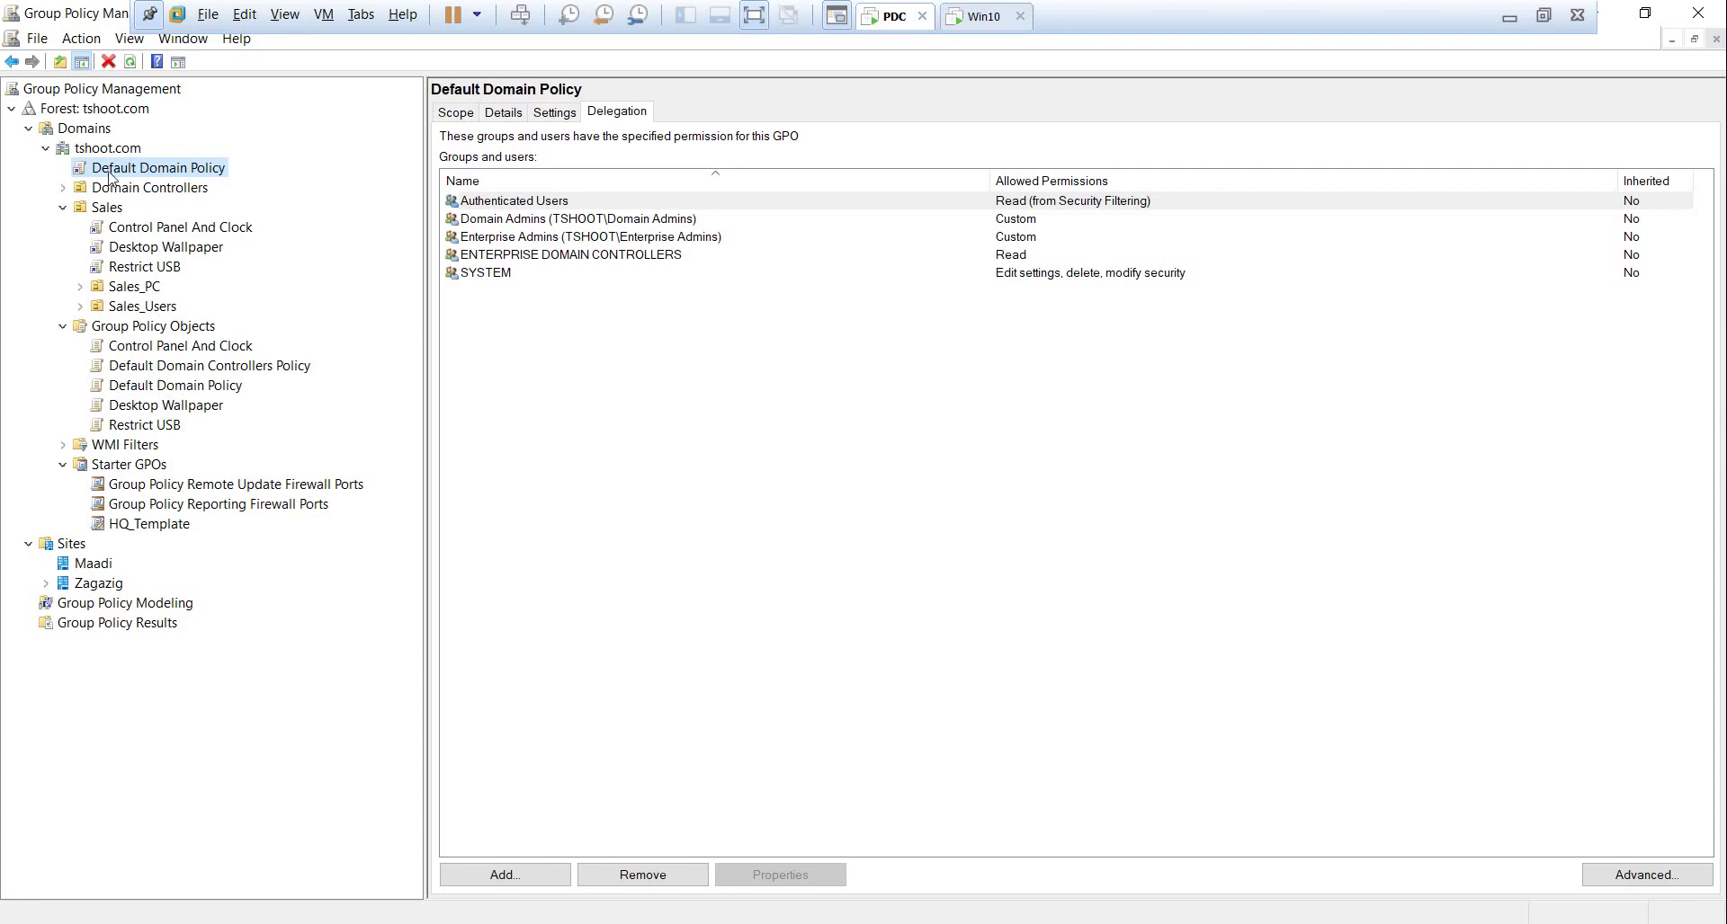
{"action": "left_click", "coordinate": [167, 352]}
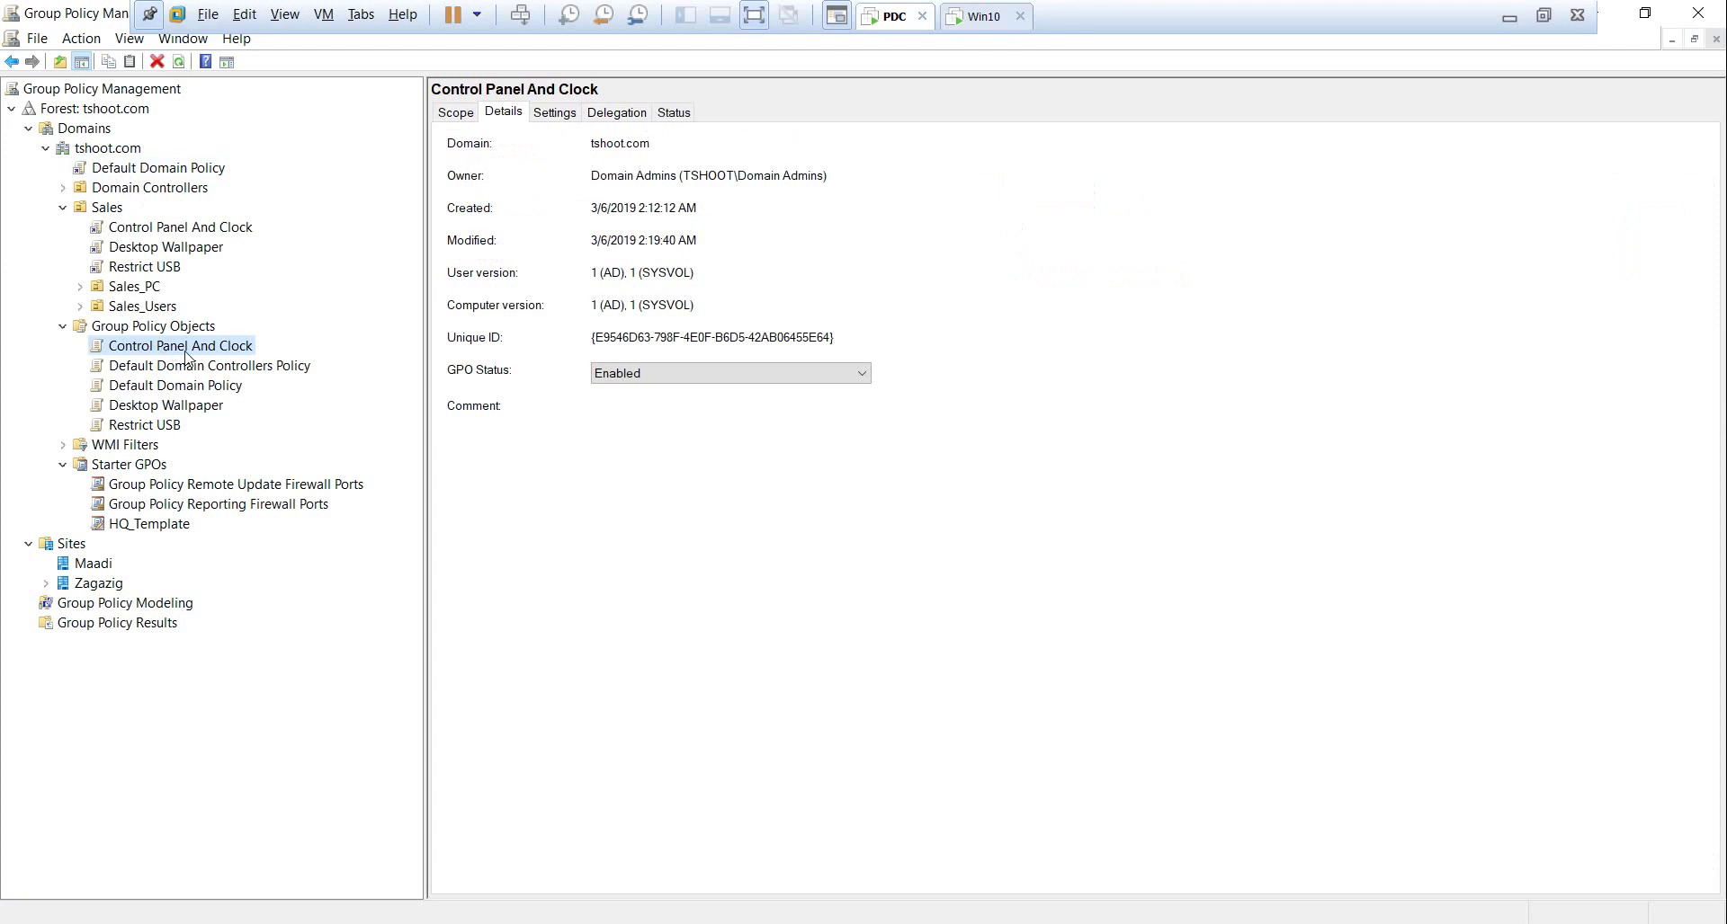
{"action": "left_click", "coordinate": [160, 173]}
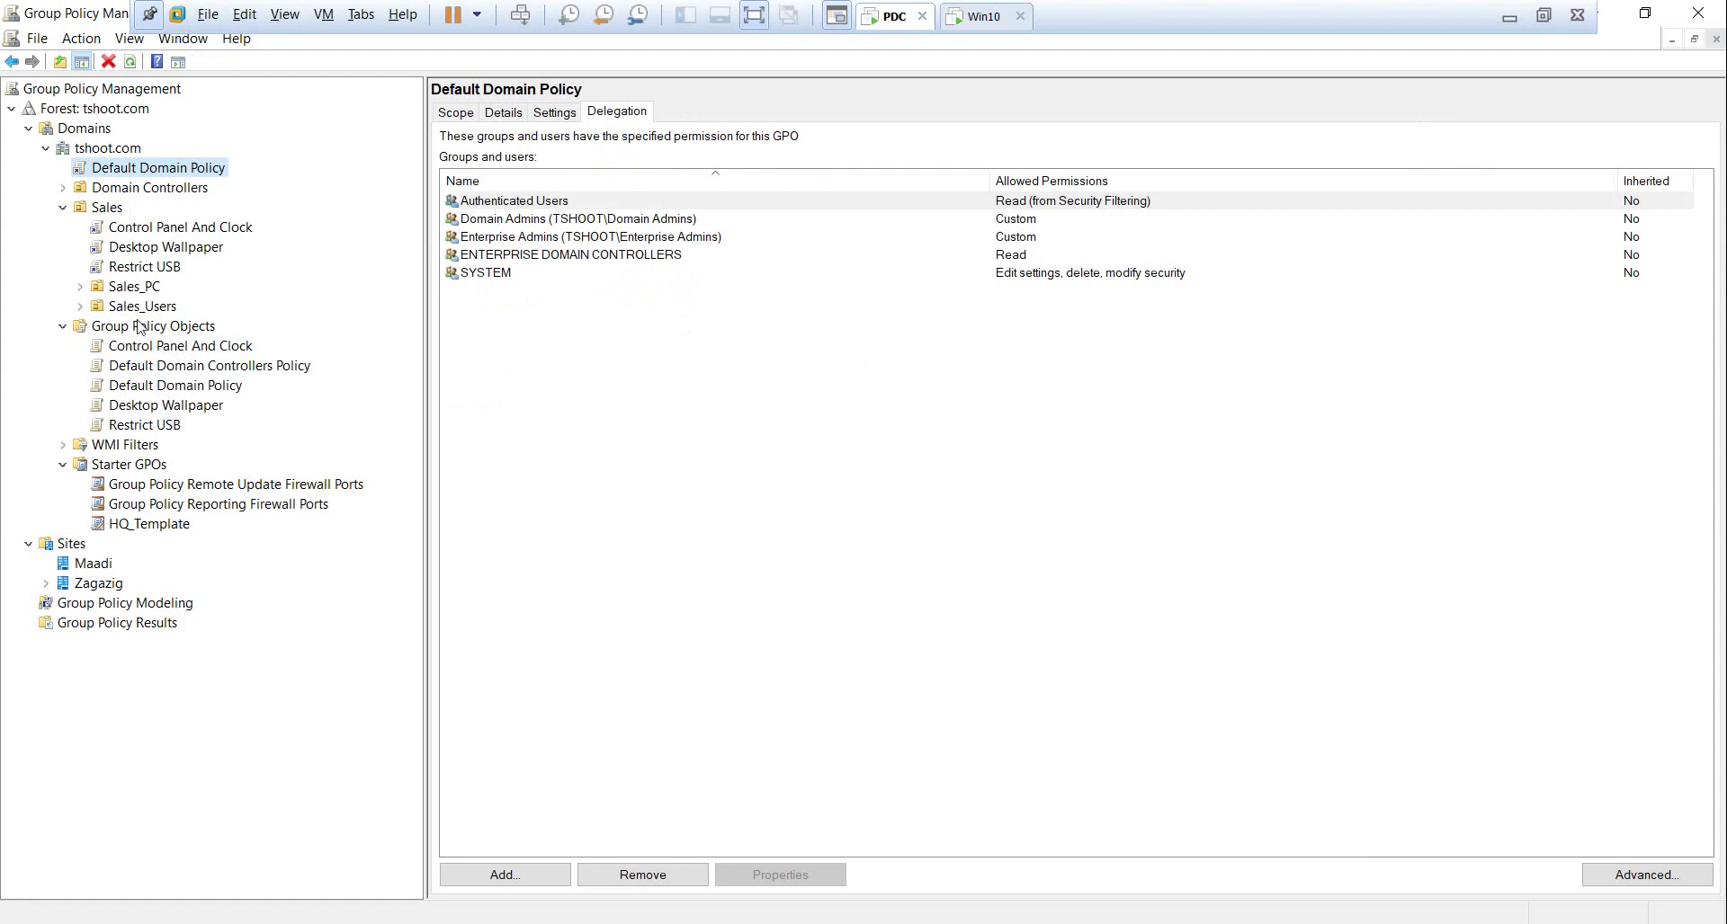
{"action": "left_click", "coordinate": [164, 233]}
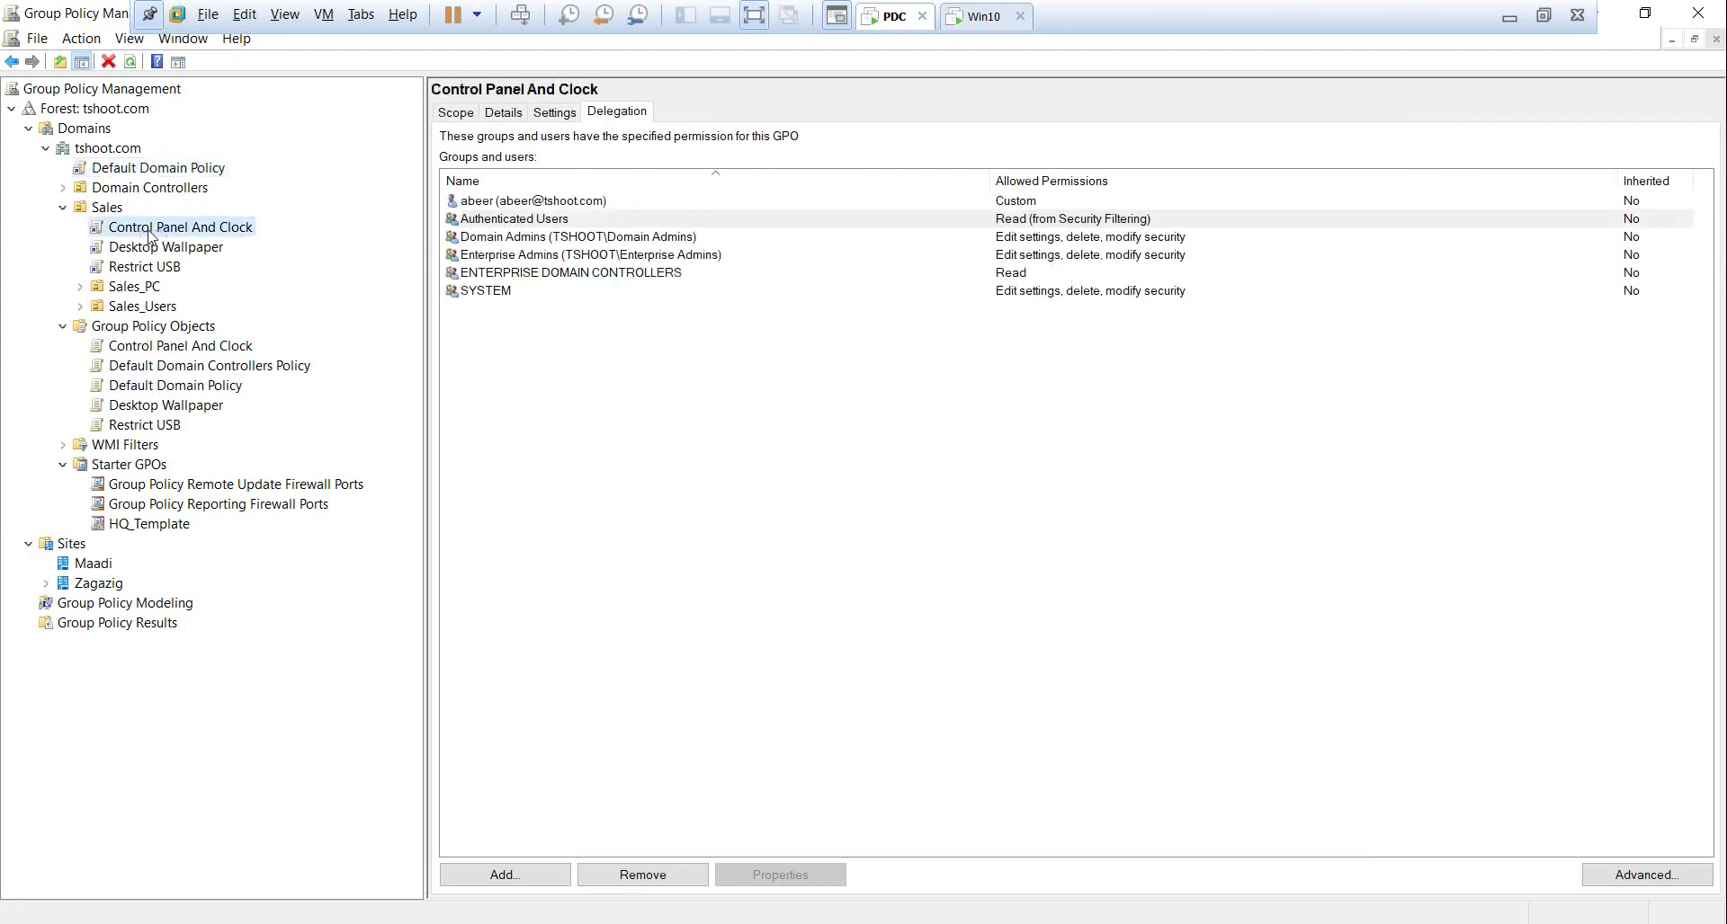
{"action": "left_click", "coordinate": [150, 171]}
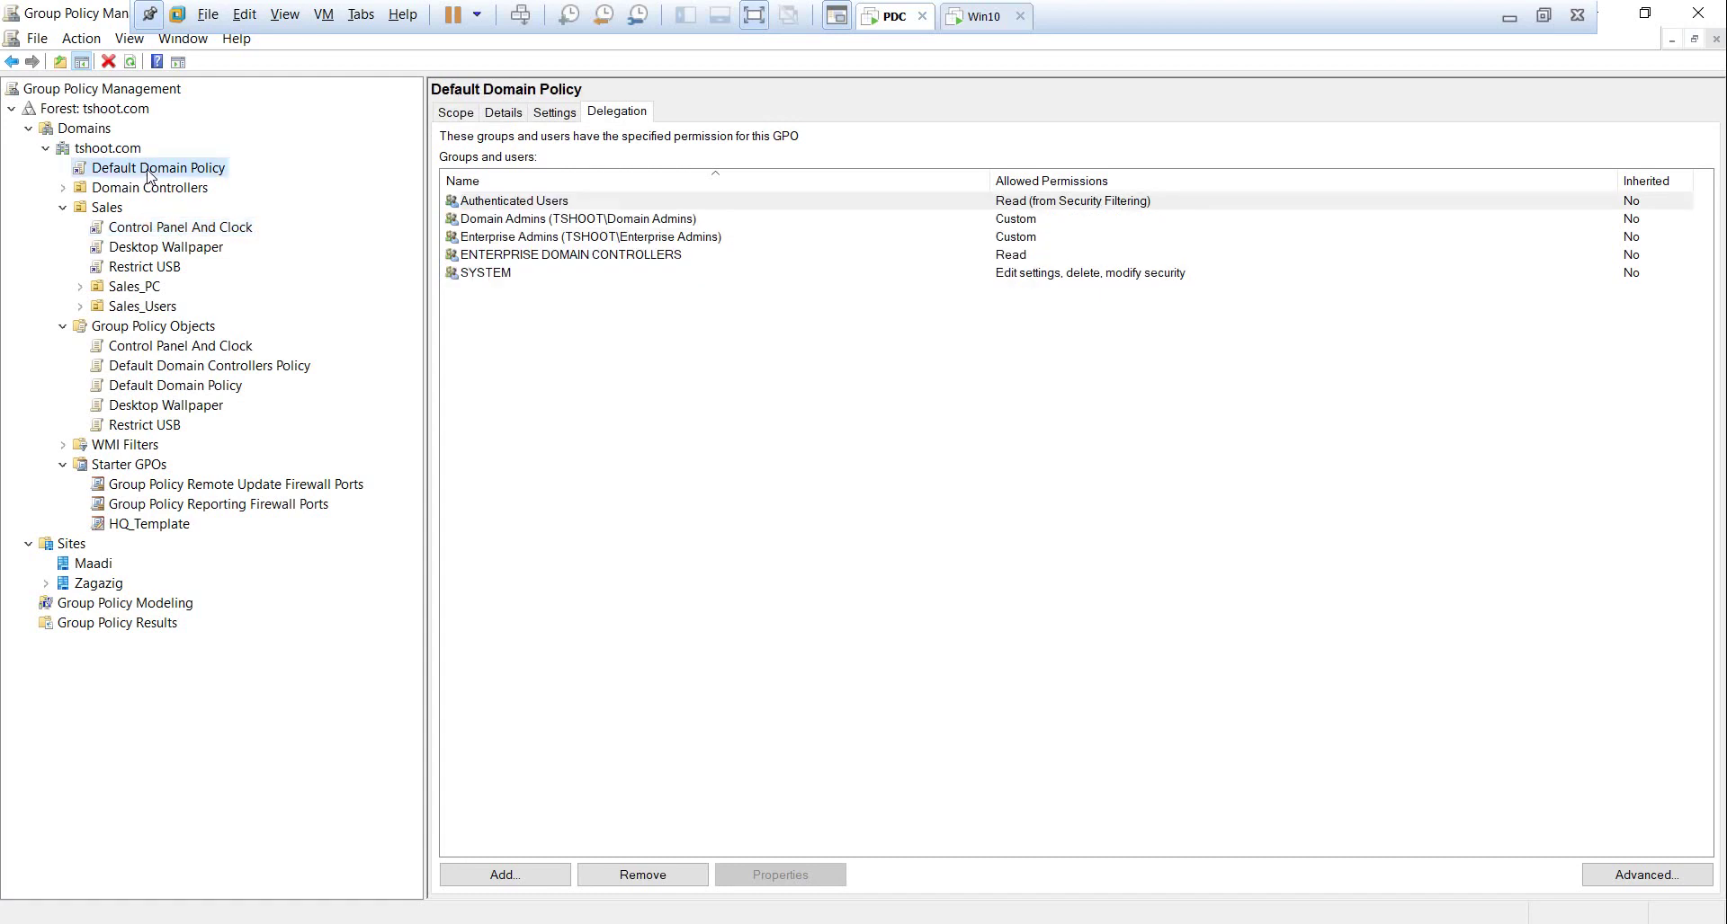
{"action": "left_click", "coordinate": [167, 232]}
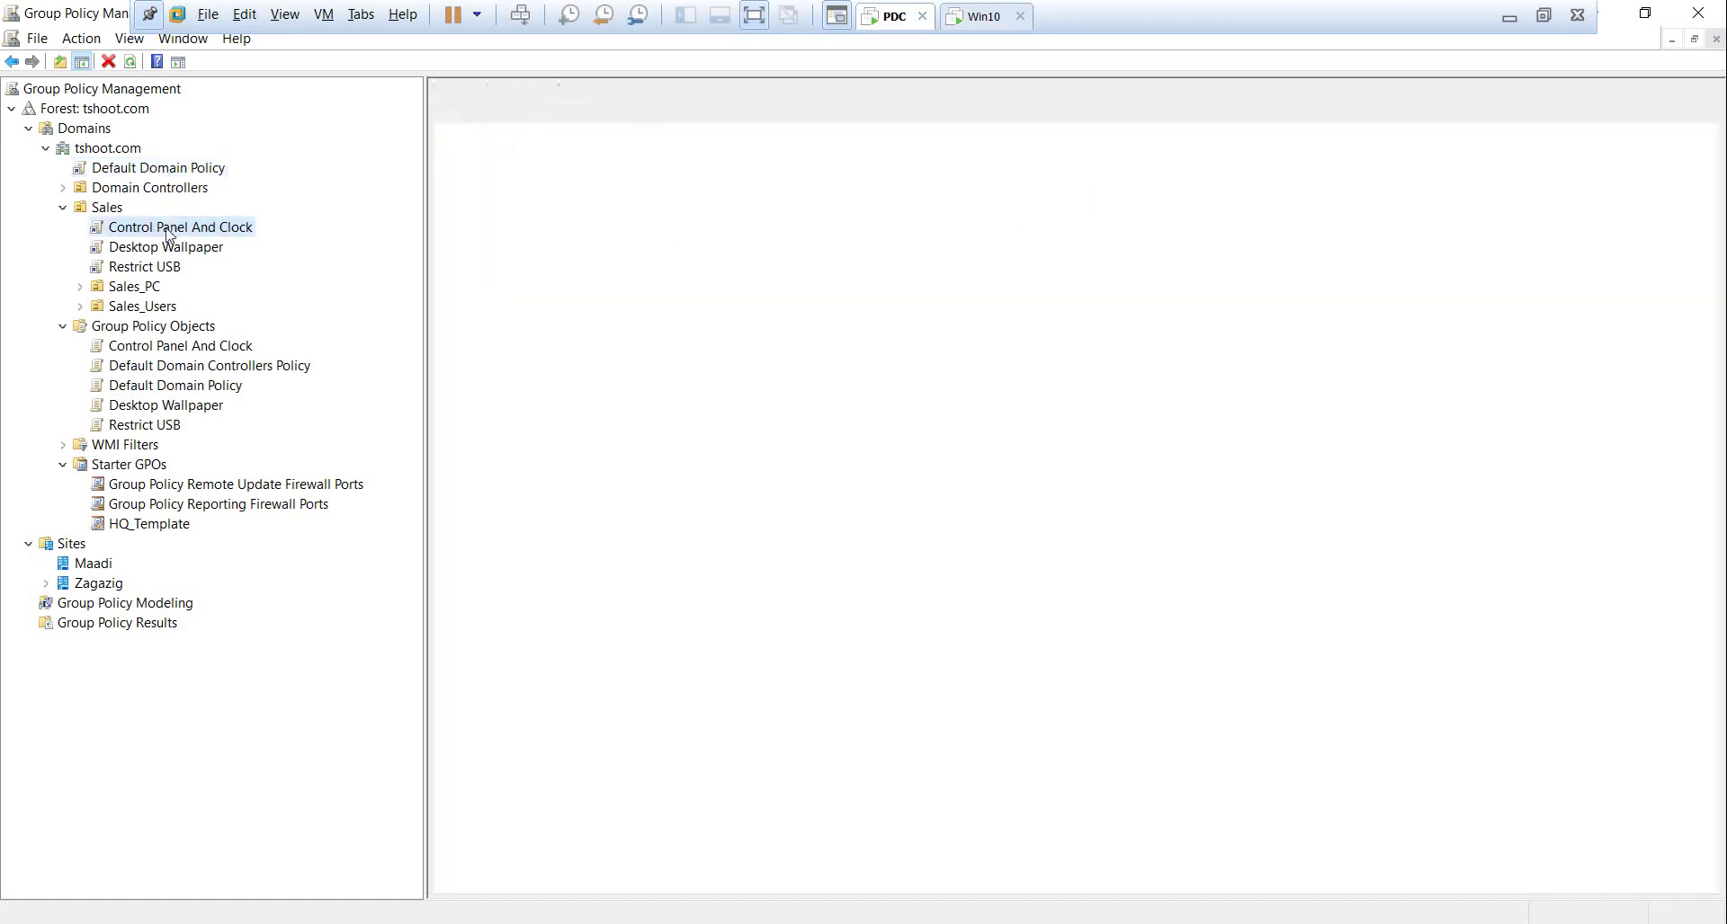
{"action": "left_click", "coordinate": [149, 171]}
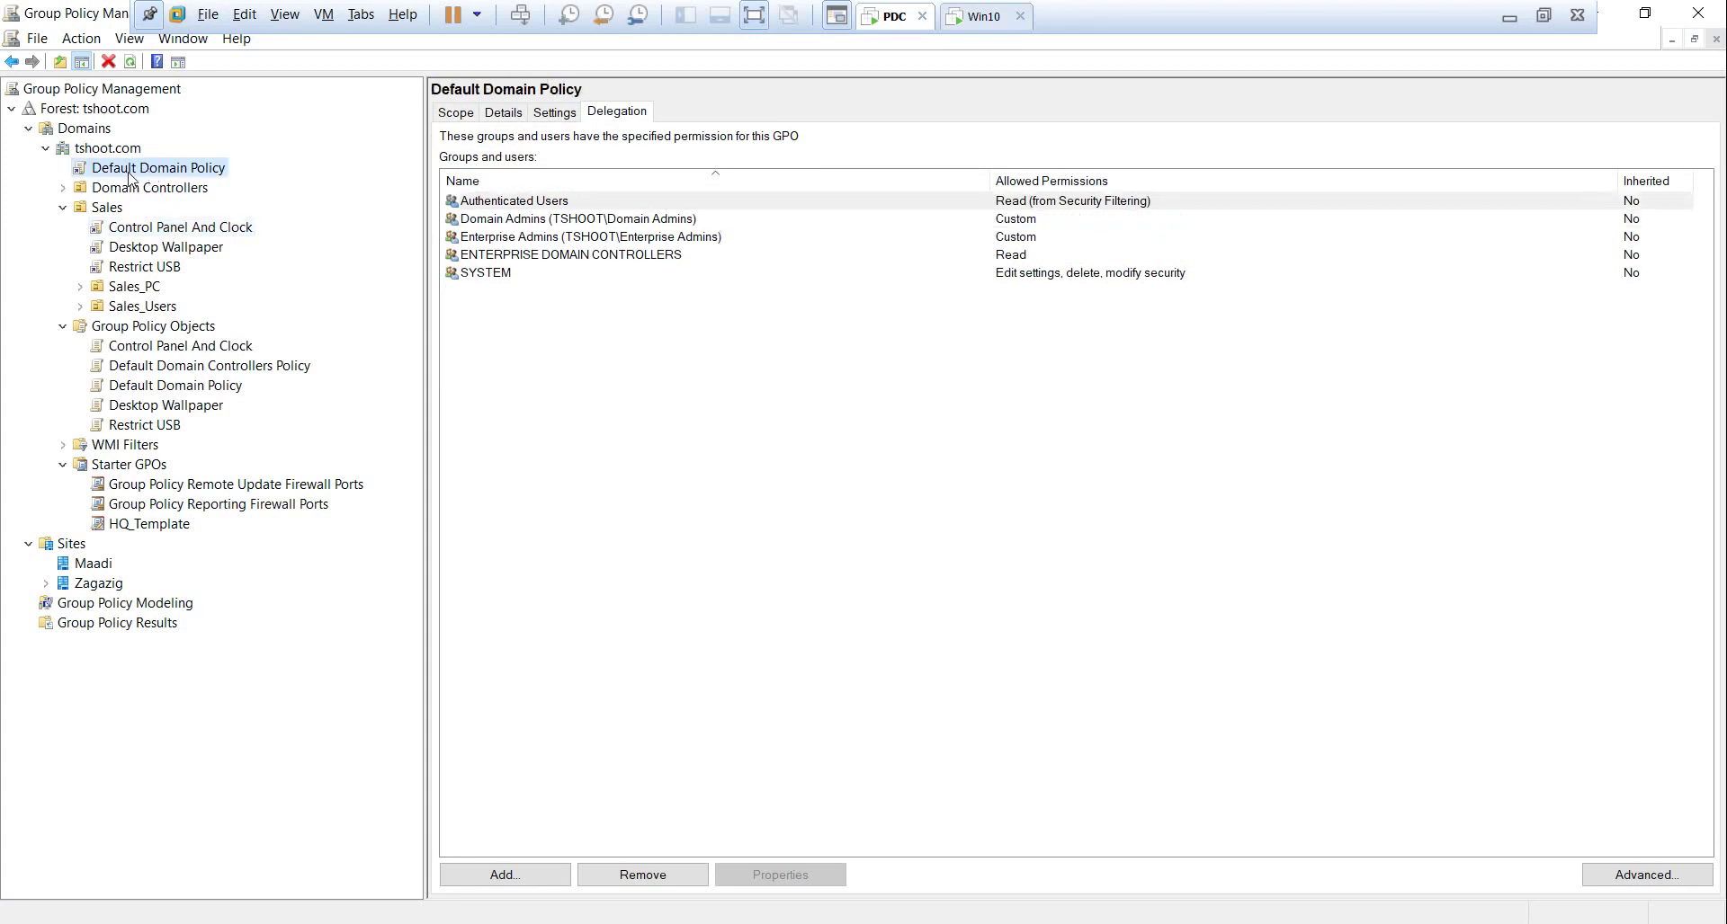
Set the Default Domain Policy link under tshoot.com to Enforced and remove the enforcement again
{"action": "right_click", "coordinate": [129, 177]}
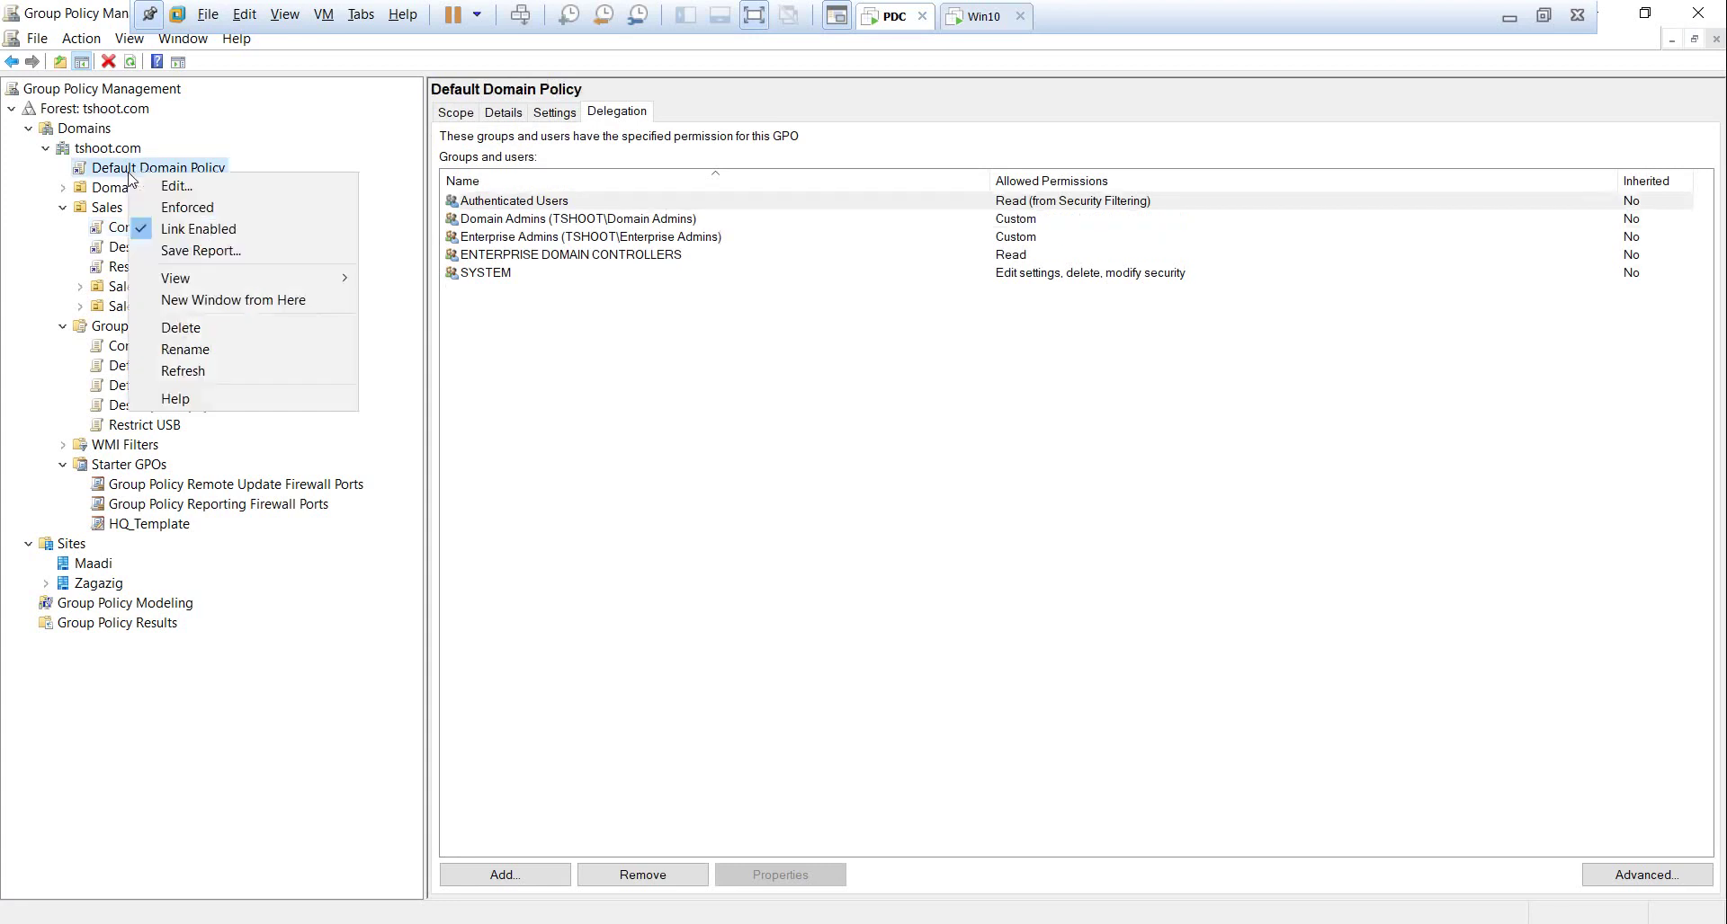
{"action": "left_click", "coordinate": [257, 216]}
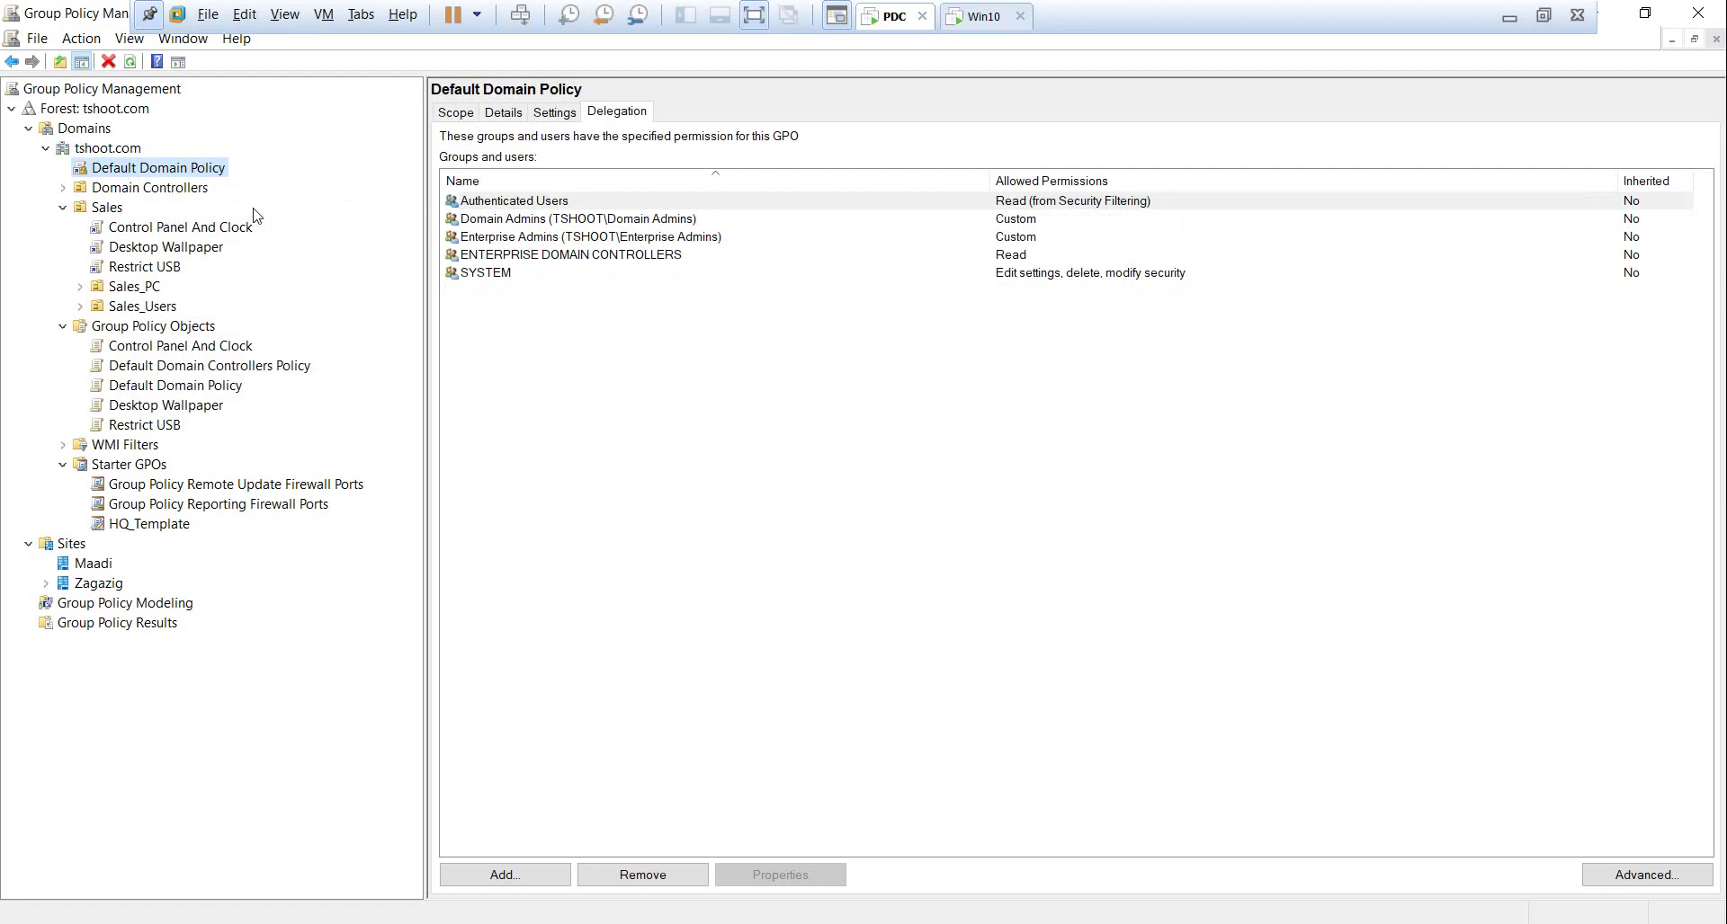
{"action": "right_click", "coordinate": [201, 174]}
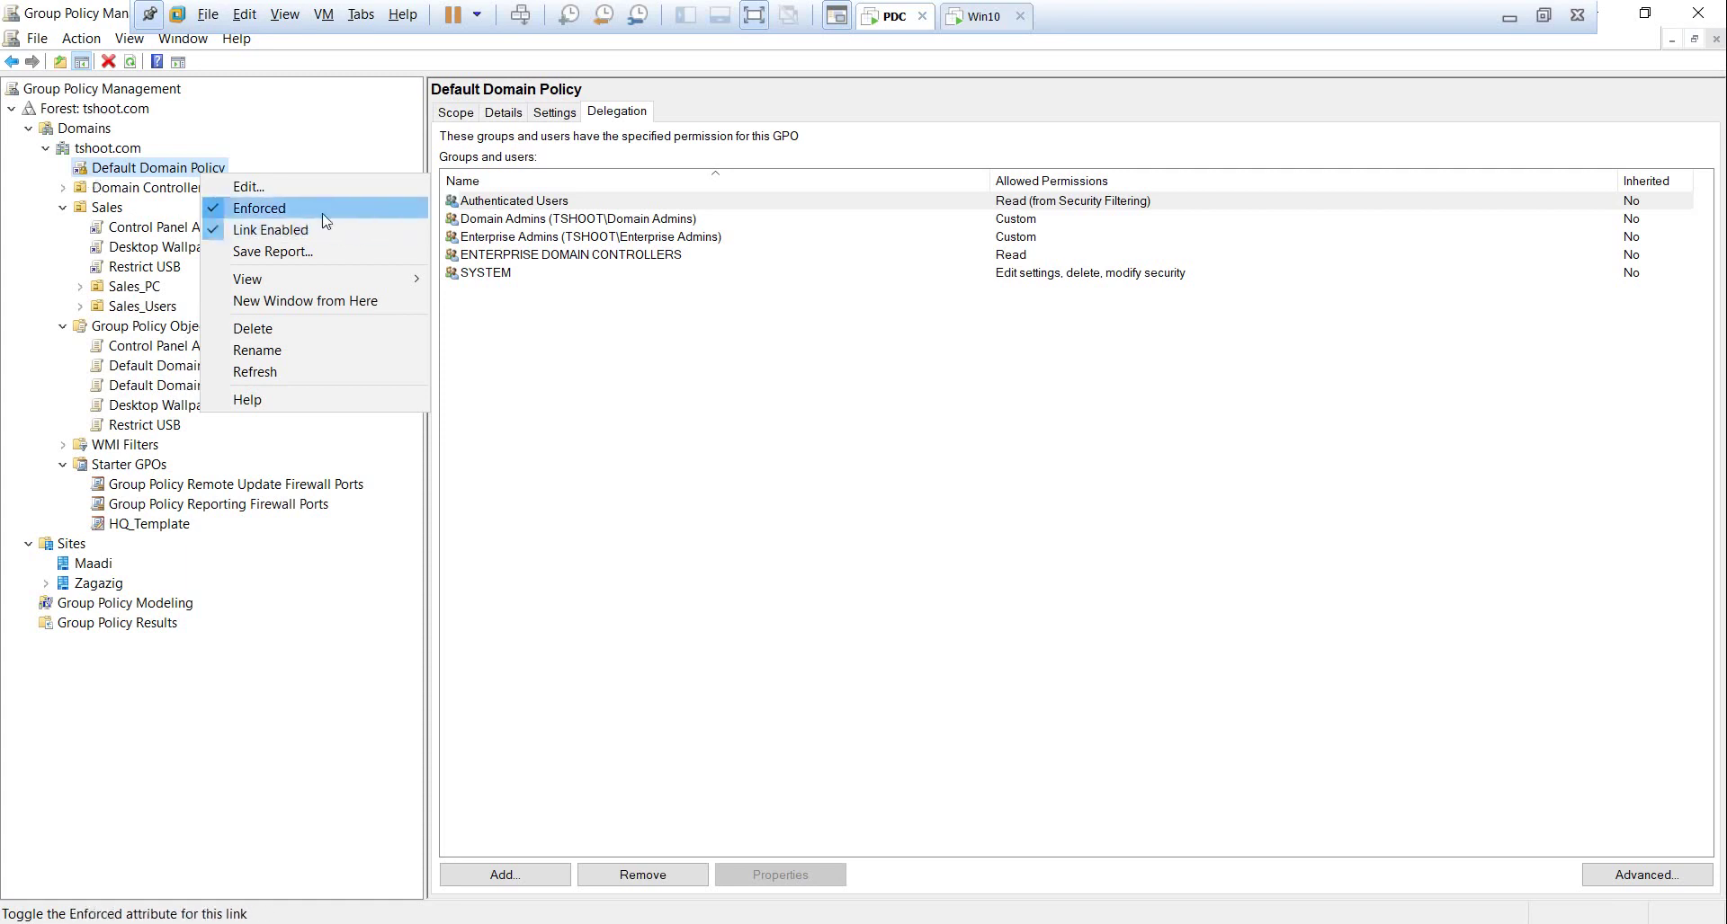
{"action": "left_click", "coordinate": [251, 208]}
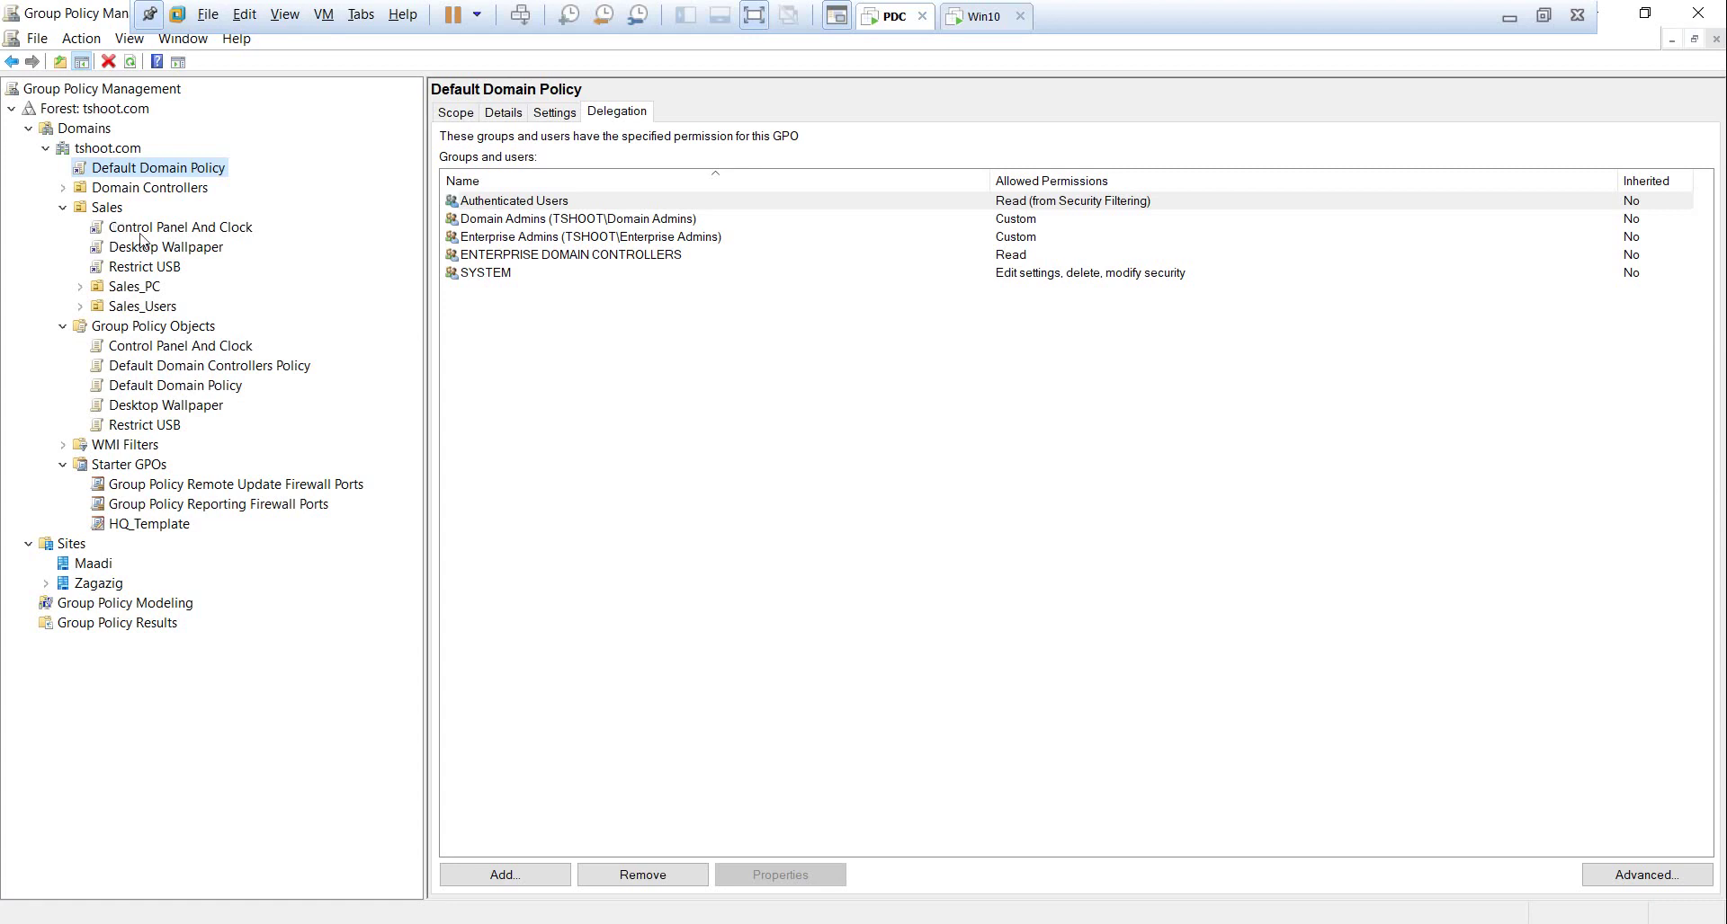
Review the Control Panel And Clock and Desktop Wallpaper links under Sales against the Default Domain Policy
{"action": "left_click", "coordinate": [141, 232]}
{"action": "left_click", "coordinate": [146, 175]}
{"action": "left_click", "coordinate": [146, 246]}
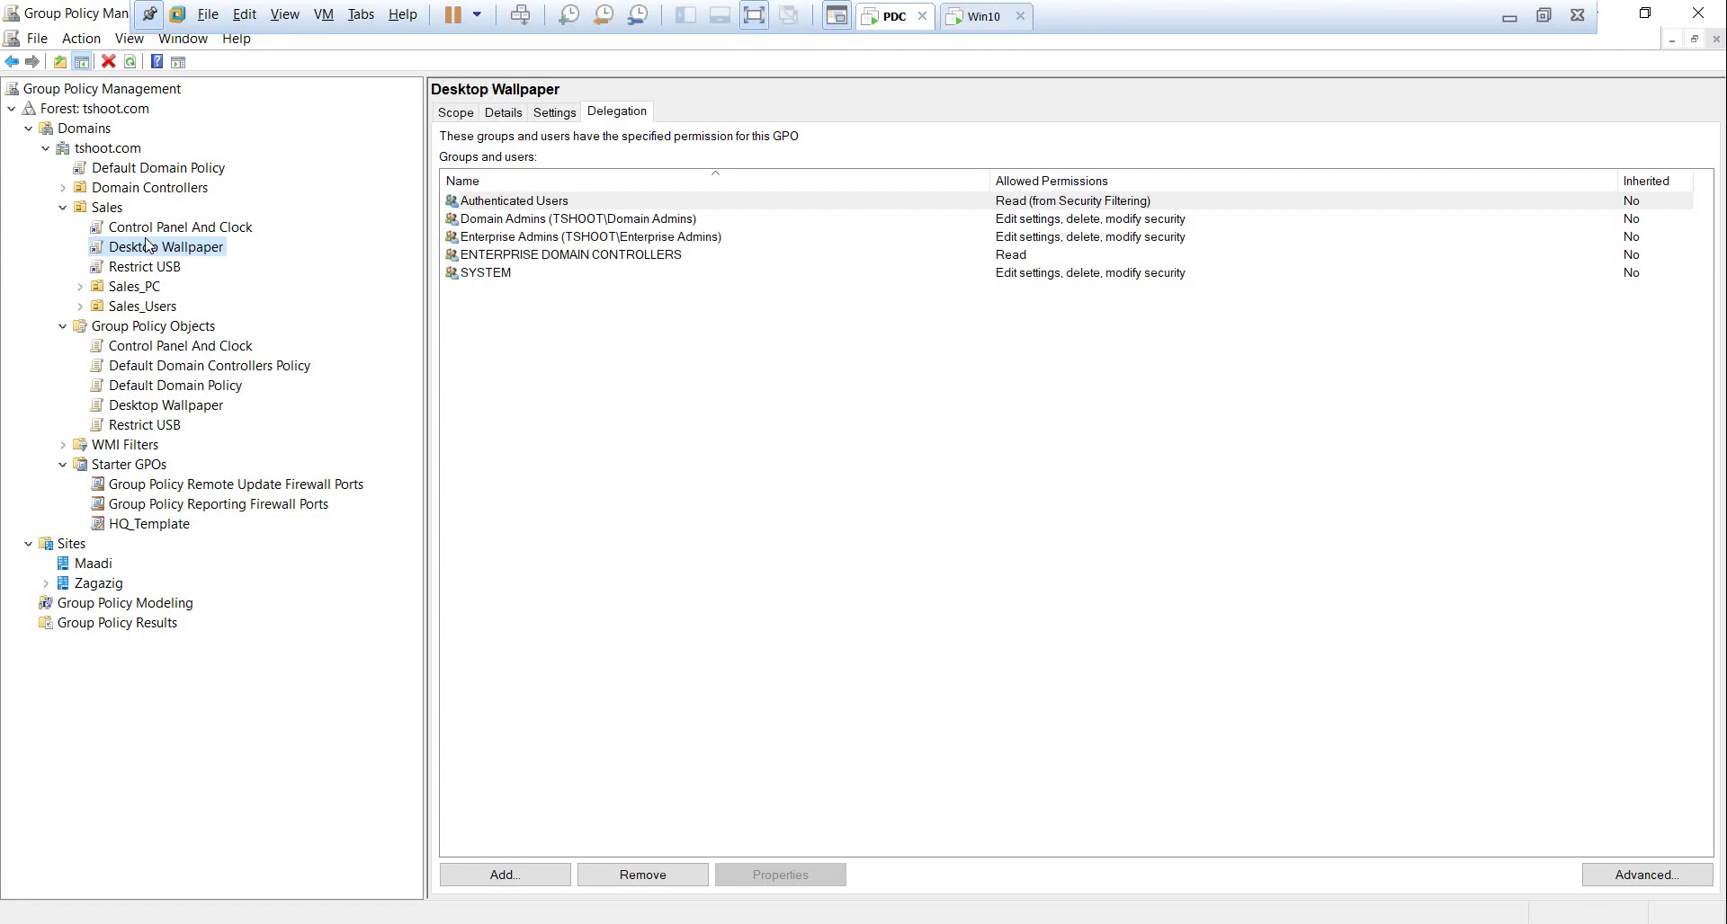
Inspect the enforcement option of the Default Domain Policy link under tshoot.com without changing it, and check the Domain Controllers links
{"action": "left_click", "coordinate": [154, 171]}
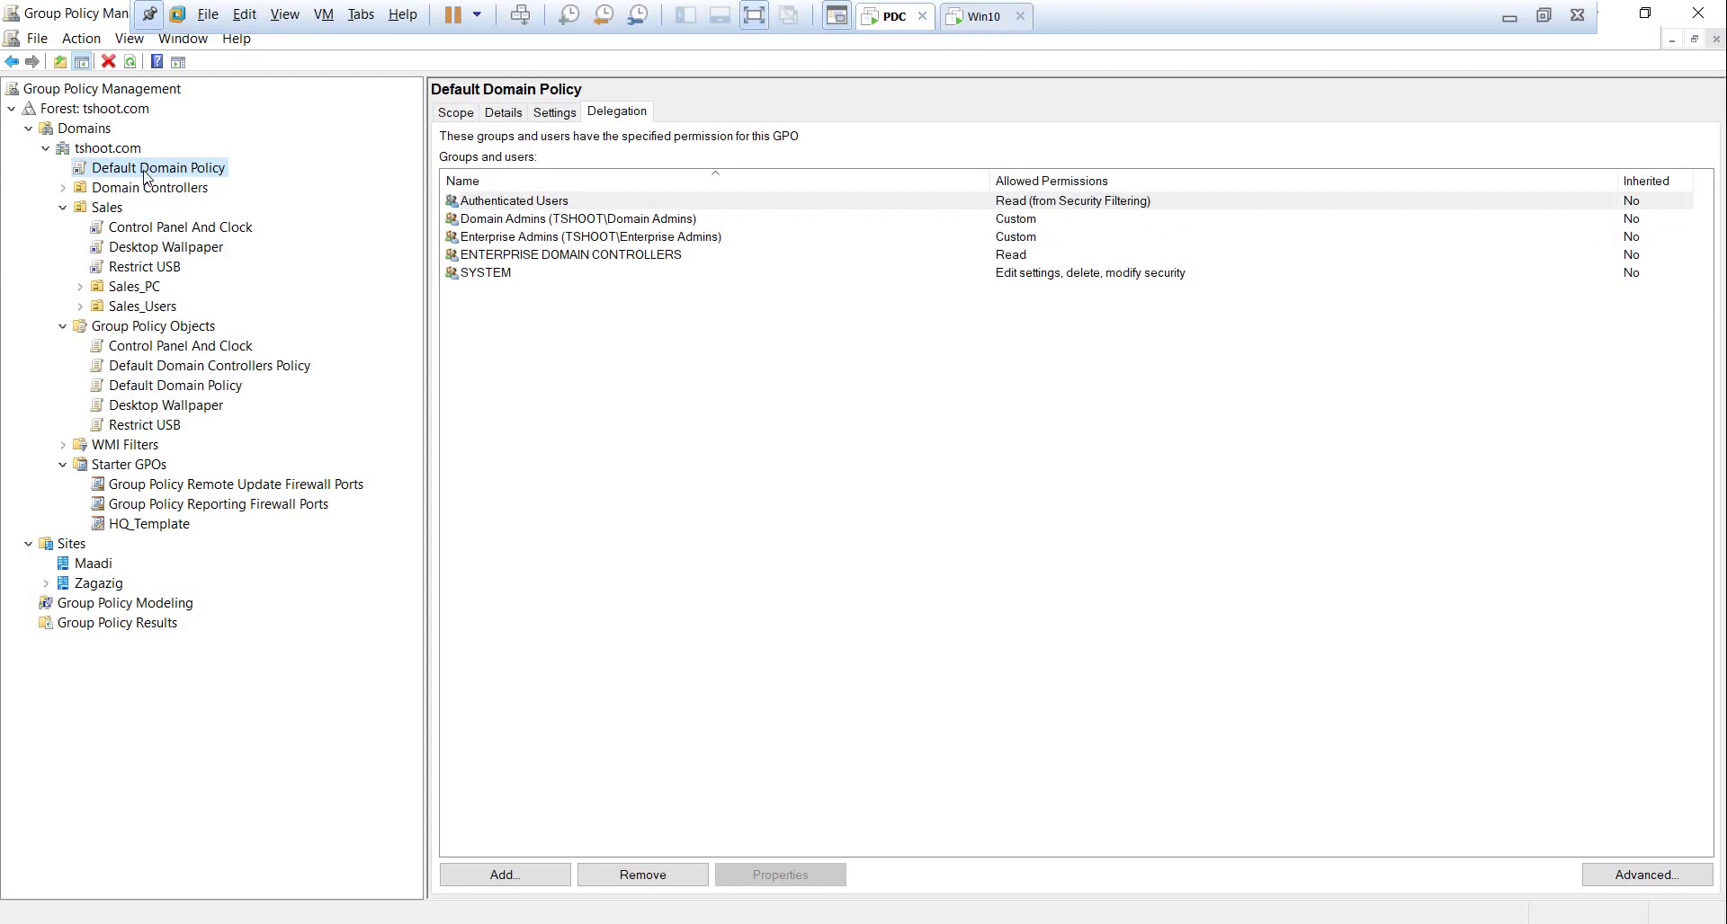
{"action": "right_click", "coordinate": [144, 170]}
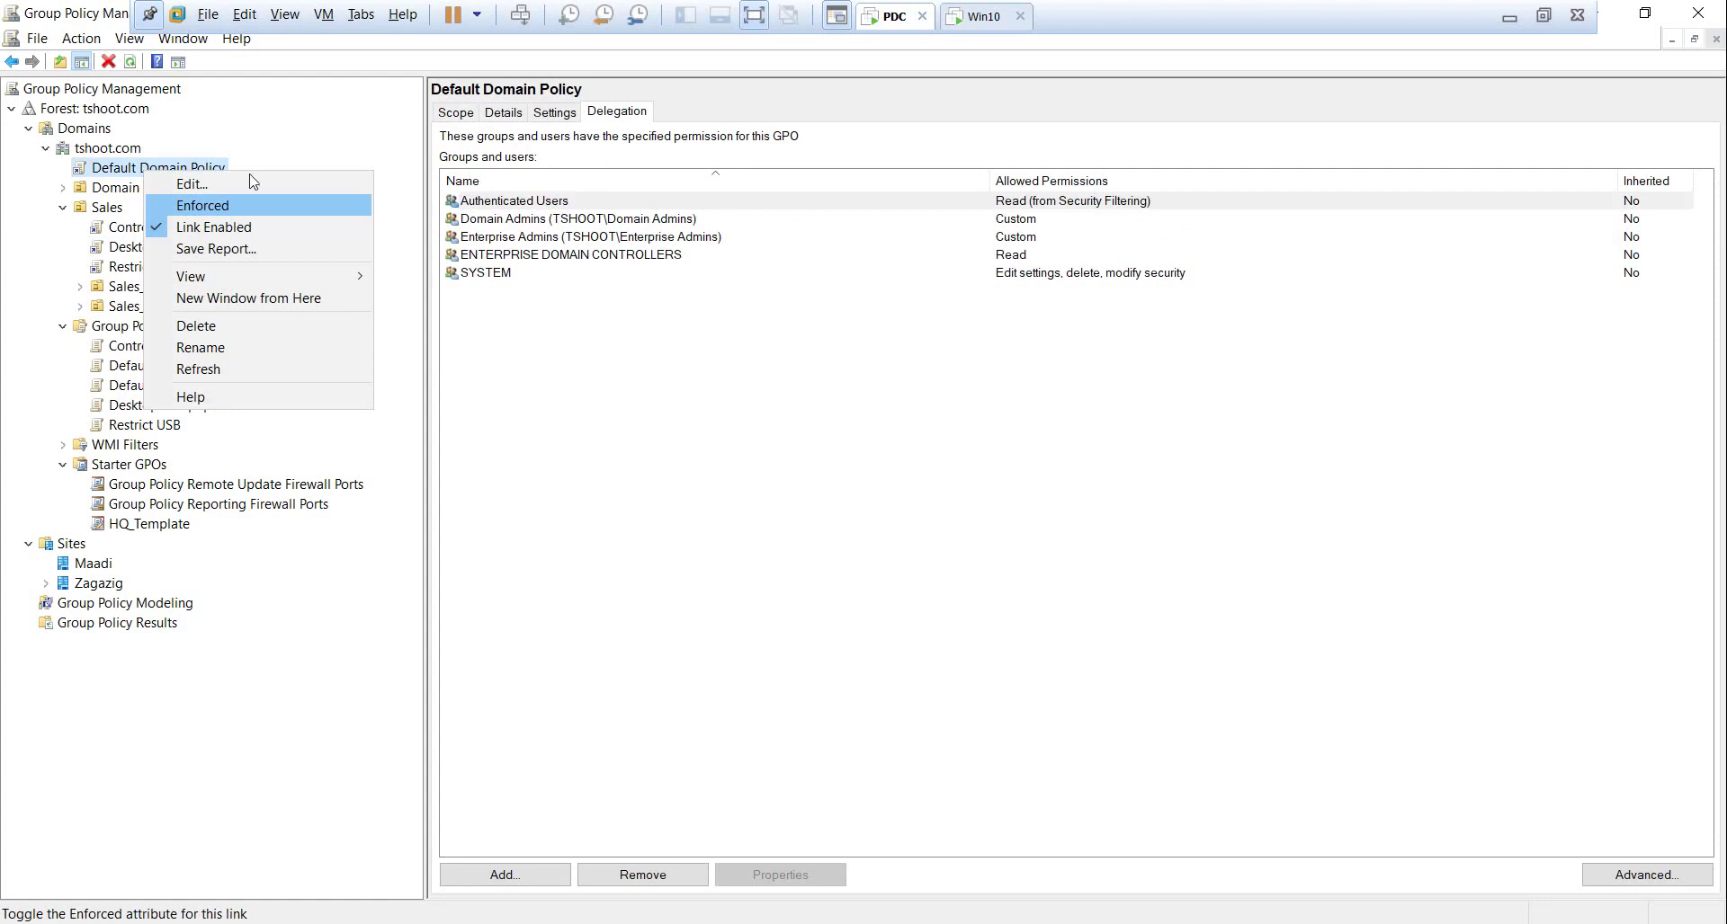
{"action": "left_click", "coordinate": [124, 173]}
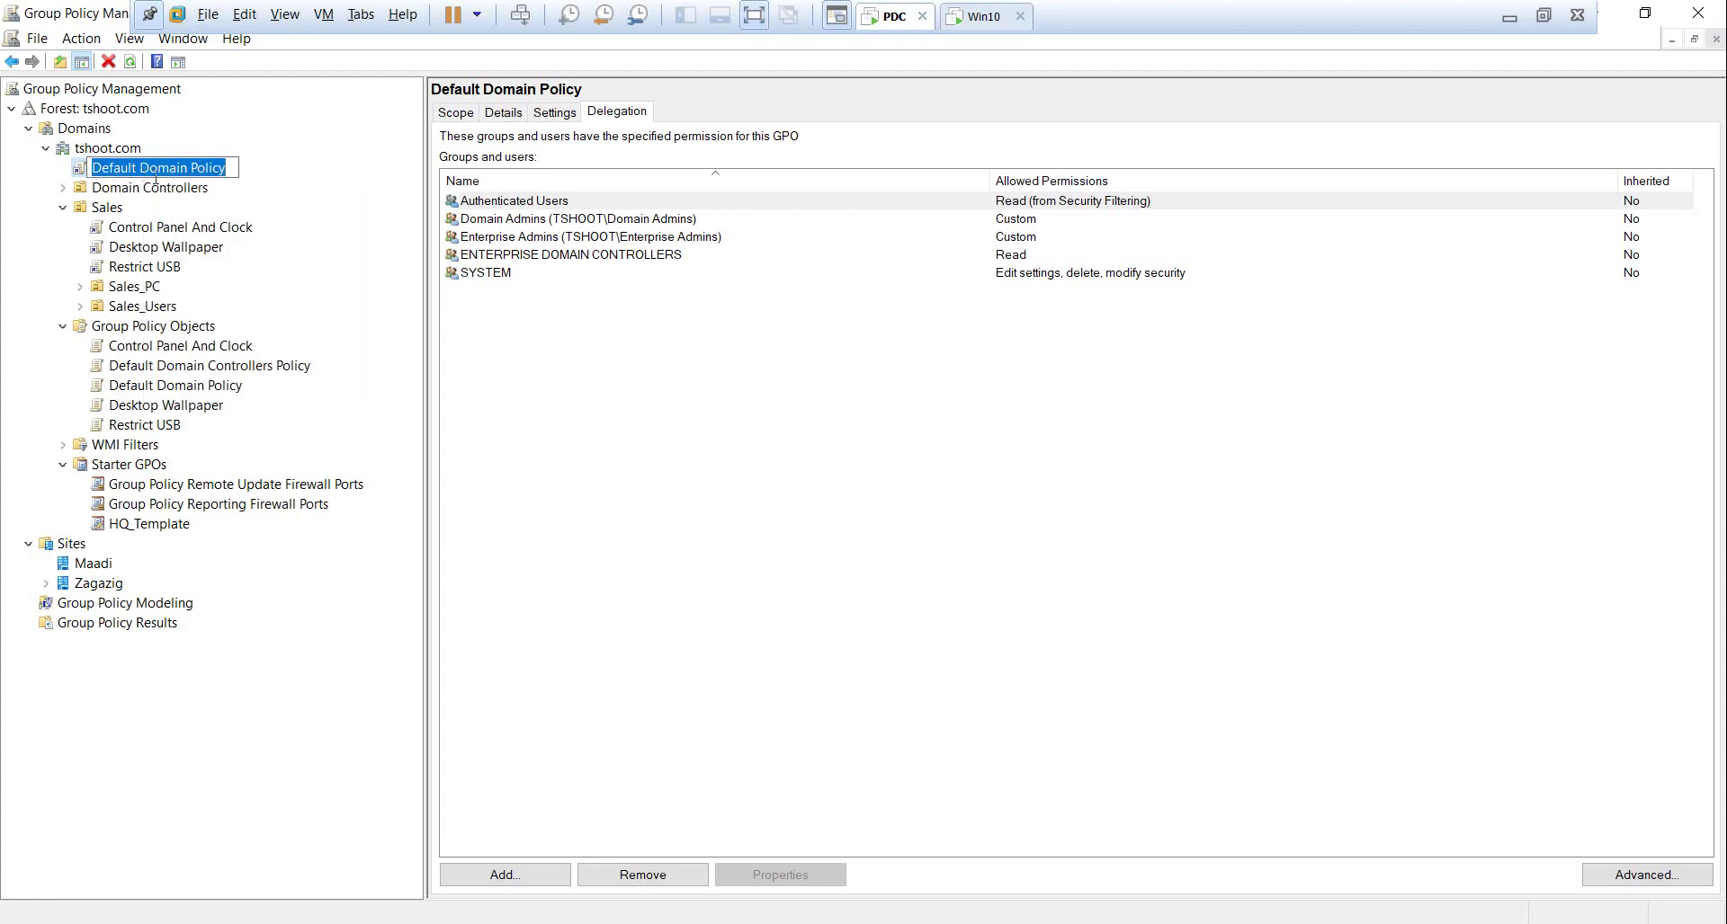
{"action": "key", "text": "Escape"}
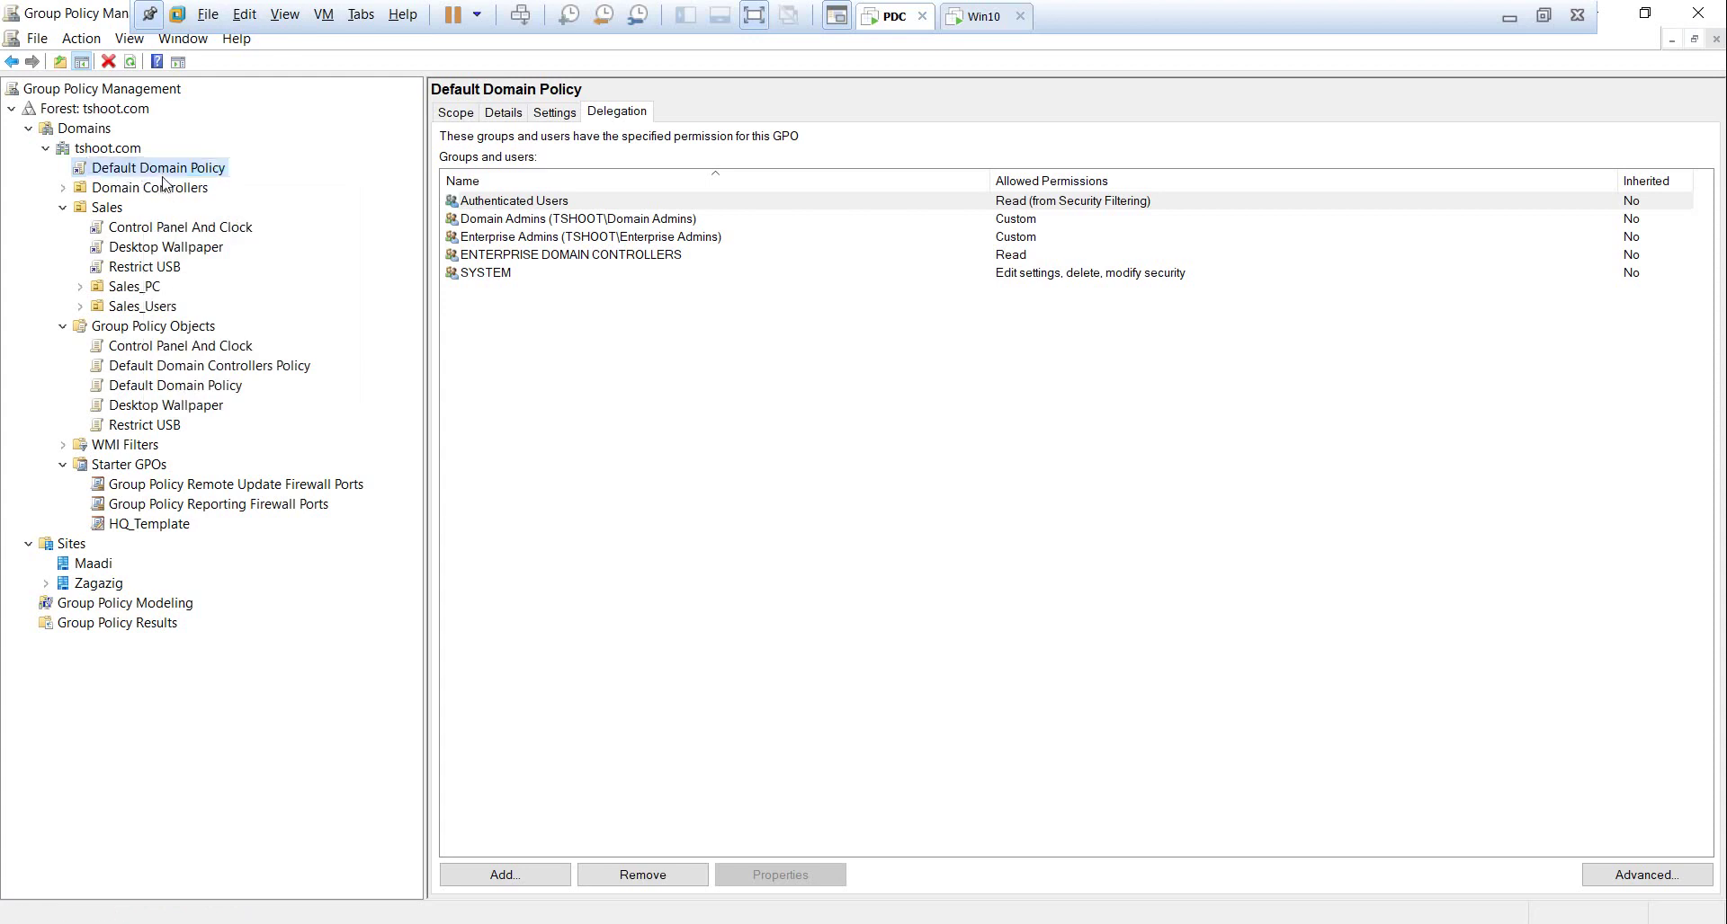
{"action": "right_click", "coordinate": [163, 182]}
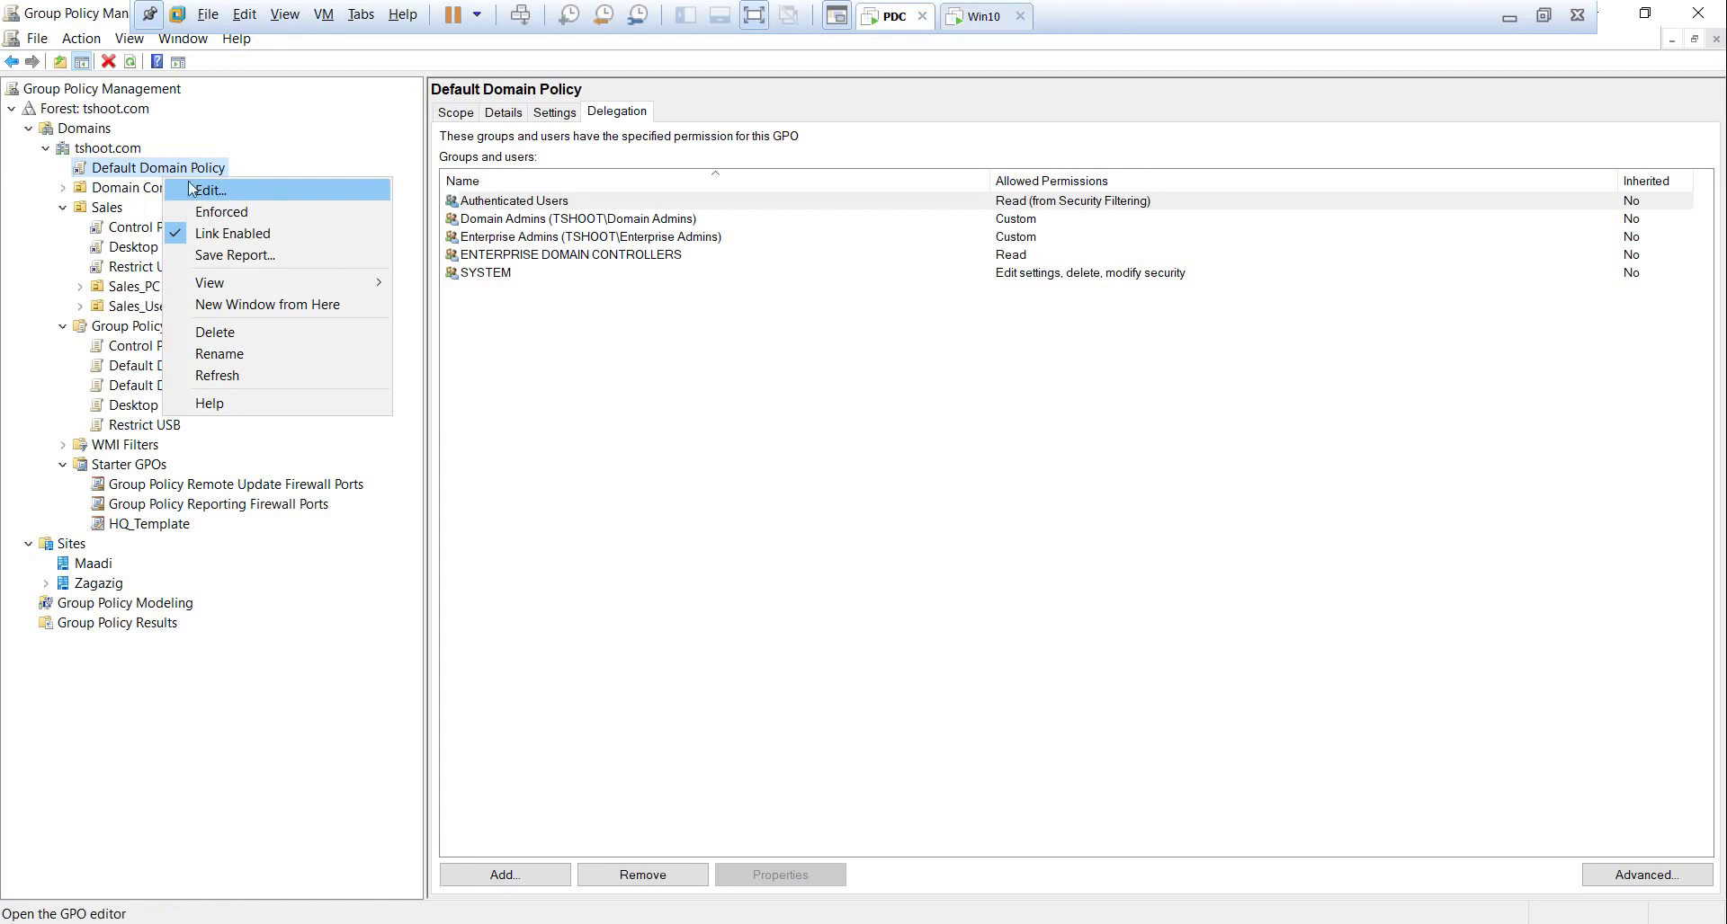
{"action": "left_click", "coordinate": [117, 188]}
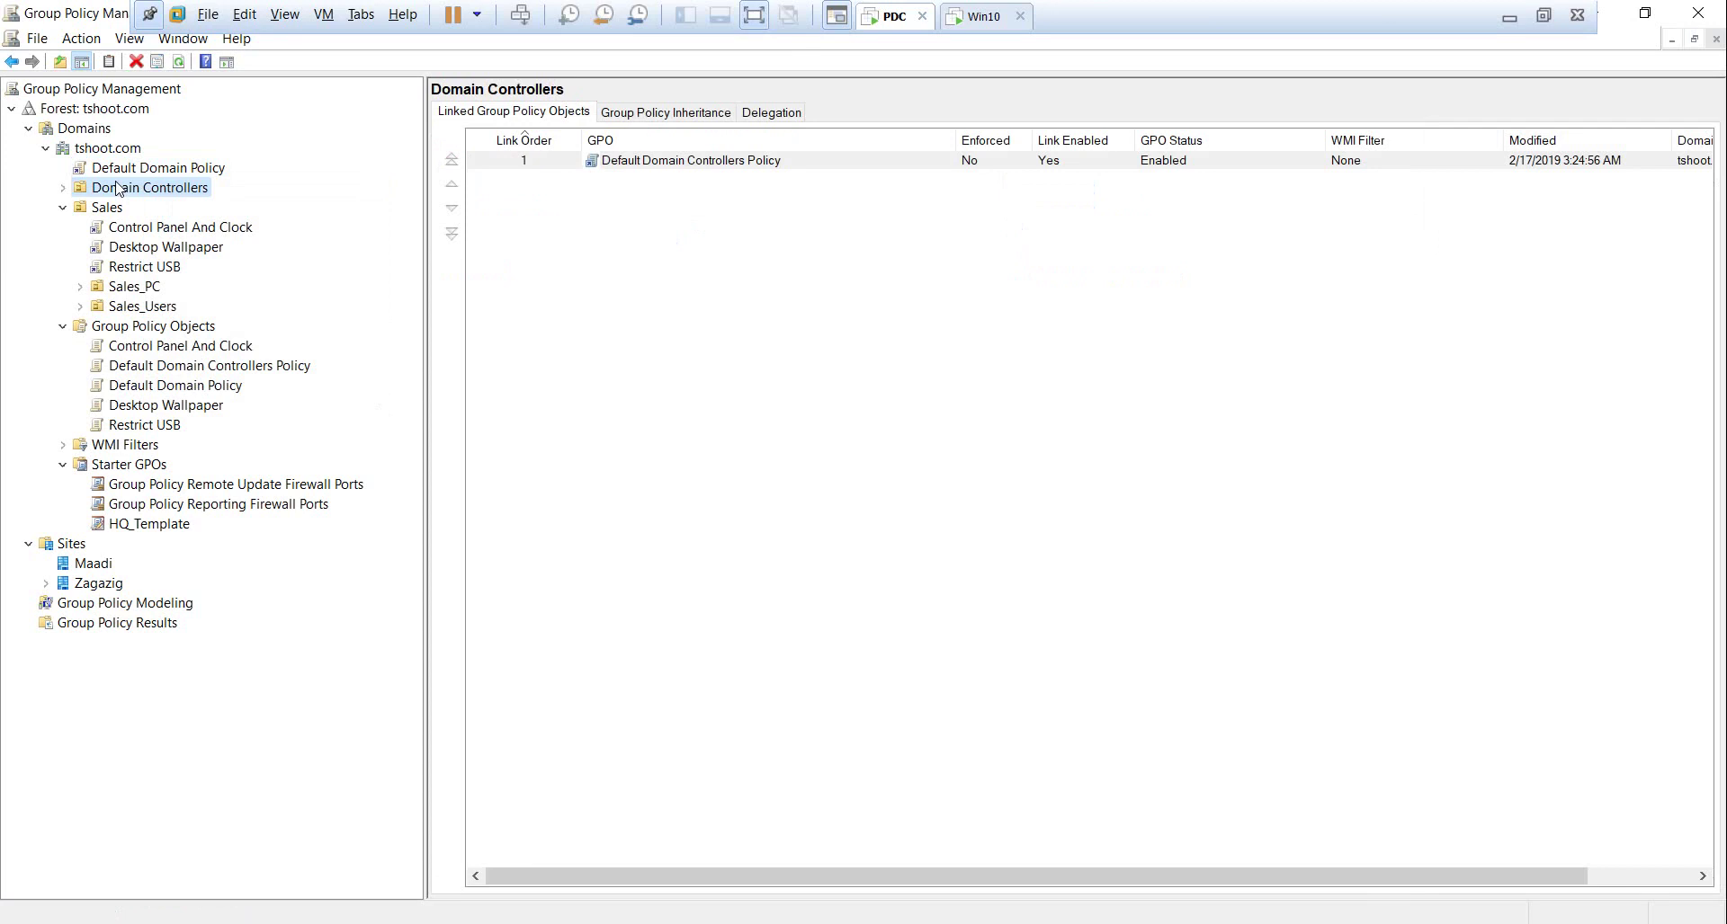
{"action": "left_click", "coordinate": [160, 169]}
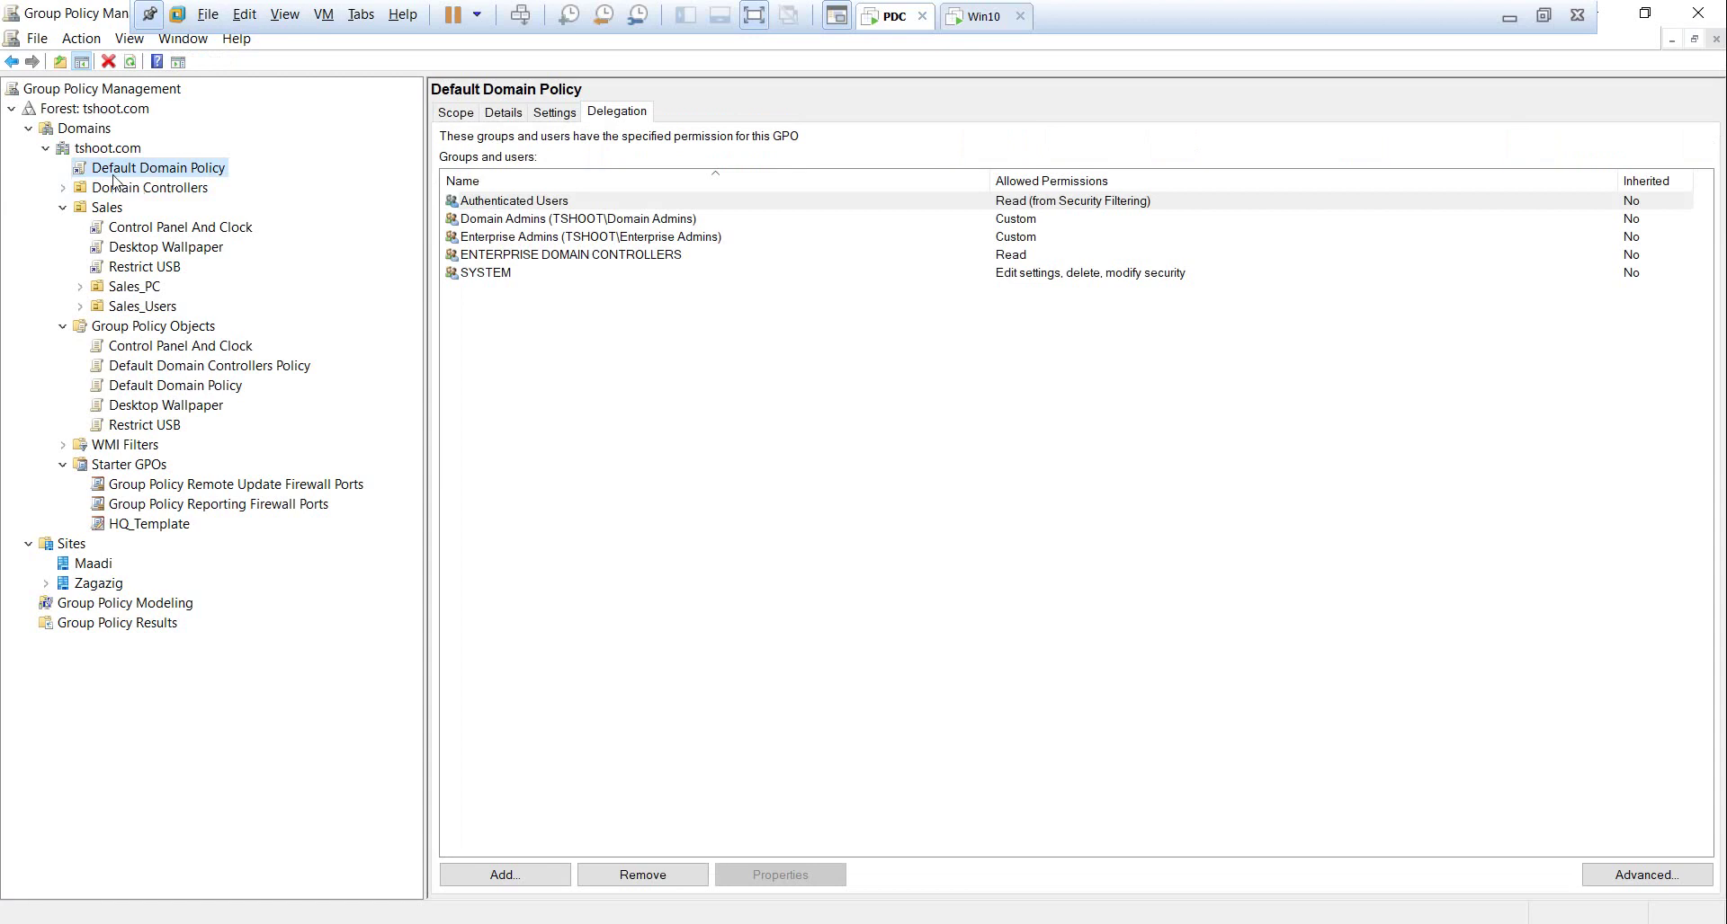
View the Default Domain Policy object and the existing GPOs available for linking to tshoot.com, without linking any
{"action": "left_click", "coordinate": [142, 389]}
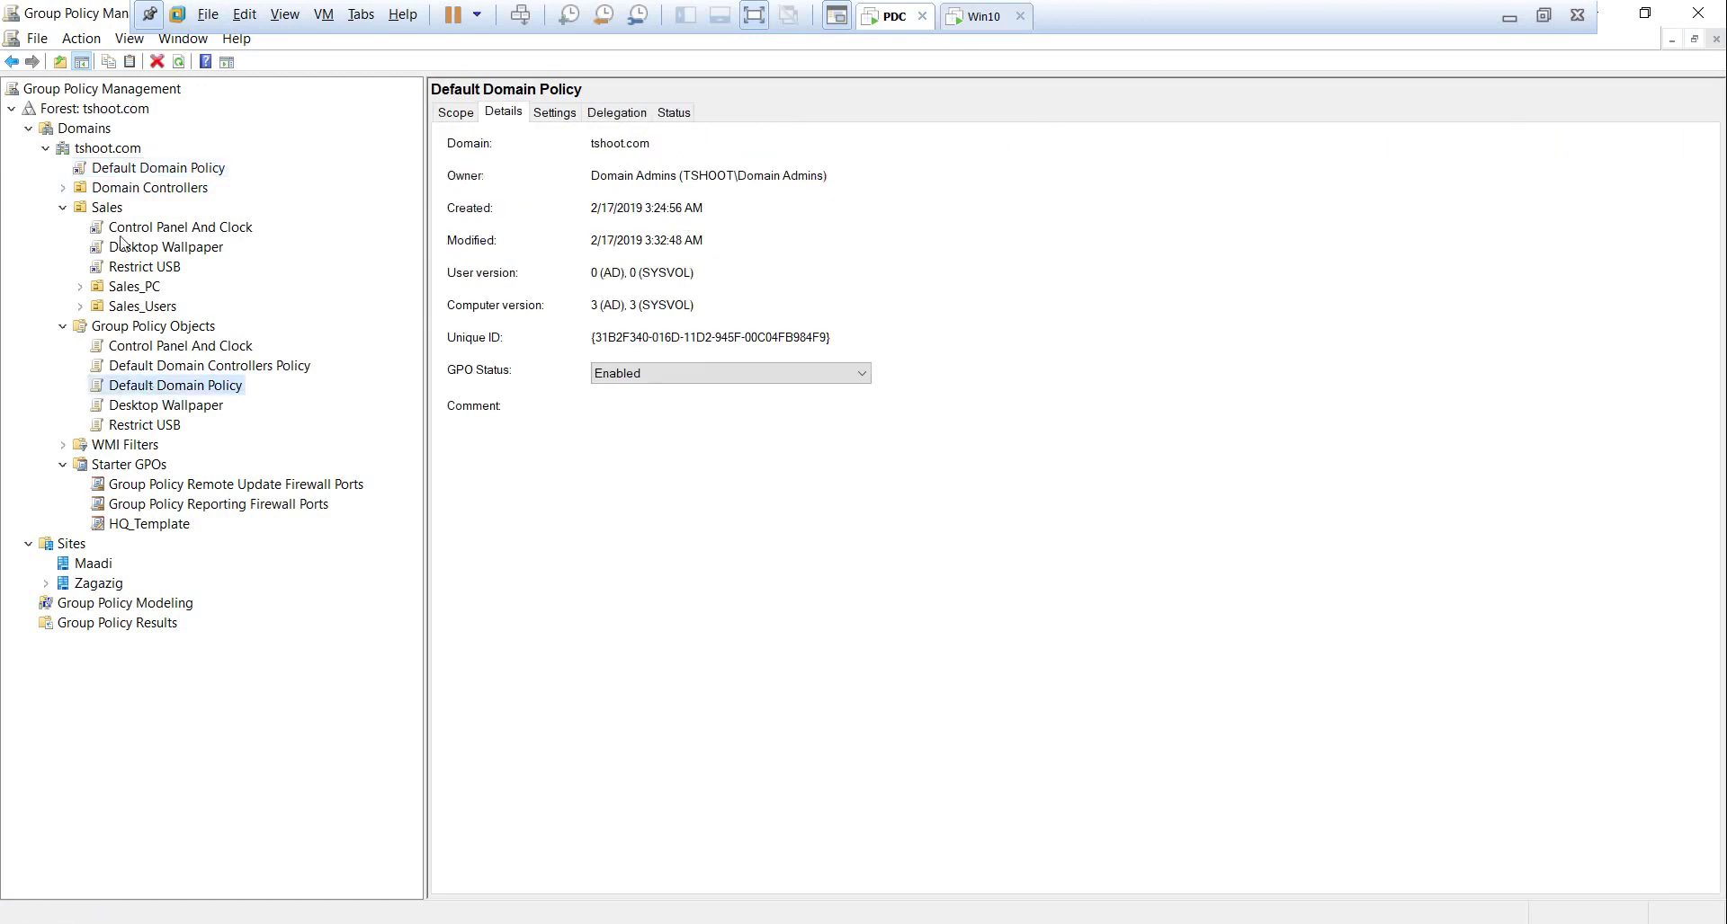
{"action": "left_click", "coordinate": [114, 153]}
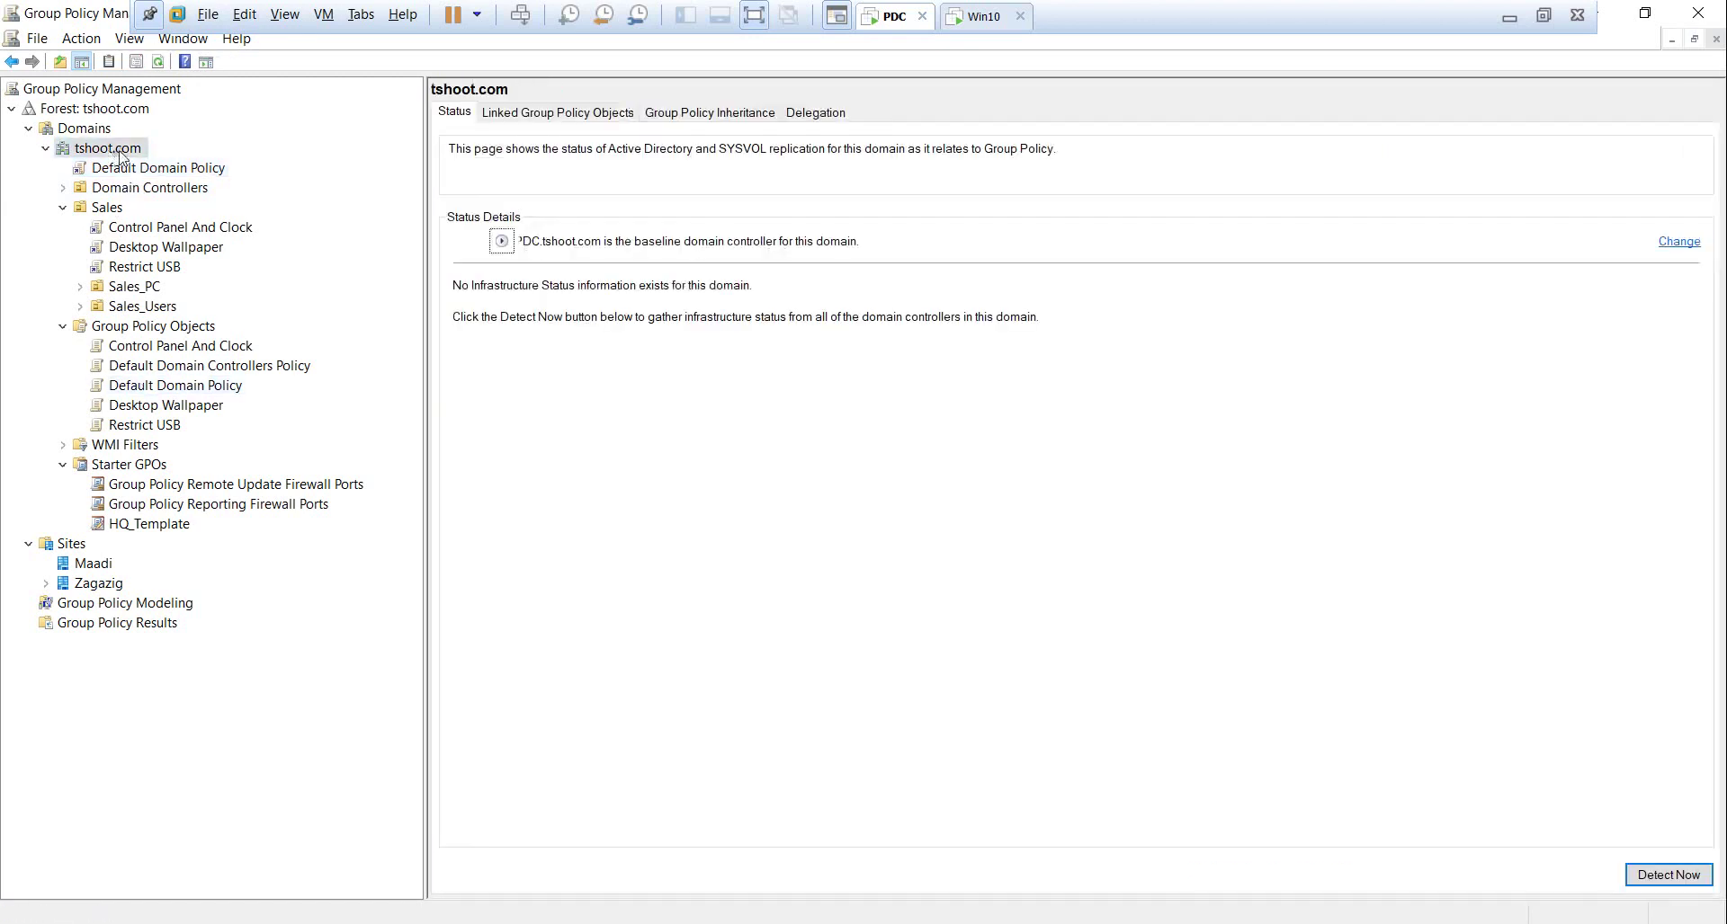
{"action": "right_click", "coordinate": [119, 155]}
{"action": "left_click", "coordinate": [261, 182]}
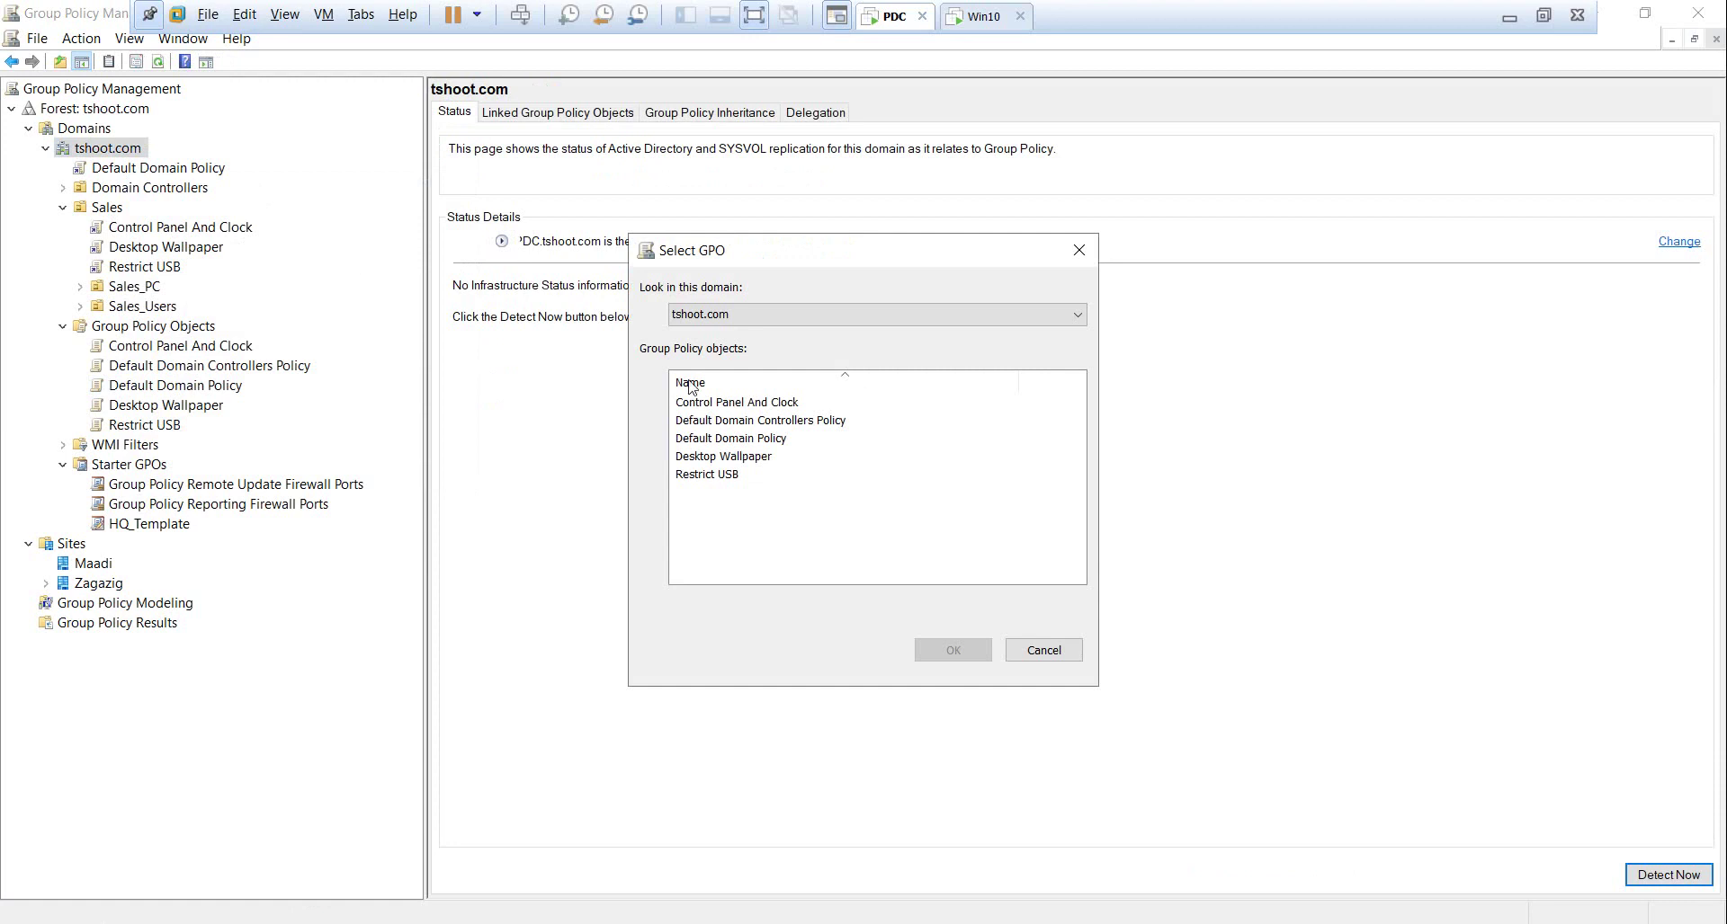
{"action": "left_click", "coordinate": [1035, 651]}
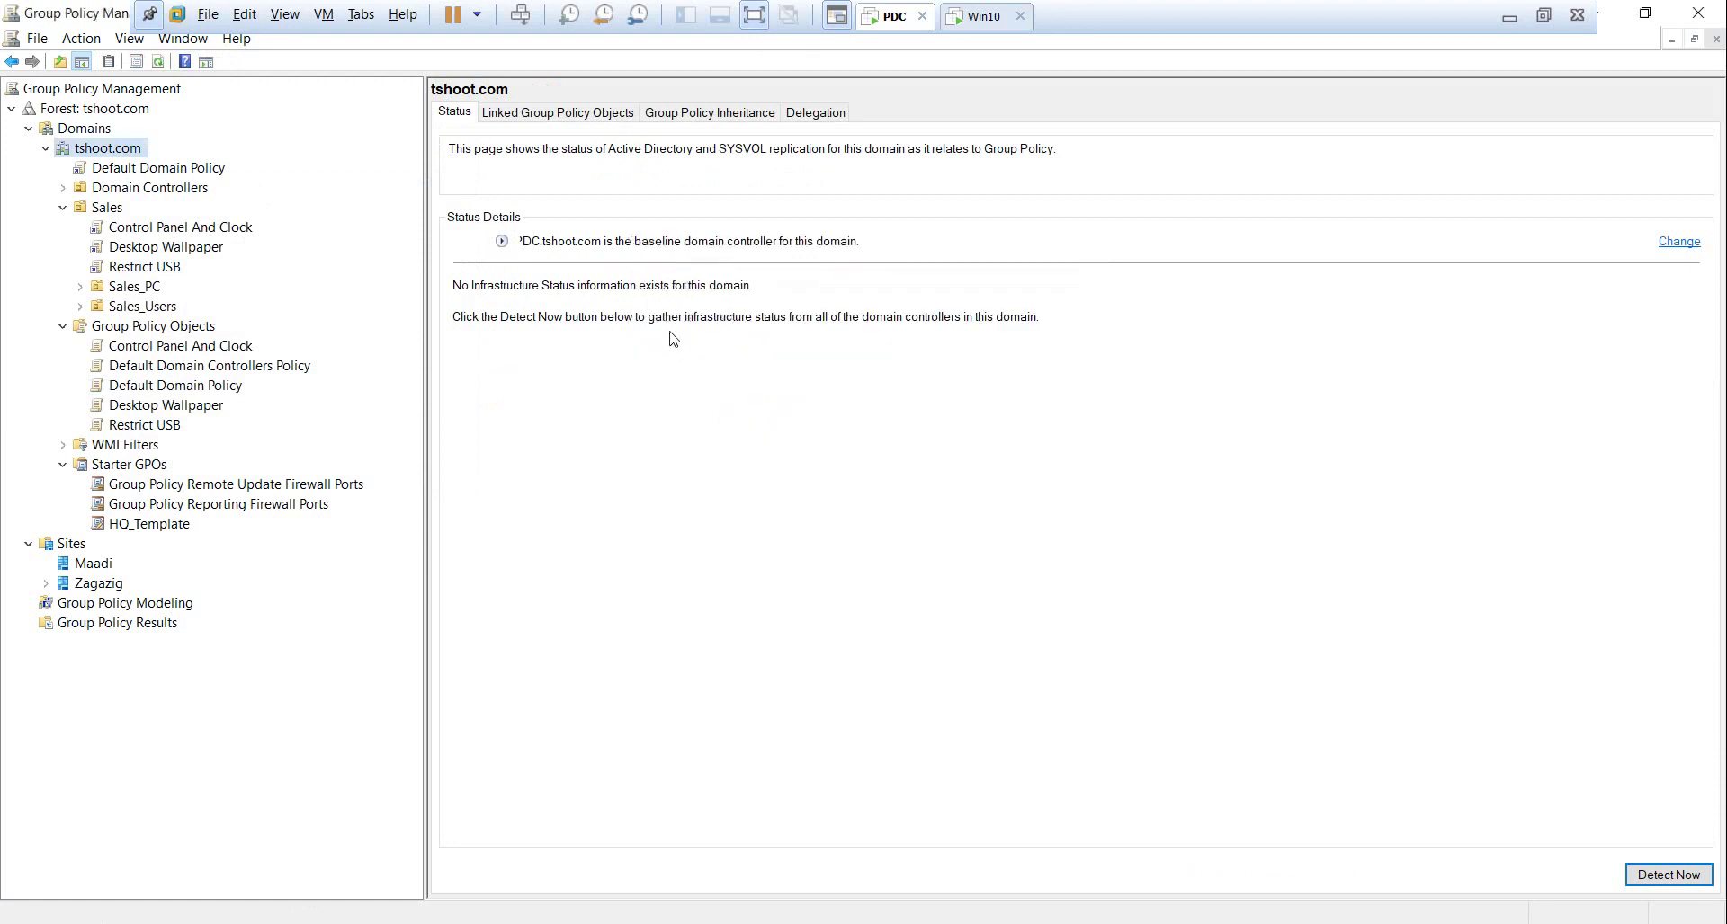
Review the Control Panel And Clock, Desktop Wallpaper and Restrict USB links under the Sales OU
{"action": "left_click", "coordinate": [109, 207]}
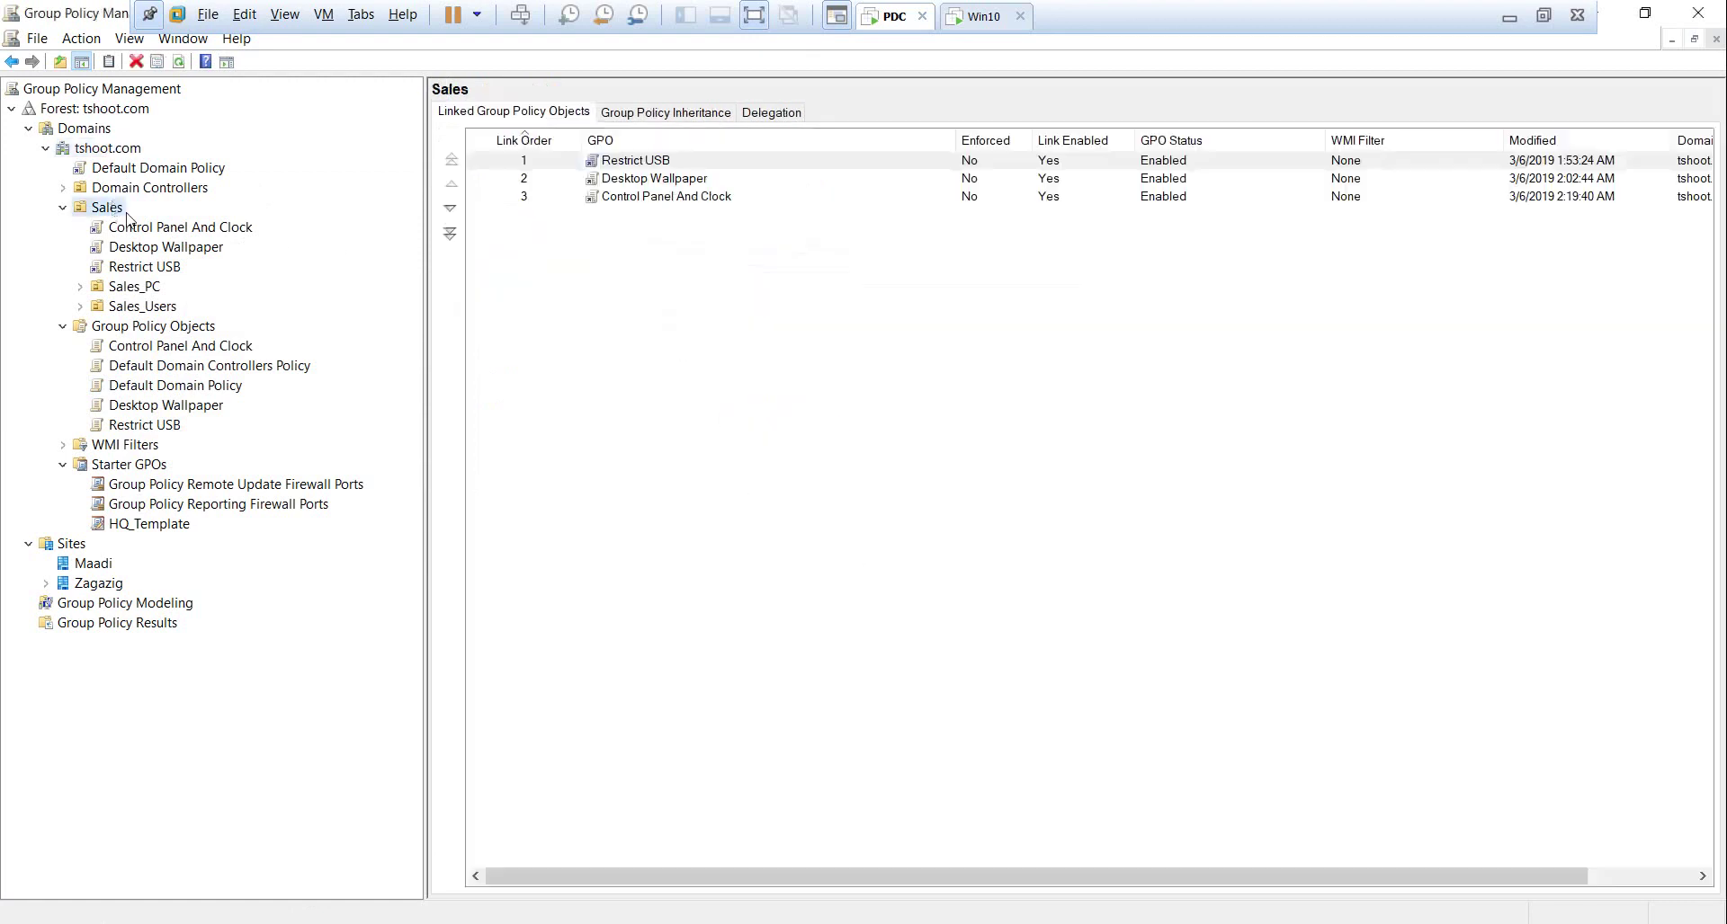
{"action": "left_click", "coordinate": [146, 228]}
{"action": "left_click", "coordinate": [155, 268]}
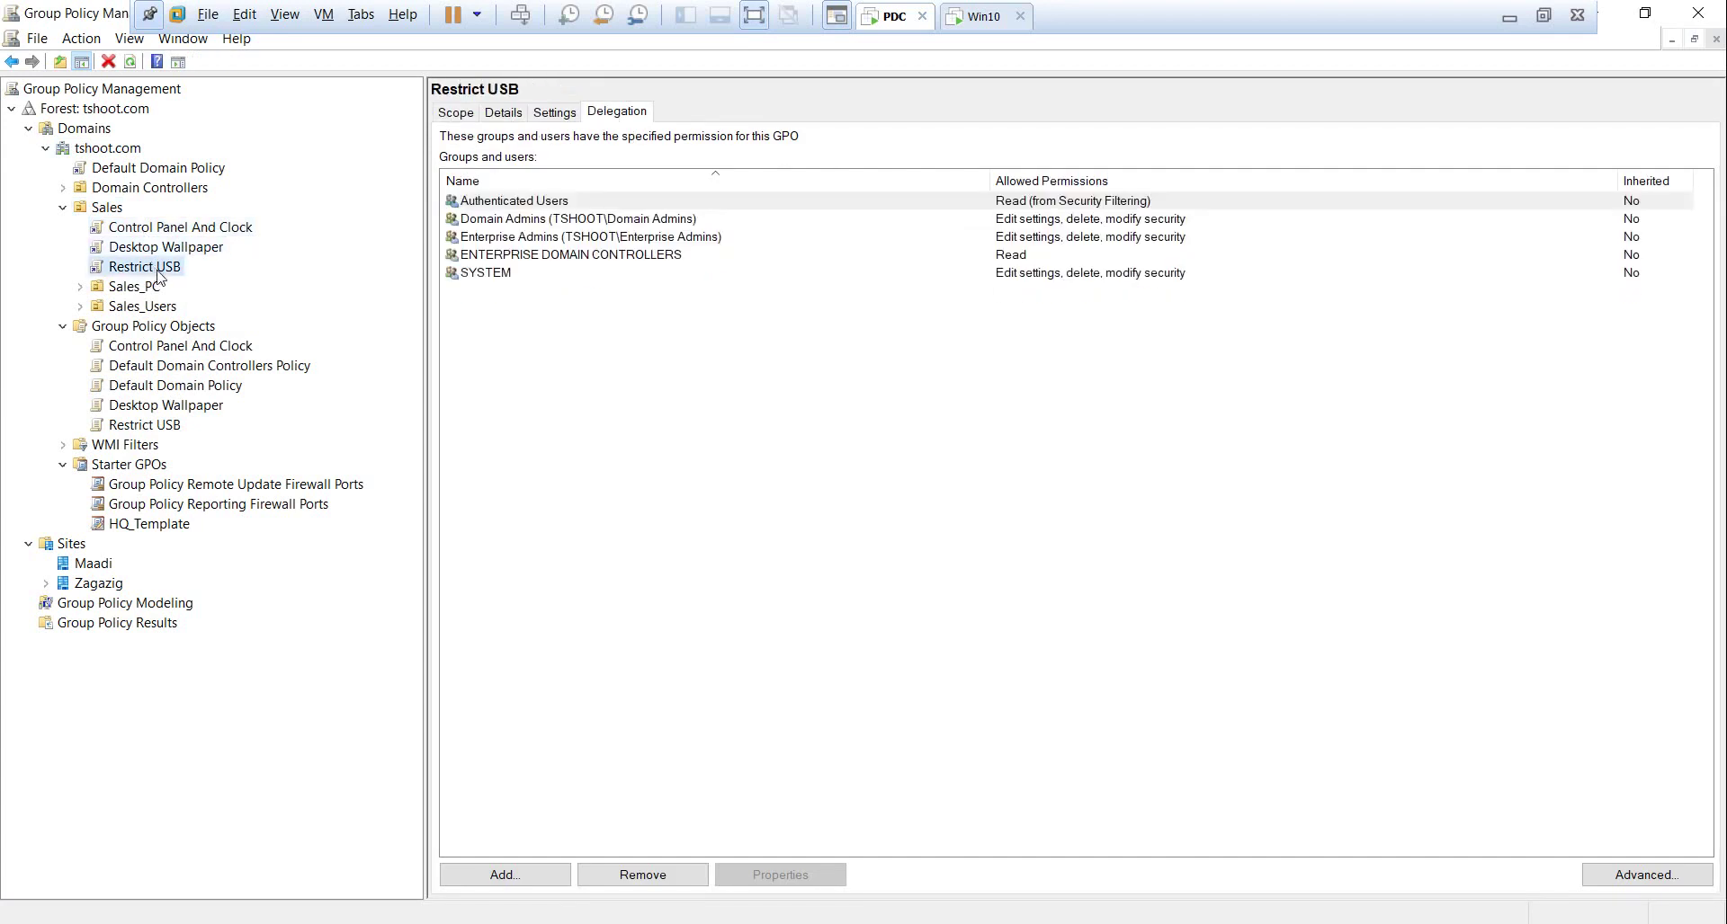
{"action": "left_click", "coordinate": [161, 232]}
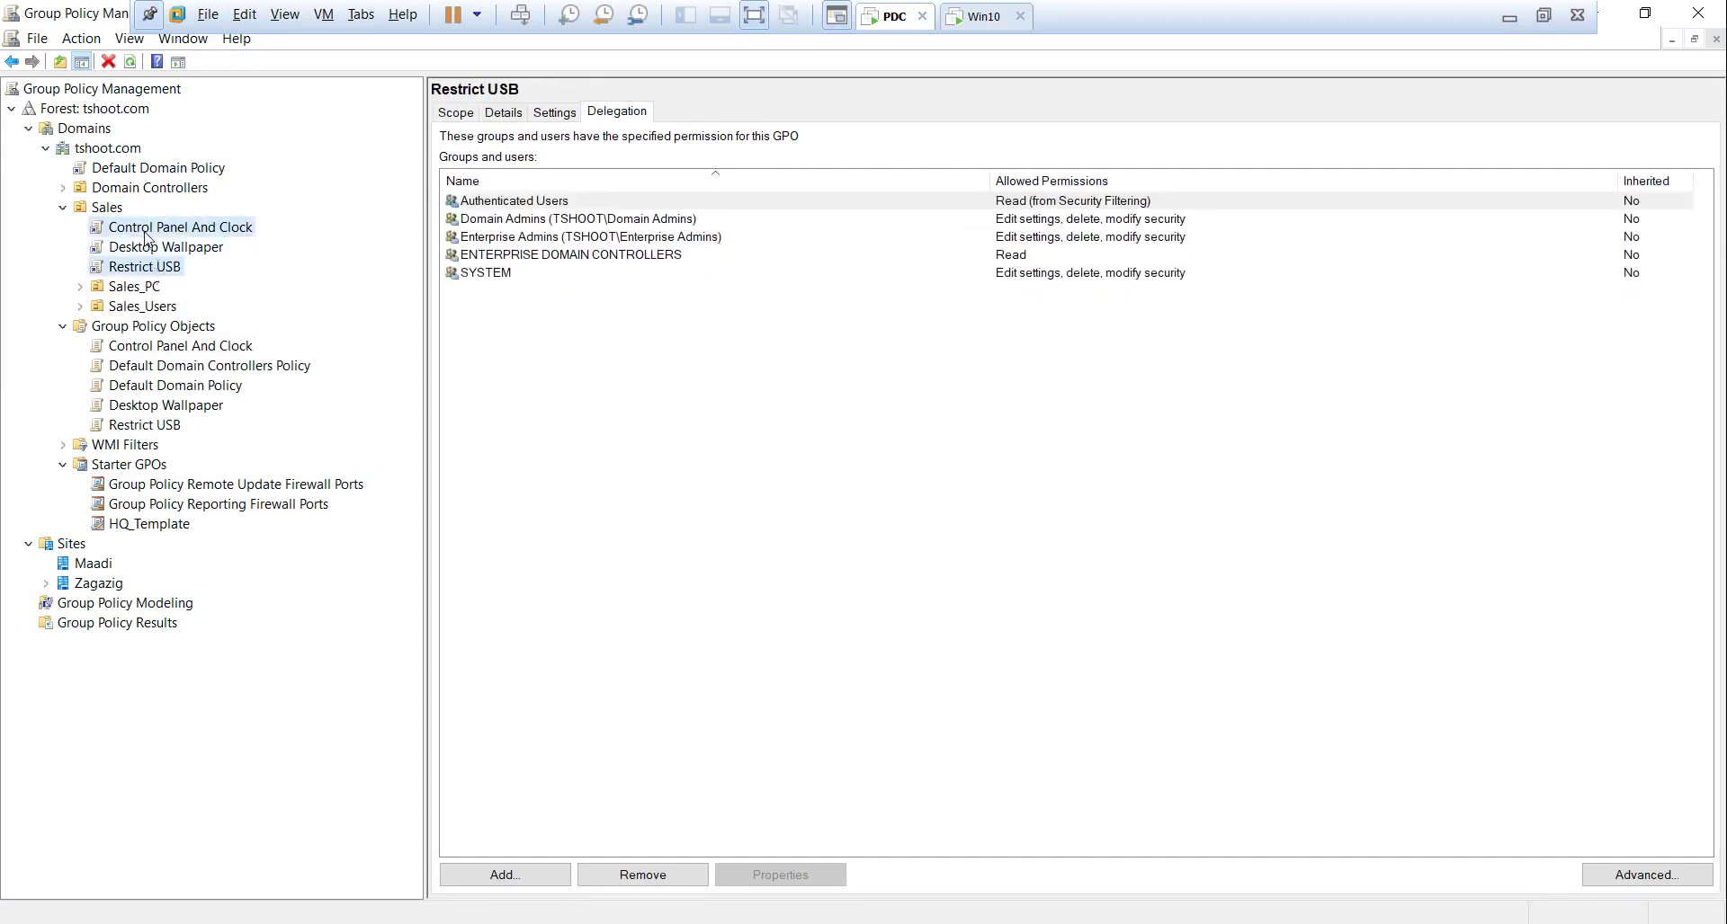
{"action": "left_click", "coordinate": [159, 251]}
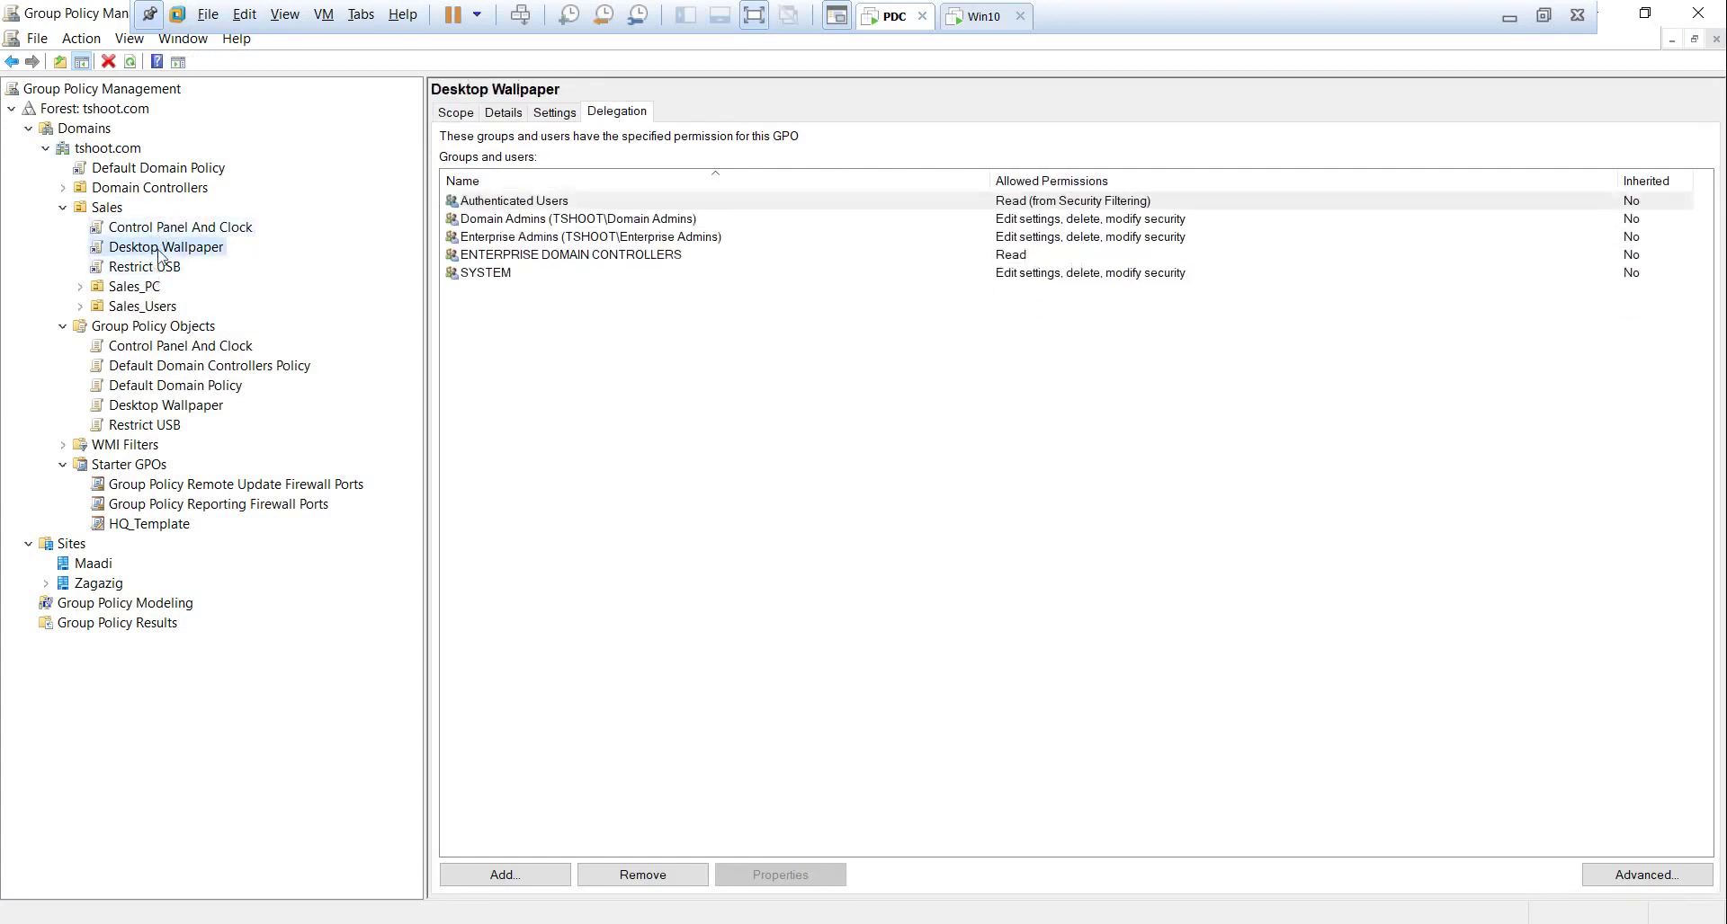
{"action": "left_click", "coordinate": [151, 230]}
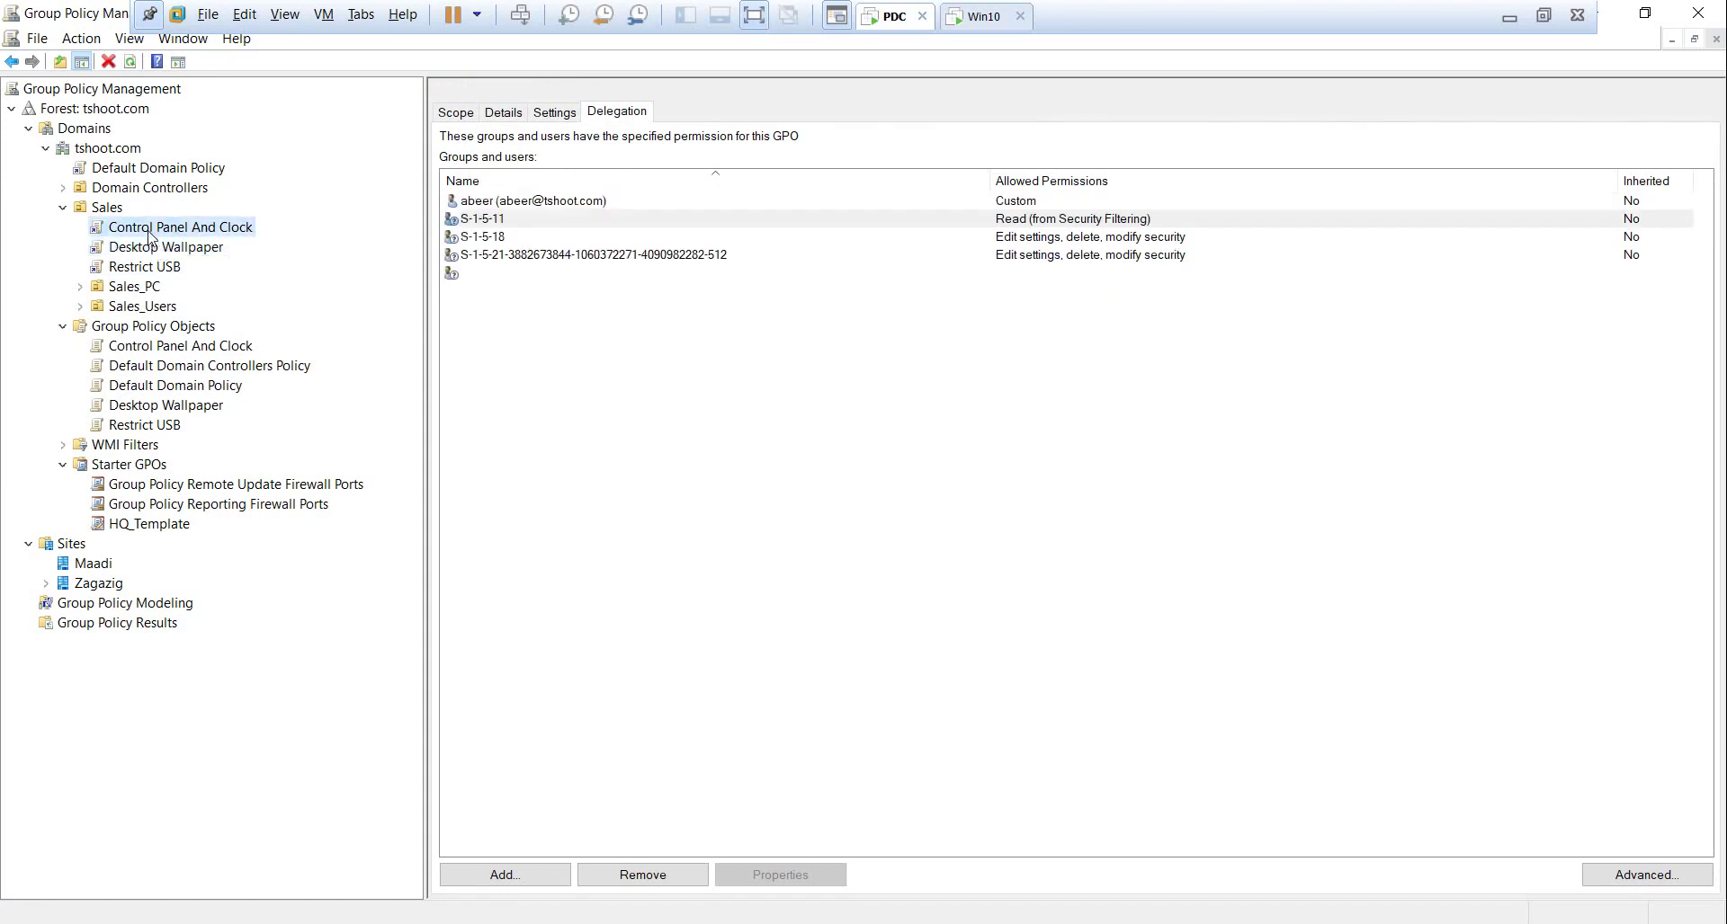
{"action": "left_click", "coordinate": [140, 250]}
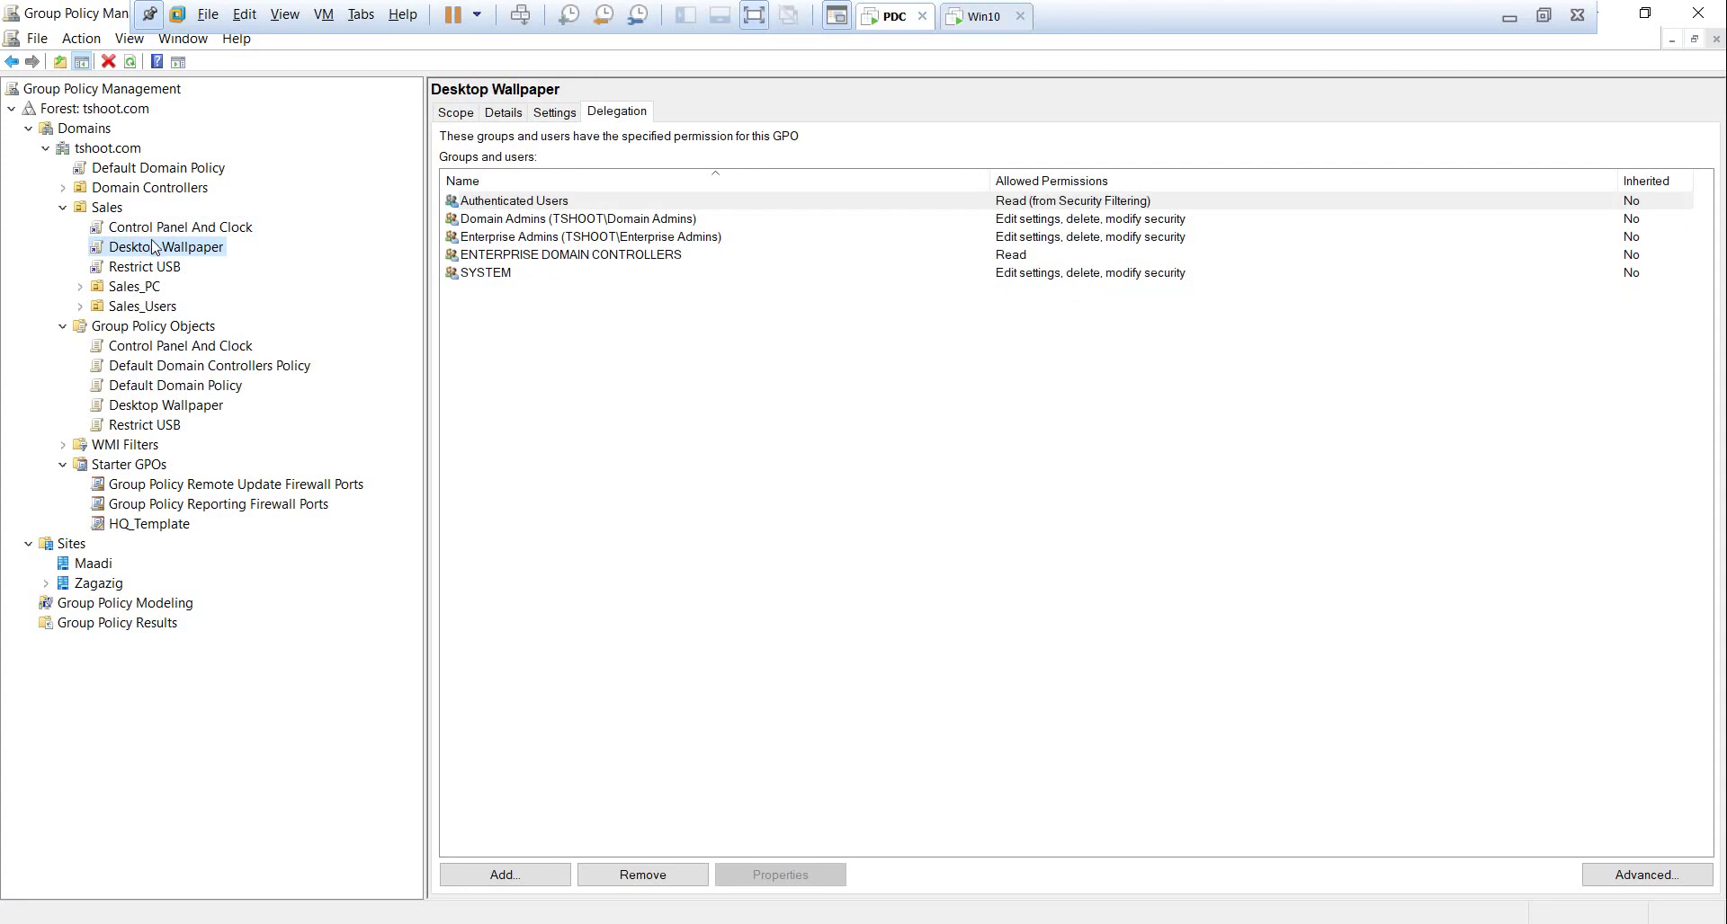
Move the Restrict USB link down to link order 2 among the GPOs linked to Sales
{"action": "left_click", "coordinate": [113, 214]}
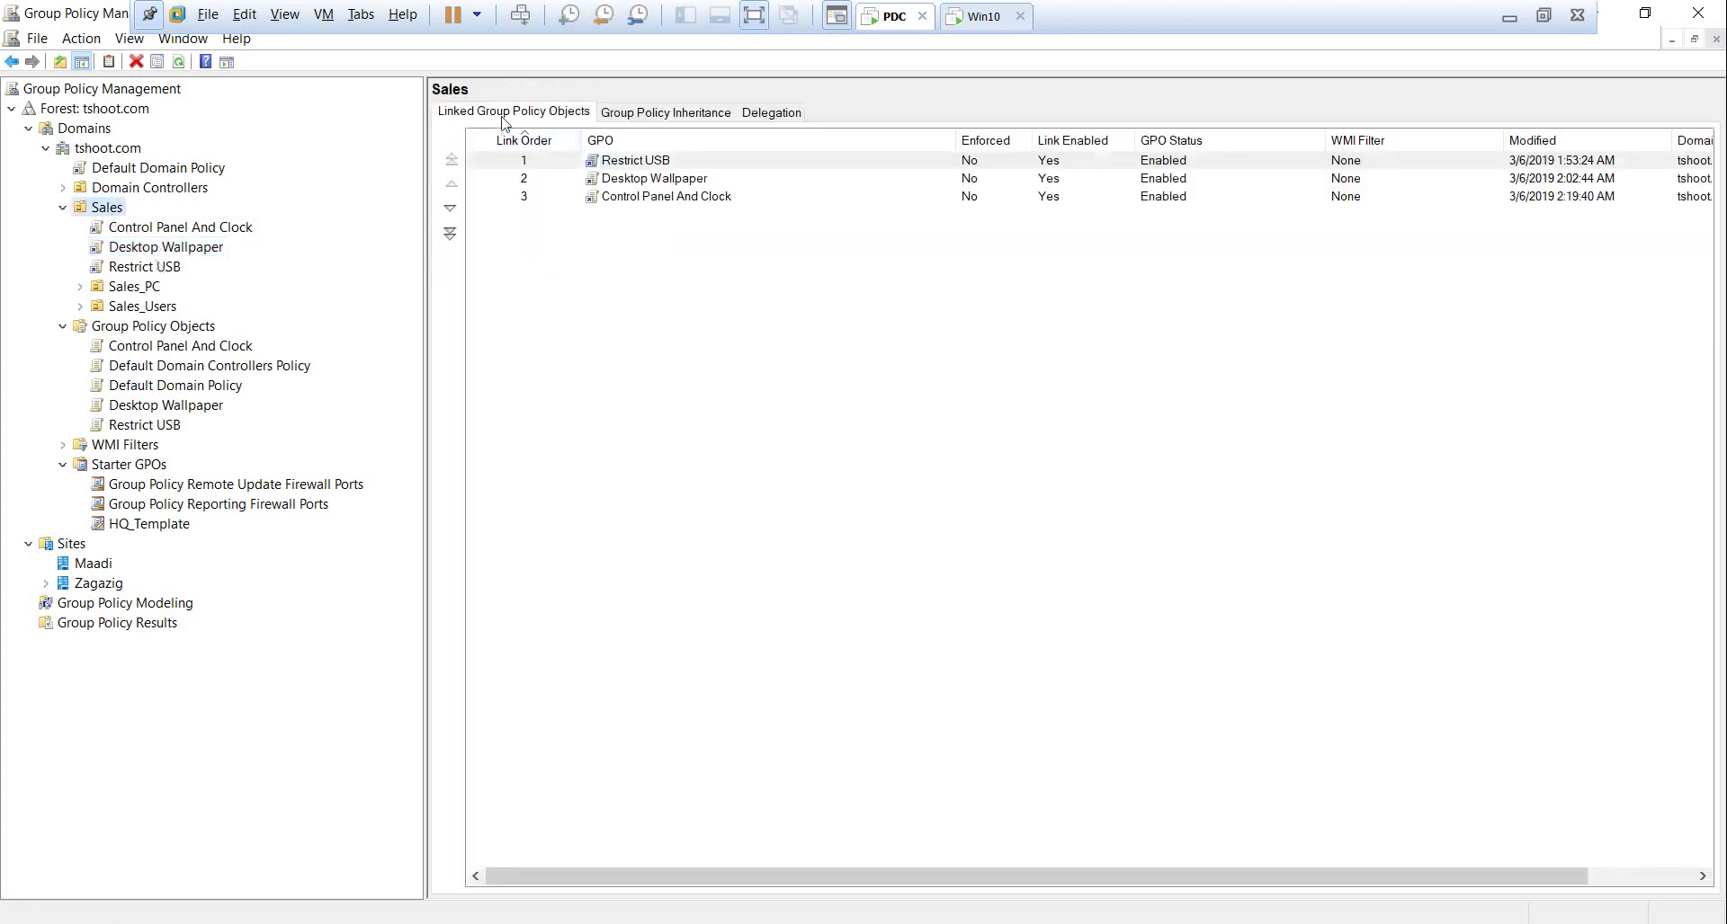
{"action": "left_click", "coordinate": [639, 169]}
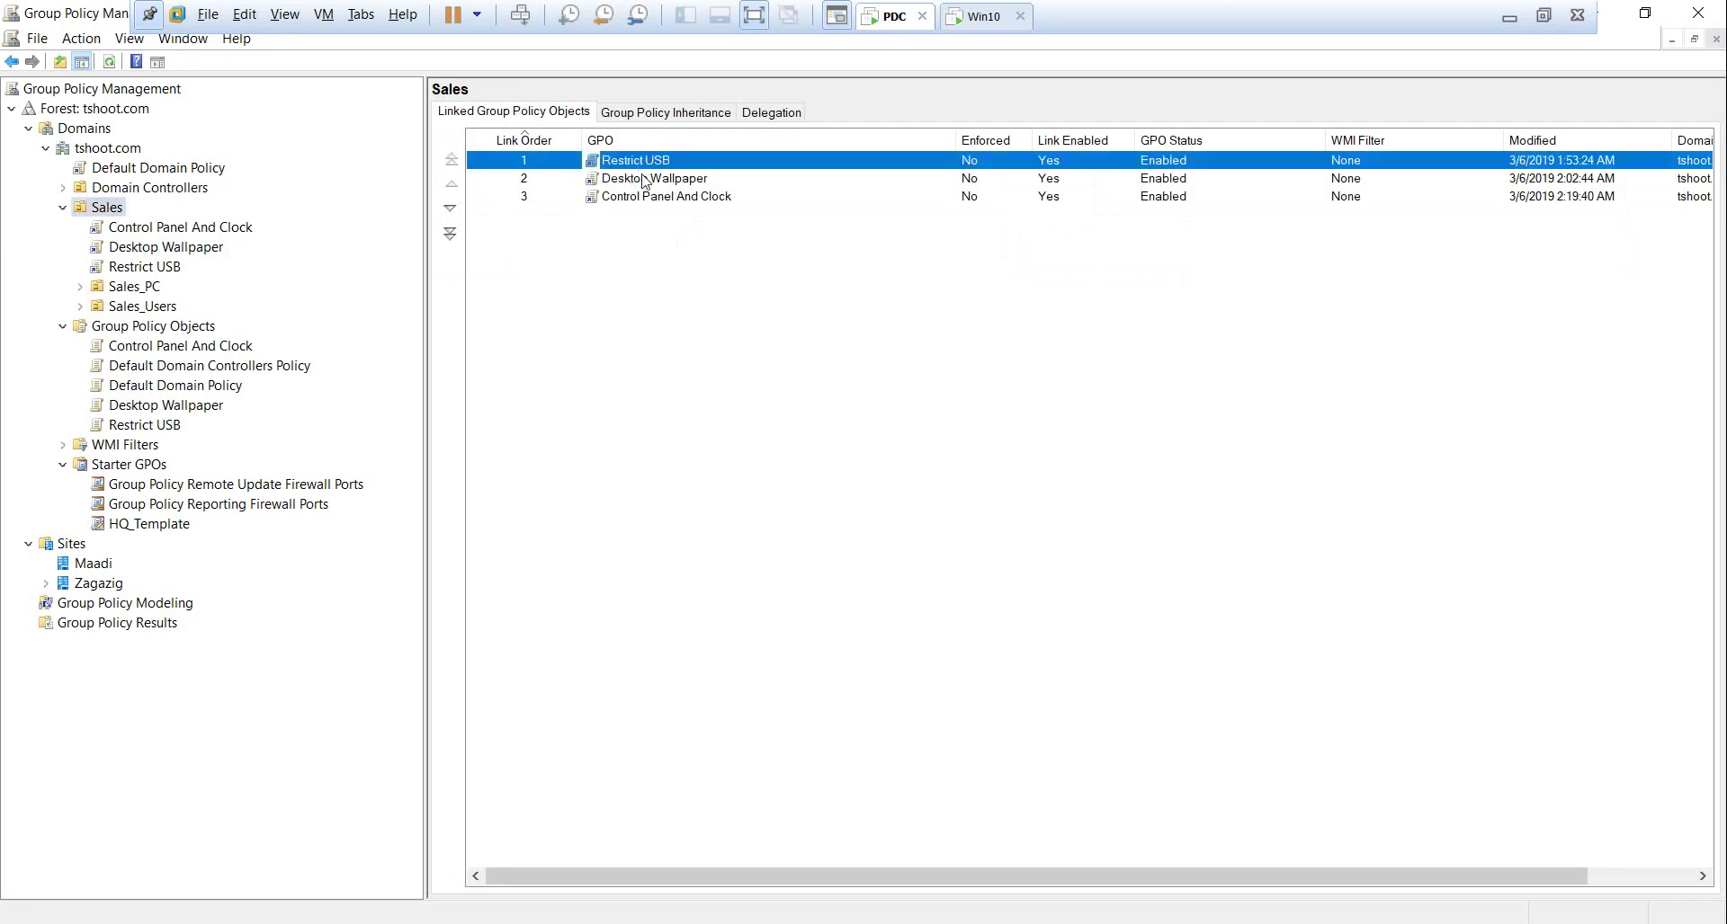
{"action": "left_click", "coordinate": [662, 196]}
{"action": "left_click", "coordinate": [670, 171]}
{"action": "left_click", "coordinate": [662, 181]}
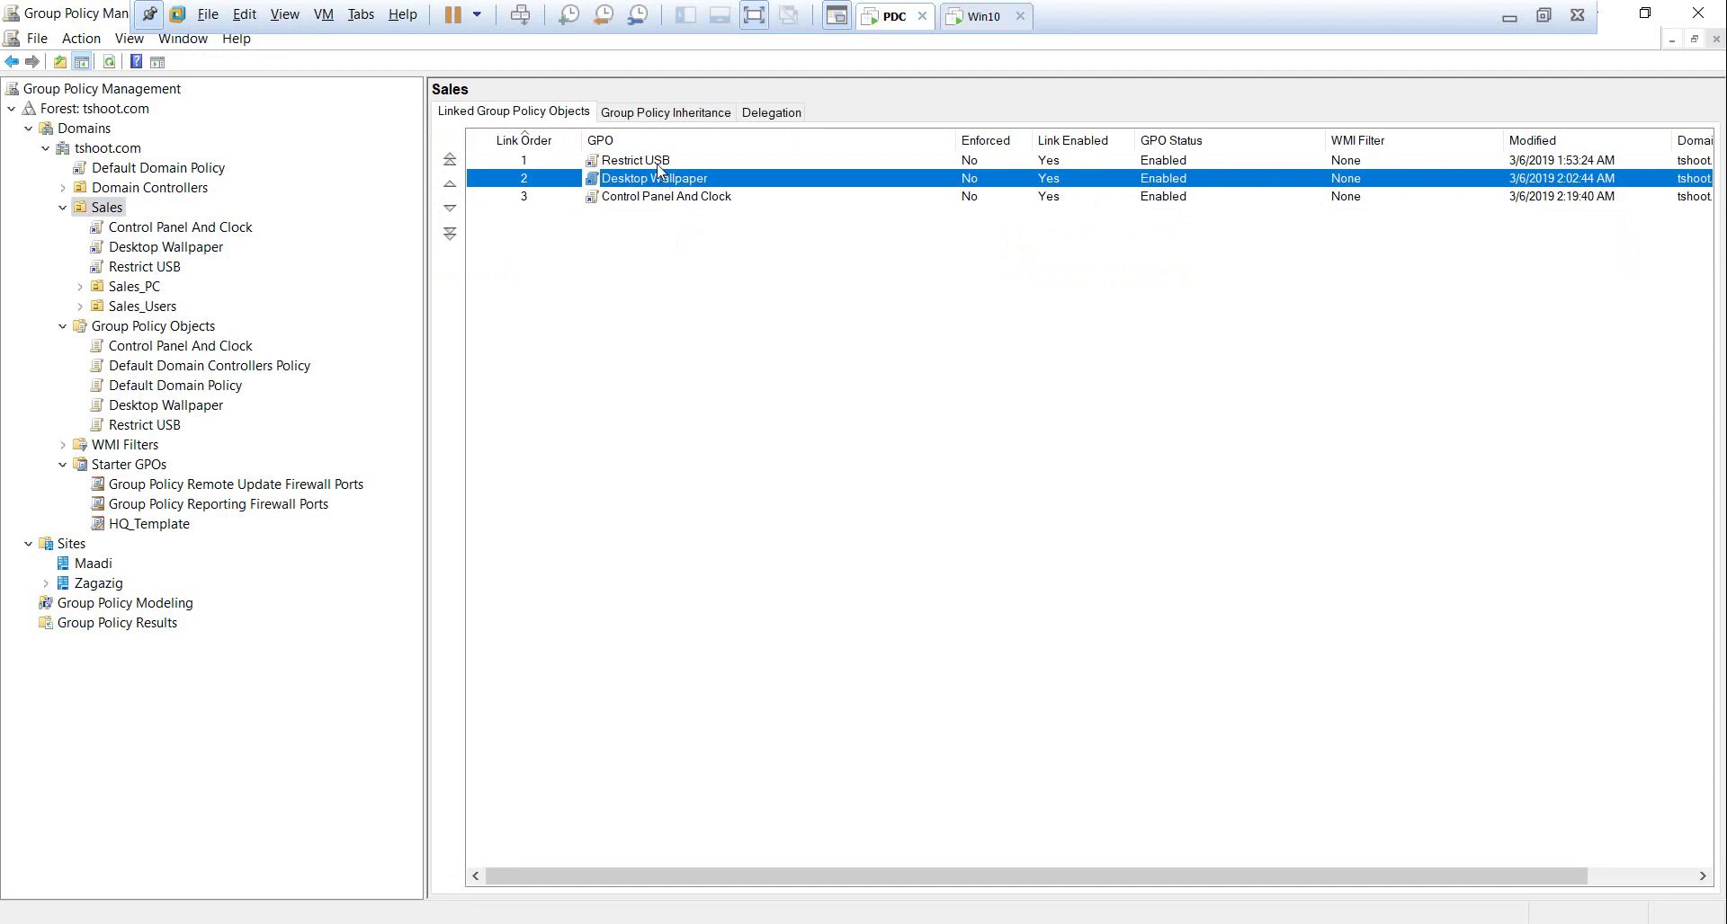
{"action": "left_click", "coordinate": [662, 164]}
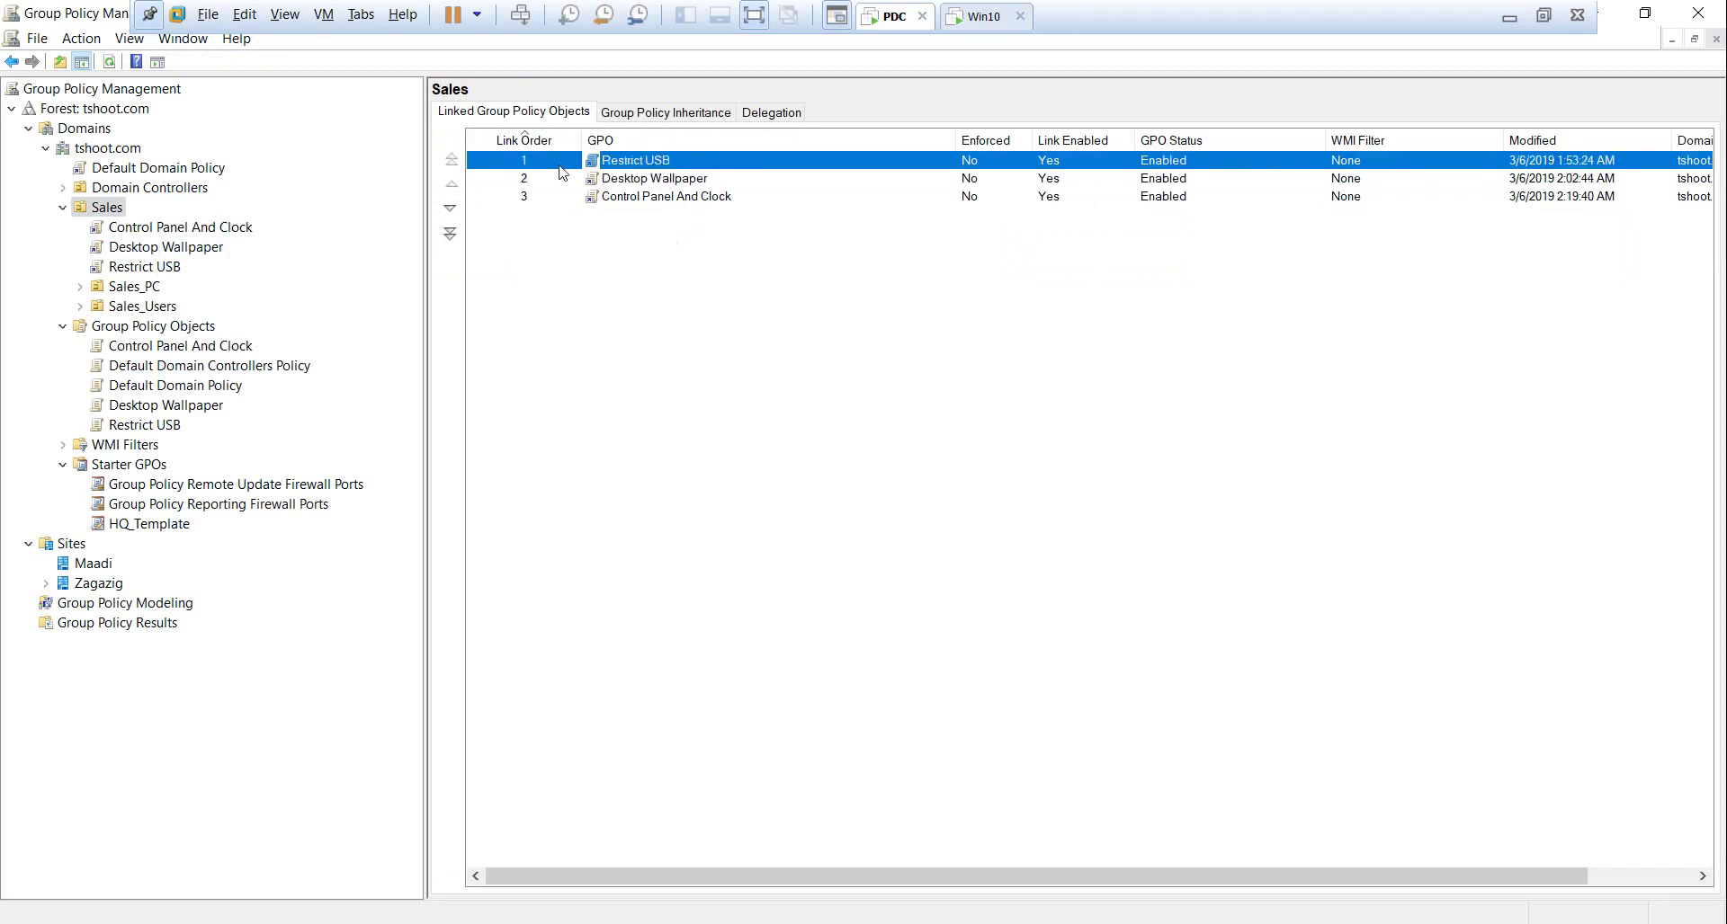
{"action": "left_click", "coordinate": [450, 212]}
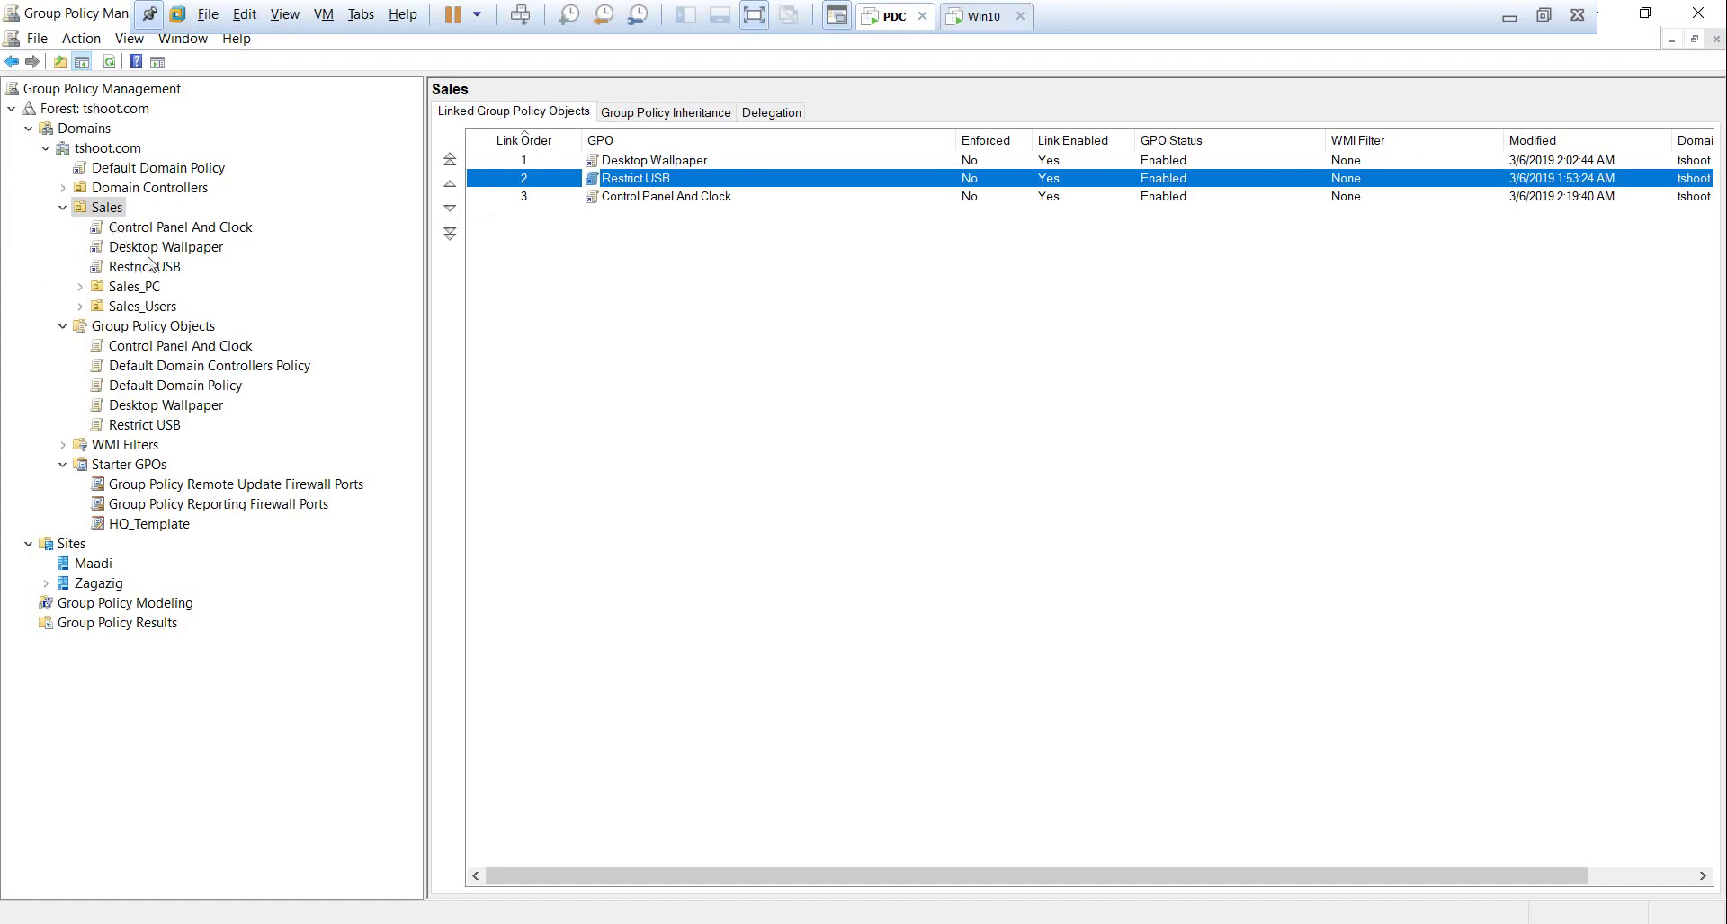
{"action": "left_click", "coordinate": [115, 211]}
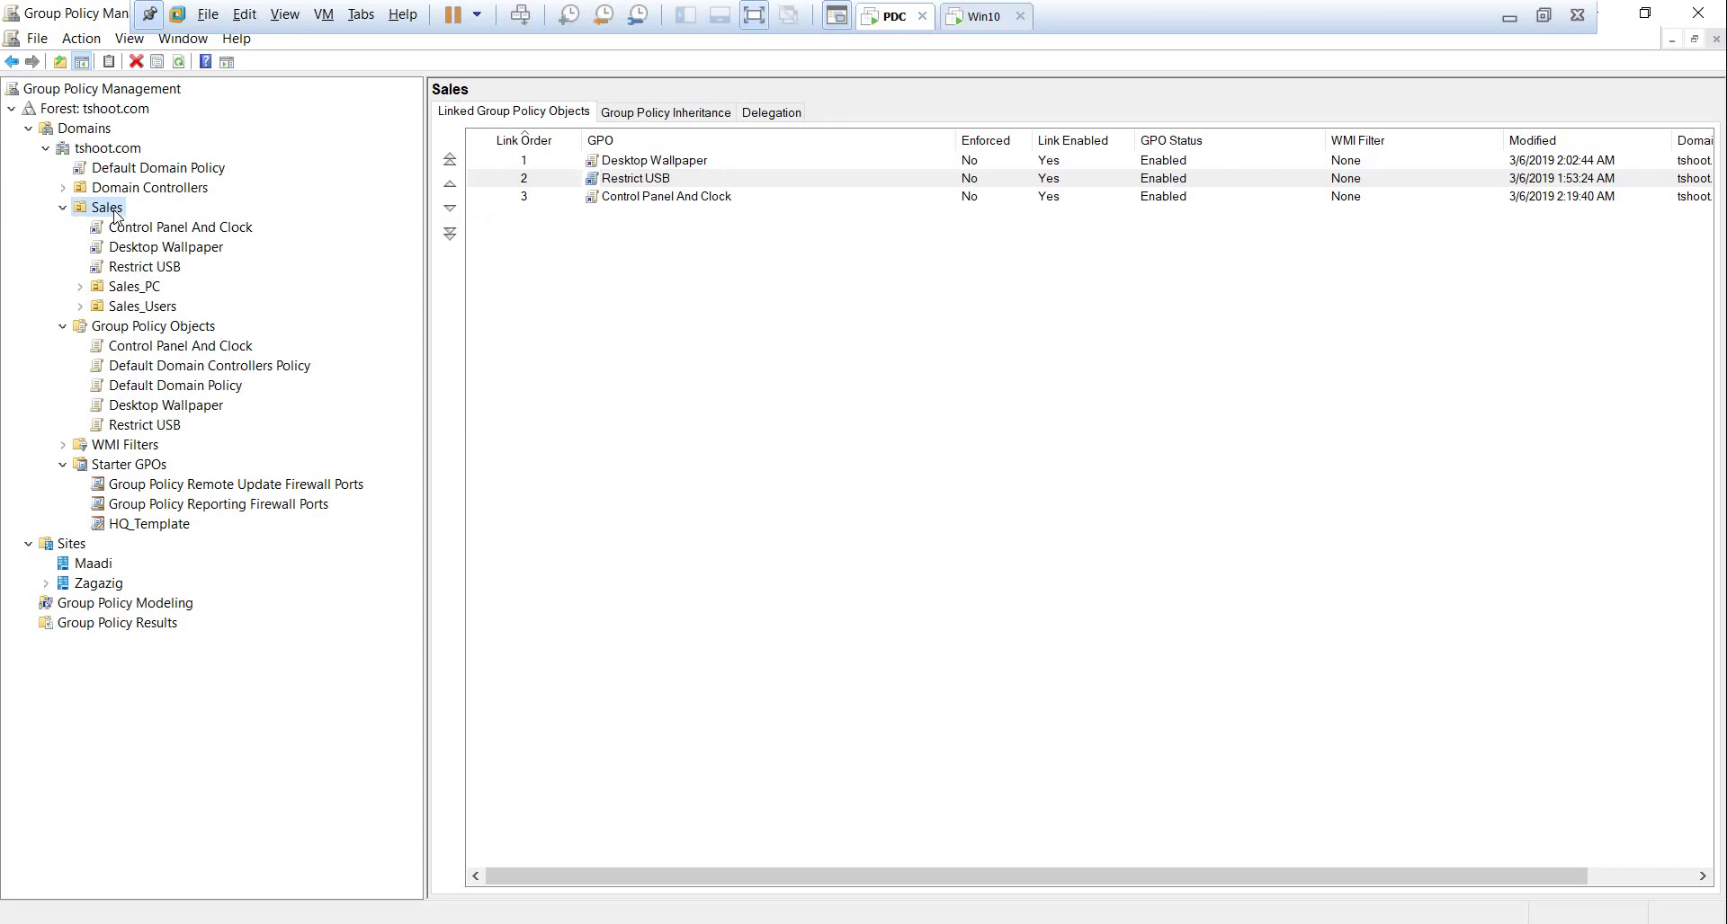
Switch to Paint and clear the whole canvas of the earlier GPO and LSDOU notes
{"action": "left_click", "coordinate": [1508, 18]}
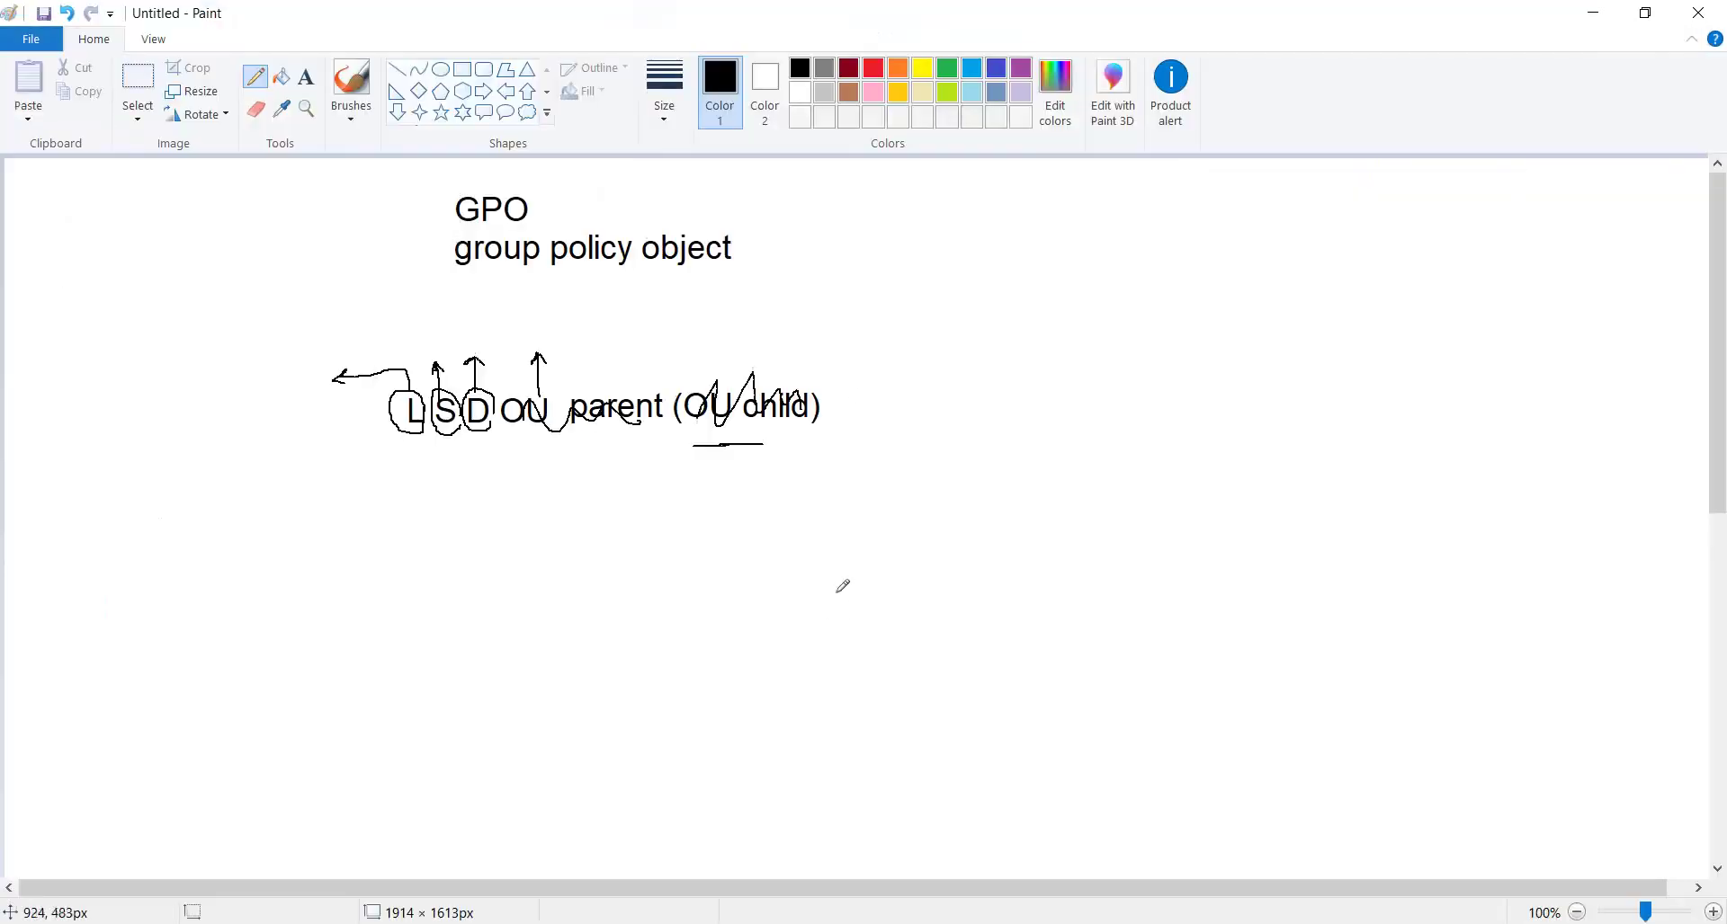
{"action": "key", "text": "ctrl+a"}
{"action": "key", "text": "Delete"}
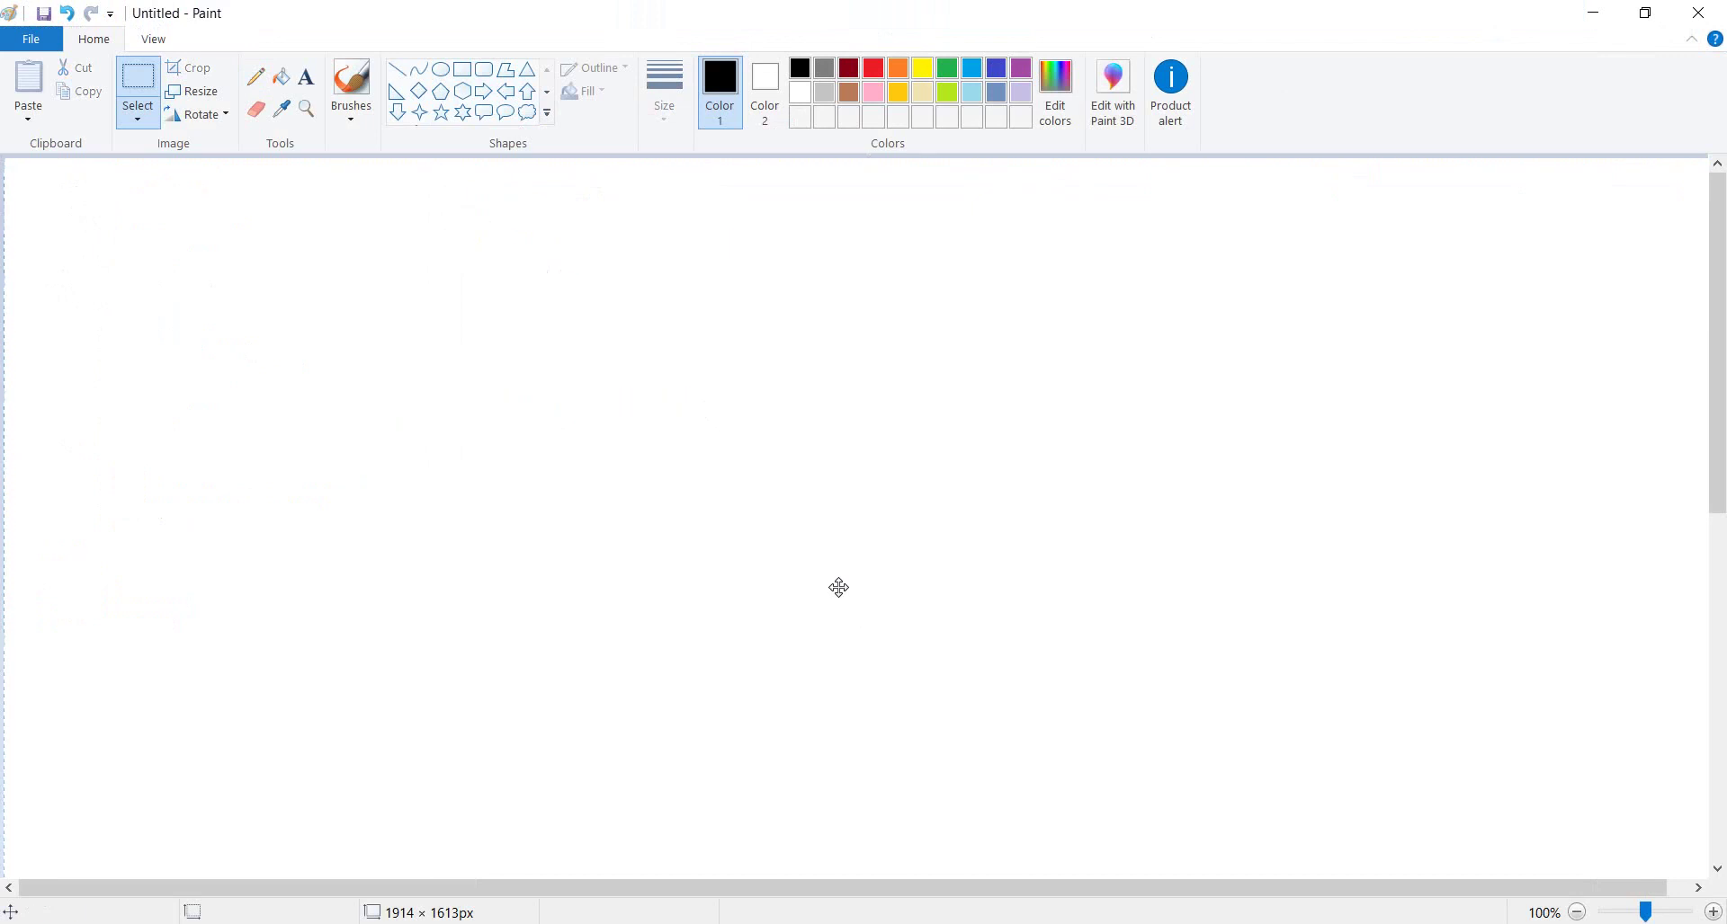
Add the title text "loopback processing" near the top of the canvas and widen its text box to fit one line
{"action": "left_click", "coordinate": [307, 82]}
{"action": "left_click", "coordinate": [512, 222]}
{"action": "type", "text": "loop"}
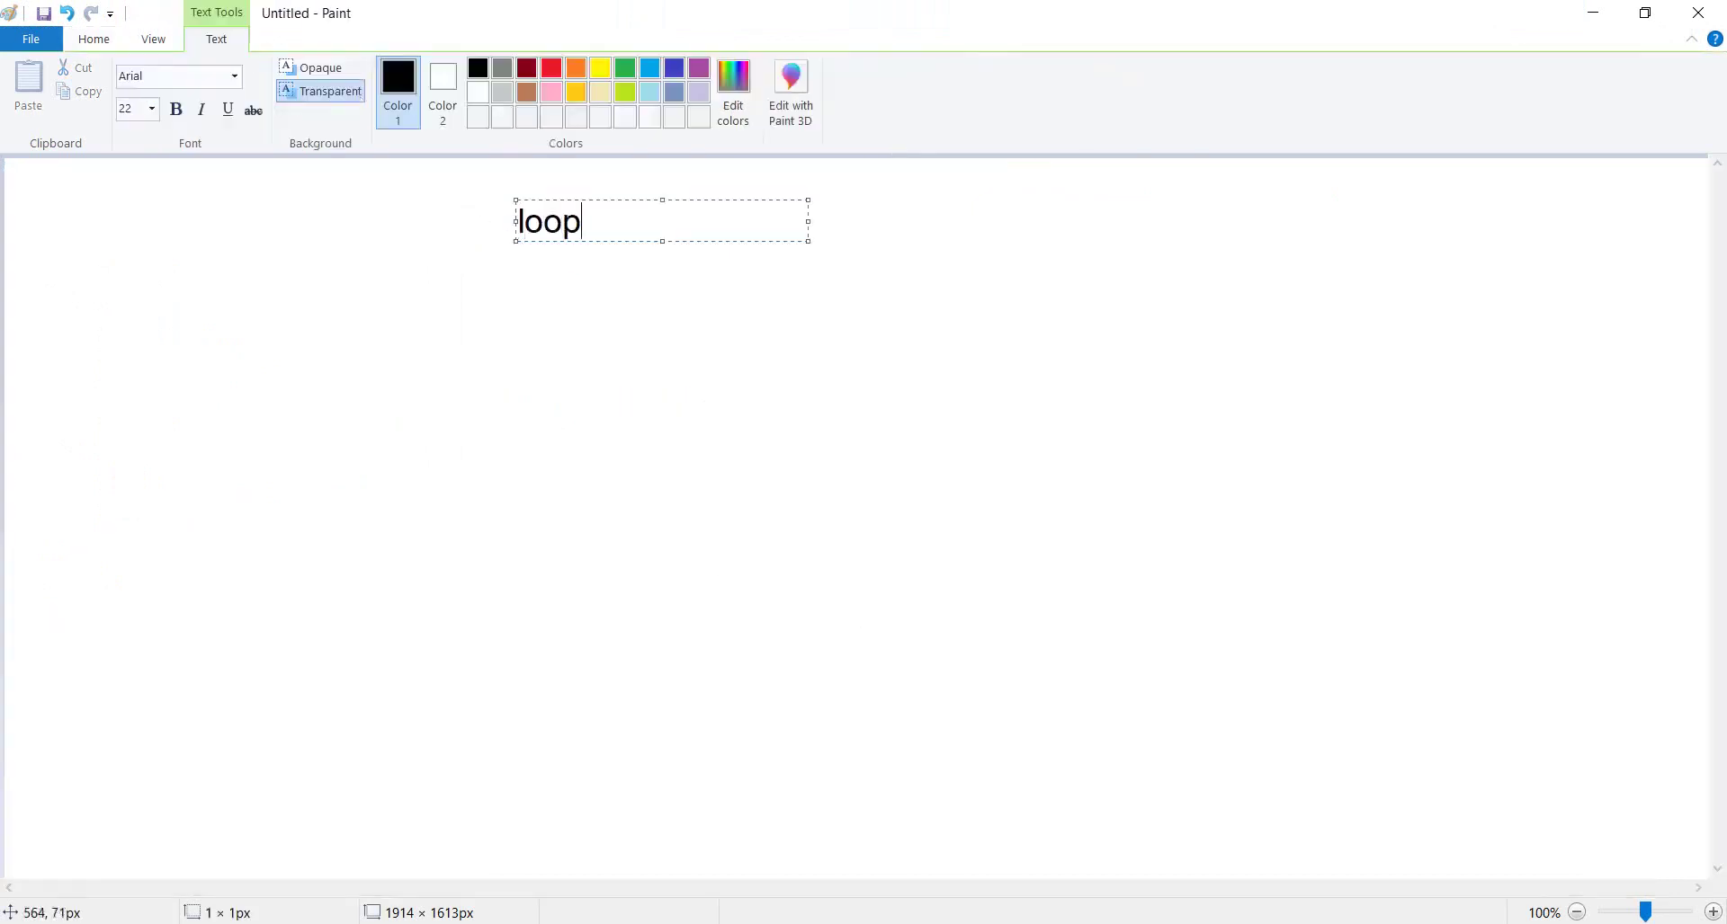
{"action": "type", "text": "back pro"}
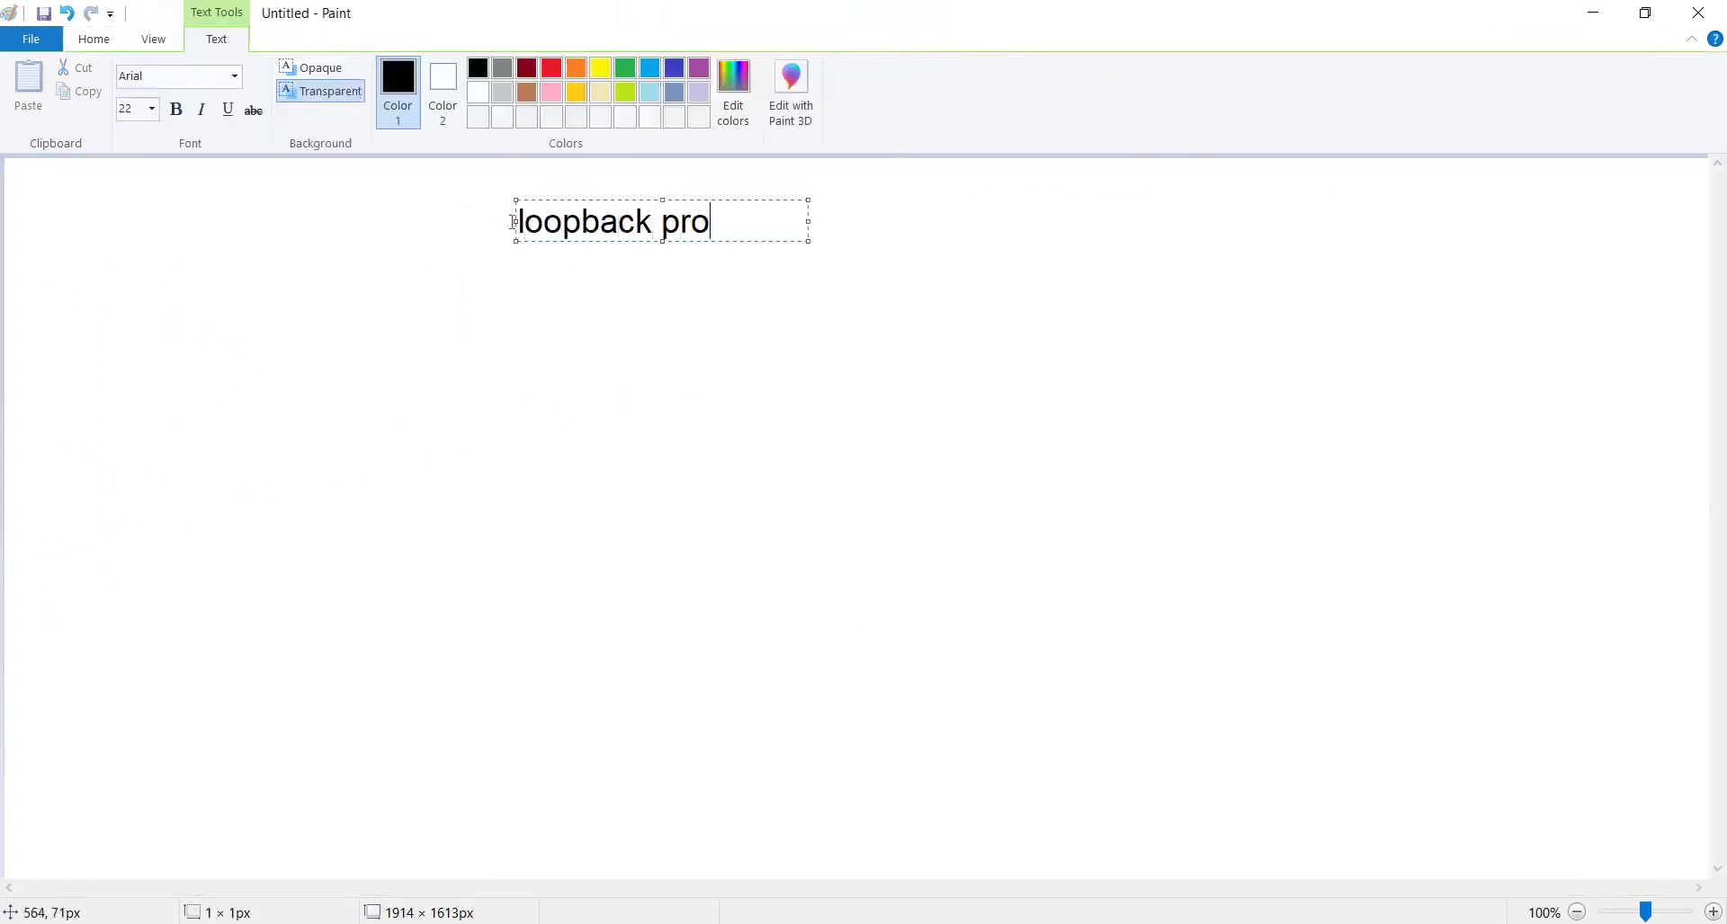
{"action": "type", "text": "cessing"}
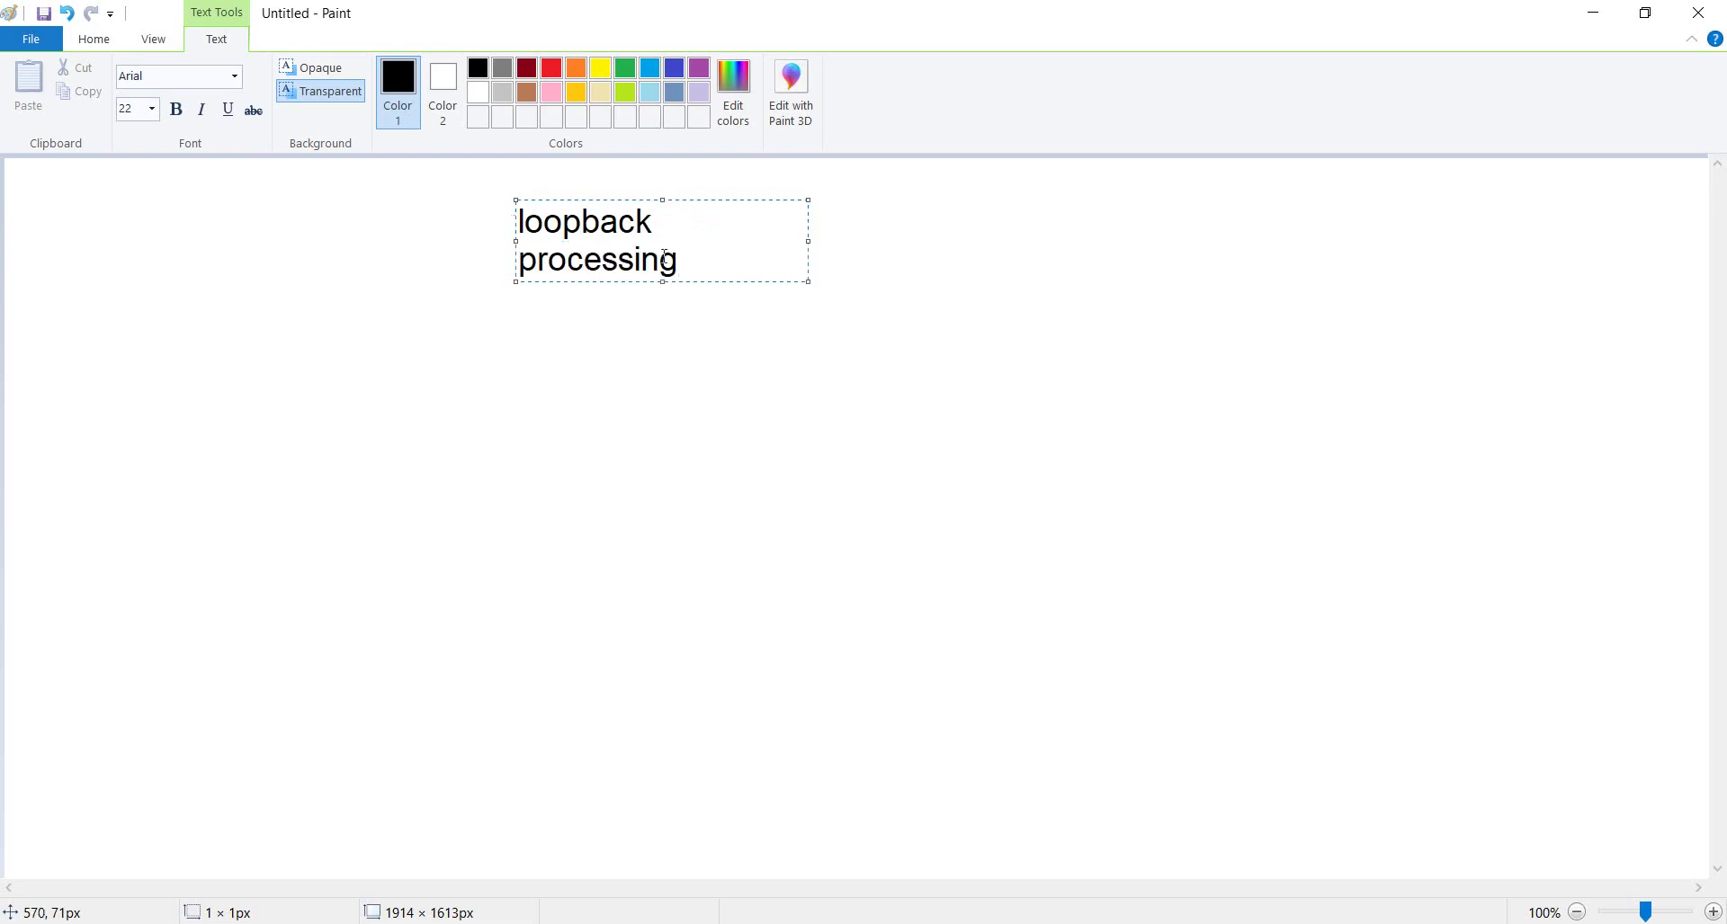
{"action": "left_click_drag", "start_coordinate": [808, 241], "coordinate": [963, 241]}
{"action": "left_click", "coordinate": [878, 358]}
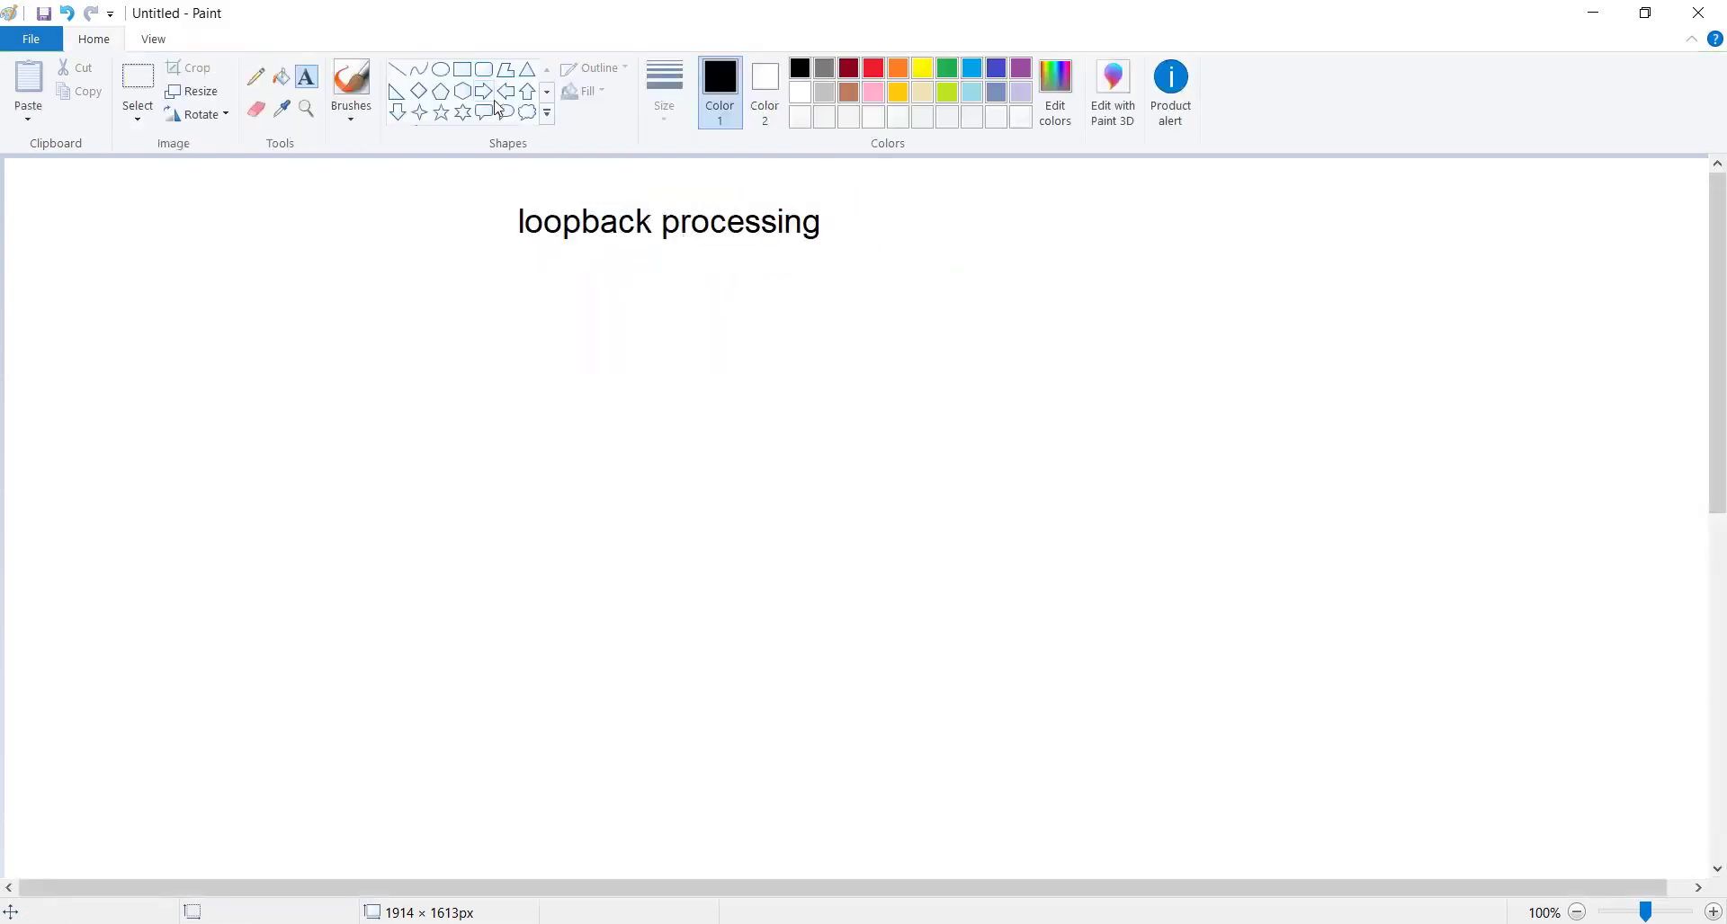
Draw two separate rectangles side by side below the title, about 202 × 181 px and 219 × 157 px, and align them roughly
{"action": "left_click", "coordinate": [461, 69]}
{"action": "left_click_drag", "start_coordinate": [375, 425], "coordinate": [557, 588]}
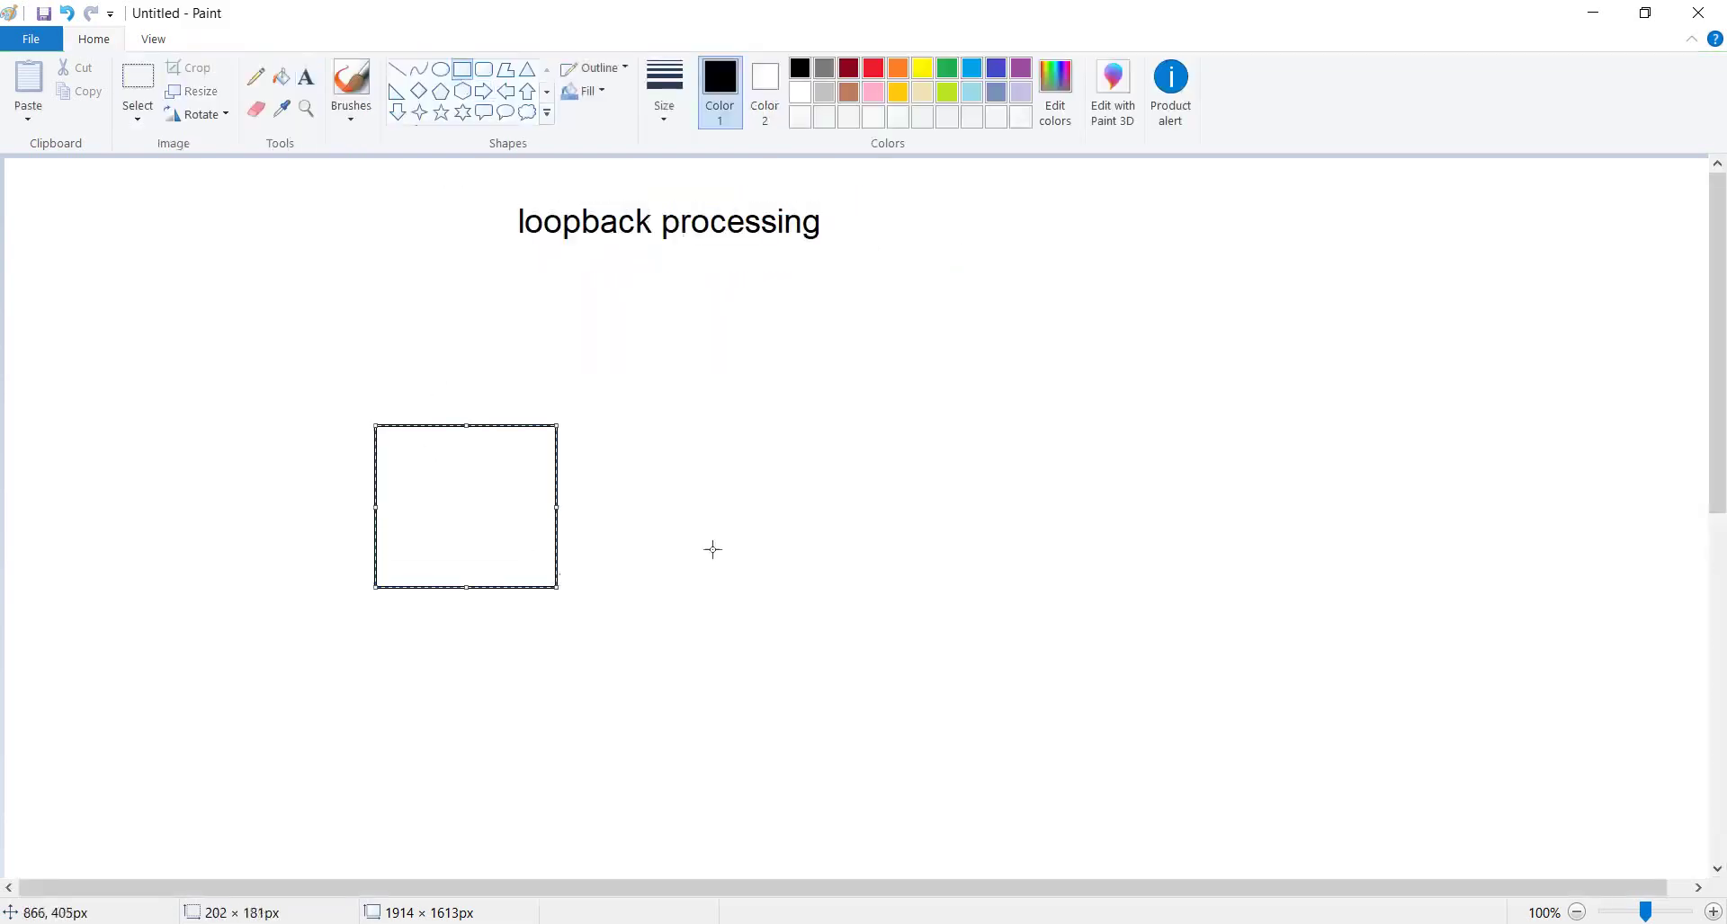
{"action": "left_click_drag", "start_coordinate": [871, 407], "coordinate": [1070, 551]}
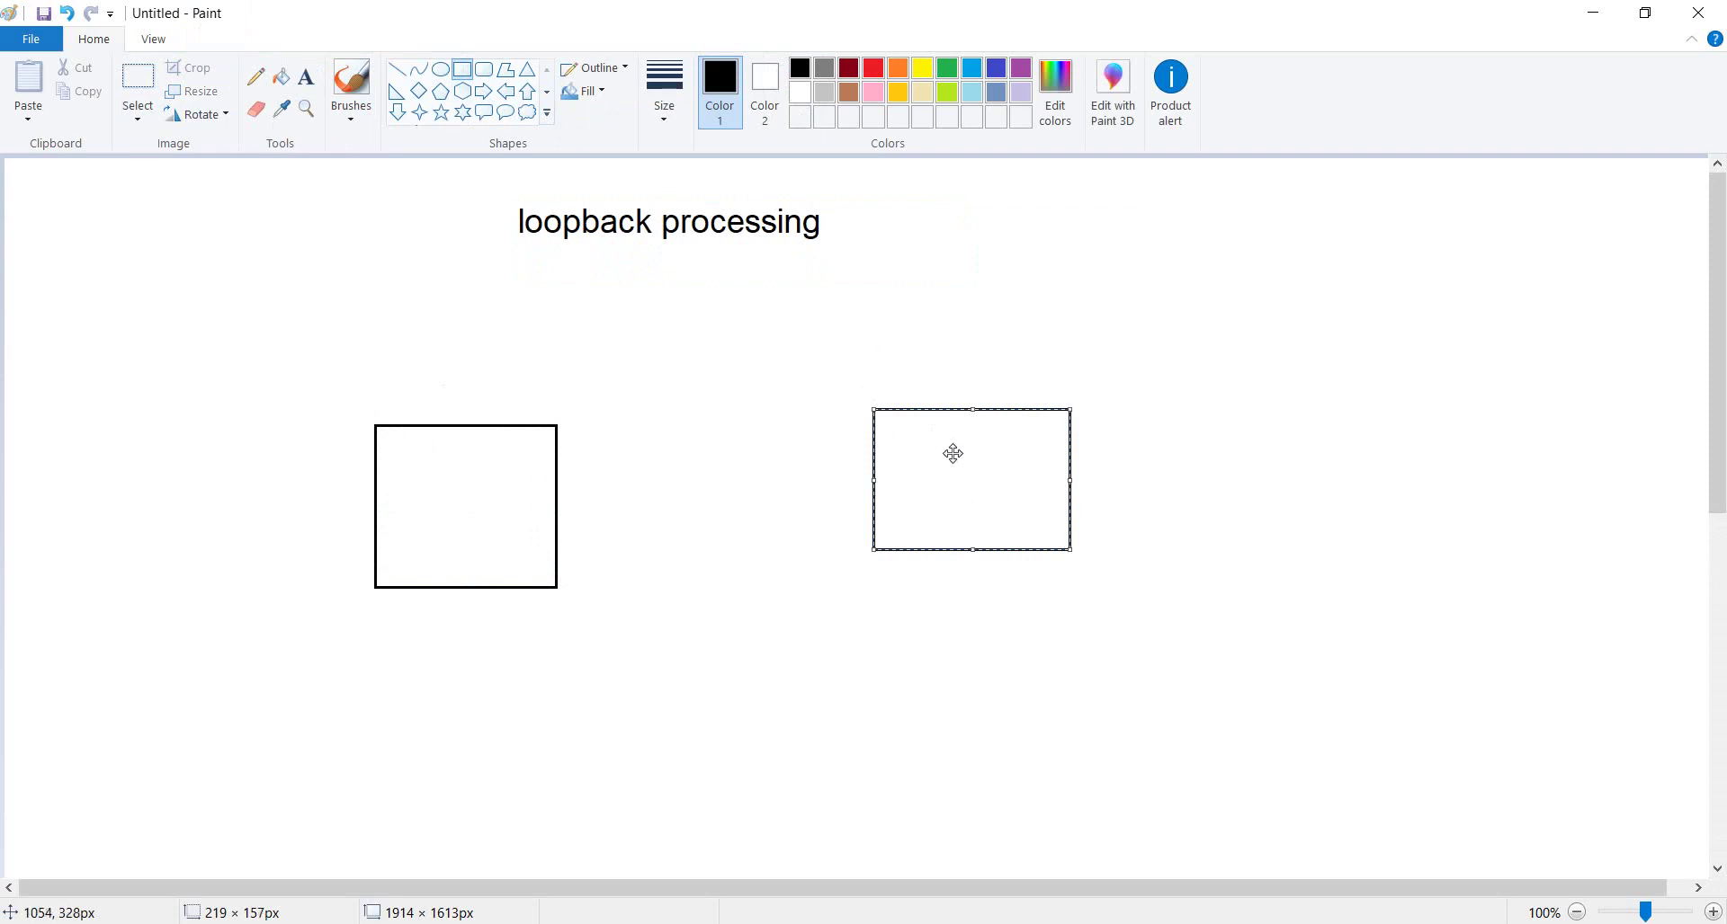
{"action": "left_click_drag", "start_coordinate": [954, 453], "coordinate": [961, 476]}
Label the left rectangle "user" and the right rectangle "computer" with the Text tool
{"action": "left_click", "coordinate": [307, 77]}
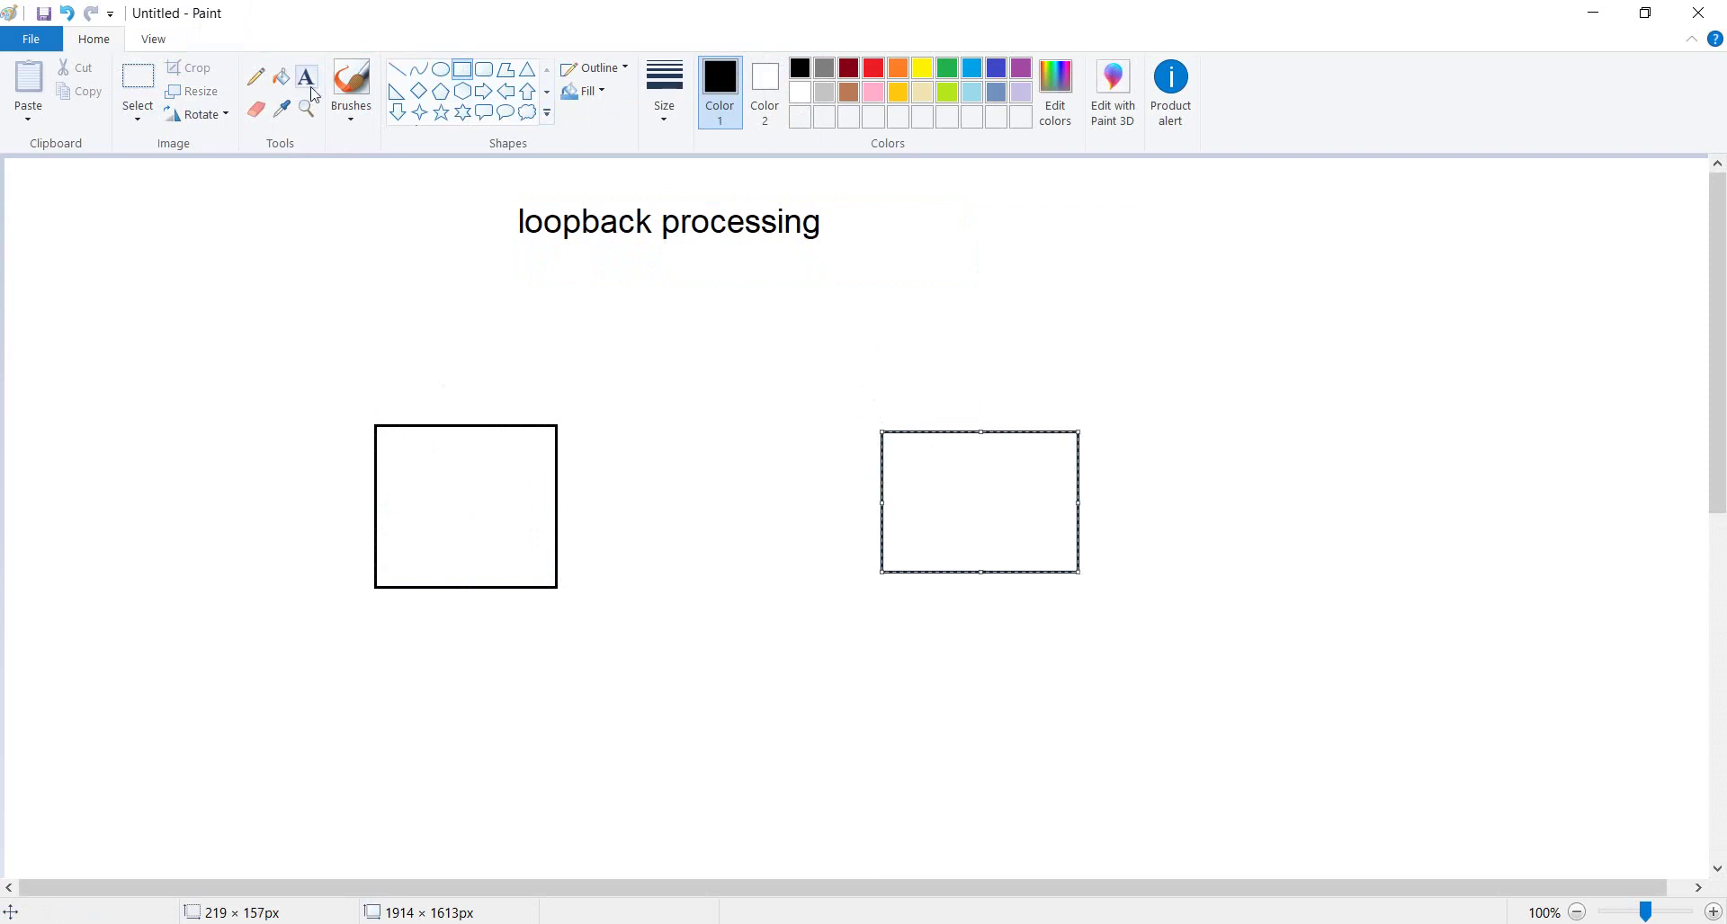
{"action": "left_click", "coordinate": [388, 472]}
{"action": "type", "text": "user"}
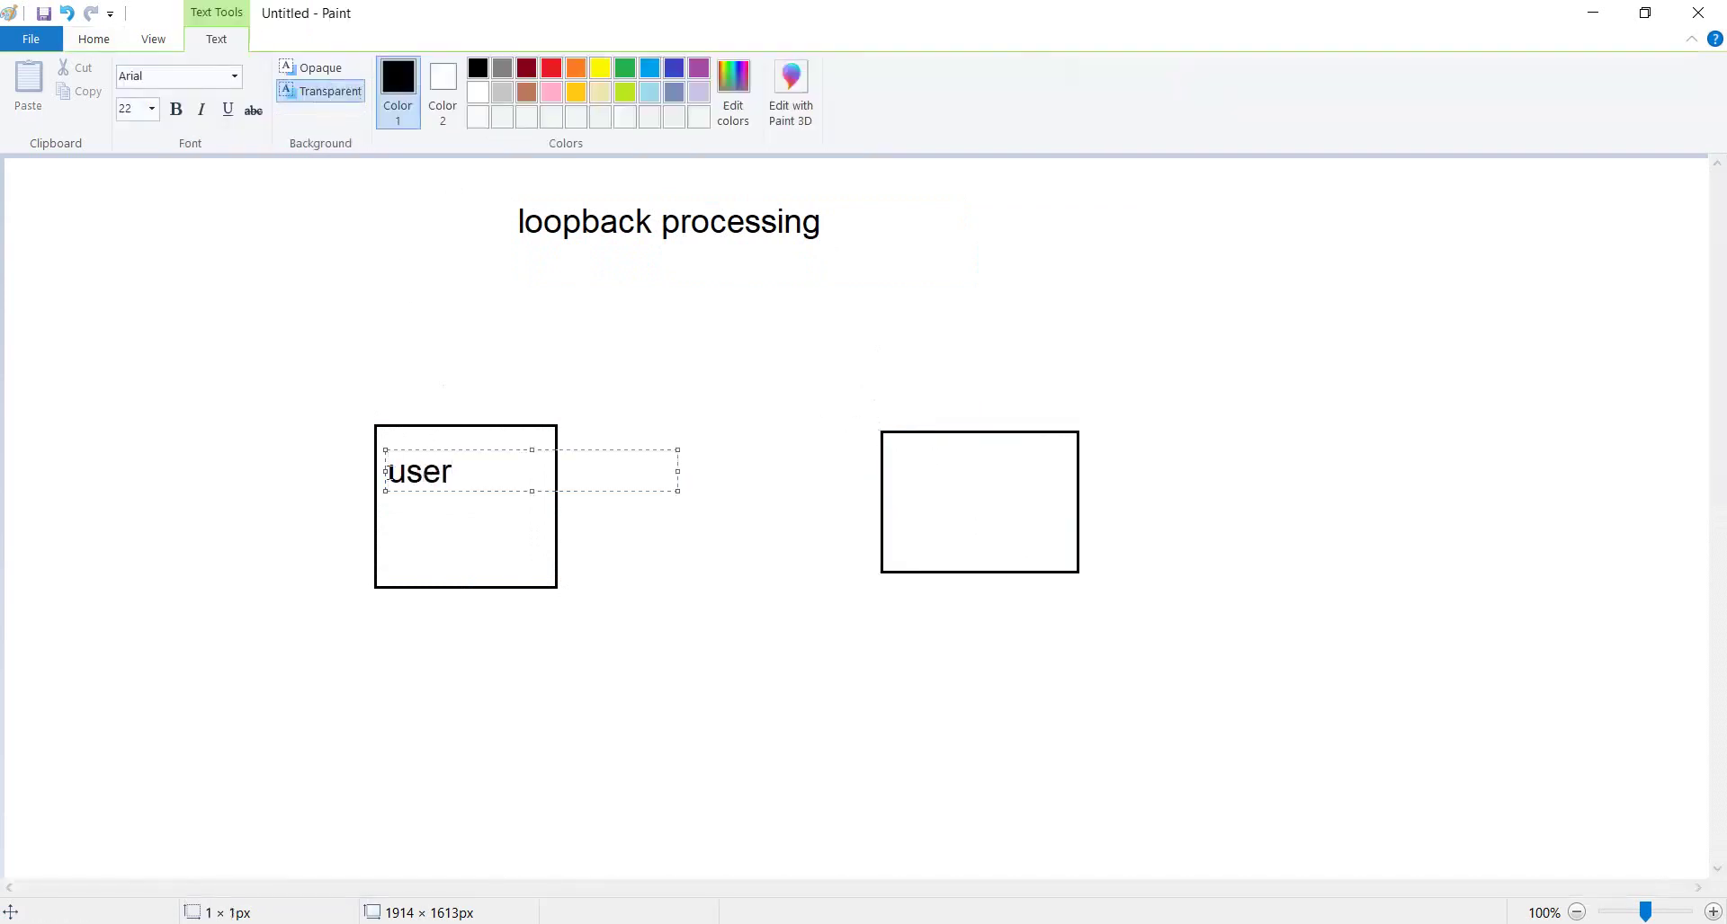
{"action": "left_click", "coordinate": [913, 491]}
{"action": "type", "text": "computer"}
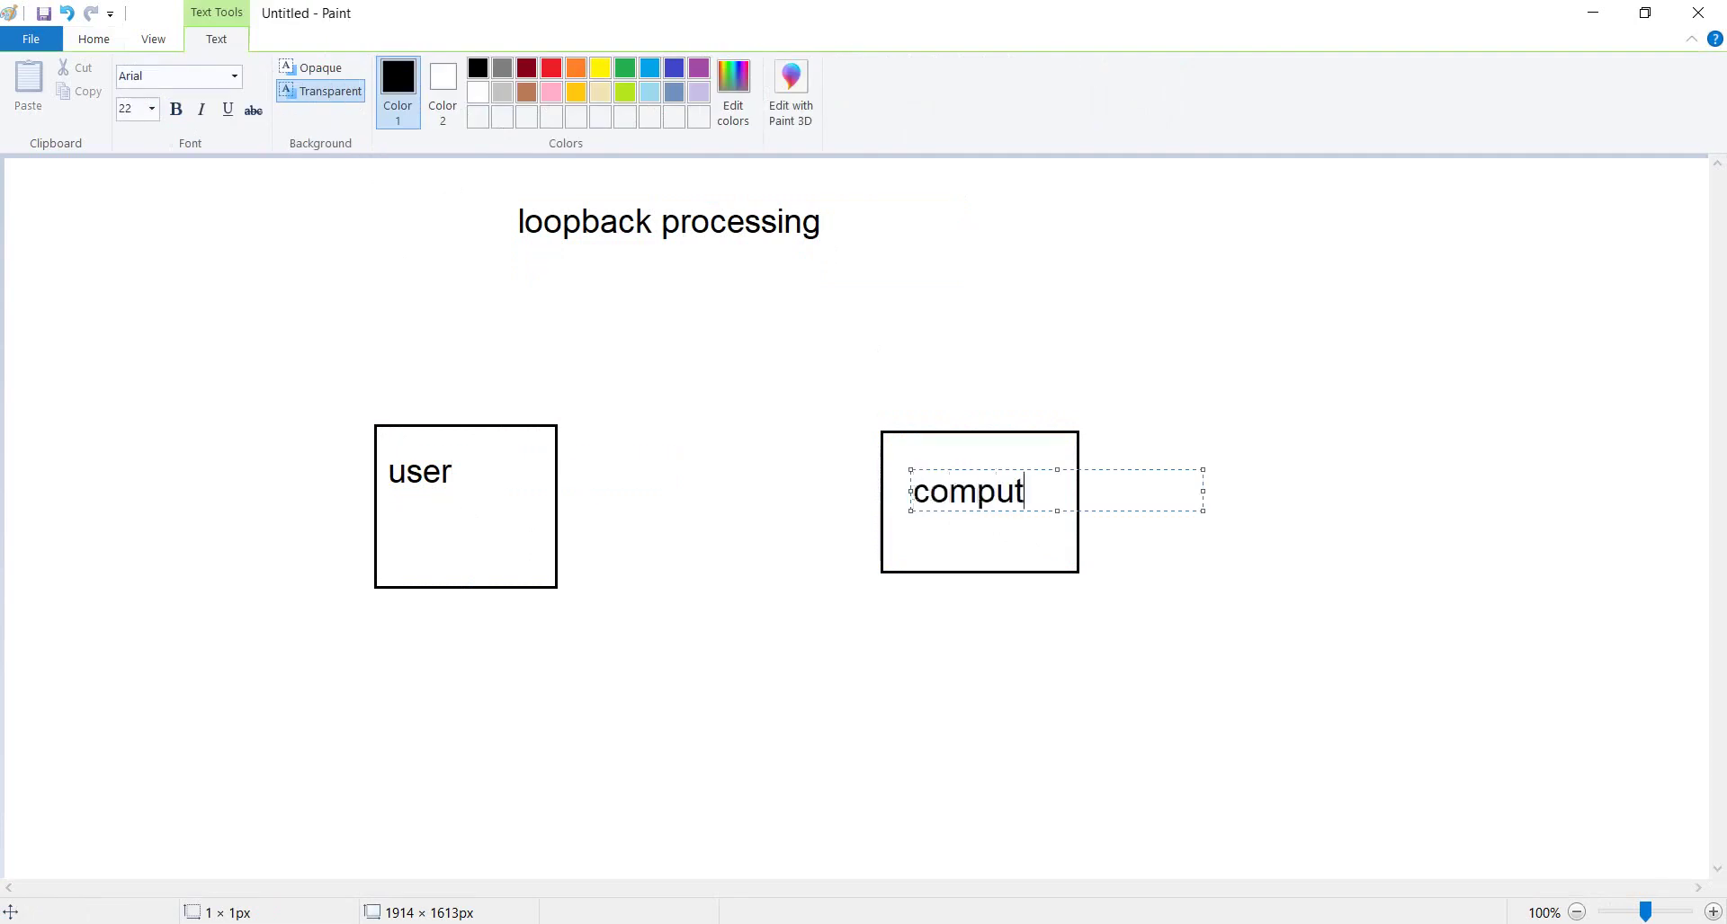
{"action": "left_click", "coordinate": [845, 482]}
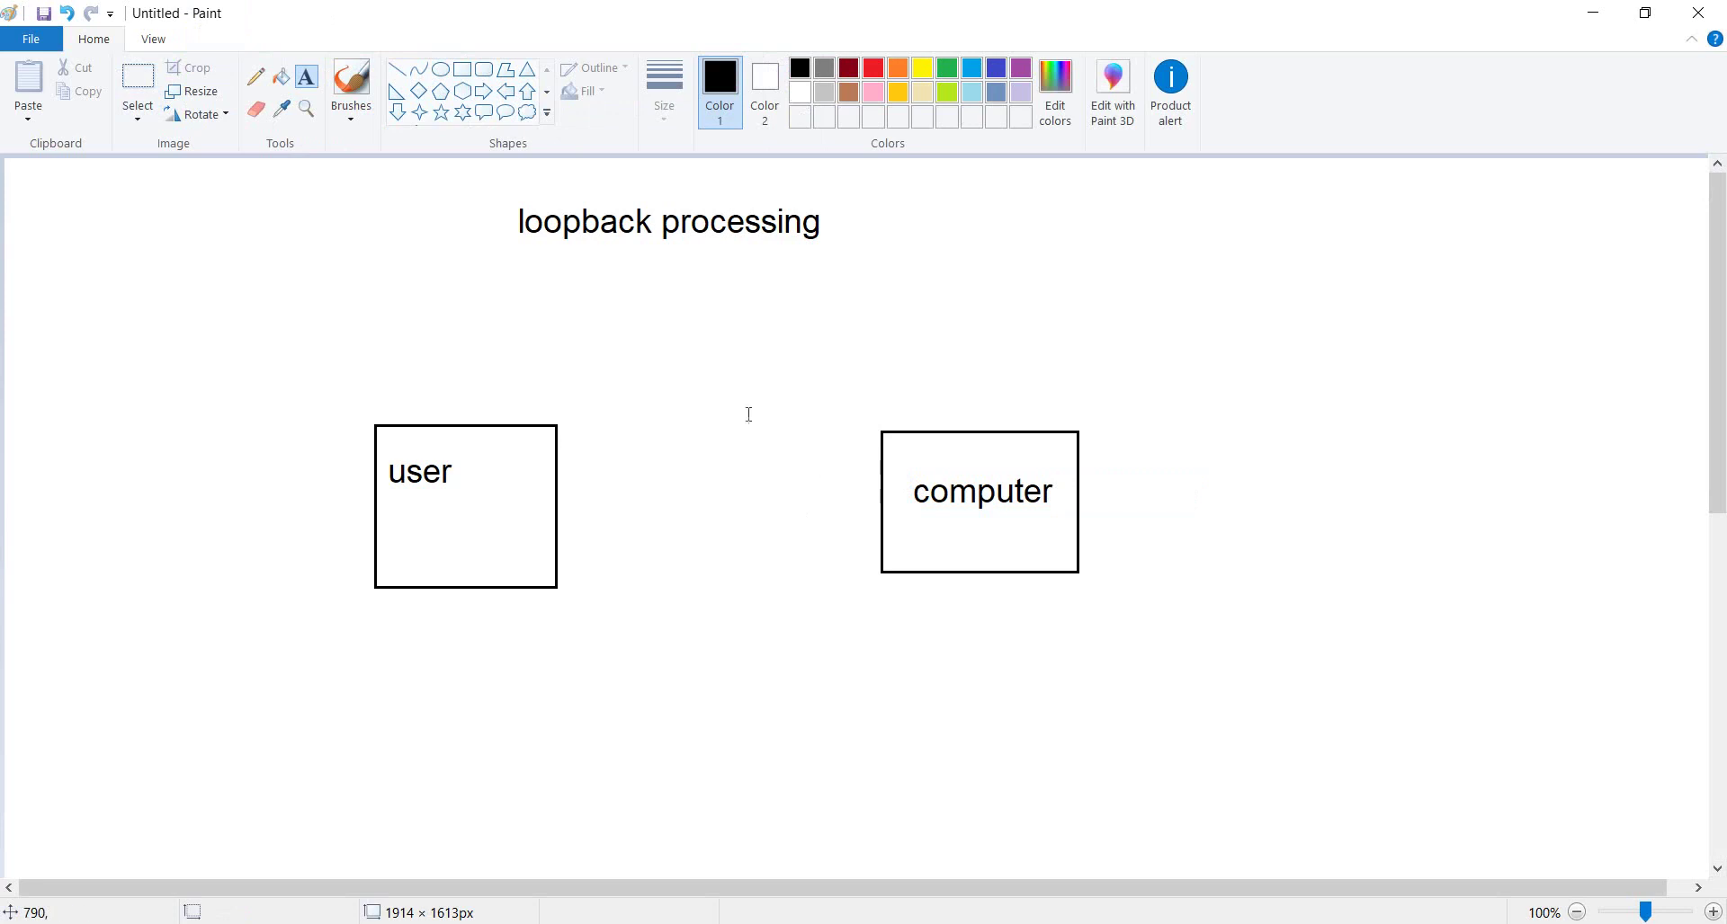
Annotate the diagram with the Pencil: a curved arrow from below the "user" box into the "computer" box, a ring around "user" and a title underline
{"action": "left_click", "coordinate": [255, 77]}
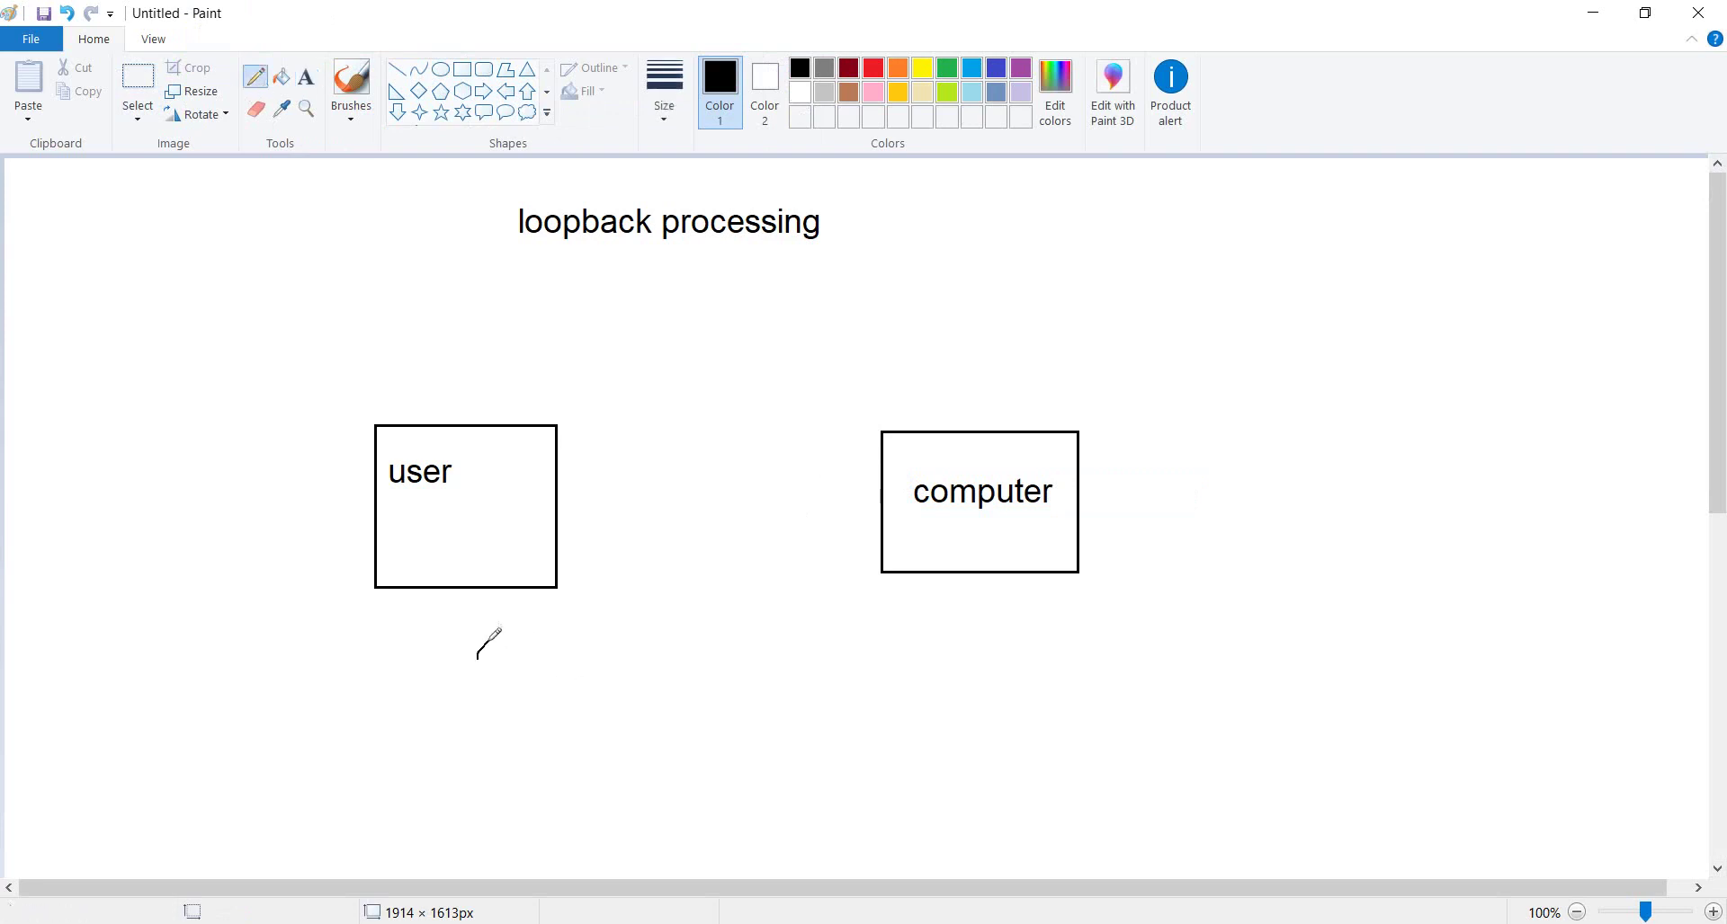
{"action": "left_click_drag", "start_coordinate": [476, 658], "coordinate": [961, 558]}
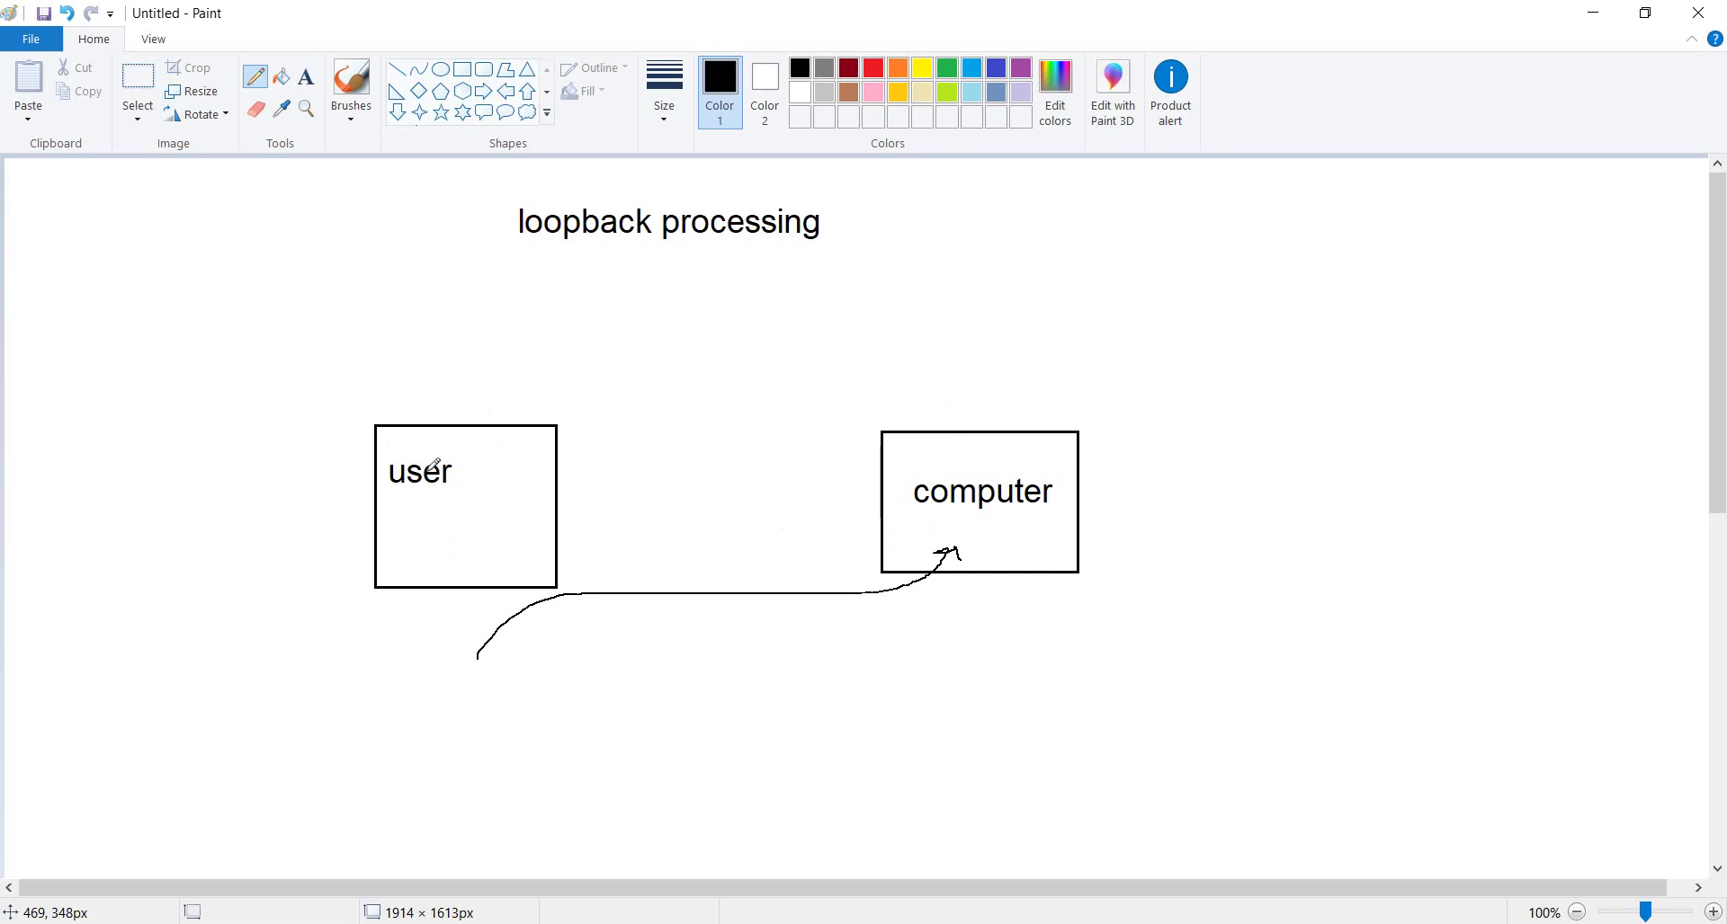
{"action": "mouse_move", "coordinate": [524, 506]}
{"action": "left_mouse_down"}
{"action": "mouse_move", "coordinate": [551, 505]}
{"action": "mouse_move", "coordinate": [549, 487]}
{"action": "left_mouse_up"}
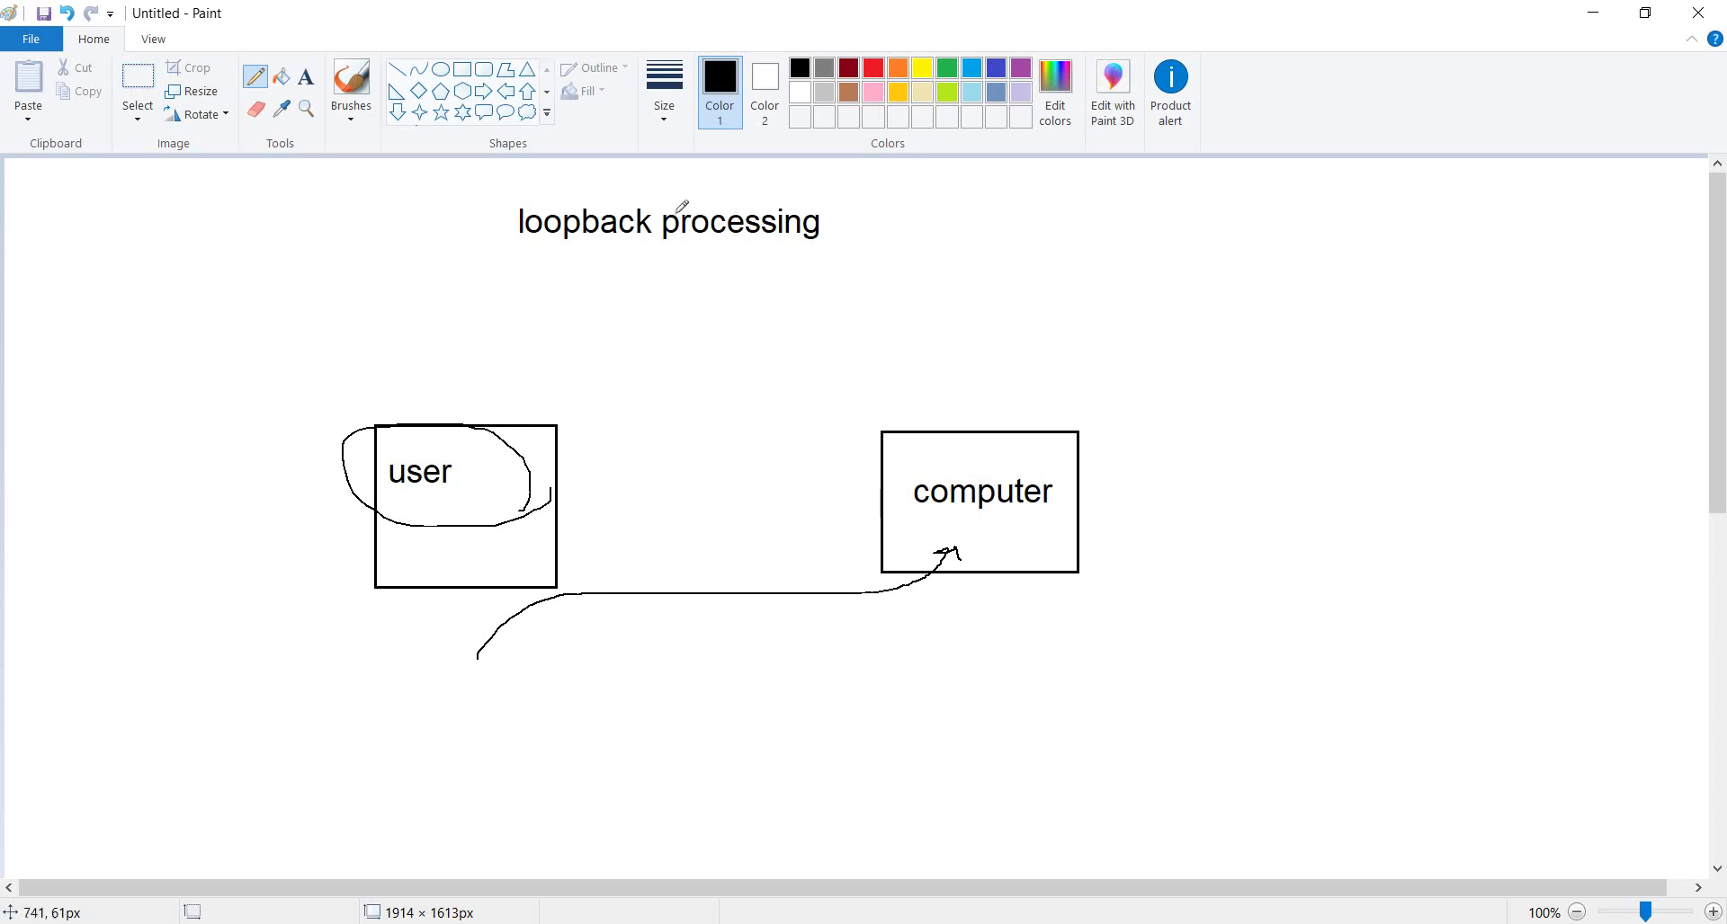
{"action": "left_click_drag", "start_coordinate": [531, 245], "coordinate": [802, 248]}
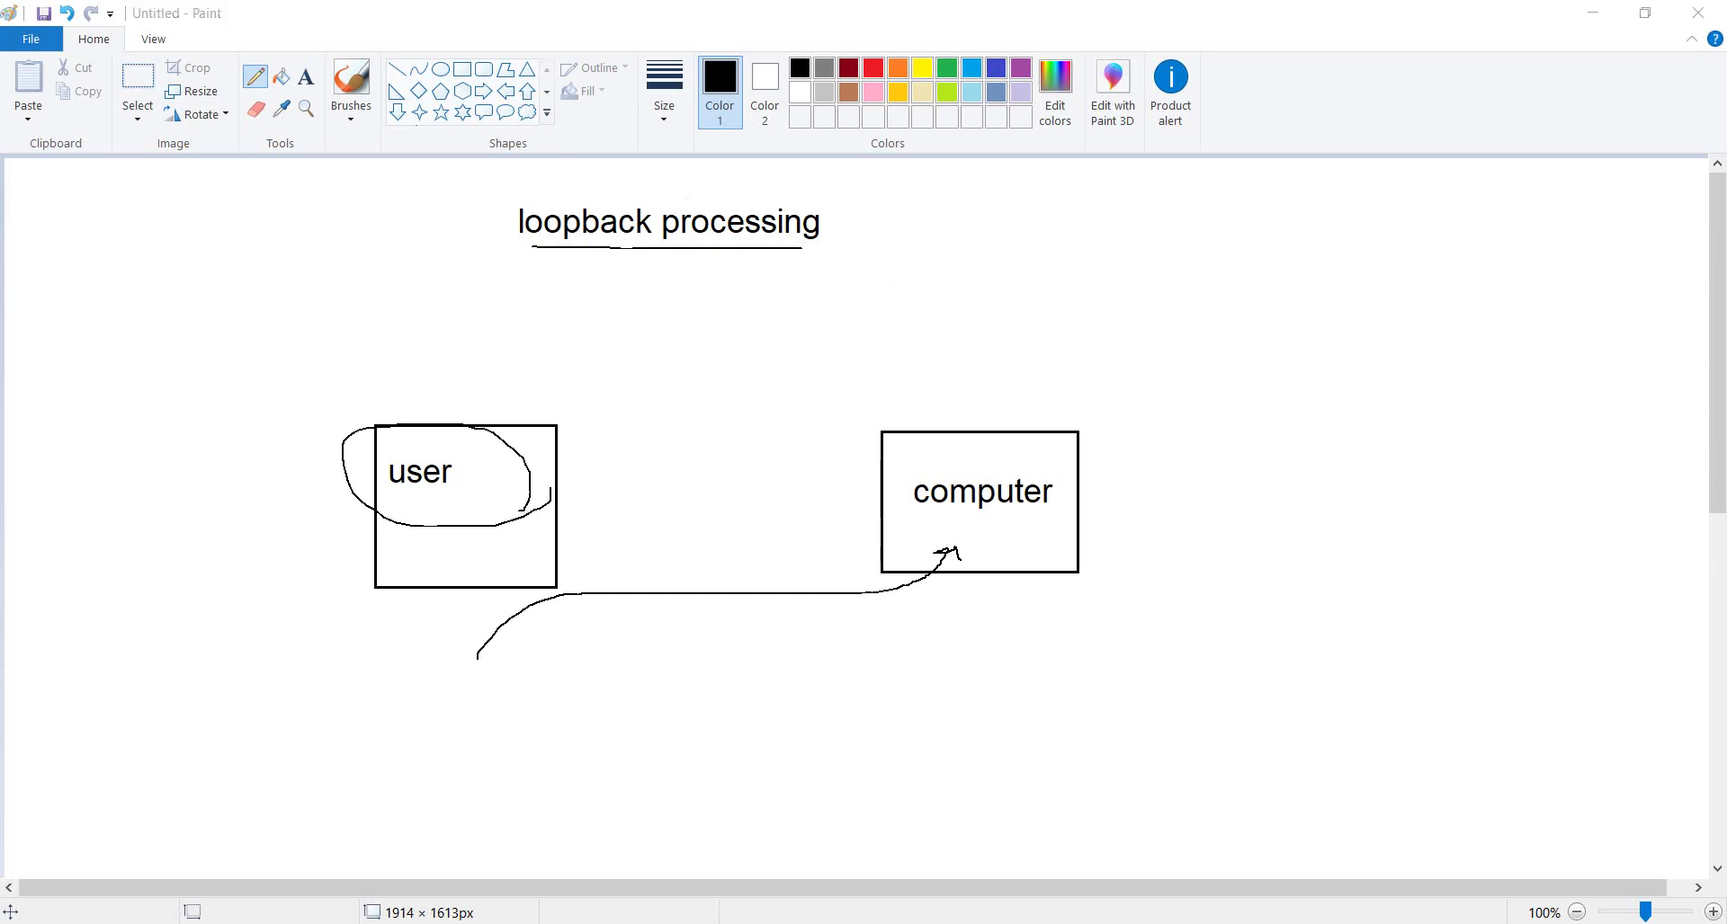
Switch to Group Policy Management and create a GPO named "Loopback processing" linked to the Sales OU
{"action": "key", "text": "alt+Tab"}
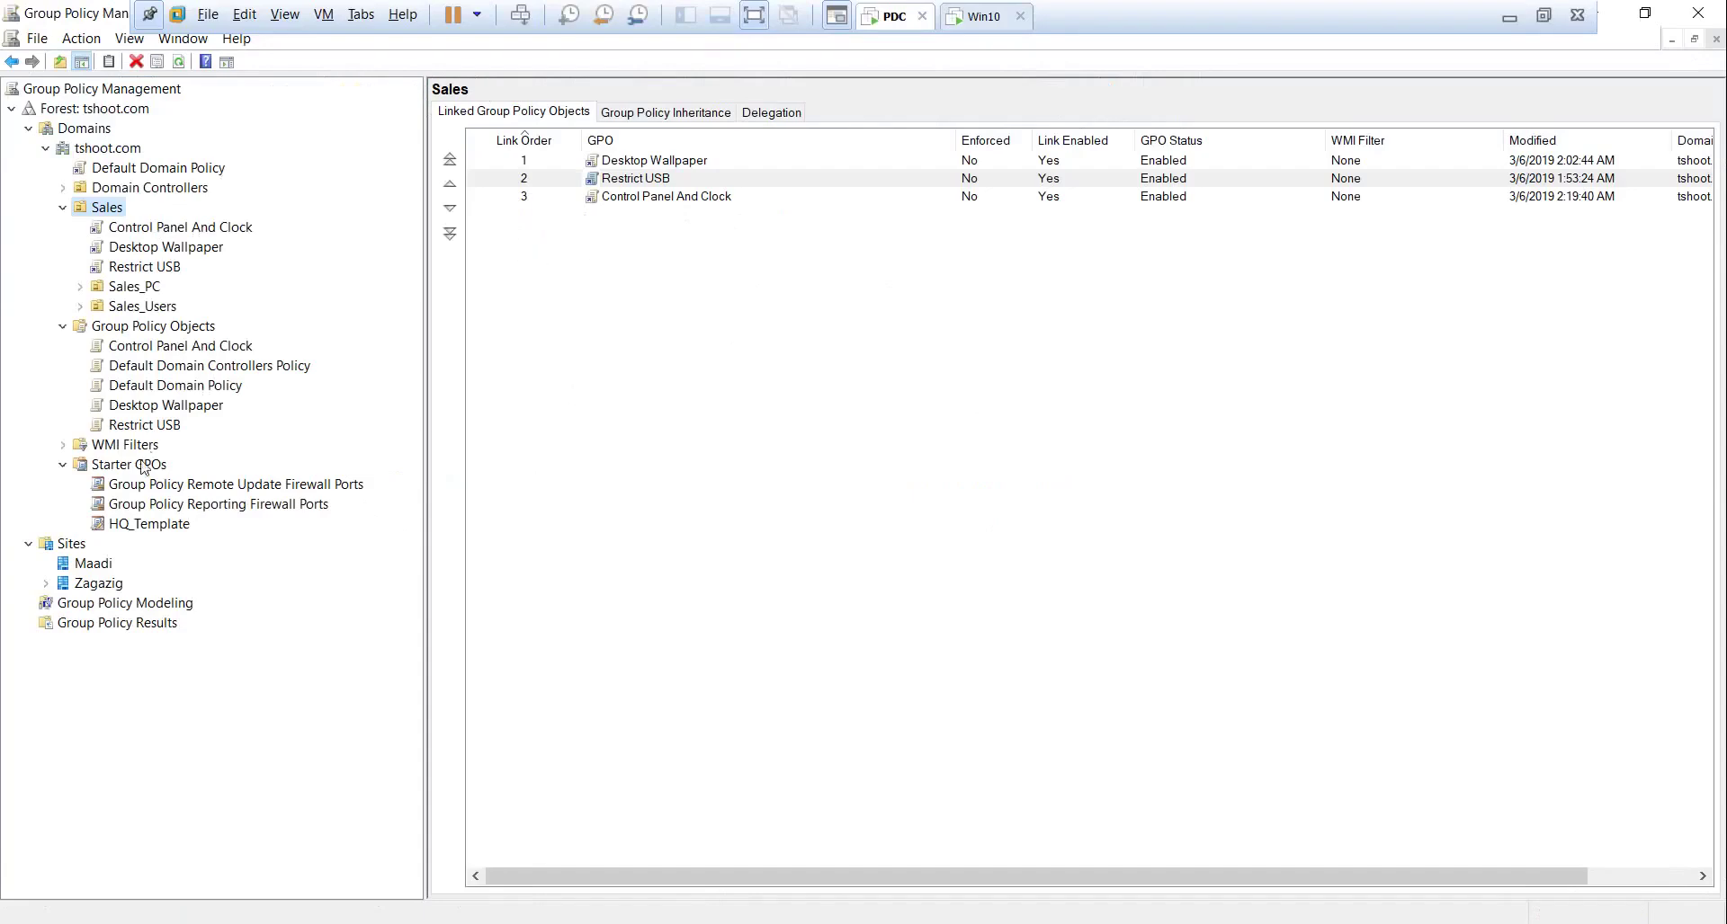
{"action": "left_click", "coordinate": [130, 333]}
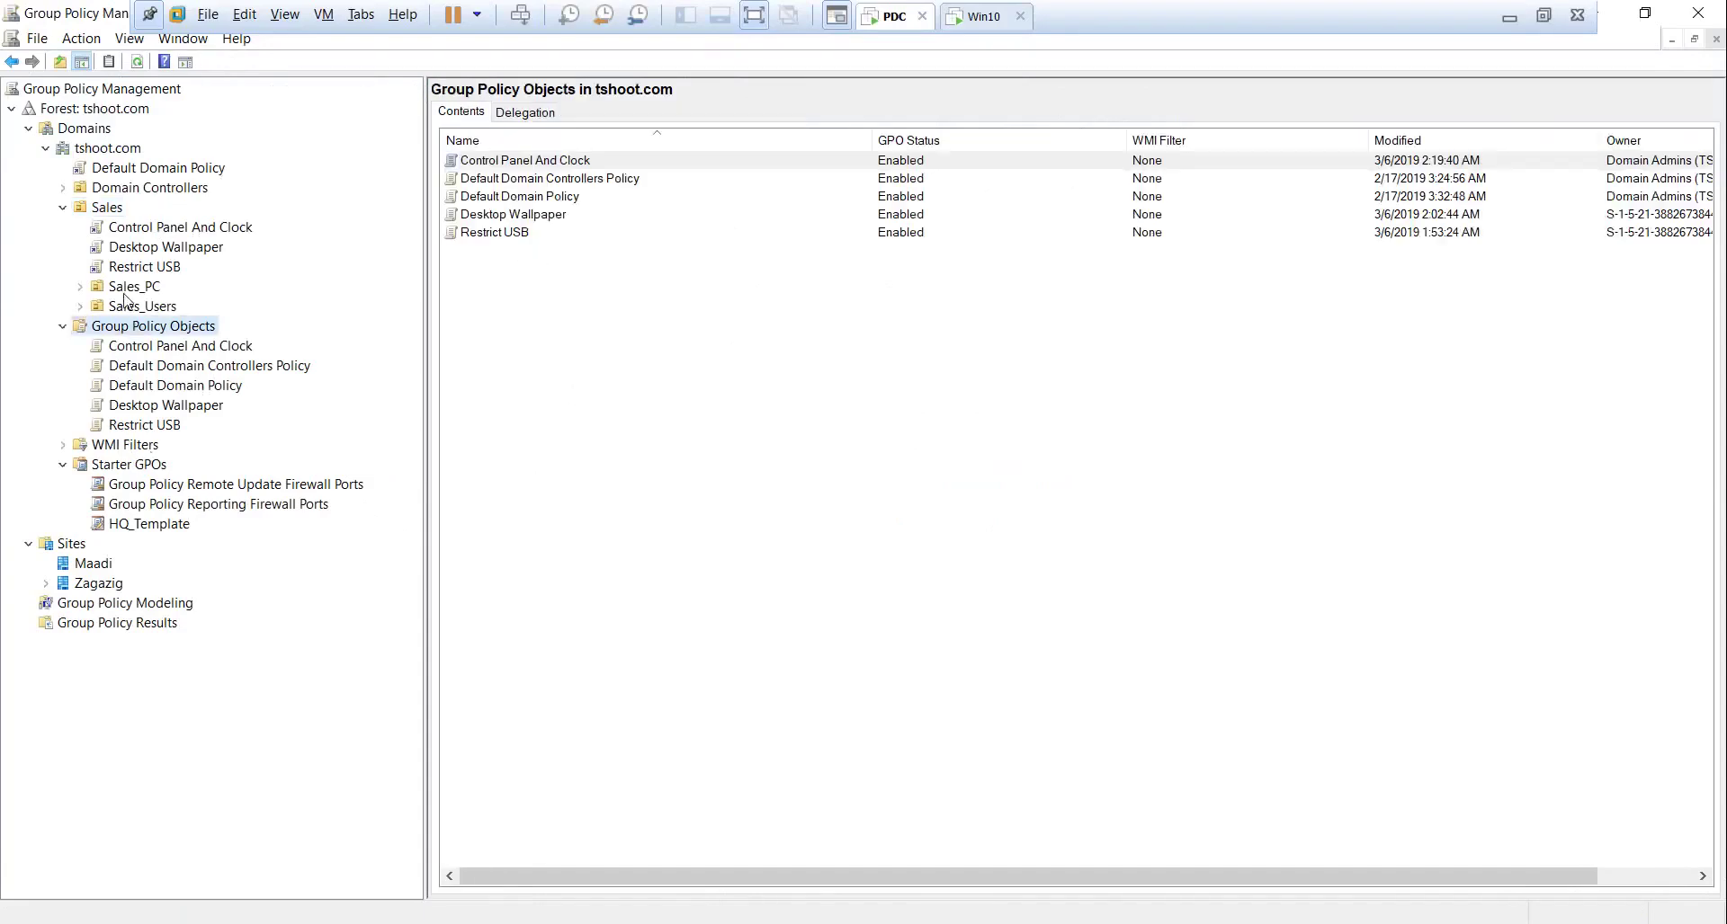
{"action": "left_click", "coordinate": [106, 208]}
{"action": "right_click", "coordinate": [112, 210]}
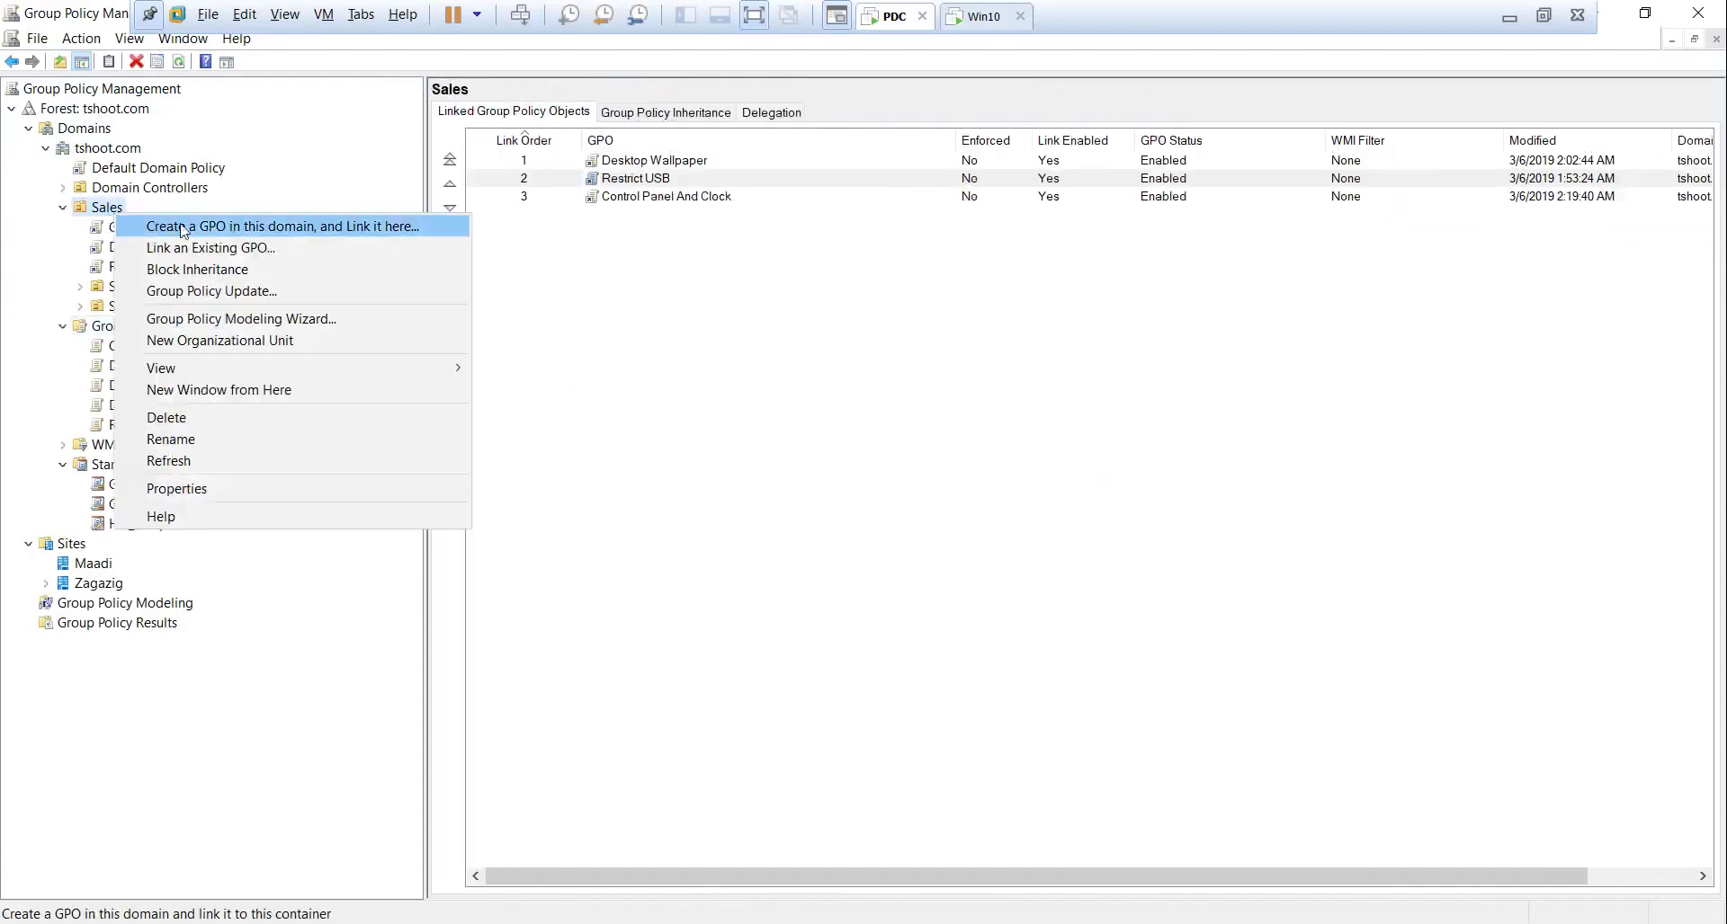
{"action": "left_click", "coordinate": [270, 226]}
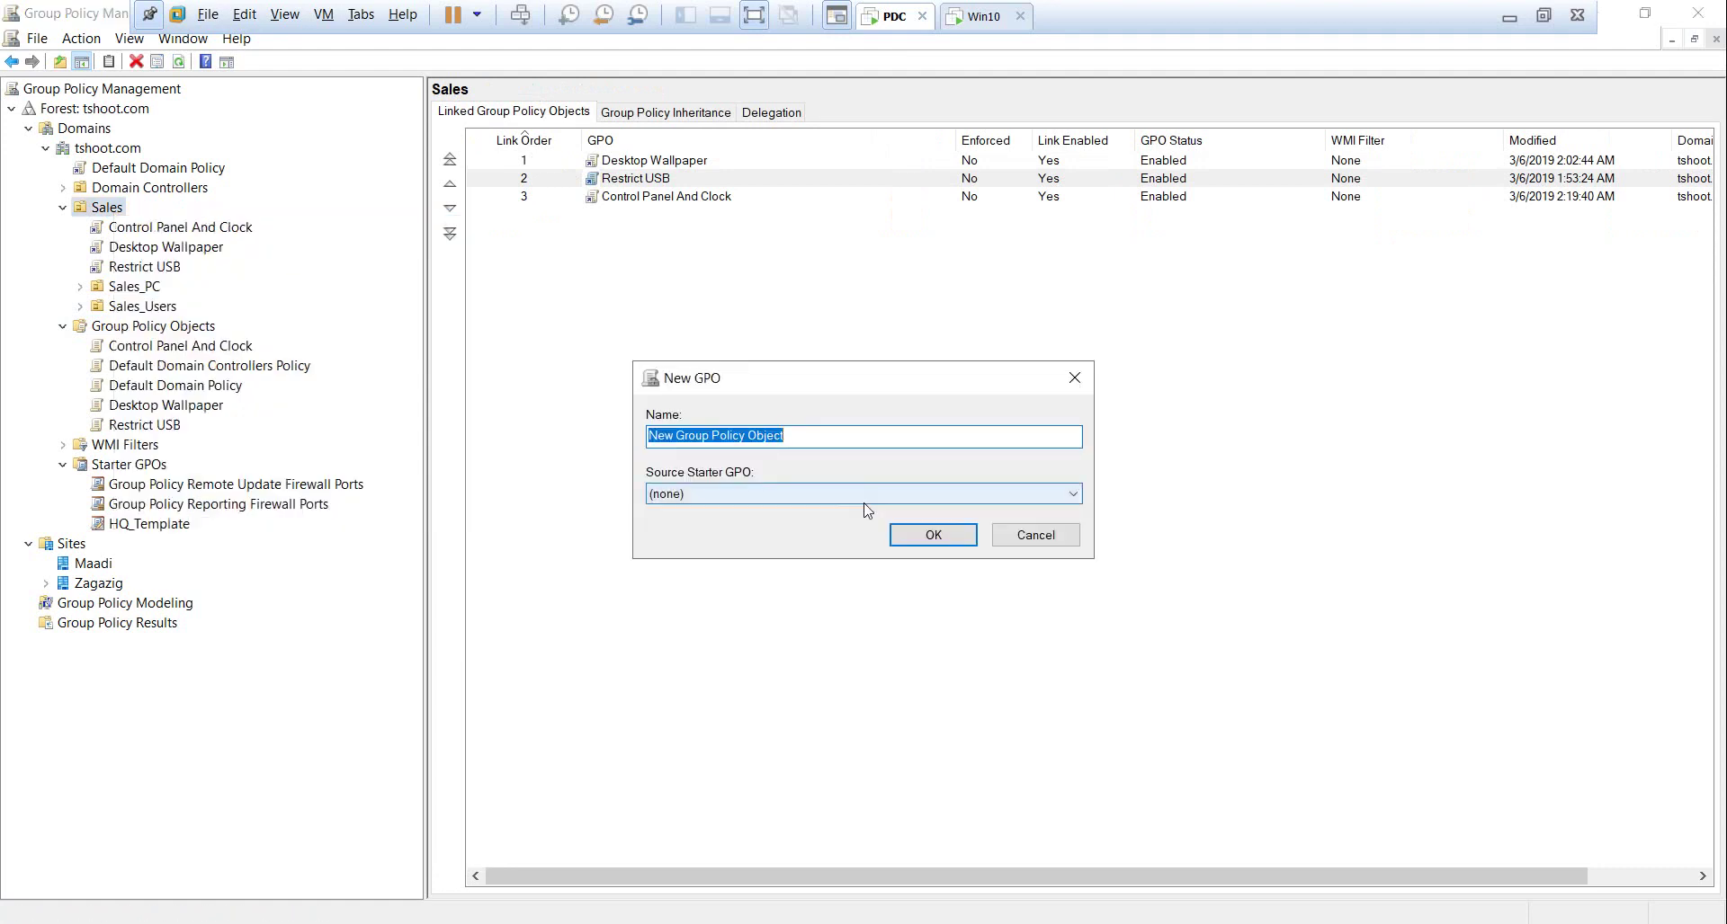
{"action": "type", "text": "Loop"}
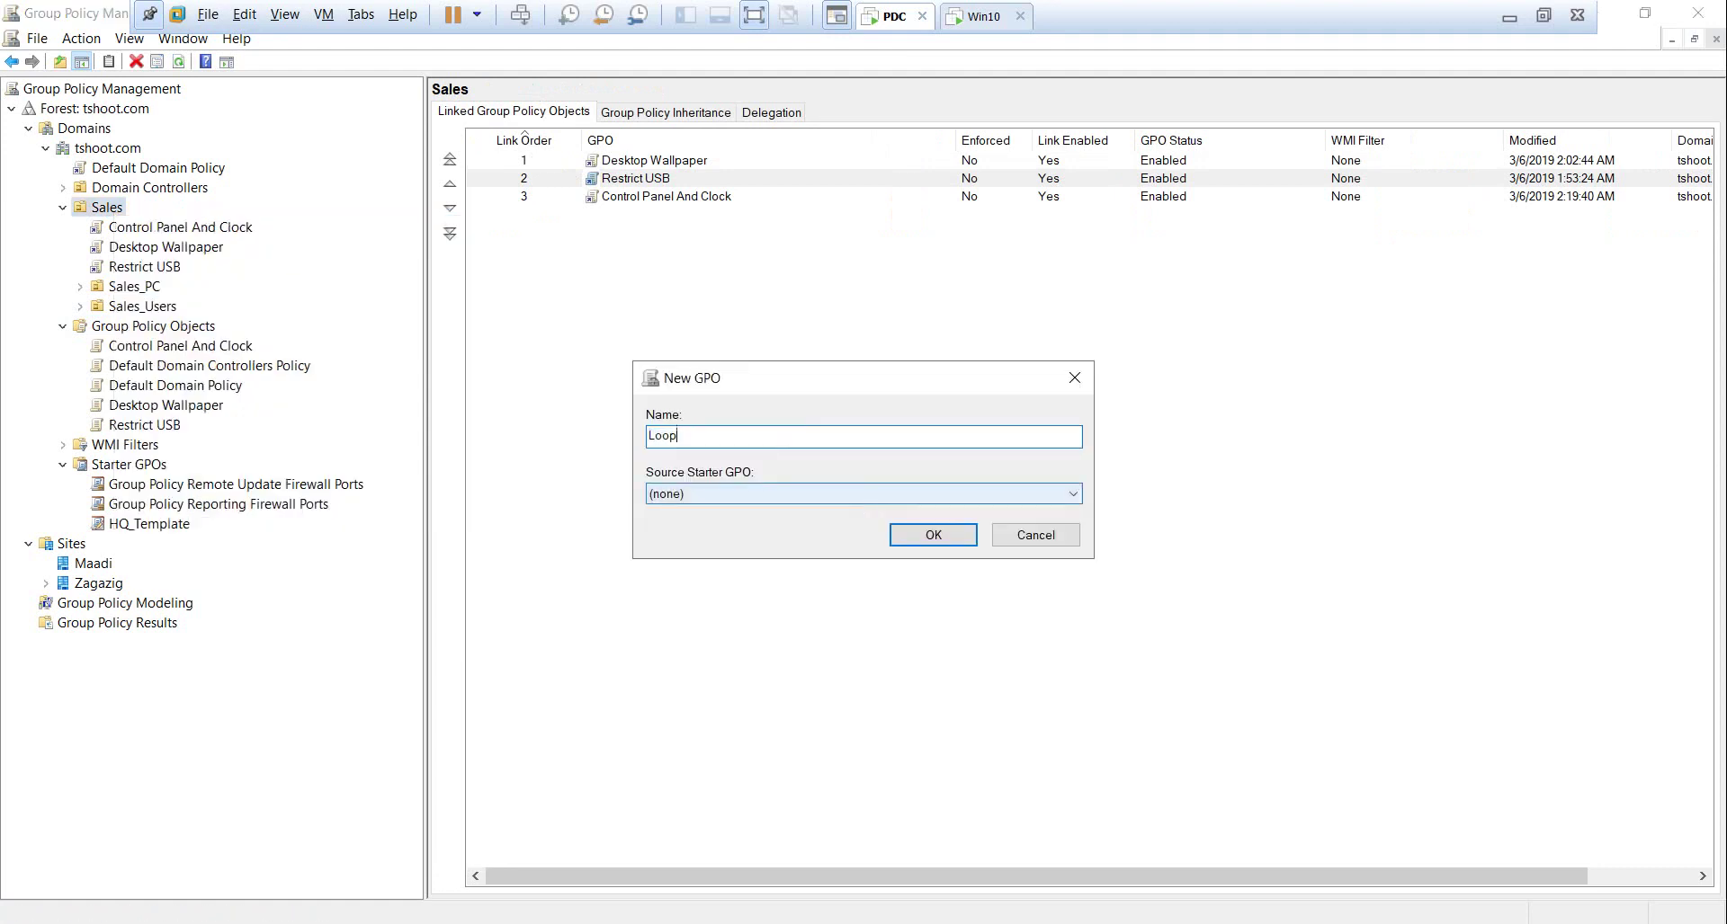
{"action": "type", "text": "back processing"}
{"action": "key", "text": "Return"}
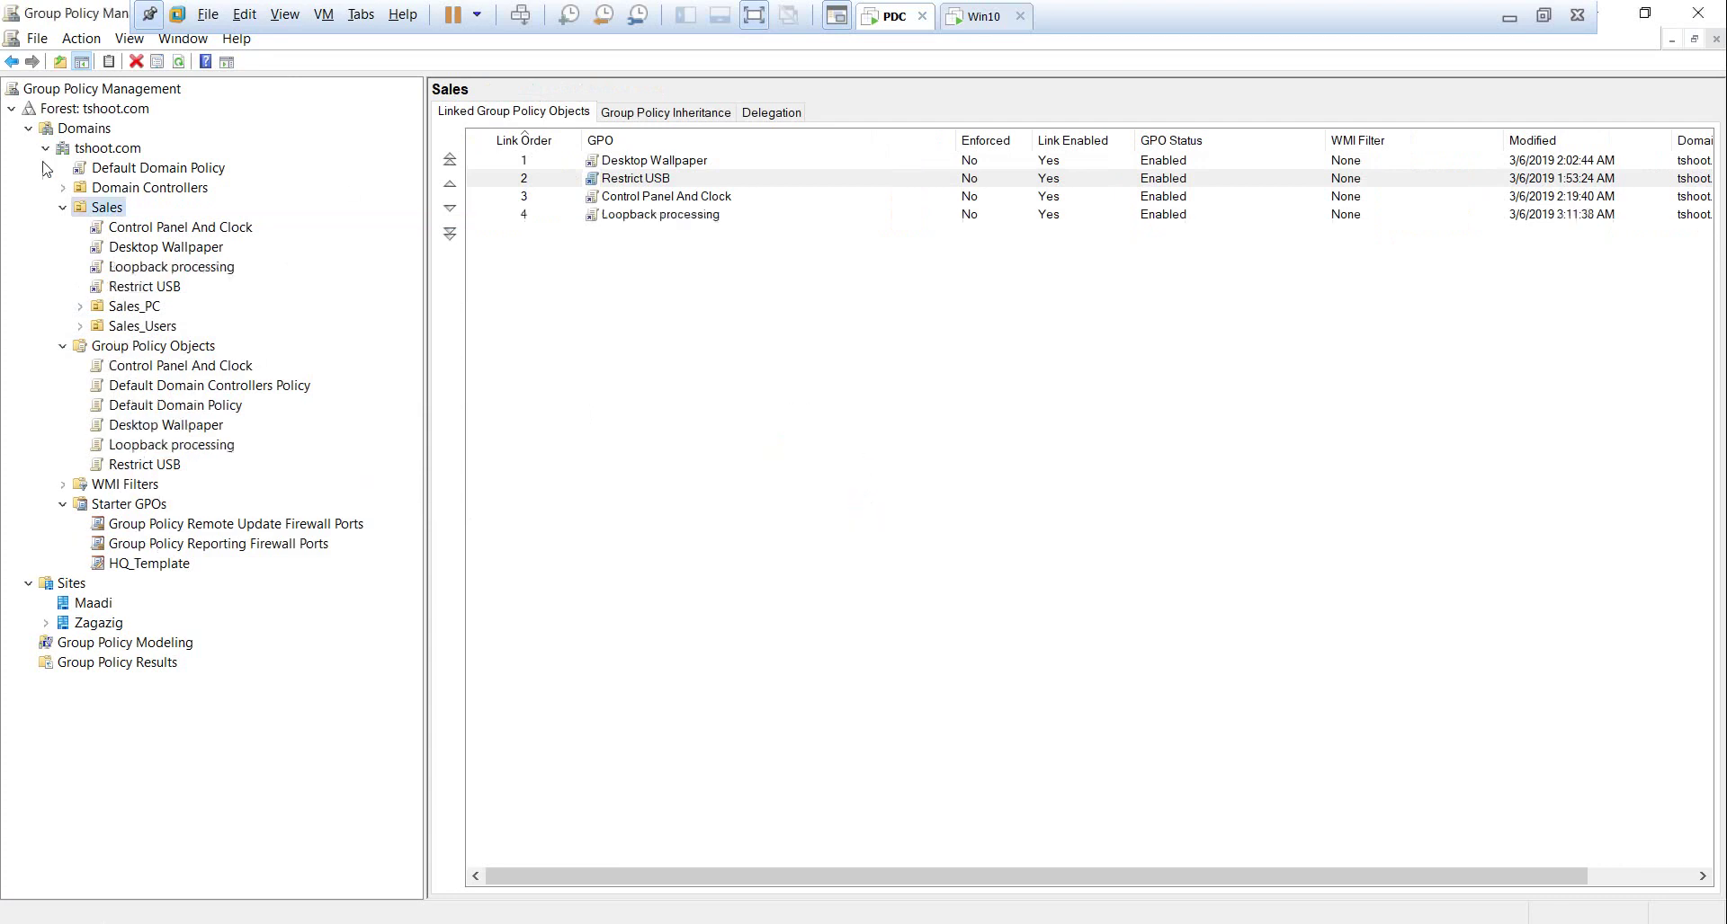
Open the Loopback processing GPO under Sales for editing, maximize the editor window and widen its tree pane
{"action": "left_click", "coordinate": [149, 286]}
{"action": "left_click", "coordinate": [172, 270]}
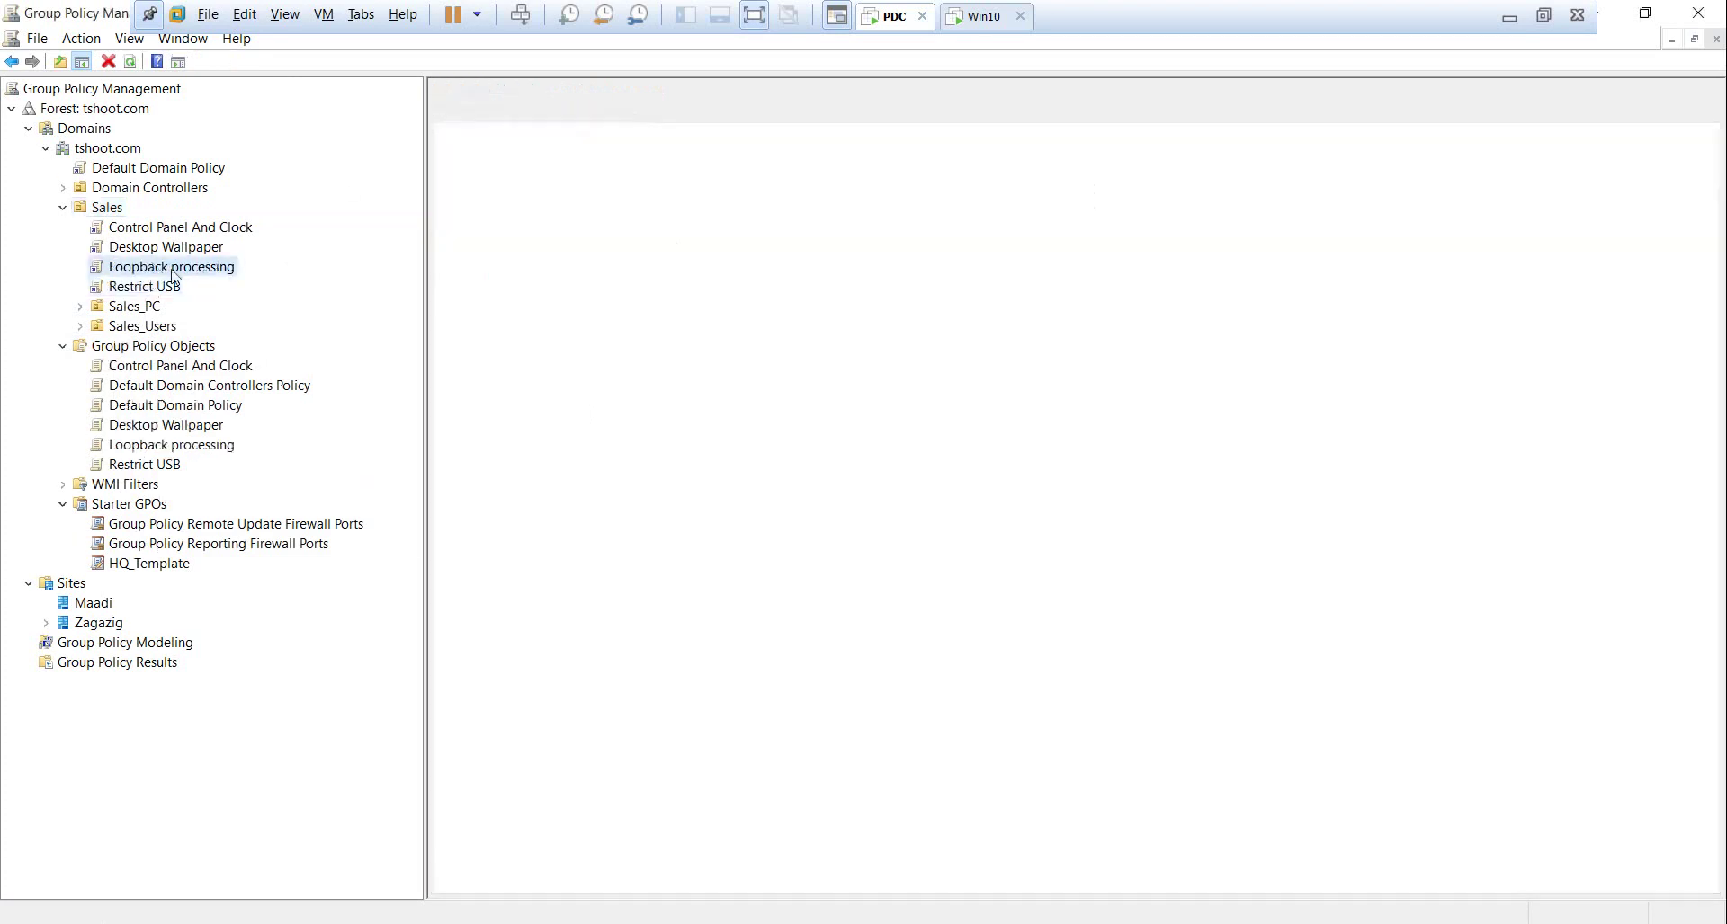
{"action": "right_click", "coordinate": [172, 270]}
{"action": "left_click", "coordinate": [216, 284]}
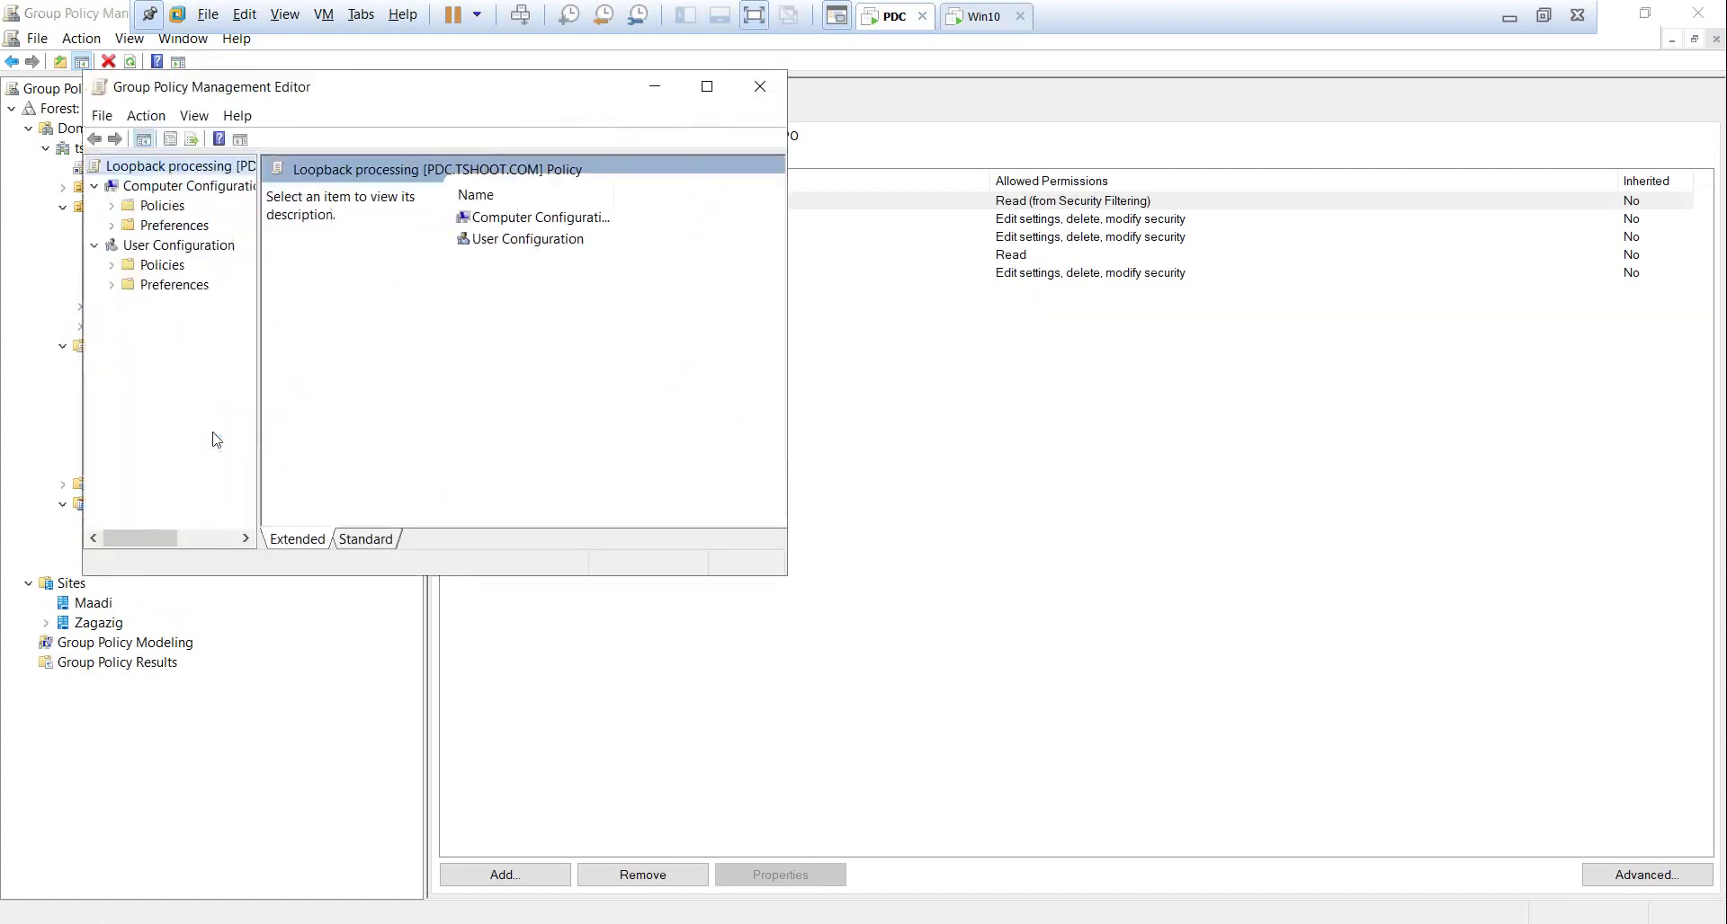
{"action": "left_click", "coordinate": [707, 87]}
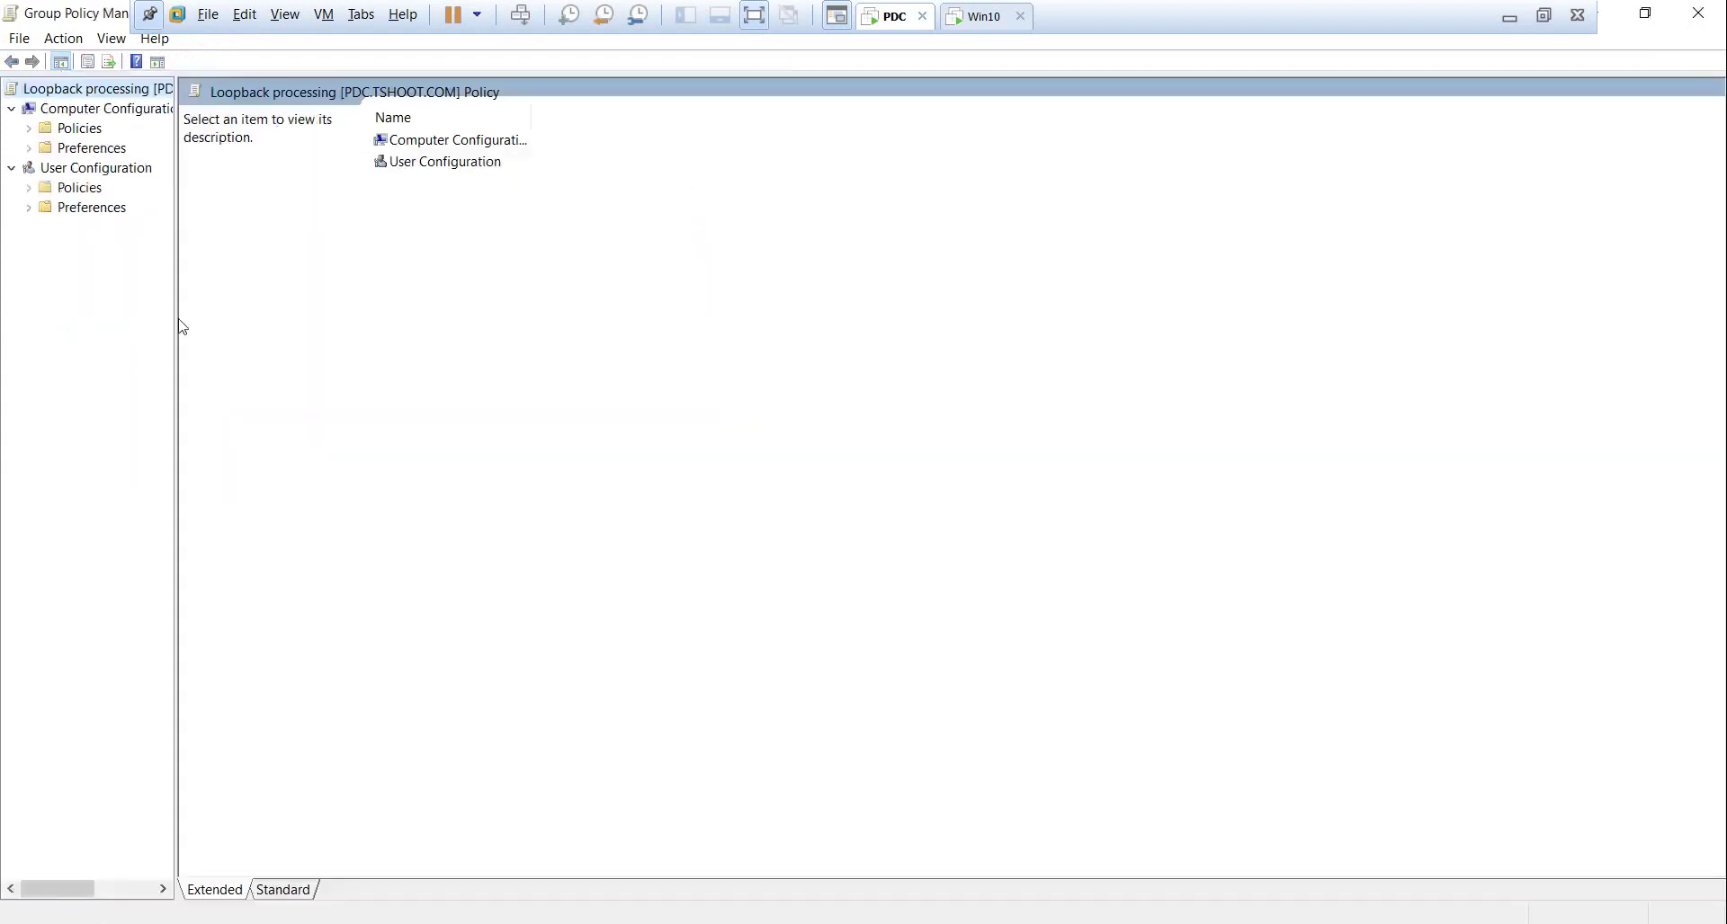
{"action": "left_click_drag", "start_coordinate": [180, 326], "coordinate": [252, 321]}
Filter the User Configuration administrative templates by the keyword "loopback", starting from the System folder
{"action": "double_click", "coordinate": [94, 191]}
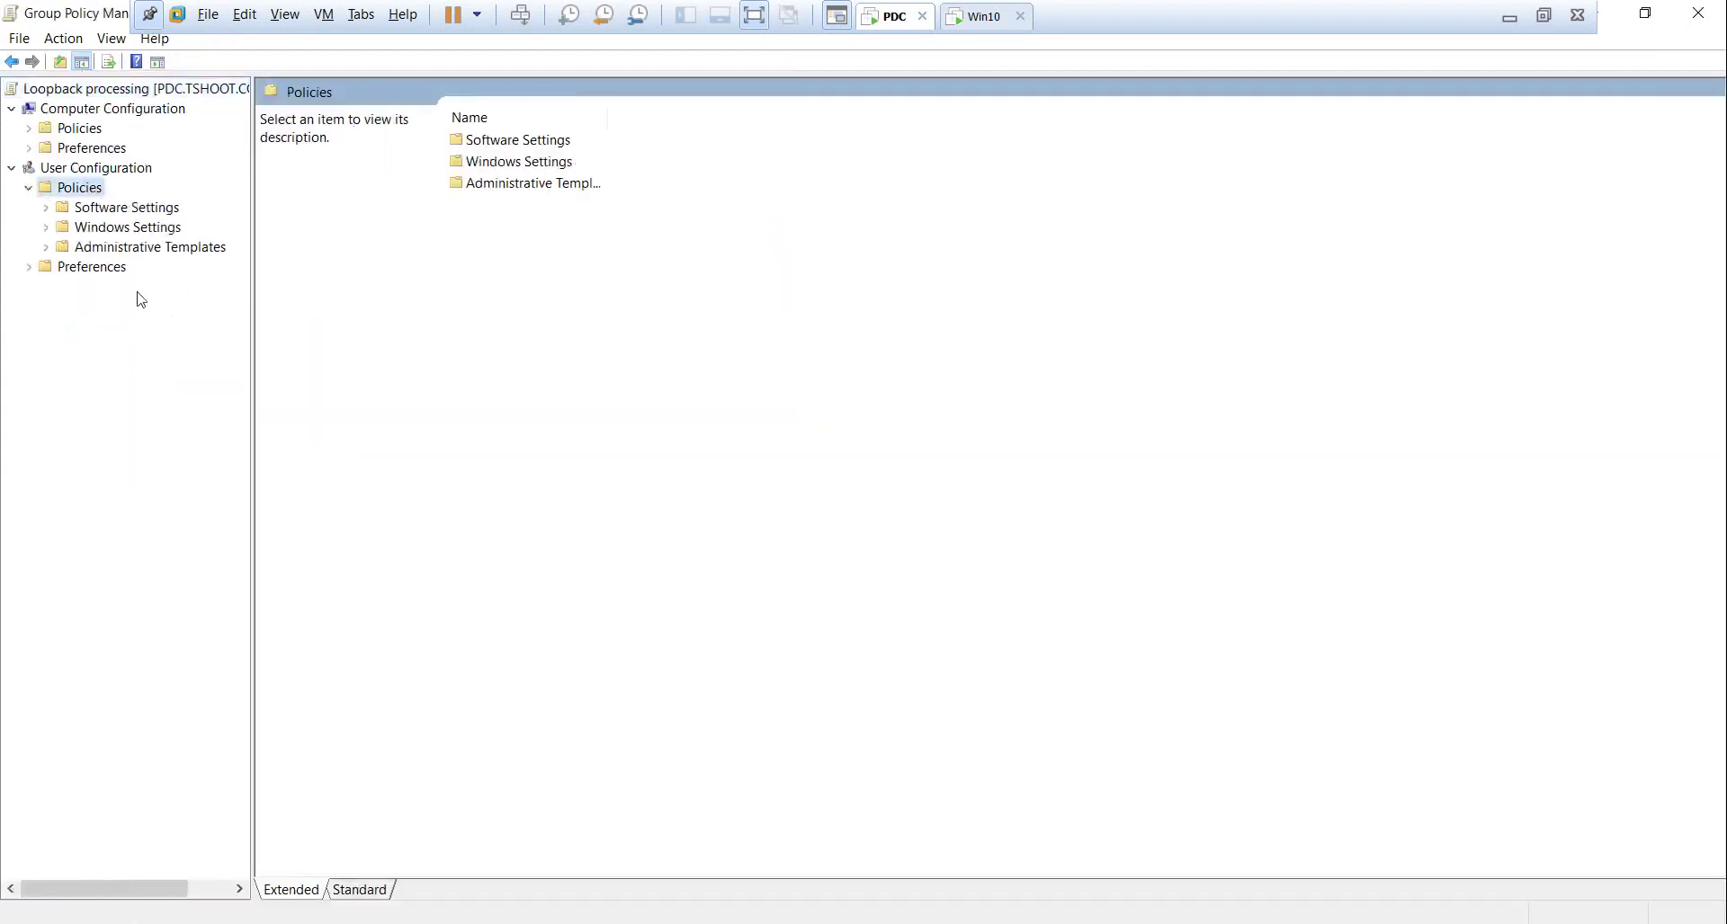
{"action": "left_click", "coordinate": [134, 248]}
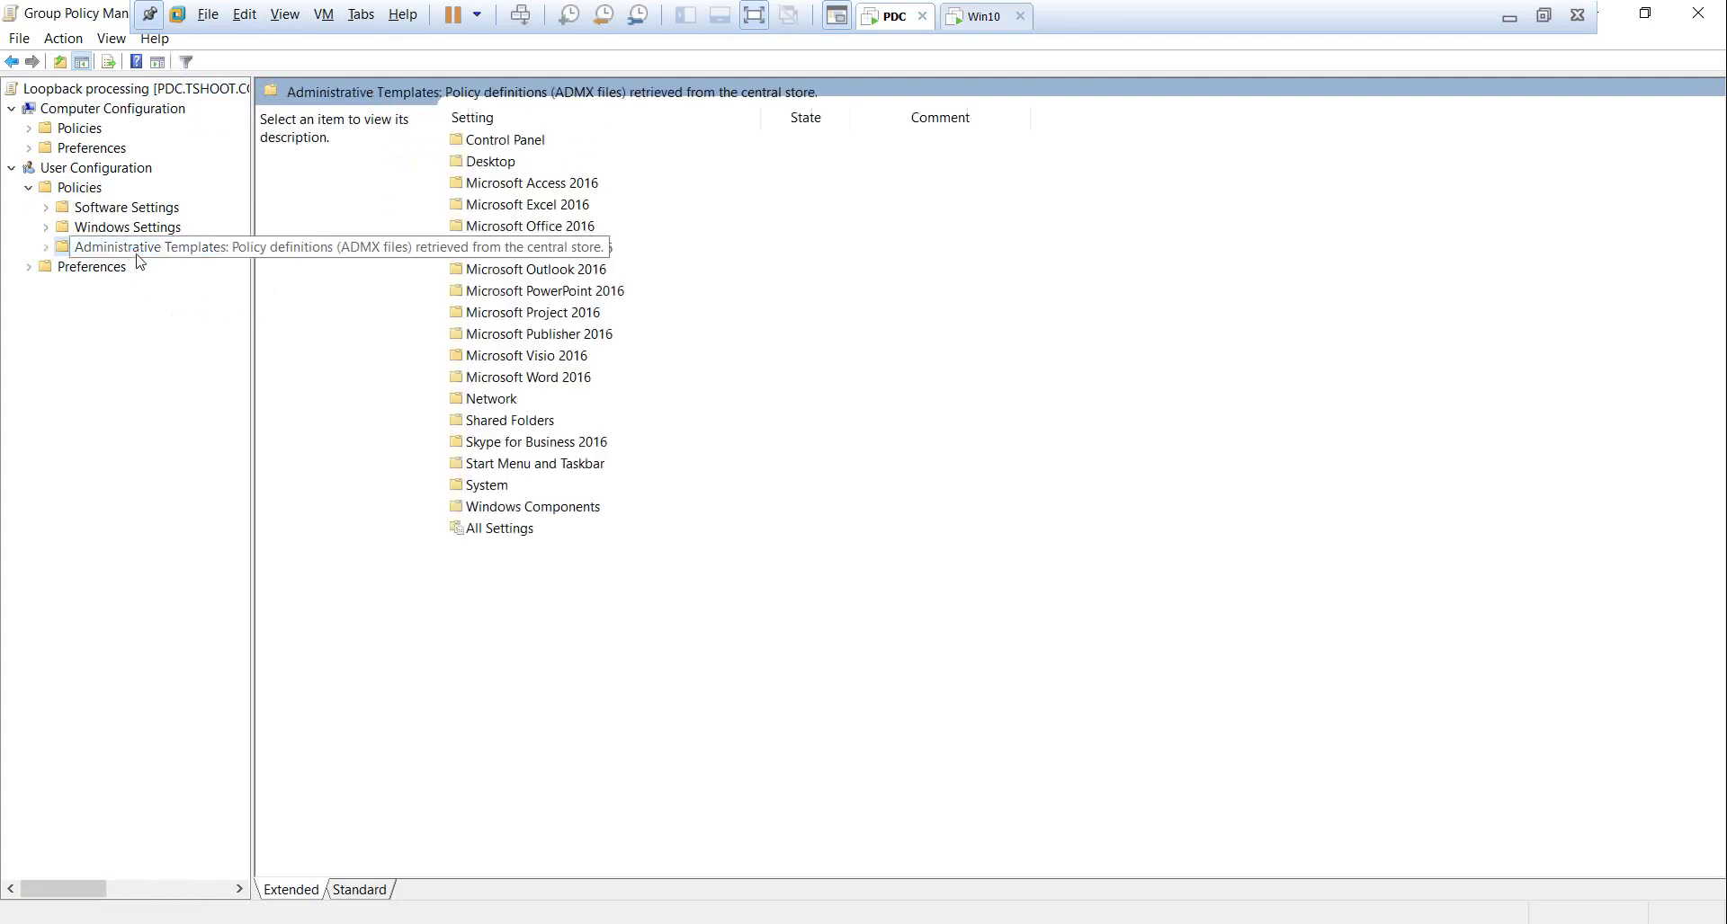
{"action": "double_click", "coordinate": [496, 486]}
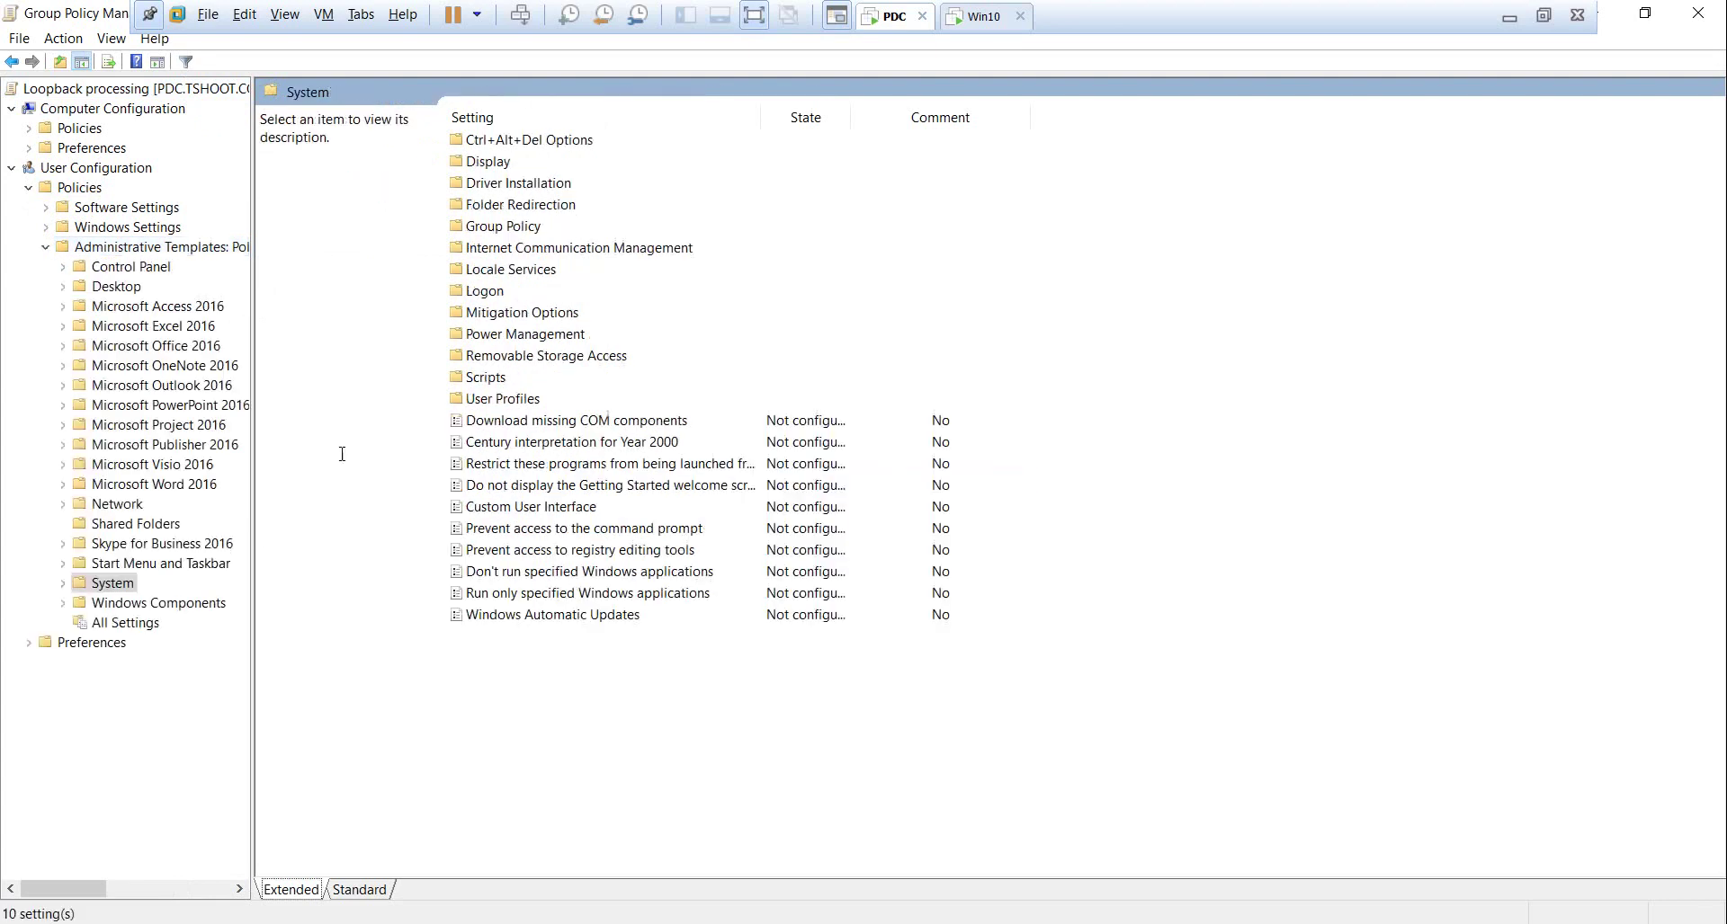
{"action": "right_click", "coordinate": [140, 590]}
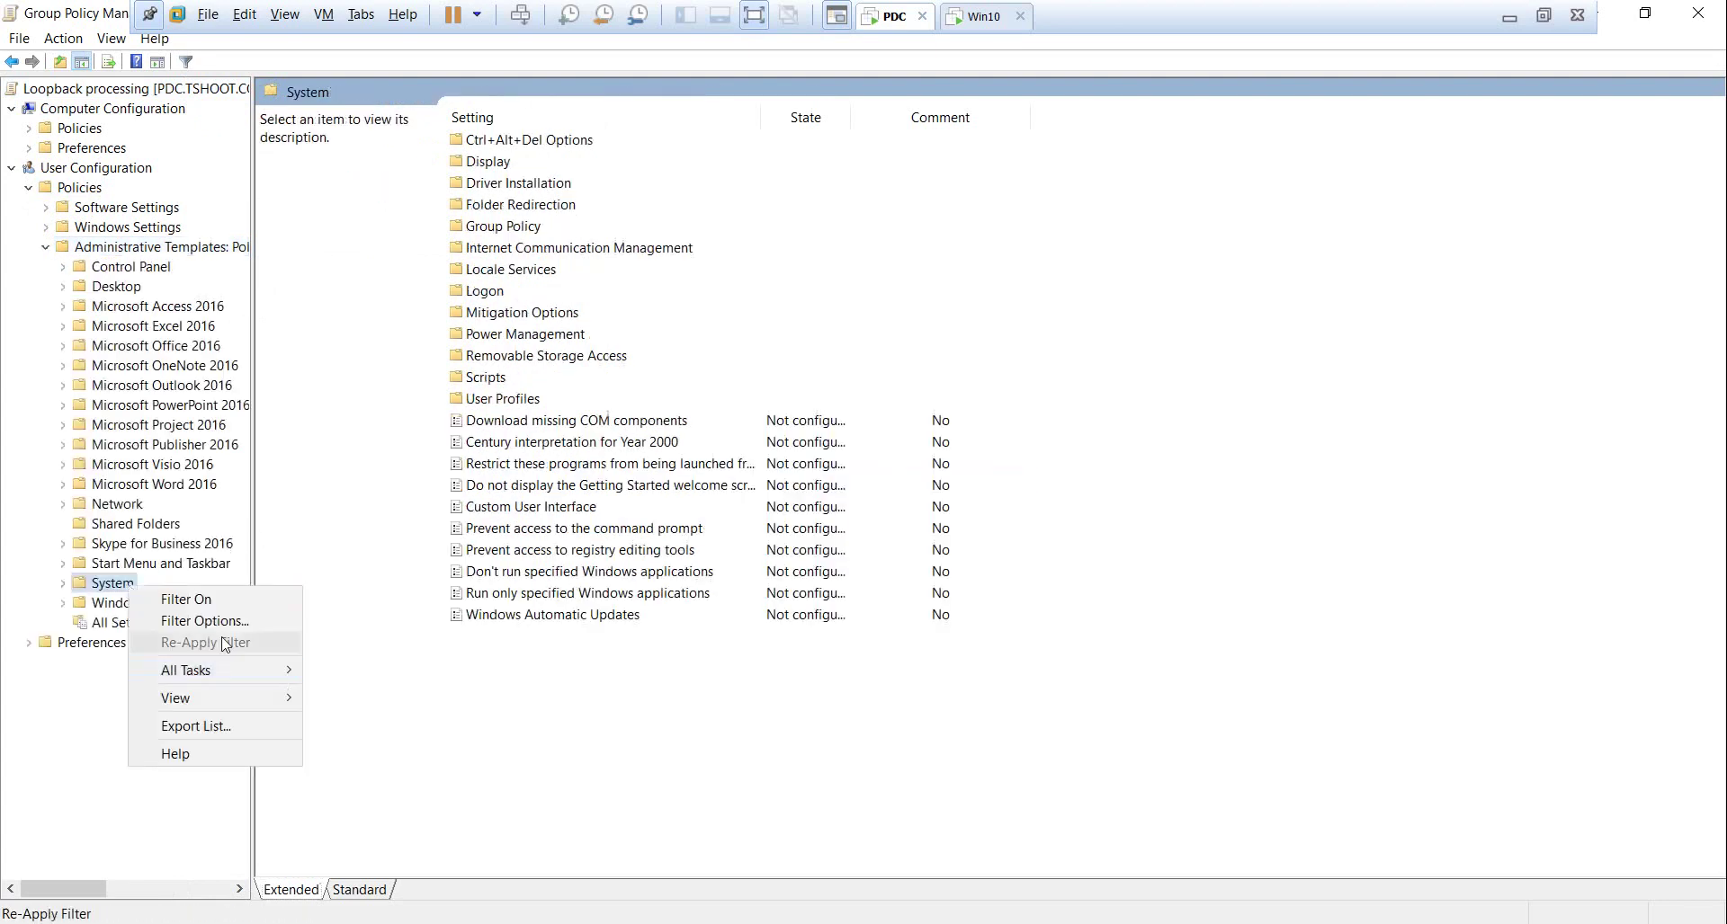
{"action": "left_click", "coordinate": [205, 621]}
{"action": "double_click", "coordinate": [769, 423]}
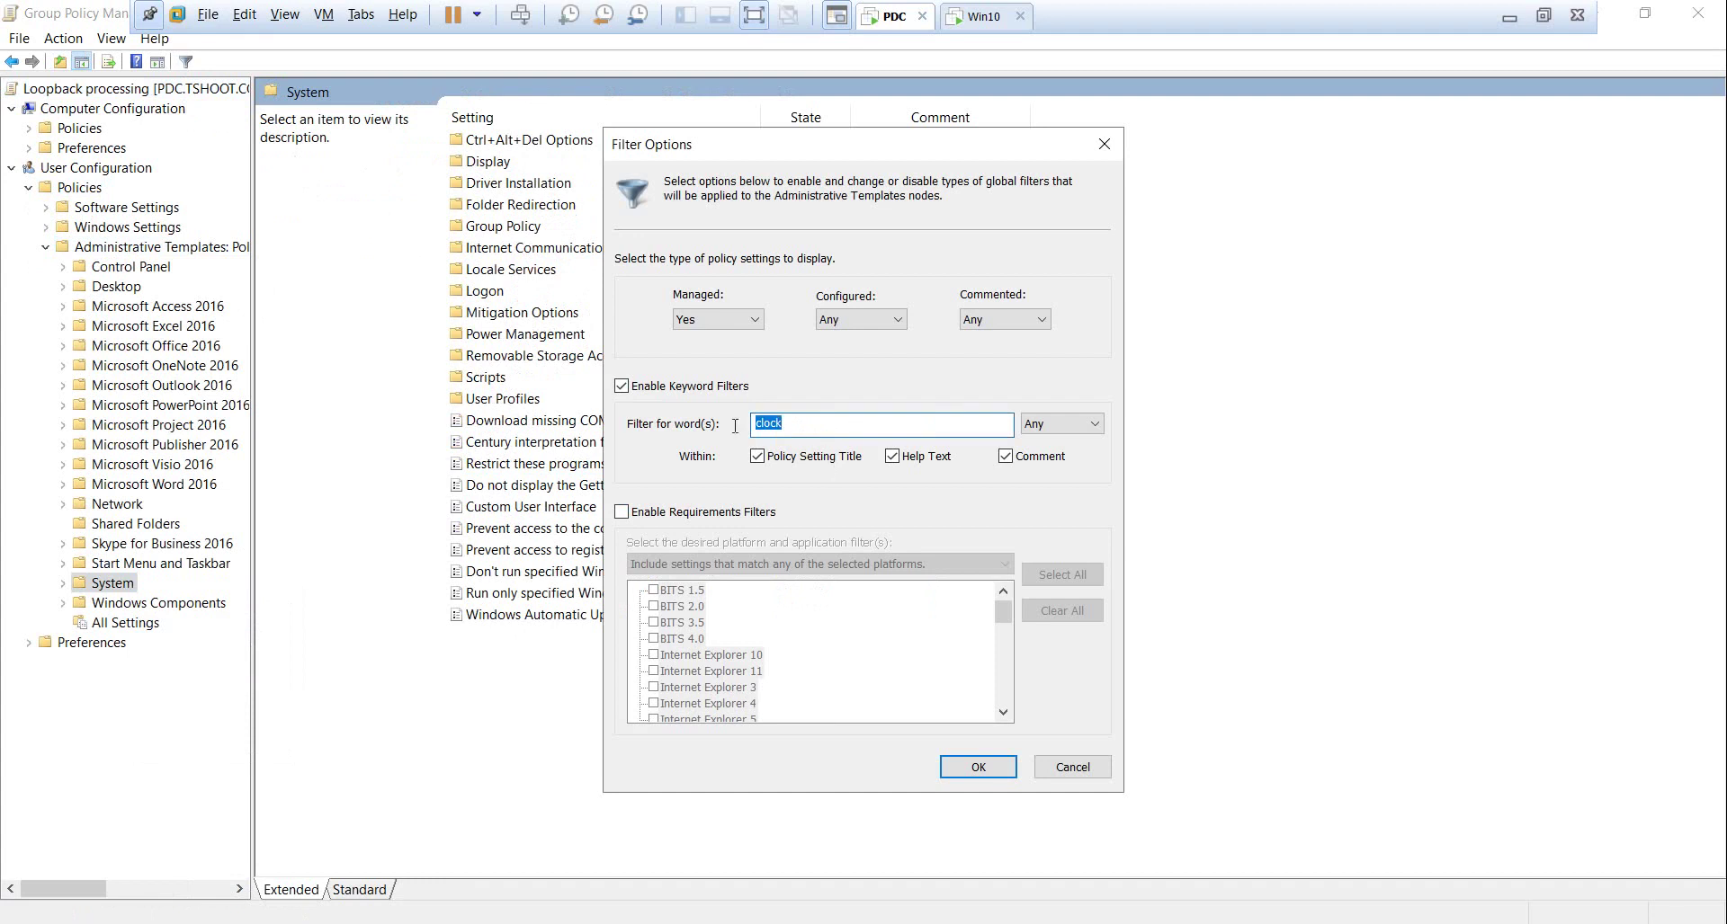
{"action": "key", "text": "BackSpace"}
{"action": "type", "text": "loopback"}
{"action": "left_click", "coordinate": [979, 766]}
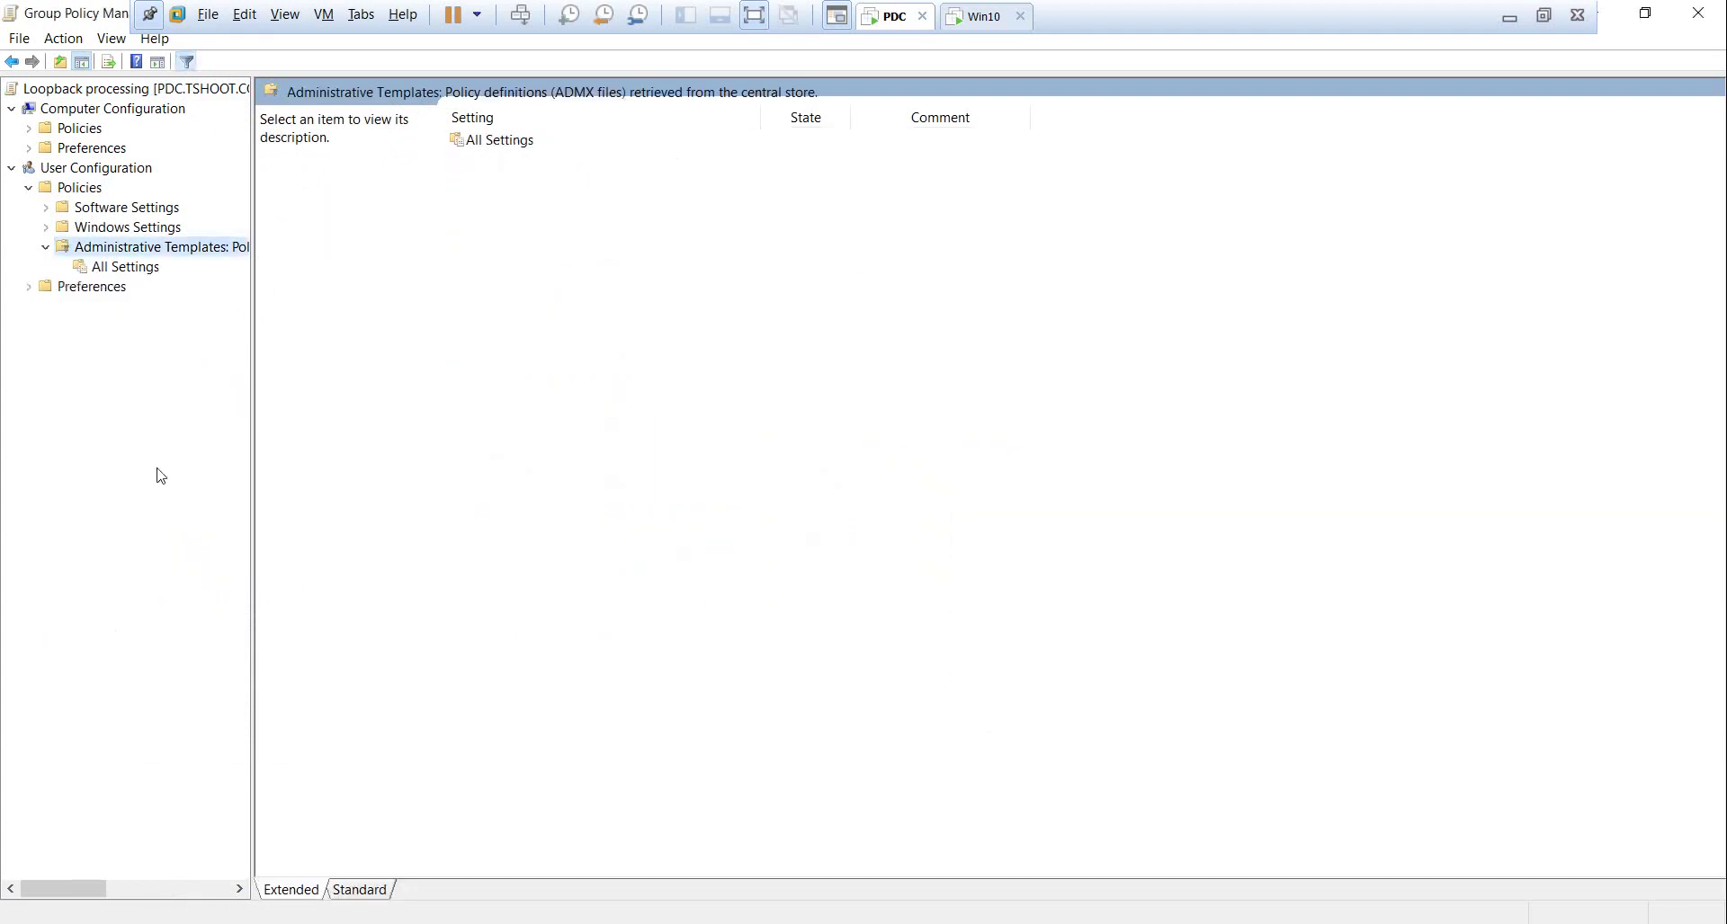
Review the filtered All Settings list under User Configuration and check its keyword filter options without changing them
{"action": "left_click", "coordinate": [115, 269]}
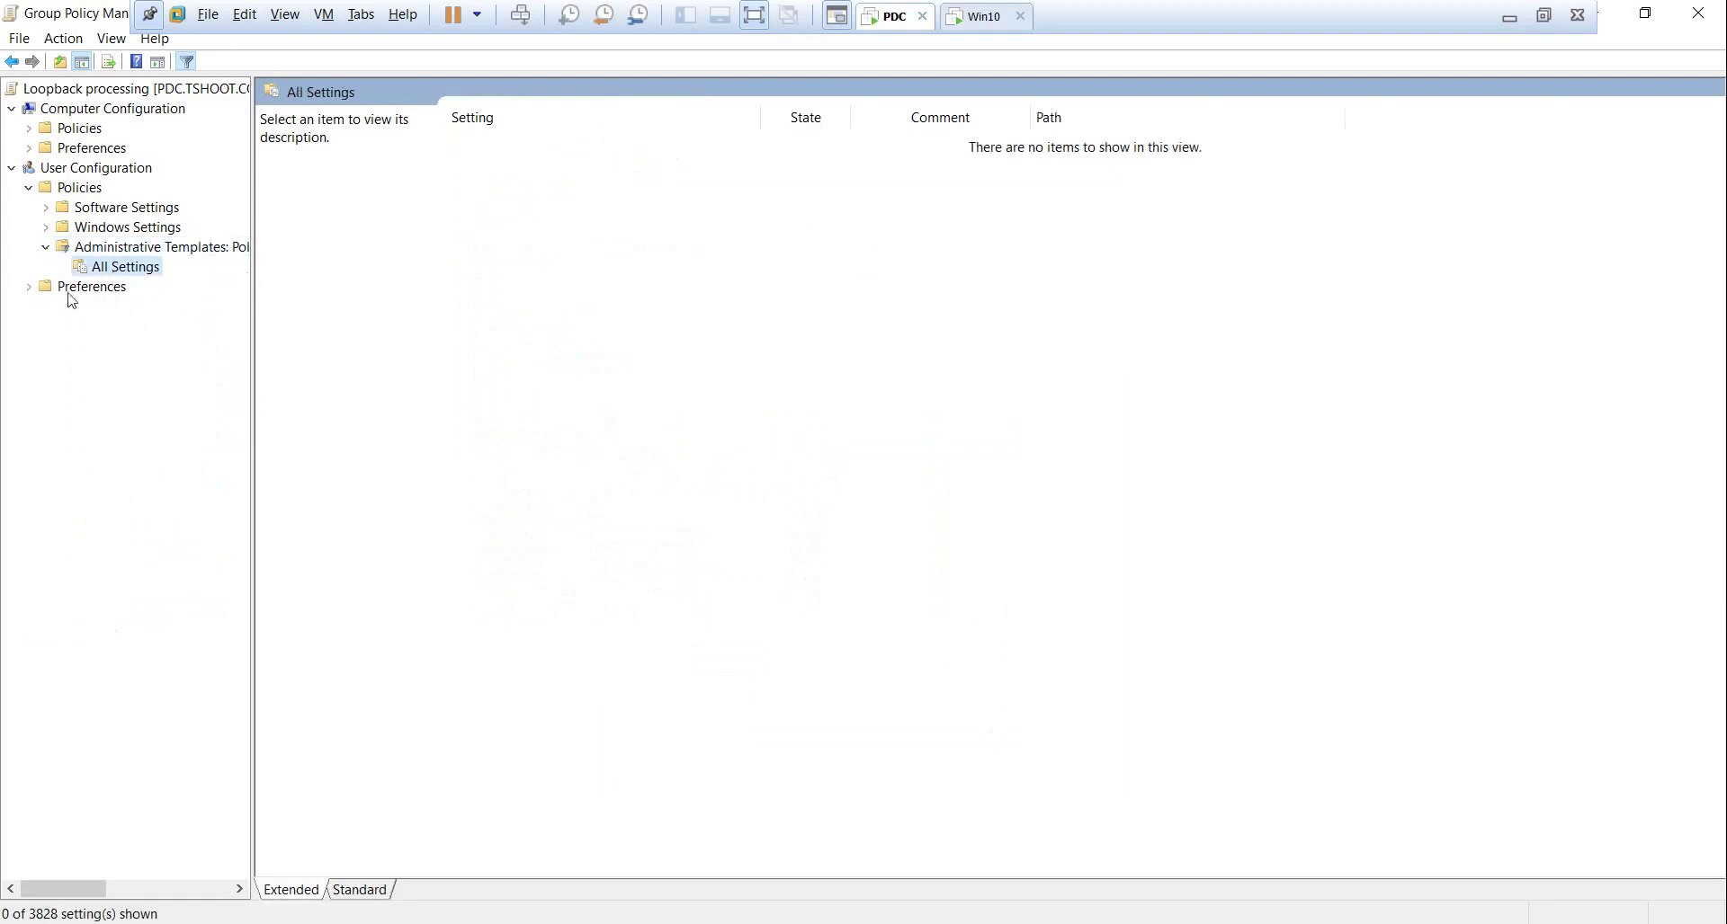
{"action": "left_click", "coordinate": [104, 252]}
{"action": "left_click", "coordinate": [130, 267]}
{"action": "right_click", "coordinate": [127, 273]}
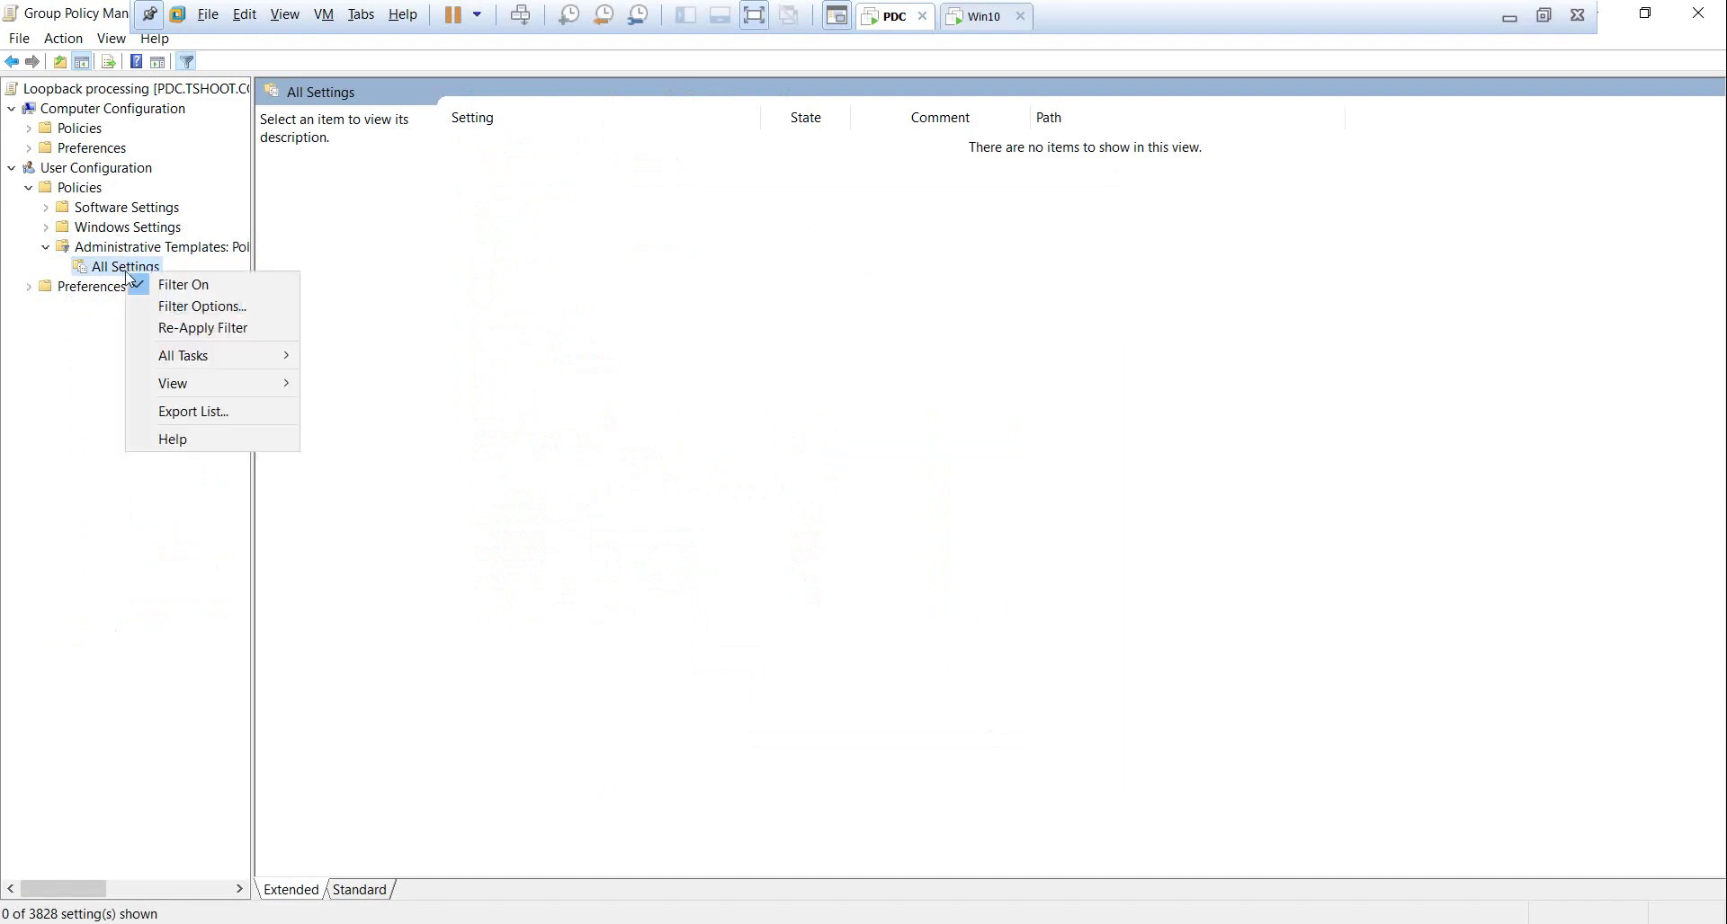
{"action": "left_click", "coordinate": [210, 306]}
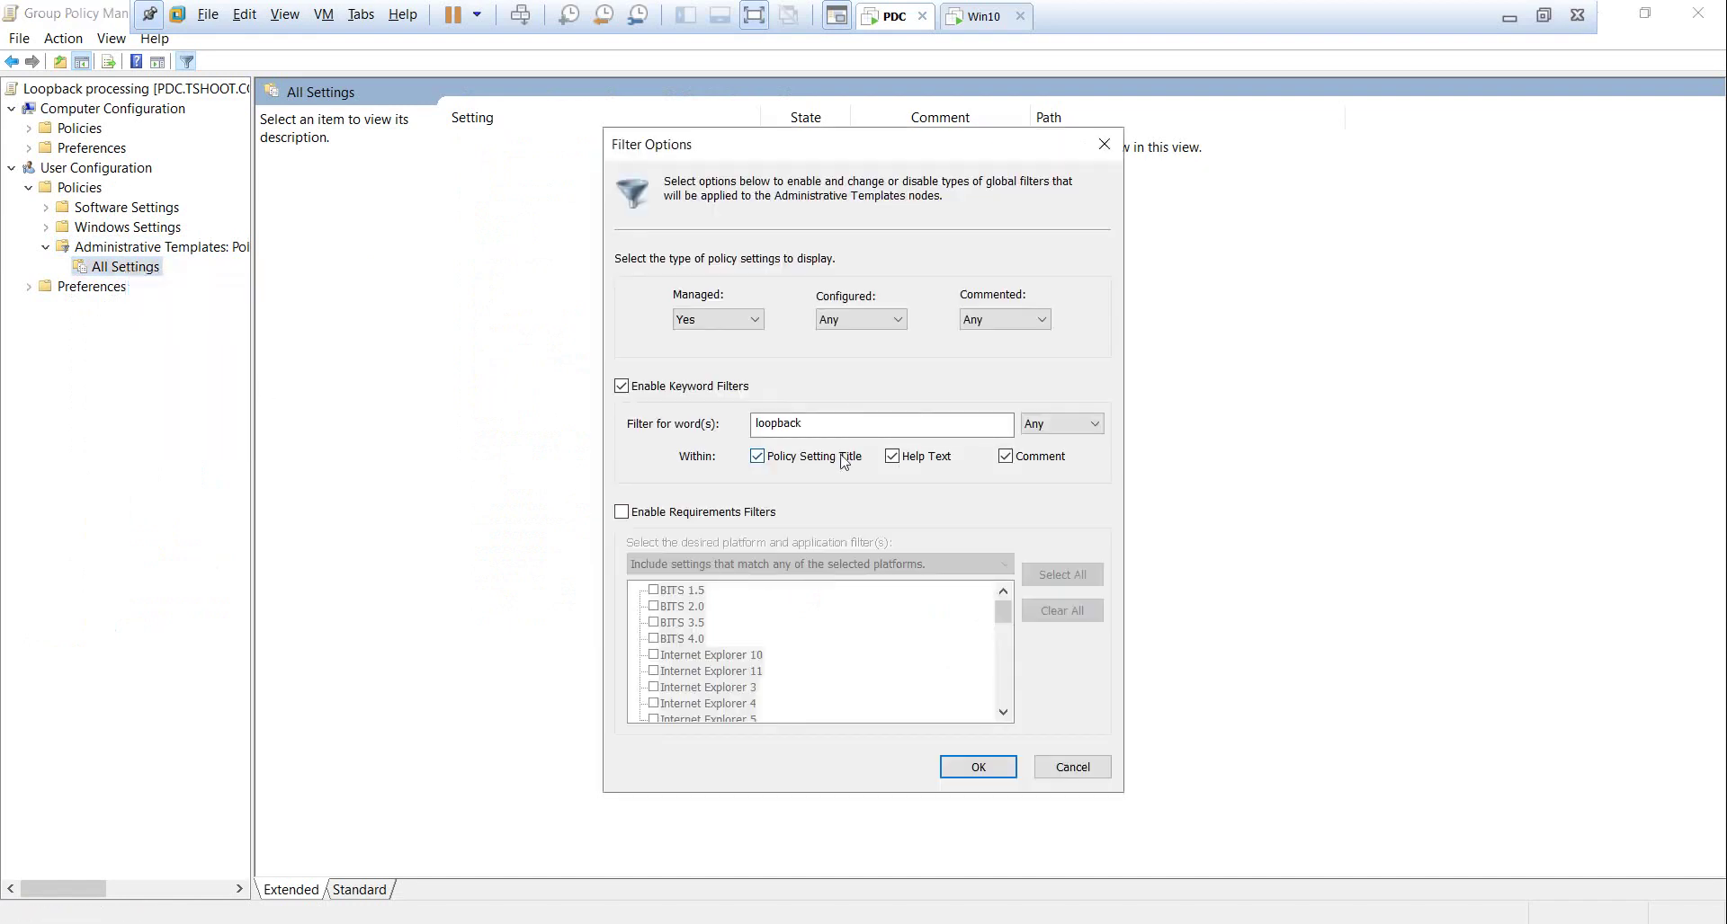
{"action": "left_click_drag", "start_coordinate": [849, 423], "coordinate": [743, 439]}
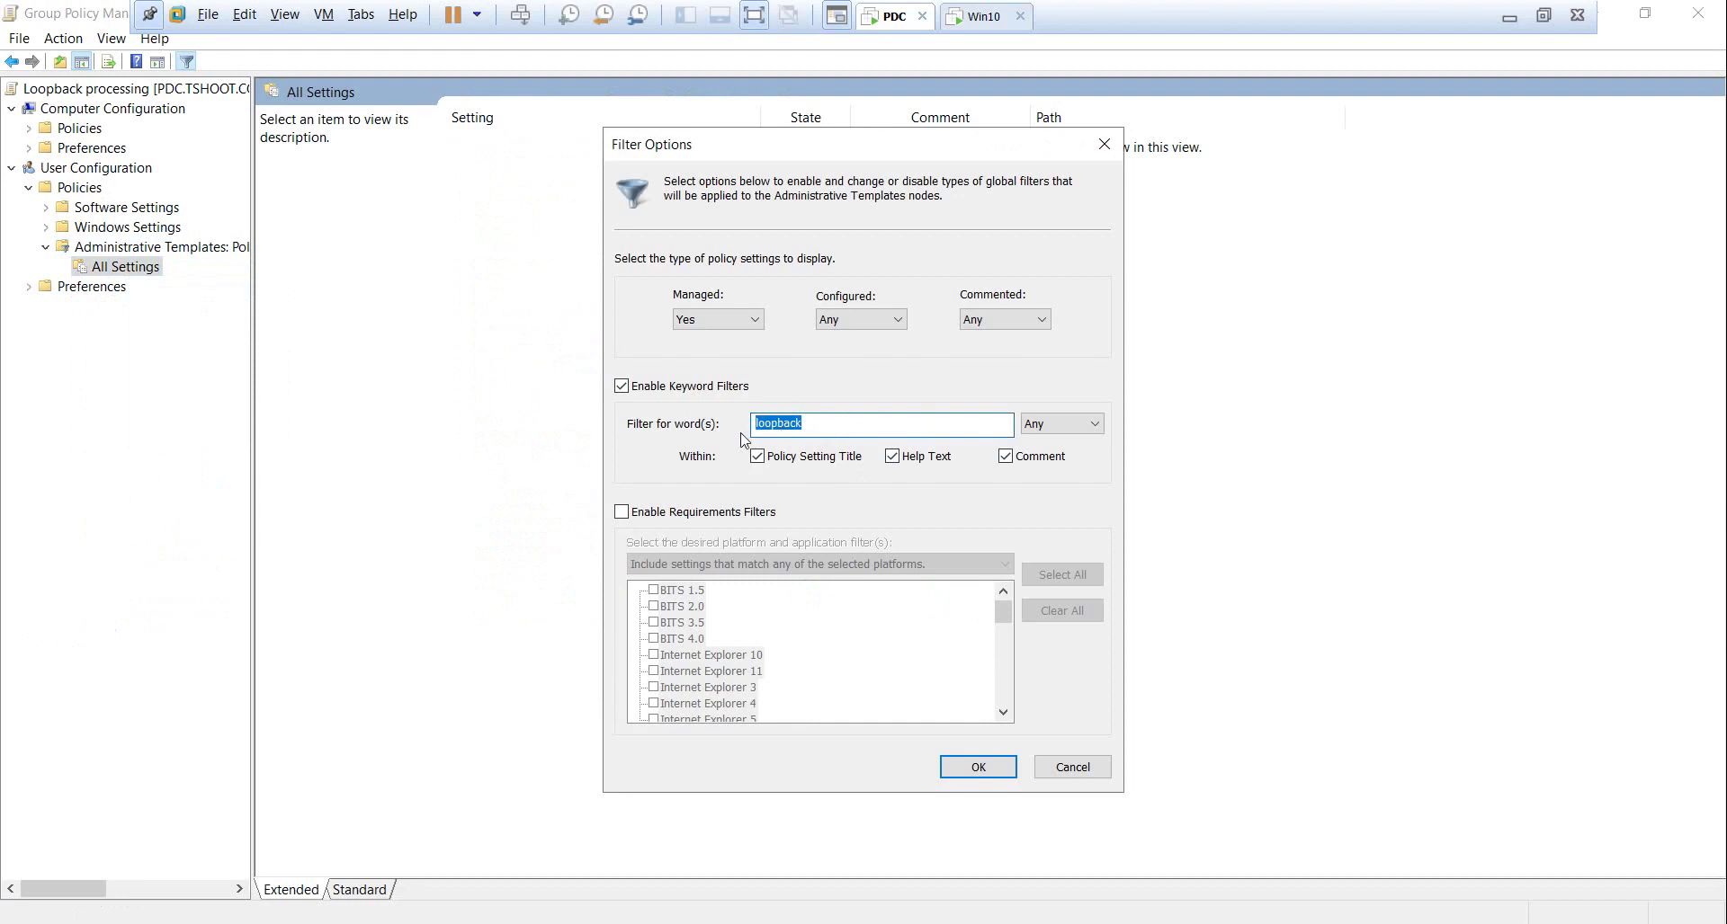
{"action": "left_click", "coordinate": [1067, 771]}
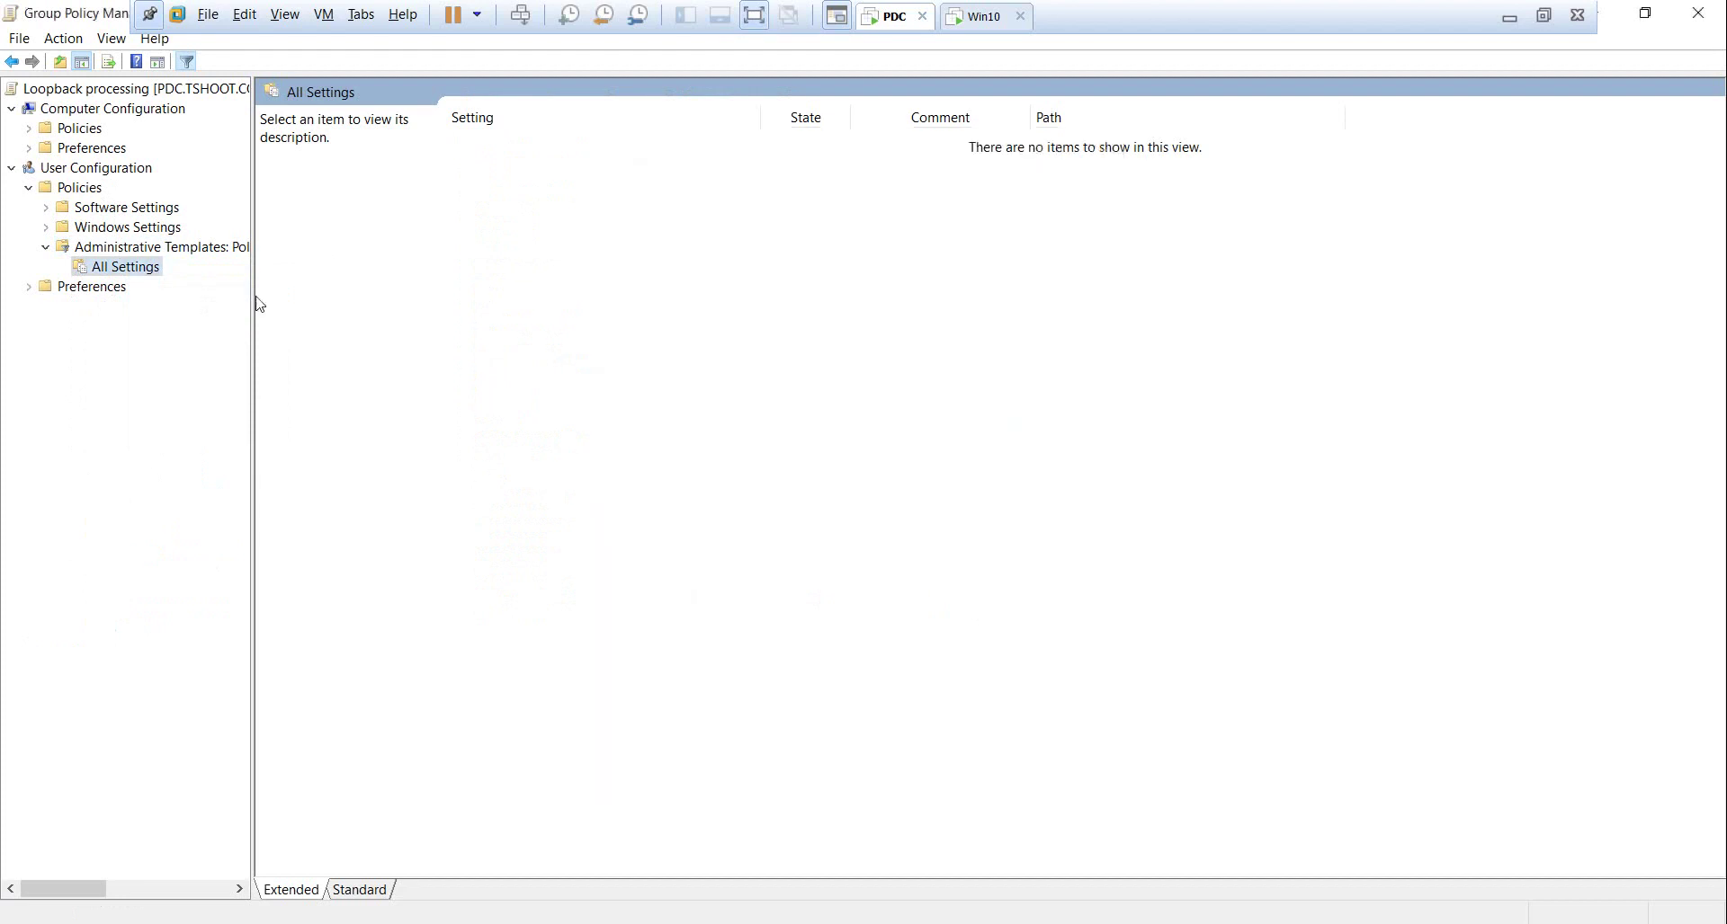
Expand Administrative Templates under the Computer Configuration policies and select its System folder, leaving that folder collapsed
{"action": "left_click", "coordinate": [81, 148]}
{"action": "left_click", "coordinate": [77, 128]}
{"action": "left_click", "coordinate": [30, 129]}
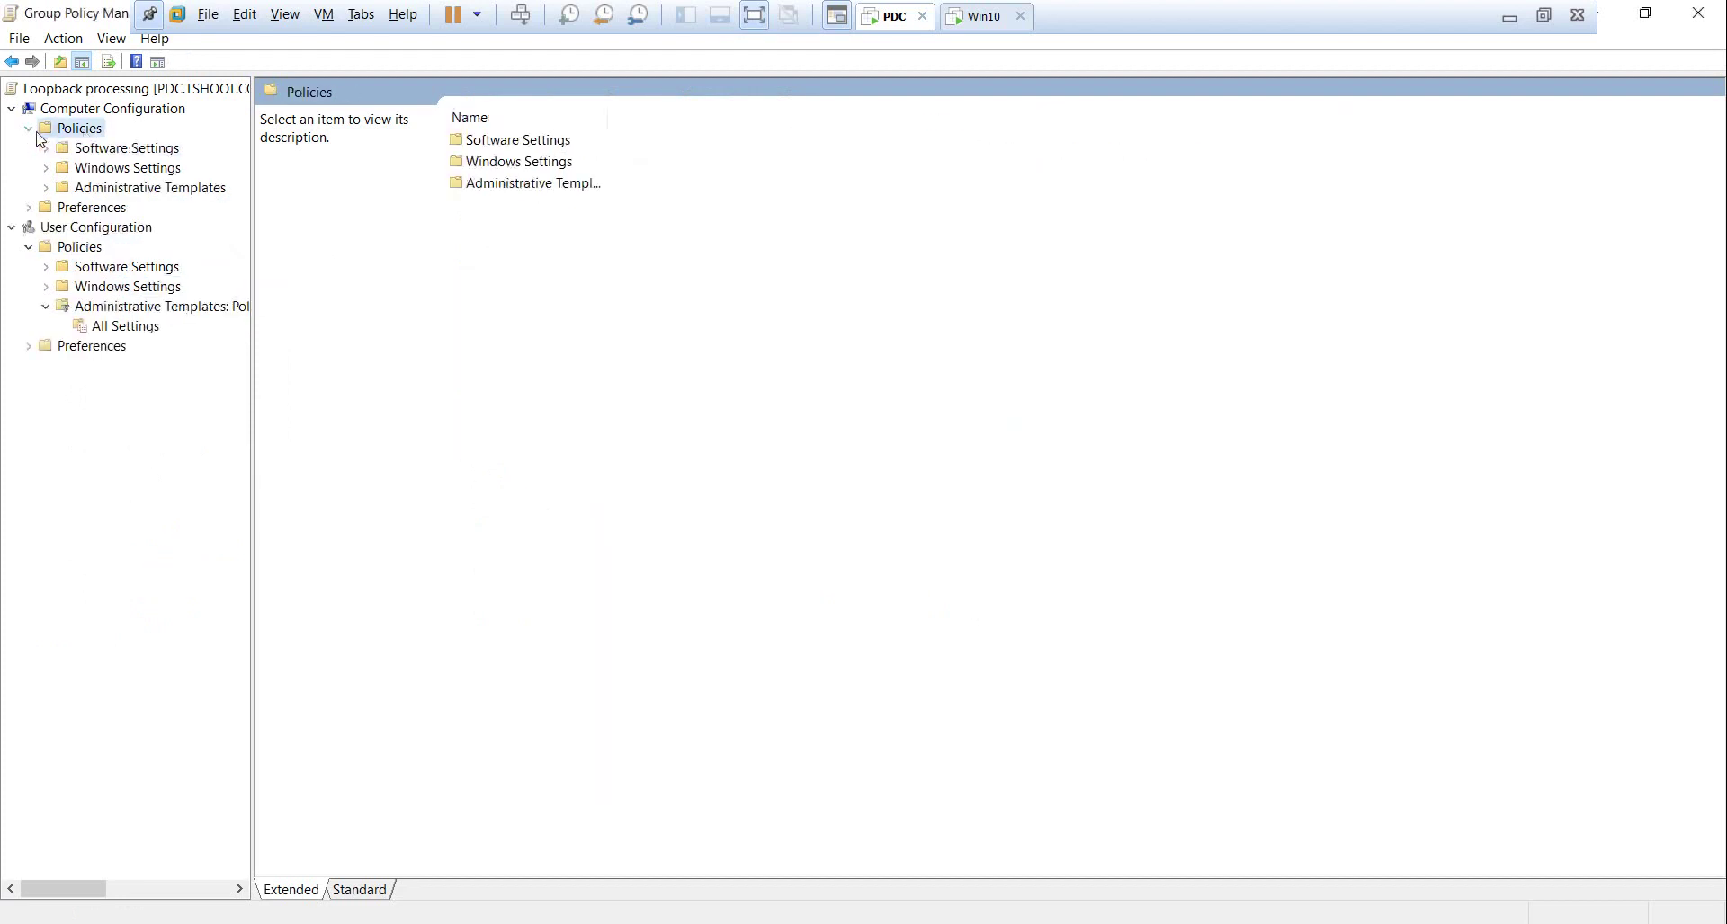
{"action": "left_click", "coordinate": [123, 188]}
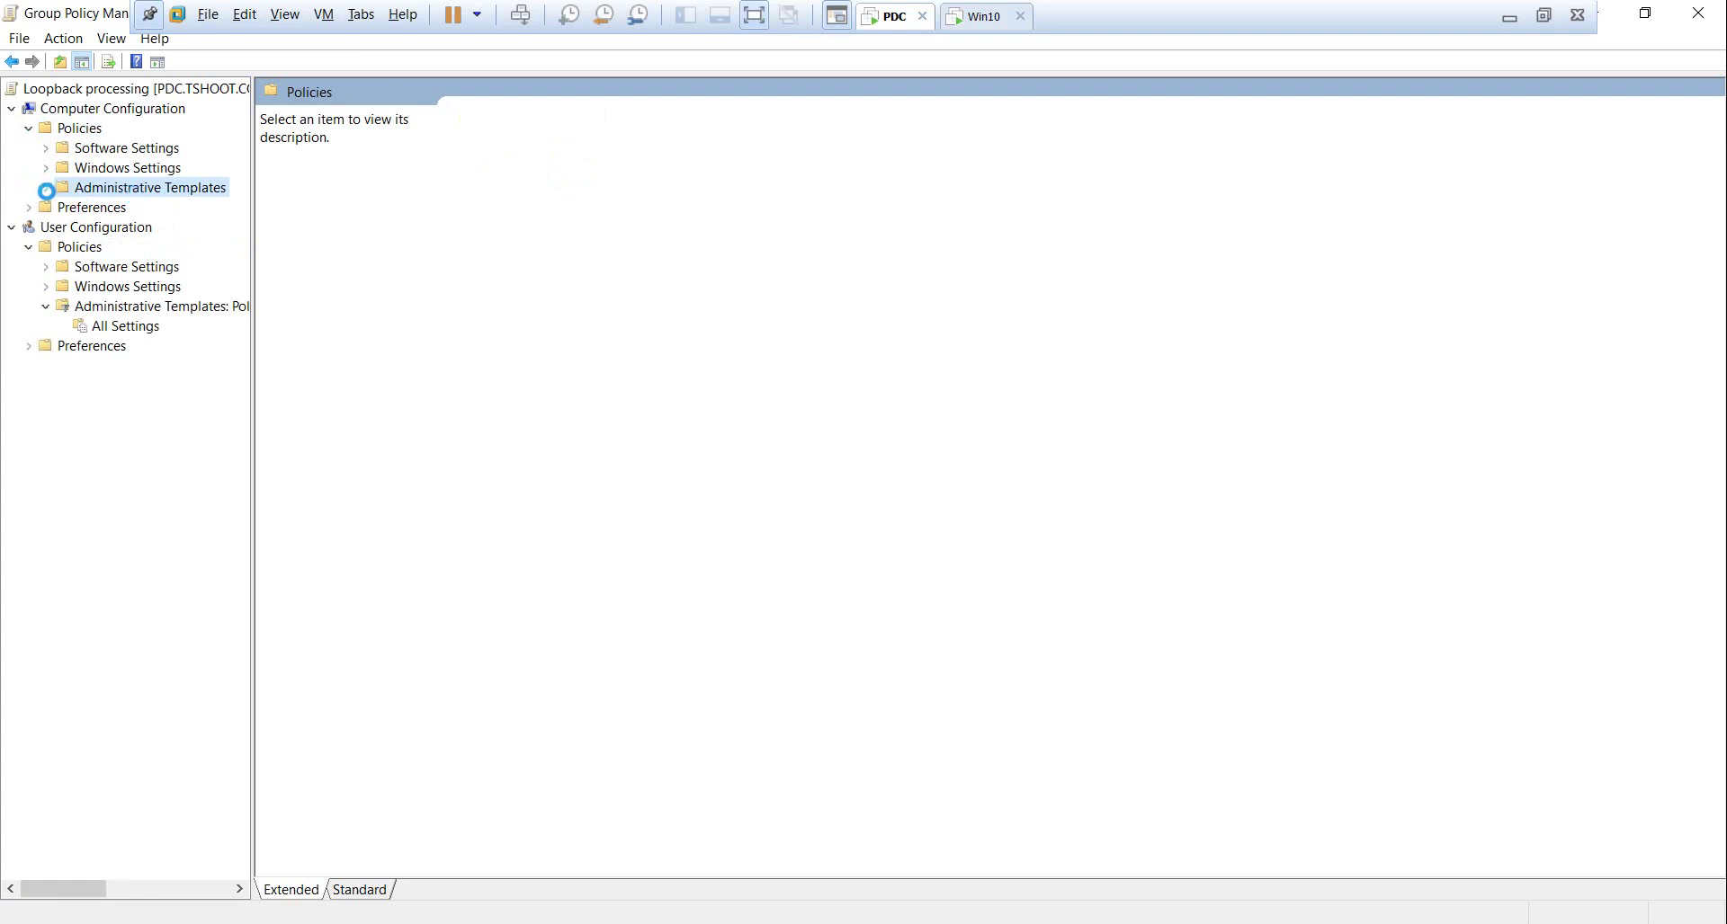
{"action": "left_click", "coordinate": [46, 191]}
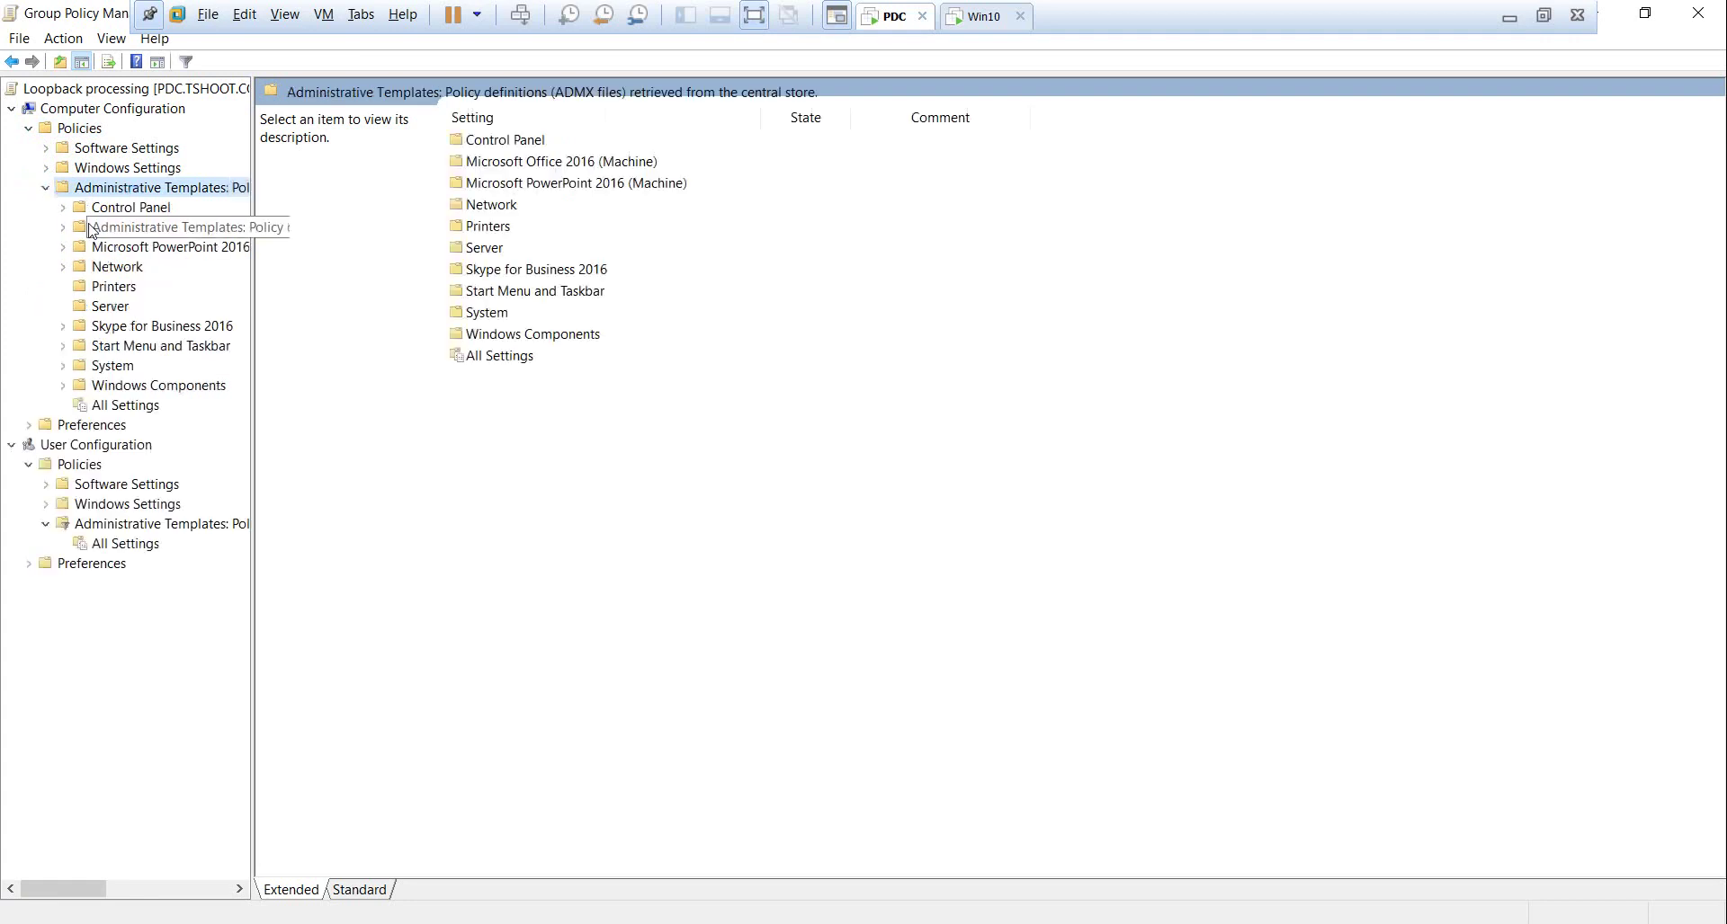
{"action": "double_click", "coordinate": [121, 370]}
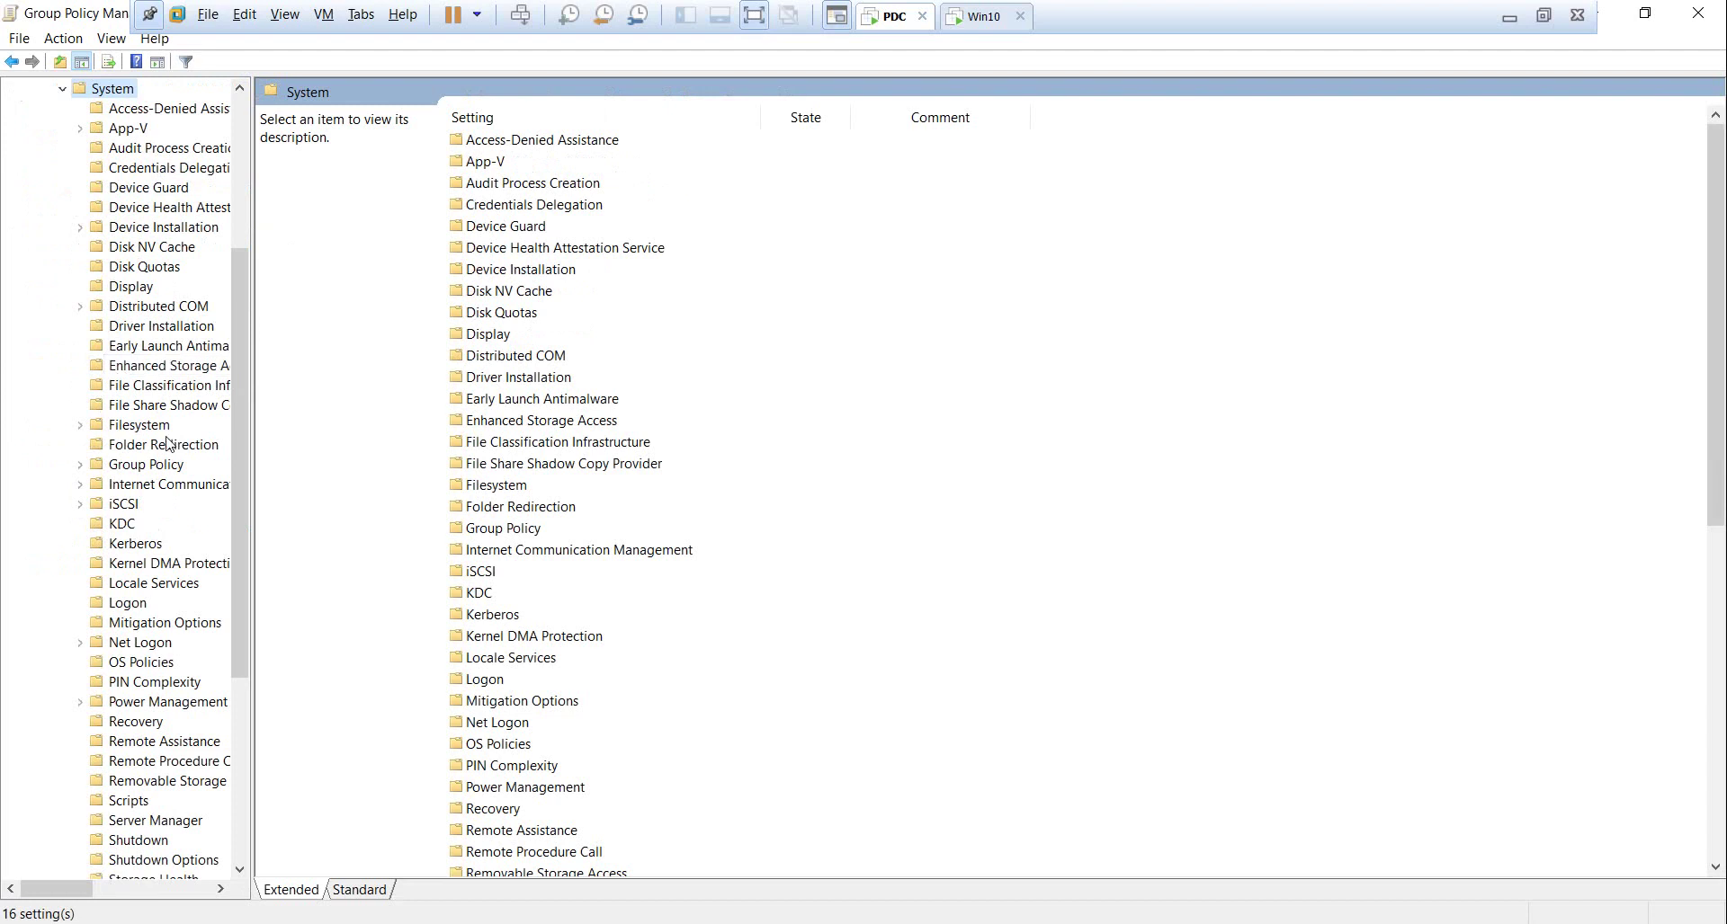
{"action": "left_click", "coordinate": [63, 88]}
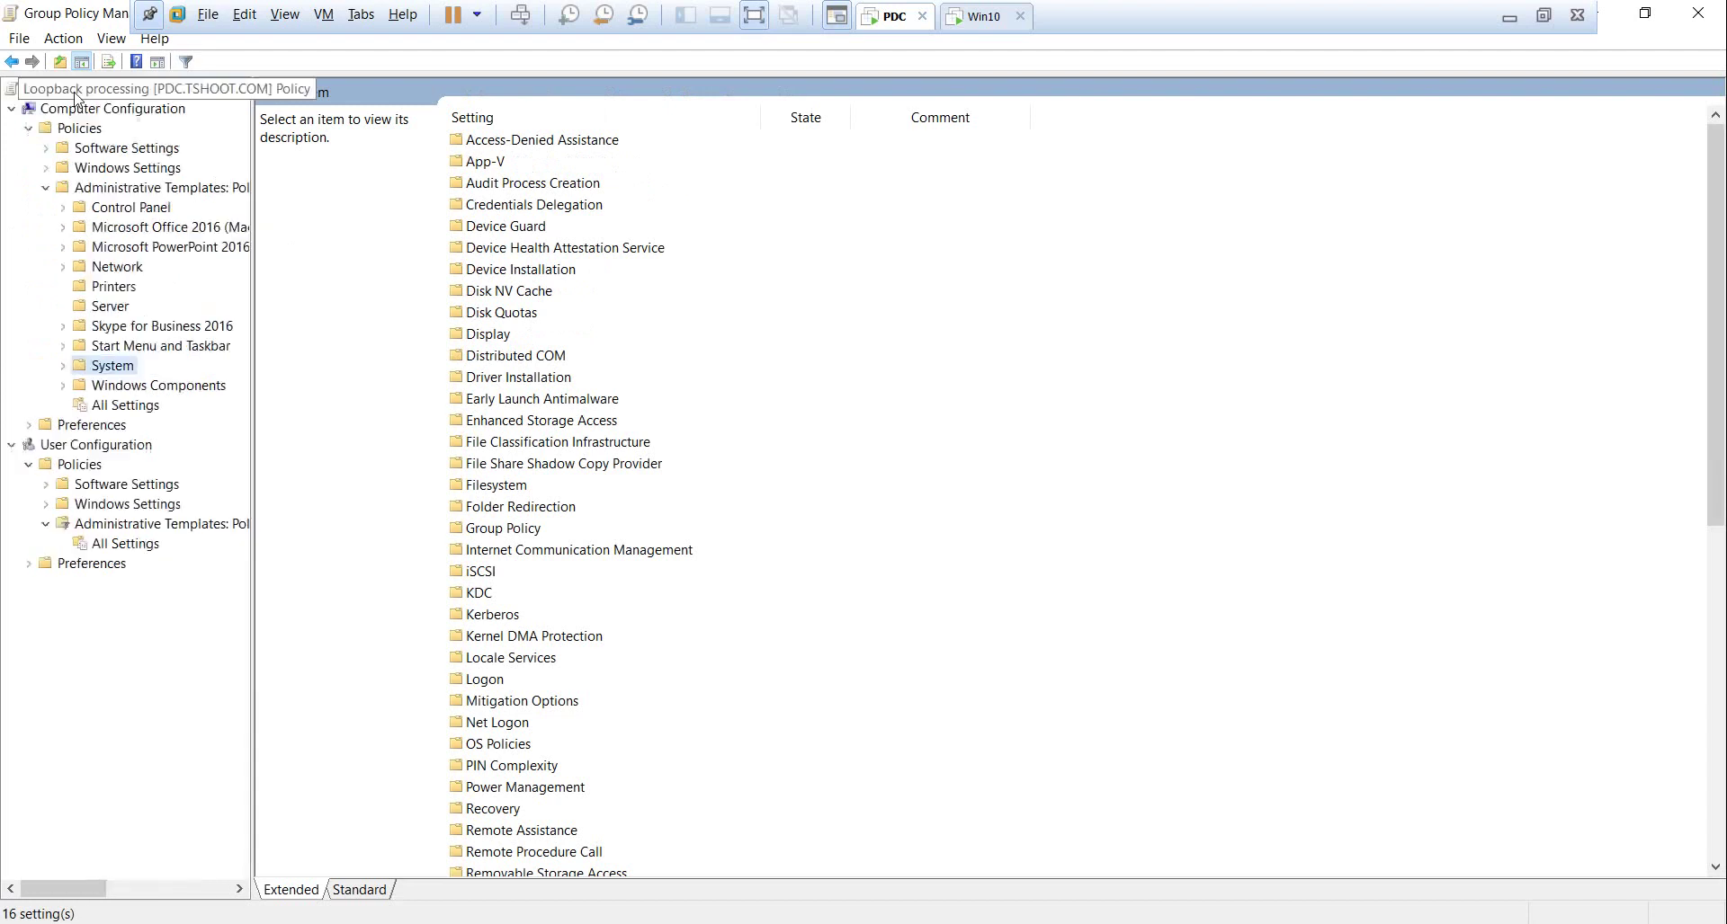
Turn on the existing filter for the Computer Configuration templates and view the filtered All Settings list
{"action": "right_click", "coordinate": [125, 370]}
{"action": "left_click", "coordinate": [228, 386]}
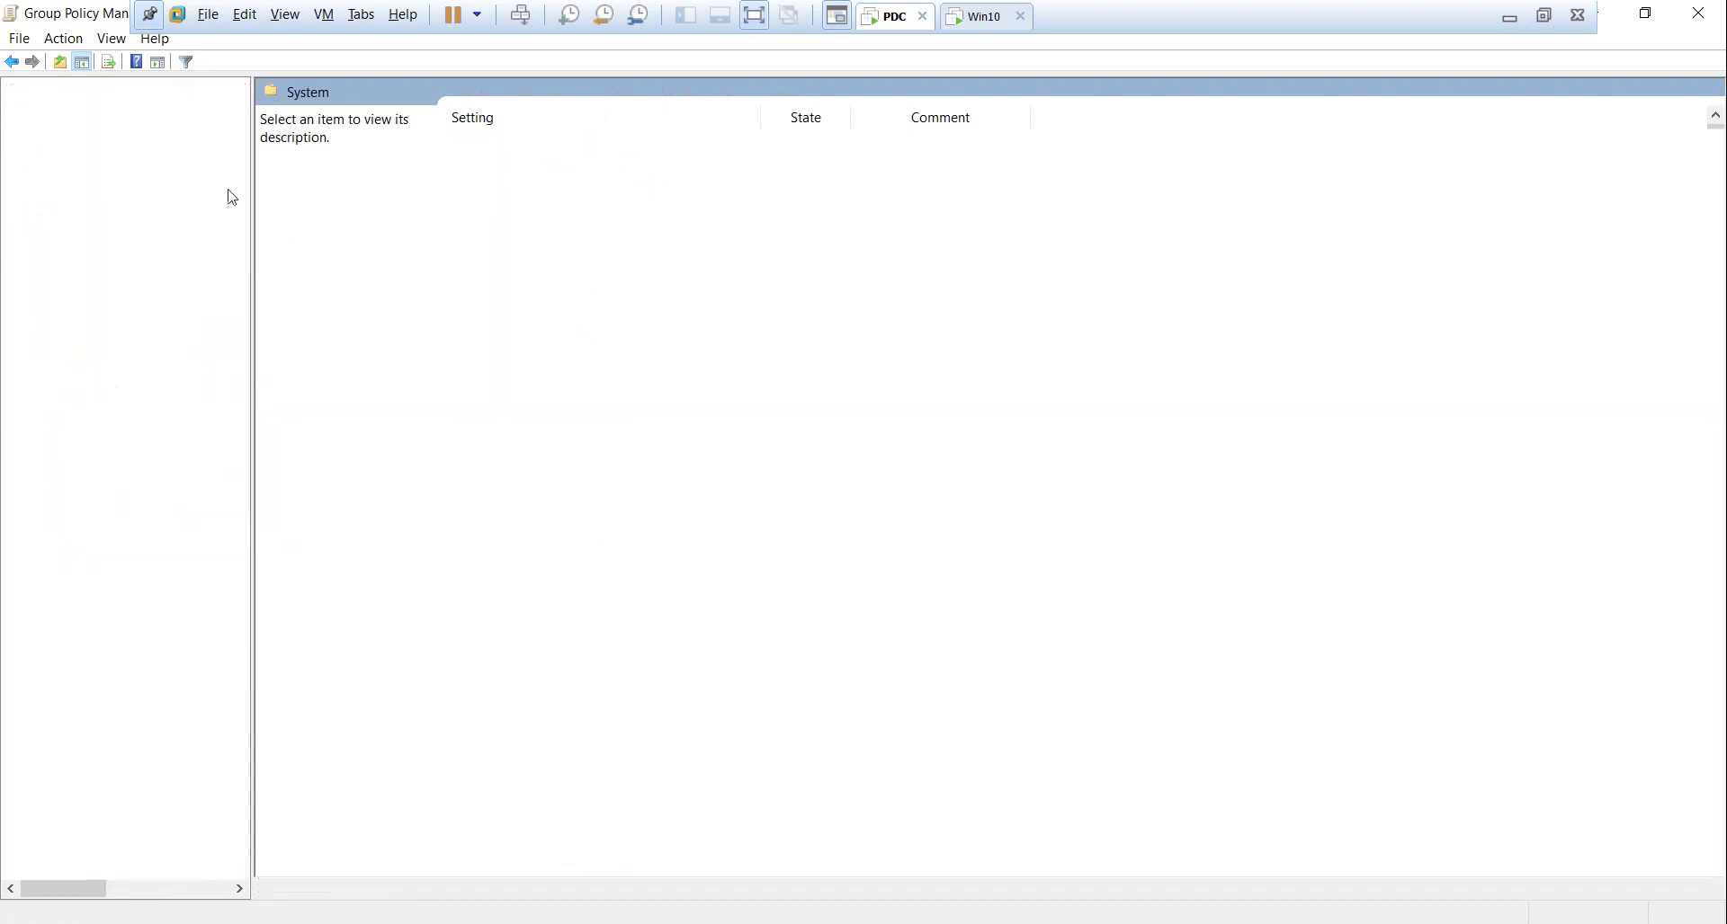
{"action": "left_click", "coordinate": [125, 205]}
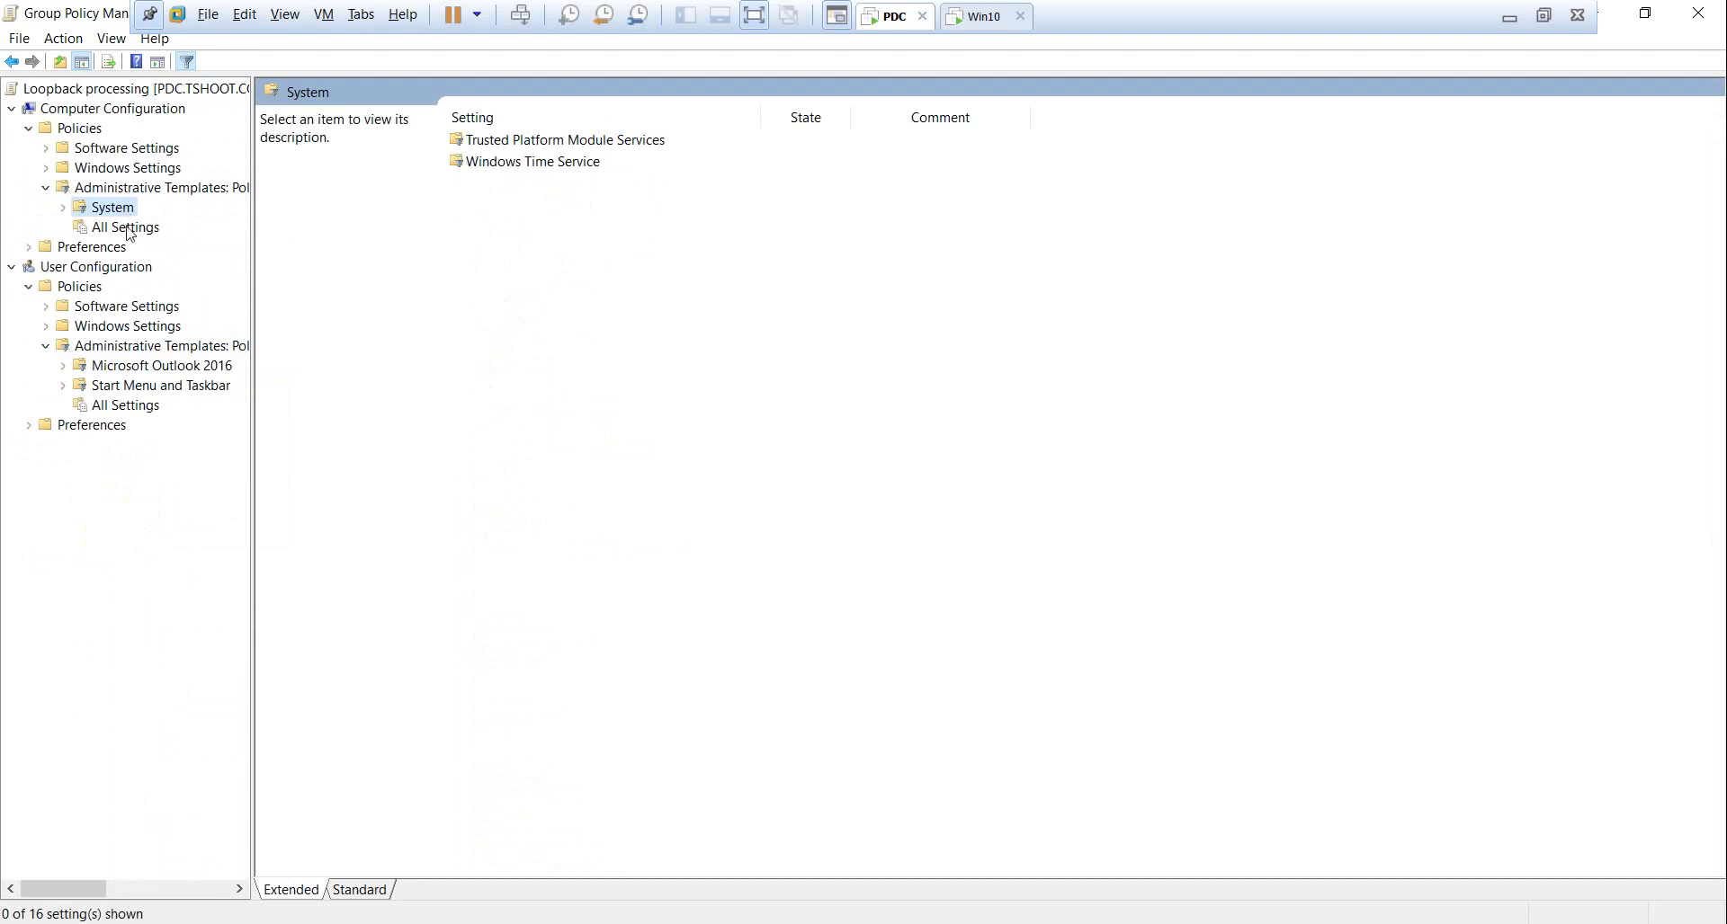
{"action": "left_click", "coordinate": [130, 229]}
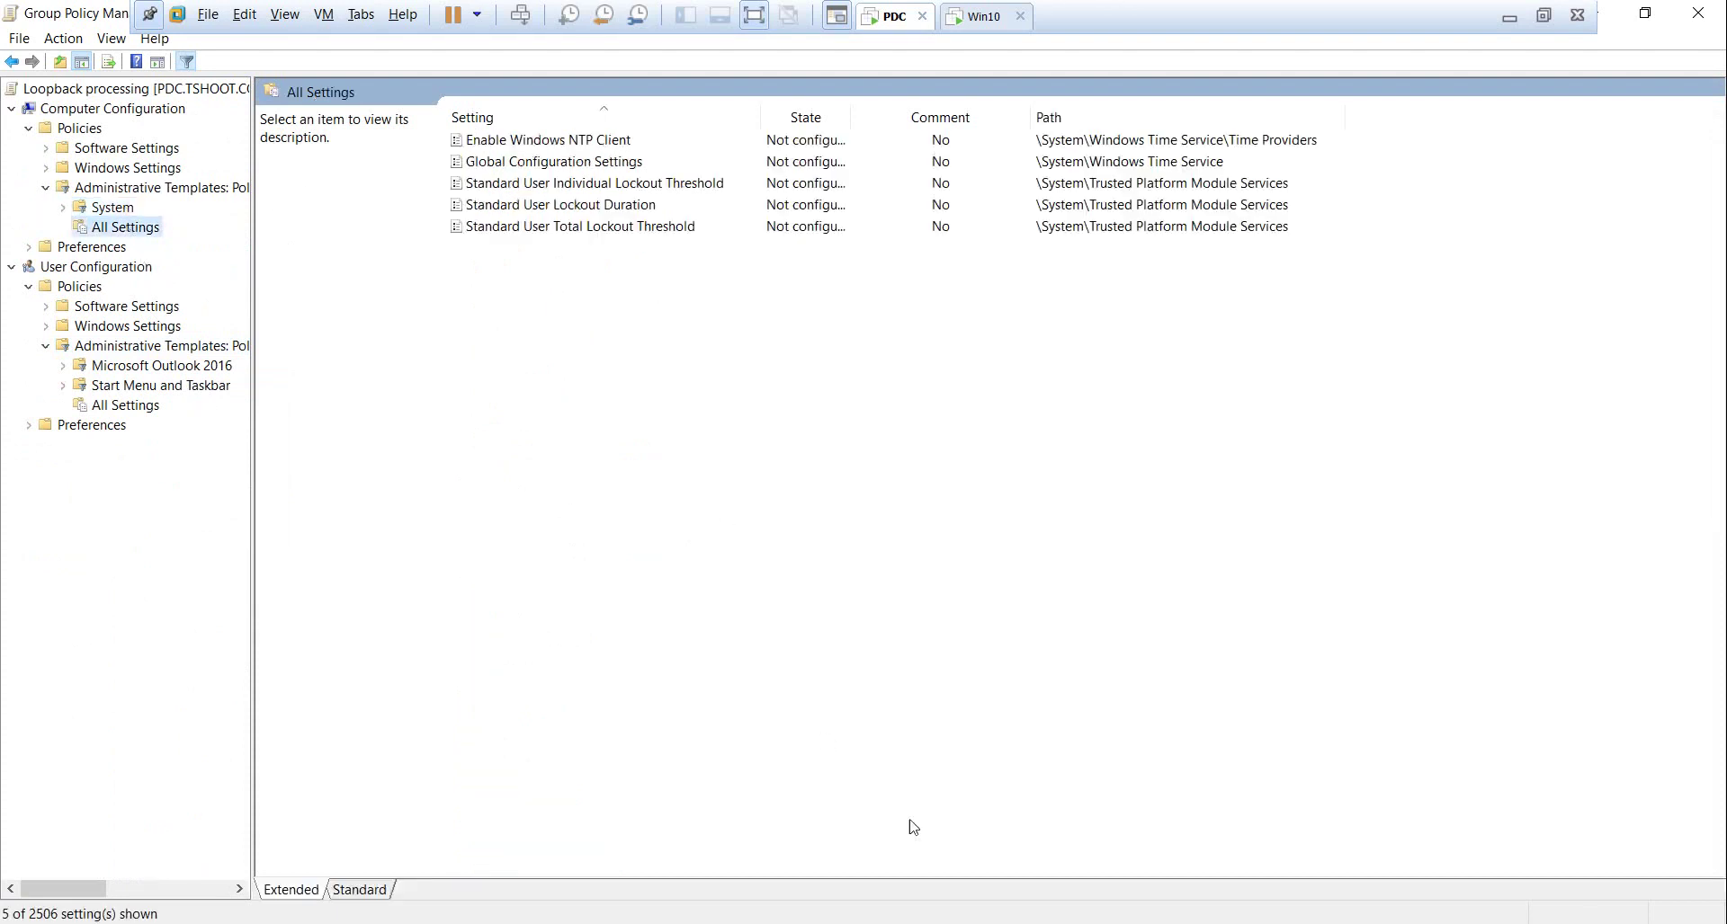
Change the keyword filter on the computer System templates from "clock" to "loopback" and show the filtered All Settings list
{"action": "left_click", "coordinate": [112, 208]}
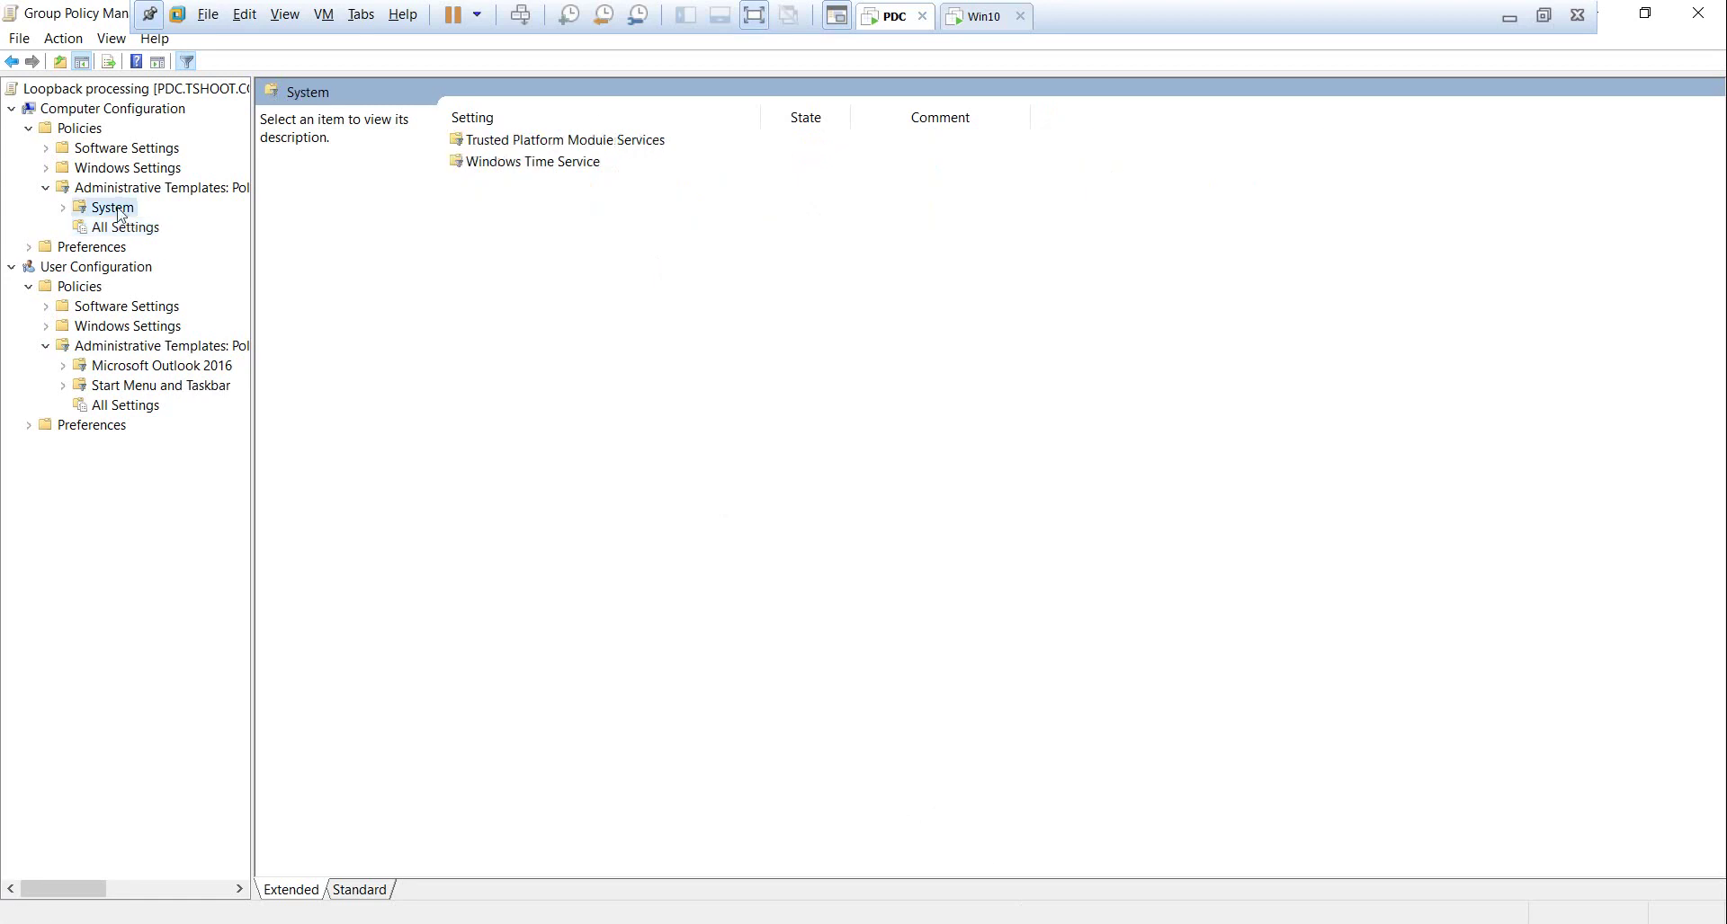
{"action": "right_click", "coordinate": [122, 211]}
{"action": "left_click", "coordinate": [223, 252]}
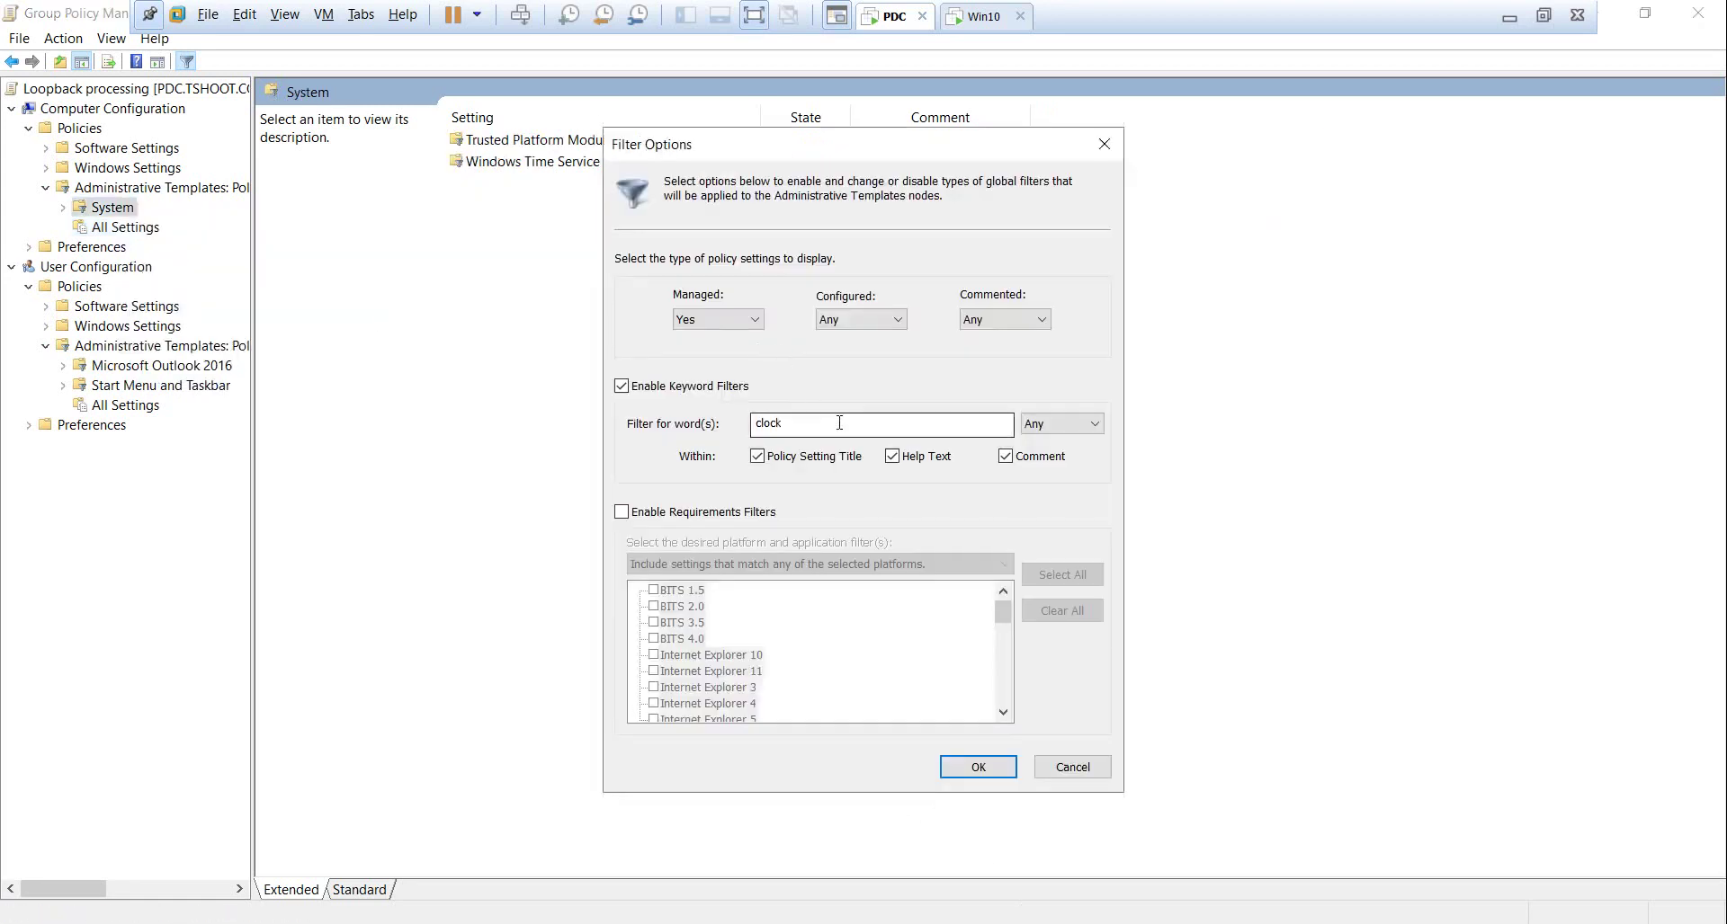
{"action": "left_click_drag", "start_coordinate": [782, 424], "coordinate": [722, 428]}
{"action": "key", "text": "BackSpace"}
{"action": "left_click", "coordinate": [977, 770]}
{"action": "left_click", "coordinate": [149, 229]}
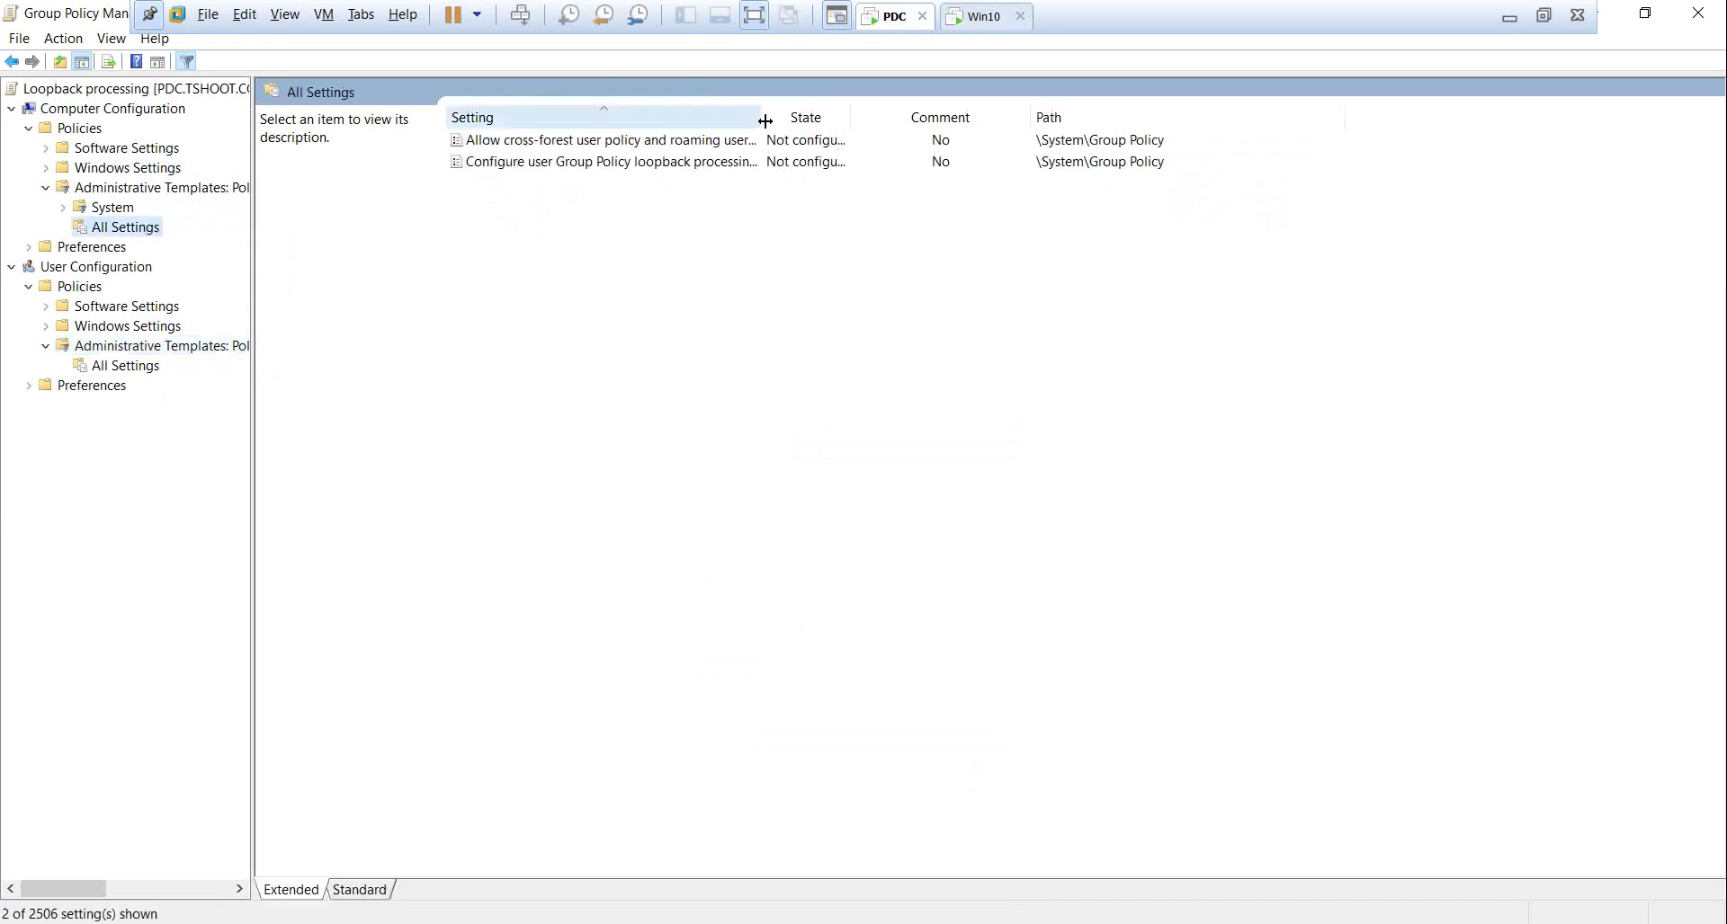
Open the Configure user Group Policy loopback processing mode setting, enlarge its window and read how user settings apply by default
{"action": "left_click_drag", "start_coordinate": [761, 118], "coordinate": [850, 117]}
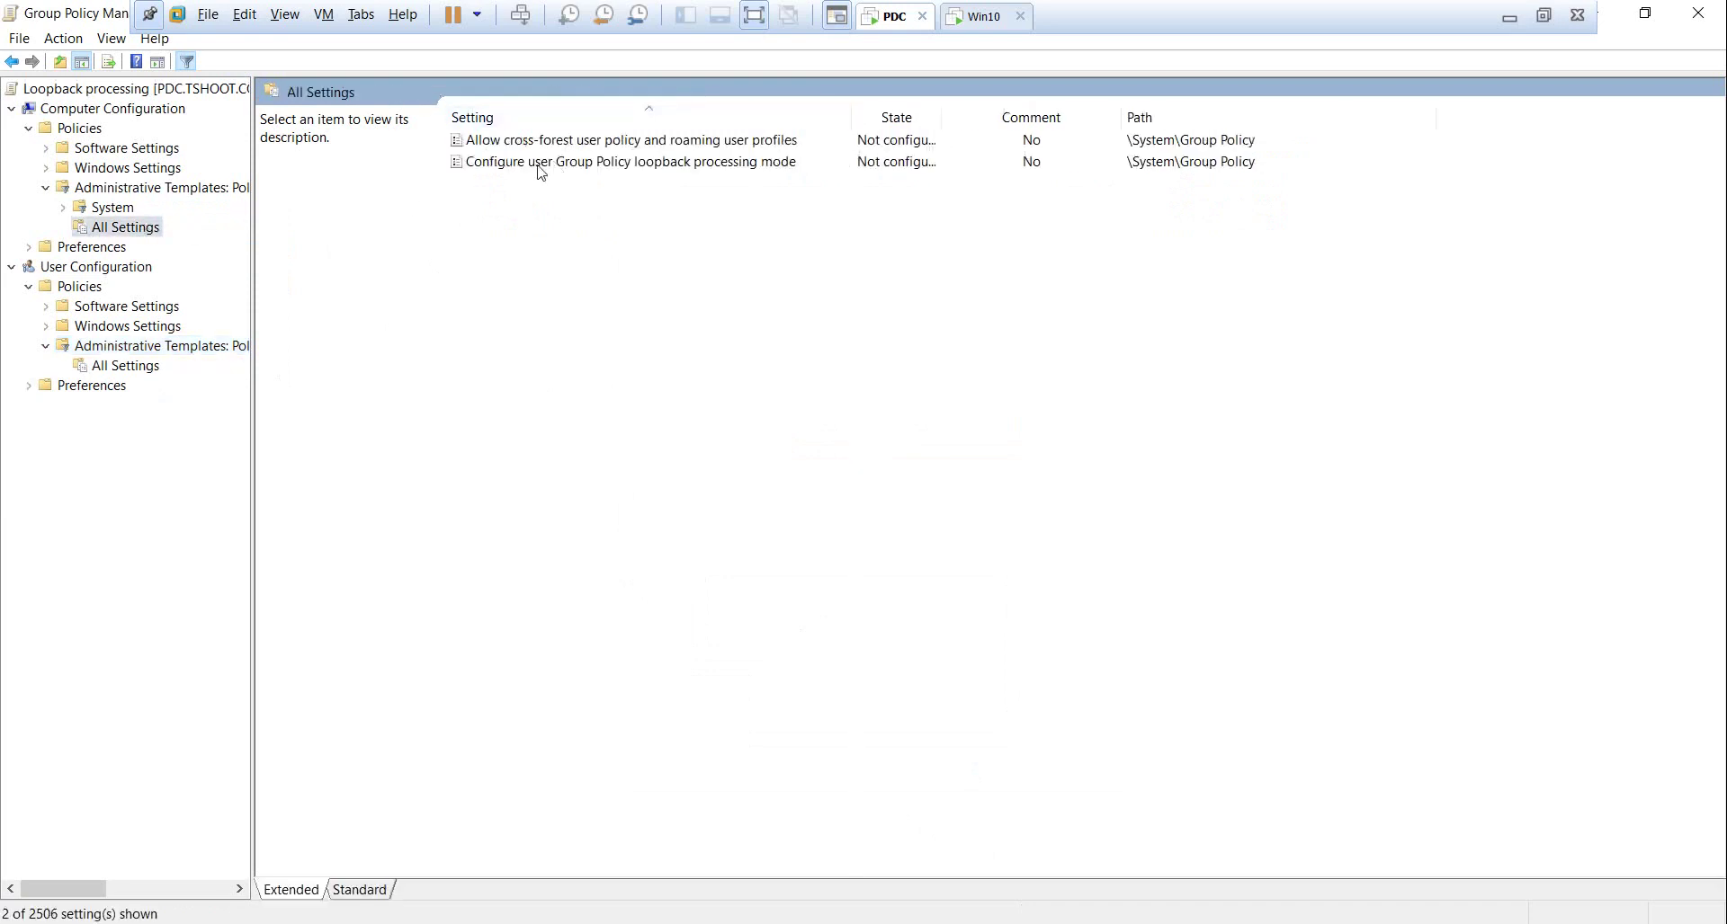
{"action": "left_click", "coordinate": [537, 165]}
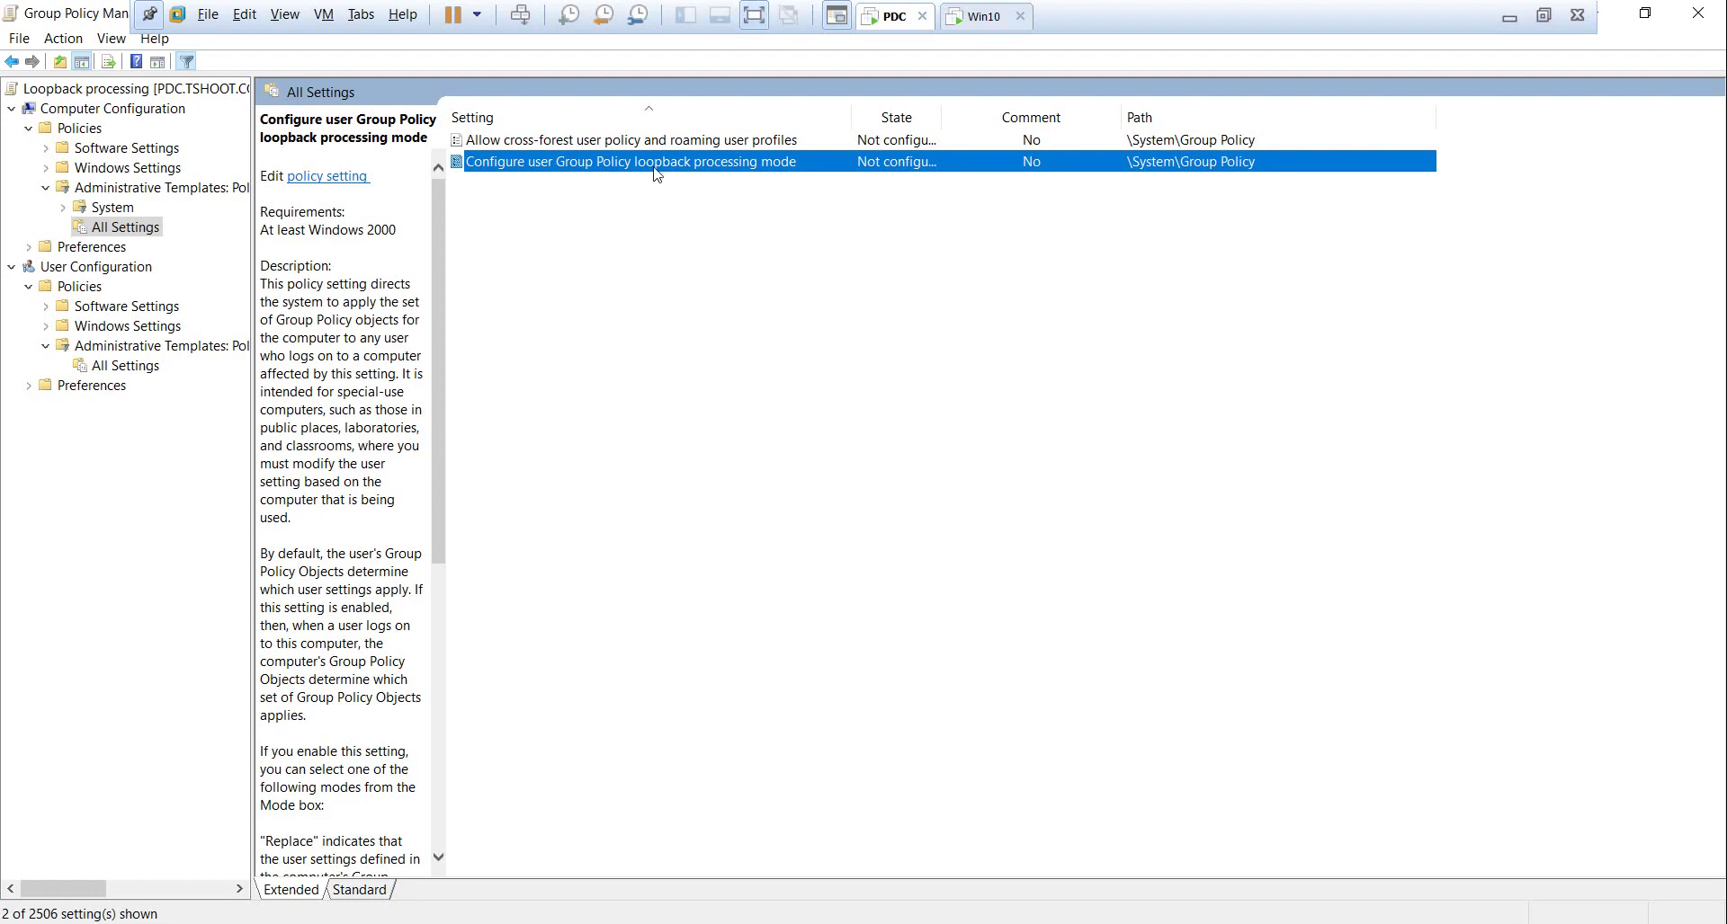
{"action": "double_click", "coordinate": [644, 169]}
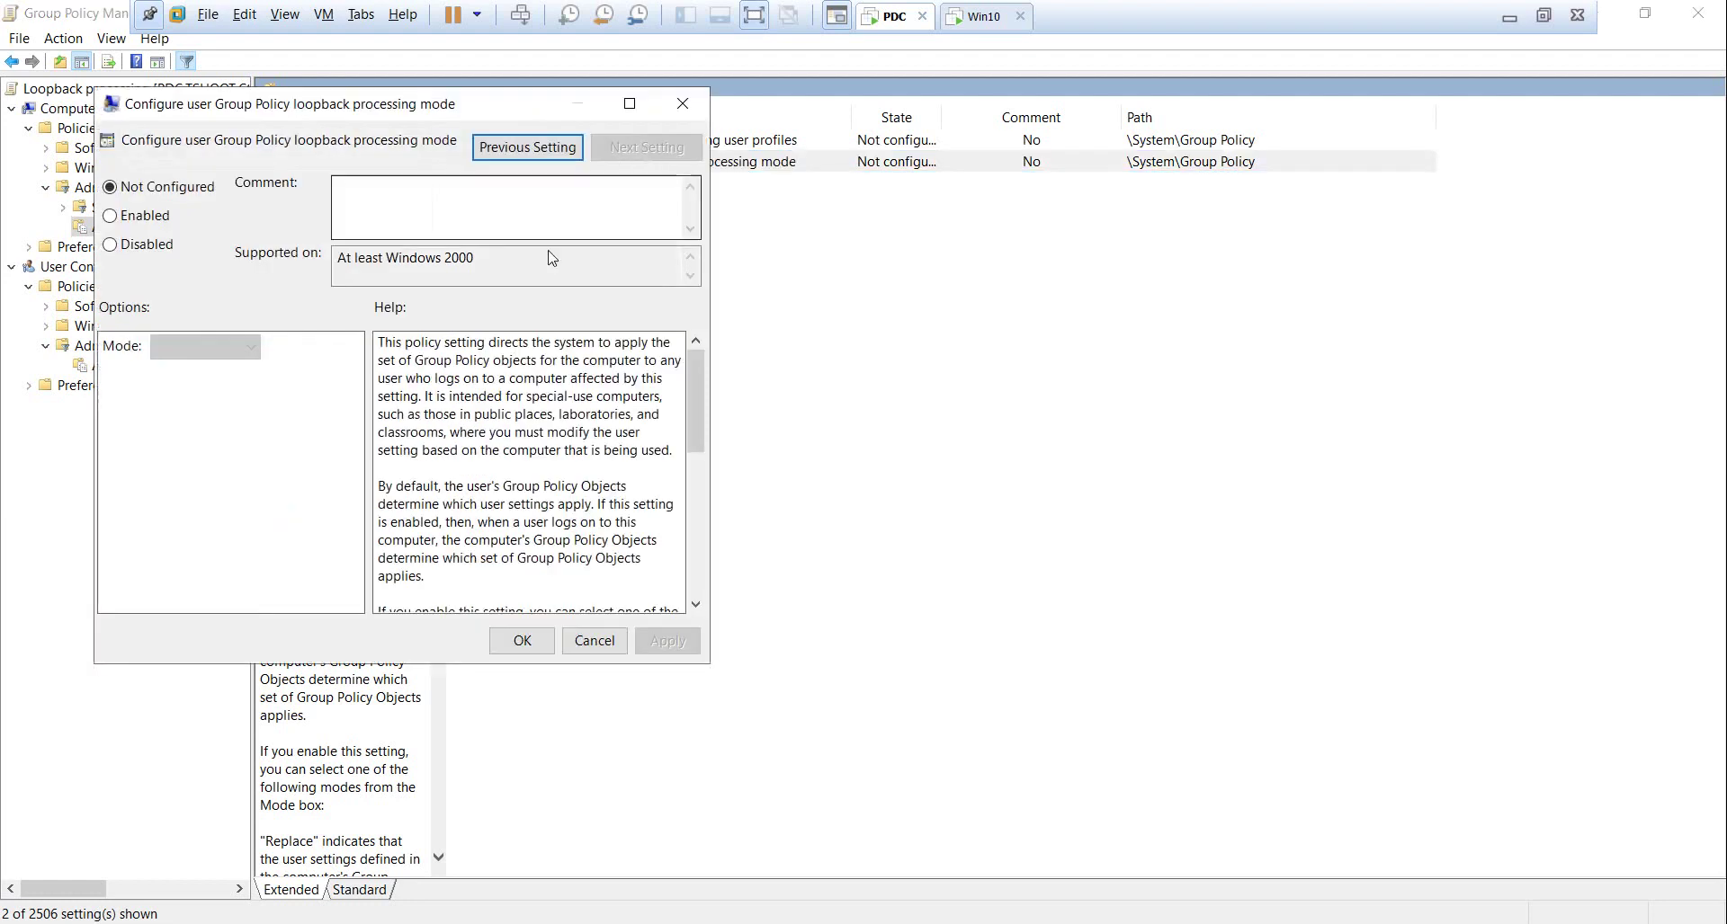
{"action": "left_click_drag", "start_coordinate": [710, 661], "coordinate": [987, 834]}
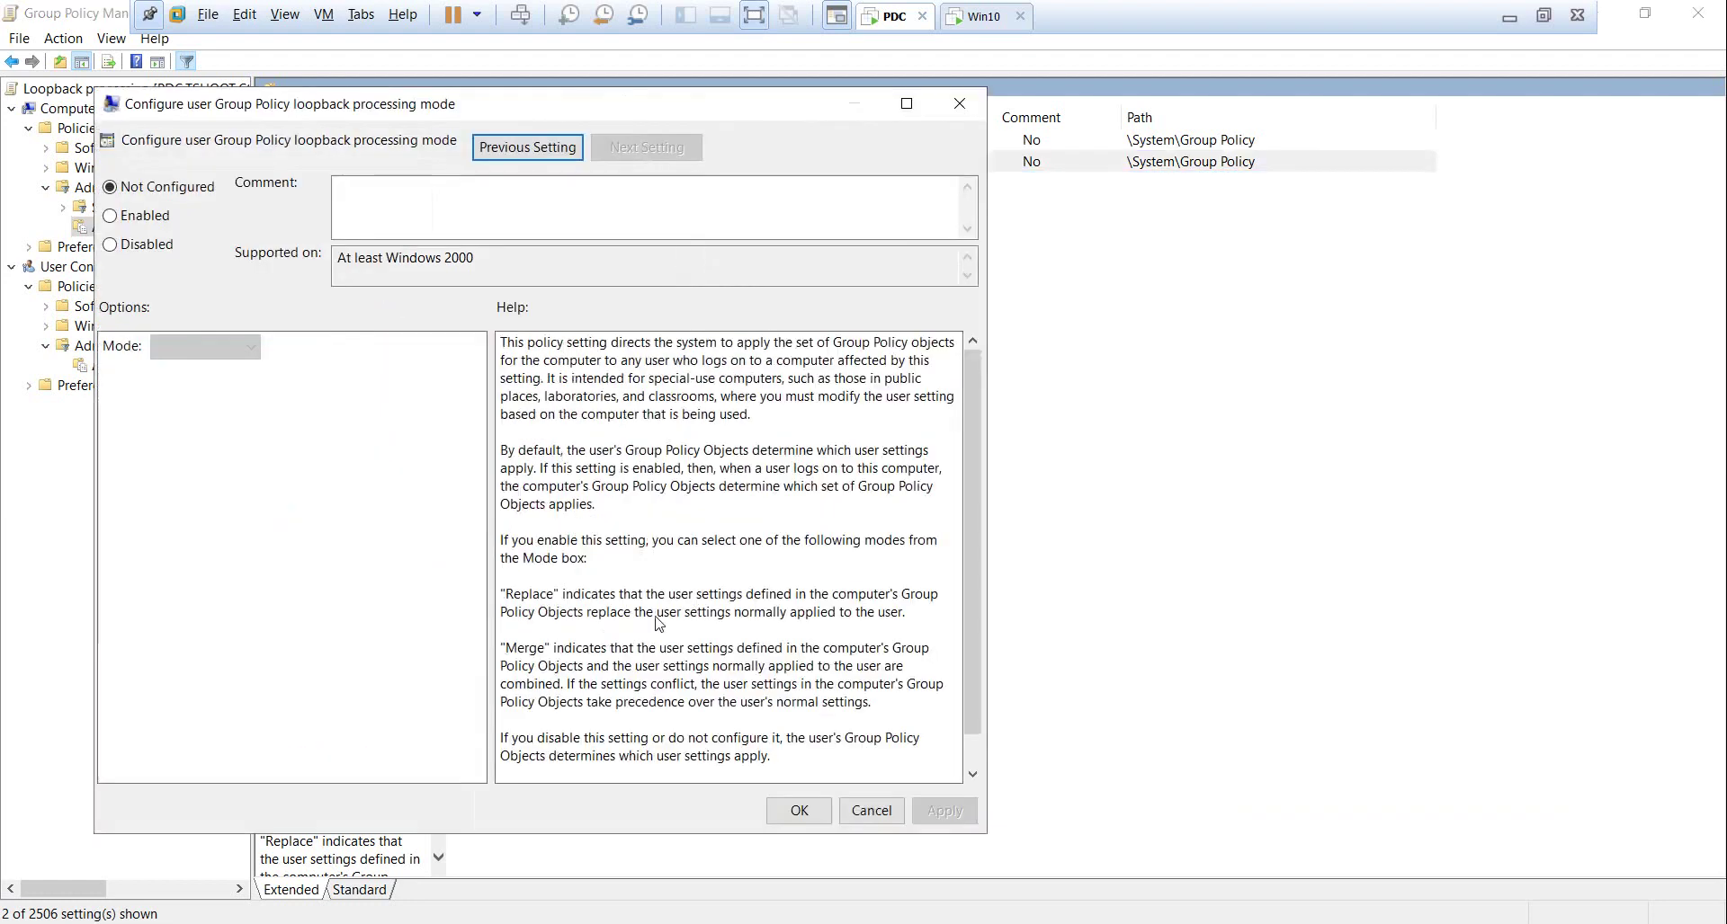
{"action": "left_click", "coordinate": [551, 469]}
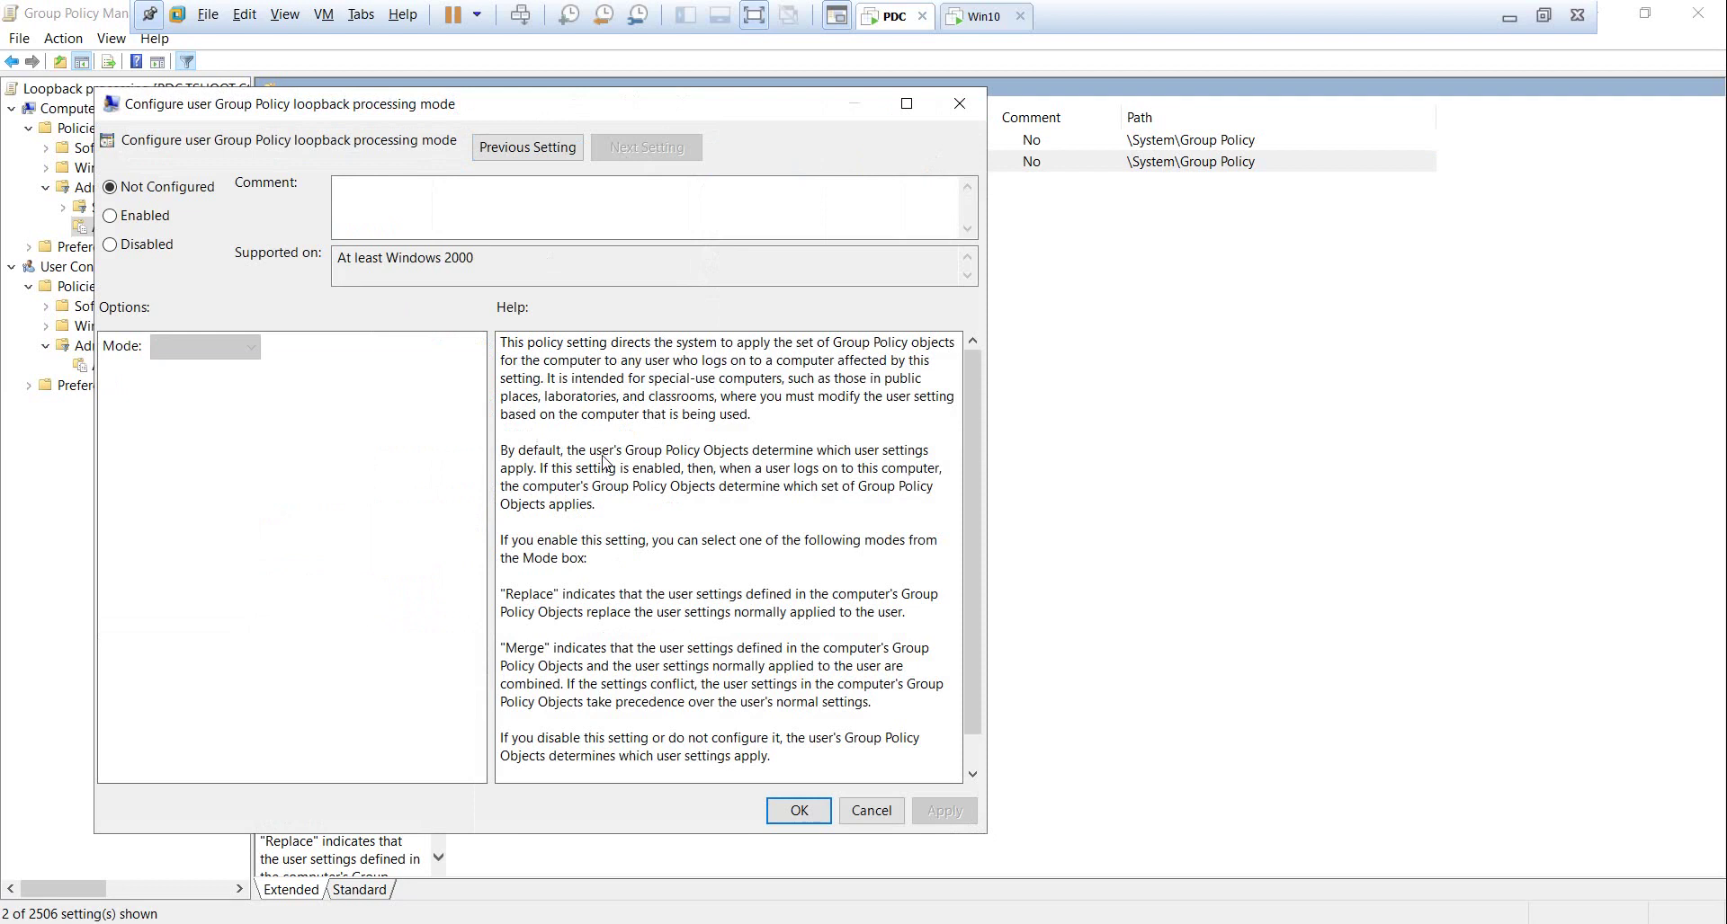
{"action": "left_click_drag", "start_coordinate": [590, 457], "coordinate": [814, 469]}
{"action": "left_click_drag", "start_coordinate": [542, 469], "coordinate": [602, 490]}
{"action": "left_click", "coordinate": [601, 488]}
Preview the loopback setting's Mode choices with Enabled selected, cancel without saving and close the policy editor
{"action": "left_click", "coordinate": [130, 224]}
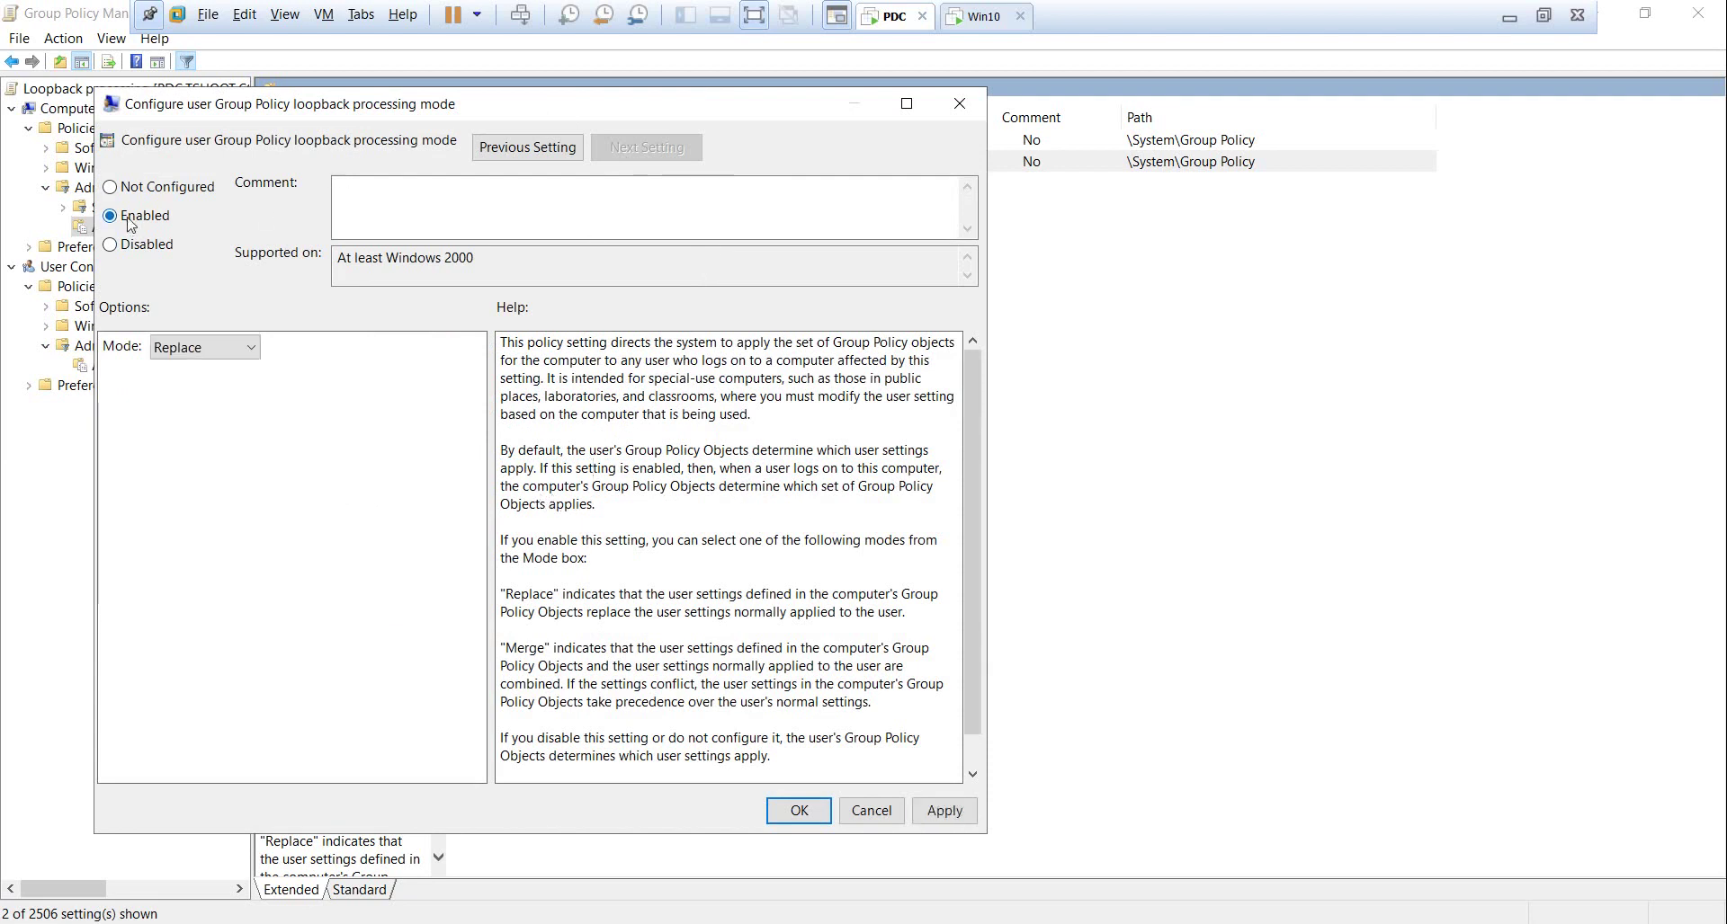
{"action": "left_click", "coordinate": [251, 351]}
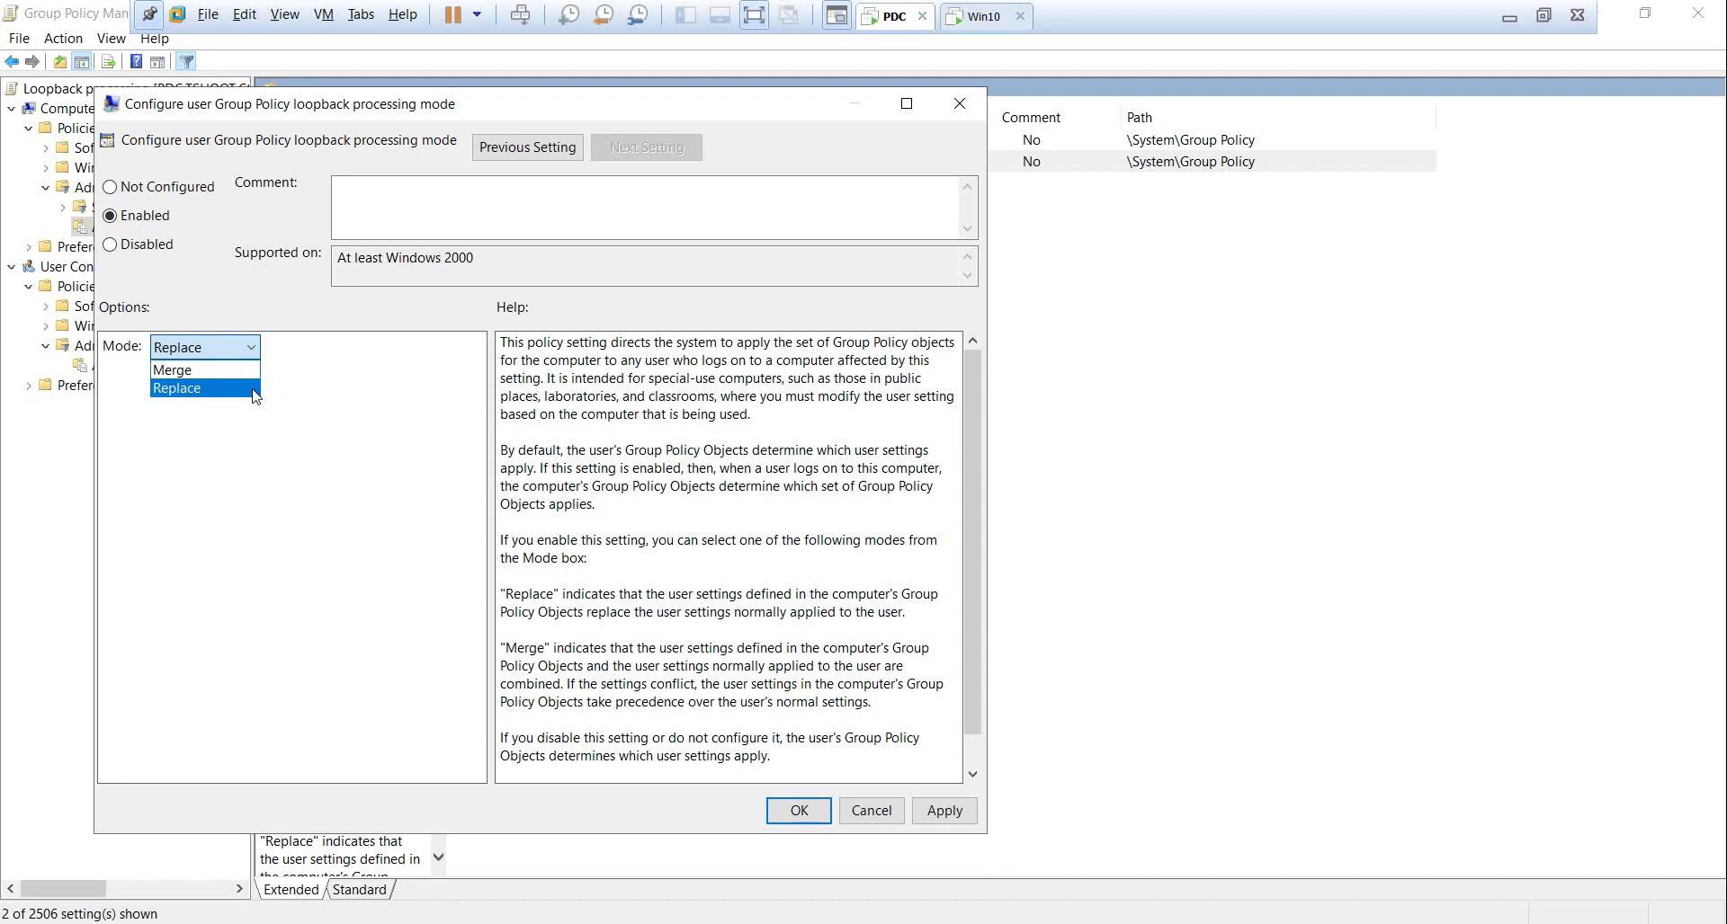
{"action": "left_click", "coordinate": [321, 493]}
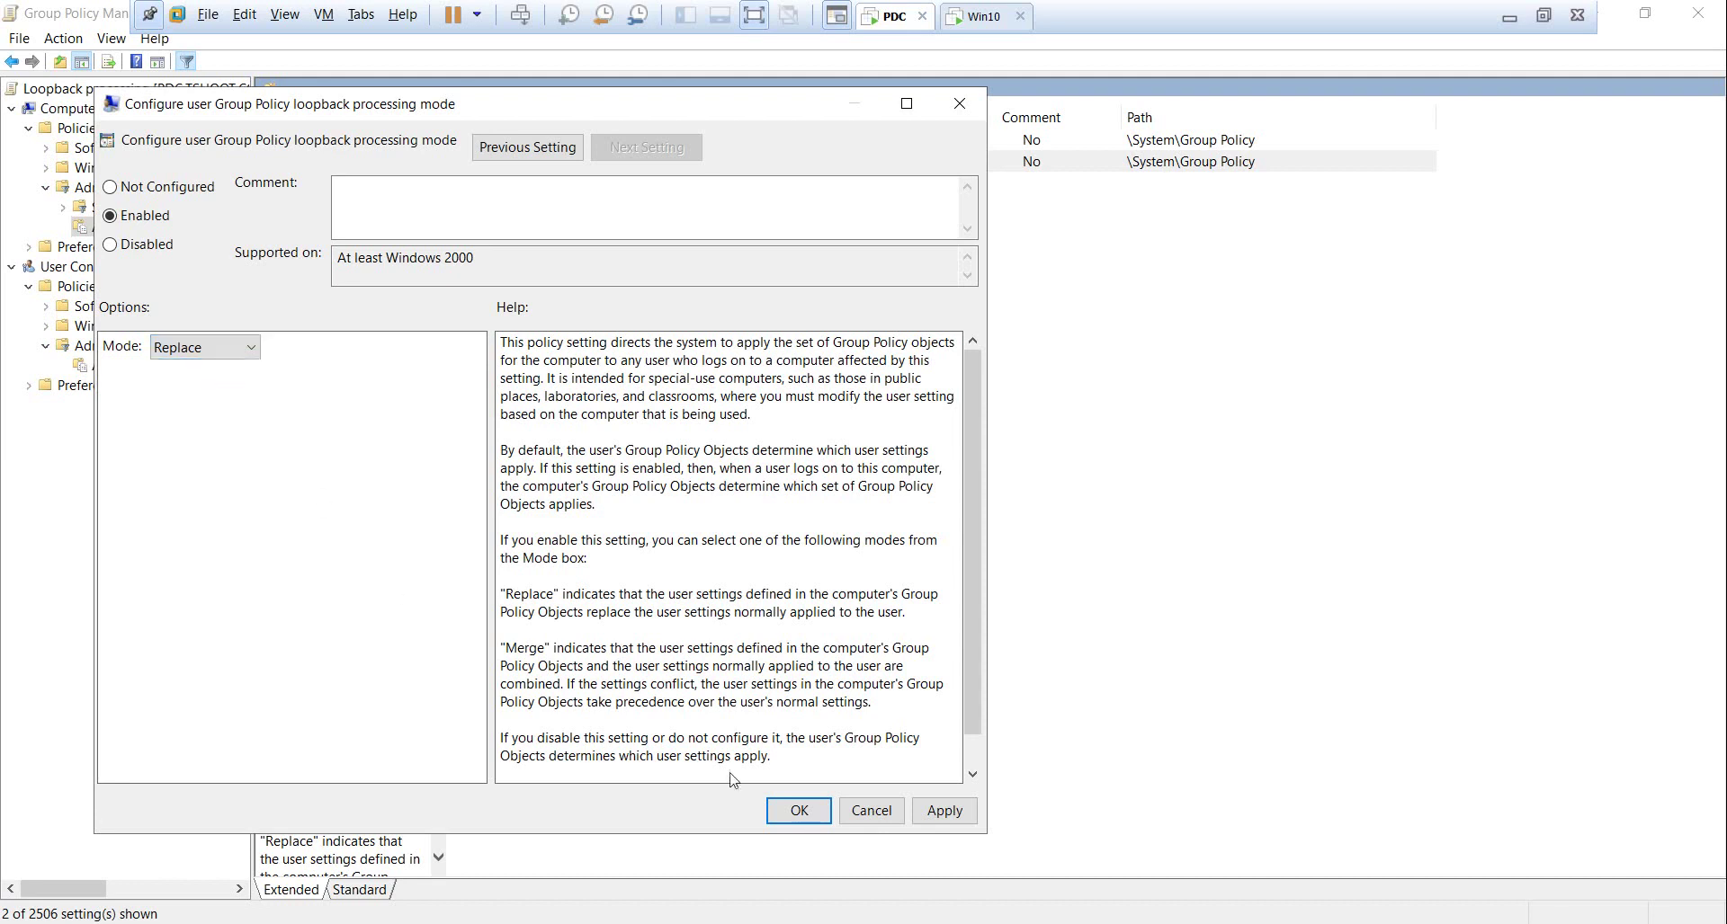
{"action": "left_click", "coordinate": [870, 818]}
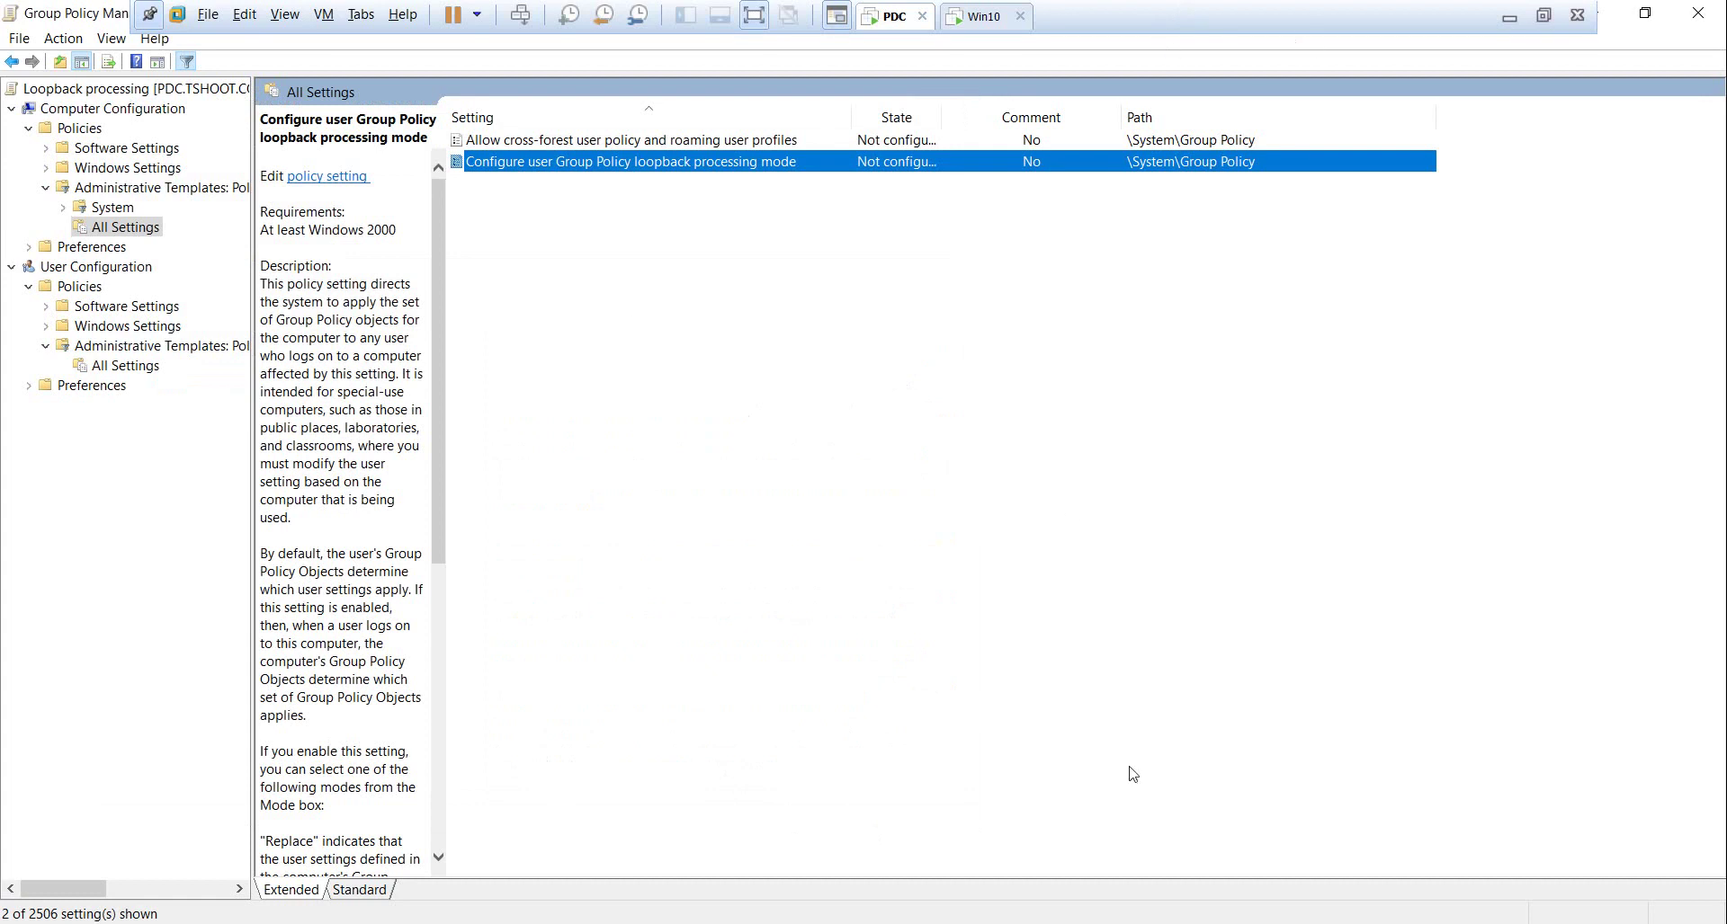
{"action": "left_click", "coordinate": [1698, 13]}
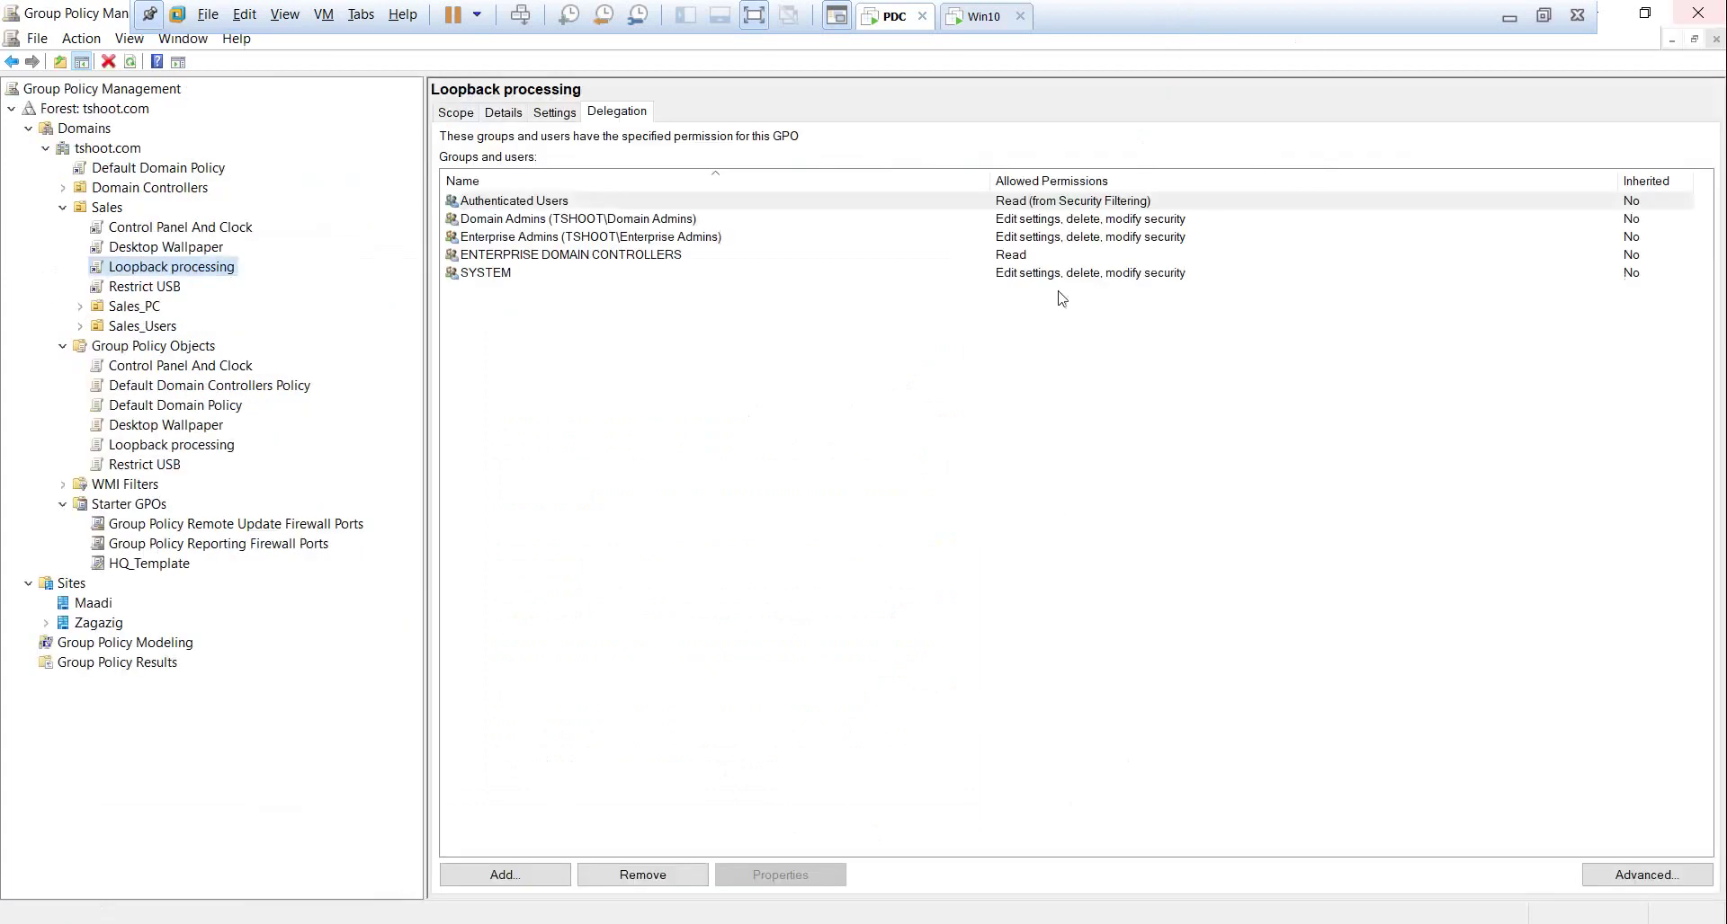
Review the Control Panel And Clock GPO's links, security filtering and delegated permissions, including the user with custom permissions
{"action": "left_click", "coordinate": [160, 366]}
{"action": "left_click", "coordinate": [456, 112]}
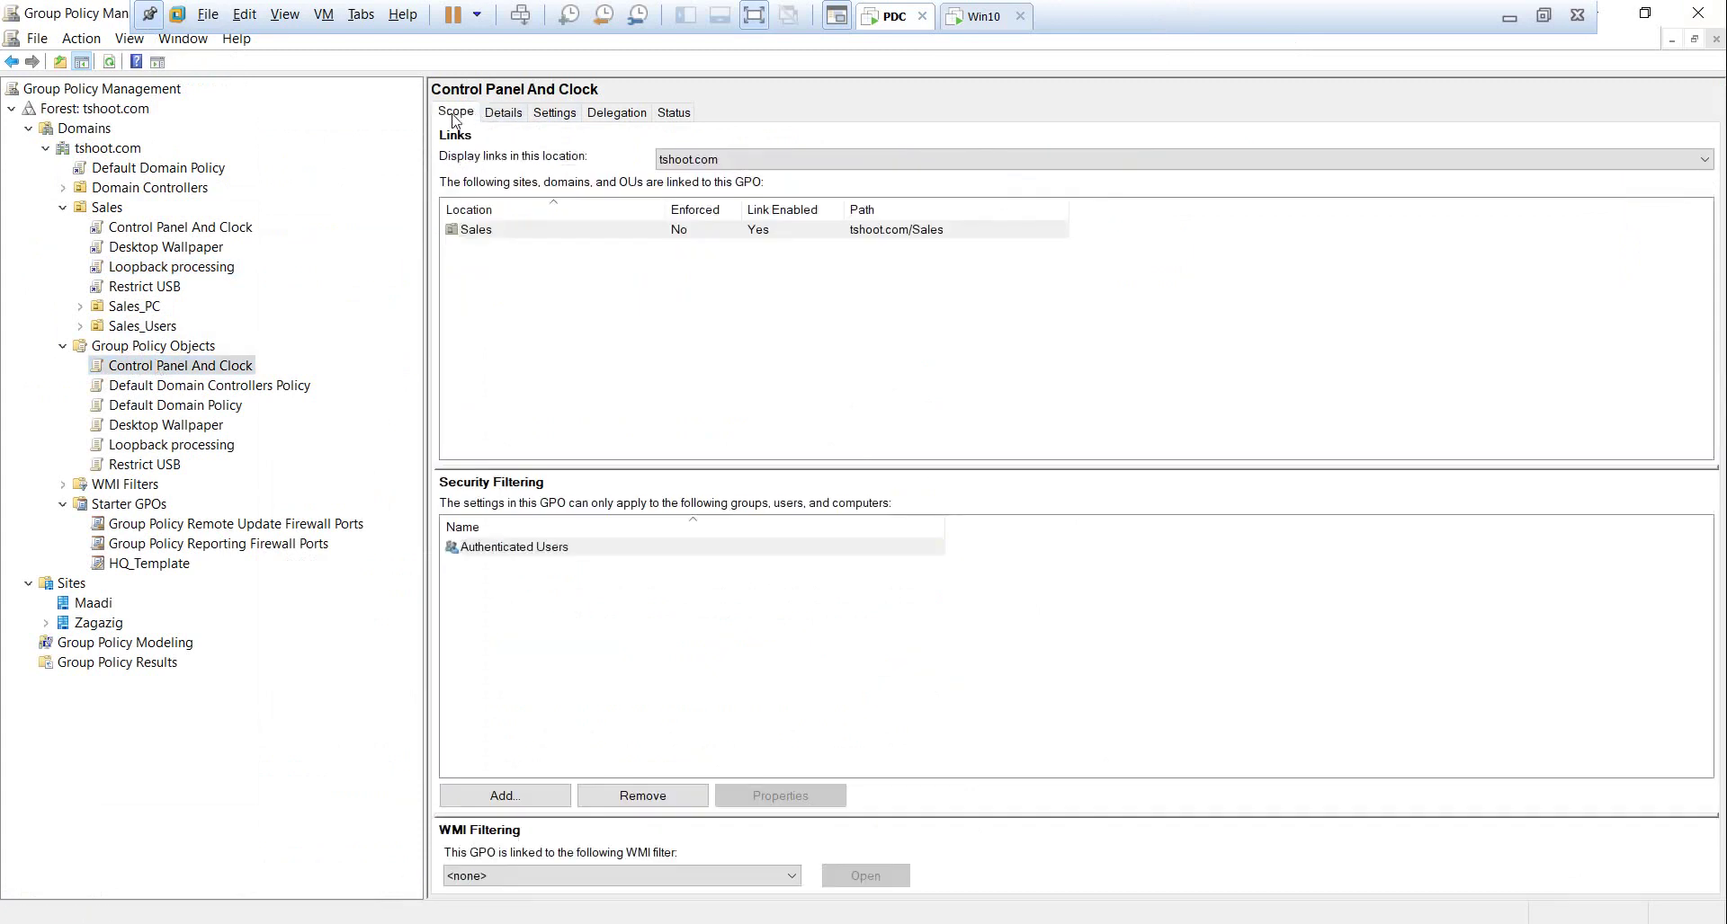
{"action": "left_click", "coordinate": [526, 556]}
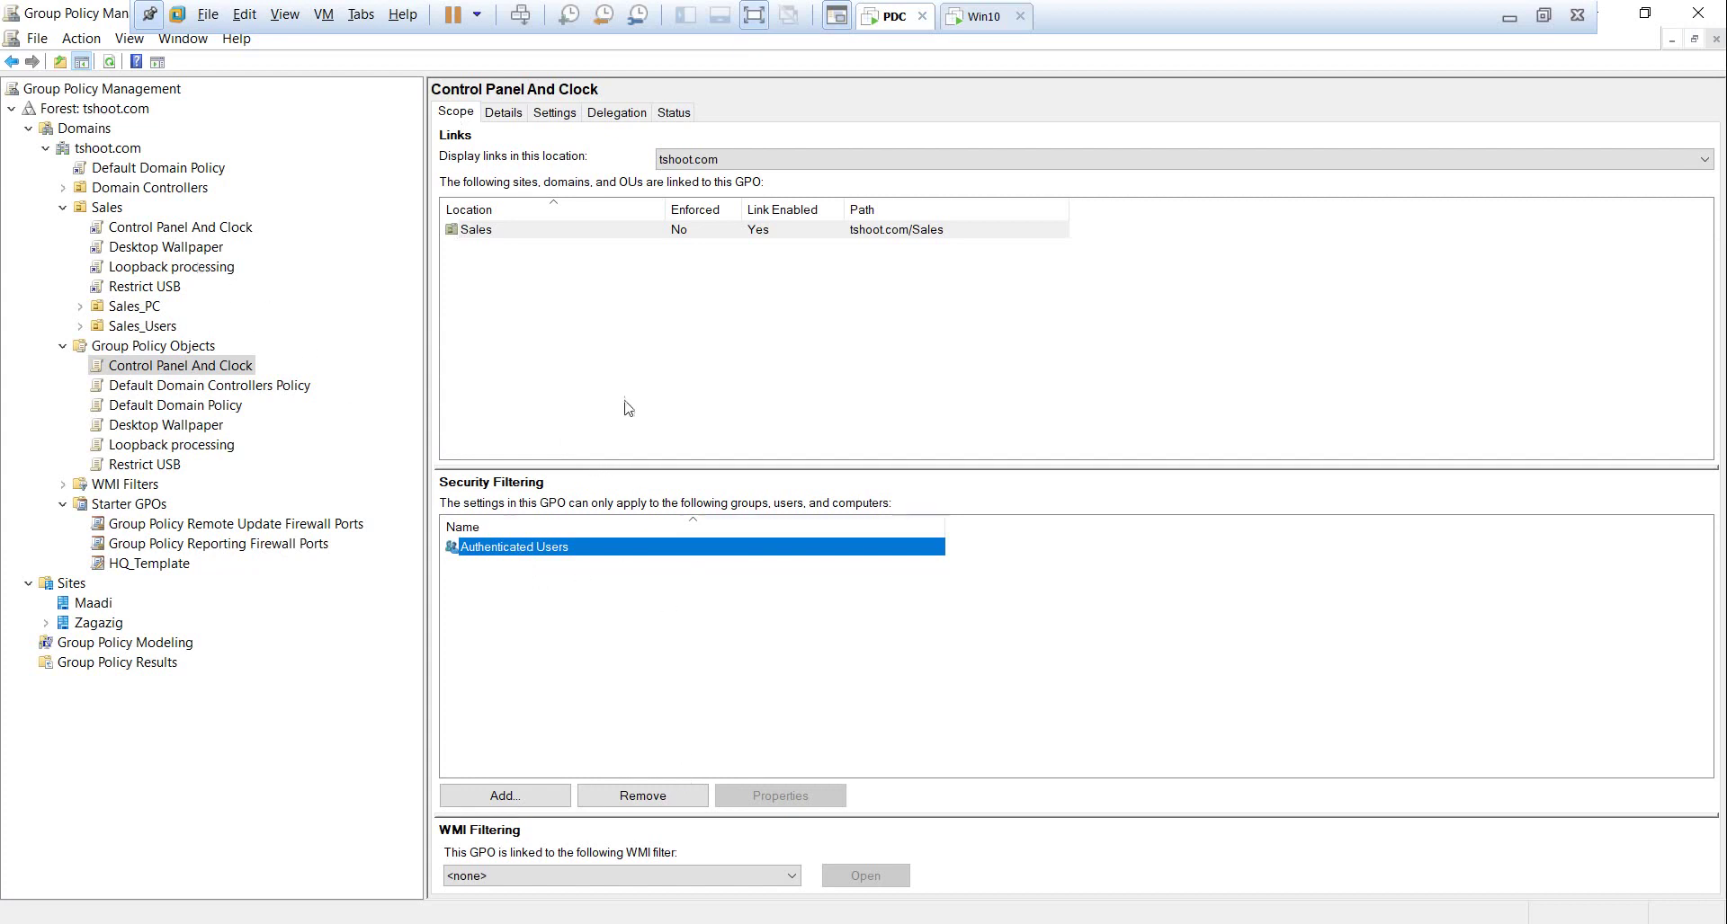
{"action": "left_click", "coordinate": [635, 115]}
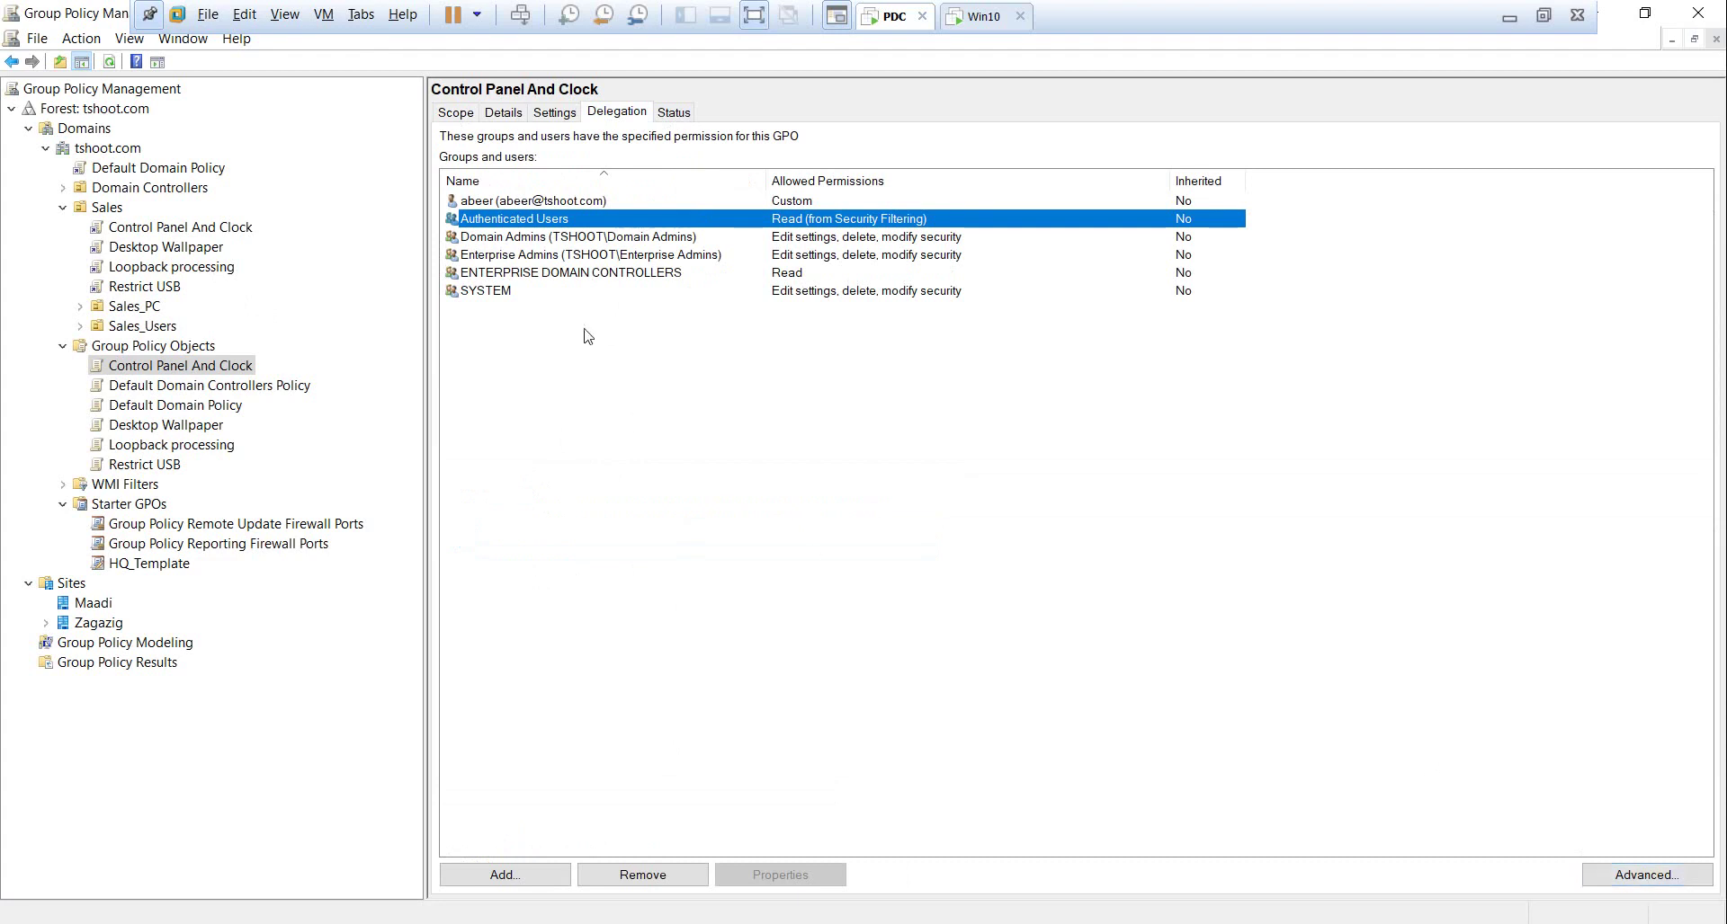
{"action": "left_click", "coordinate": [522, 201]}
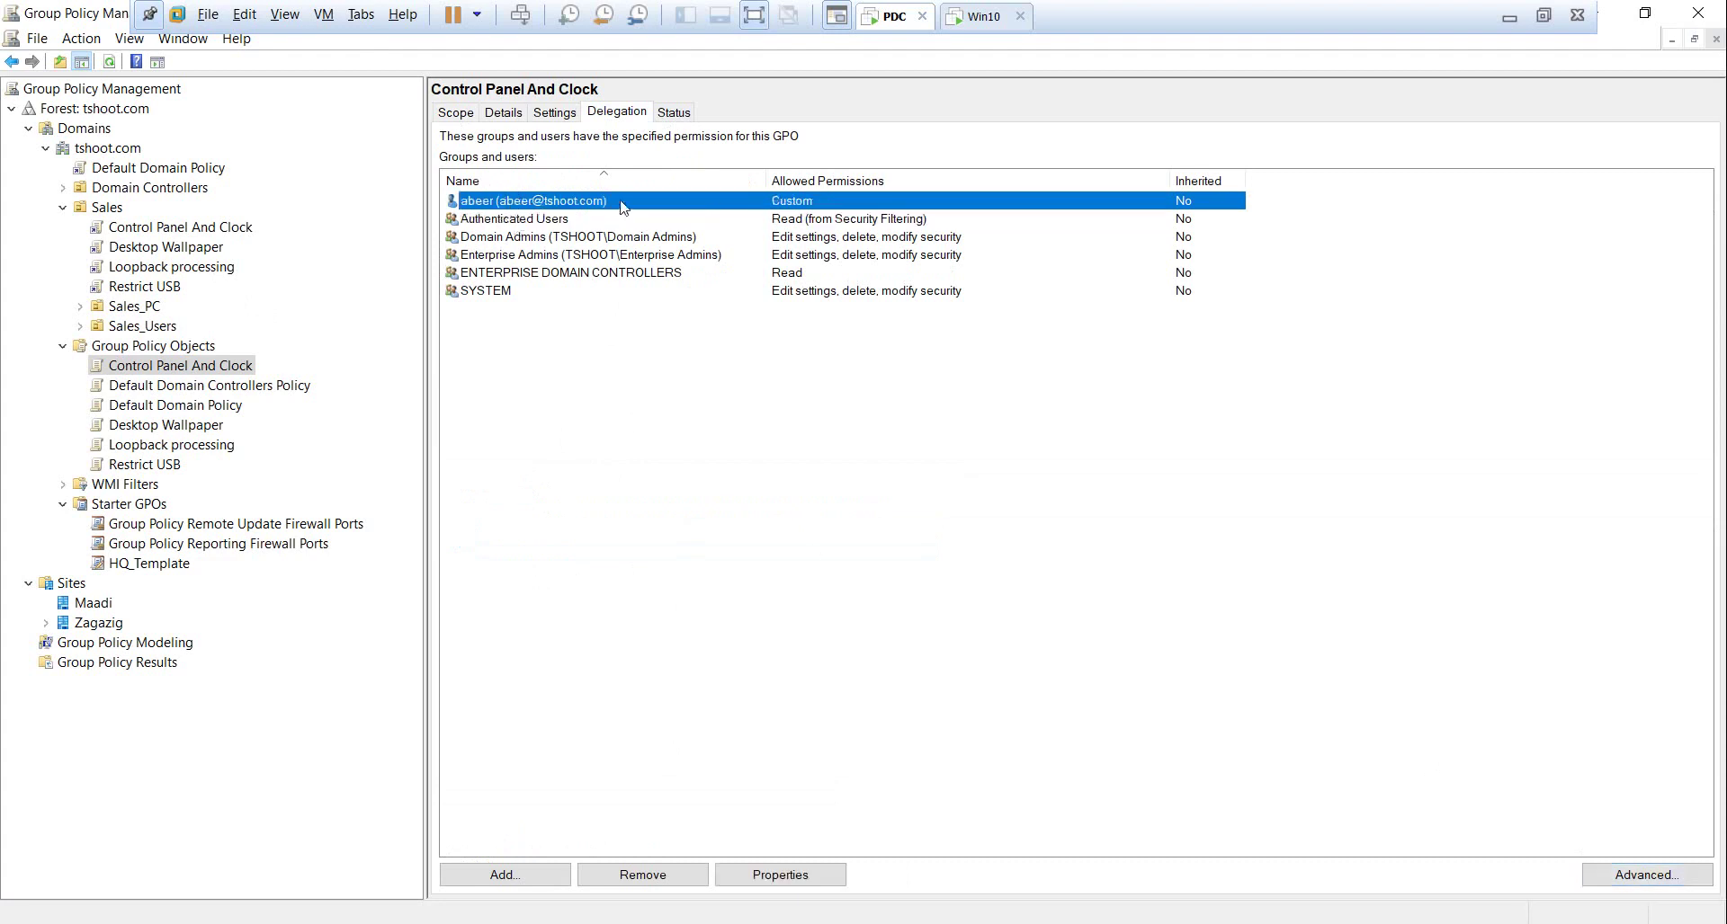
Examine the Control Panel And Clock GPO's details: domain, creation and modification dates, and user and computer version numbers
{"action": "left_click", "coordinate": [502, 112]}
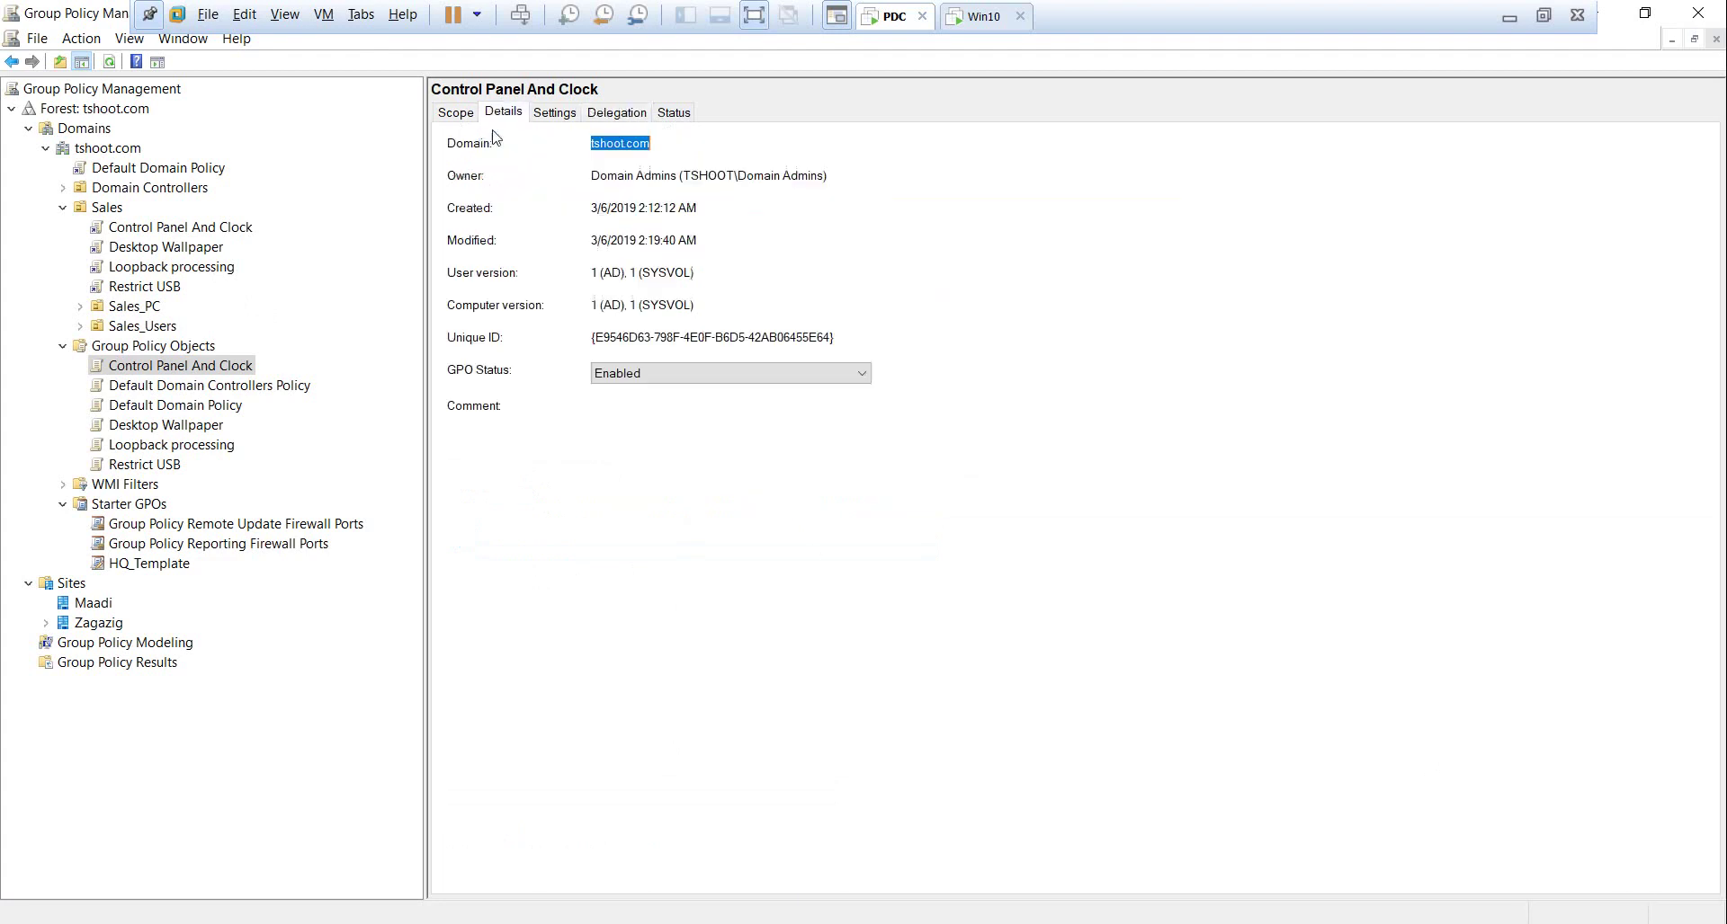
{"action": "left_click", "coordinate": [627, 144]}
{"action": "left_click_drag", "start_coordinate": [590, 208], "coordinate": [715, 210]}
{"action": "left_click_drag", "start_coordinate": [591, 240], "coordinate": [696, 243]}
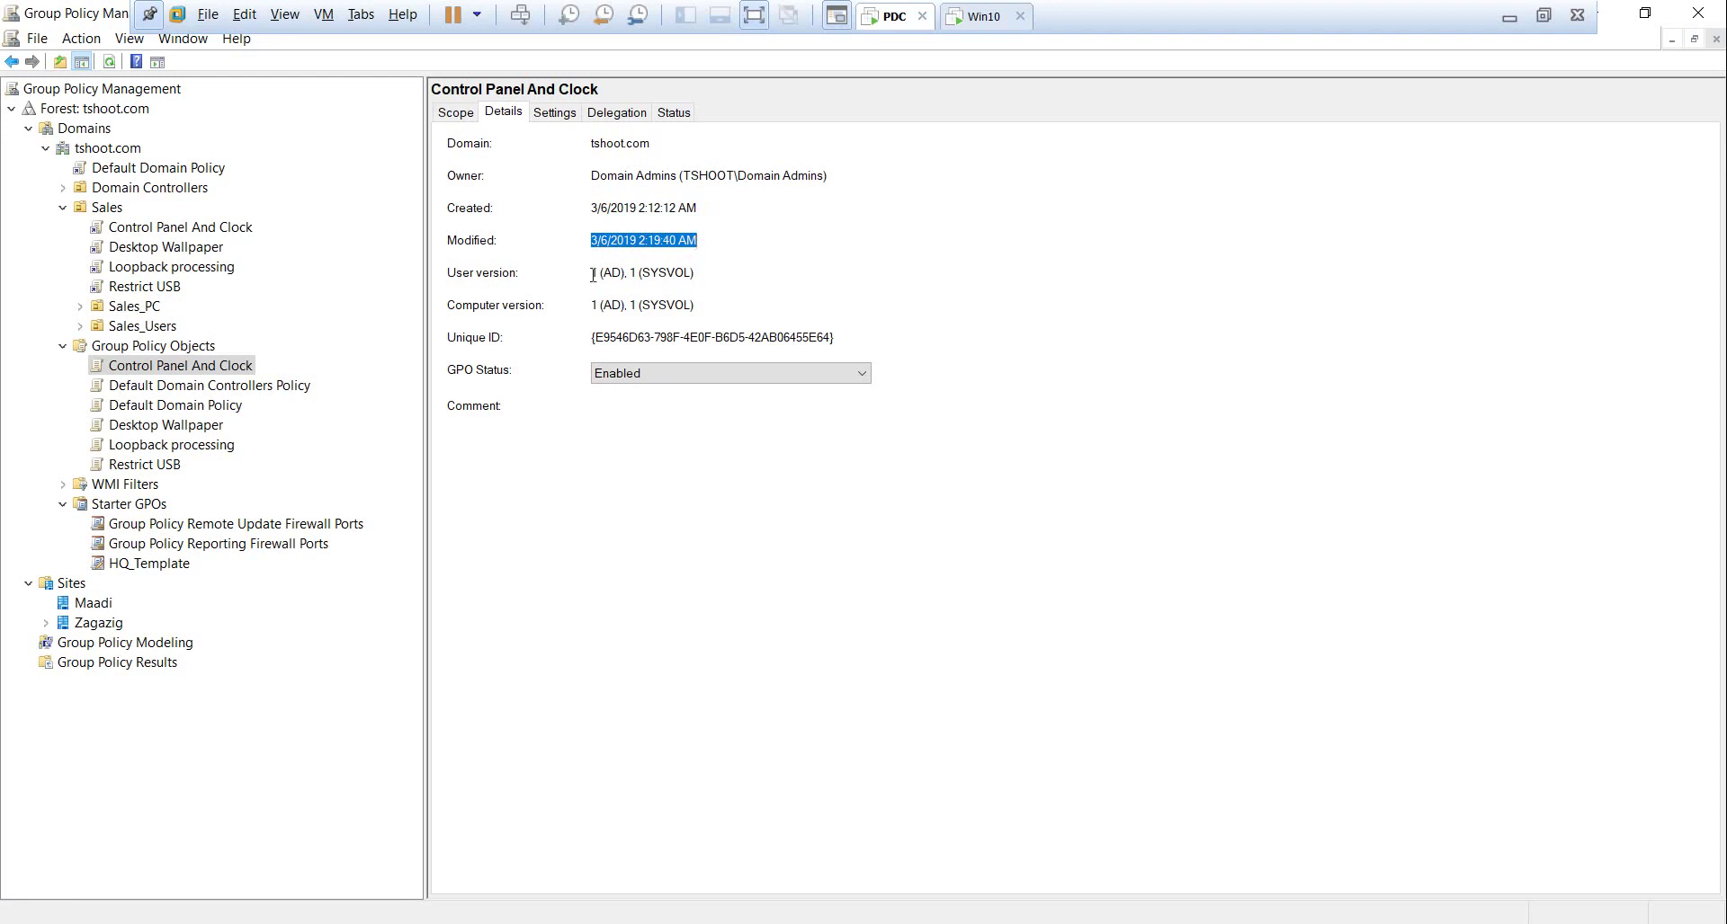
{"action": "left_click_drag", "start_coordinate": [592, 275], "coordinate": [641, 275]}
{"action": "left_click", "coordinate": [639, 275]}
{"action": "left_click_drag", "start_coordinate": [603, 274], "coordinate": [594, 274]}
{"action": "left_click", "coordinate": [597, 272]}
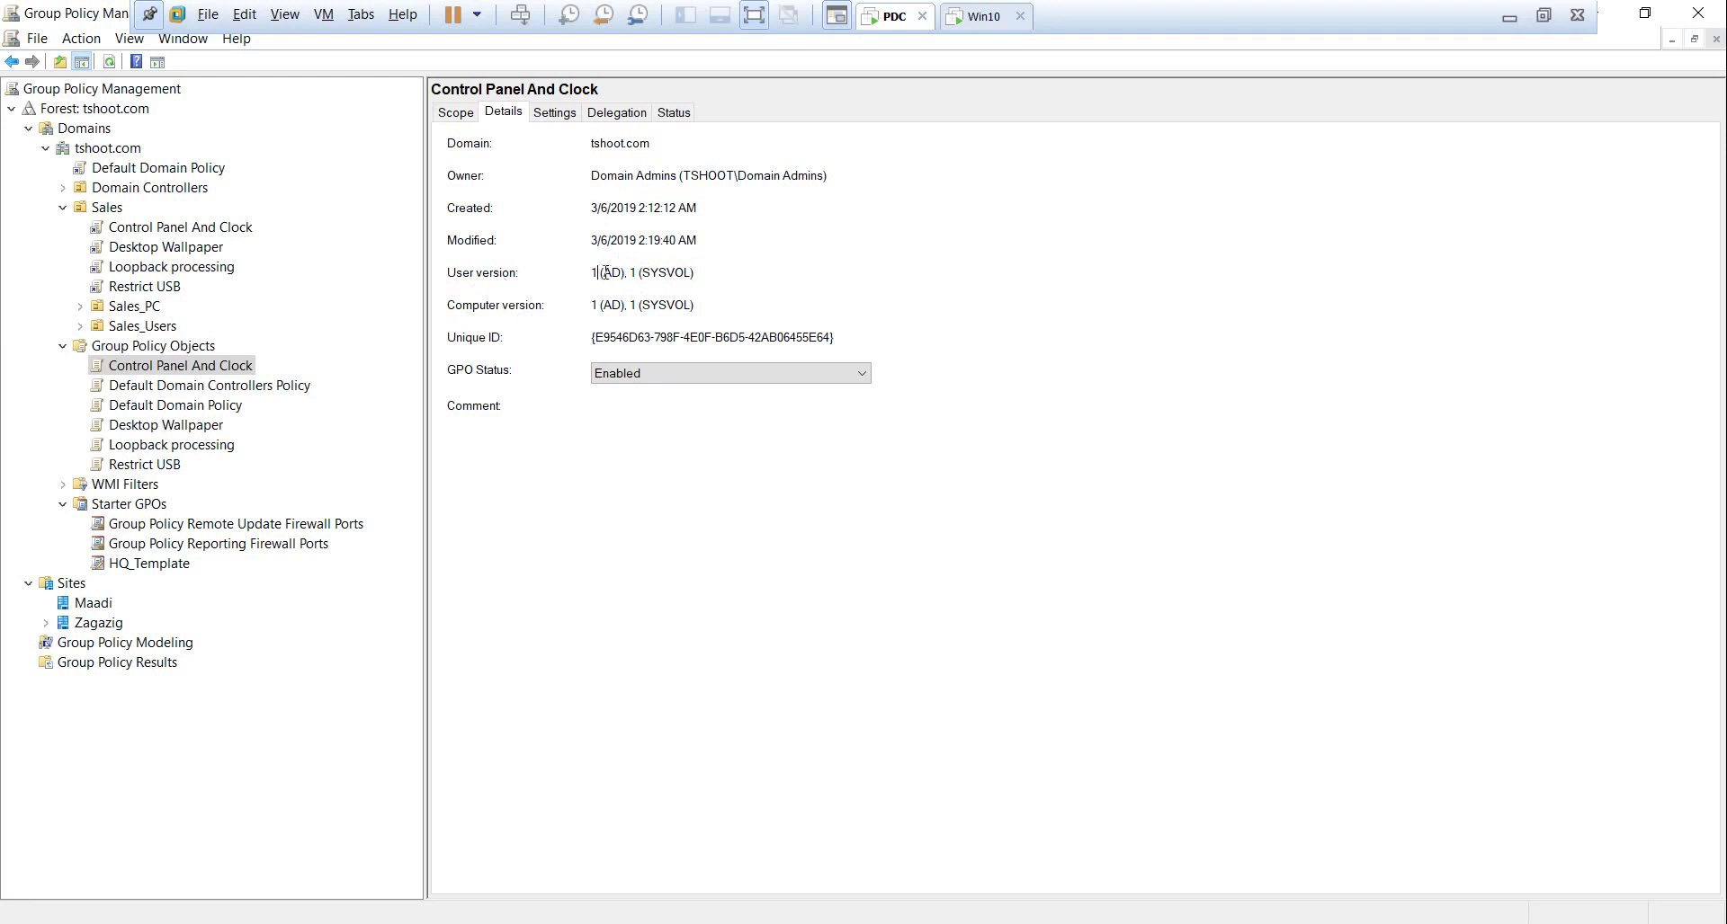
{"action": "double_click", "coordinate": [593, 273]}
{"action": "left_click", "coordinate": [598, 304]}
Examine the Desktop Wallpaper GPO's user version, computer version and unique ID for comparison
{"action": "left_click", "coordinate": [182, 428]}
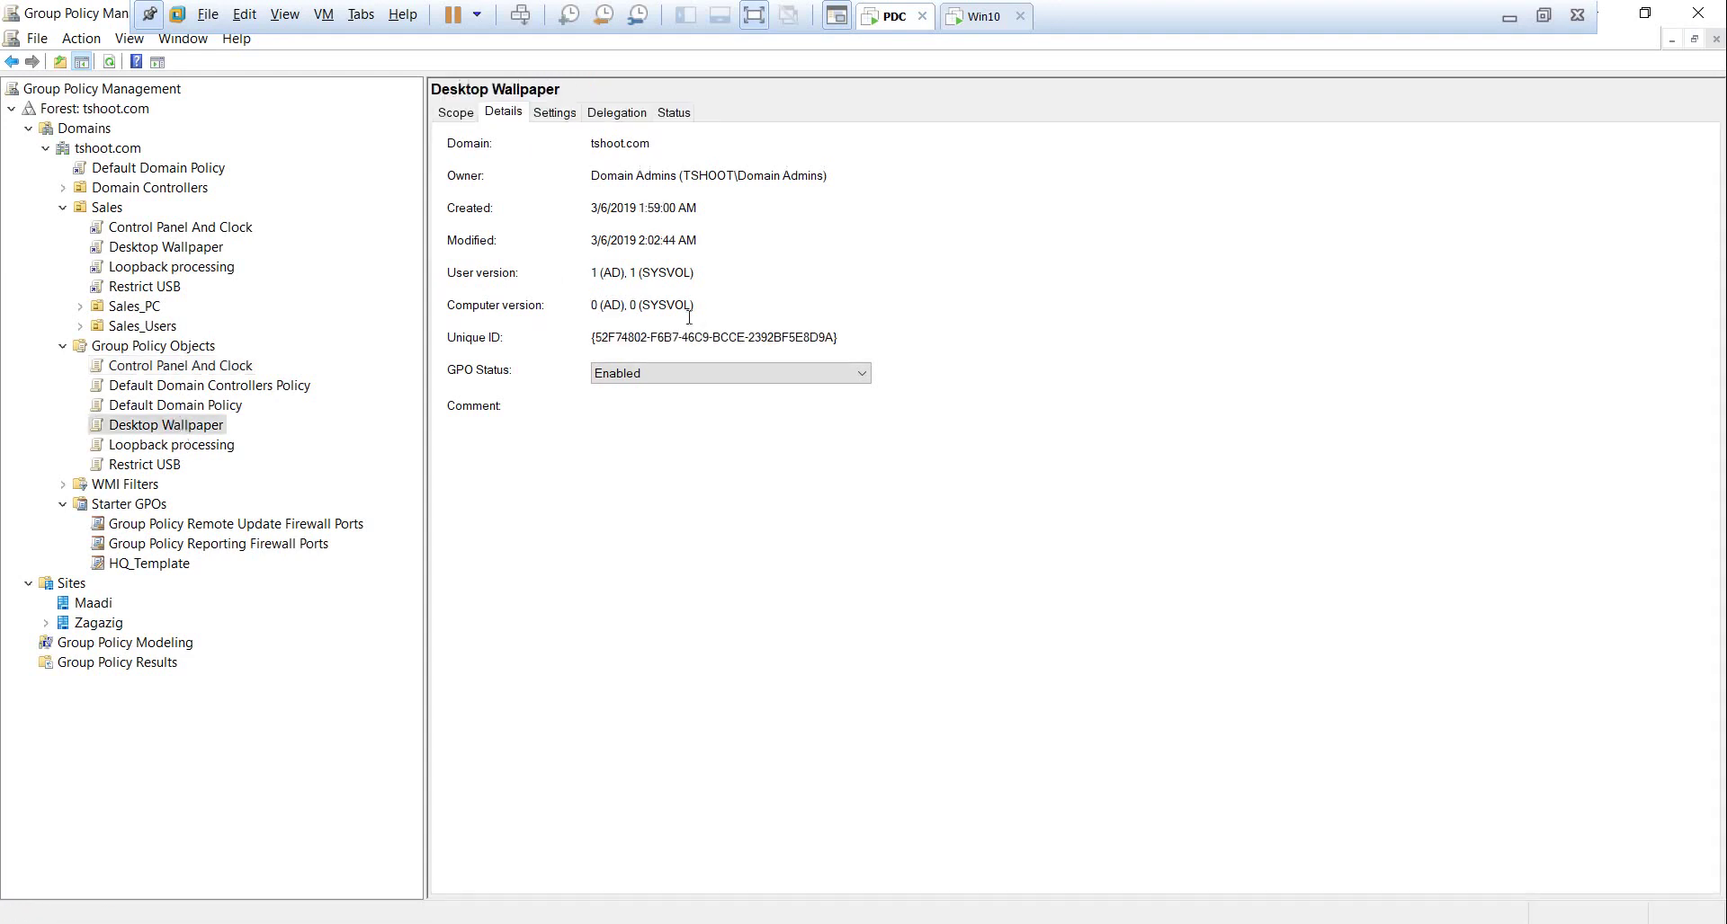
{"action": "left_click_drag", "start_coordinate": [602, 272], "coordinate": [589, 270]}
{"action": "left_click_drag", "start_coordinate": [603, 306], "coordinate": [589, 306]}
{"action": "left_click_drag", "start_coordinate": [595, 338], "coordinate": [869, 333]}
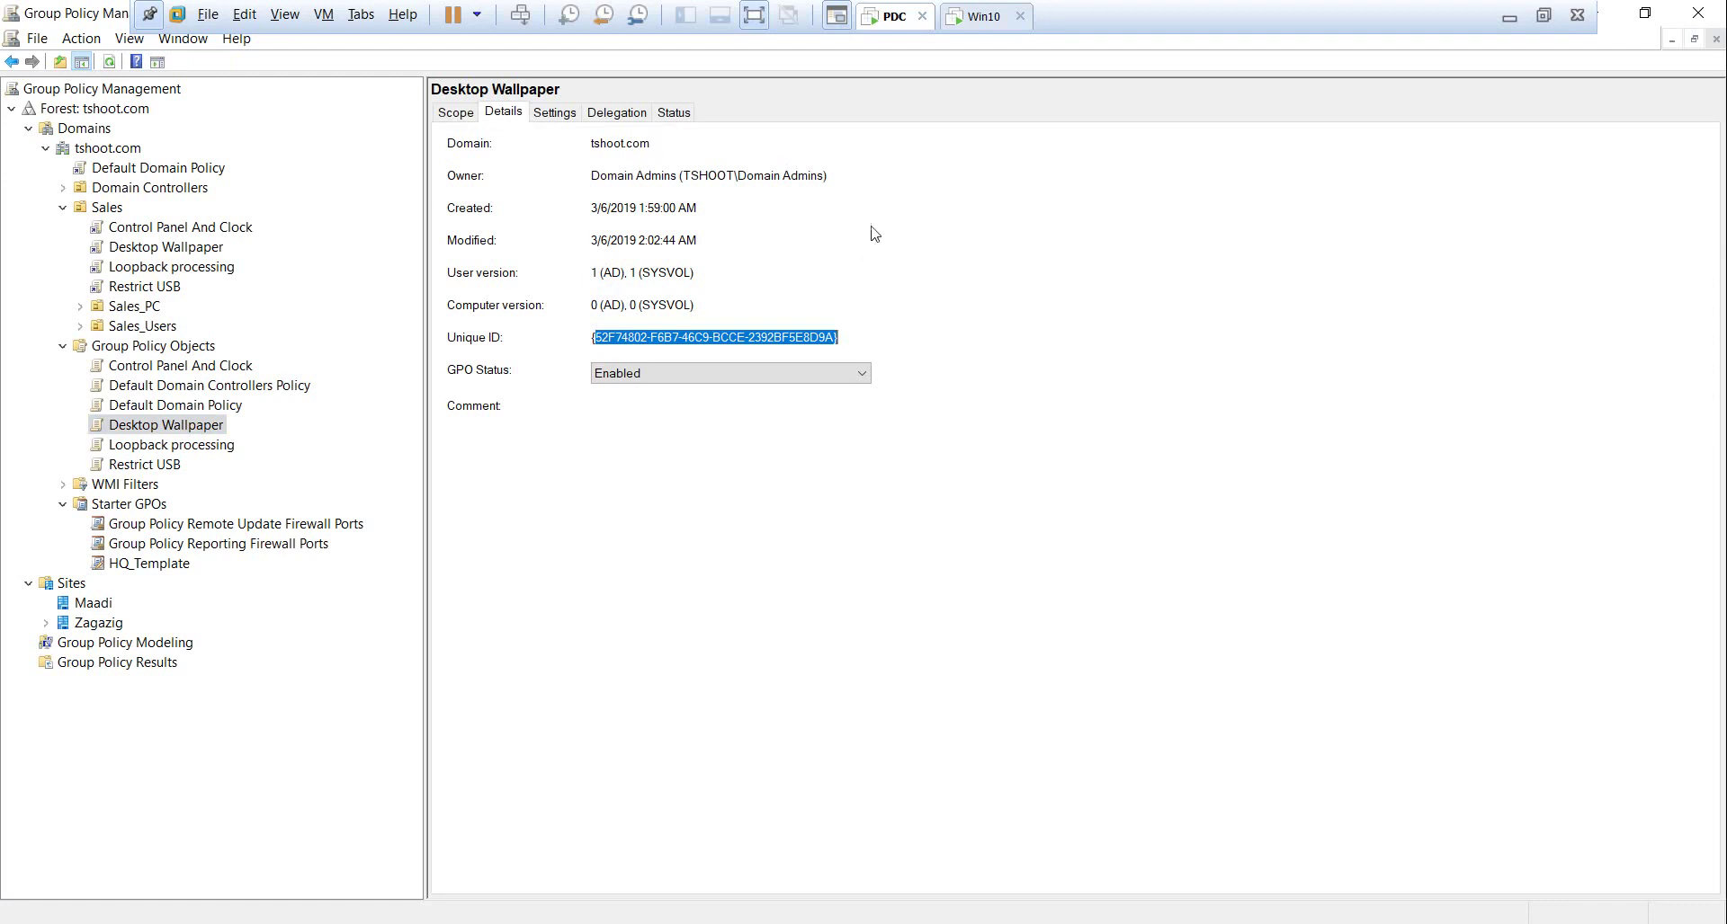
Set the Desktop Wallpaper GPO's status to "Computer configuration settings disabled" and check its user and computer versions
{"action": "left_click", "coordinate": [658, 374]}
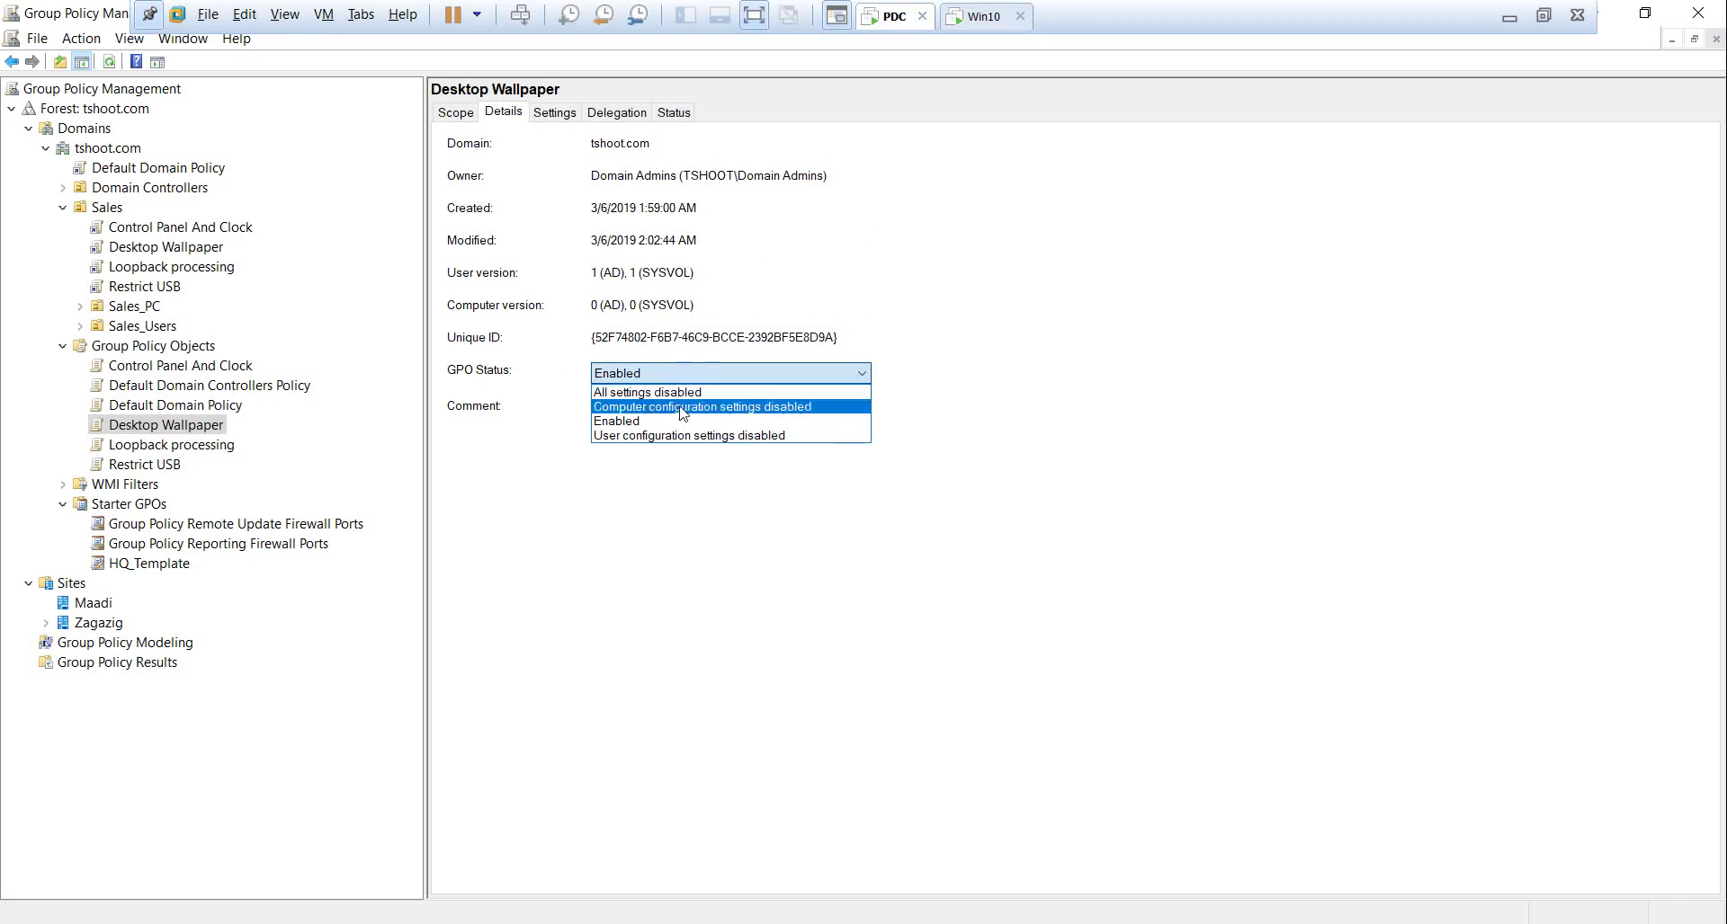
{"action": "left_click", "coordinate": [785, 416]}
{"action": "left_click", "coordinate": [898, 525]}
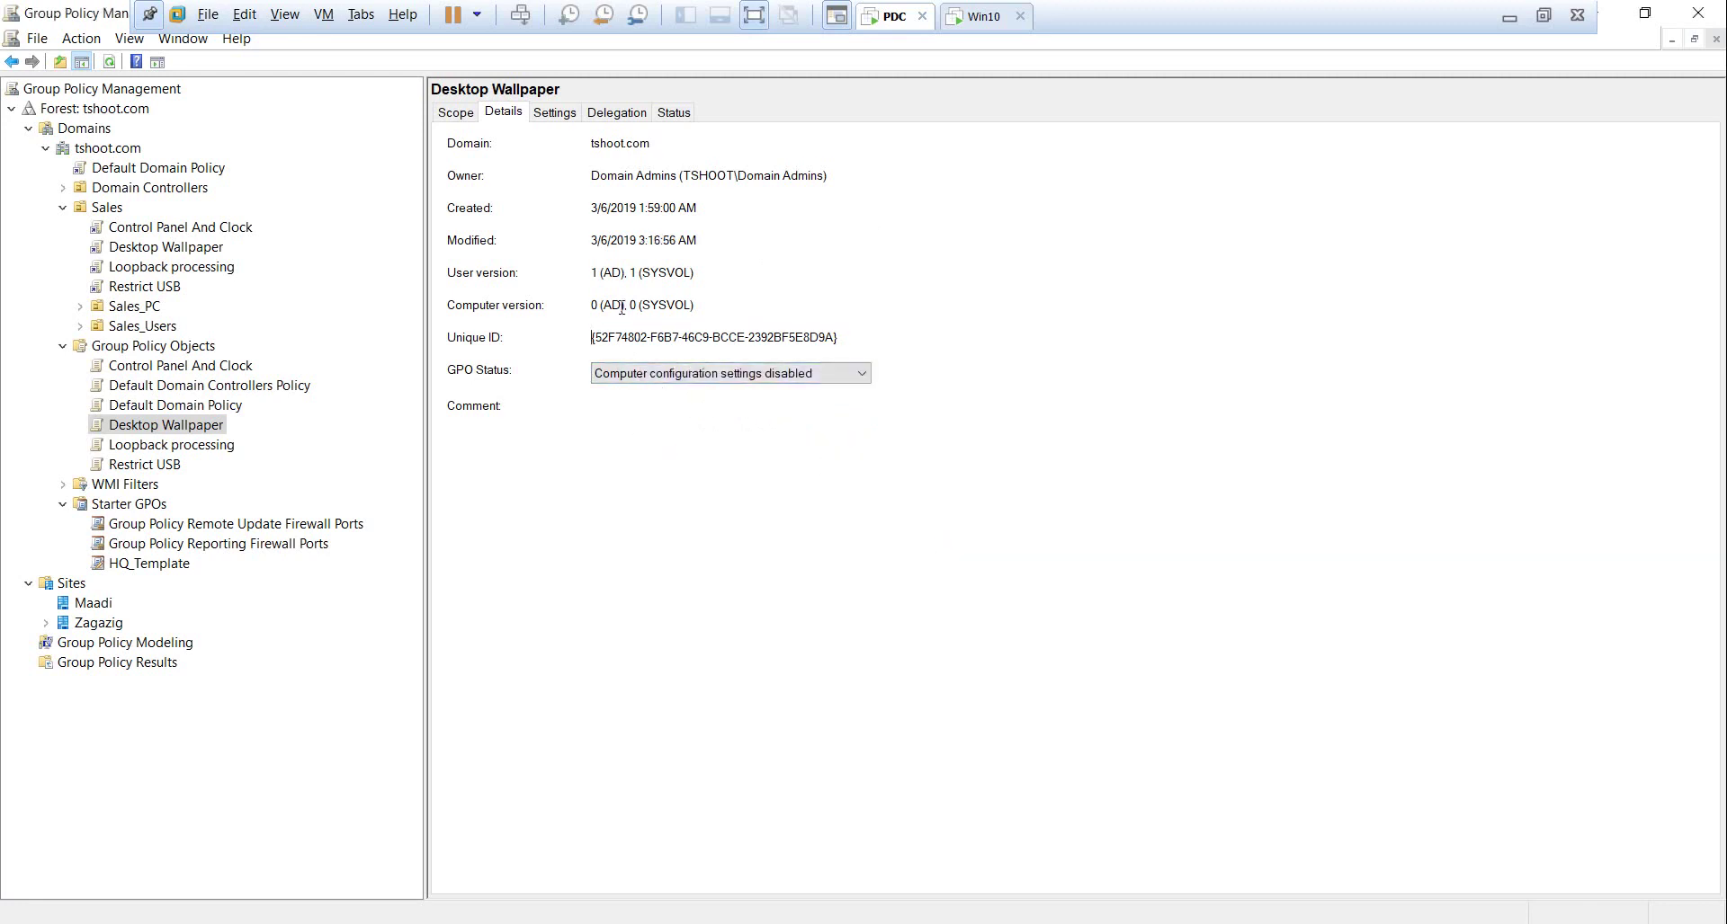
{"action": "double_click", "coordinate": [598, 273]}
{"action": "double_click", "coordinate": [601, 307]}
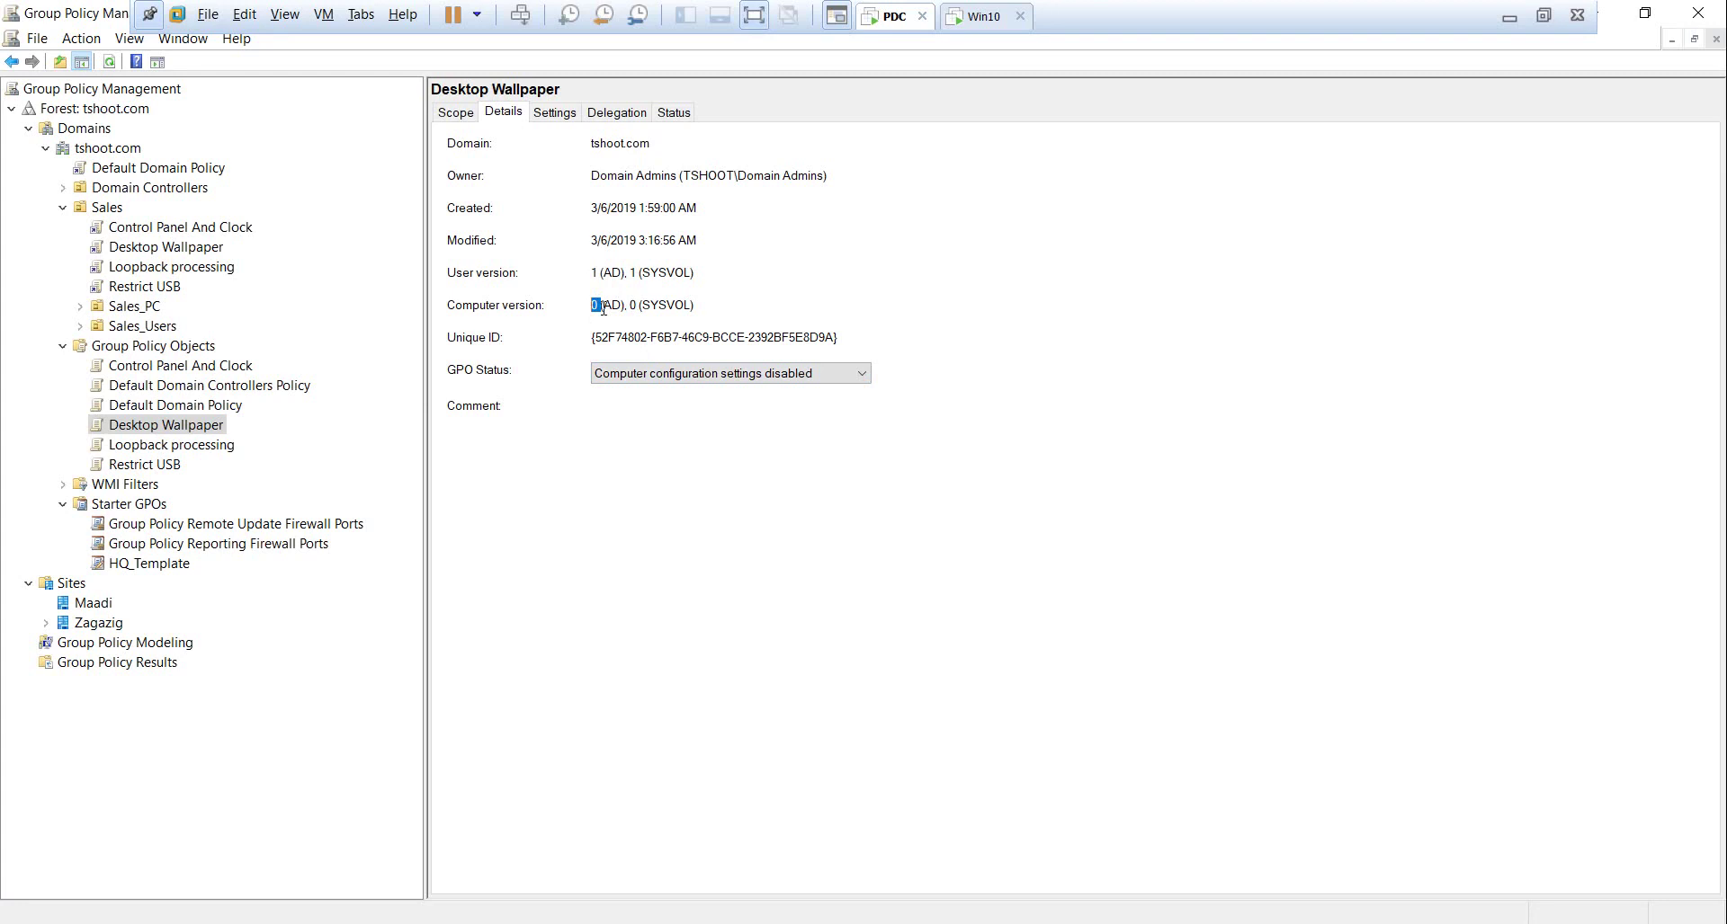
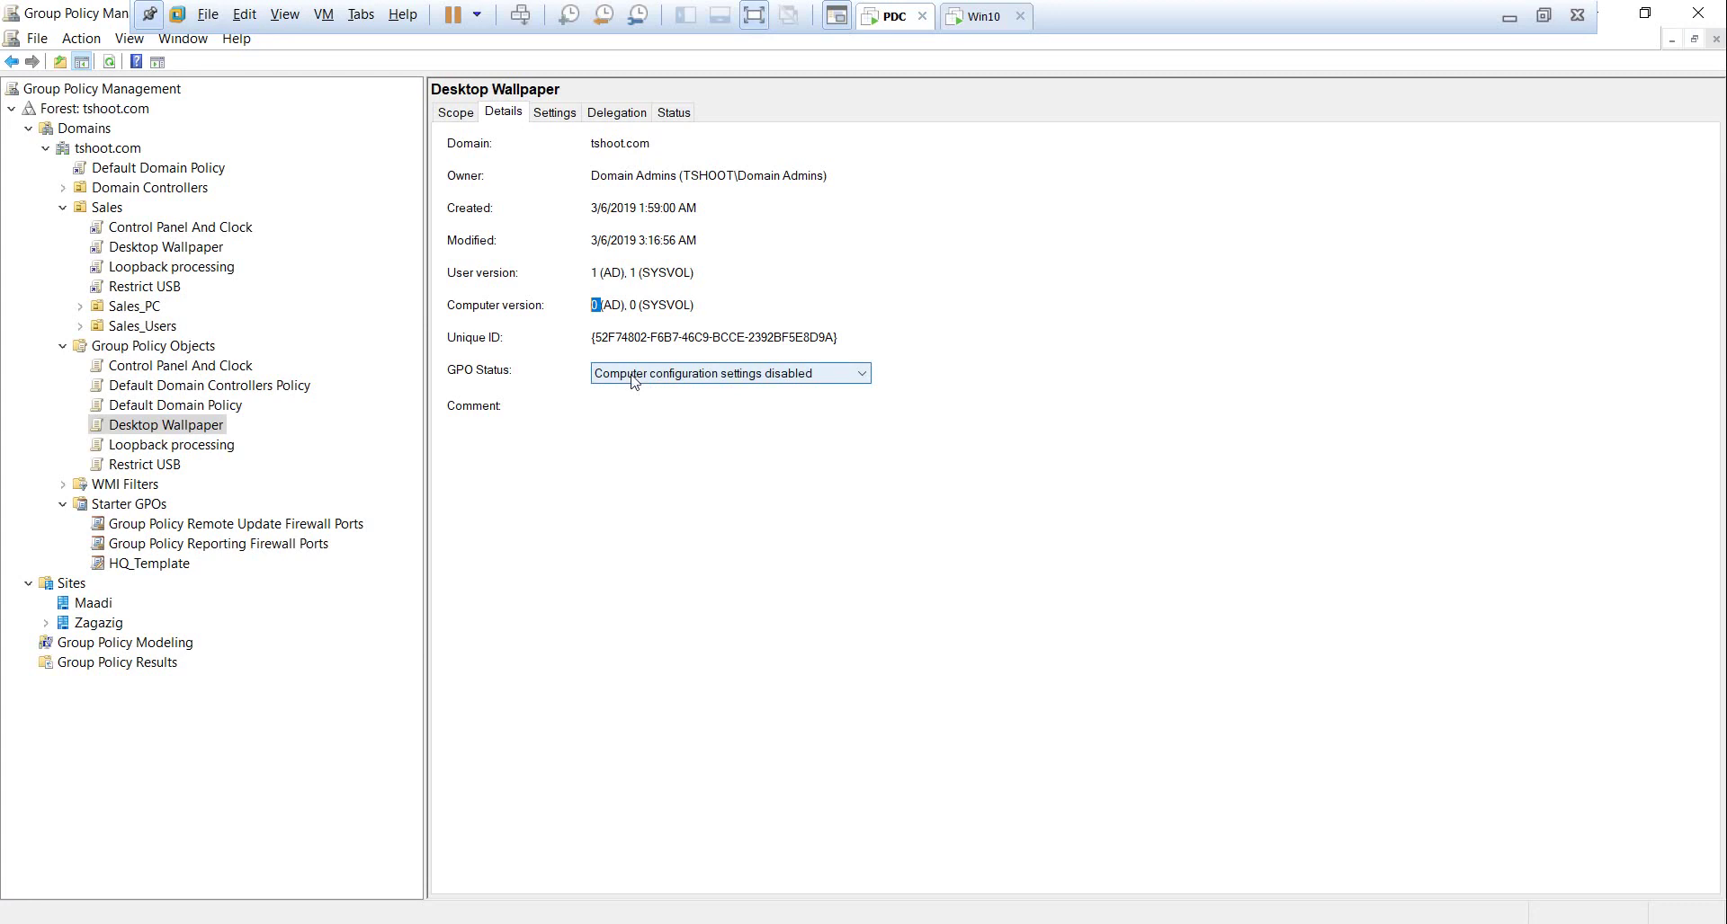
Change the Desktop Wallpaper GPO's status to "User configuration settings disabled" and confirm the change
{"action": "left_click", "coordinate": [634, 376]}
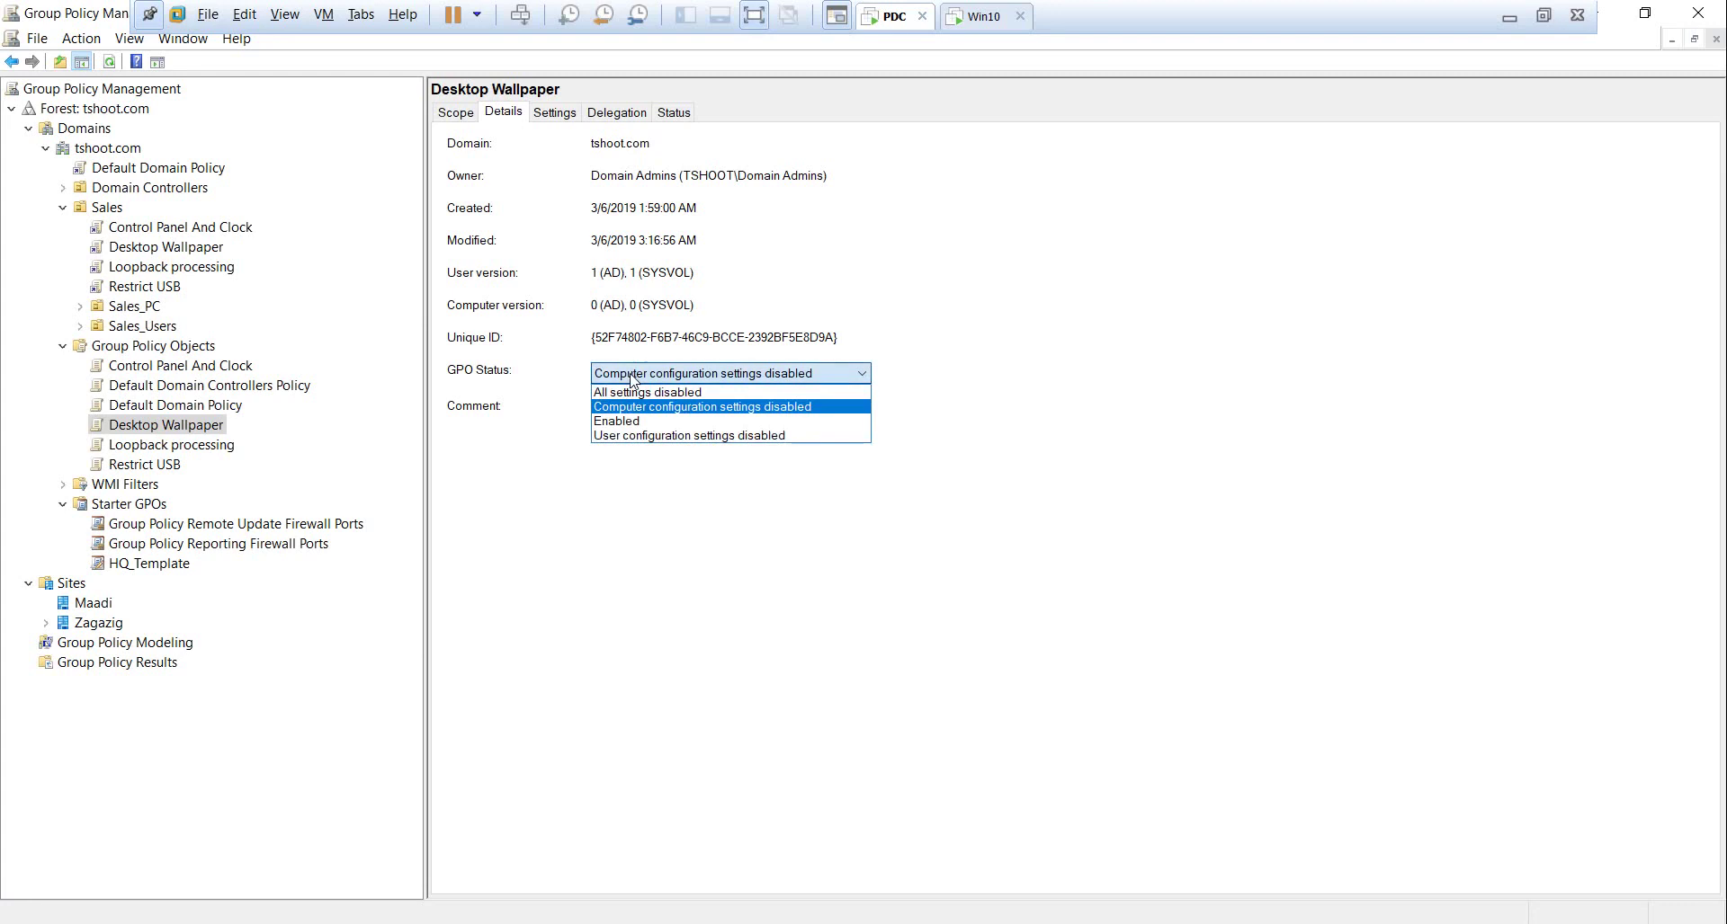
{"action": "left_click", "coordinate": [626, 436]}
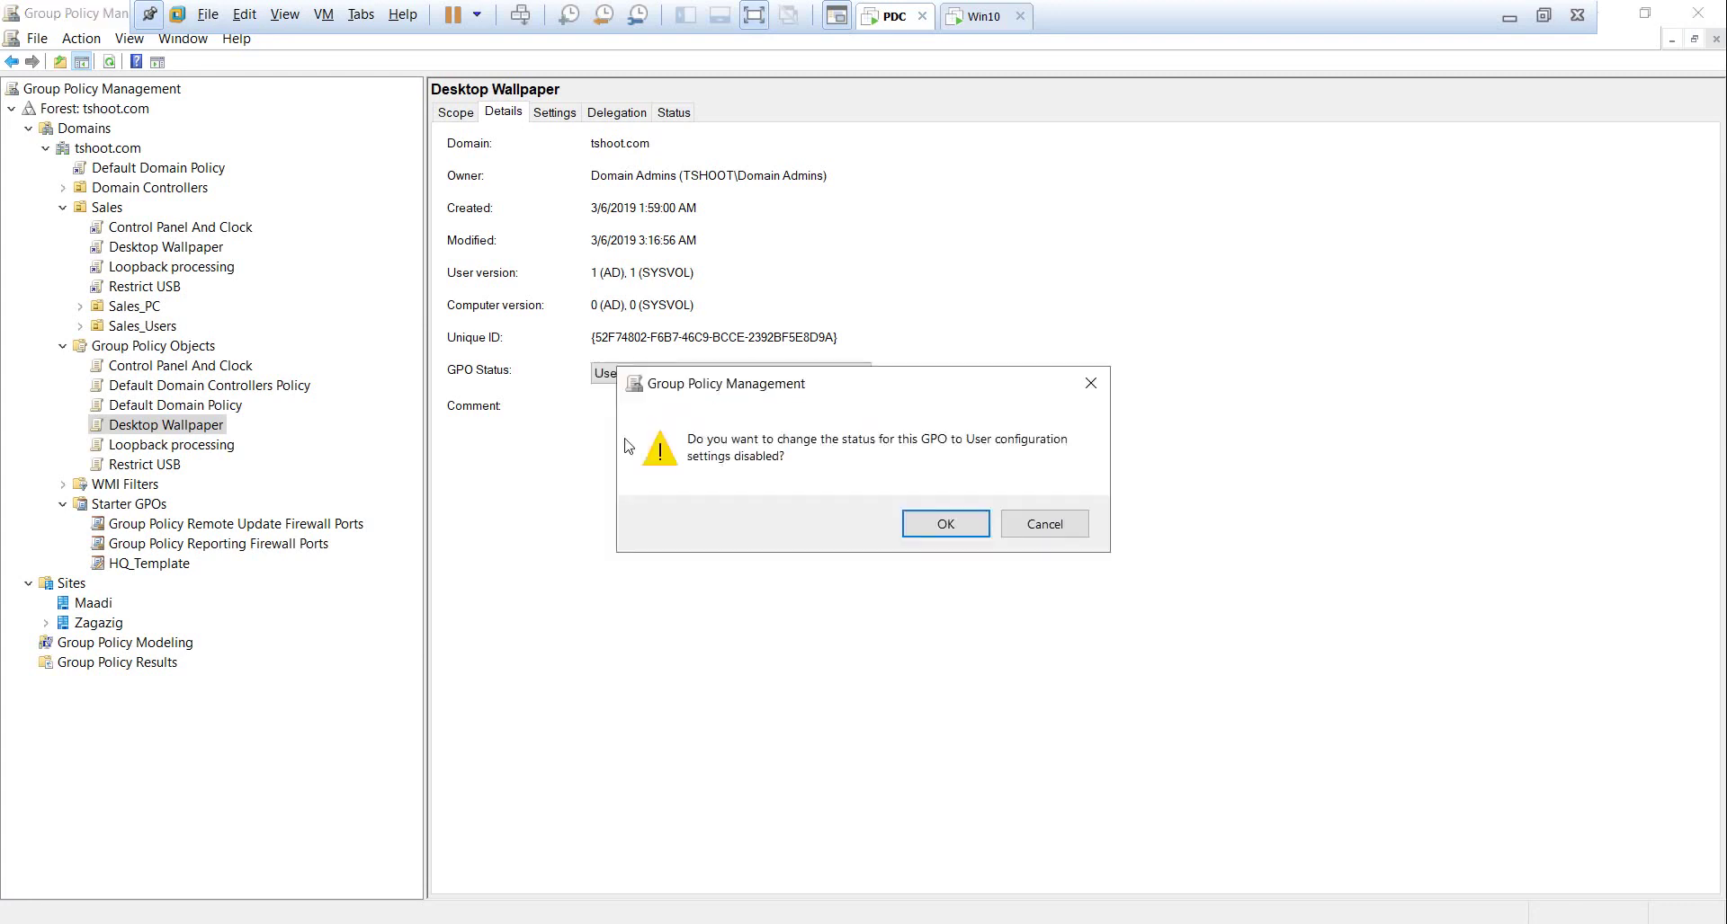
{"action": "left_click", "coordinate": [958, 525]}
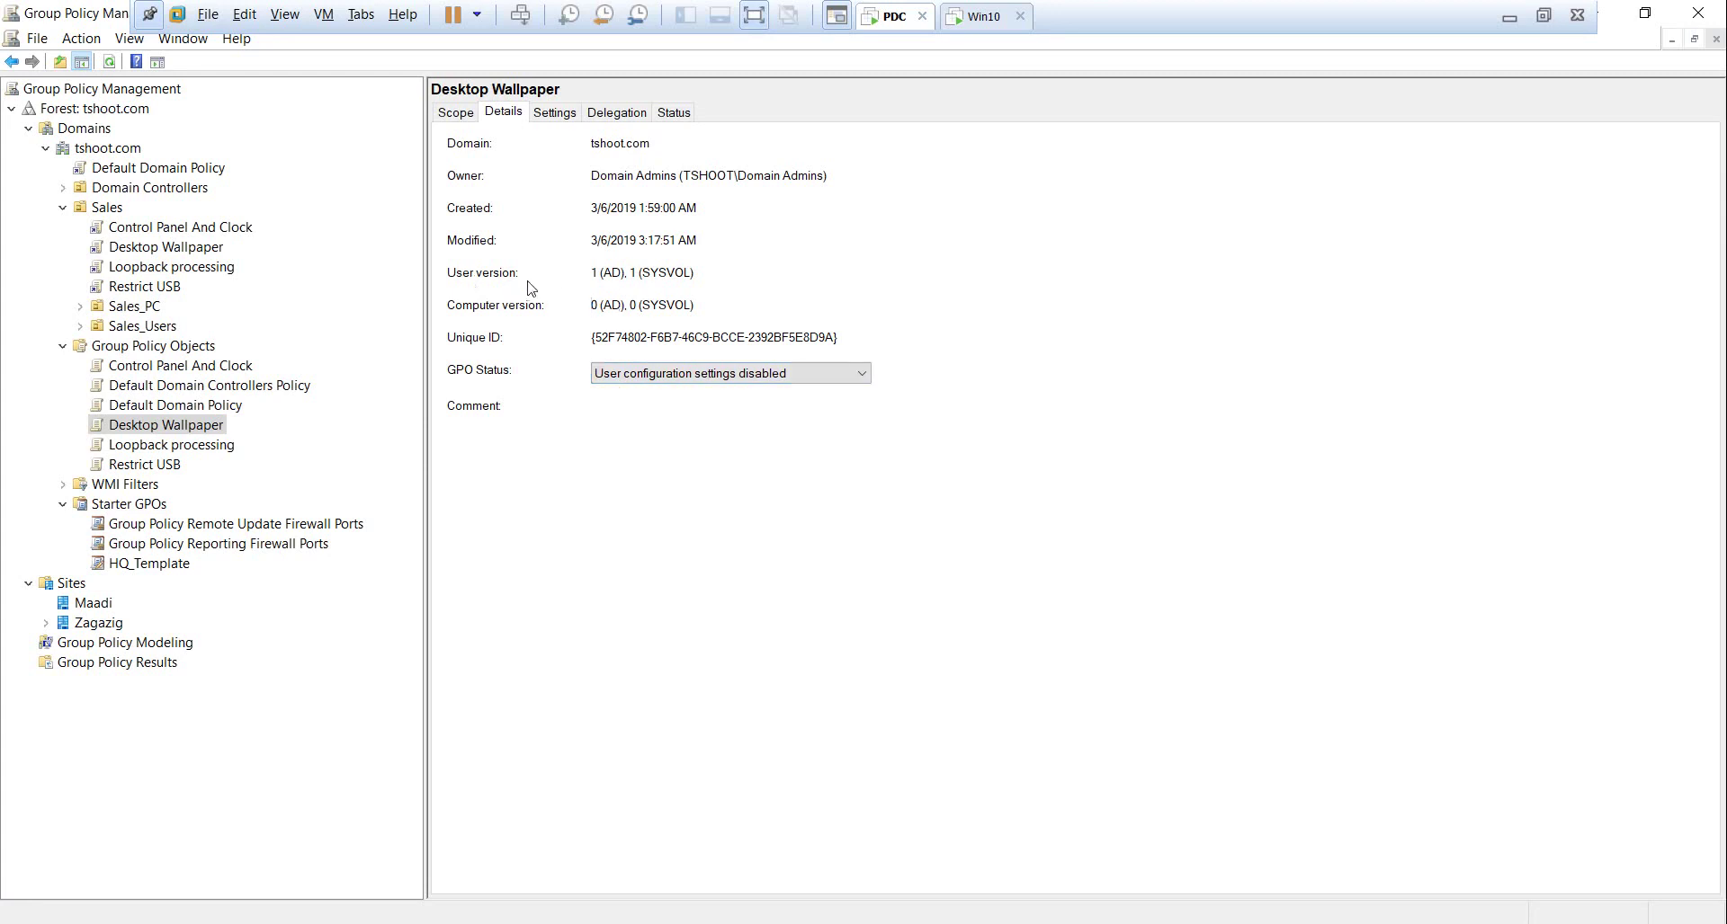
Restore the Desktop Wallpaper GPO's status to Enabled, confirm the change and check its user version
{"action": "left_click", "coordinate": [621, 372]}
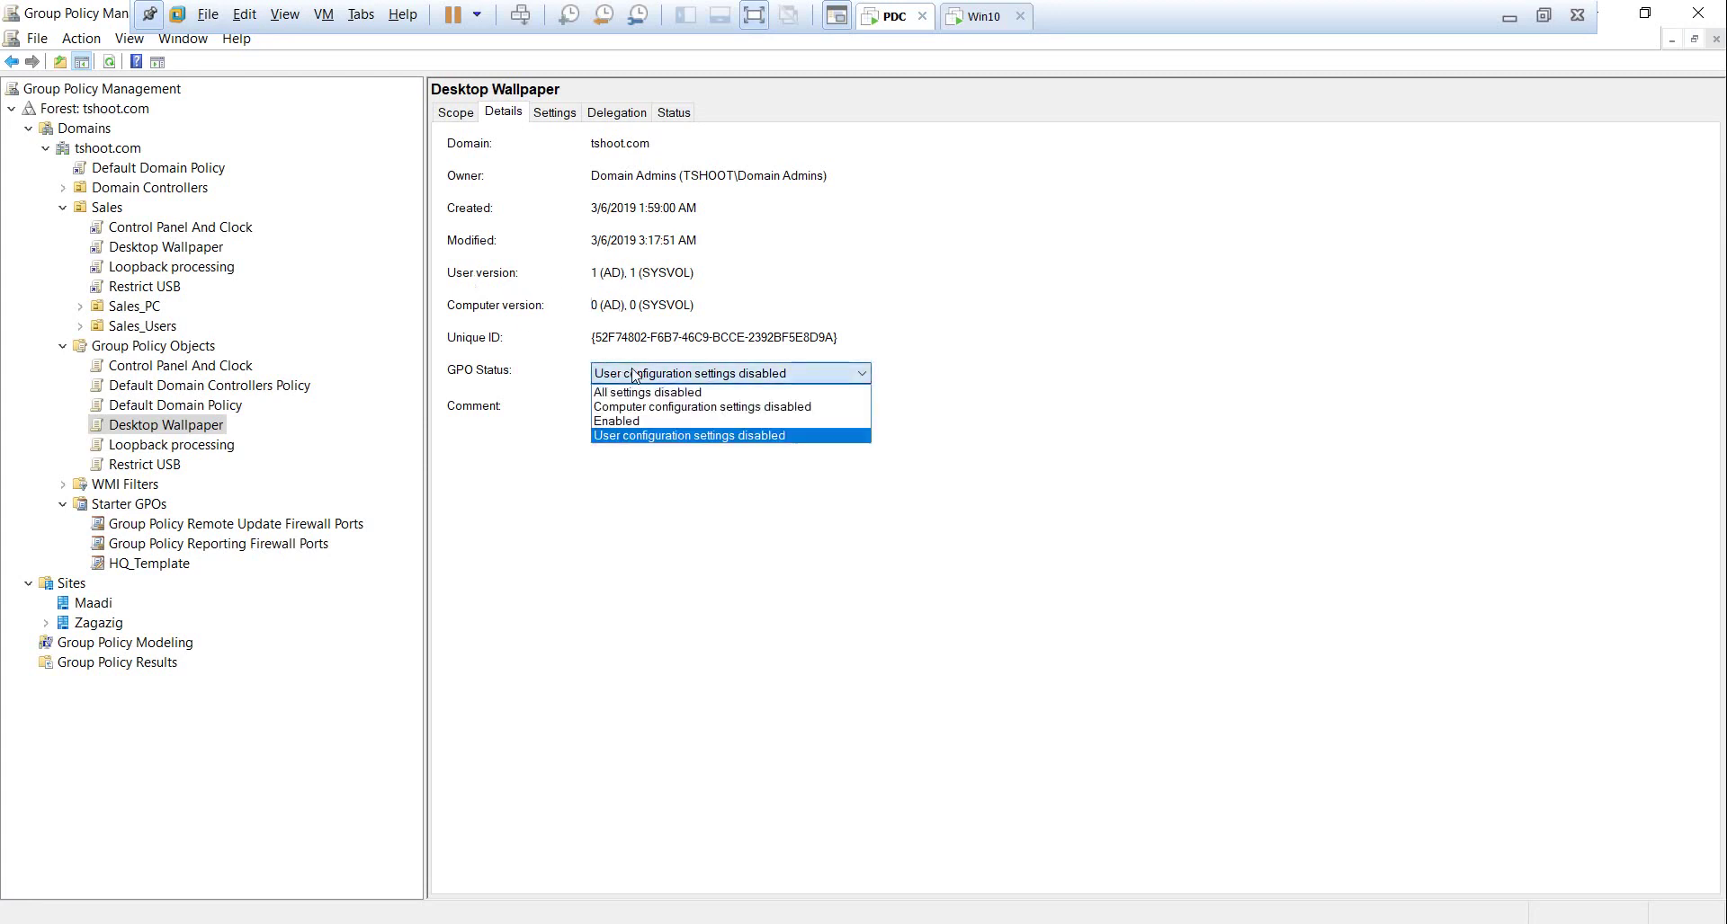
{"action": "left_click", "coordinate": [648, 422]}
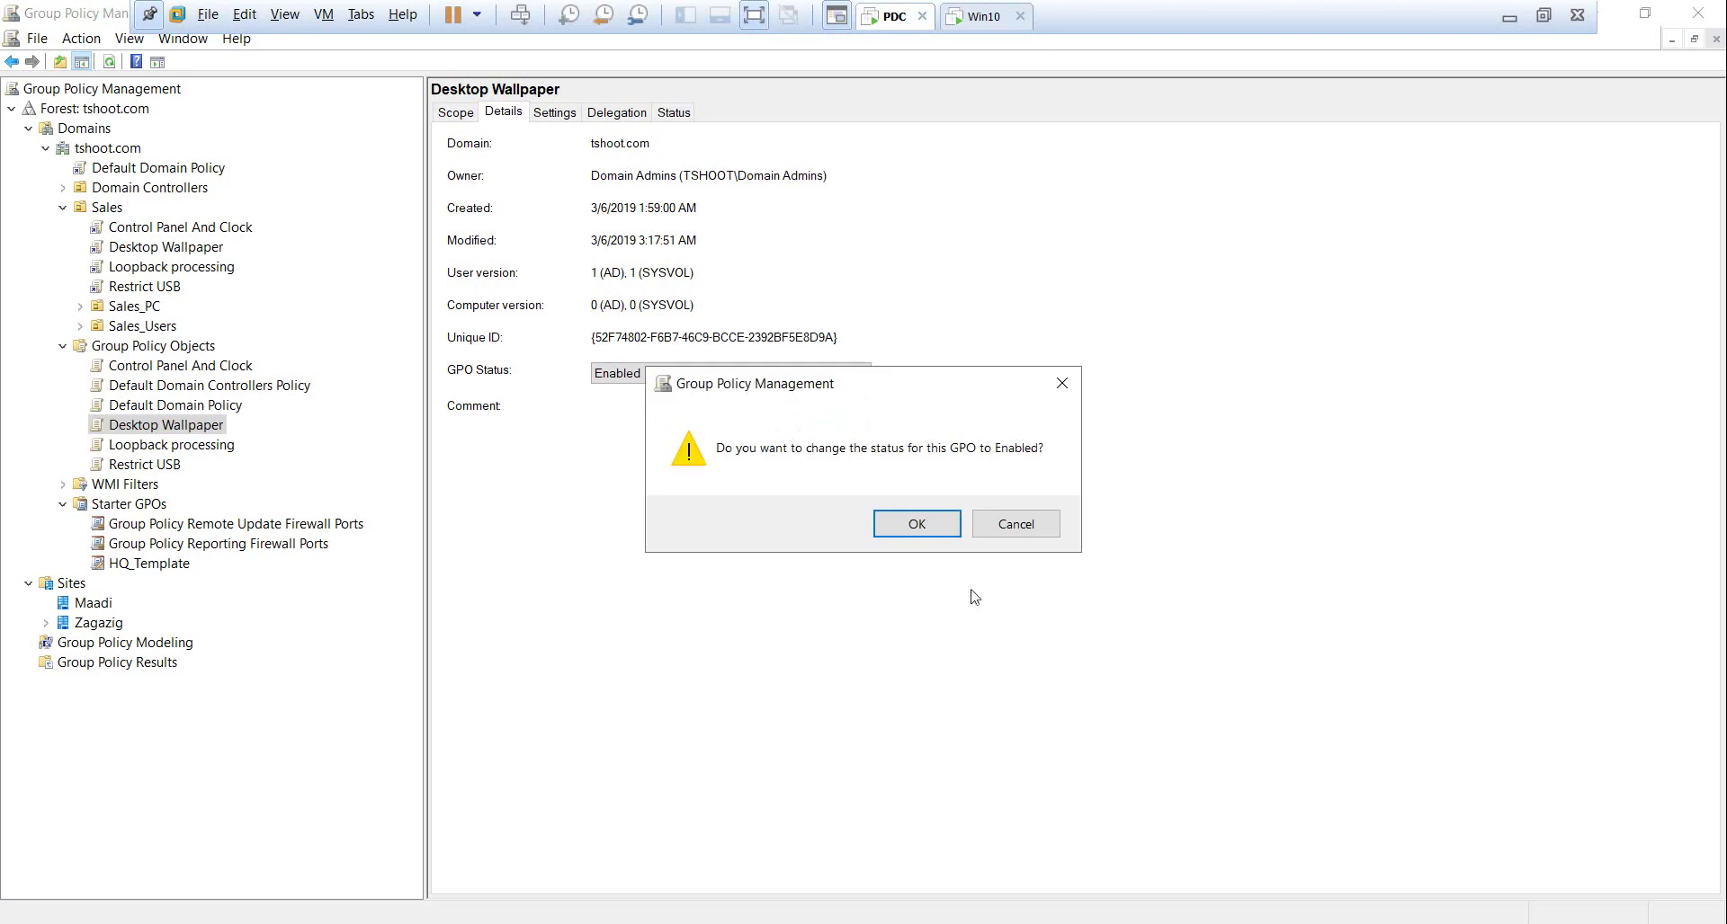
{"action": "left_click", "coordinate": [912, 527]}
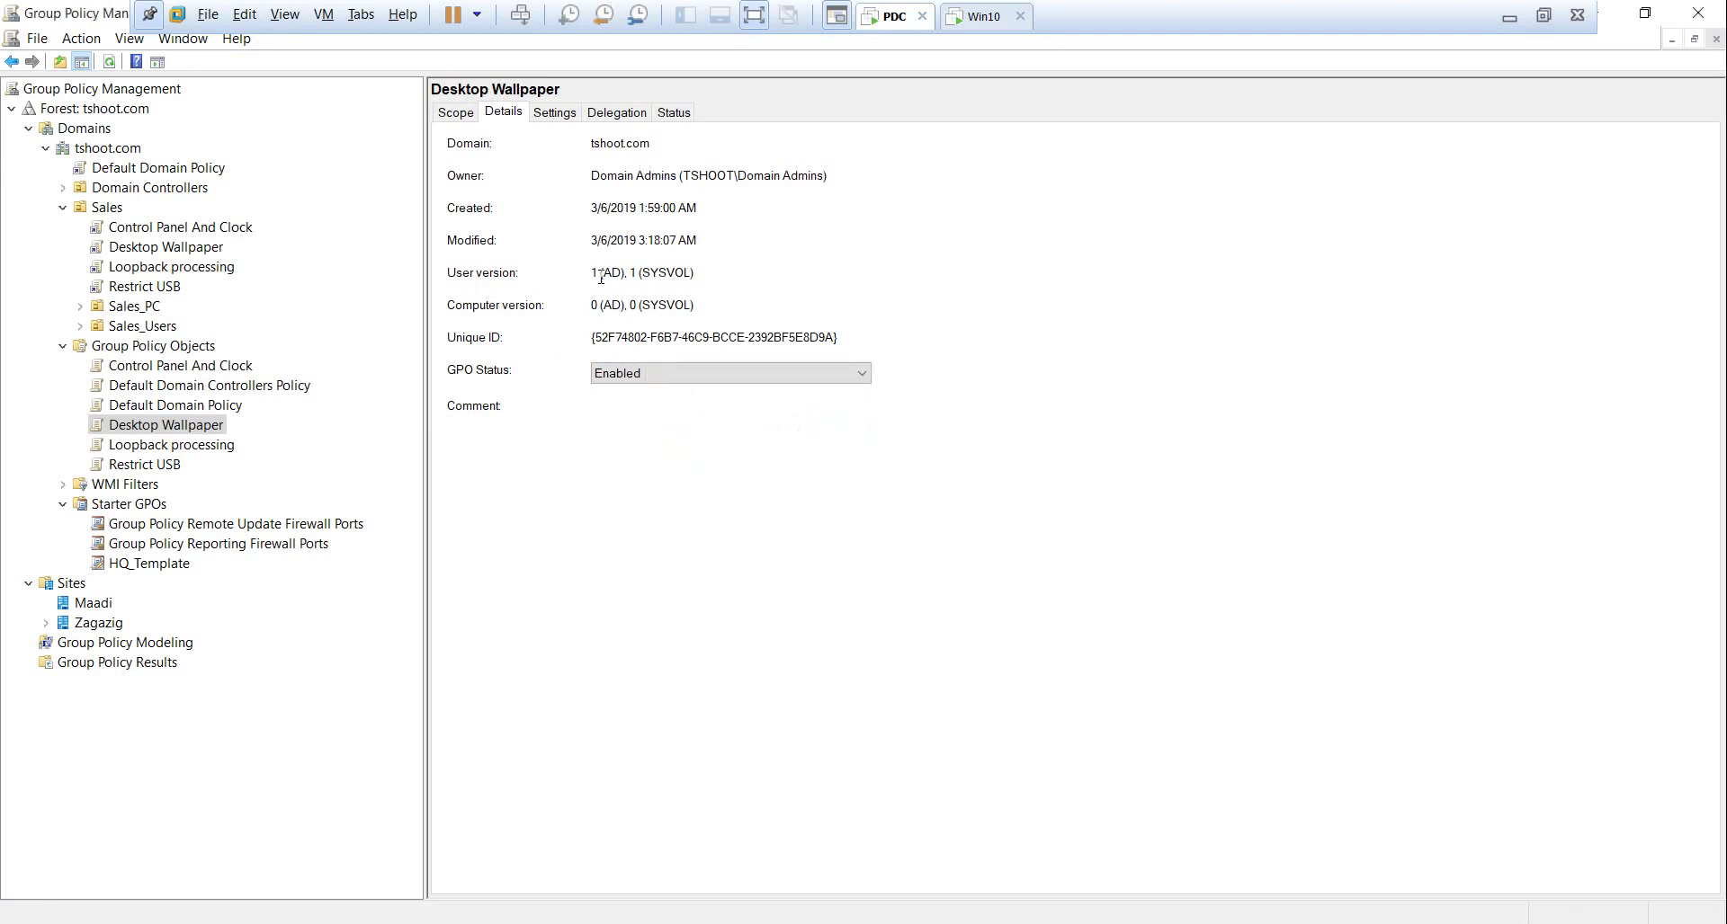
{"action": "left_click_drag", "start_coordinate": [600, 276], "coordinate": [586, 276]}
Show the full settings report for the Desktop Wallpaper GPO and examine its wallpaper path and the UNC path example
{"action": "left_click", "coordinate": [565, 115]}
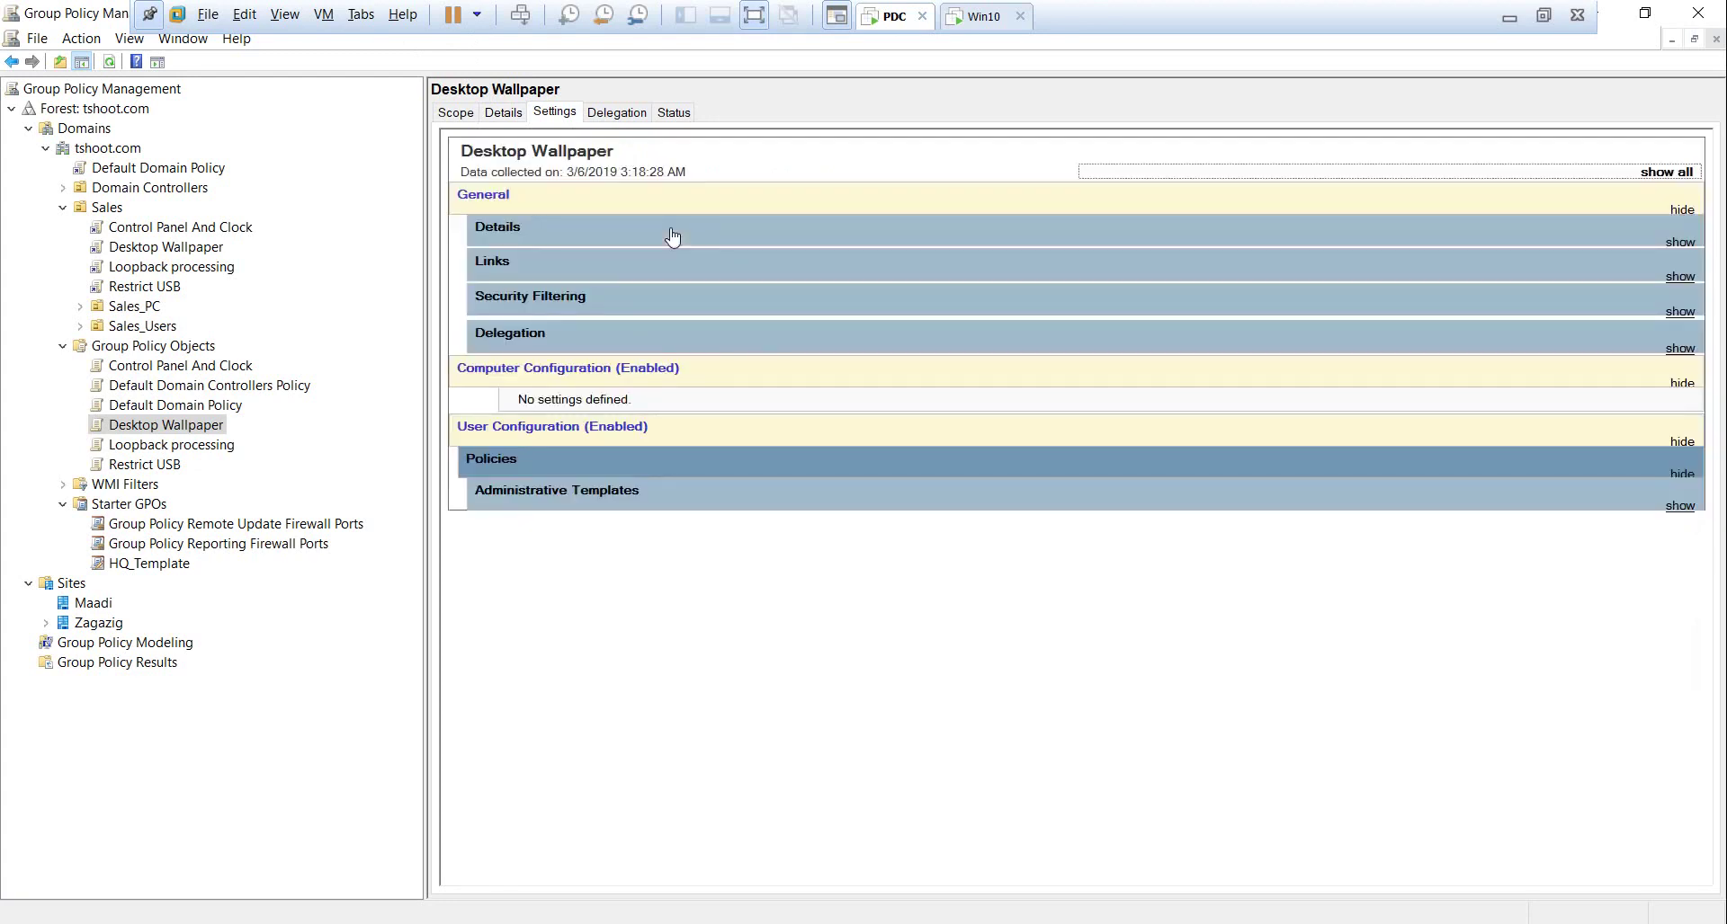
{"action": "left_click", "coordinate": [1666, 172]}
{"action": "scroll", "coordinate": [1124, 567], "scroll_direction": "down", "scroll_amount": 4}
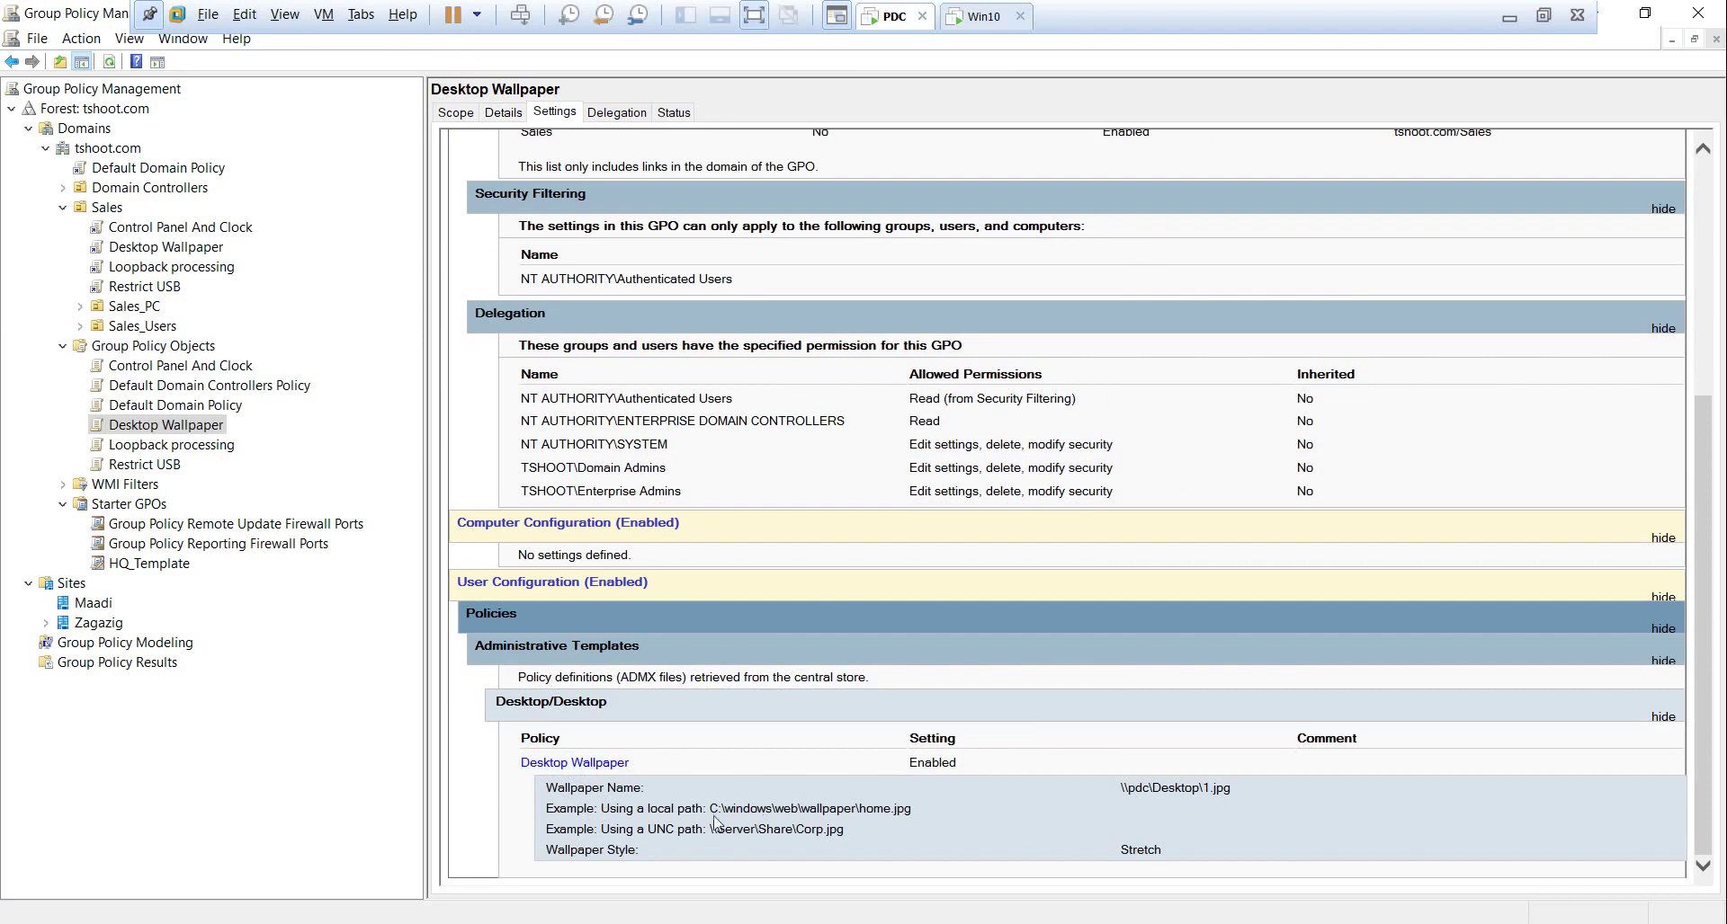
{"action": "left_click_drag", "start_coordinate": [703, 829], "coordinate": [847, 833]}
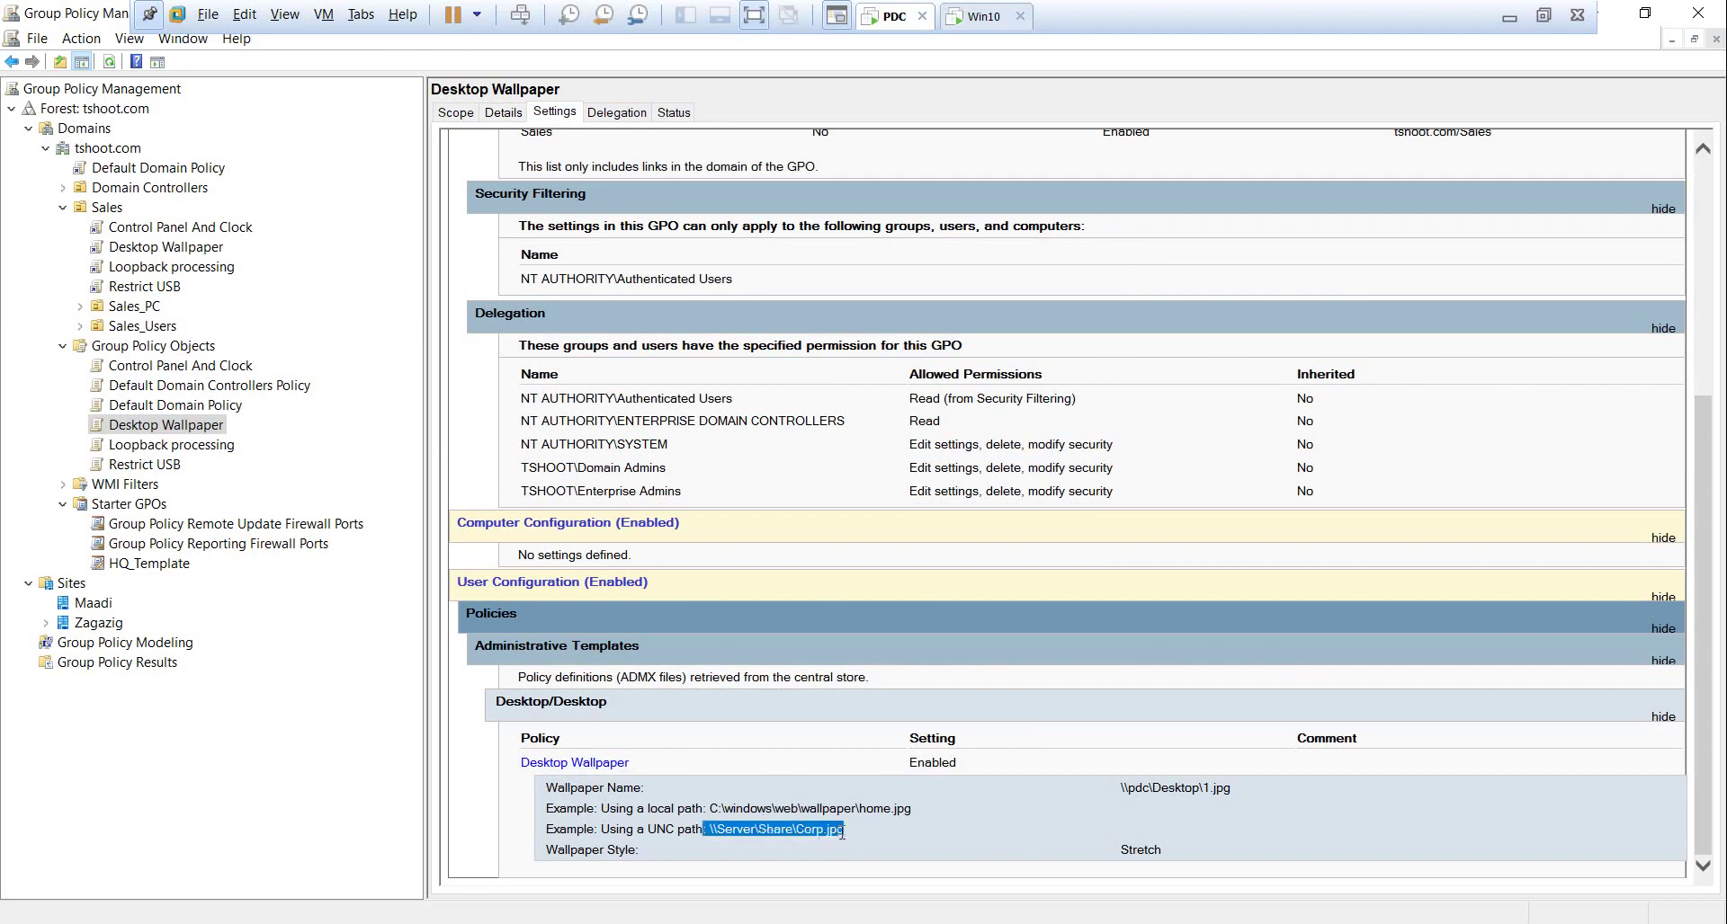
{"action": "left_click", "coordinate": [882, 840]}
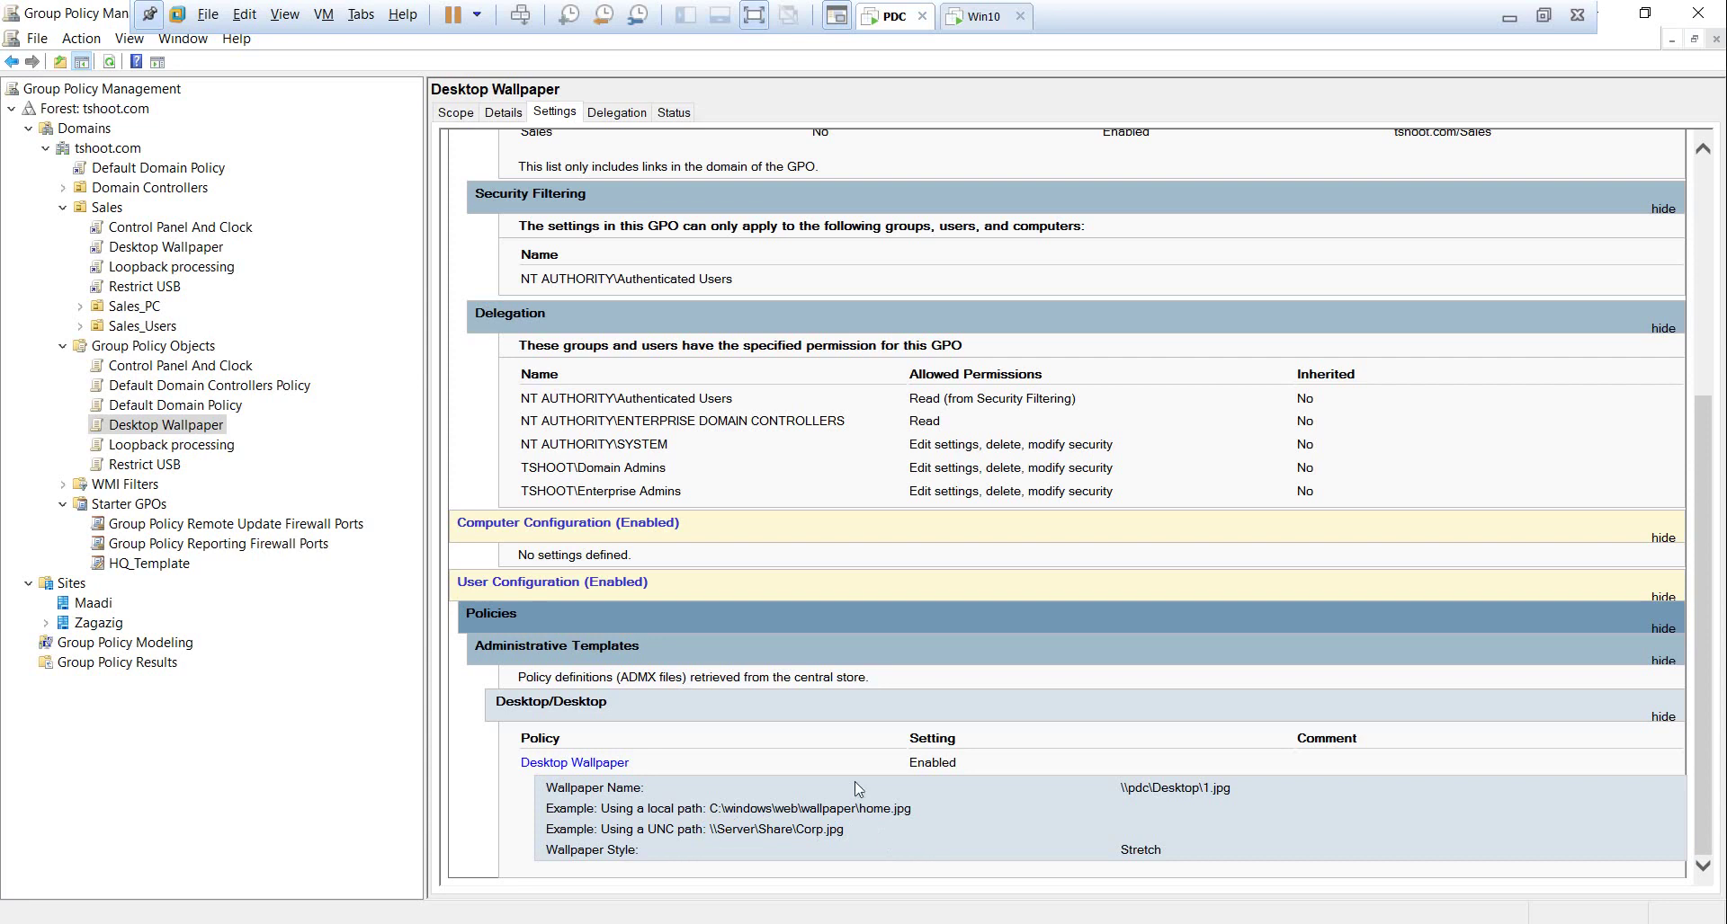
{"action": "double_click", "coordinate": [583, 831]}
{"action": "left_click", "coordinate": [1130, 786]}
{"action": "left_click_drag", "start_coordinate": [1130, 787], "coordinate": [1277, 787]}
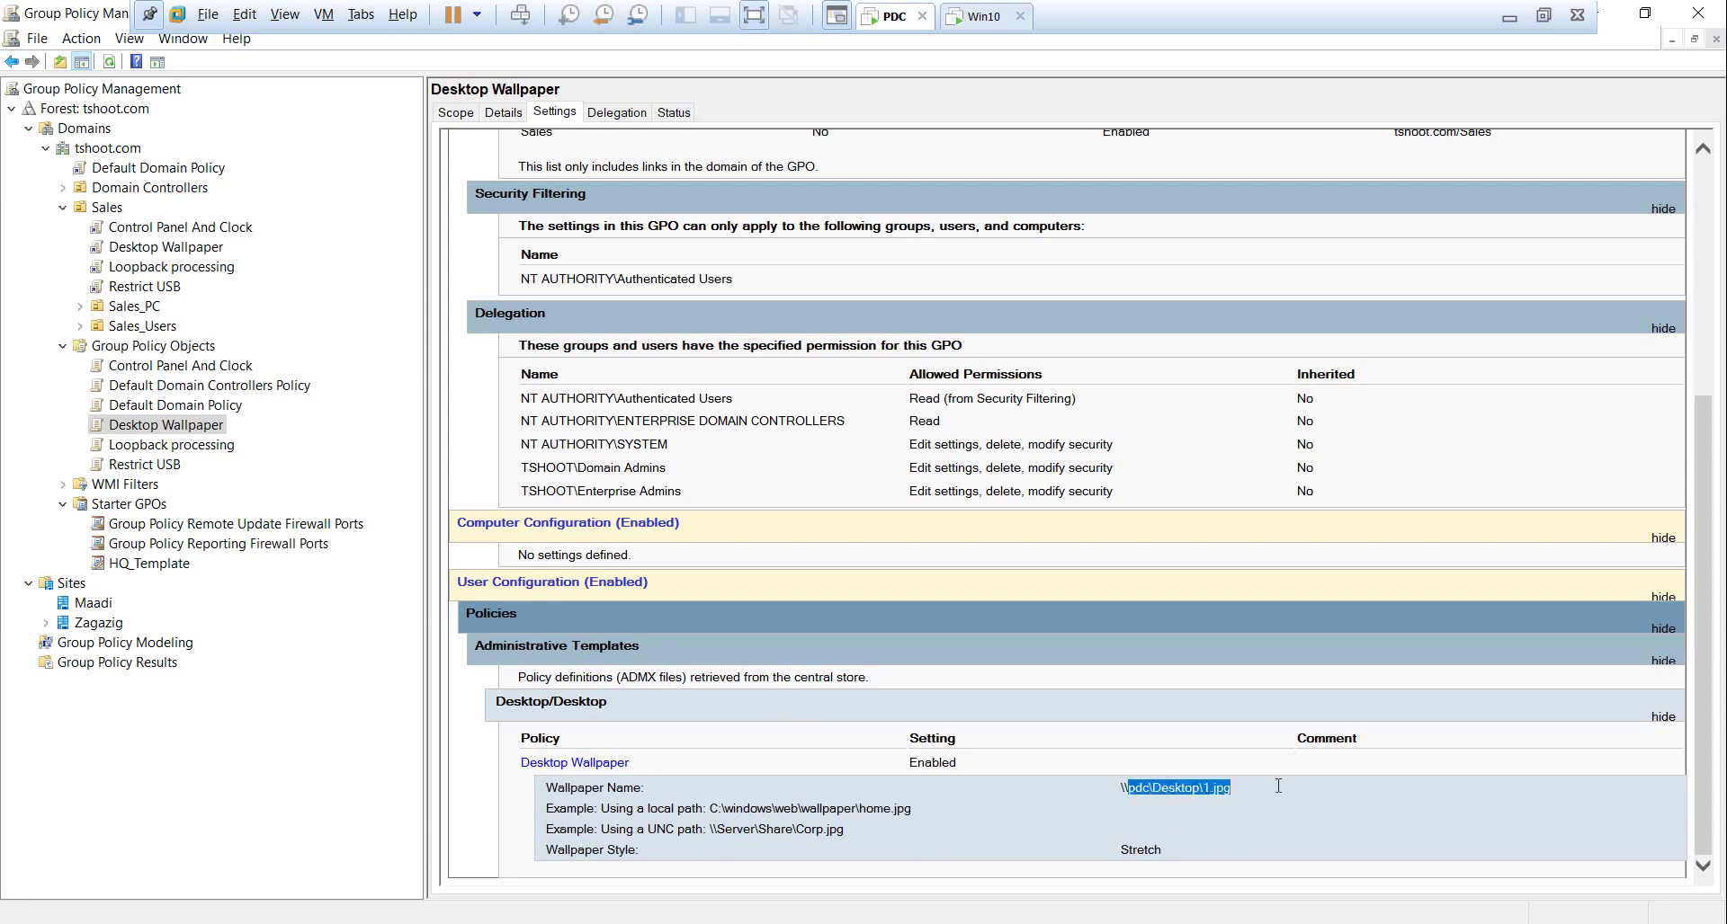
{"action": "left_click", "coordinate": [1262, 804]}
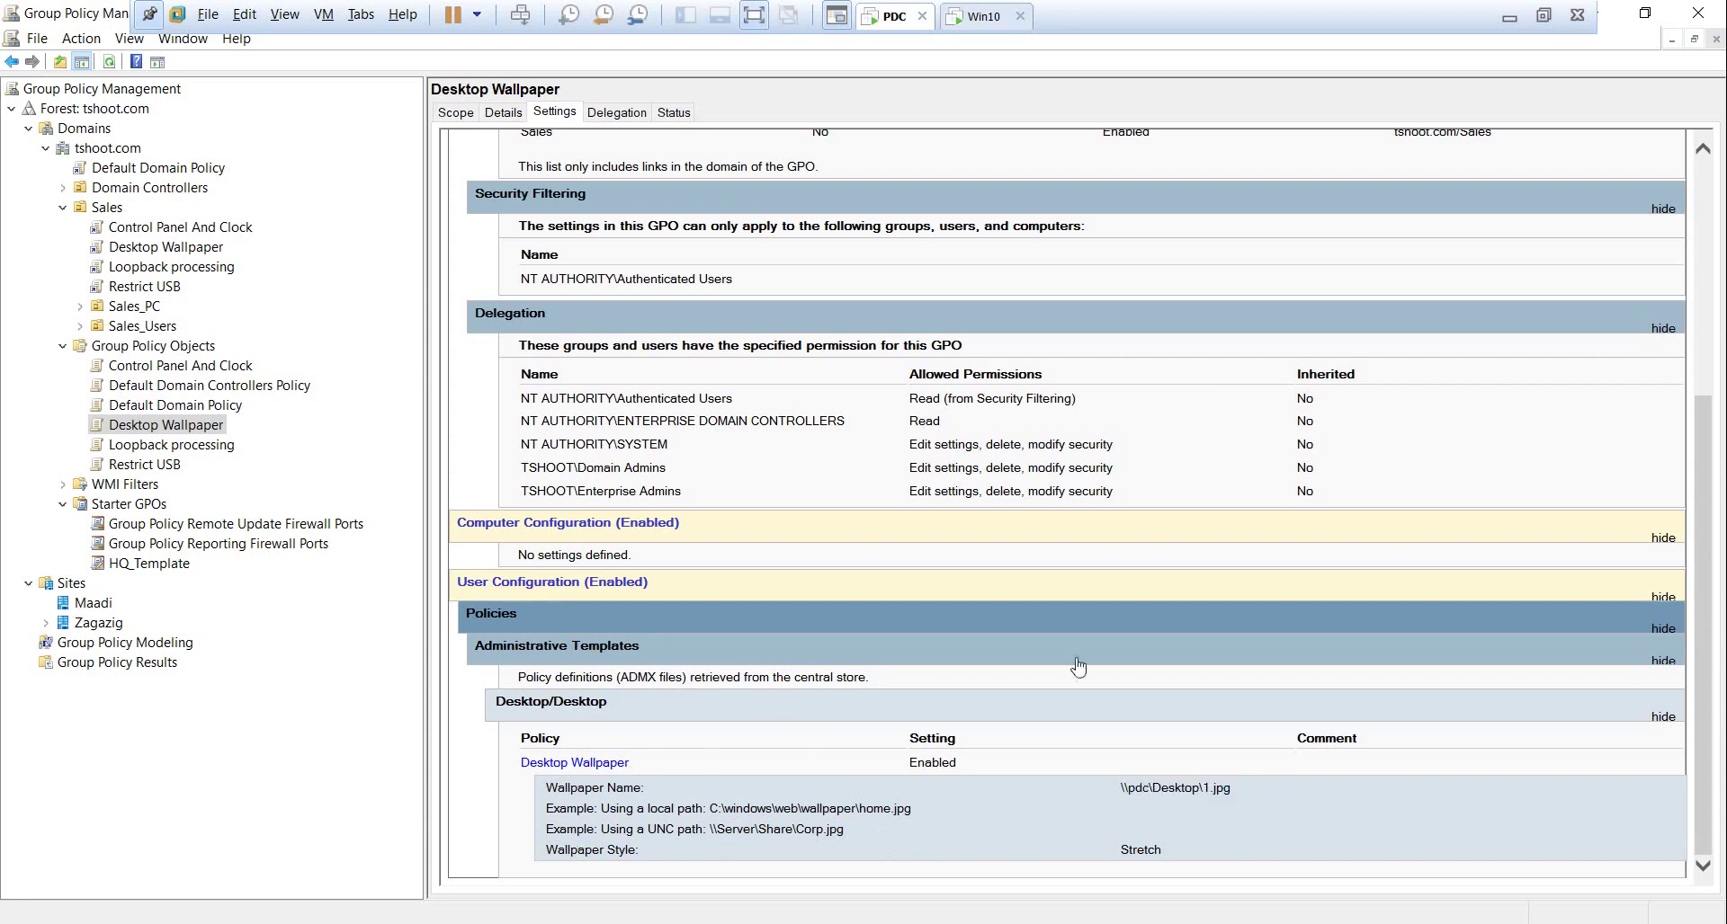
Review the Desktop Wallpaper GPO's delegation and its Active Directory and SYSVOL replication status page
{"action": "left_click", "coordinate": [629, 120]}
{"action": "left_click", "coordinate": [674, 120]}
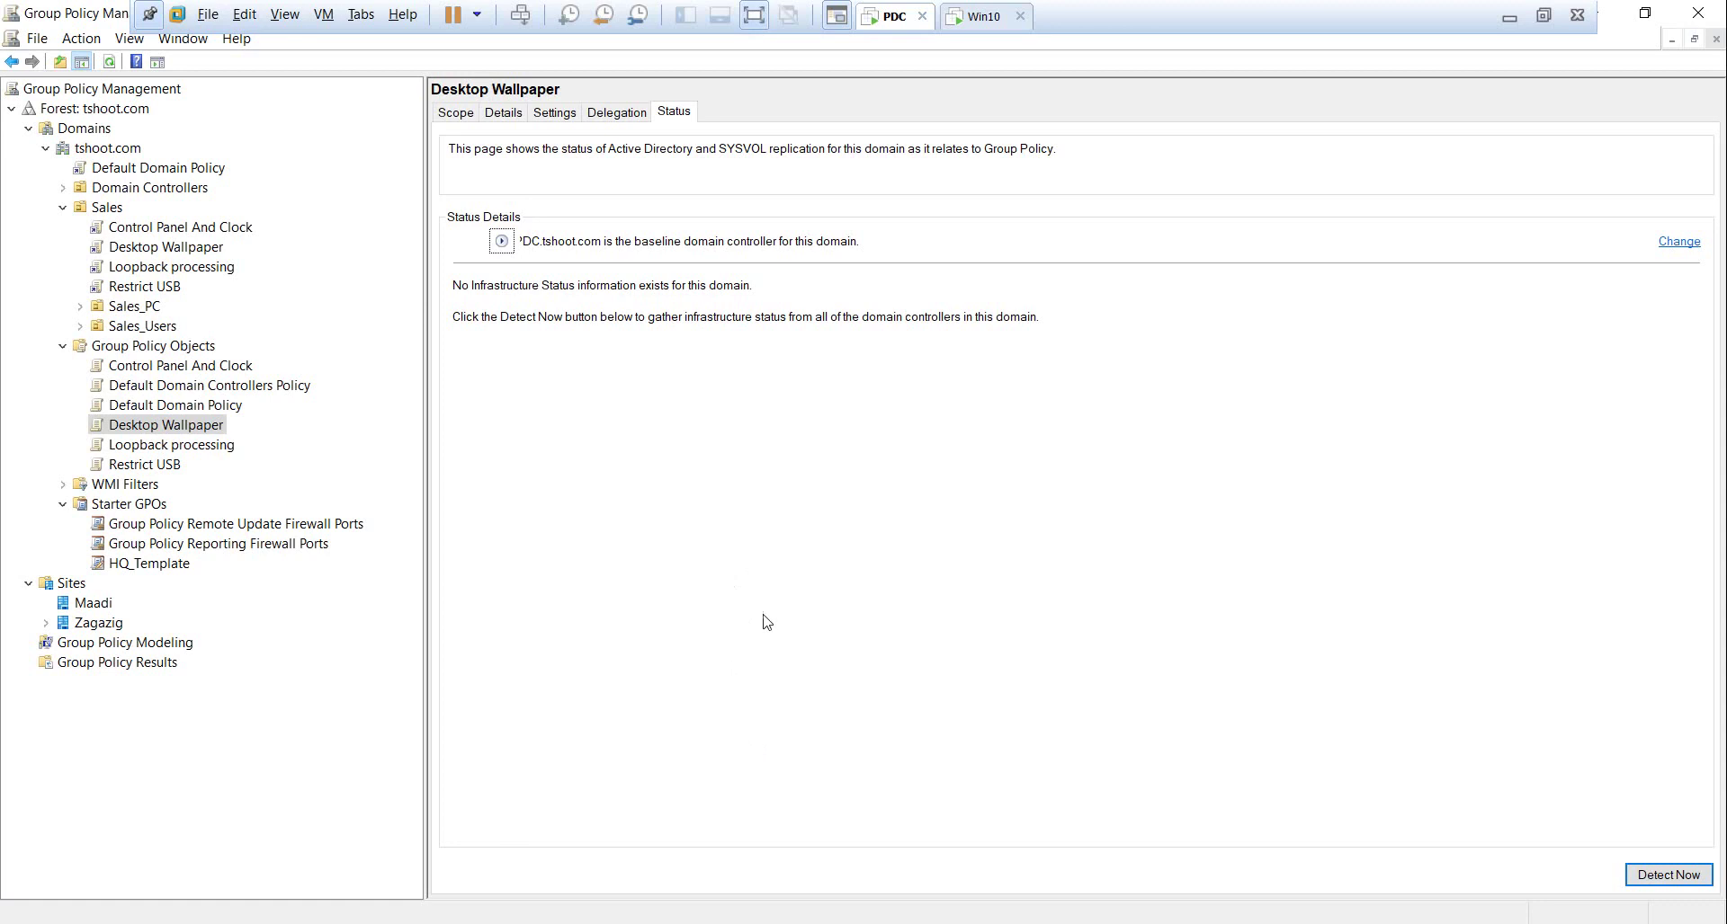
Switch to the Win10 virtual machine and sign in to the displayed user account with its password
{"action": "left_click", "coordinate": [984, 17]}
{"action": "left_click", "coordinate": [1025, 300]}
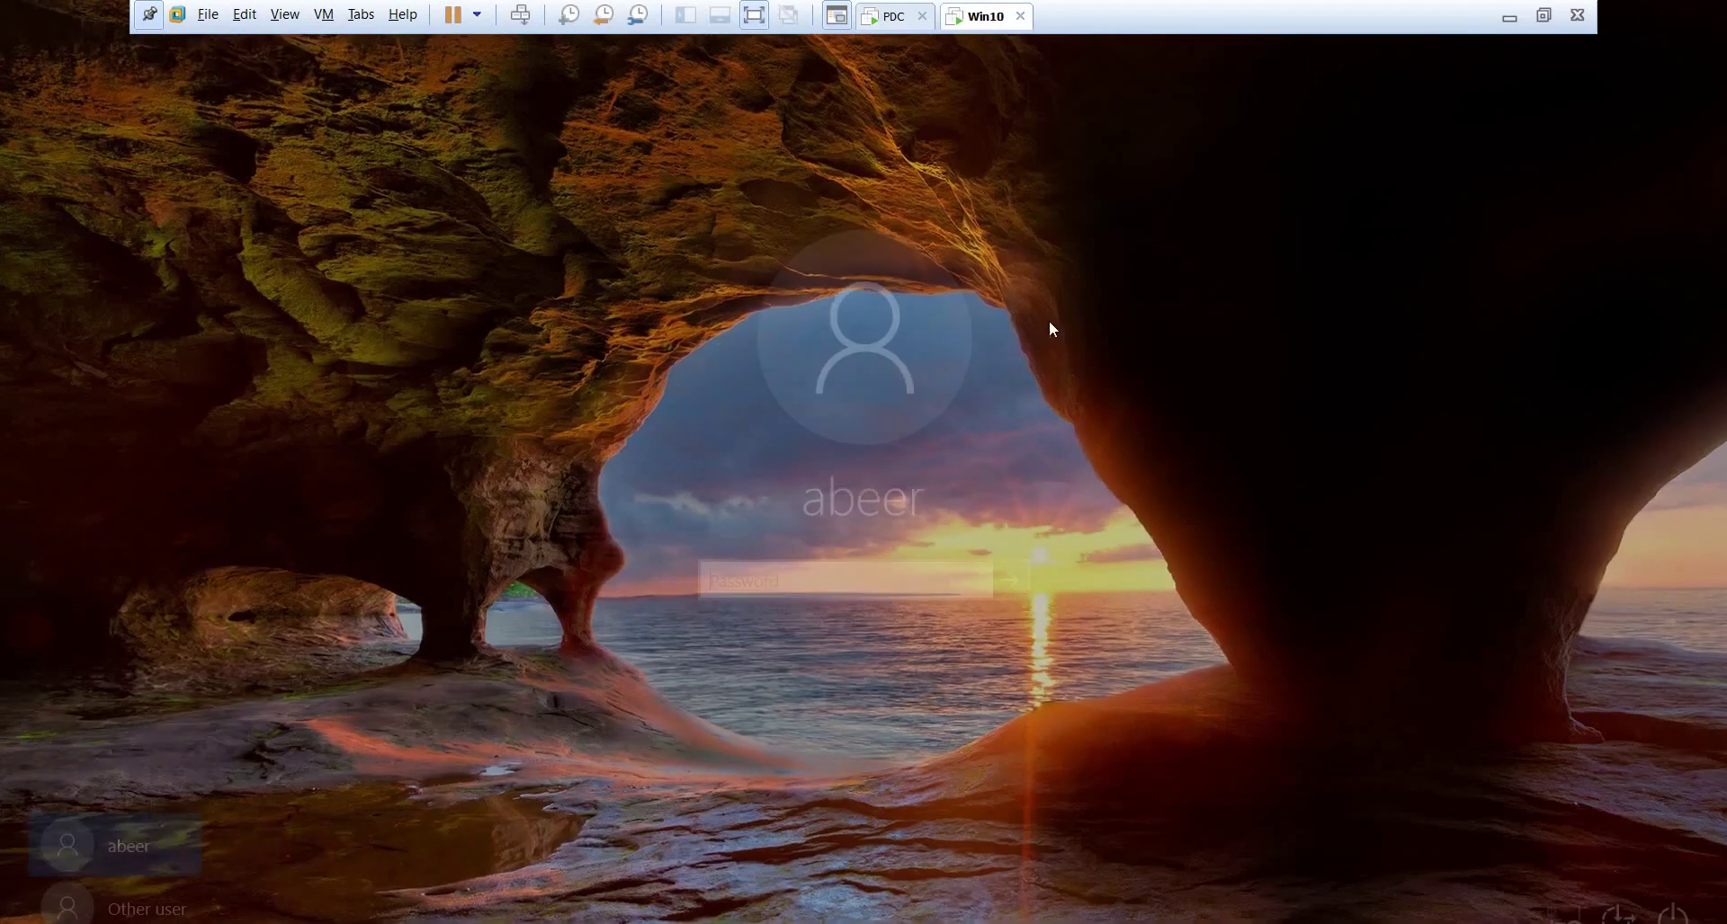
{"action": "type", "text": "*****"}
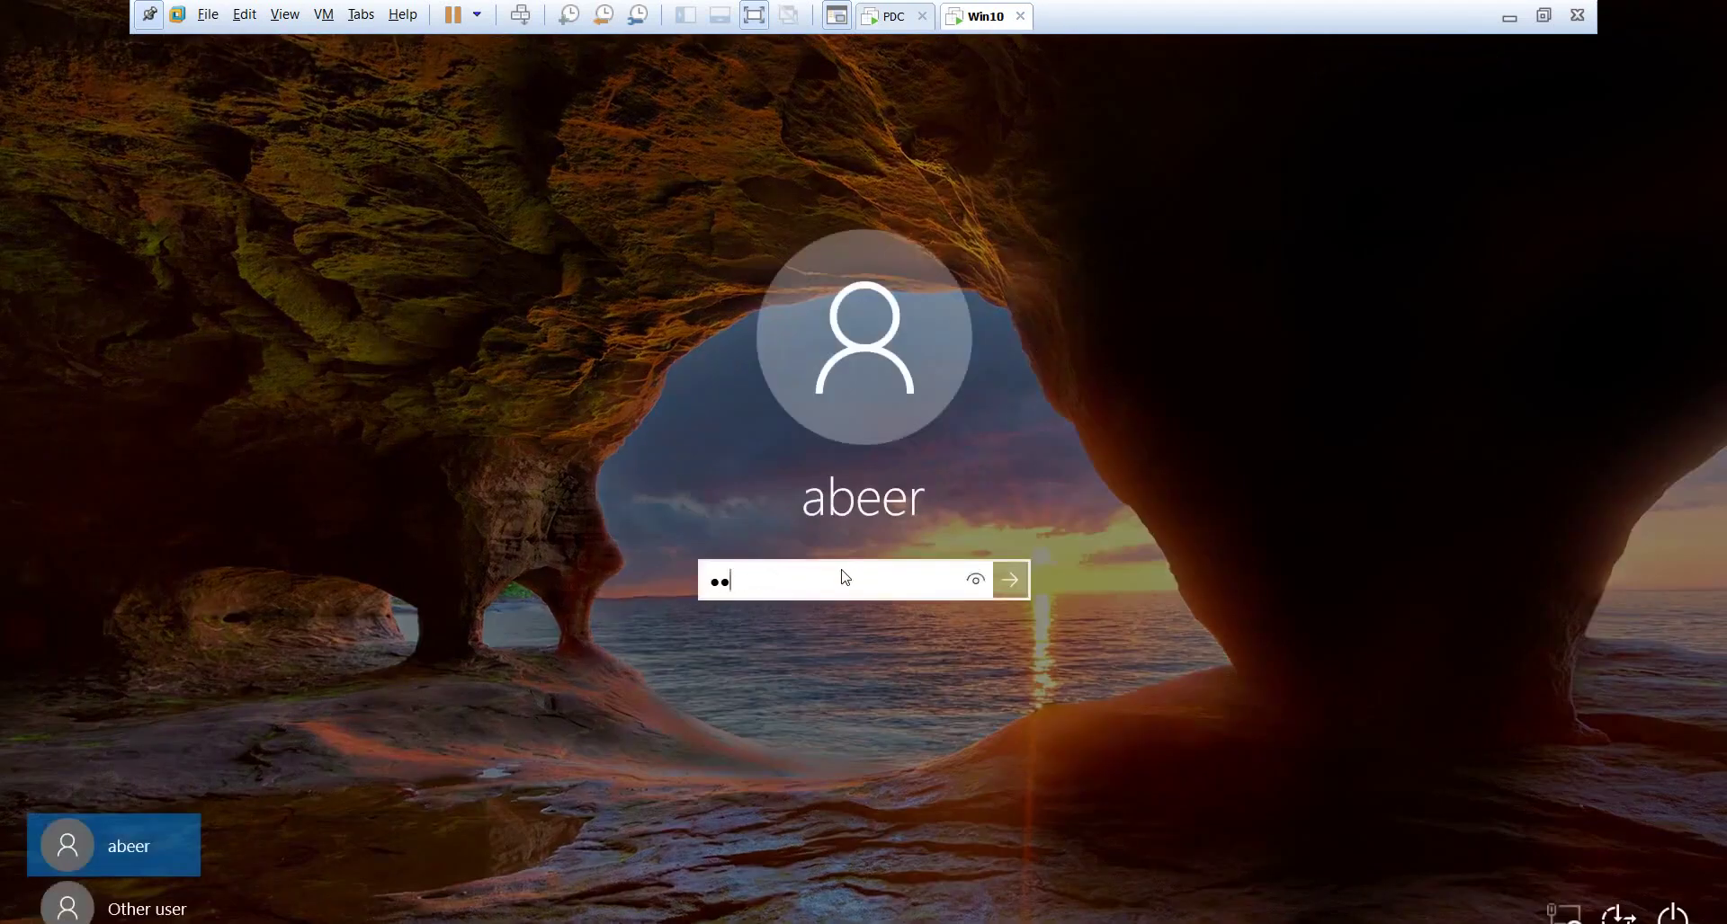
{"action": "type", "text": "**"}
{"action": "key", "text": "Return"}
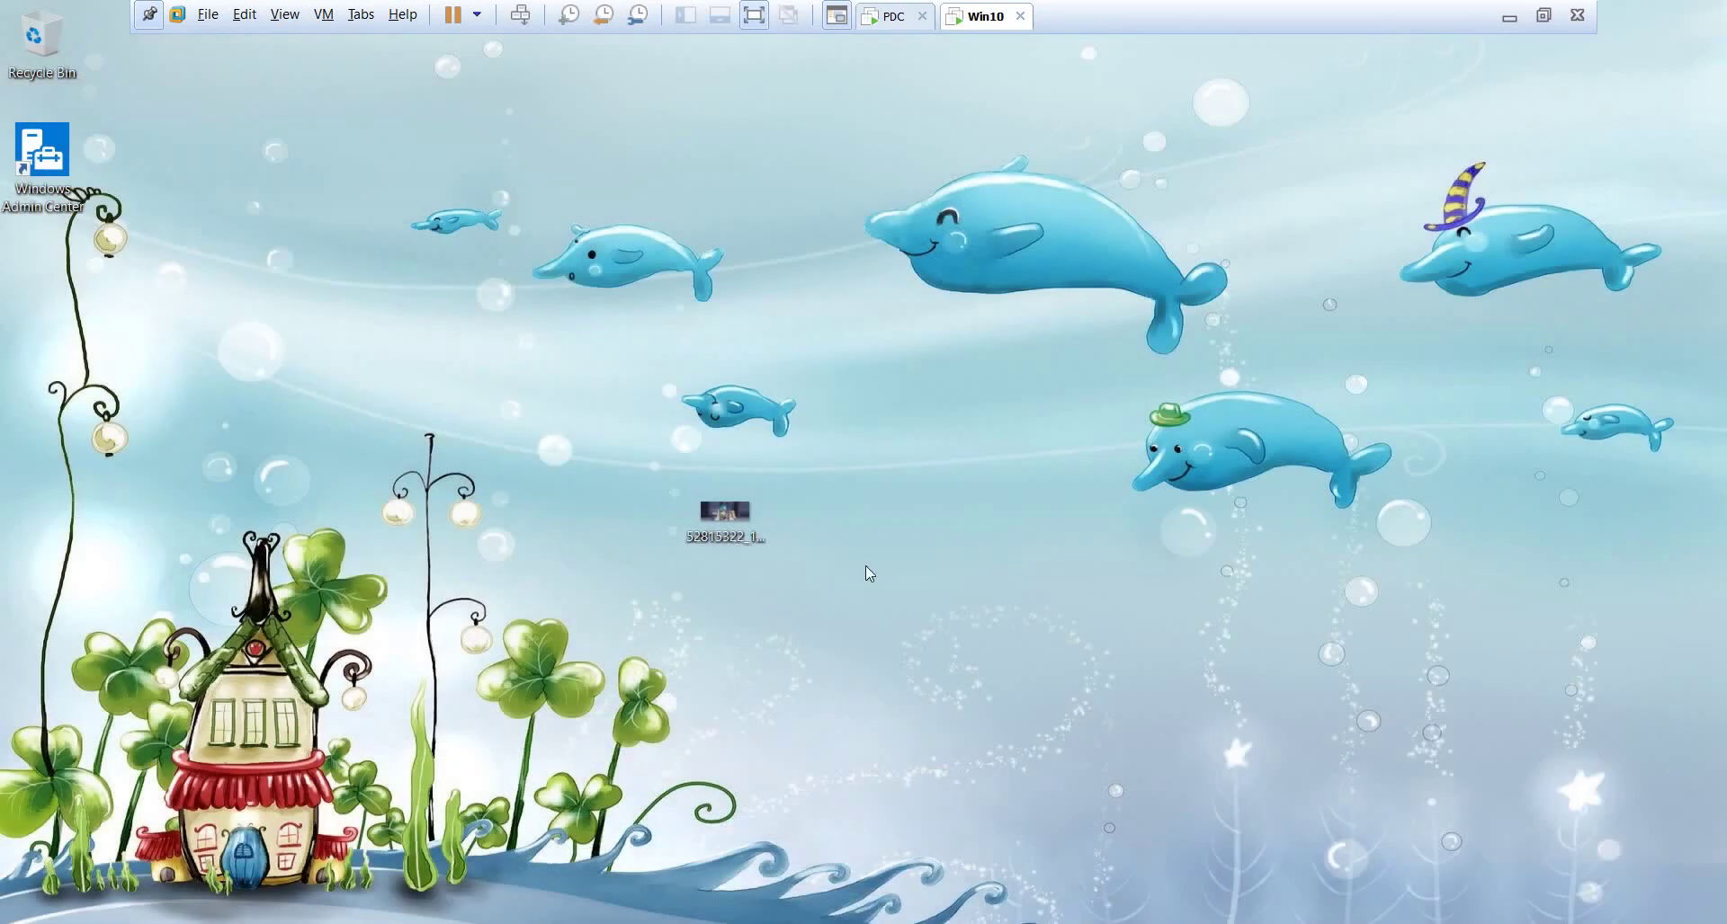
Open Command Prompt on the Win10 machine and run gpupdate to refresh user and computer policy
{"action": "key", "text": "super+x"}
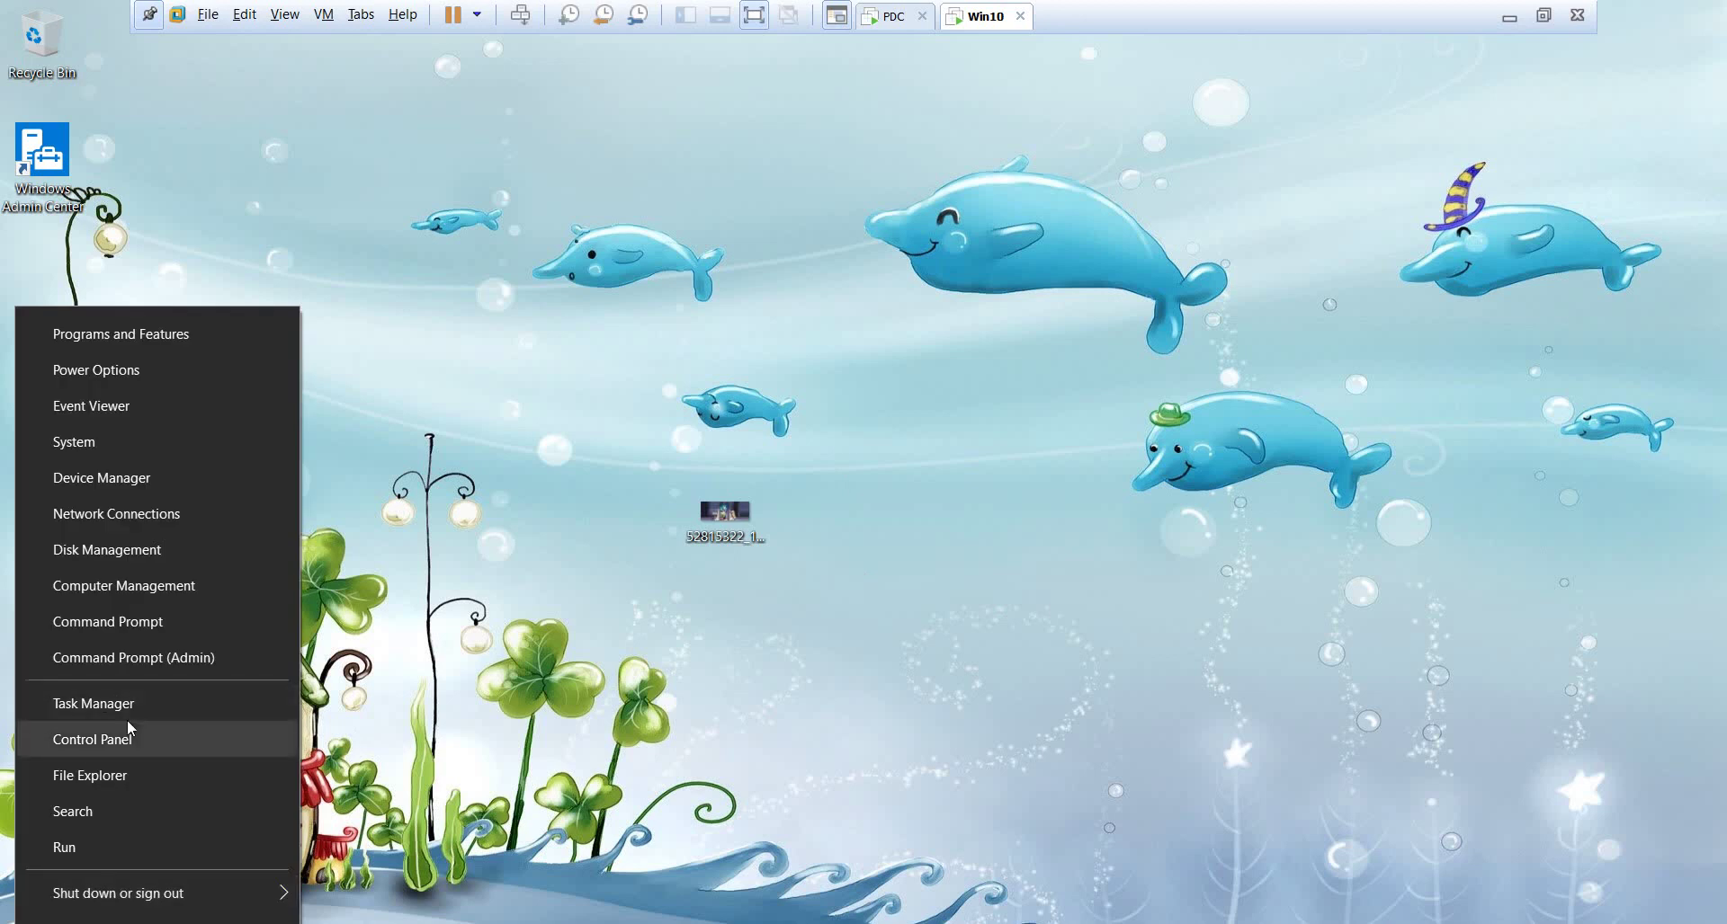
{"action": "left_click", "coordinate": [153, 632]}
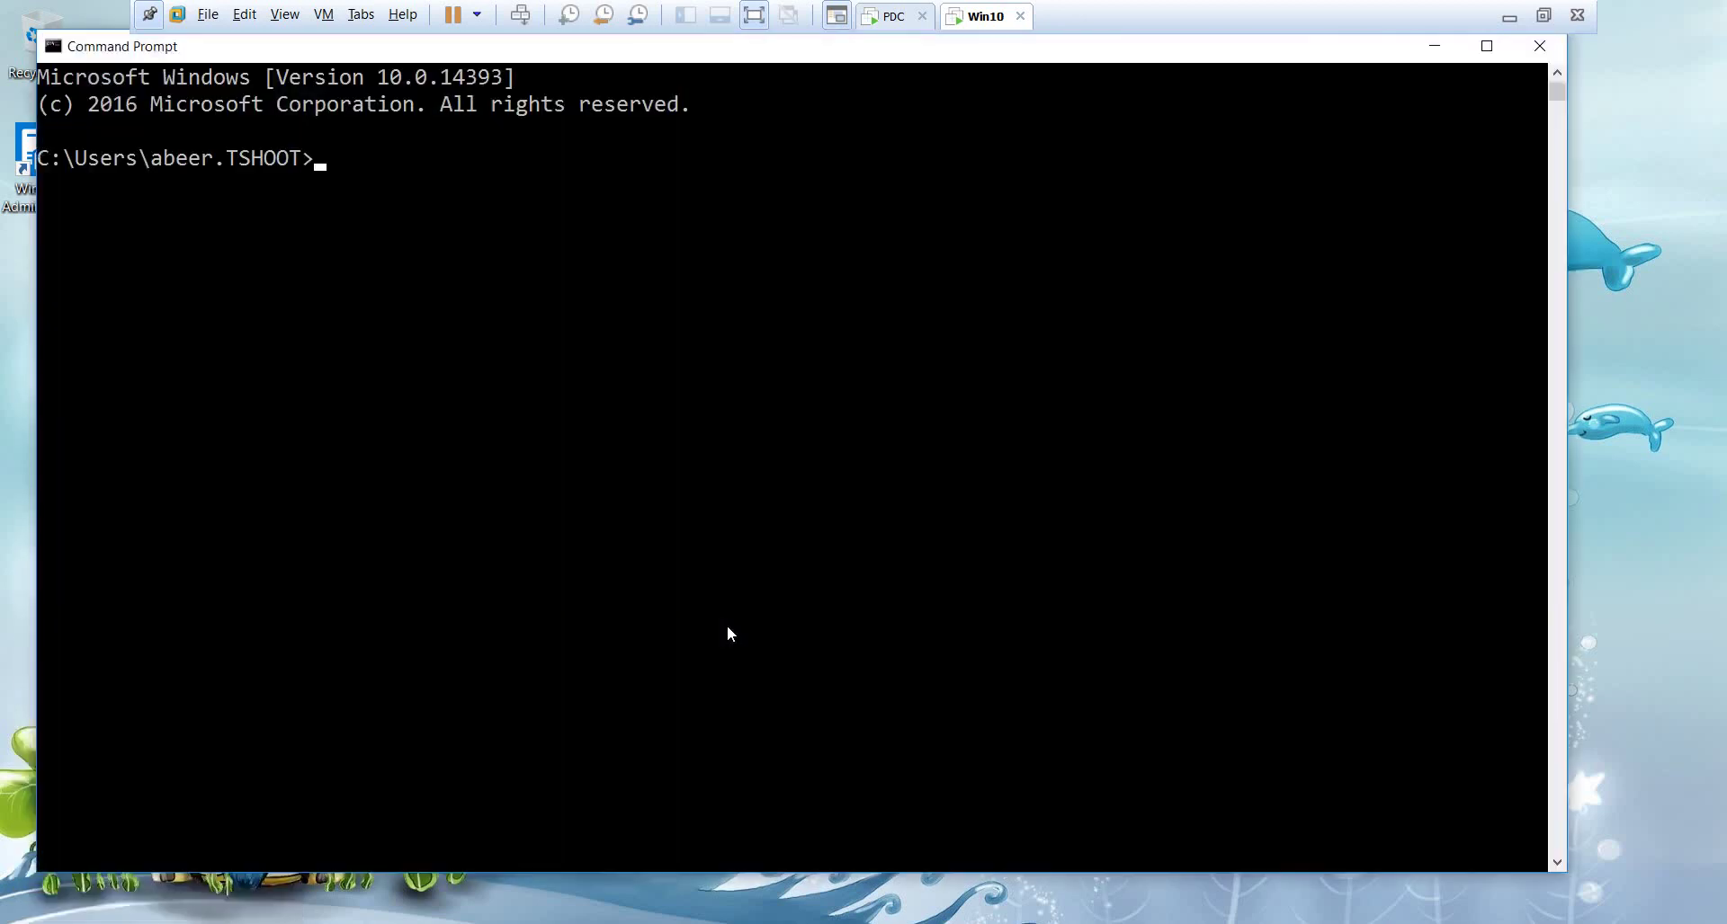
{"action": "type", "text": "gpupdate"}
{"action": "key", "text": "Return"}
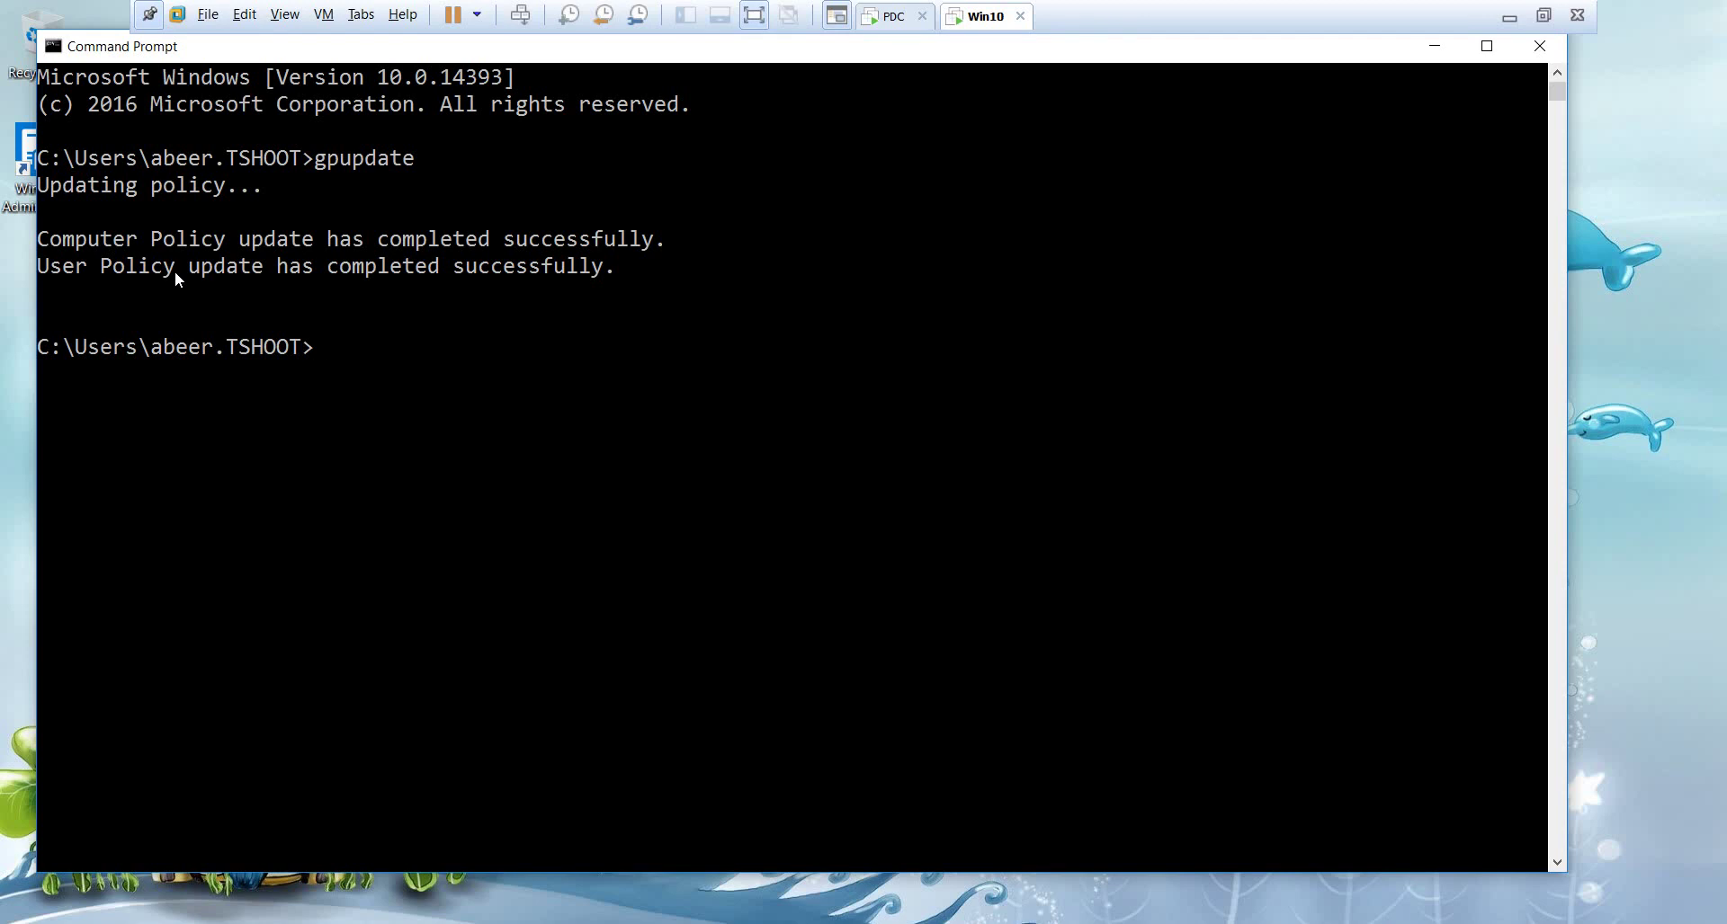
Show the gpupdate help with gpupdate /? and examine the /Target parameter's description
{"action": "key", "text": "Up"}
{"action": "type", "text": "/?"}
{"action": "key", "text": "Return"}
{"action": "scroll", "coordinate": [175, 271], "scroll_direction": "up", "scroll_amount": 12}
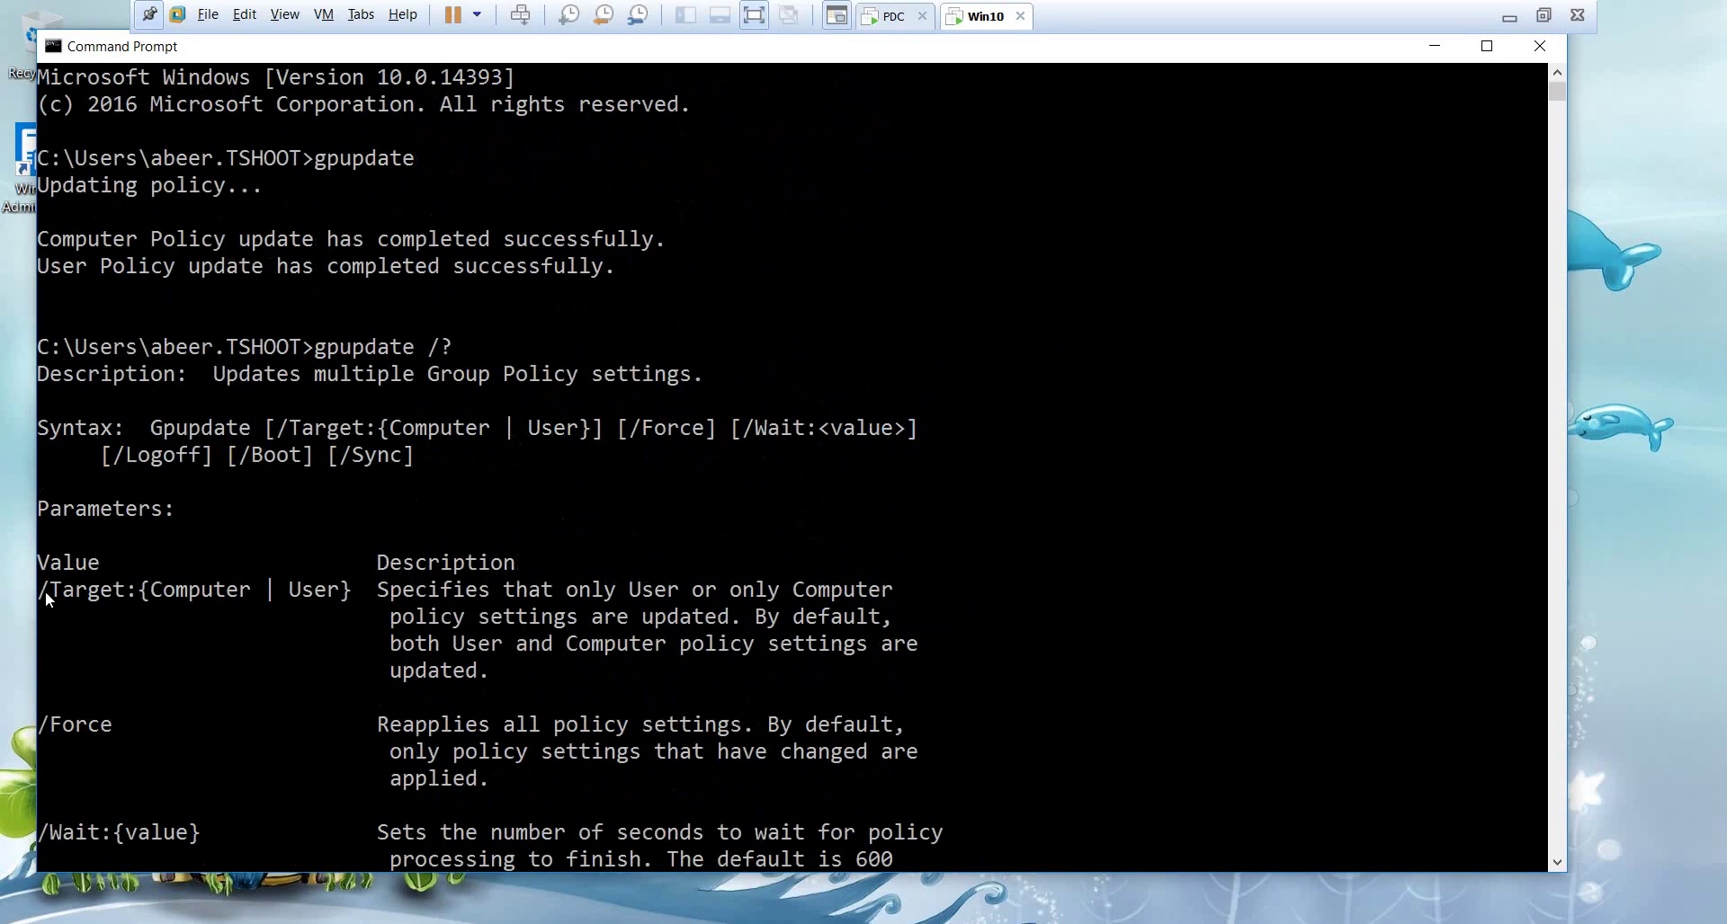
{"action": "left_click_drag", "start_coordinate": [40, 591], "coordinate": [124, 599]}
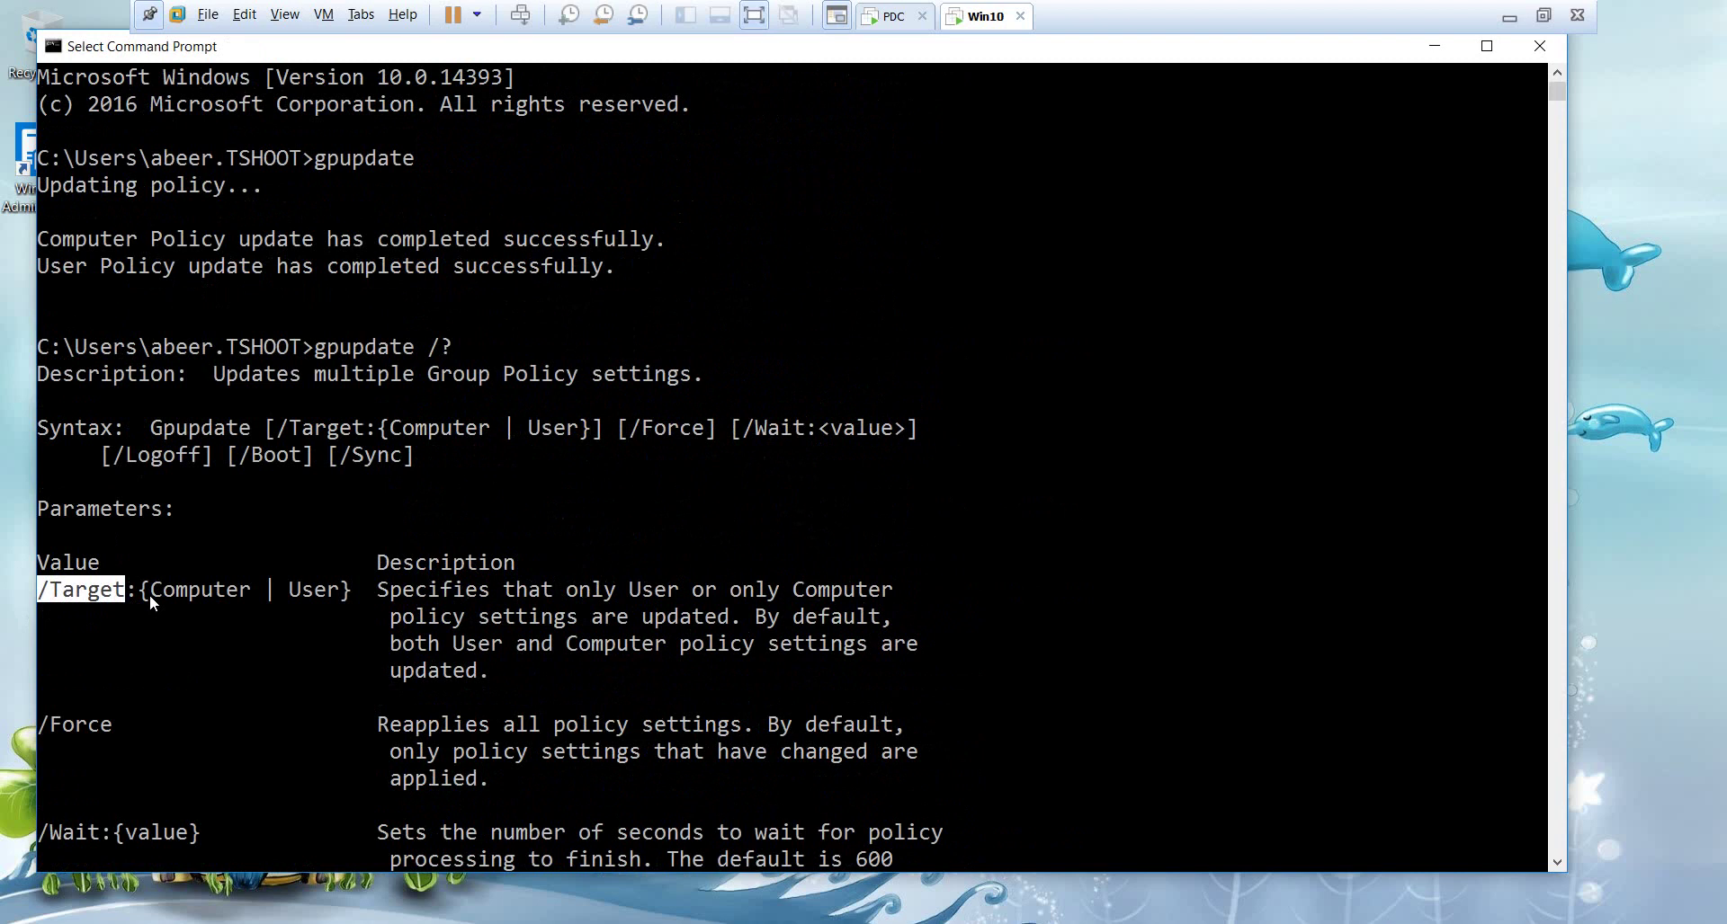
{"action": "scroll", "coordinate": [149, 596], "scroll_direction": "down", "scroll_amount": 15}
Update only the user policy by running gpupdate /target:user
{"action": "key", "text": "Up"}
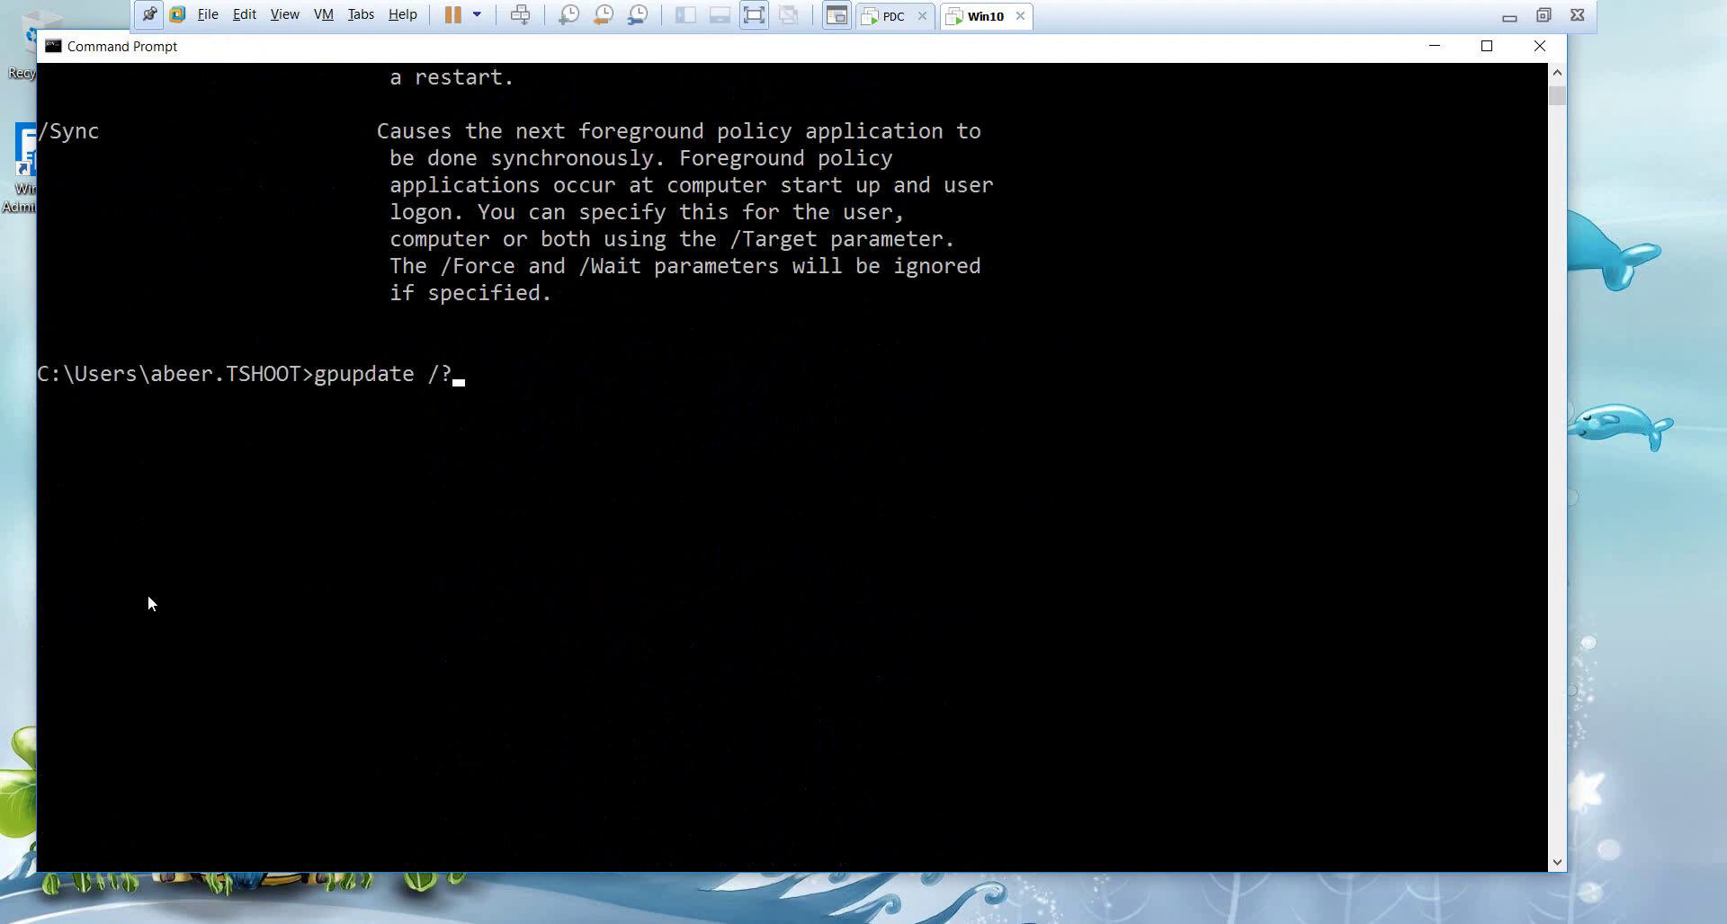
{"action": "key", "text": "BackSpace"}
{"action": "type", "text": "target:user"}
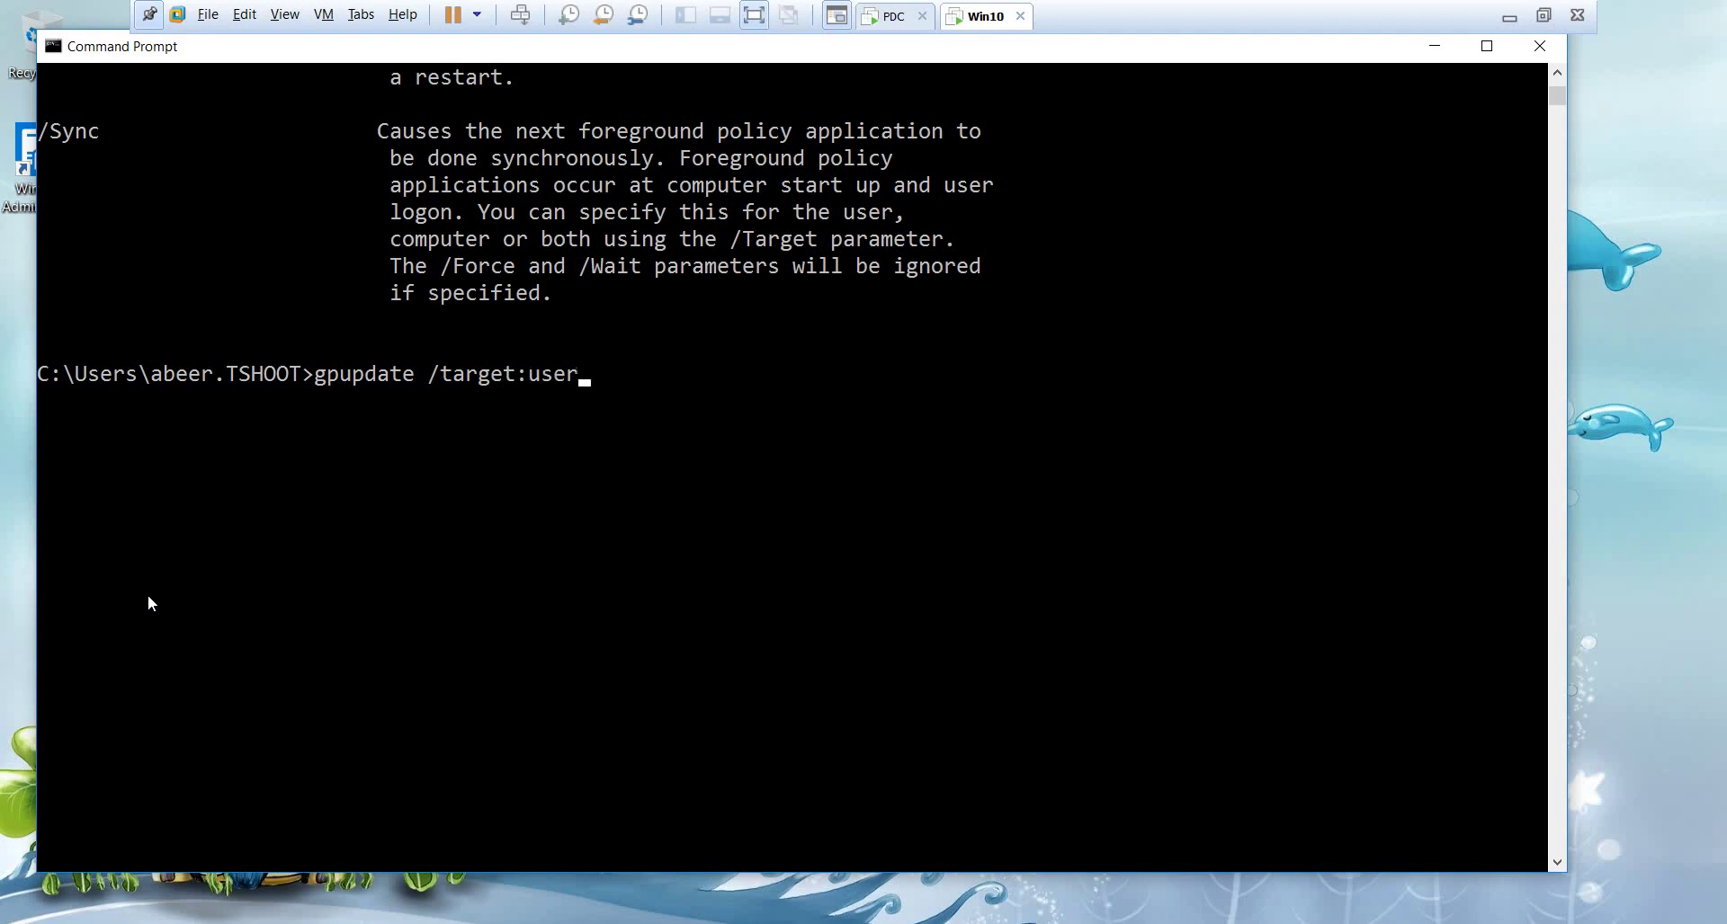
{"action": "key", "text": "Return"}
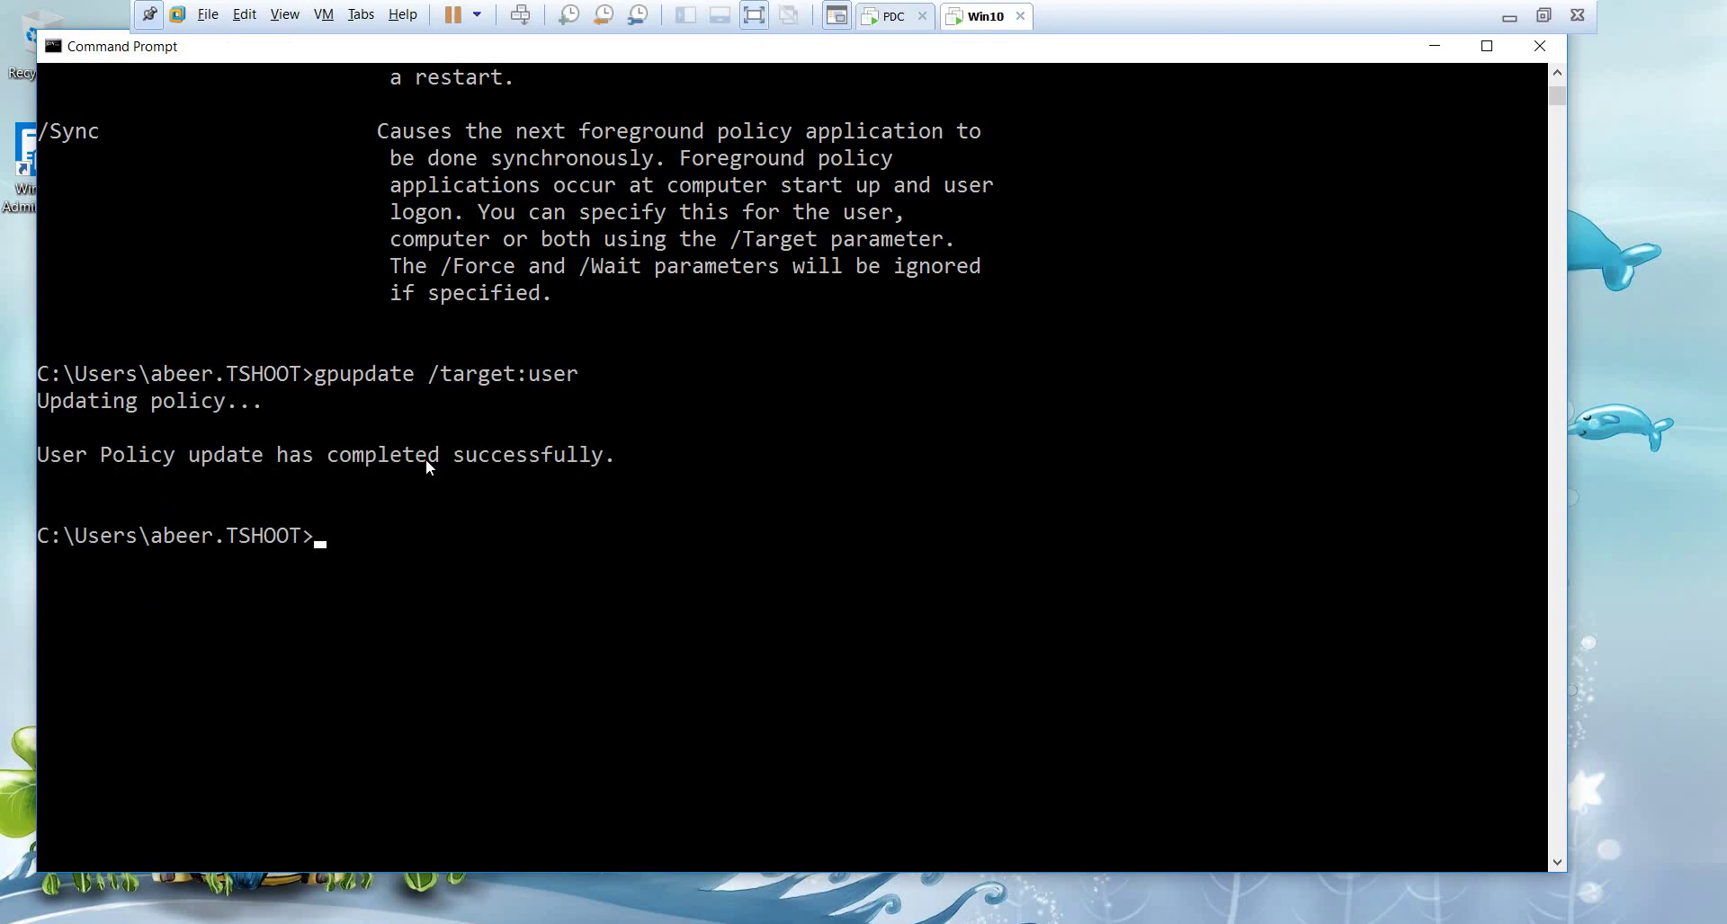
Update only the computer policy by running gpupdate /target:computer
{"action": "key", "text": "Up"}
{"action": "key", "text": "BackSpace"}
{"action": "key", "text": "BackSpace"}
{"action": "key", "text": "BackSpace"}
{"action": "key", "text": "BackSpace"}
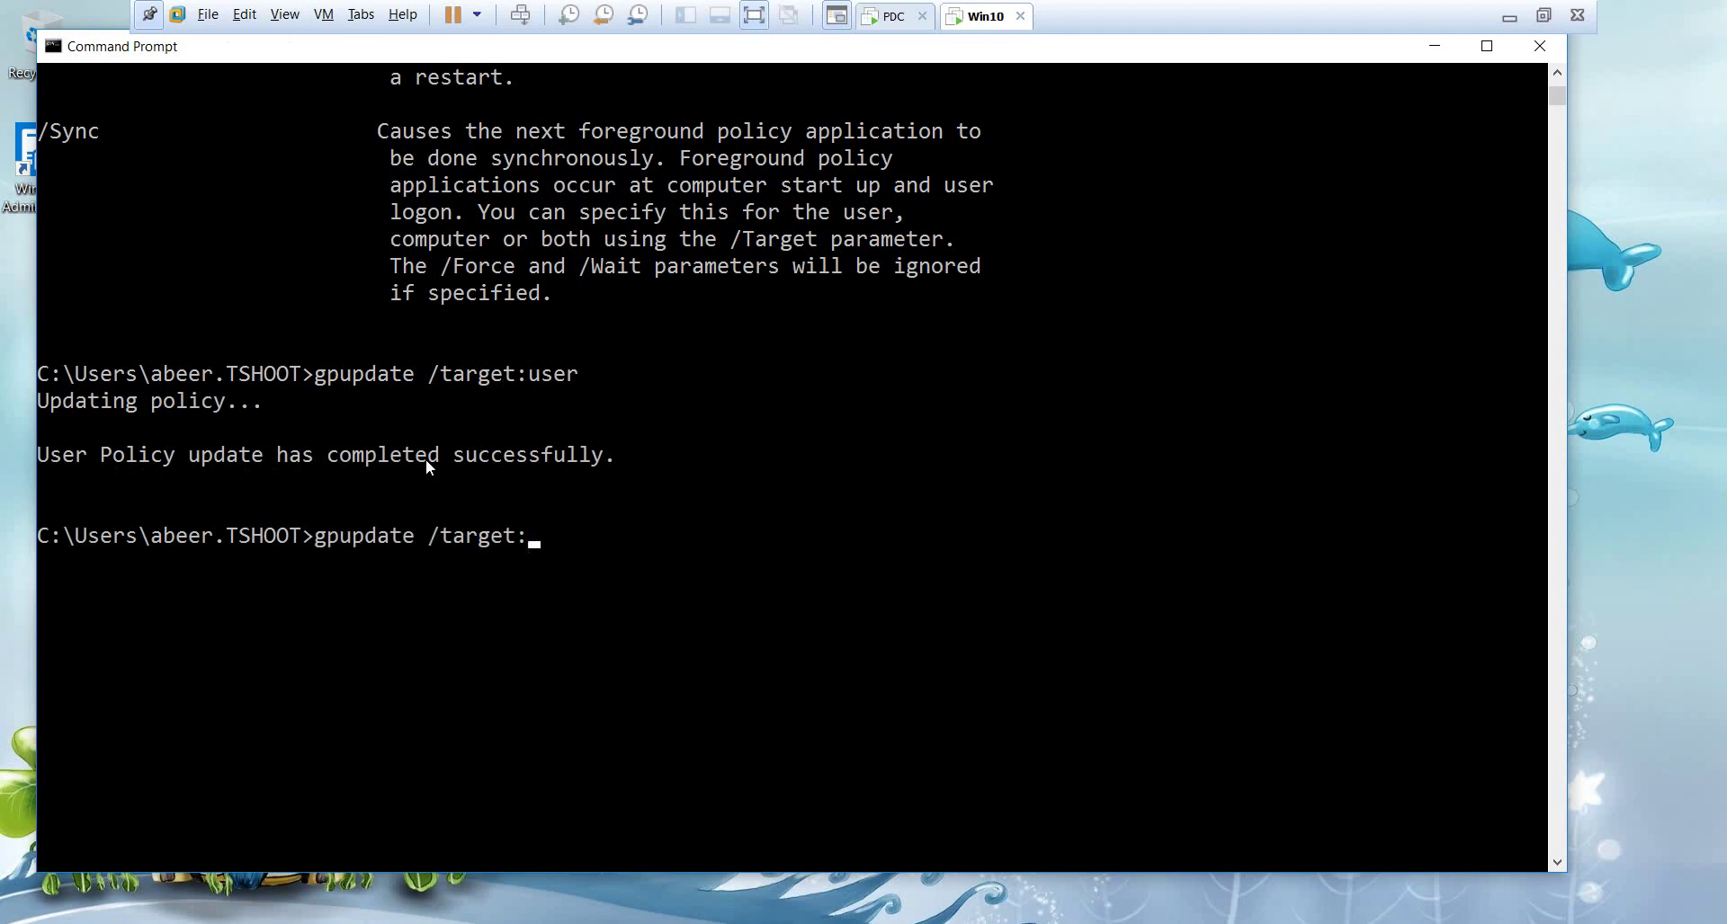
{"action": "type", "text": "computer"}
{"action": "key", "text": "Return"}
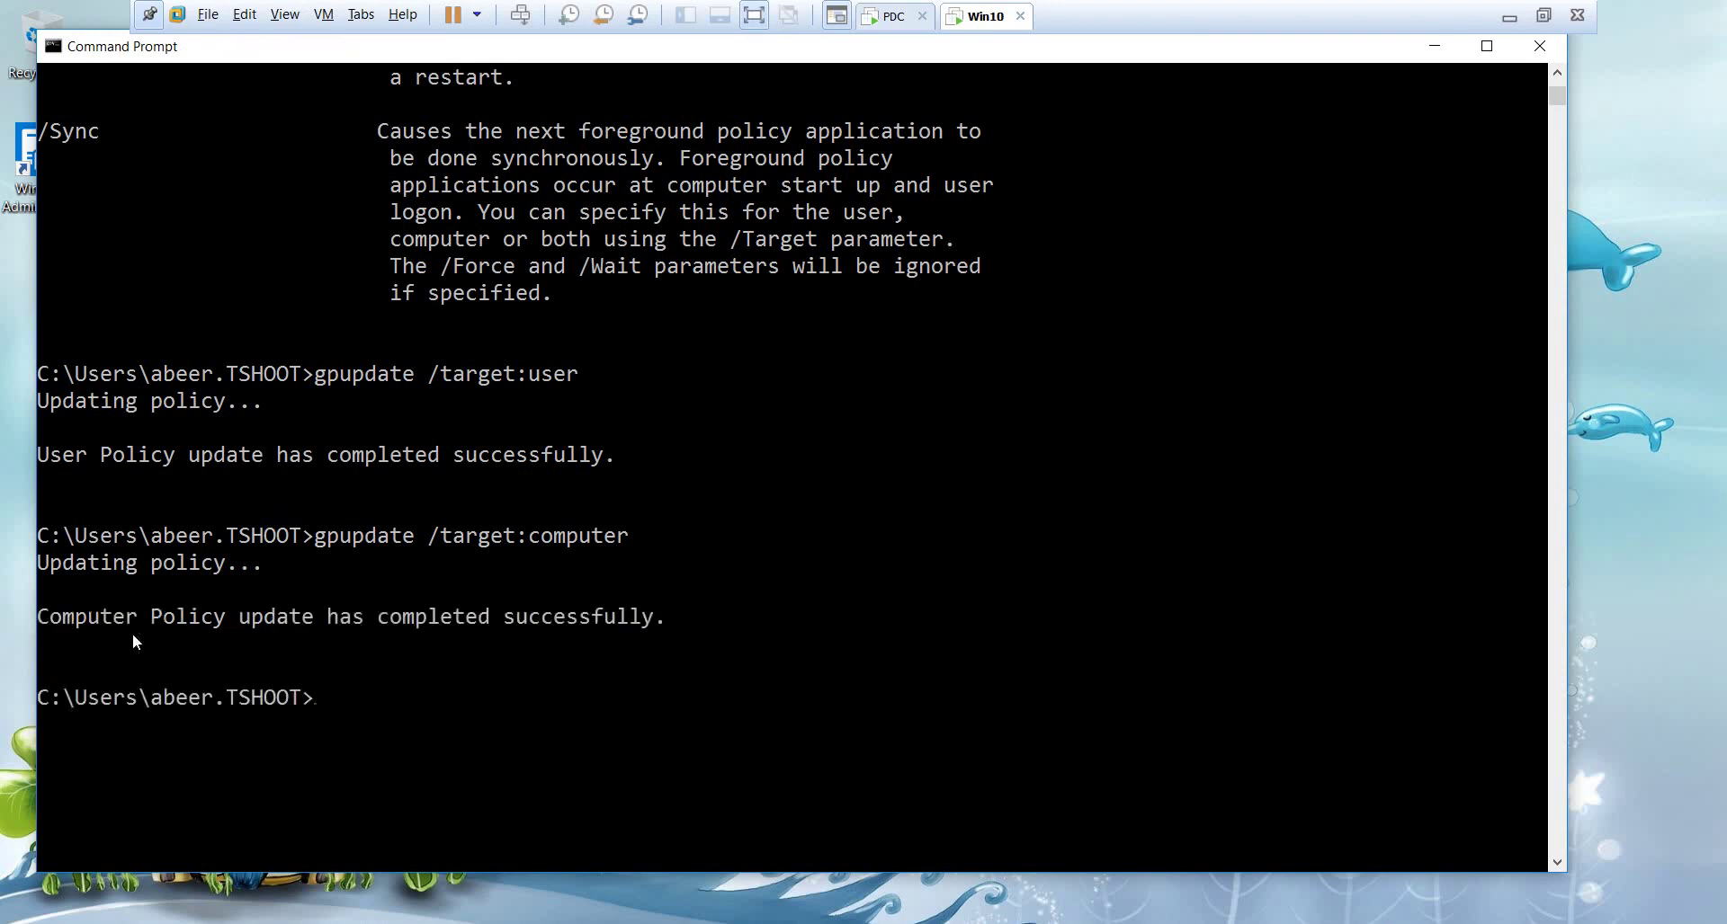
Run gpupdate again without the target option to refresh both computer and user policy
{"action": "key", "text": "Up"}
{"action": "key", "text": "BackSpace"}
{"action": "key", "text": "BackSpace"}
{"action": "key", "text": "BackSpace"}
{"action": "key", "text": "BackSpace"}
{"action": "key", "text": "BackSpace"}
{"action": "key", "text": "BackSpace"}
{"action": "key", "text": "BackSpace"}
{"action": "key", "text": "BackSpace"}
{"action": "key", "text": "BackSpace"}
{"action": "key", "text": "BackSpace"}
{"action": "key", "text": "BackSpace"}
{"action": "key", "text": "BackSpace"}
{"action": "key", "text": "BackSpace"}
{"action": "key", "text": "BackSpace"}
{"action": "key", "text": "BackSpace"}
{"action": "key", "text": "BackSpace"}
{"action": "key", "text": "BackSpace"}
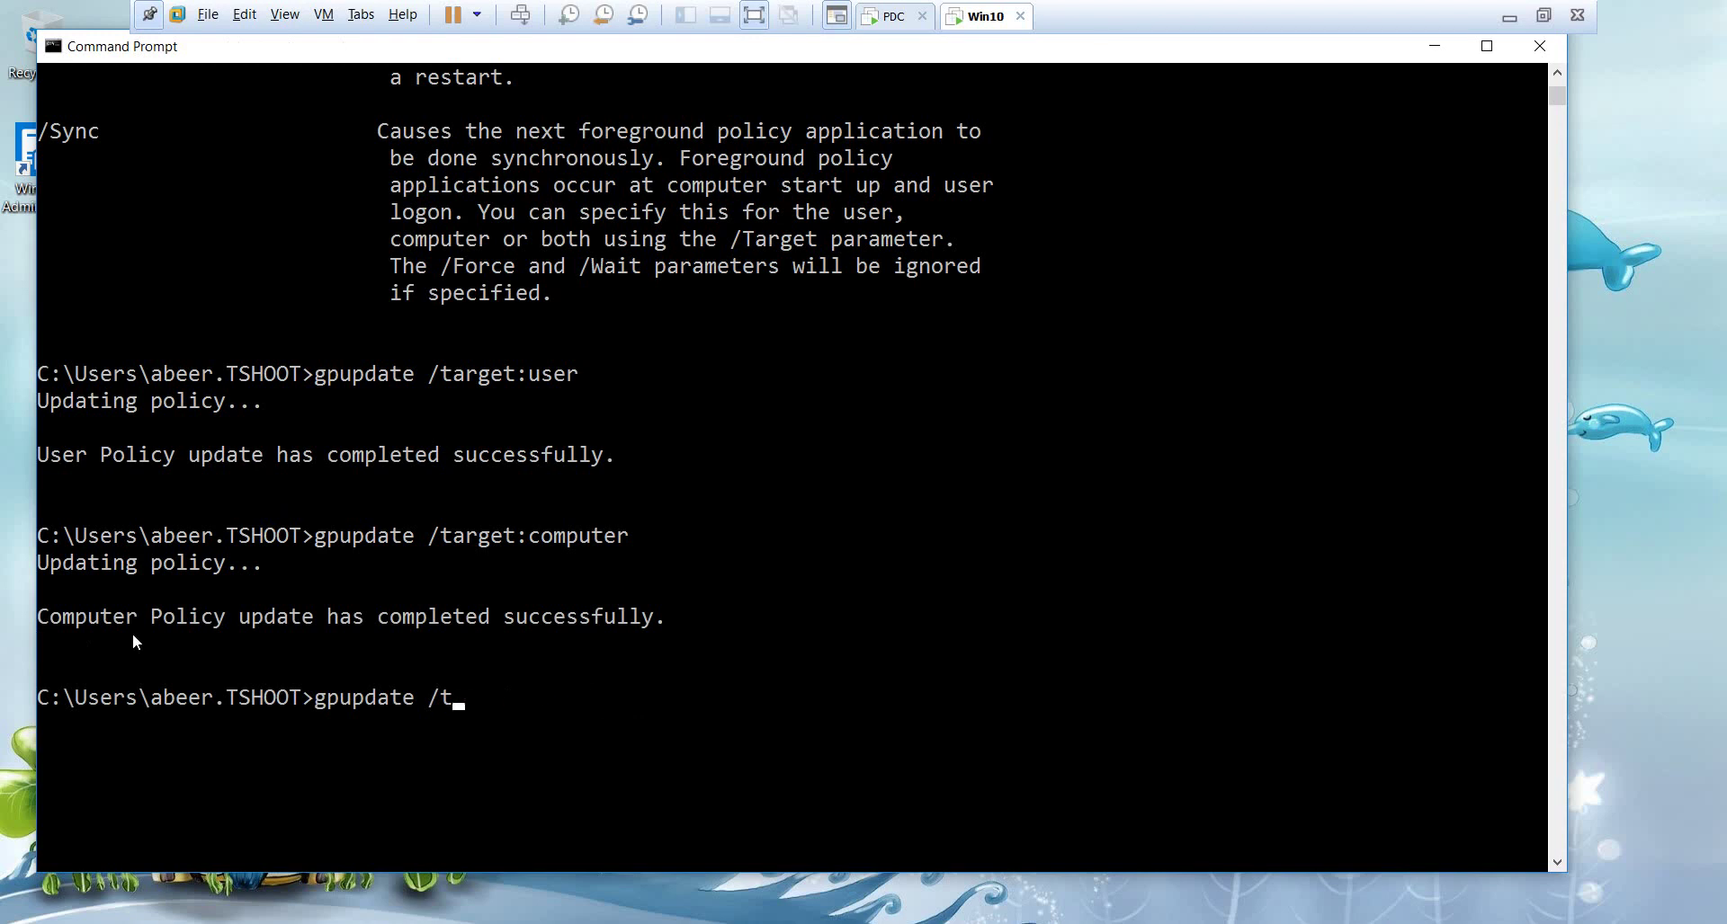
{"action": "key", "text": "Return"}
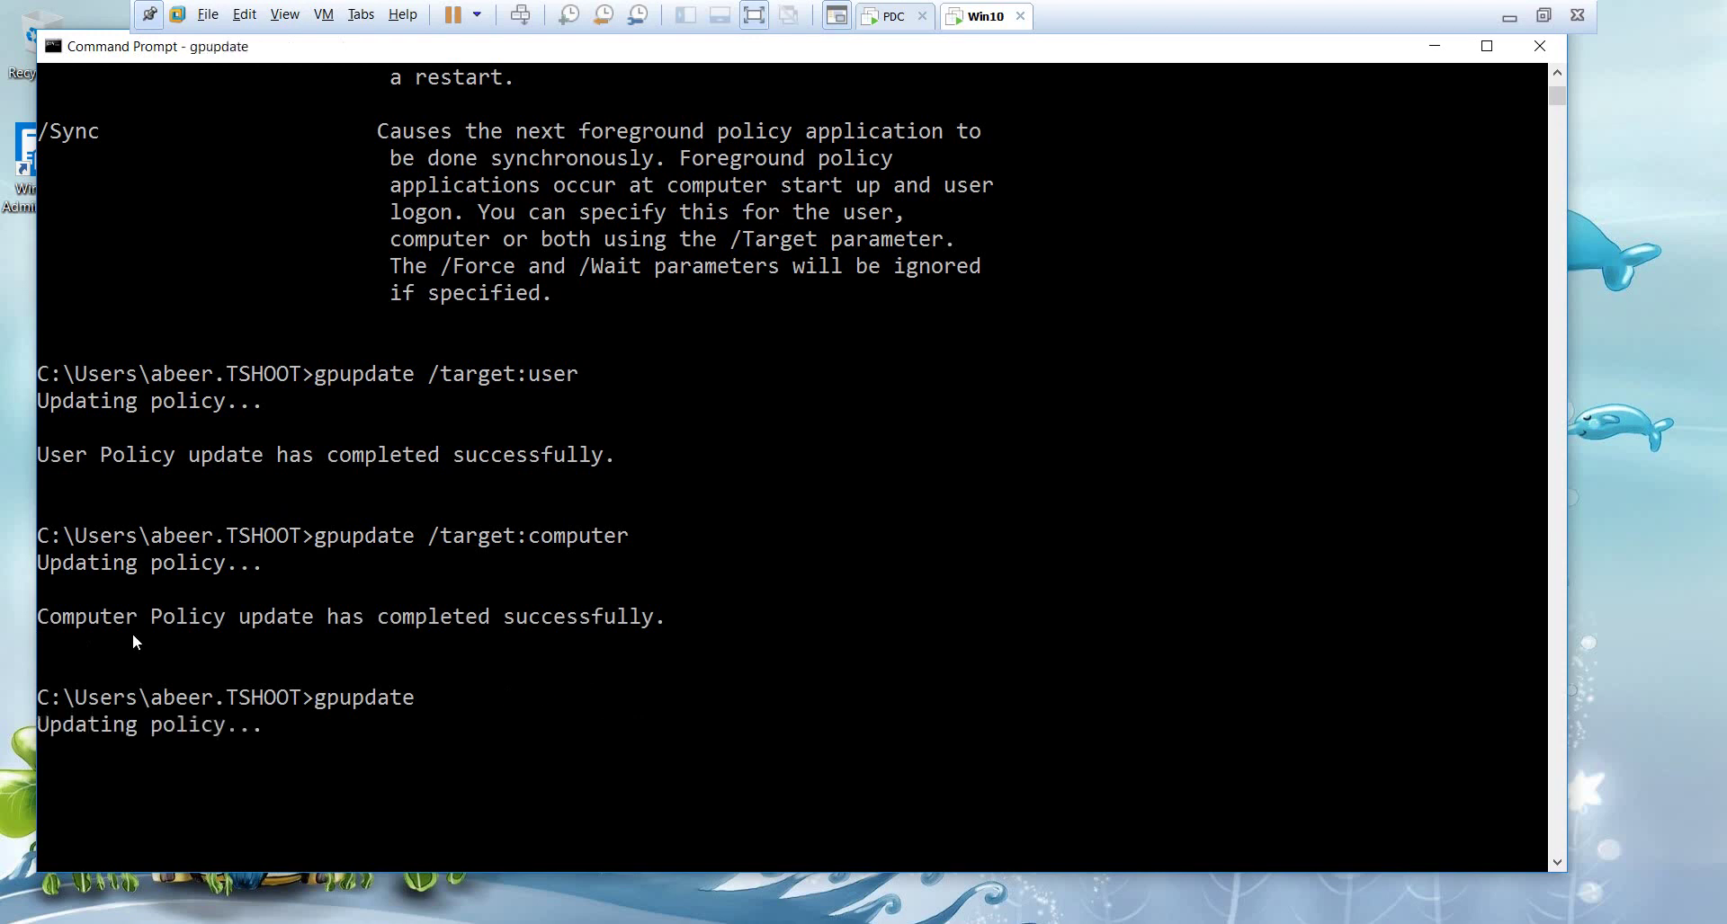
{"action": "scroll", "coordinate": [132, 633], "scroll_direction": "down", "scroll_amount": 2}
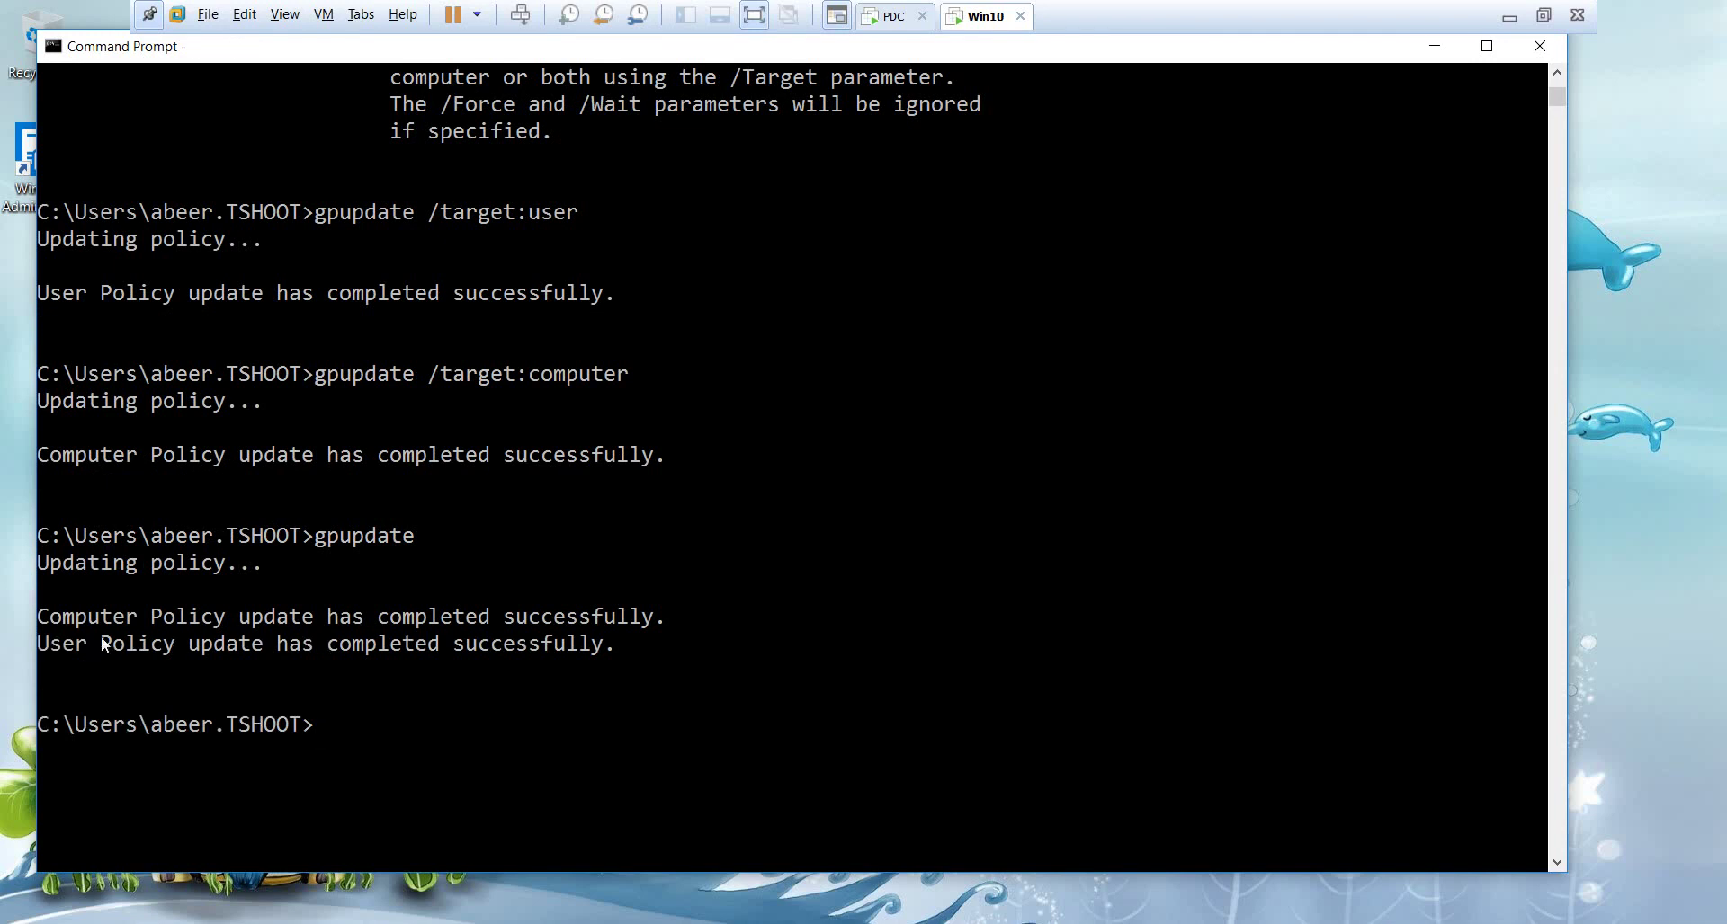
Start a PowerShell session inside the Command Prompt window
{"action": "key", "text": "Return"}
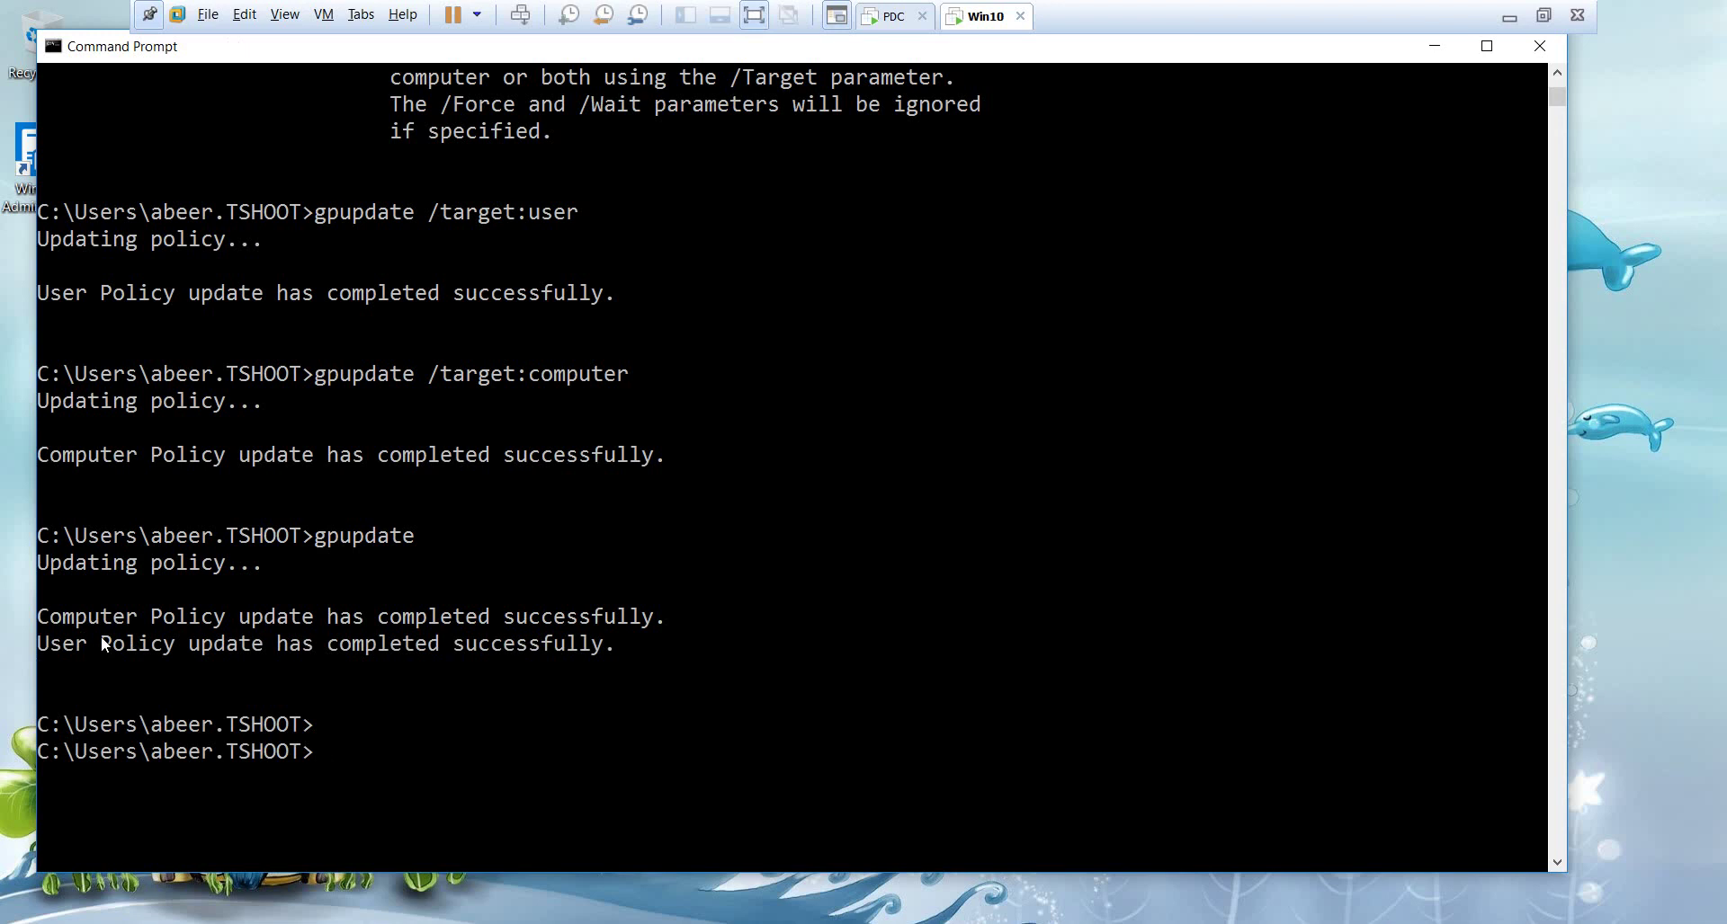
{"action": "type", "text": "powershell"}
{"action": "key", "text": "Return"}
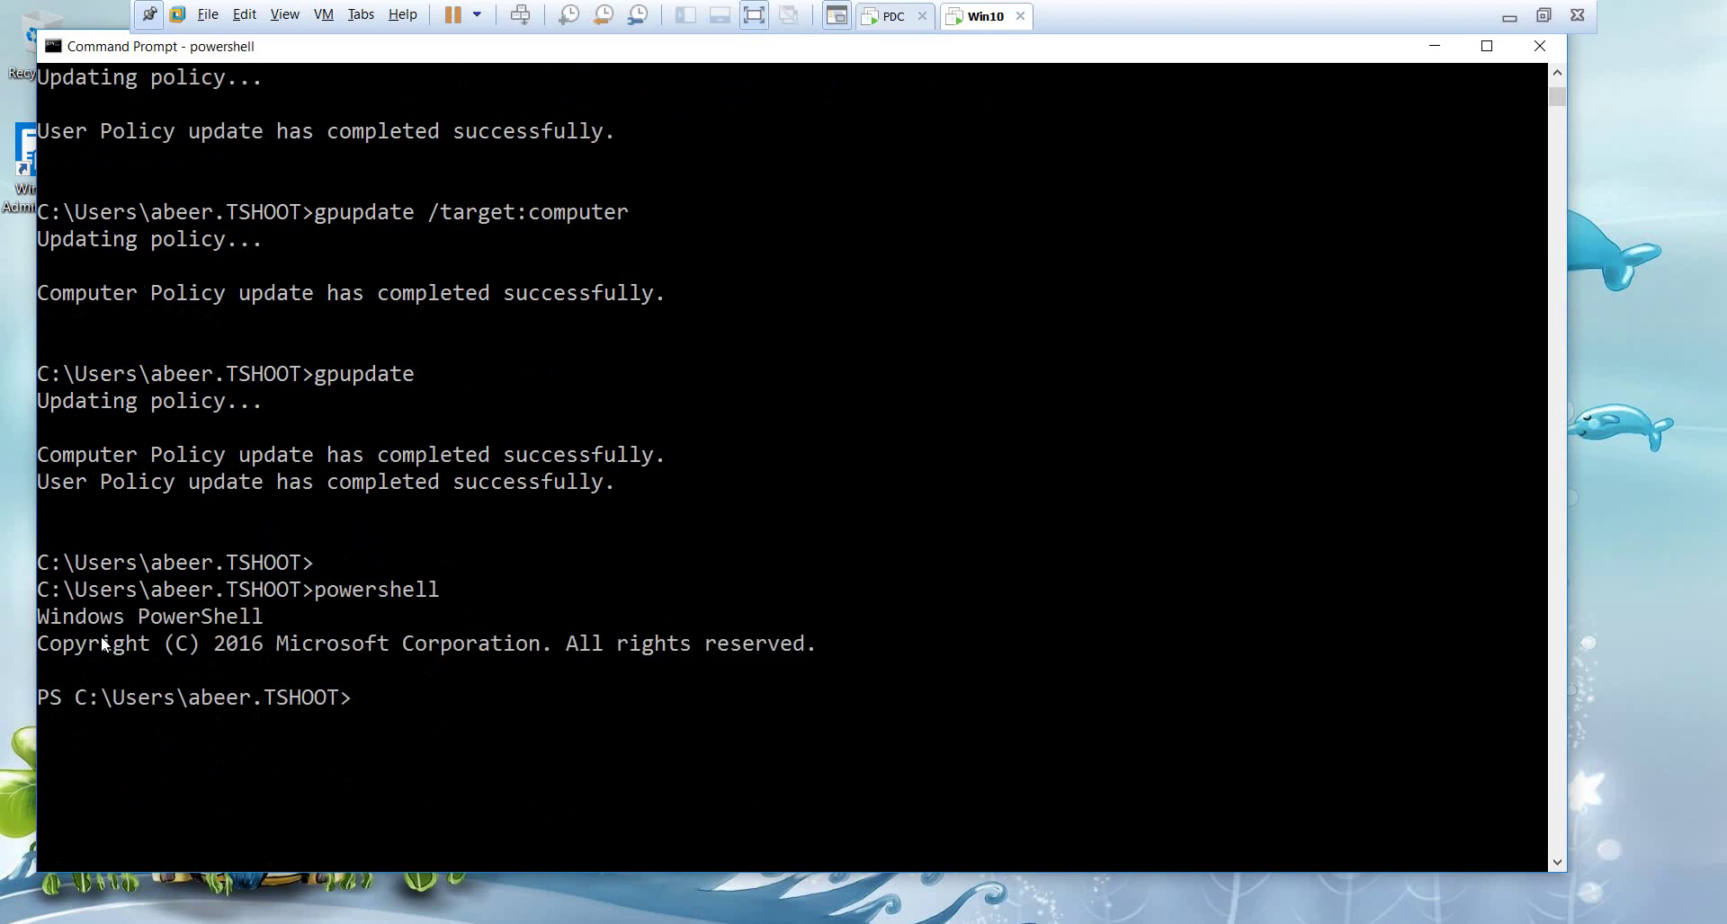
Try to refresh Group Policy with the Invoke-GPUpdate cmdlet and examine its output
{"action": "type", "text": "invok"}
{"action": "key", "text": "Tab"}
{"action": "key", "text": "BackSpace"}
{"action": "key", "text": "BackSpace"}
{"action": "key", "text": "BackSpace"}
{"action": "key", "text": "BackSpace"}
{"action": "key", "text": "BackSpace"}
{"action": "key", "text": "BackSpace"}
{"action": "key", "text": "BackSpace"}
{"action": "key", "text": "BackSpace"}
{"action": "key", "text": "BackSpace"}
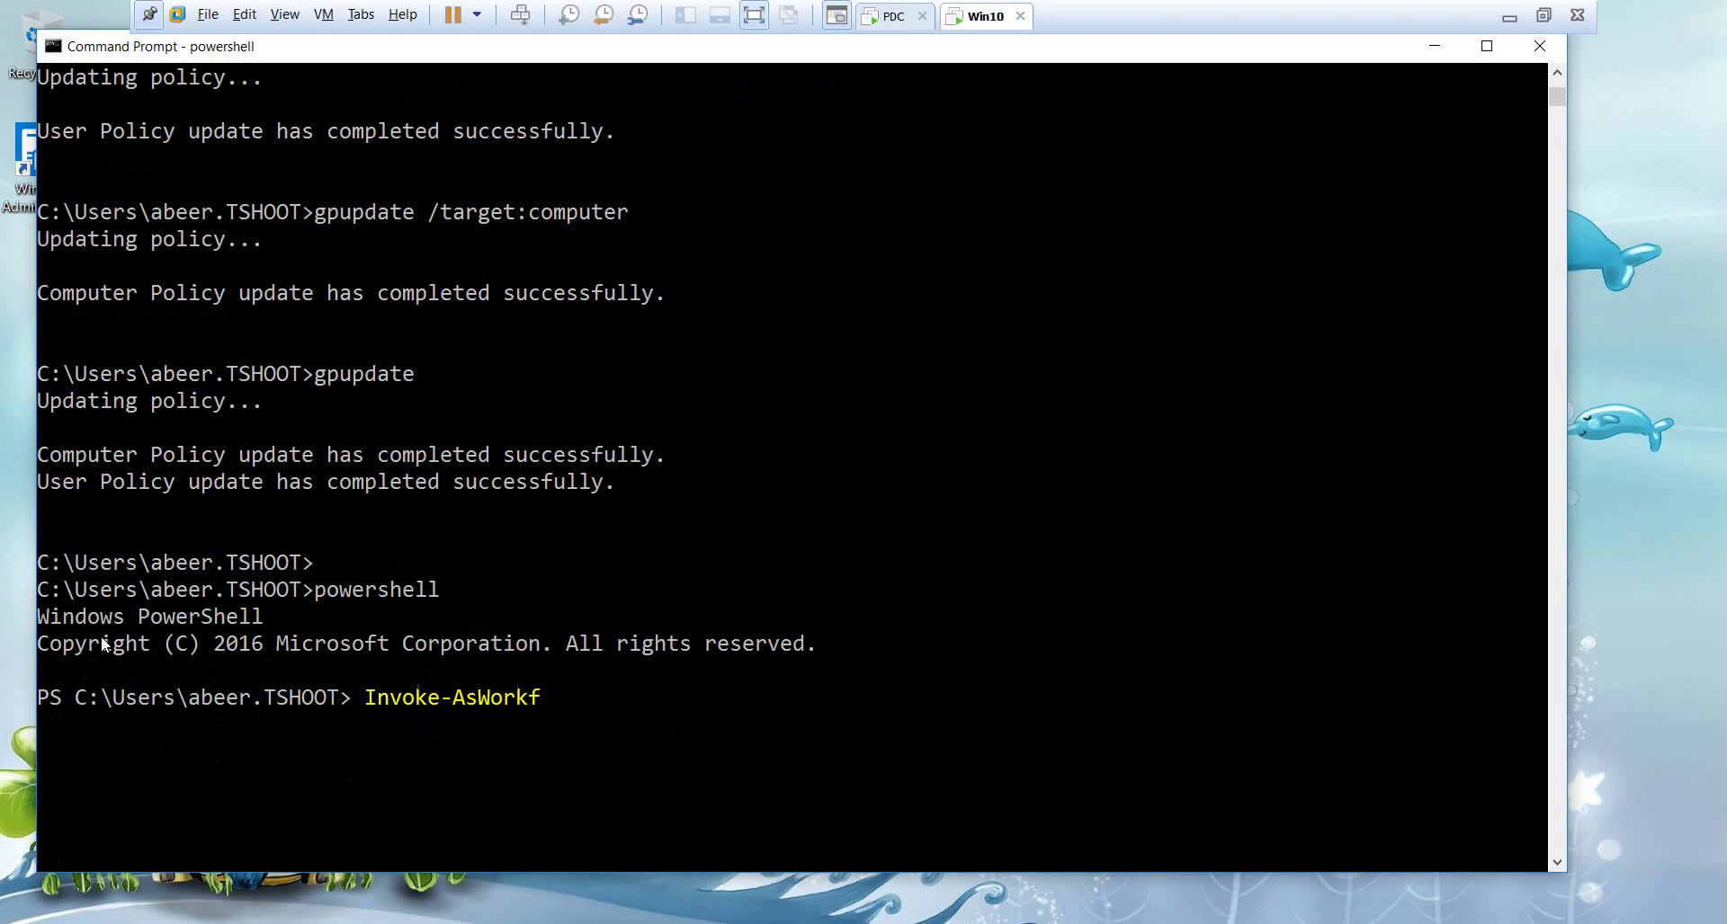
{"action": "type", "text": "gp"}
{"action": "key", "text": "Tab"}
{"action": "key", "text": "Return"}
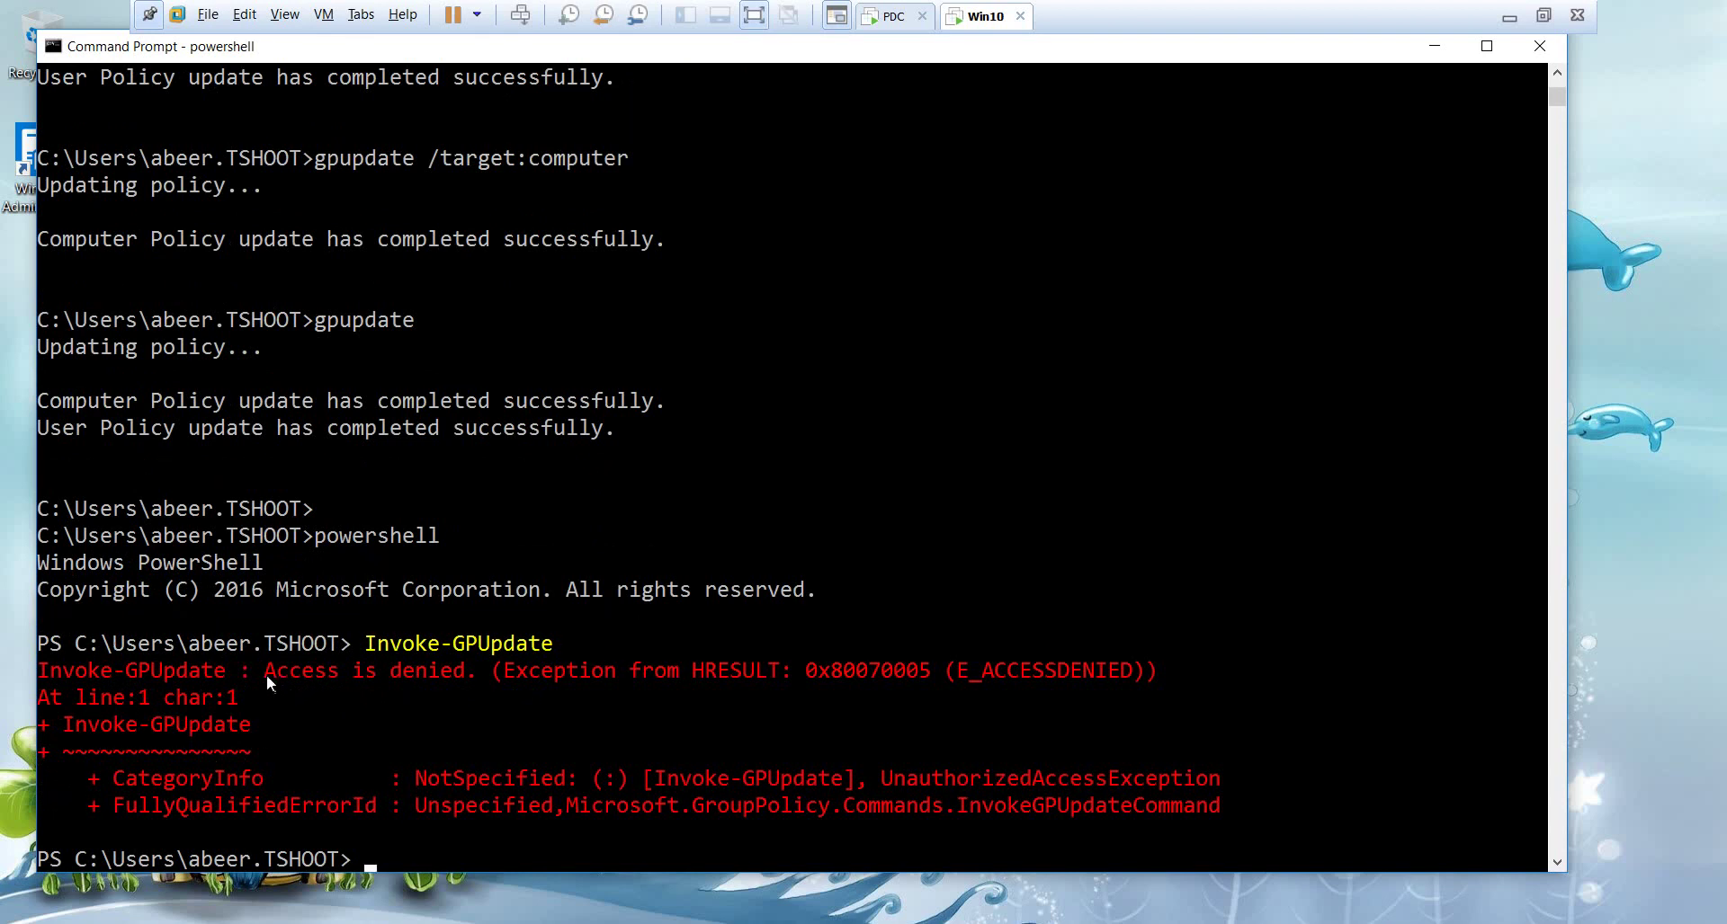
{"action": "left_click_drag", "start_coordinate": [265, 672], "coordinate": [477, 681]}
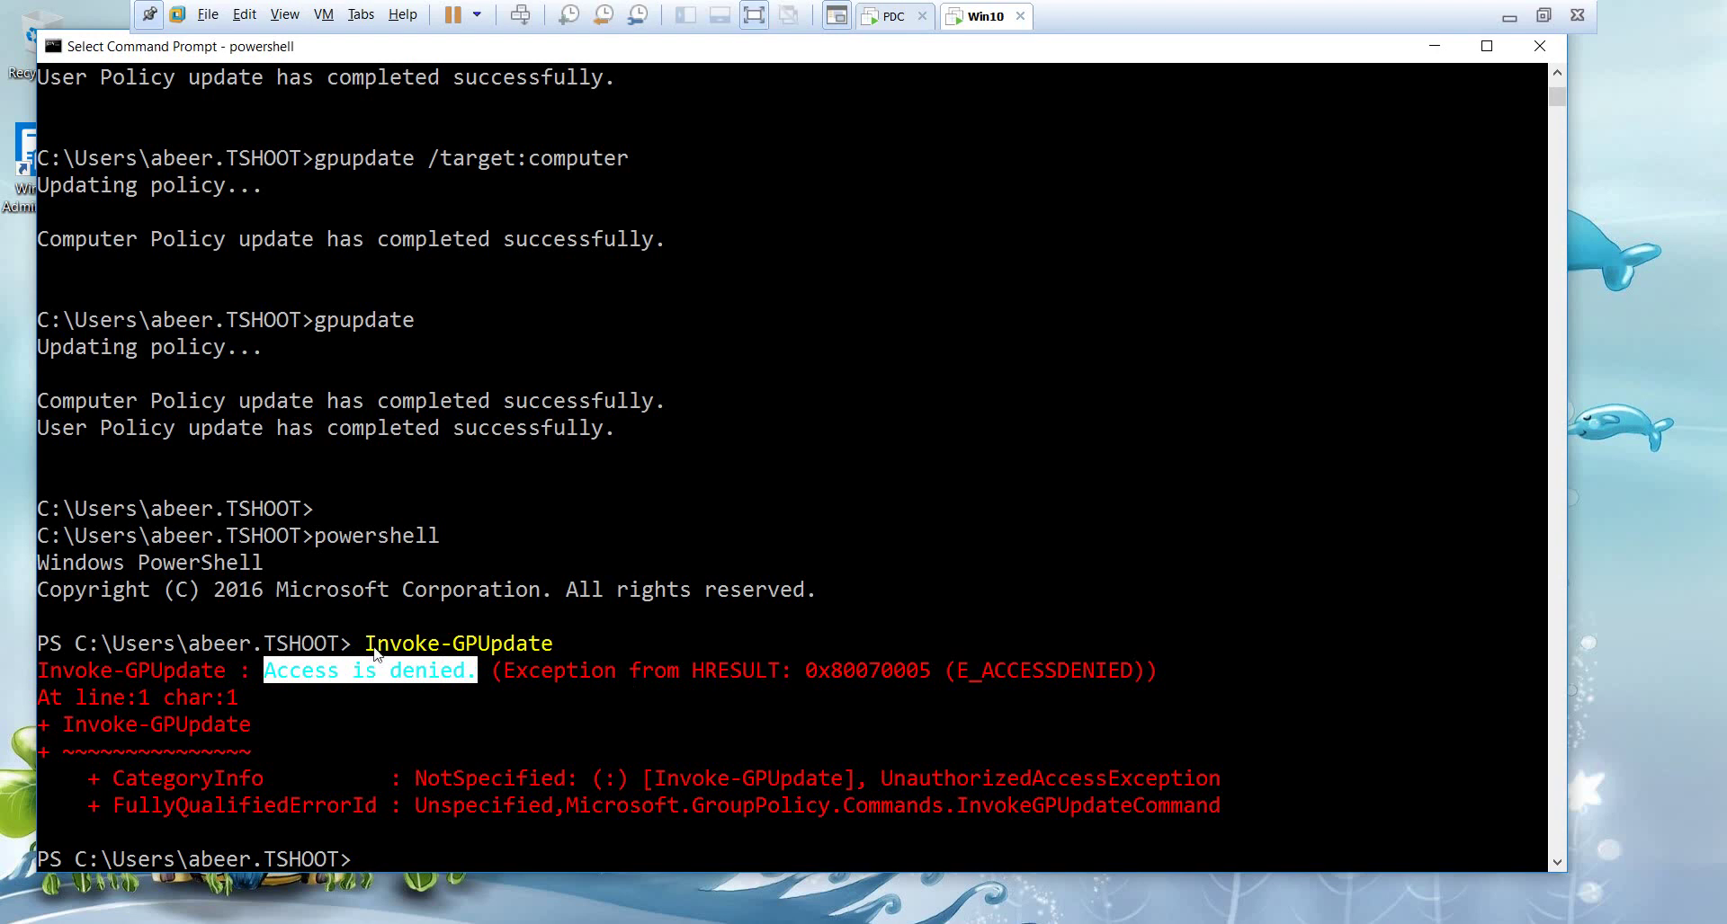
{"action": "left_click_drag", "start_coordinate": [367, 648], "coordinate": [571, 647]}
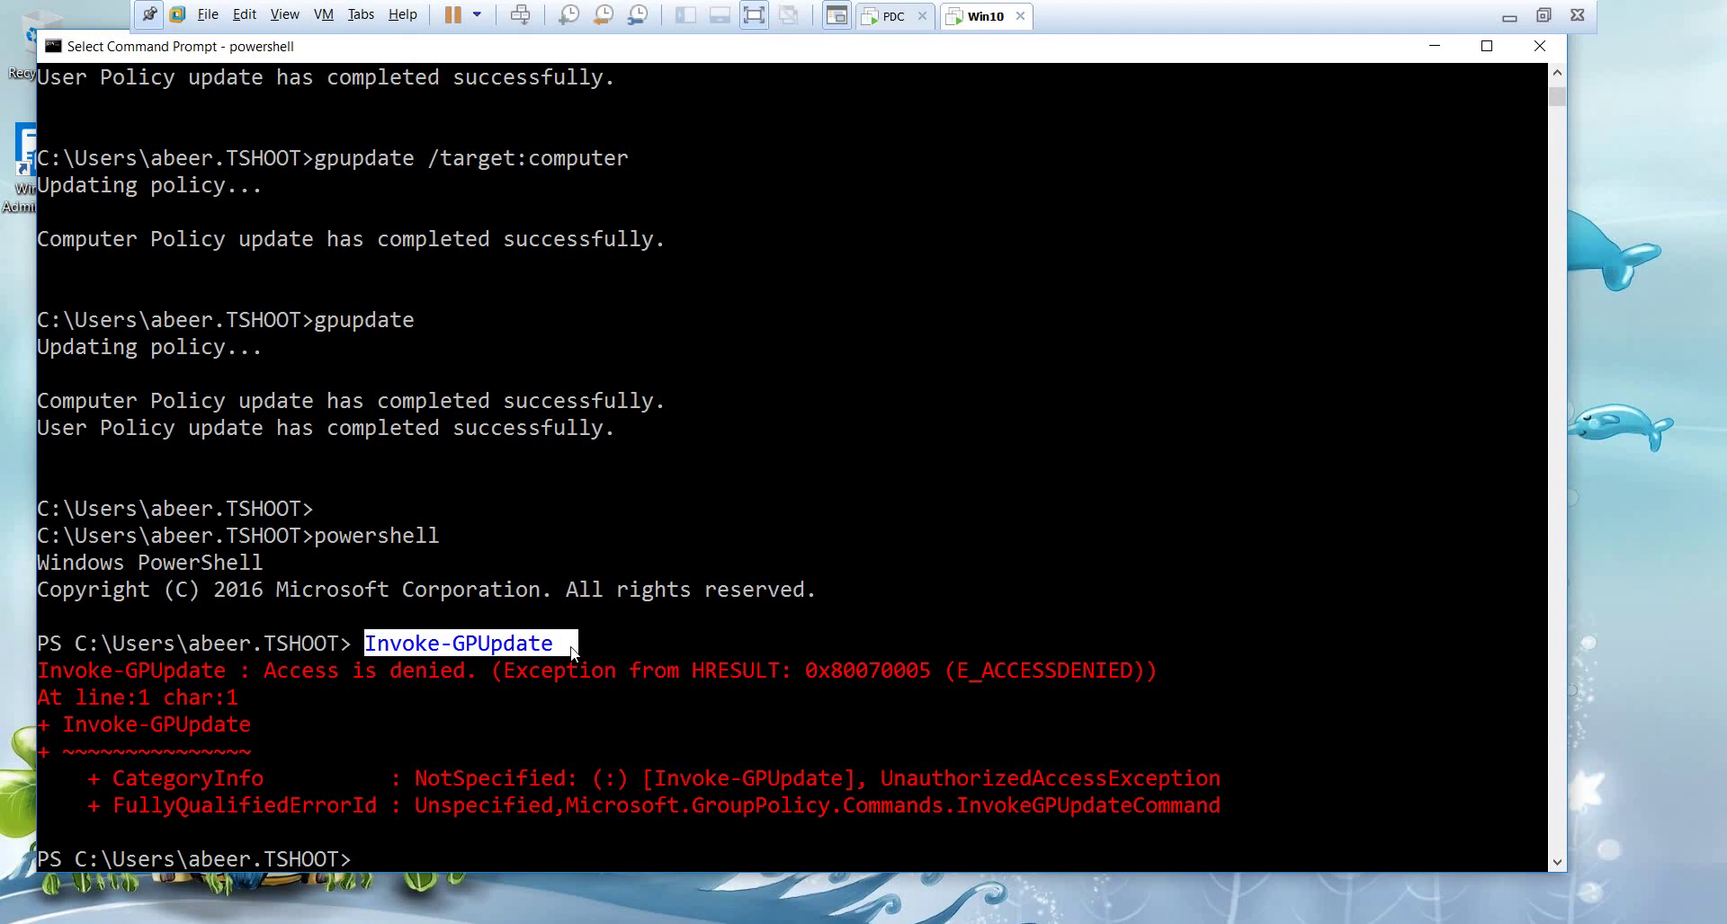
Reapply all policy settings by running gpupdate /force in the PowerShell session
{"action": "key", "text": "Return"}
{"action": "key", "text": "Return"}
{"action": "key", "text": "Return"}
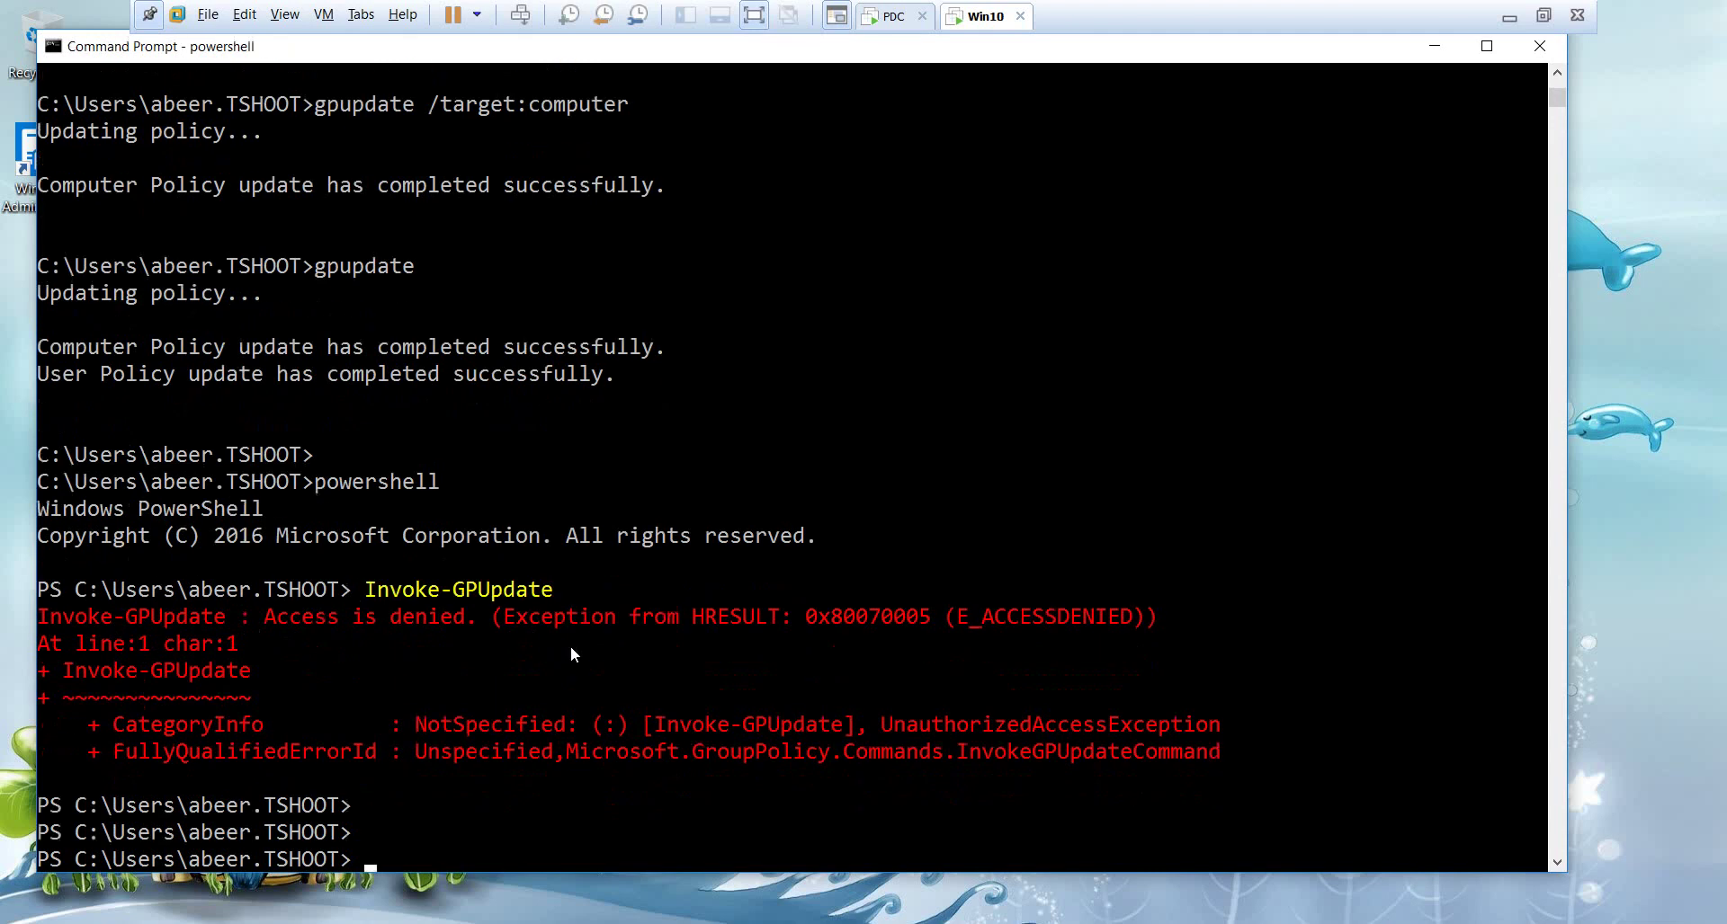
{"action": "type", "text": "gpupdate /force"}
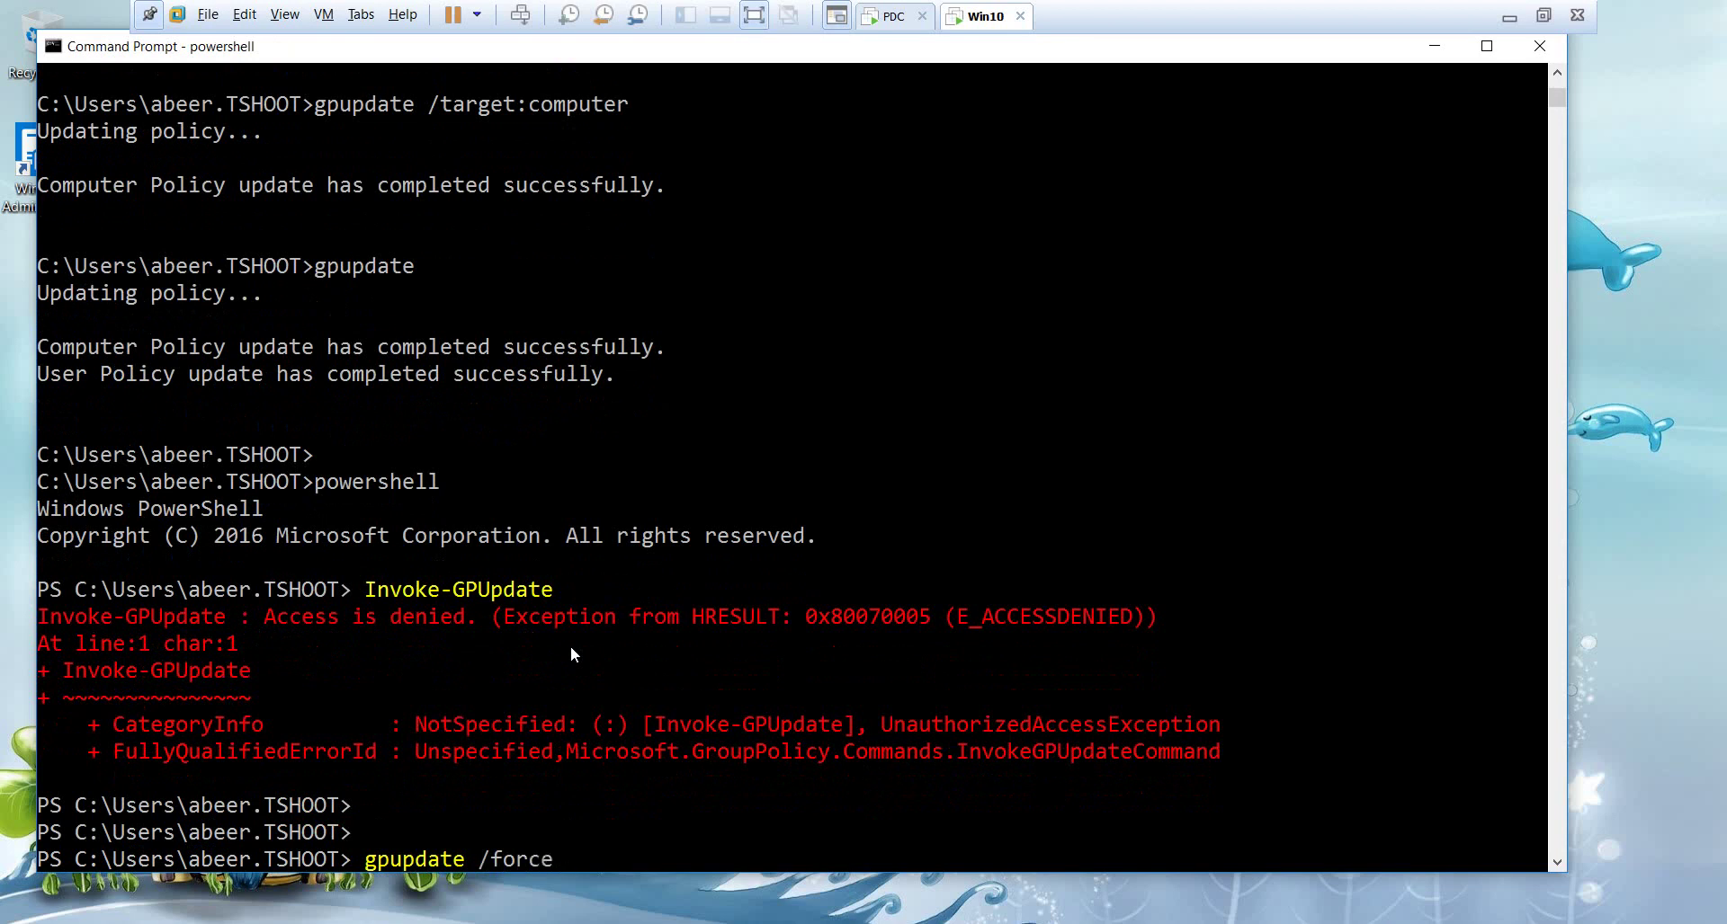
{"action": "key", "text": "Return"}
Switch to the PDC machine and examine the Default Domain Policy's user and computer versions in its details
{"action": "left_click", "coordinate": [888, 17]}
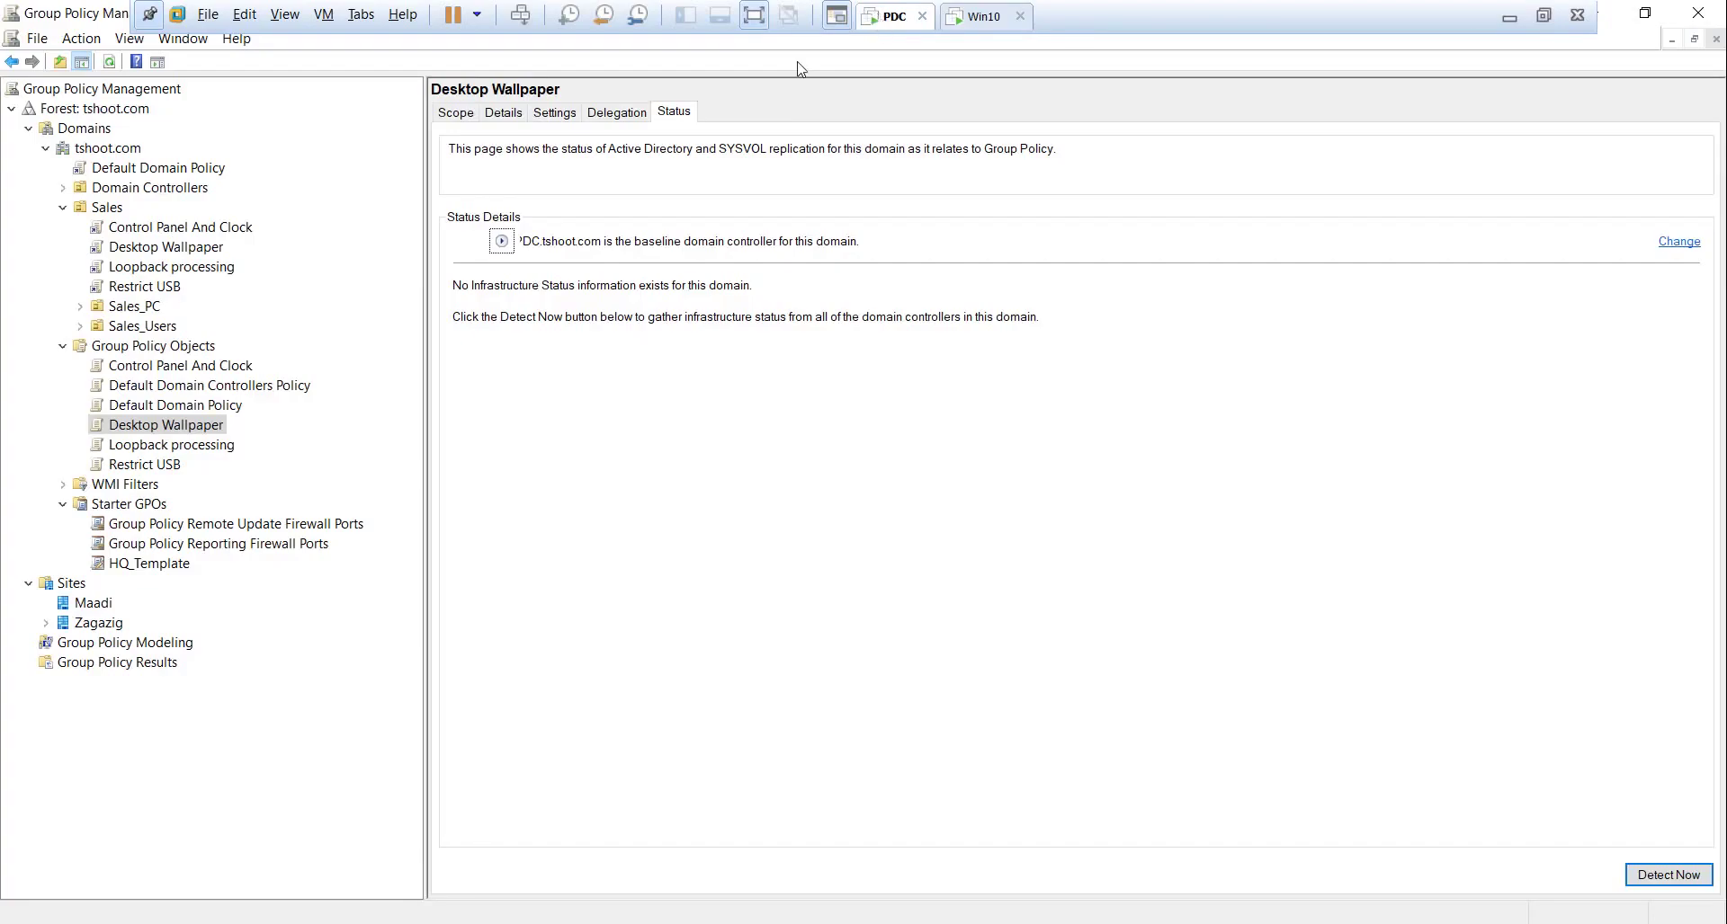
{"action": "left_click", "coordinate": [211, 409]}
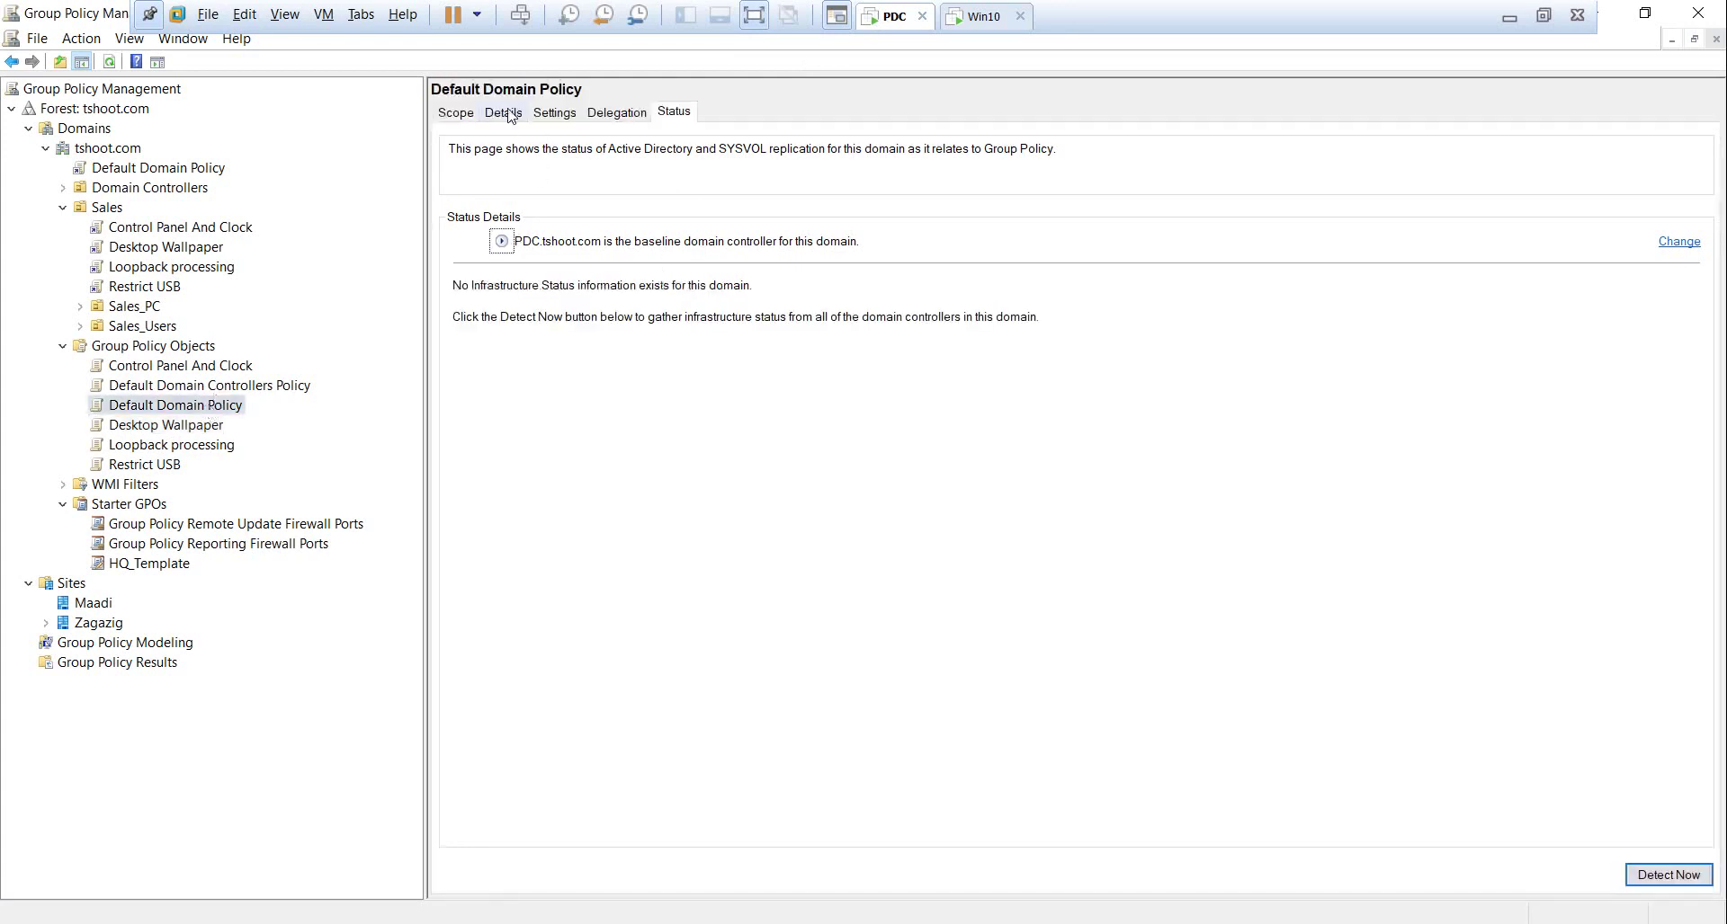
{"action": "left_click", "coordinate": [503, 113]}
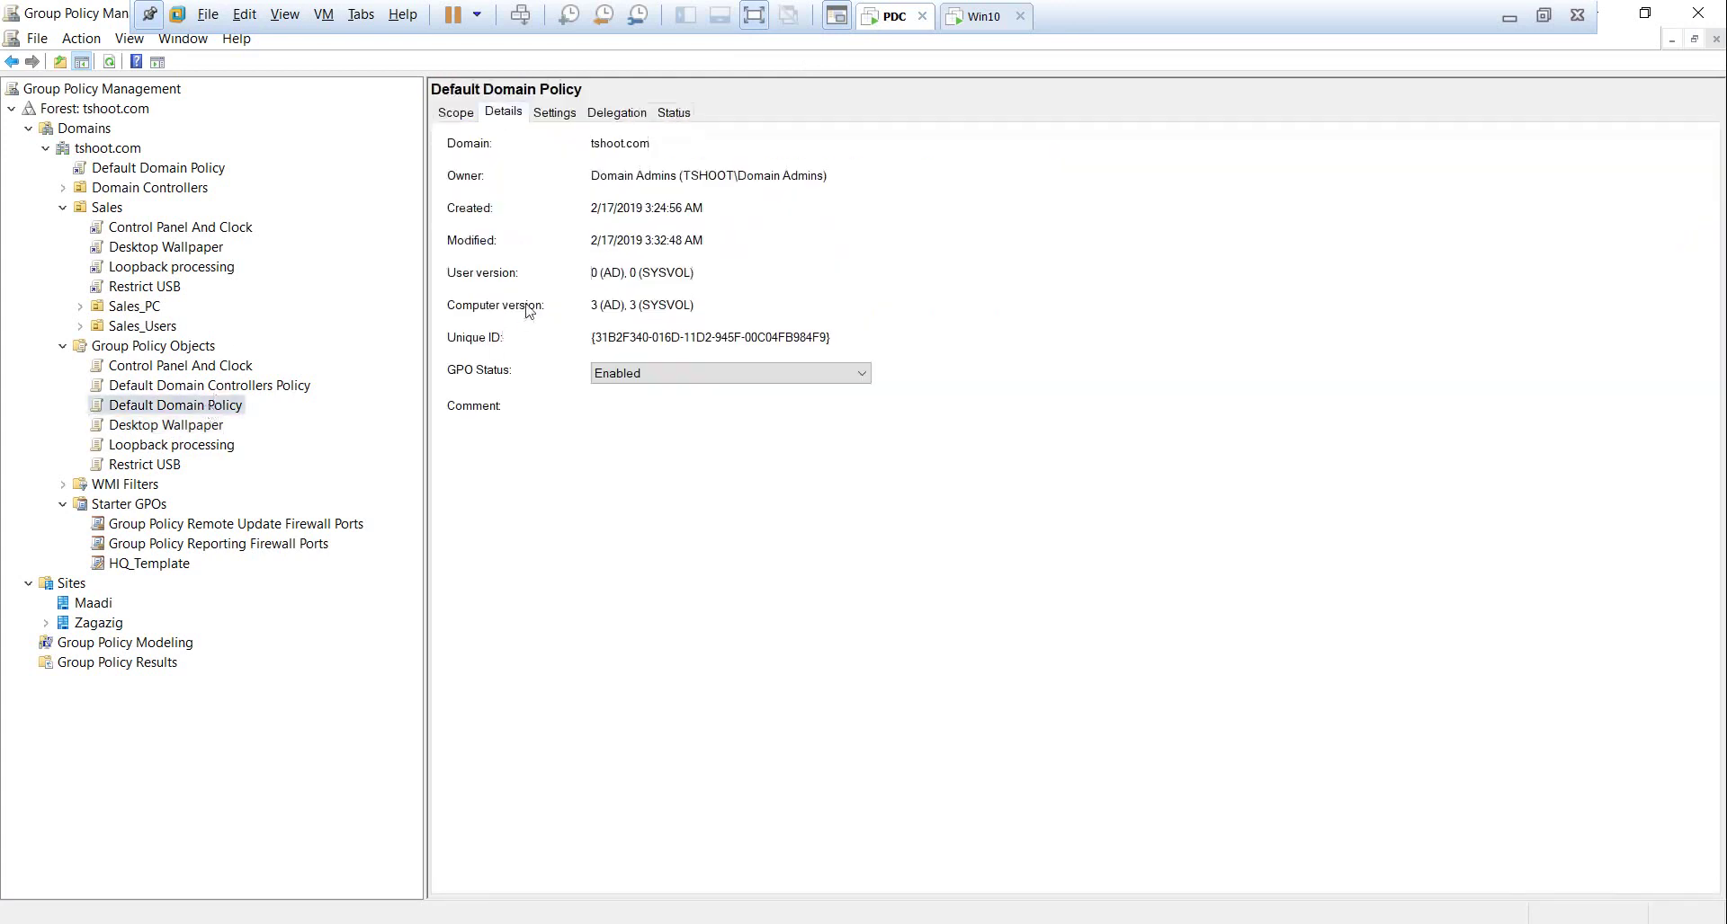
{"action": "left_click_drag", "start_coordinate": [611, 275], "coordinate": [595, 275]}
{"action": "left_click", "coordinate": [610, 279]}
{"action": "left_click_drag", "start_coordinate": [611, 281], "coordinate": [576, 321]}
Return to the Win10 machine and check the output of the forced policy update
{"action": "left_click", "coordinate": [978, 17]}
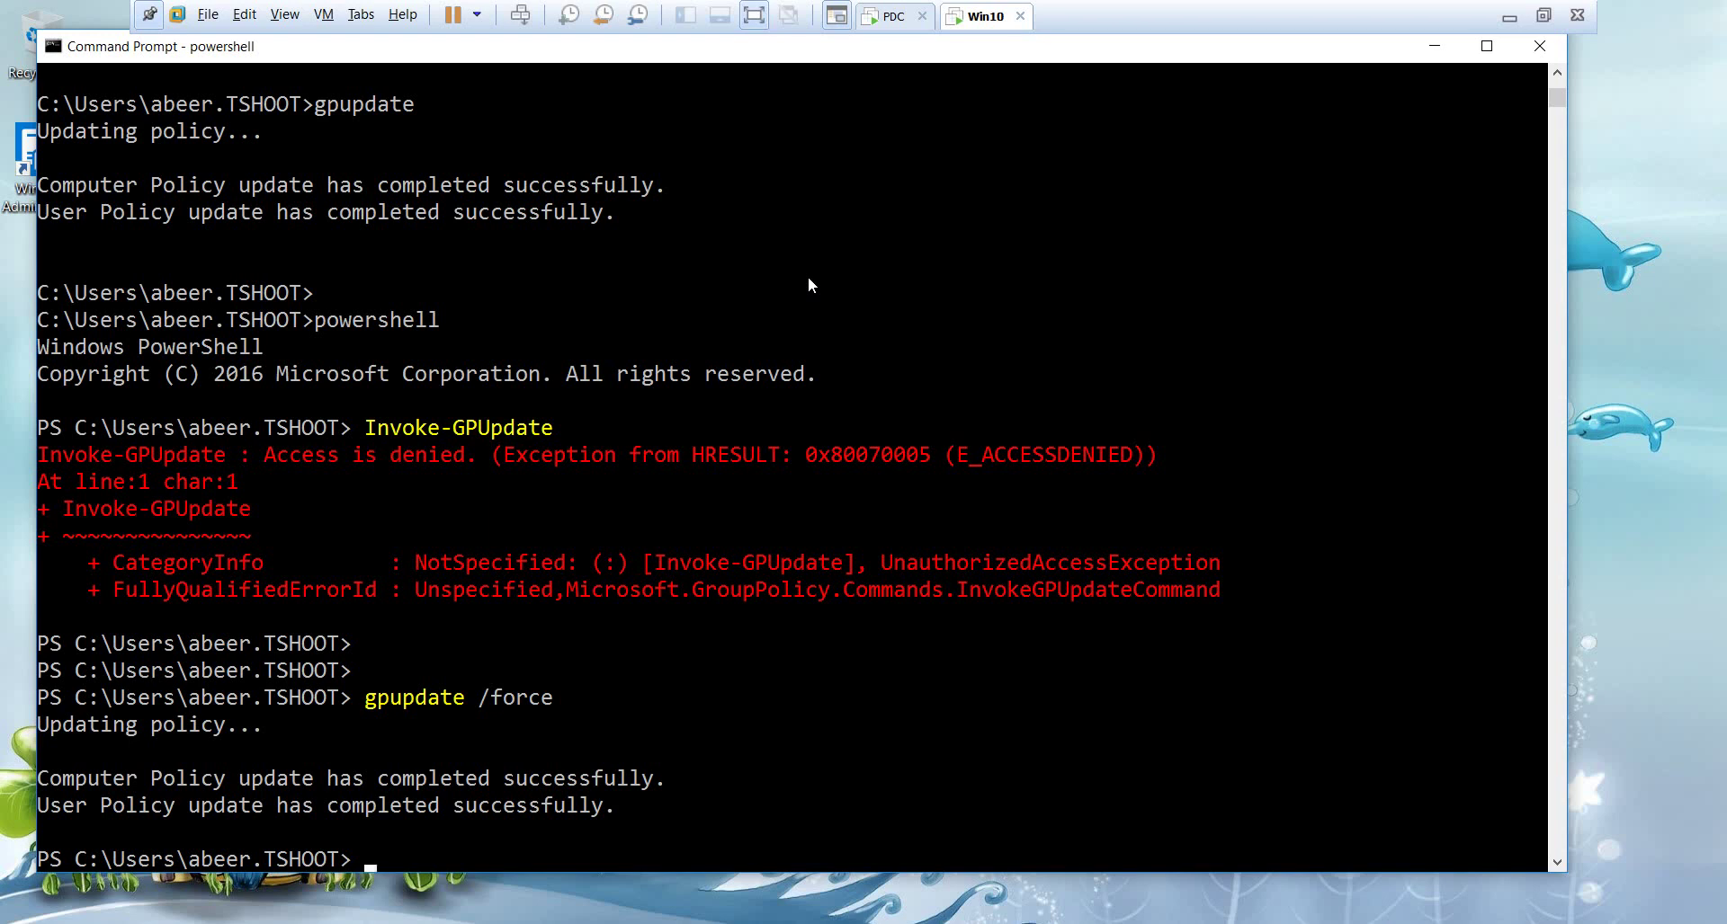
{"action": "key", "text": "Return"}
{"action": "key", "text": "Return"}
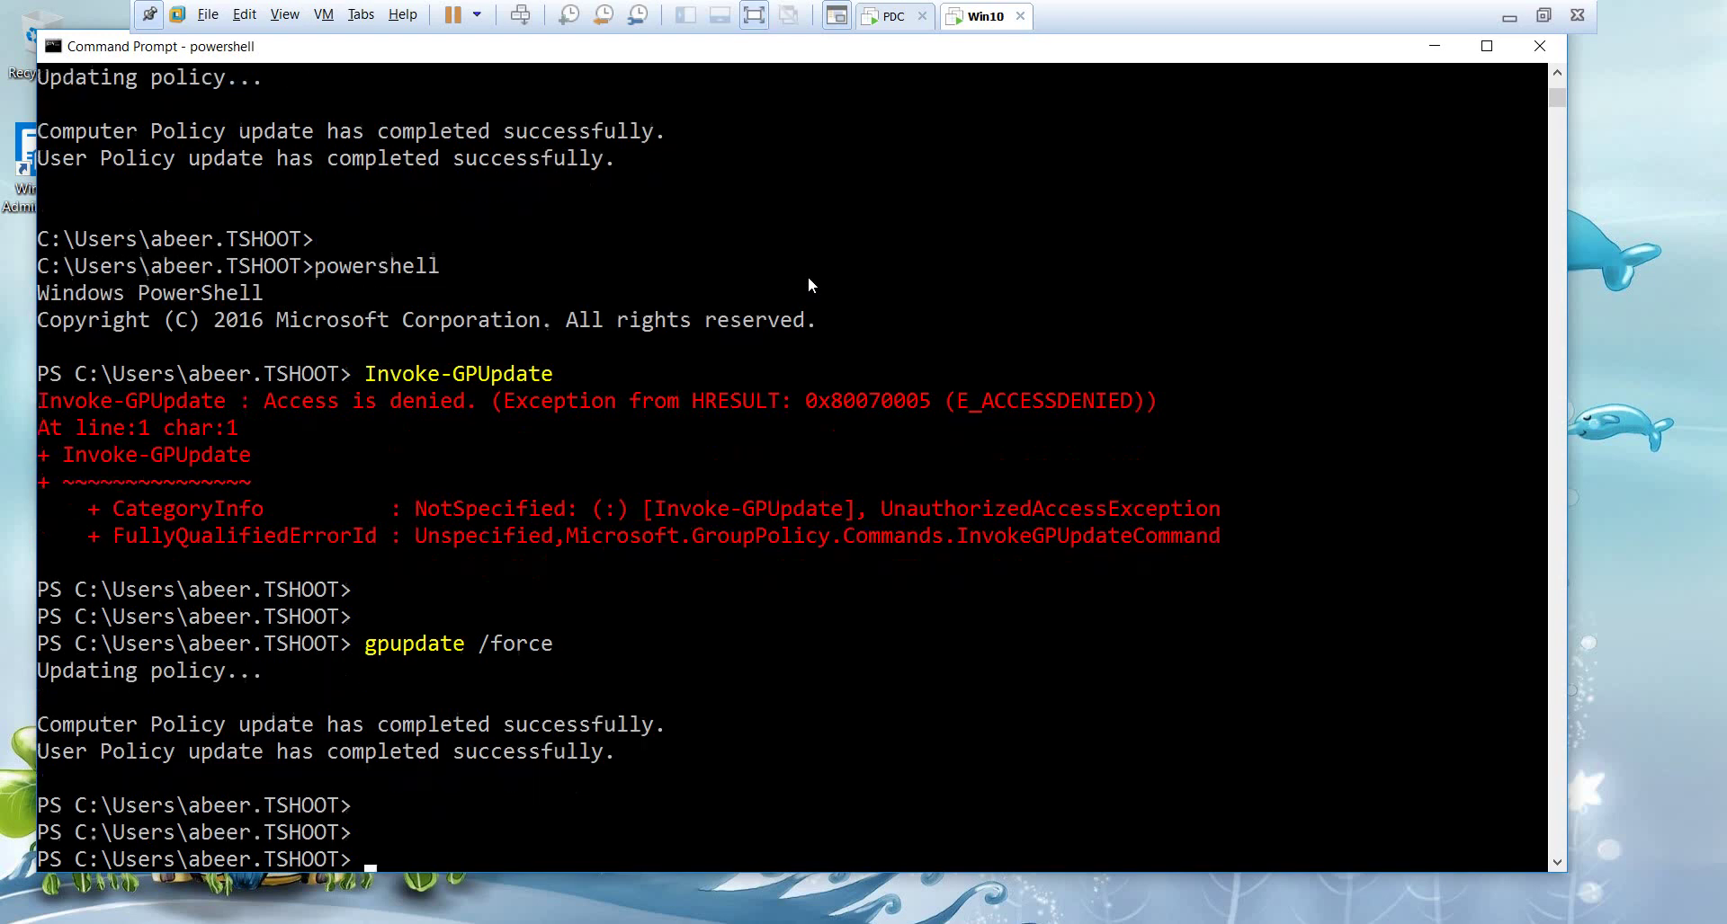
Switch to the PDC machine and force a Group Policy update on all computers in the Sales organizational unit, then dismiss the results
{"action": "left_click", "coordinate": [890, 17]}
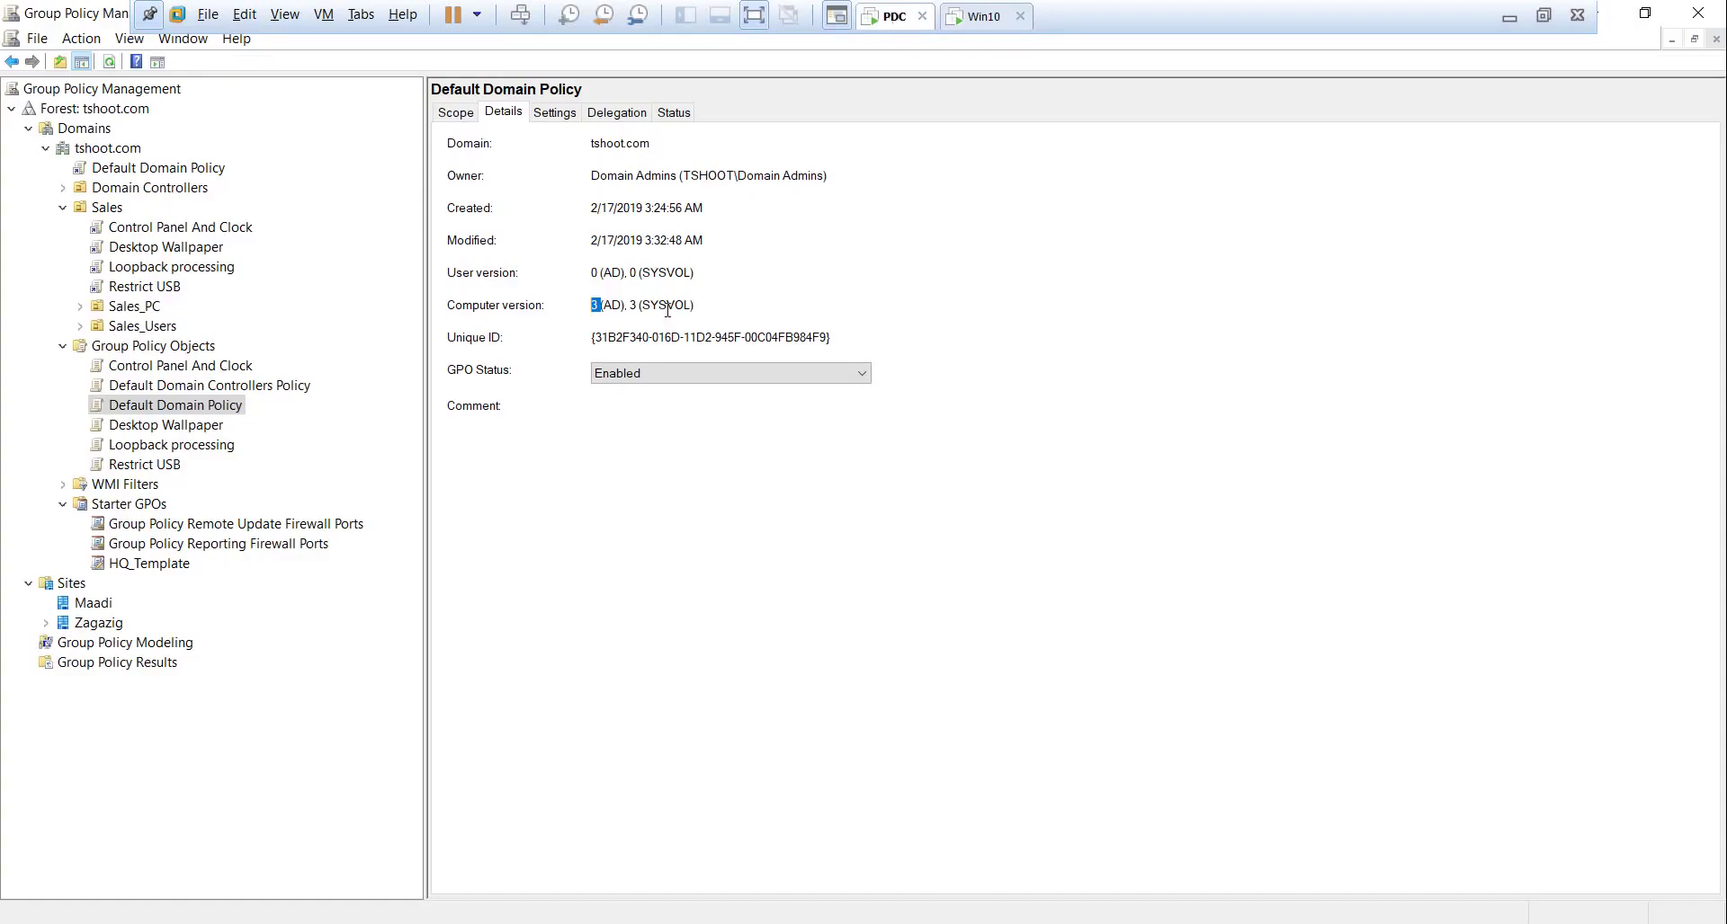
{"action": "left_click", "coordinate": [112, 349]}
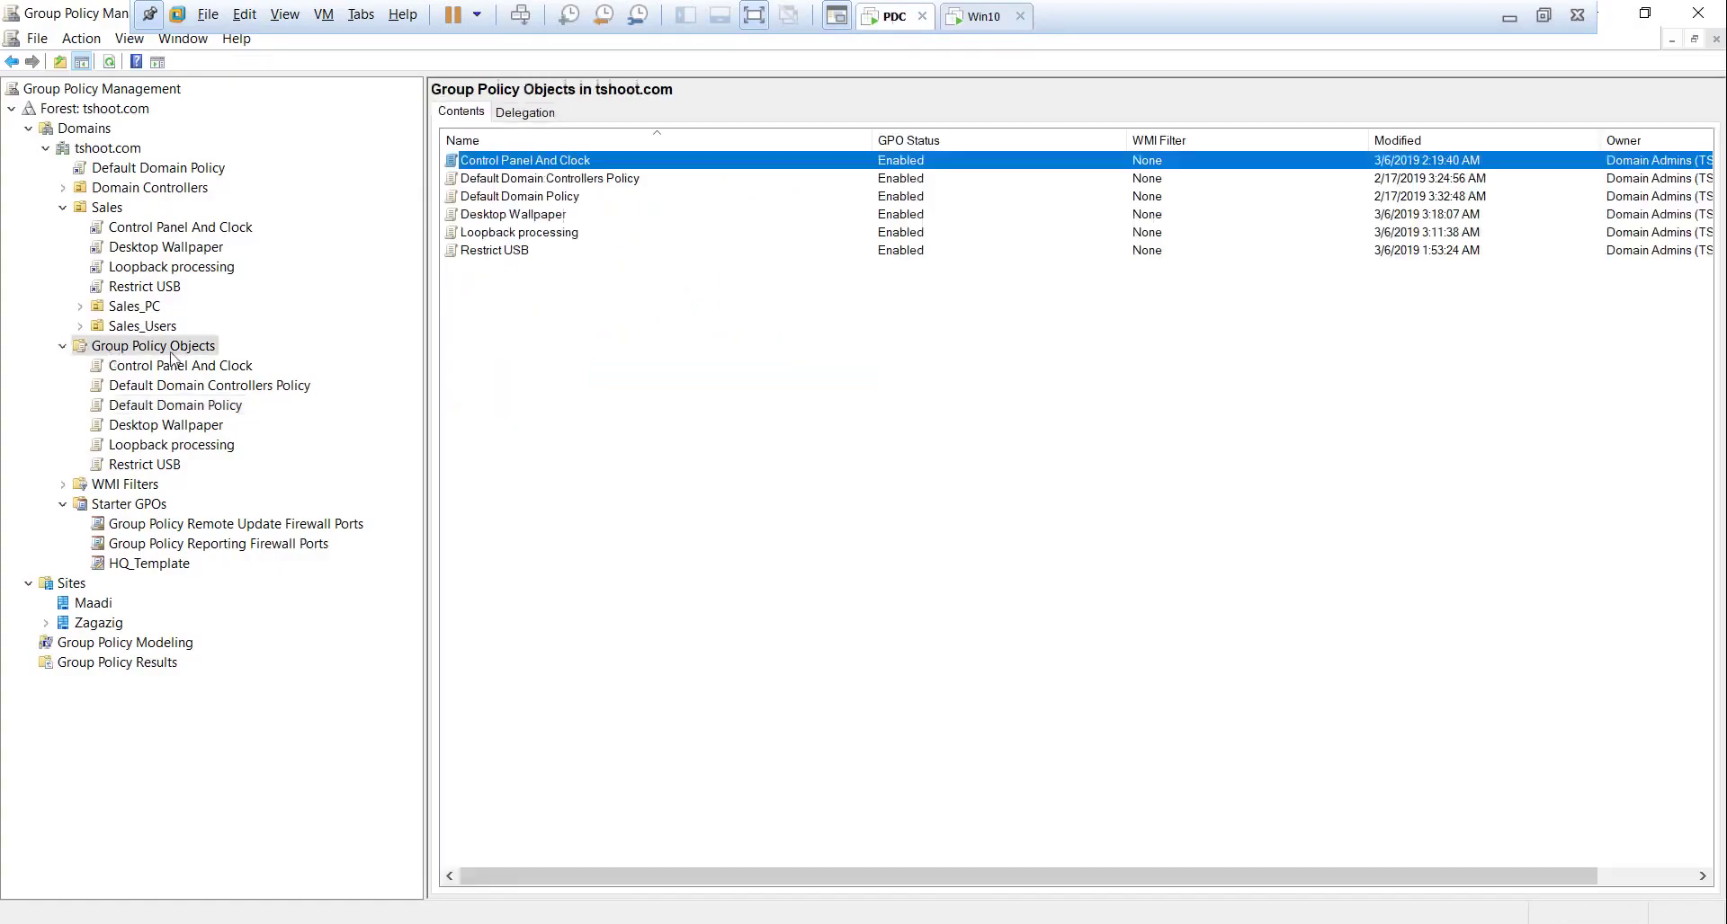
{"action": "left_click", "coordinate": [131, 310]}
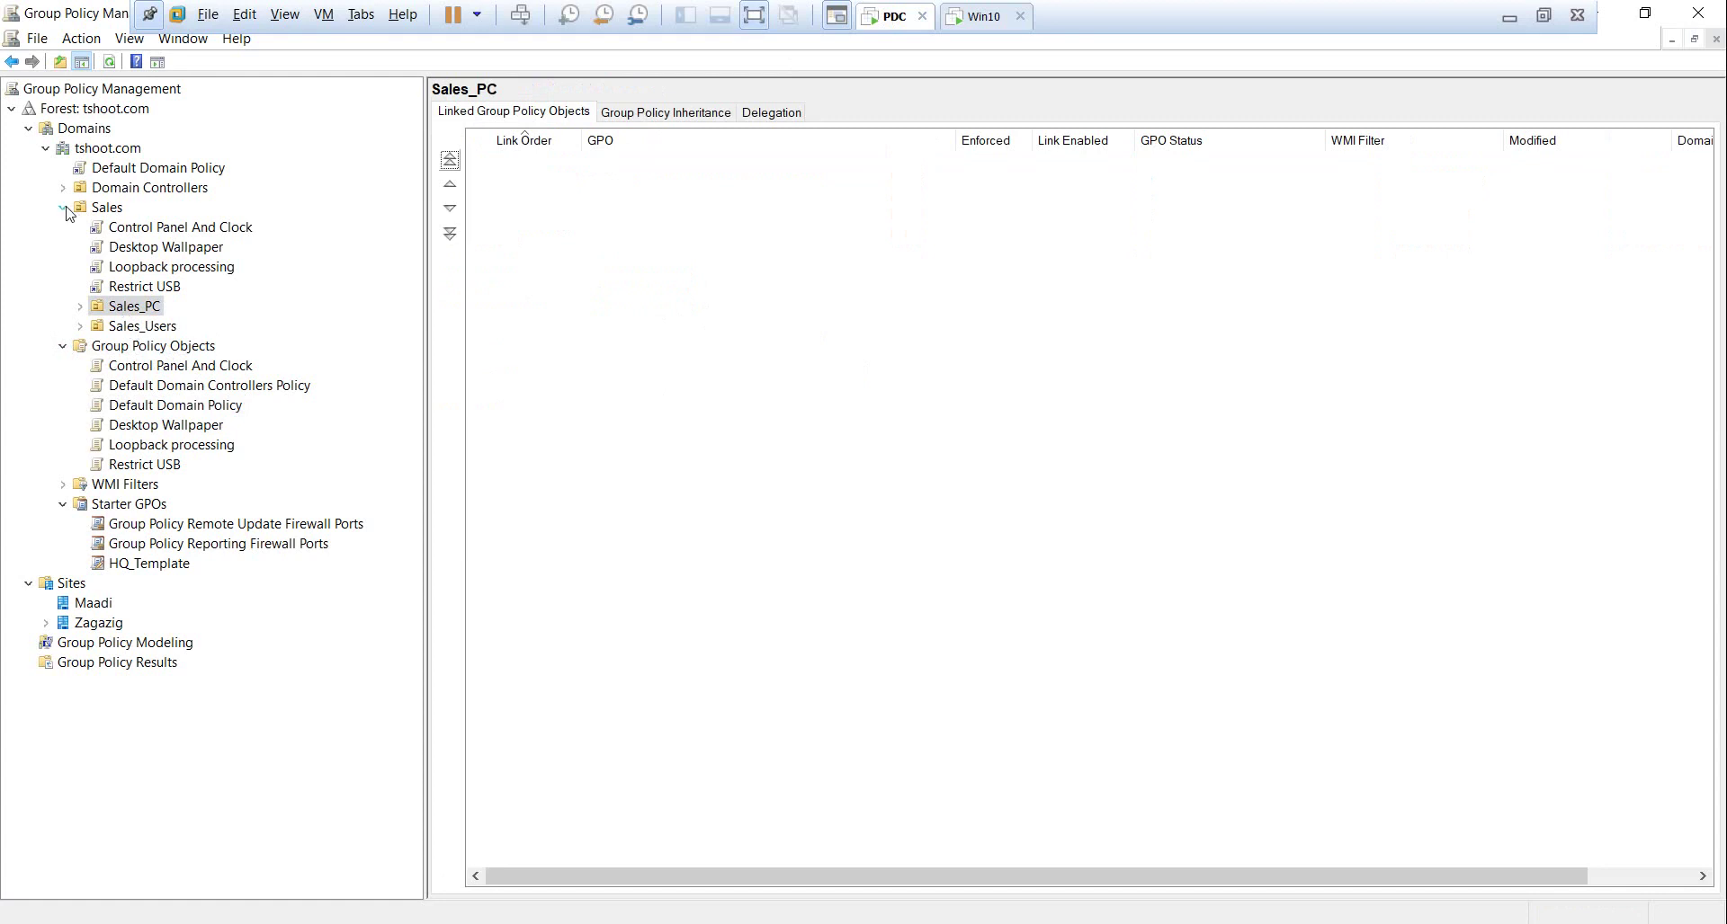
{"action": "double_click", "coordinate": [107, 208]}
{"action": "double_click", "coordinate": [107, 208]}
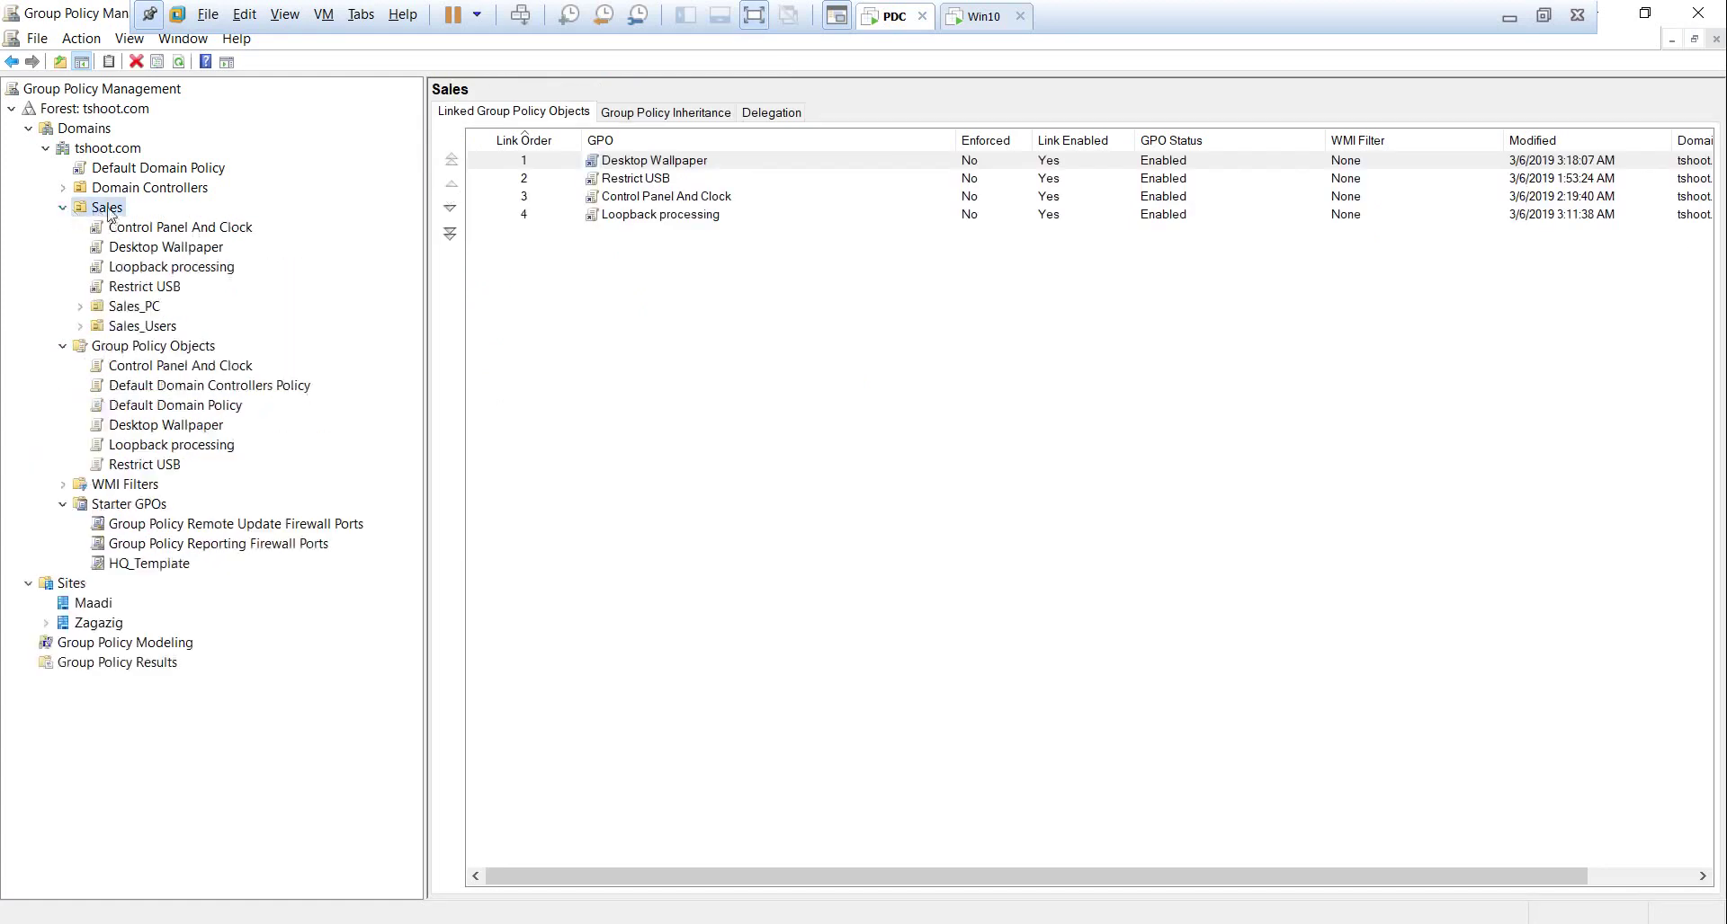
{"action": "right_click", "coordinate": [107, 208]}
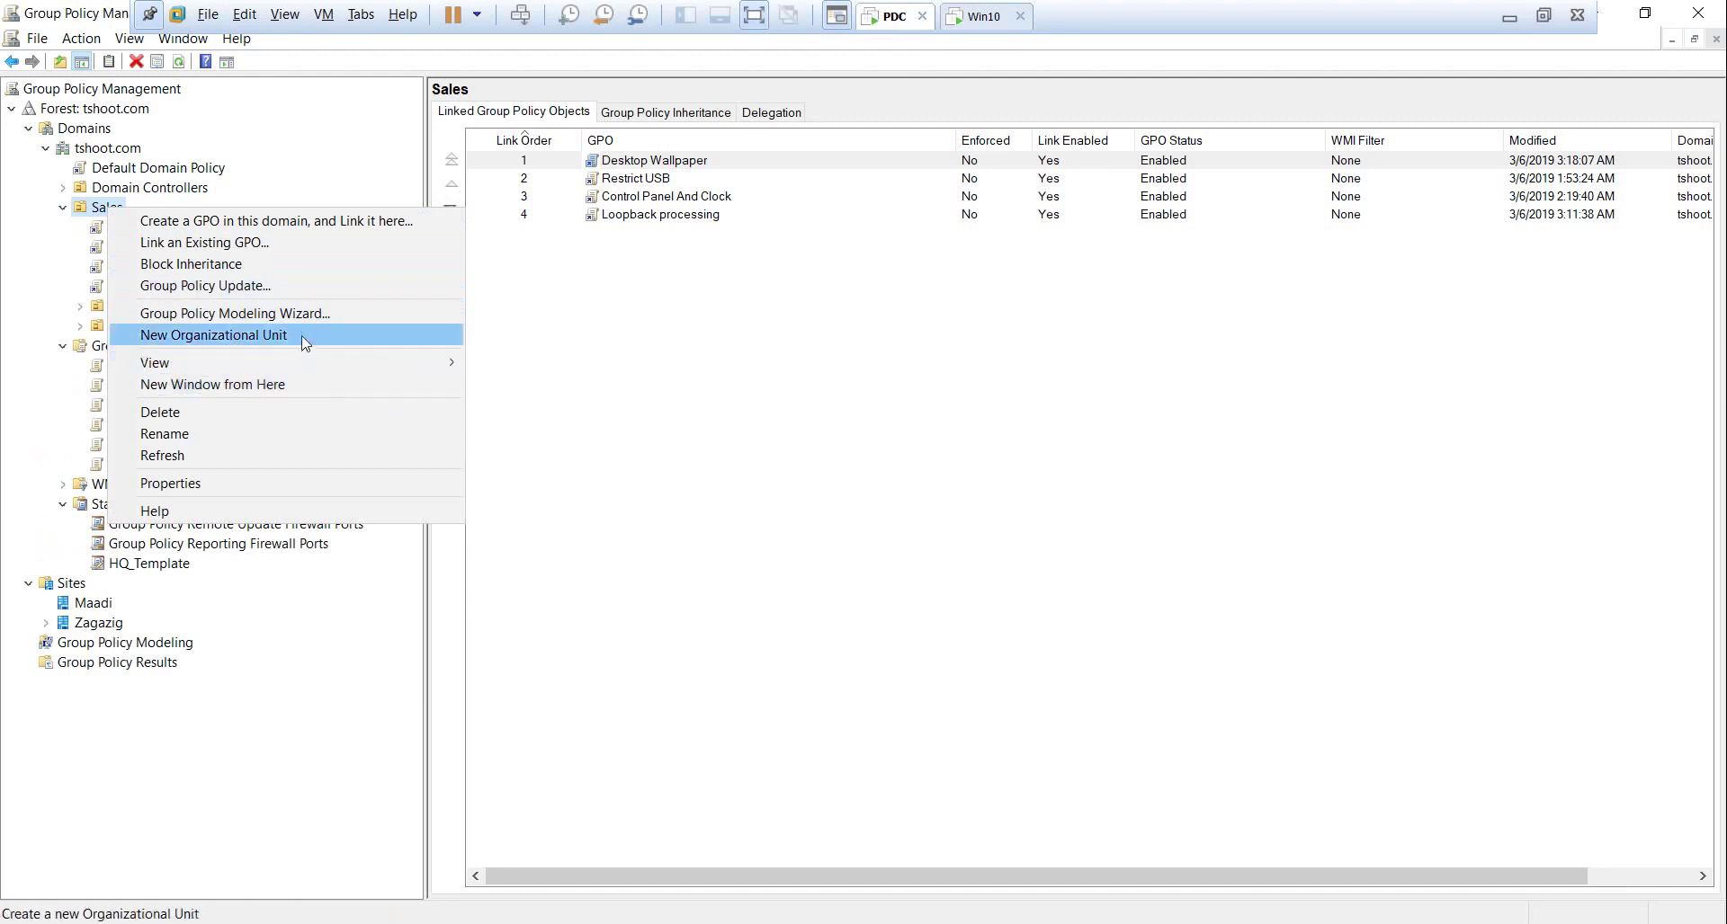
{"action": "left_click", "coordinate": [306, 288]}
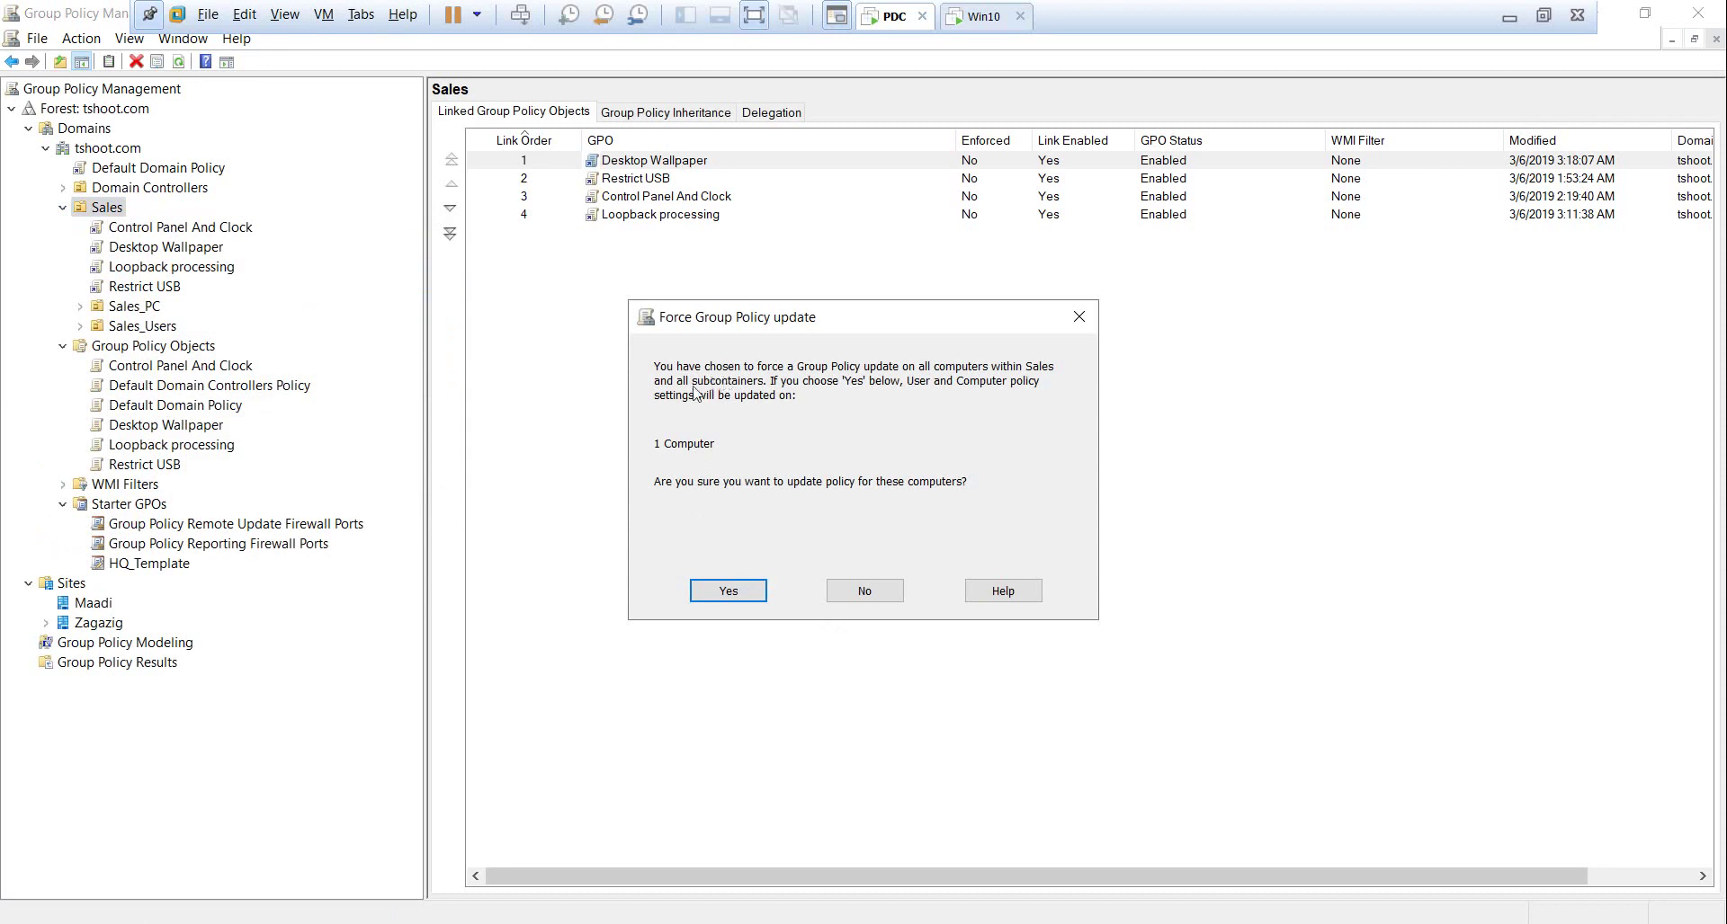
{"action": "left_click", "coordinate": [760, 593]}
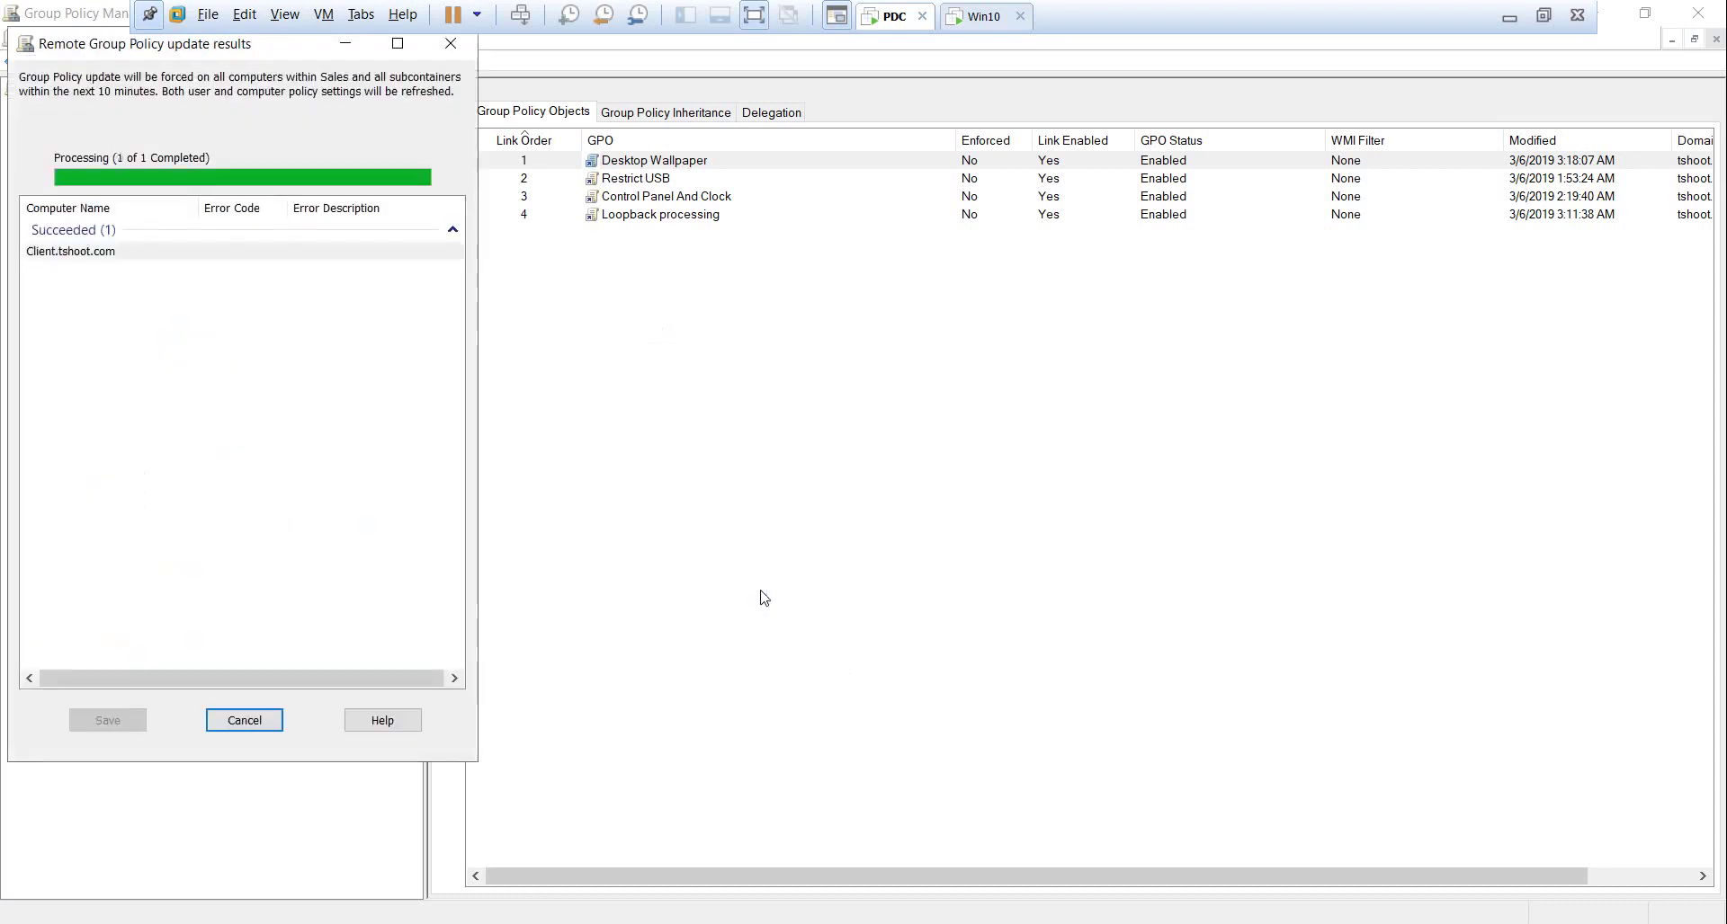
{"action": "left_click", "coordinate": [243, 721]}
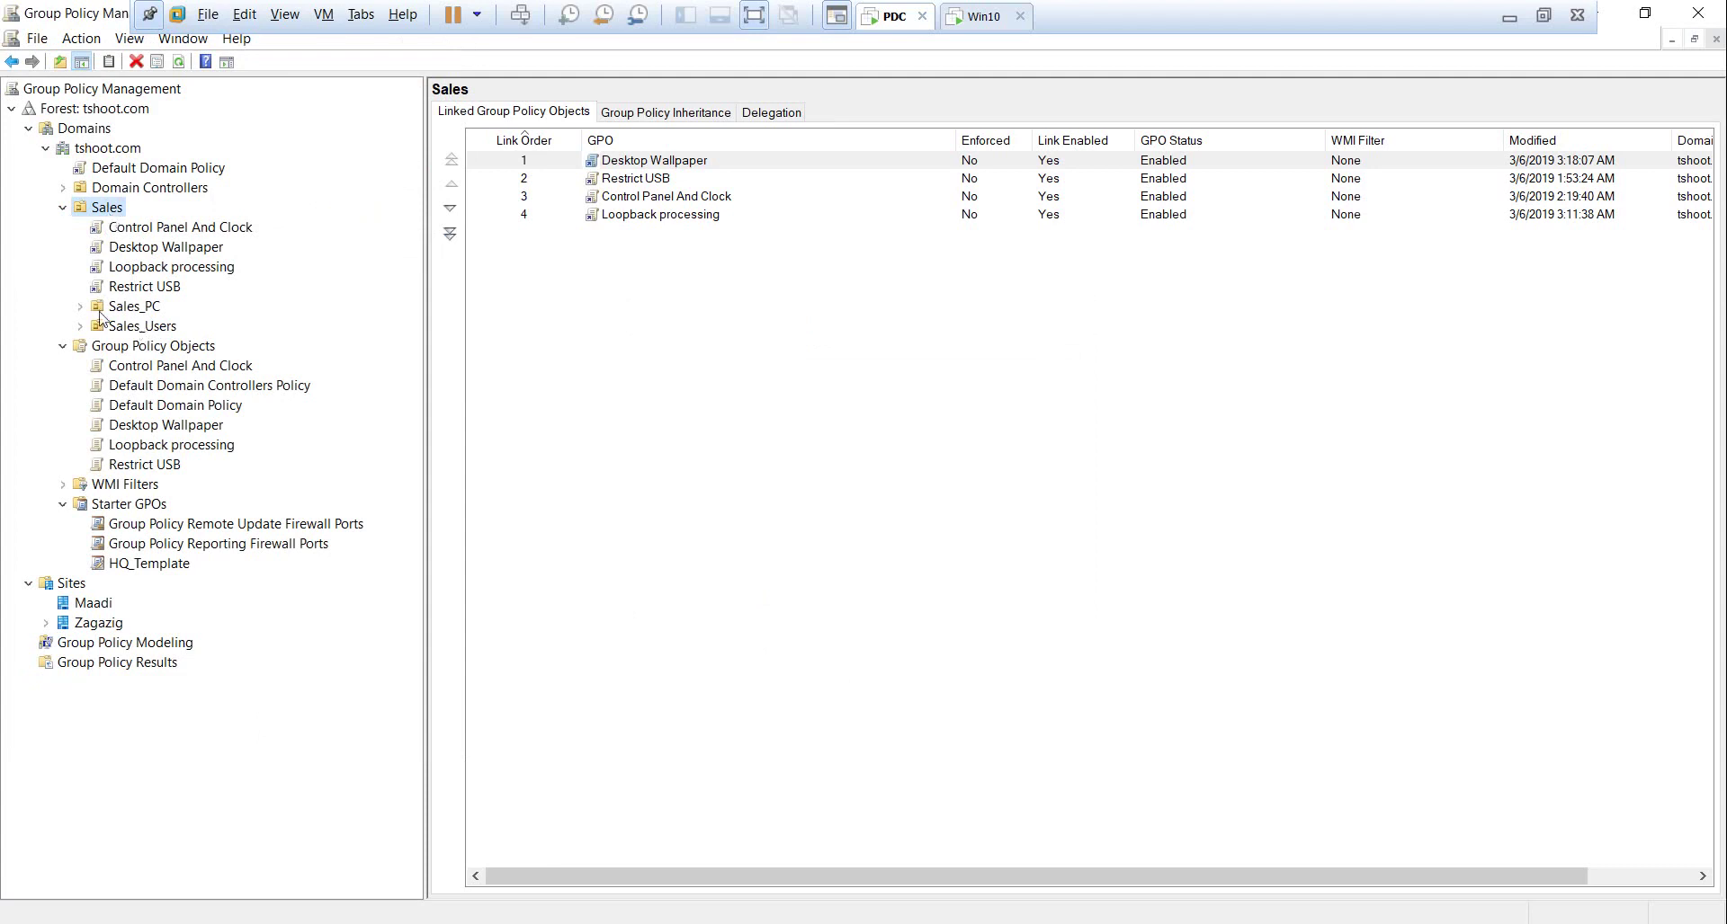
Try to force a Group Policy update on the Sales_Users organizational unit
{"action": "left_click", "coordinate": [162, 311]}
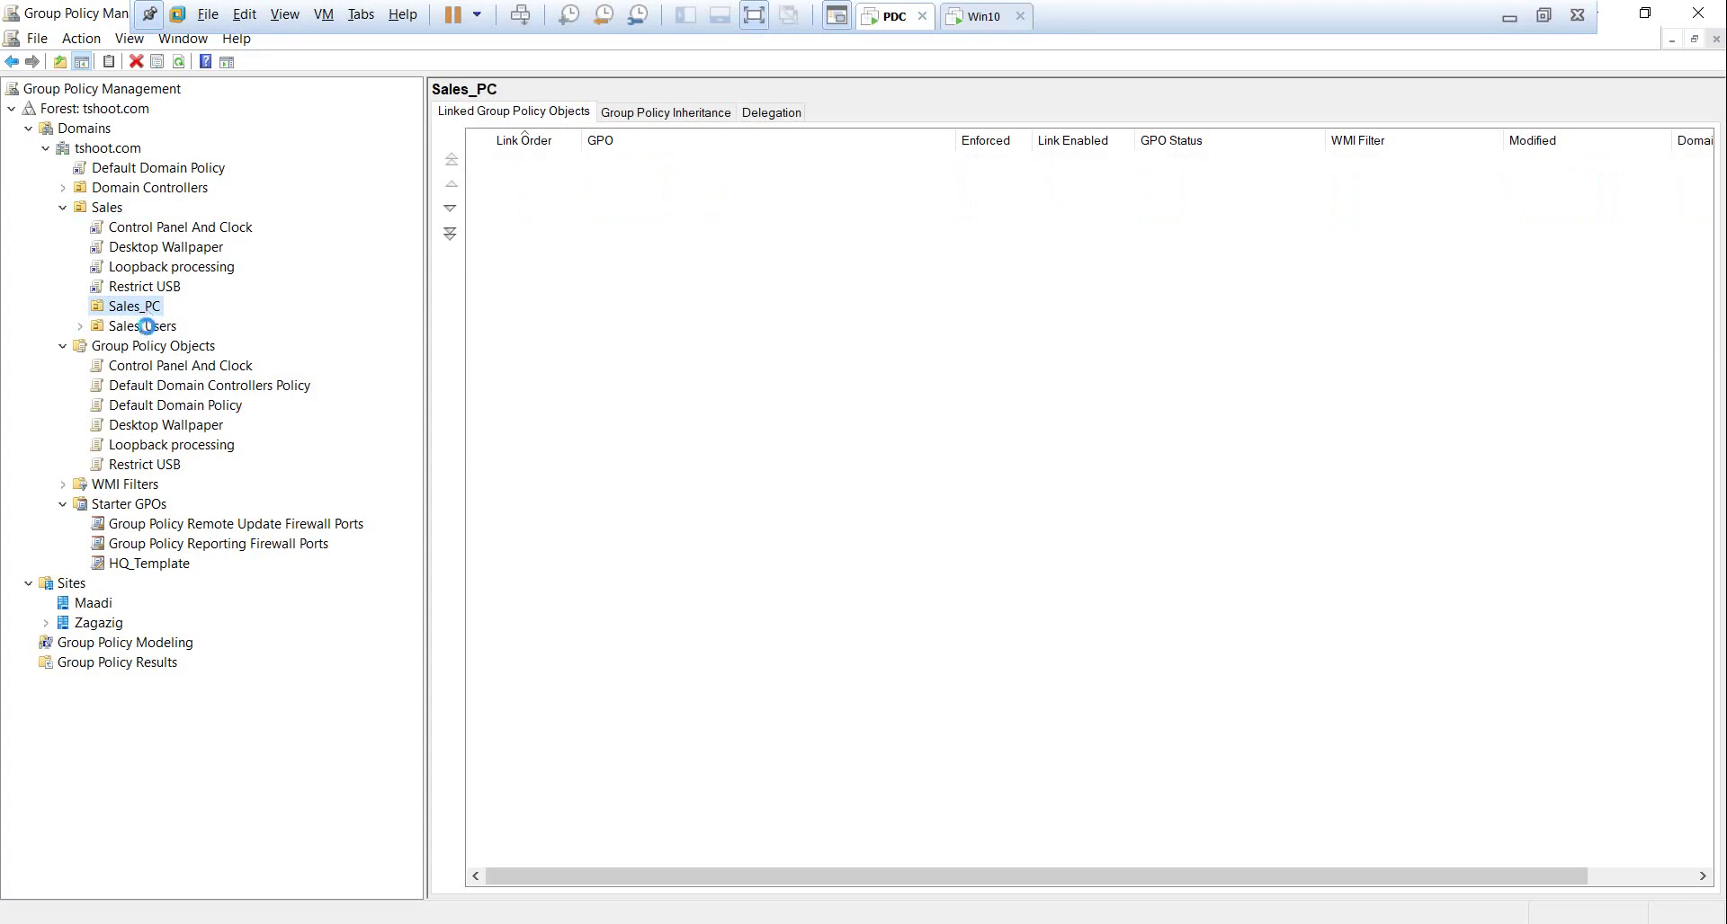
{"action": "left_click", "coordinate": [161, 331]}
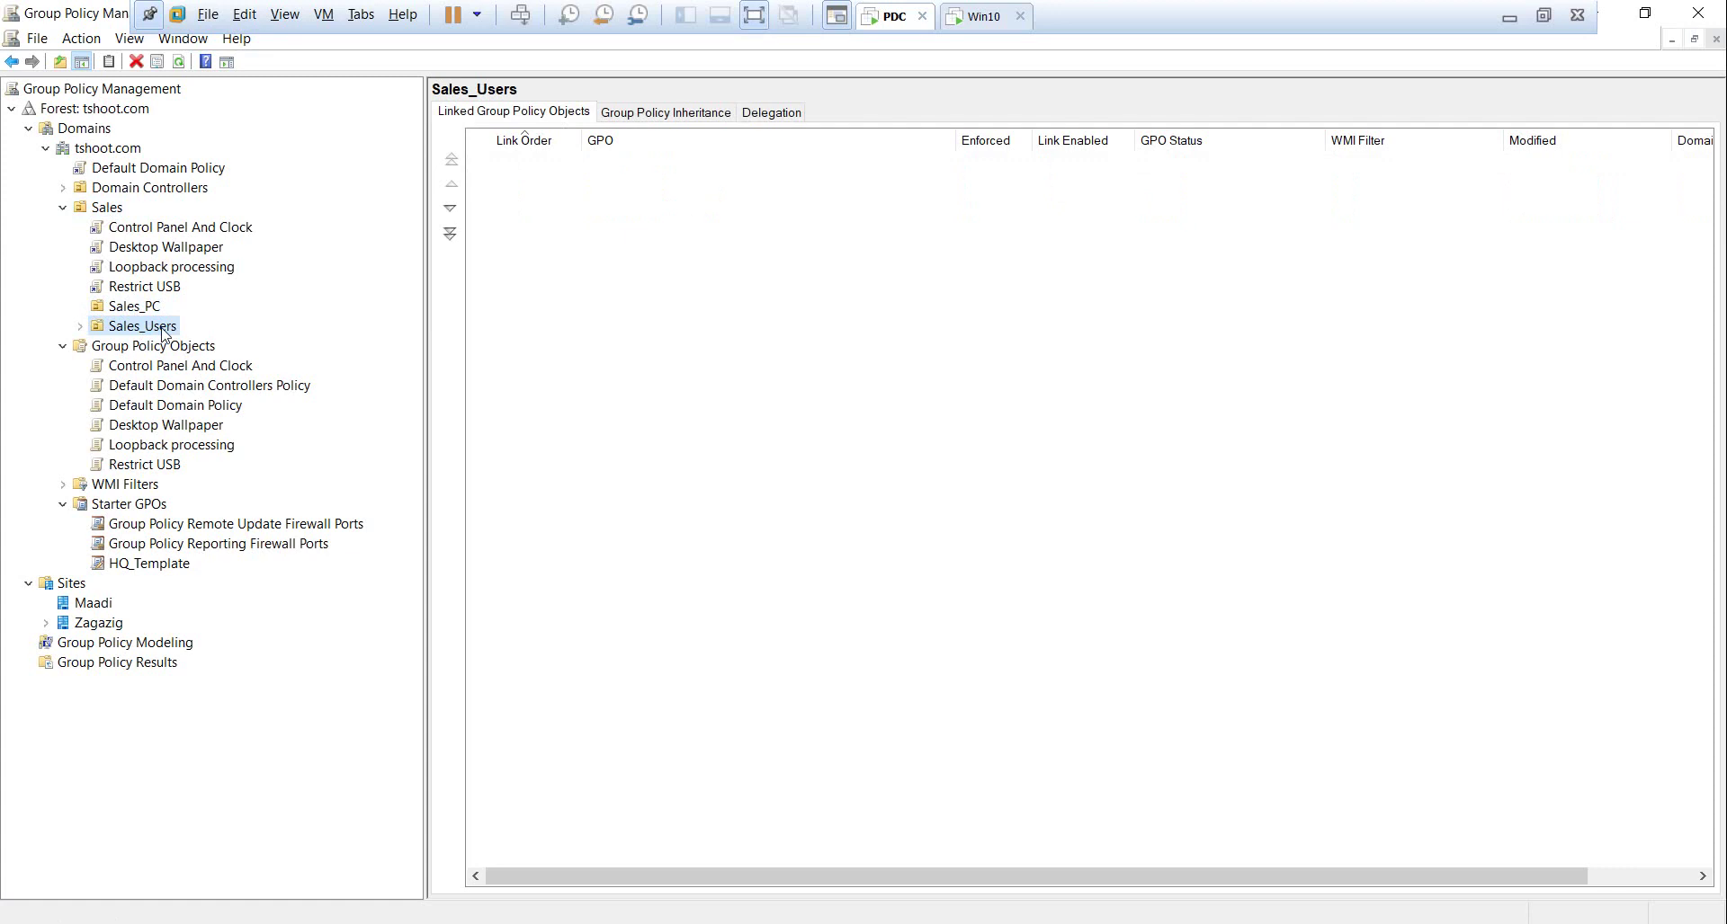
{"action": "right_click", "coordinate": [163, 334]}
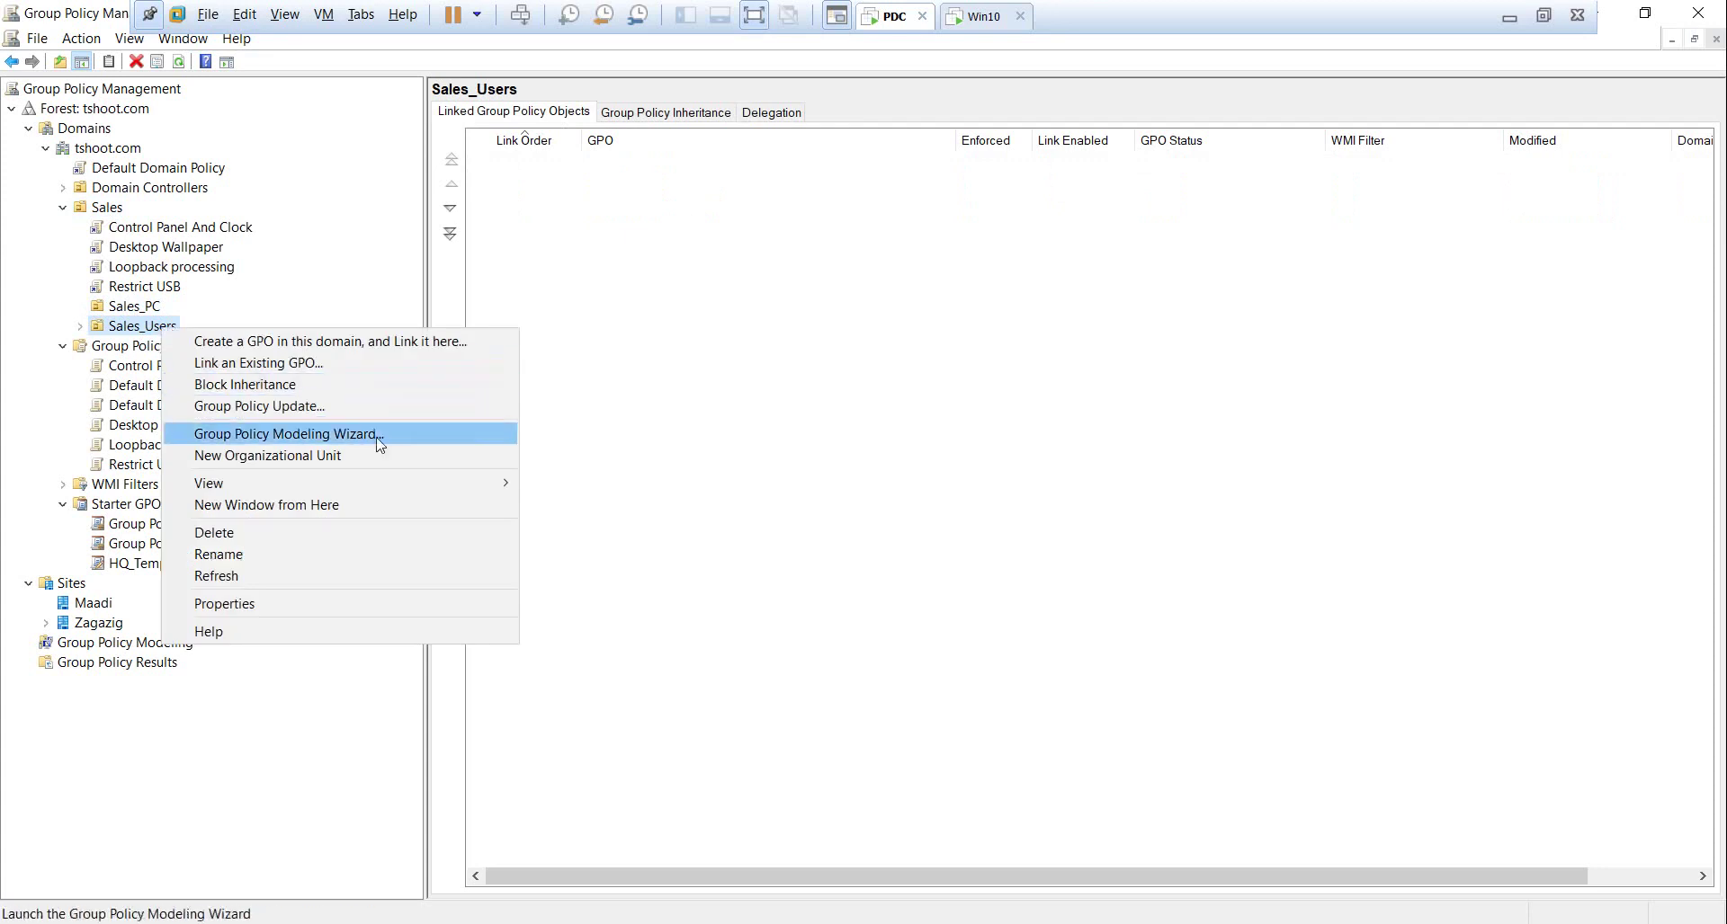
{"action": "left_click", "coordinate": [361, 412]}
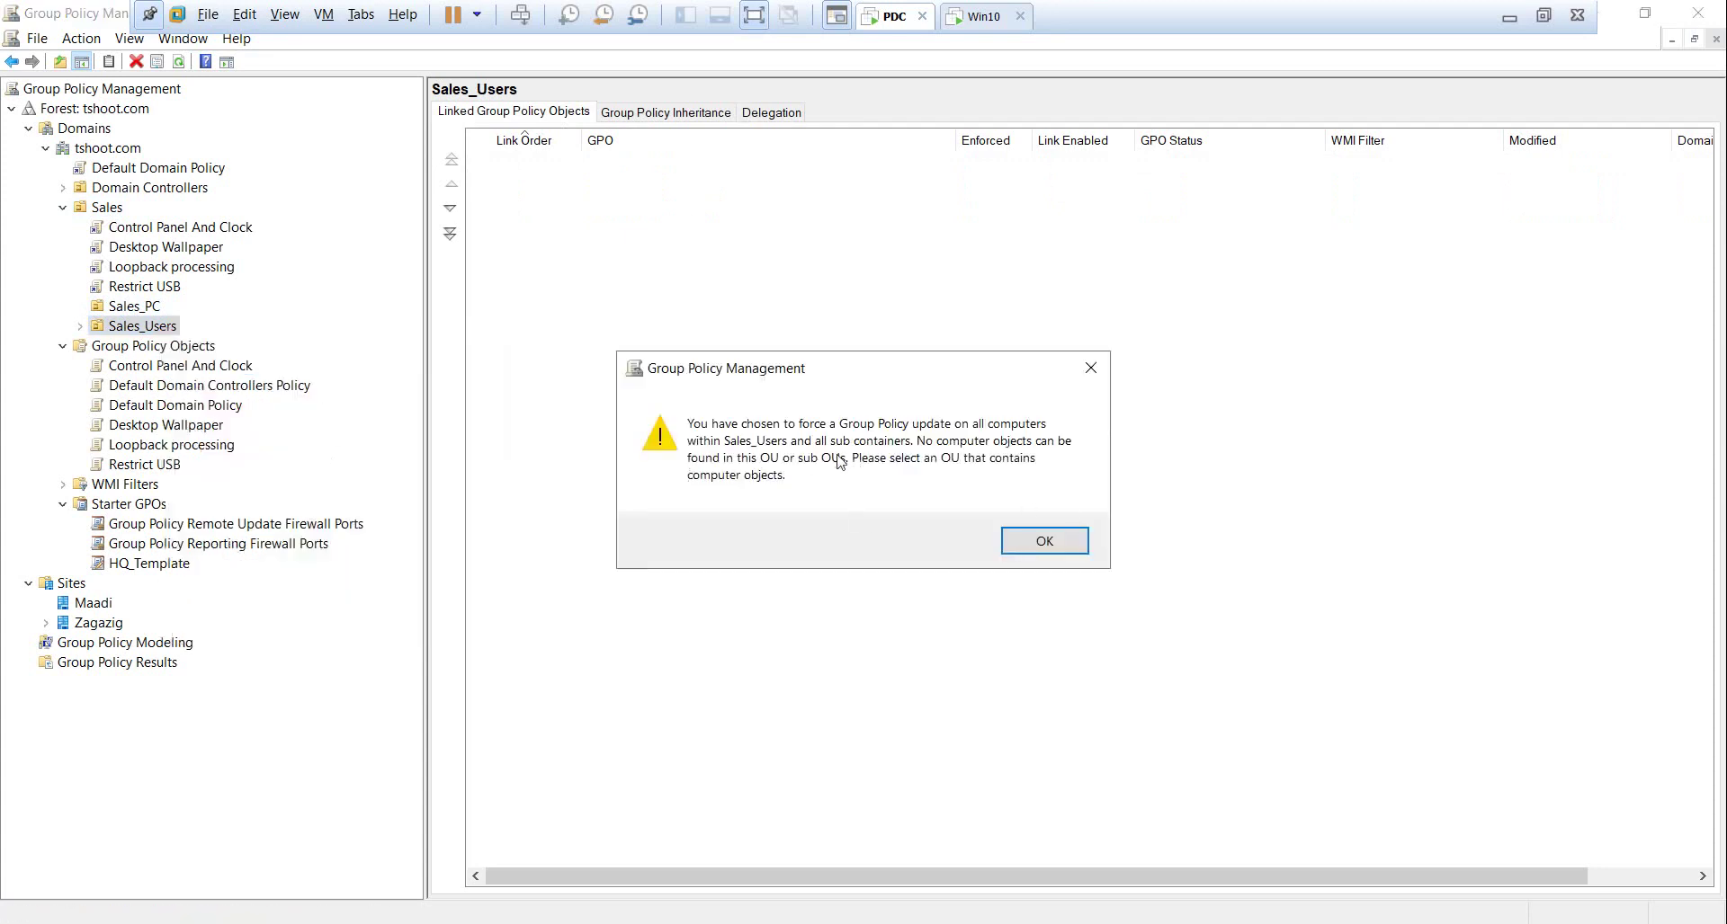
{"action": "left_click", "coordinate": [1044, 544]}
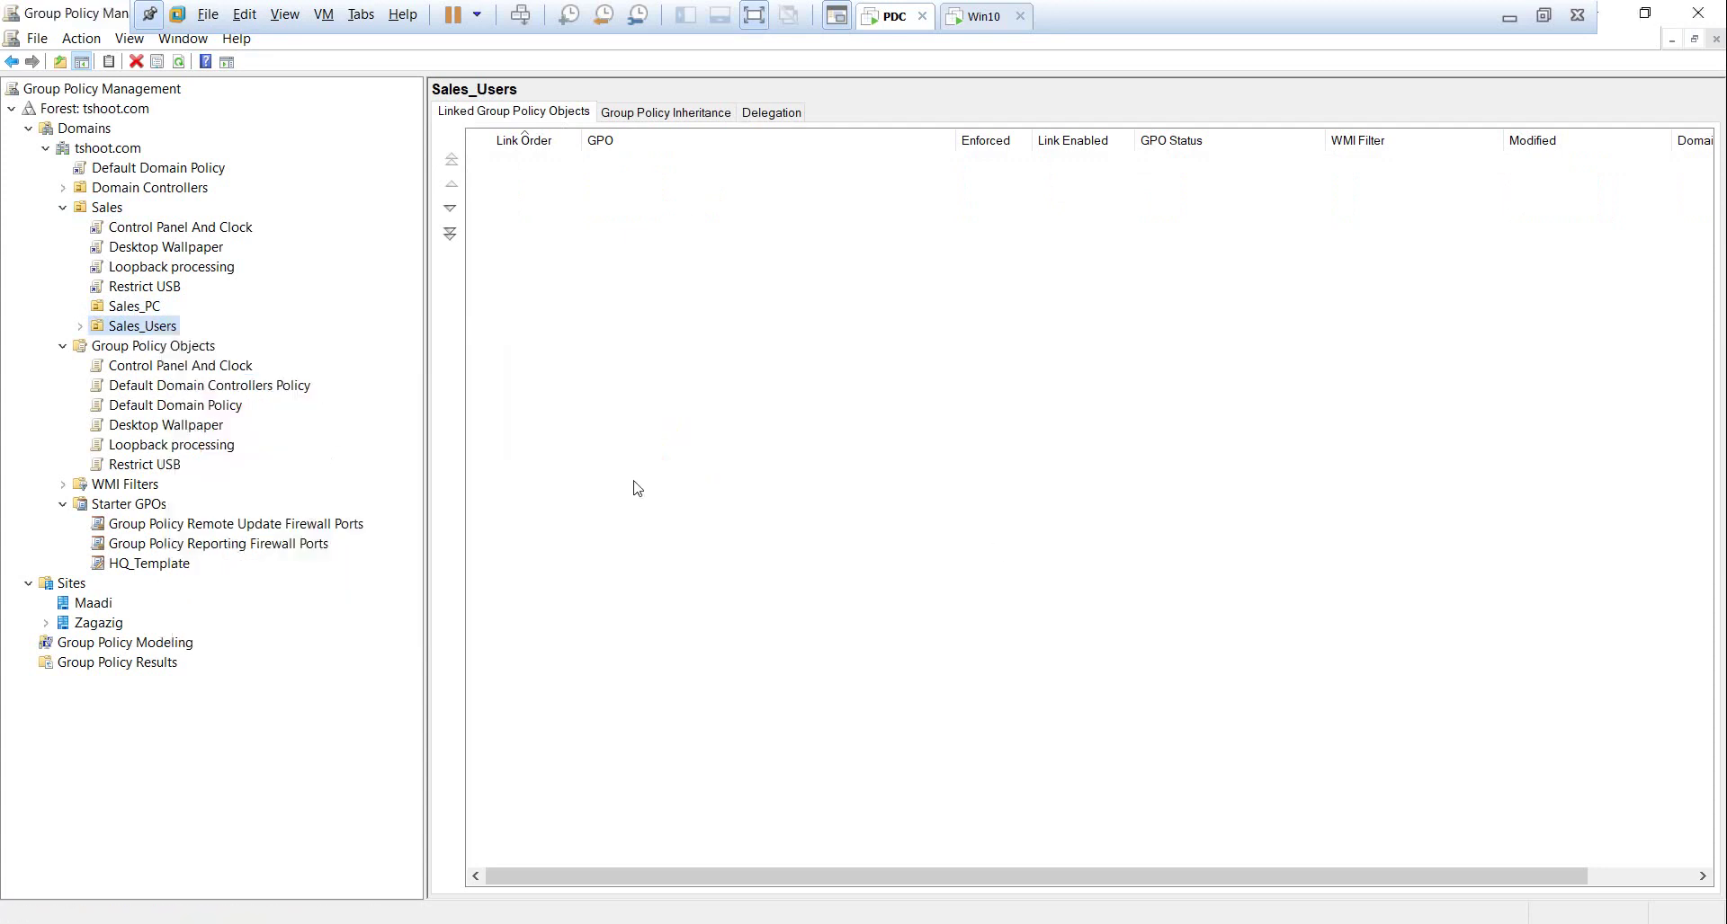
Force a Group Policy update on the computers in the Sales_PC organizational unit and close the results
{"action": "right_click", "coordinate": [136, 307]}
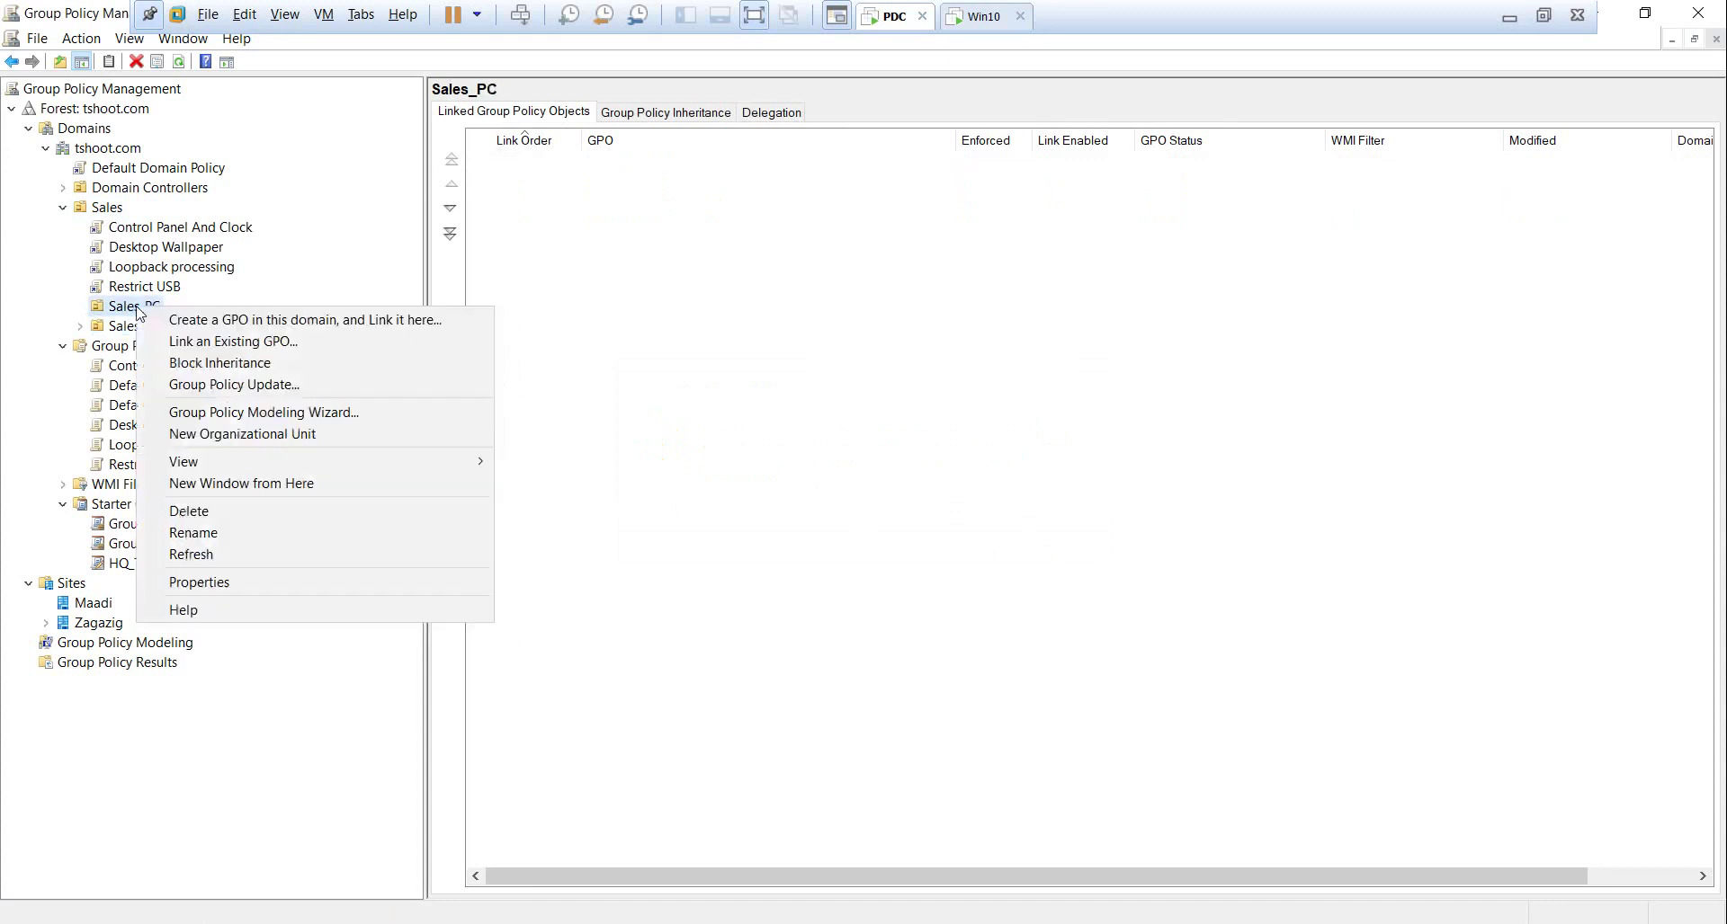
{"action": "left_click", "coordinate": [273, 386]}
{"action": "left_click", "coordinate": [728, 590]}
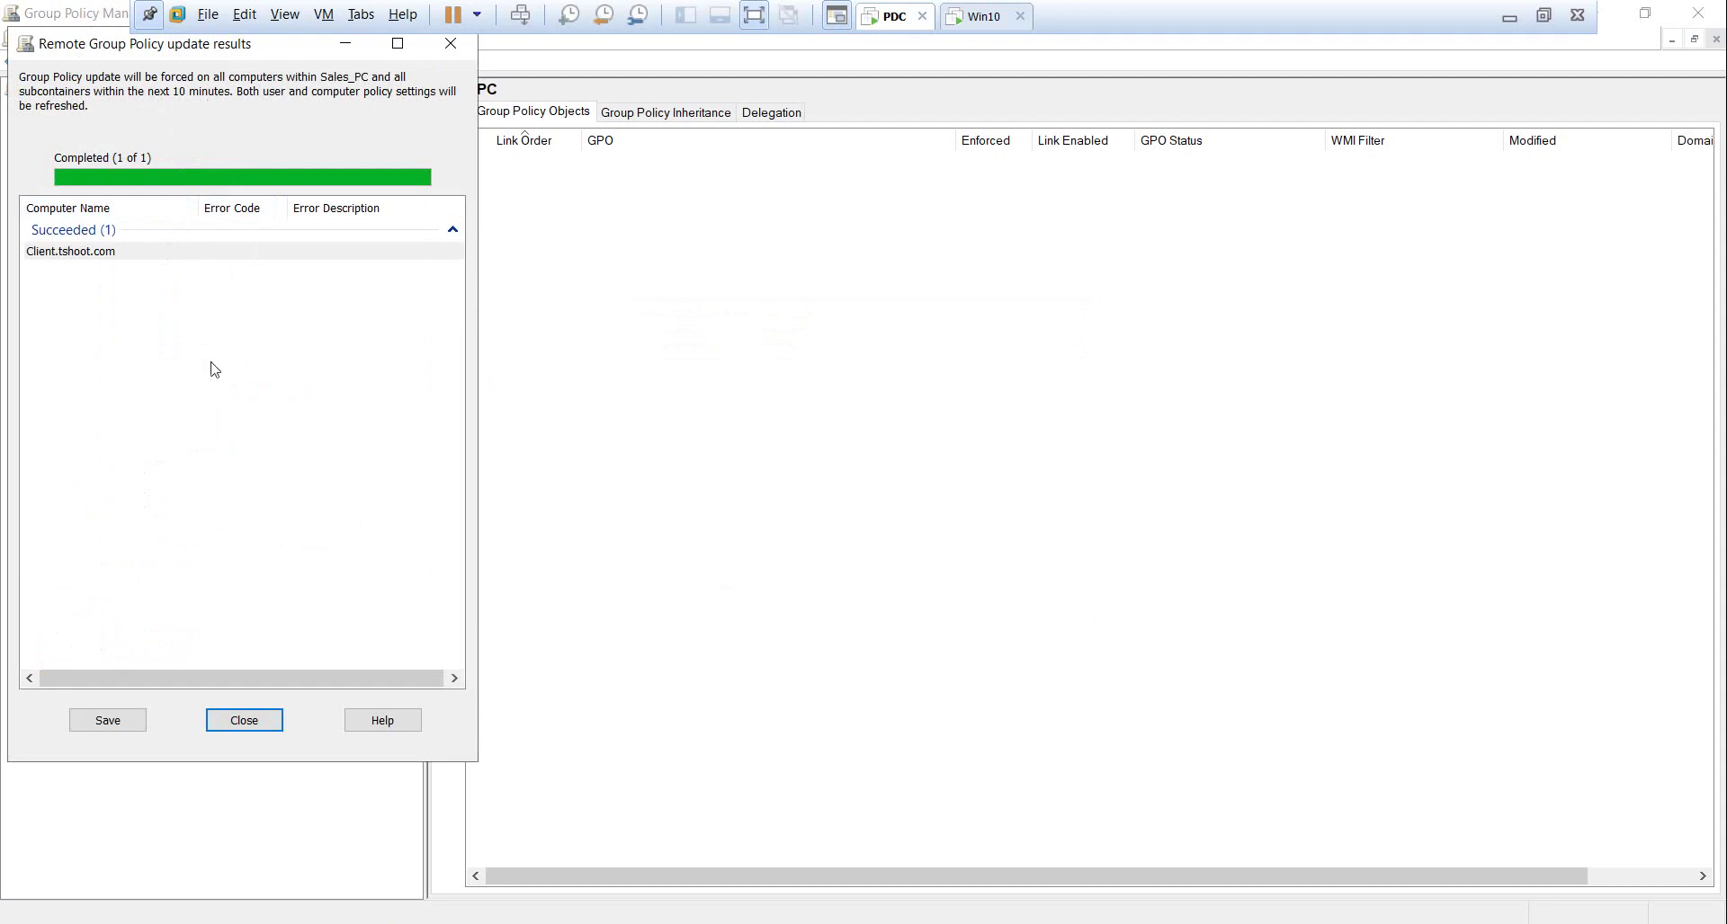
{"action": "left_click", "coordinate": [270, 722]}
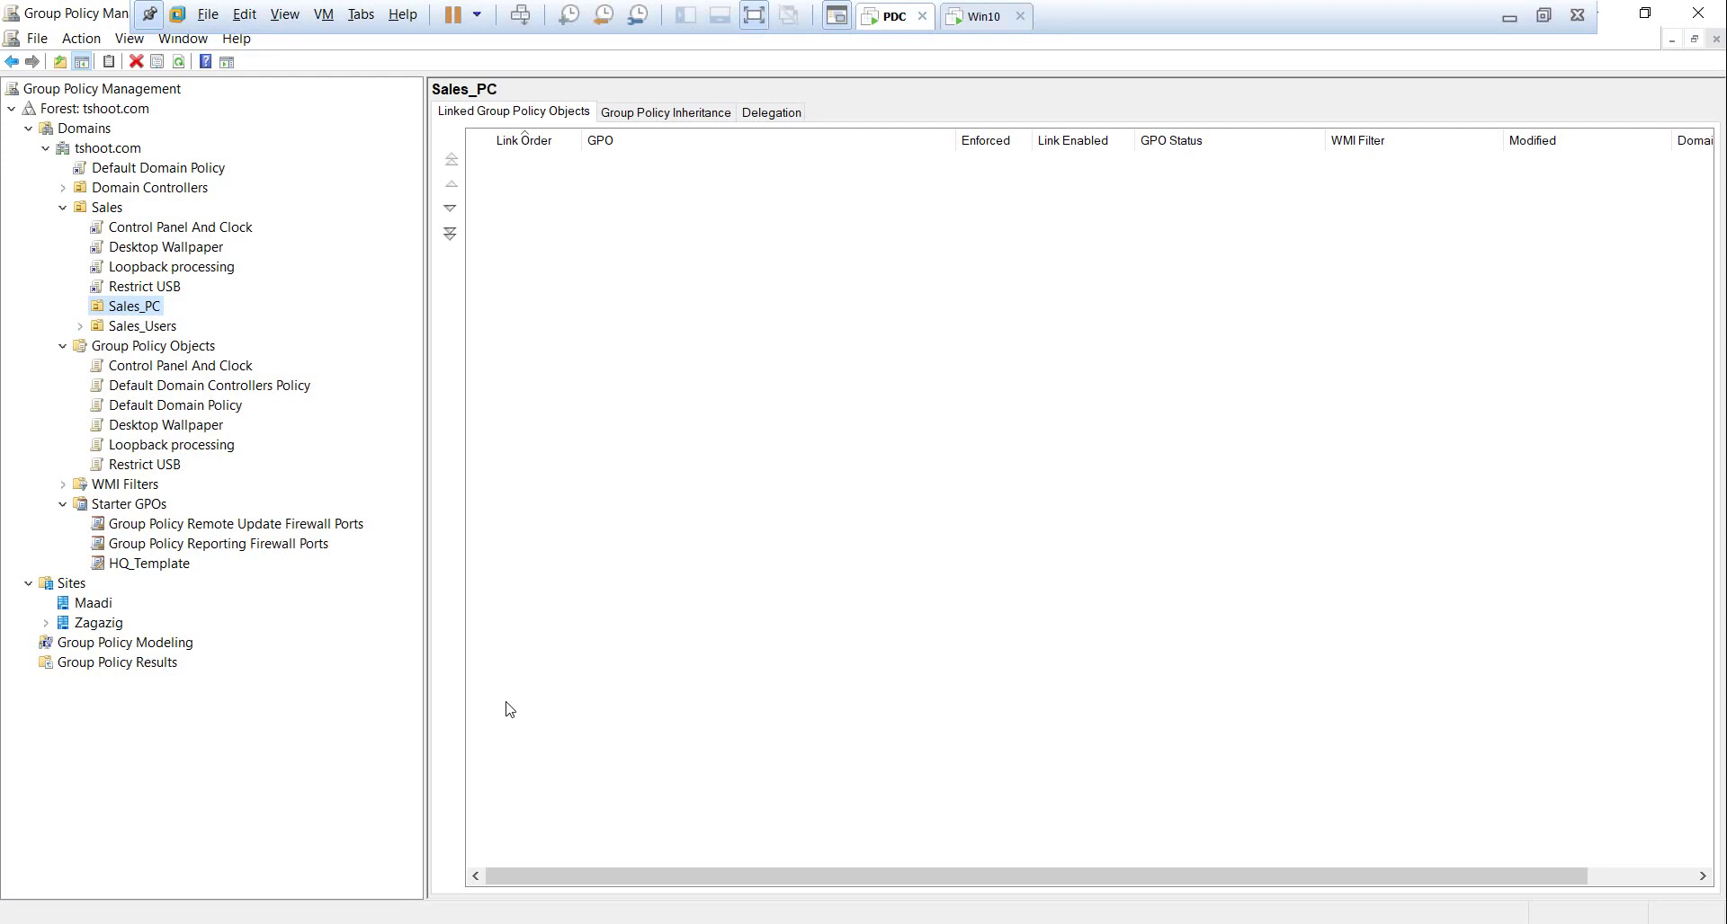
{"action": "right_click", "coordinate": [134, 311]}
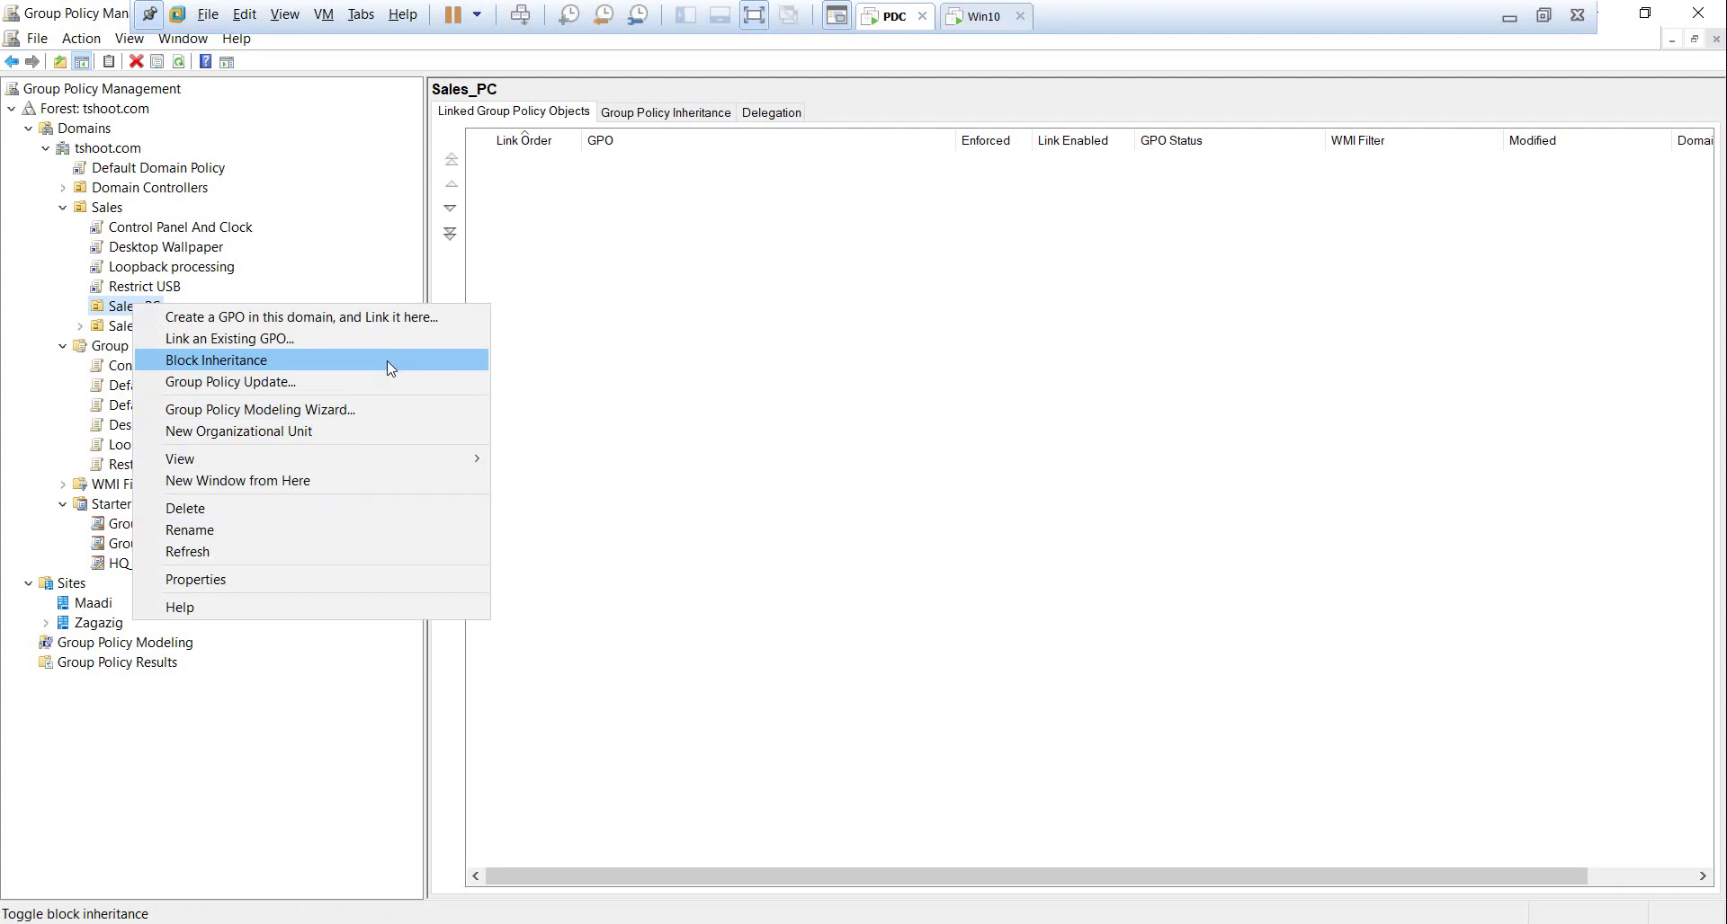
{"action": "left_click", "coordinate": [688, 407]}
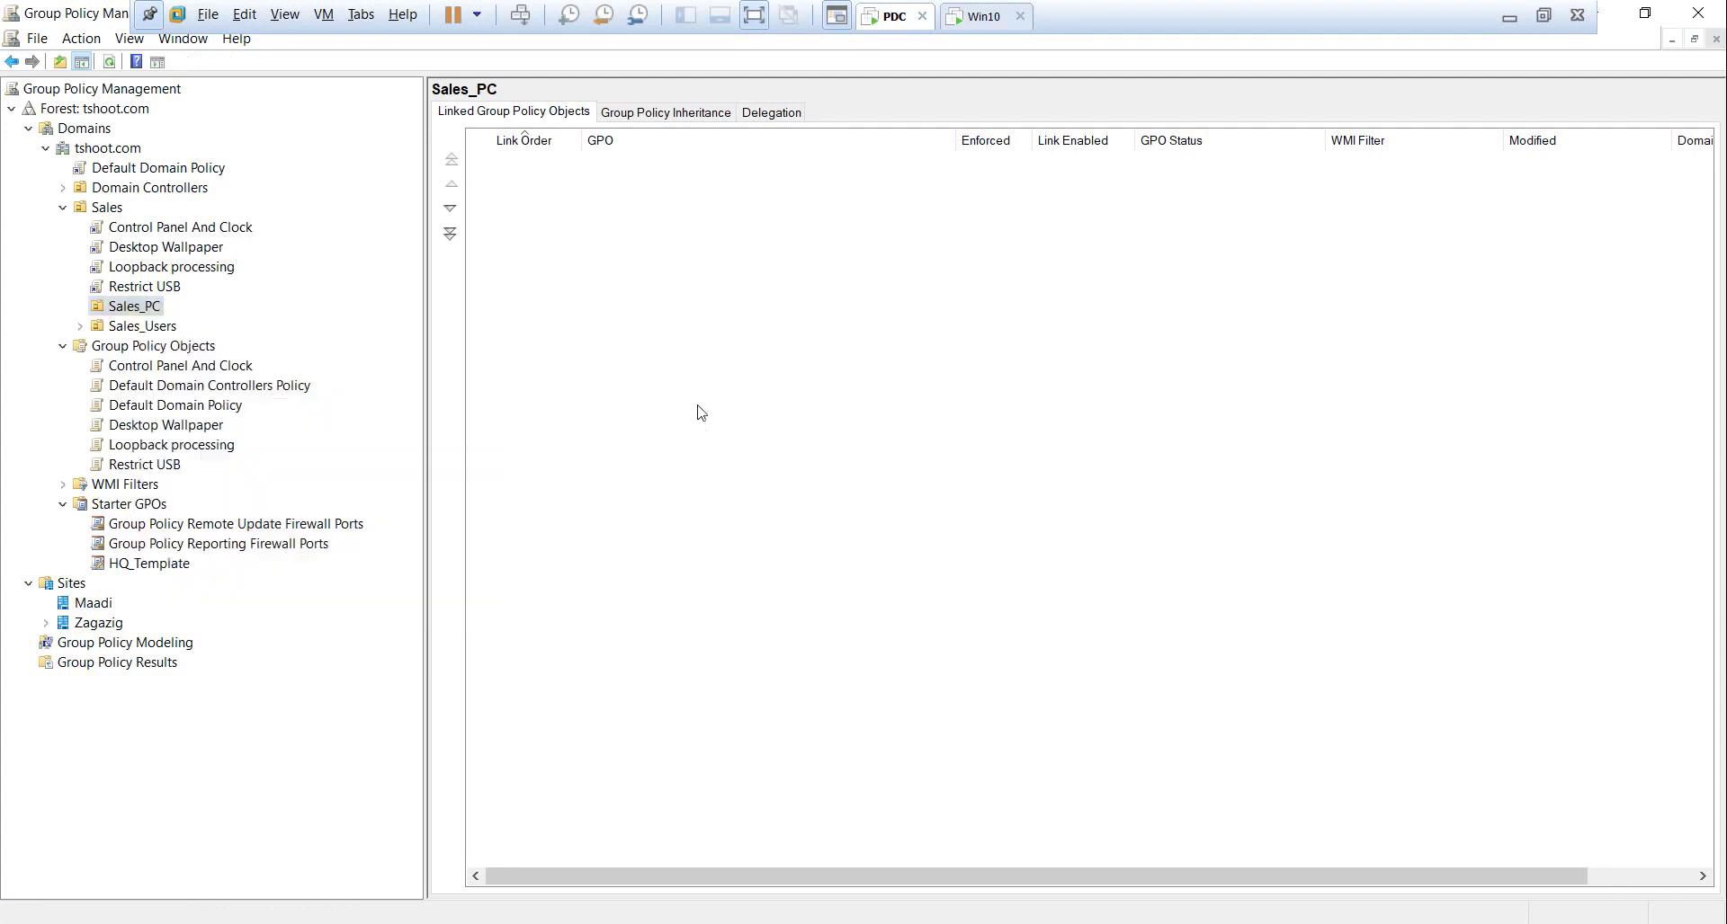